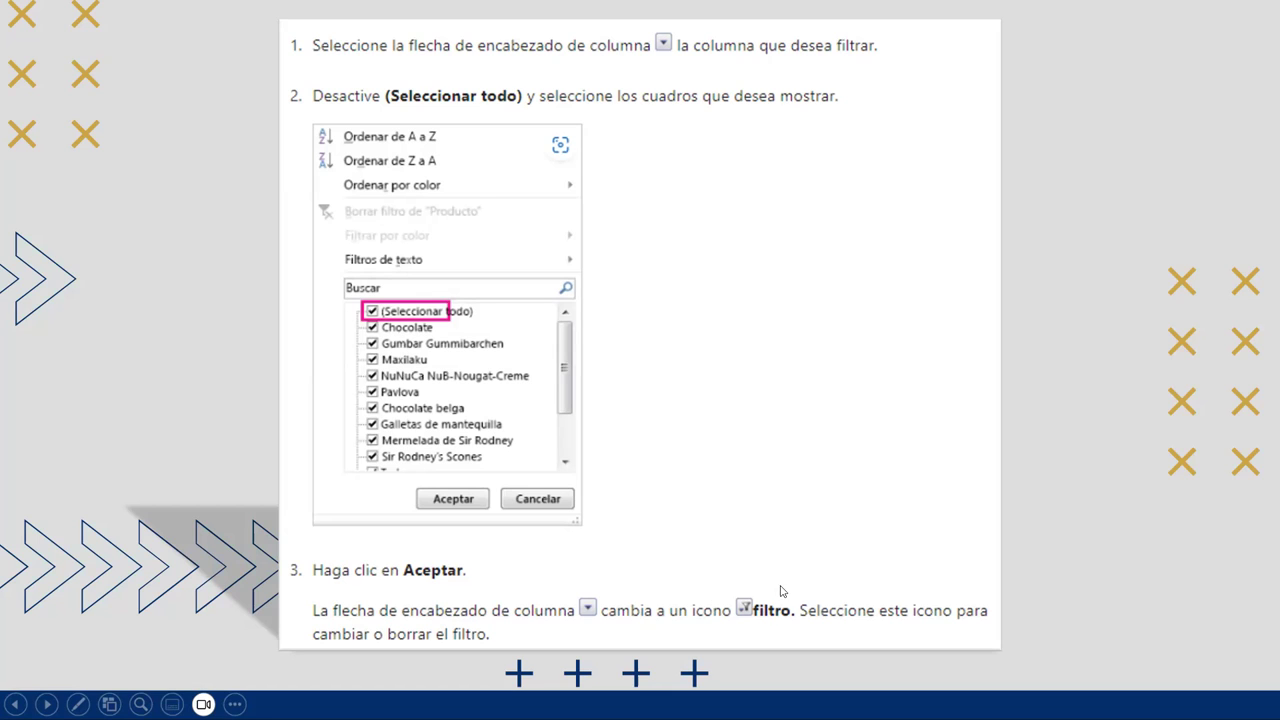
Step: Advance the slideshow to the EJEMPLOS slide and end the presentation
left_click(720, 428)
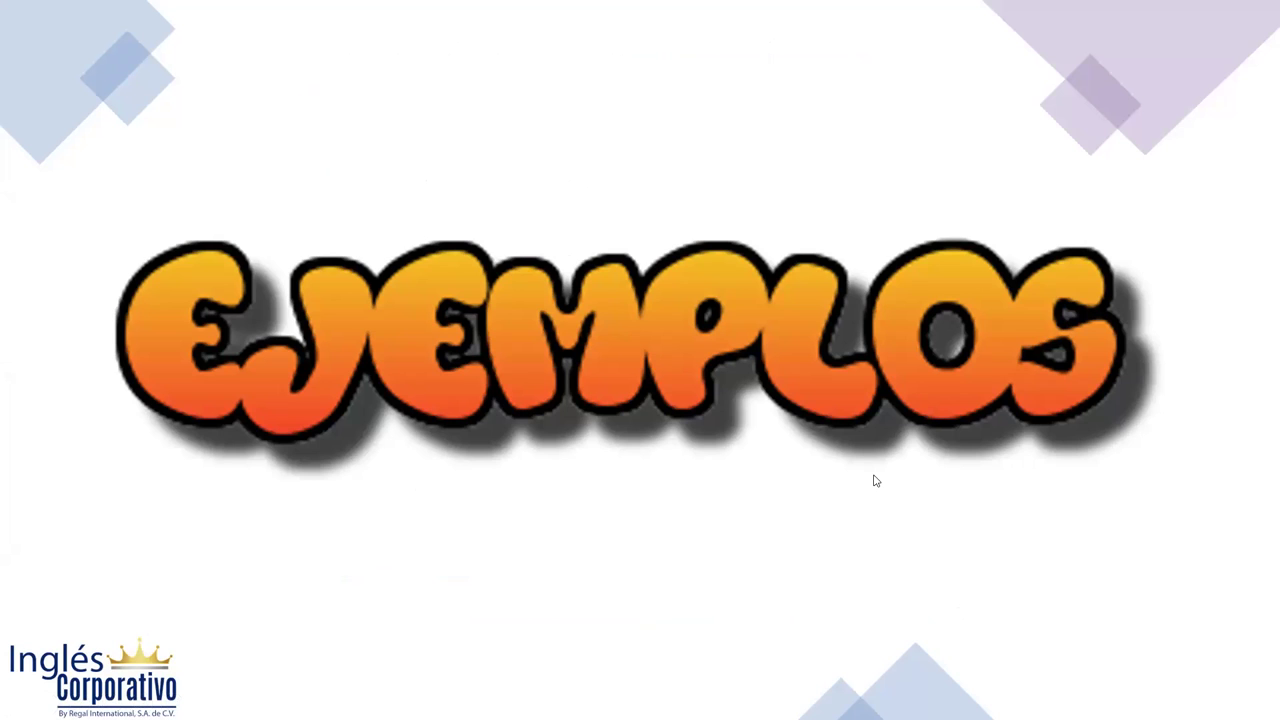
key("alt+s")
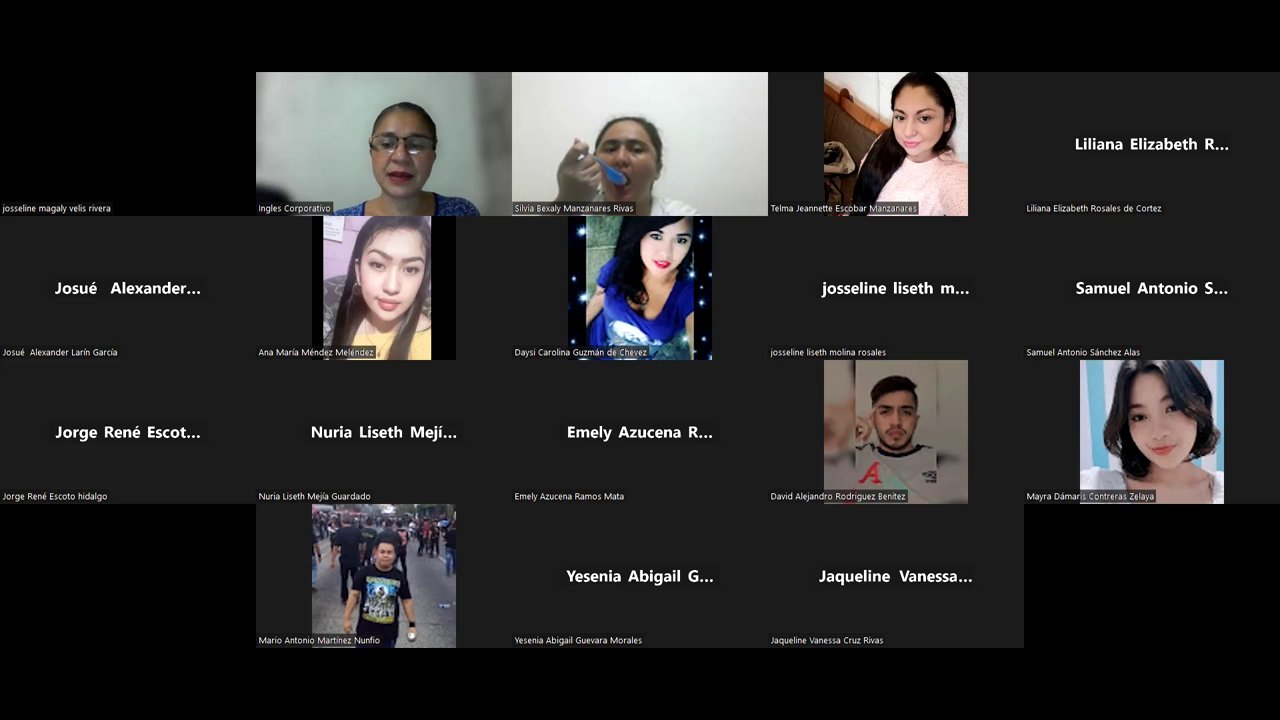
Step: Share the Excel window showing the empty workbook Libro1 in the meeting
key("alt+s")
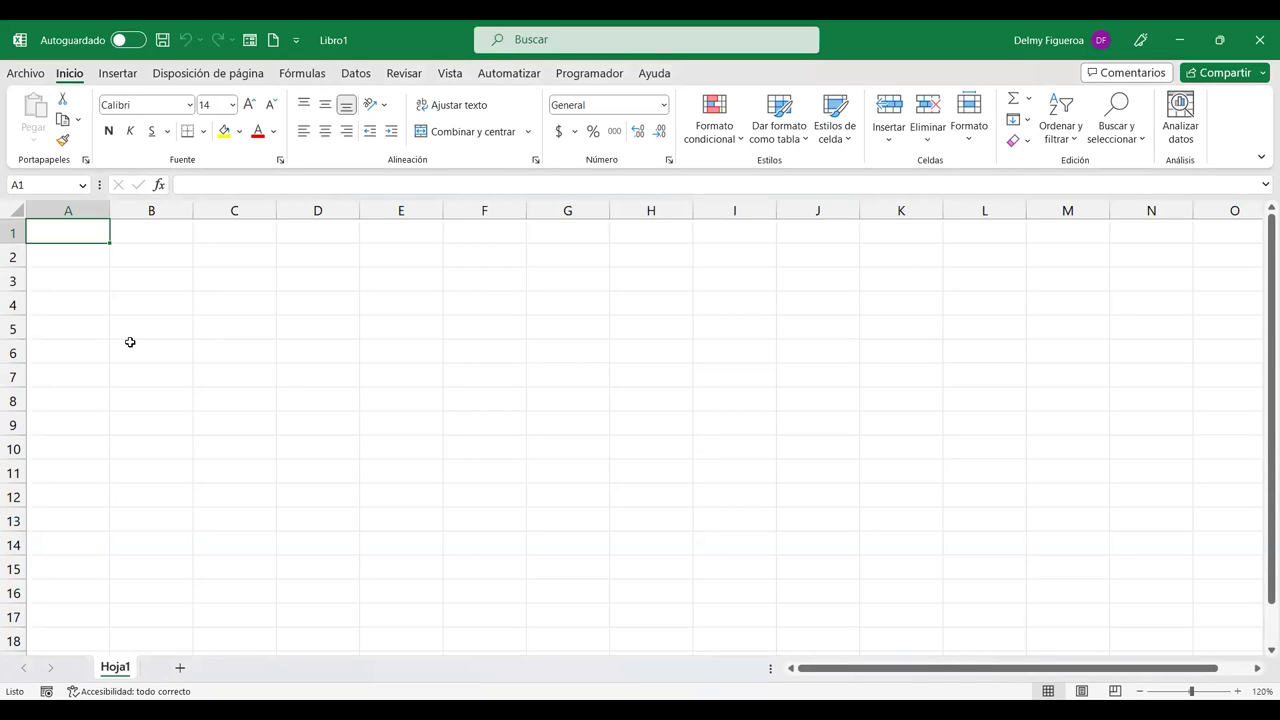
Step: Enter the headers FECHA, VENDEDOR, ZONA, CANTIDAD and TOTAL in A1:E1, then return to A2
type("FECHA")
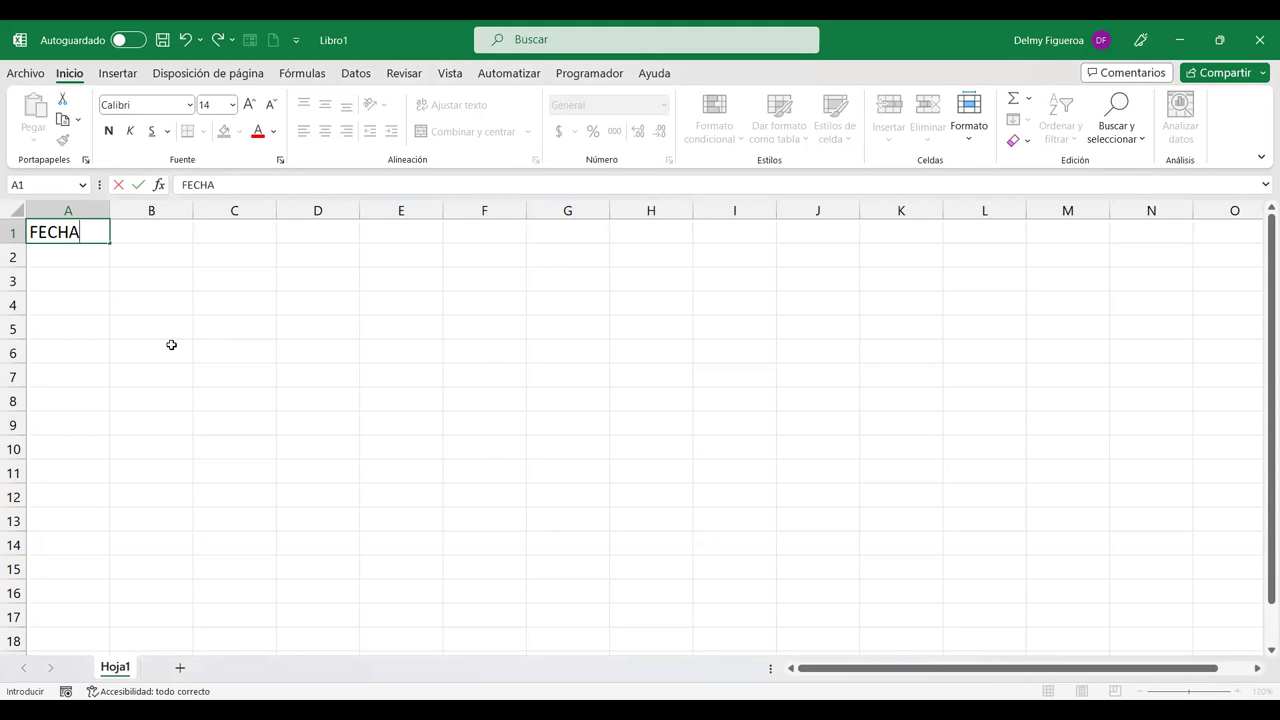
key("Tab")
type("VENDEDOR")
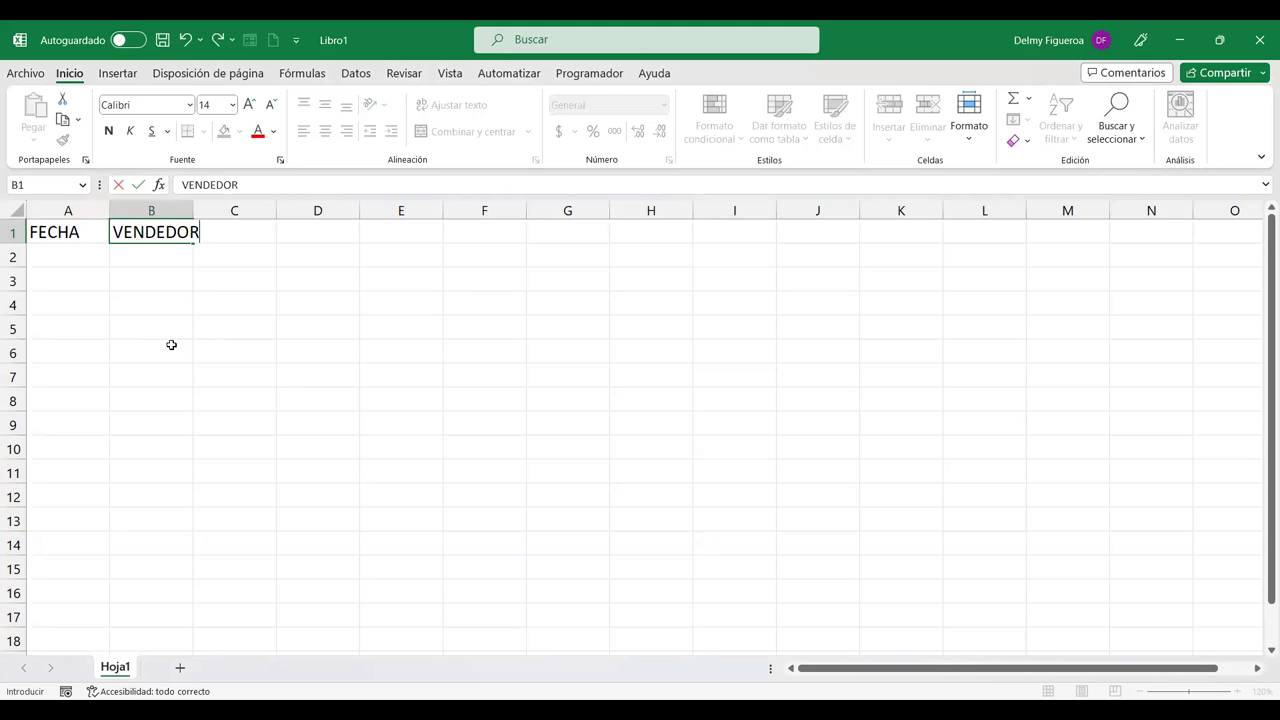
key("Tab")
type("ZONA")
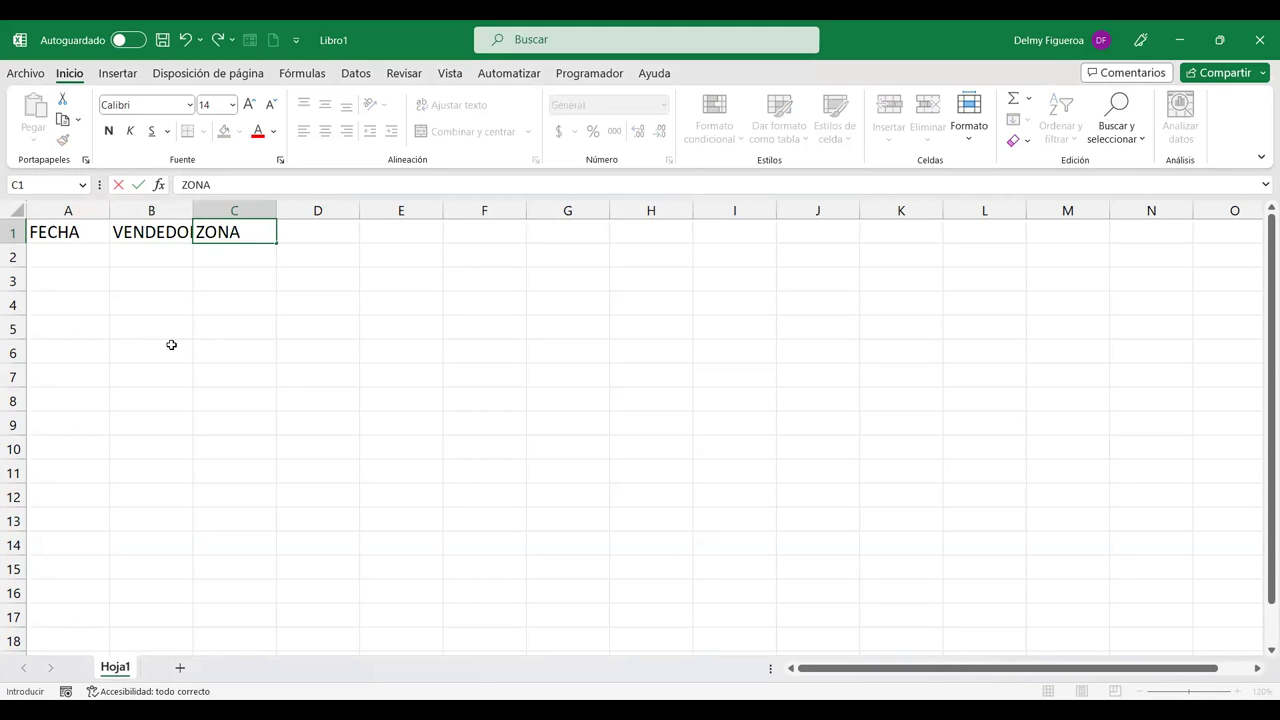
key("Tab")
type("CANTIDAD")
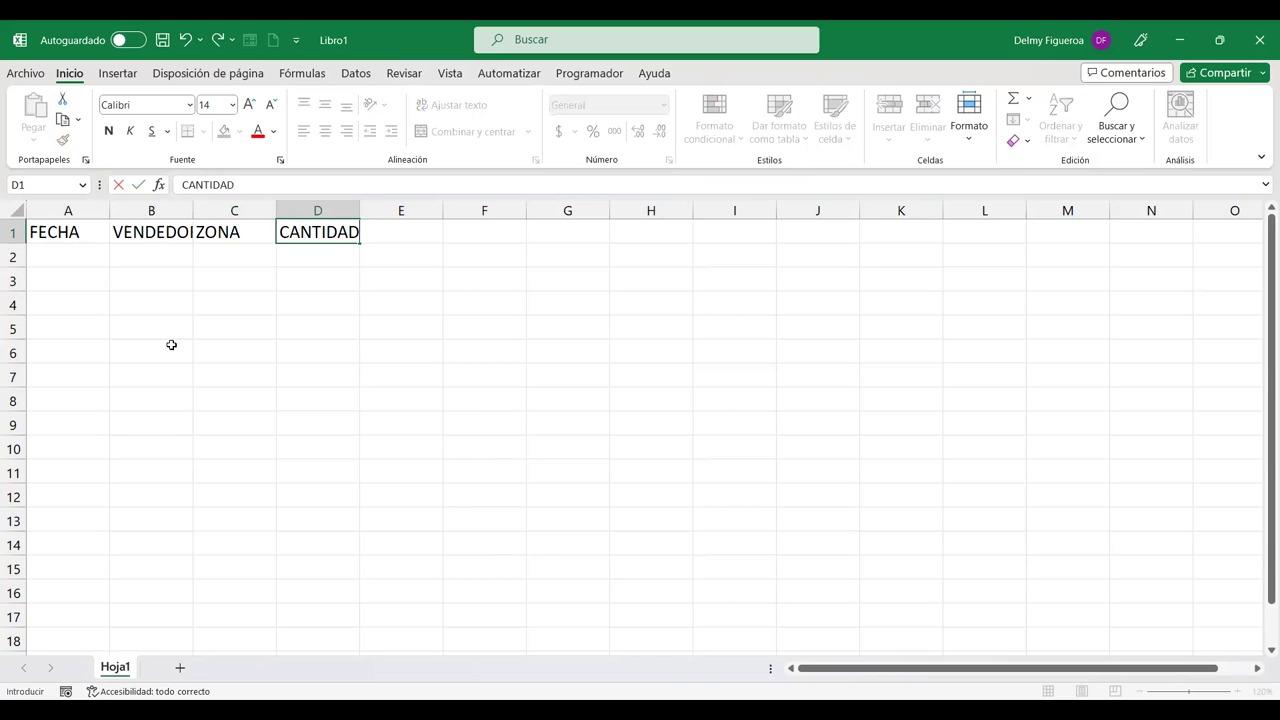
key("Tab")
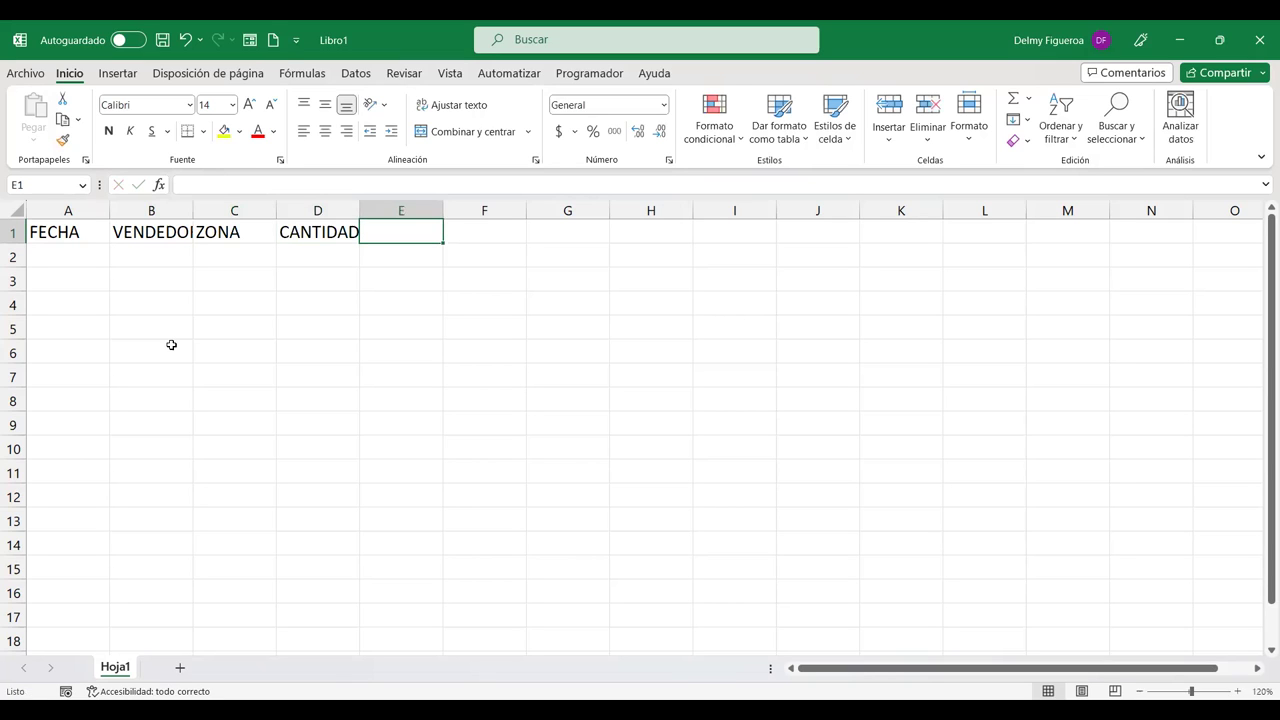
type("TOTAL")
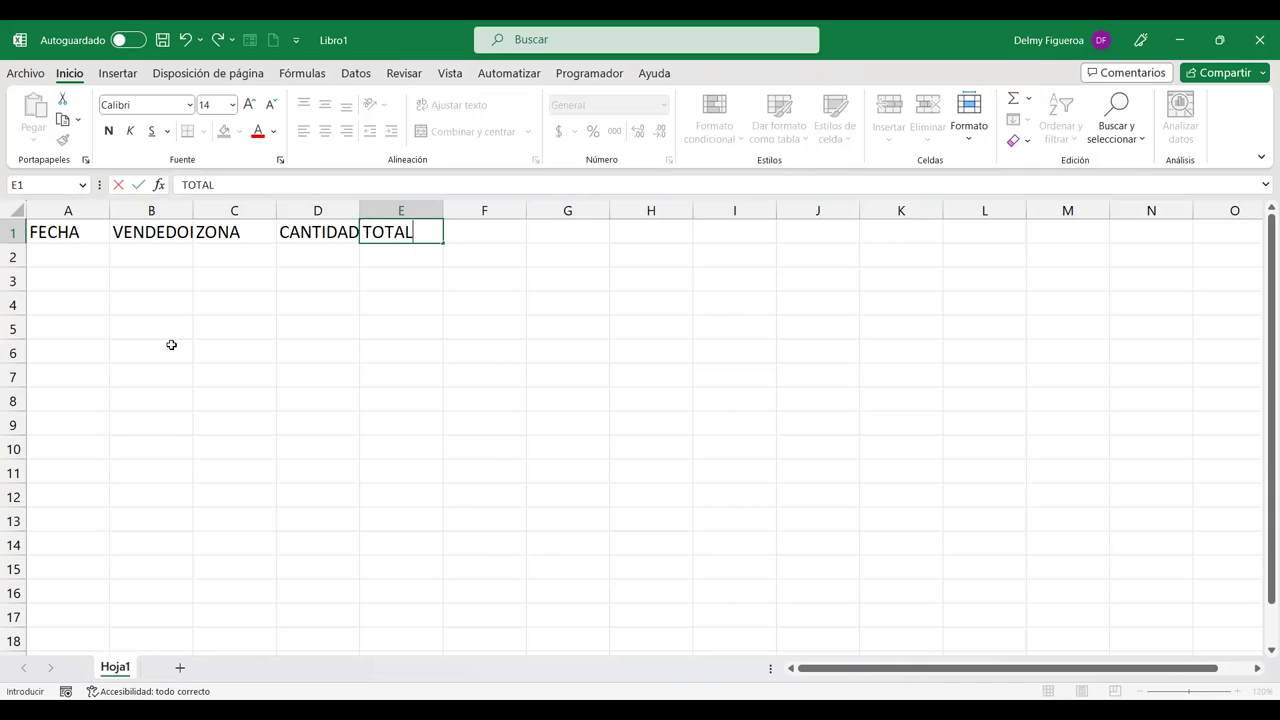
key("Return")
key("Left")
key("Left")
key("Left")
key("Left")
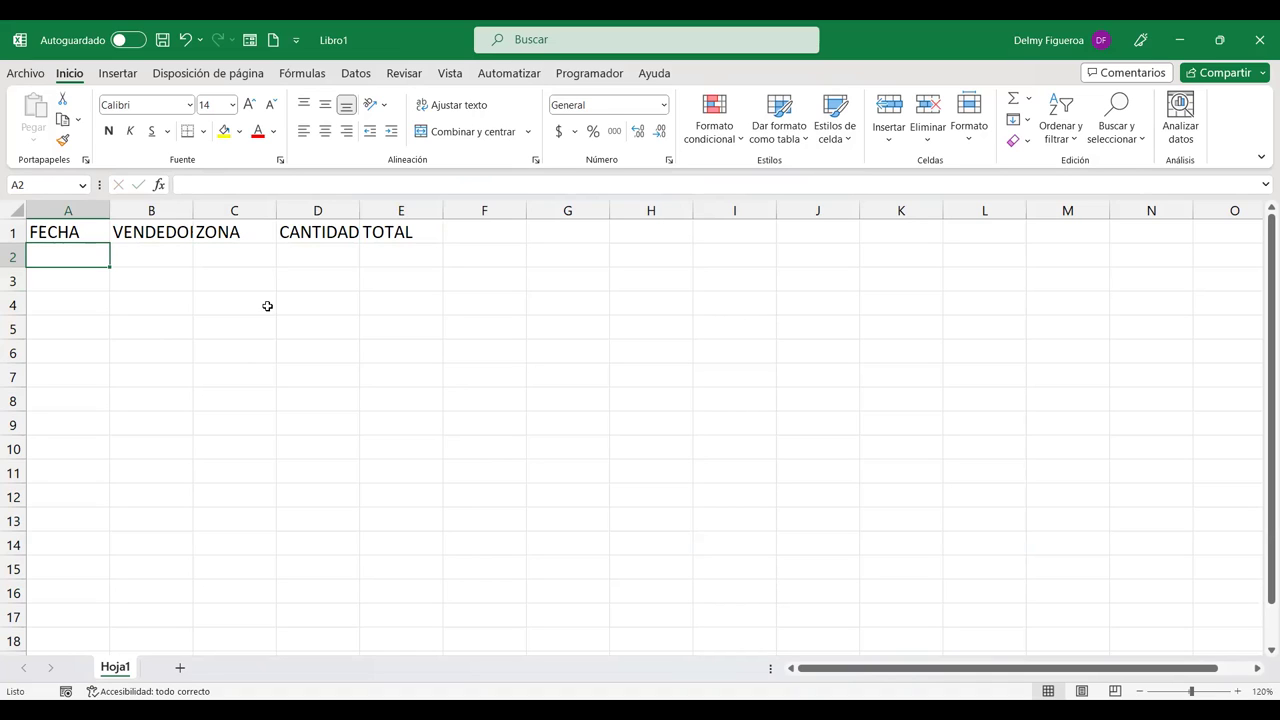
Step: Enter 1/1/2019 in A2 and switch it to General format to show 43466
type("1/1/2019")
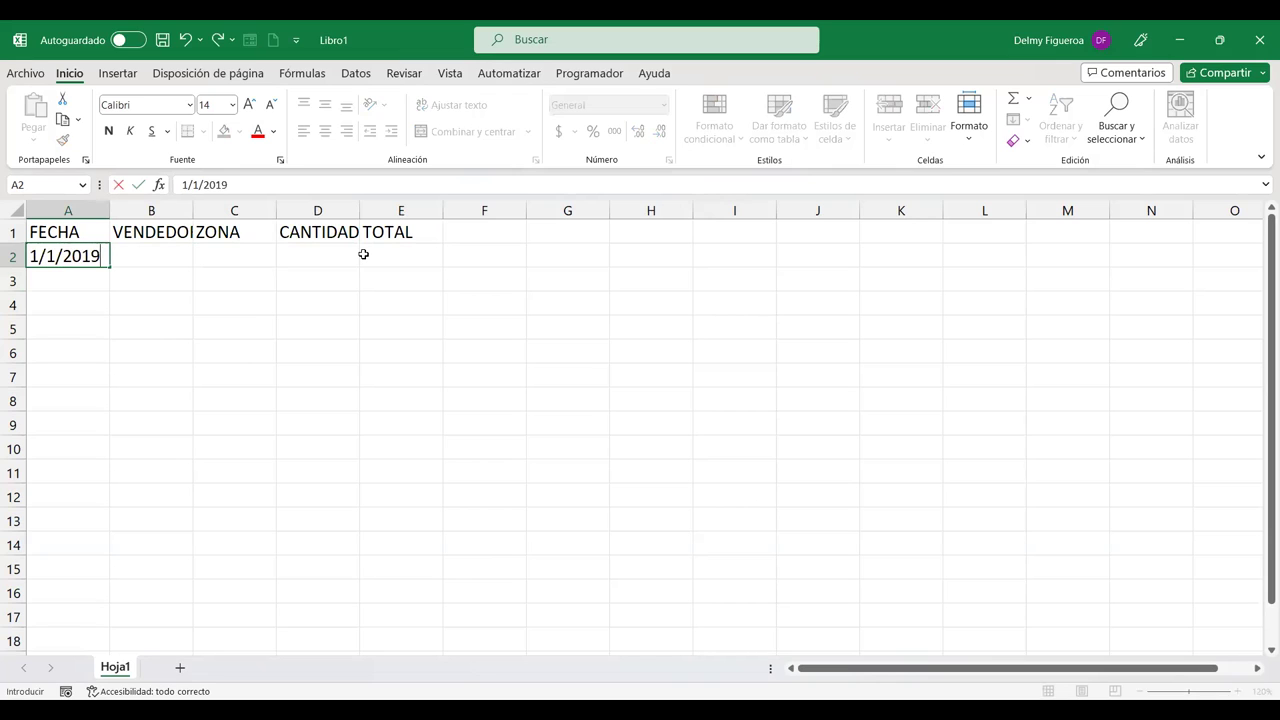
key("Return")
left_click(47, 254)
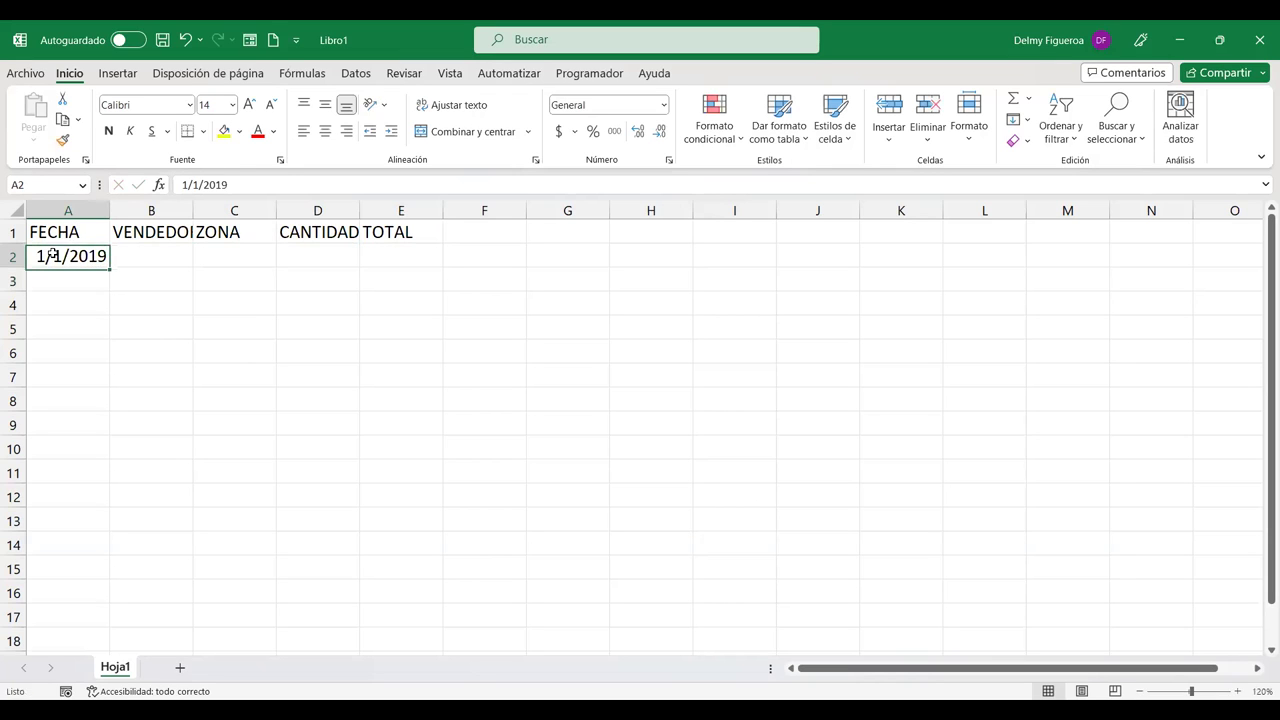
left_click(664, 106)
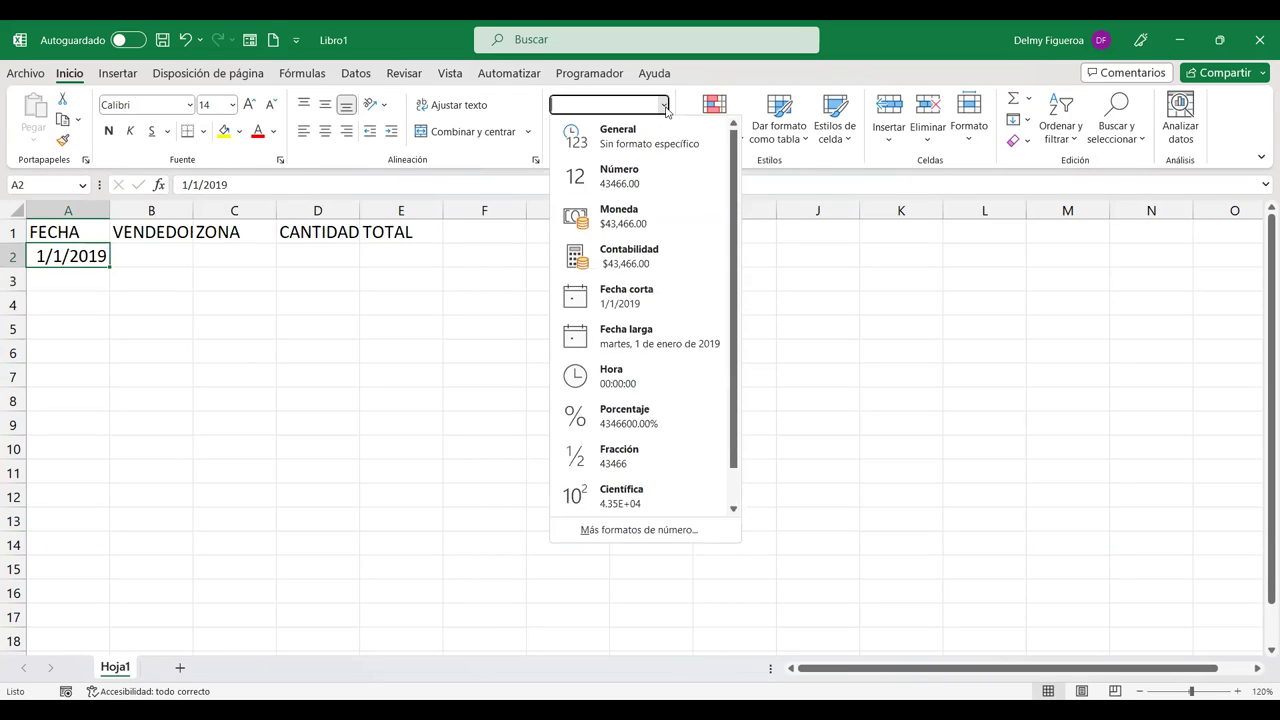
left_click(651, 142)
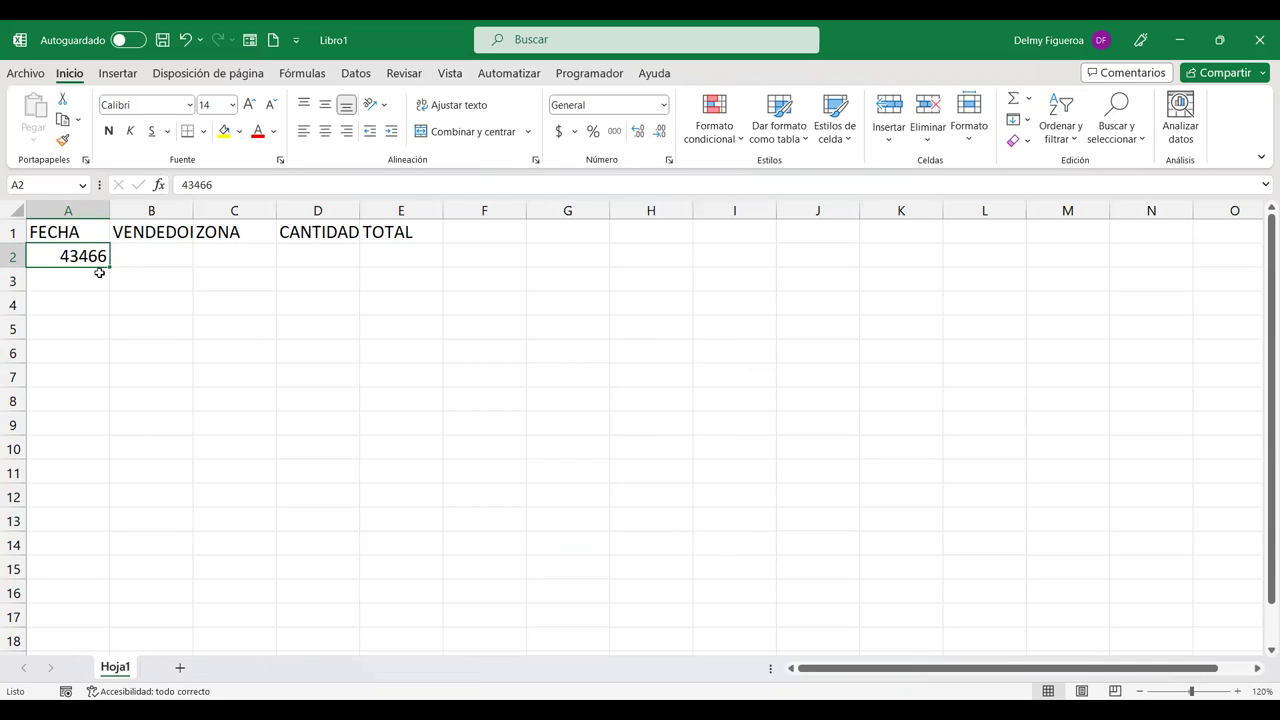
Step: Put 43466 in I2 and 12/6/2023 in I3, showing I3 as its General serial 45089
left_click(746, 254)
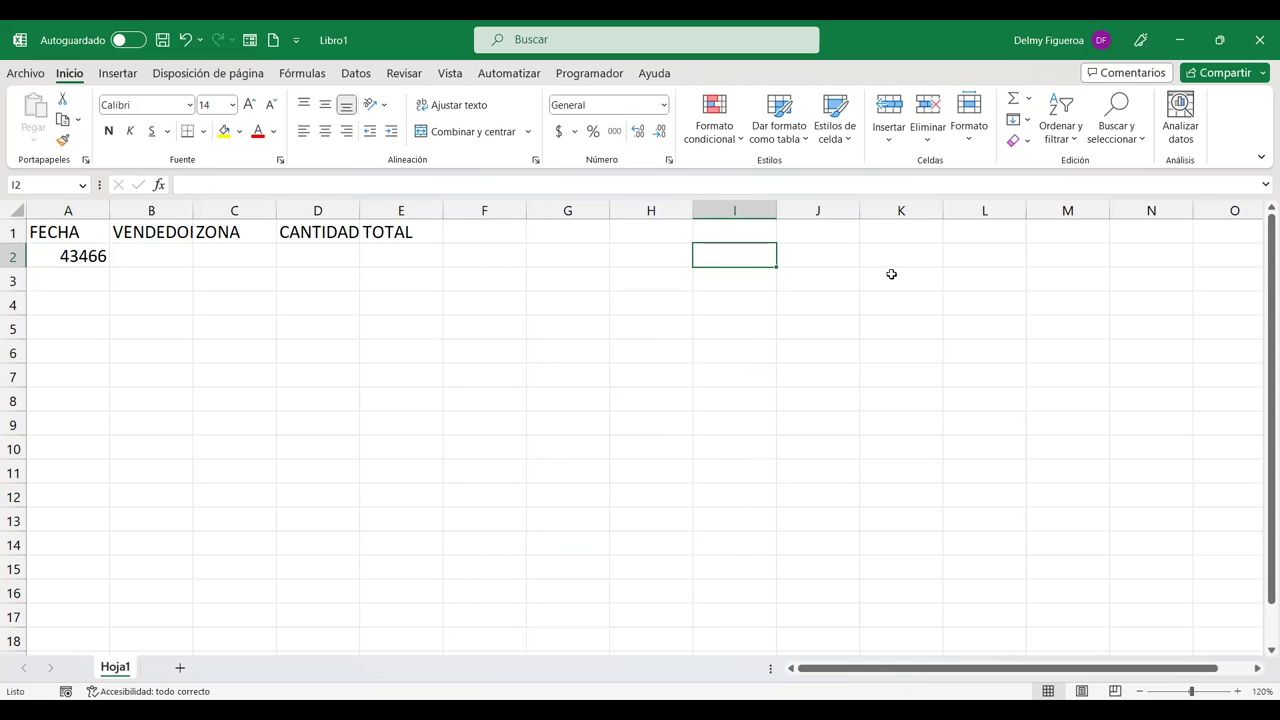
type("43466")
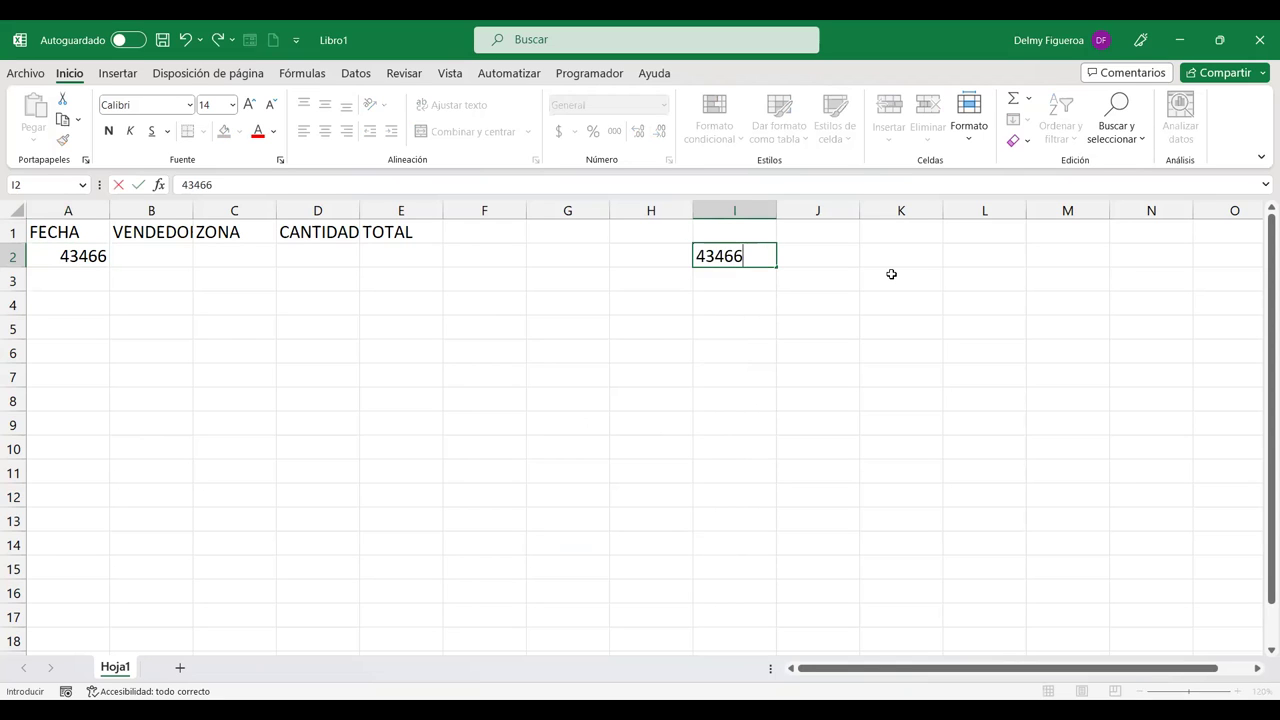
key("Return")
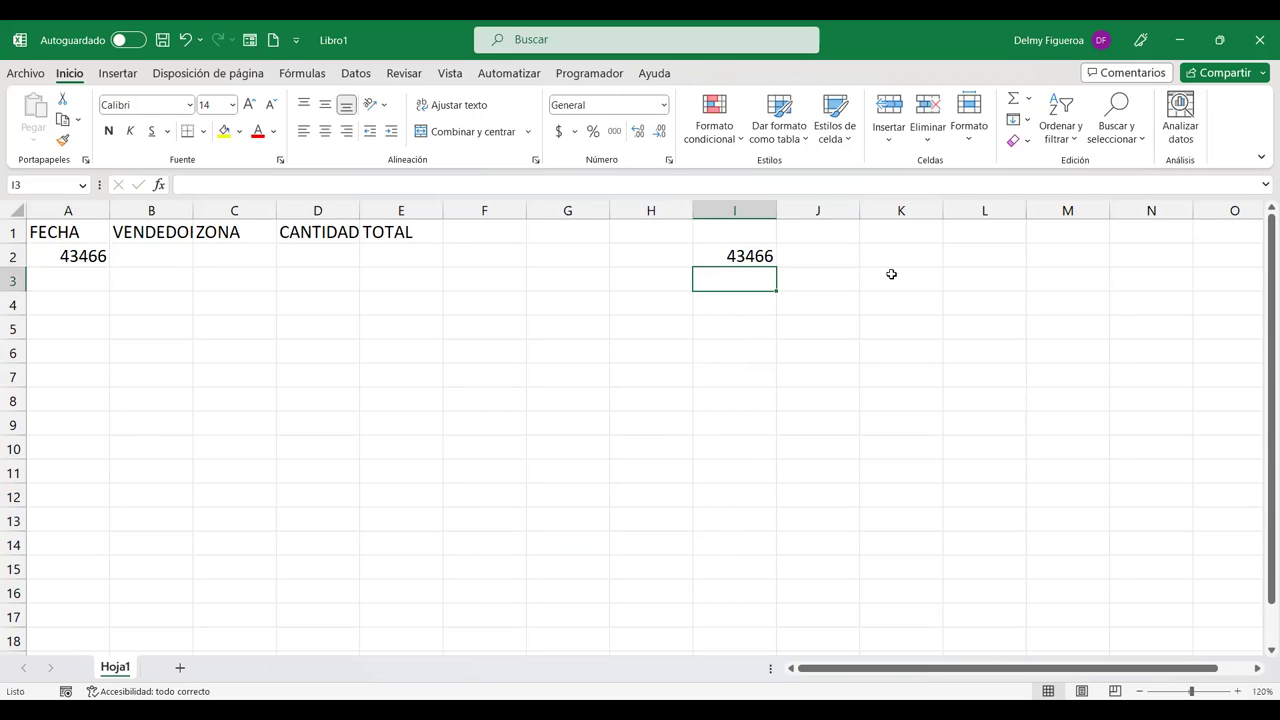
type("12/6/20")
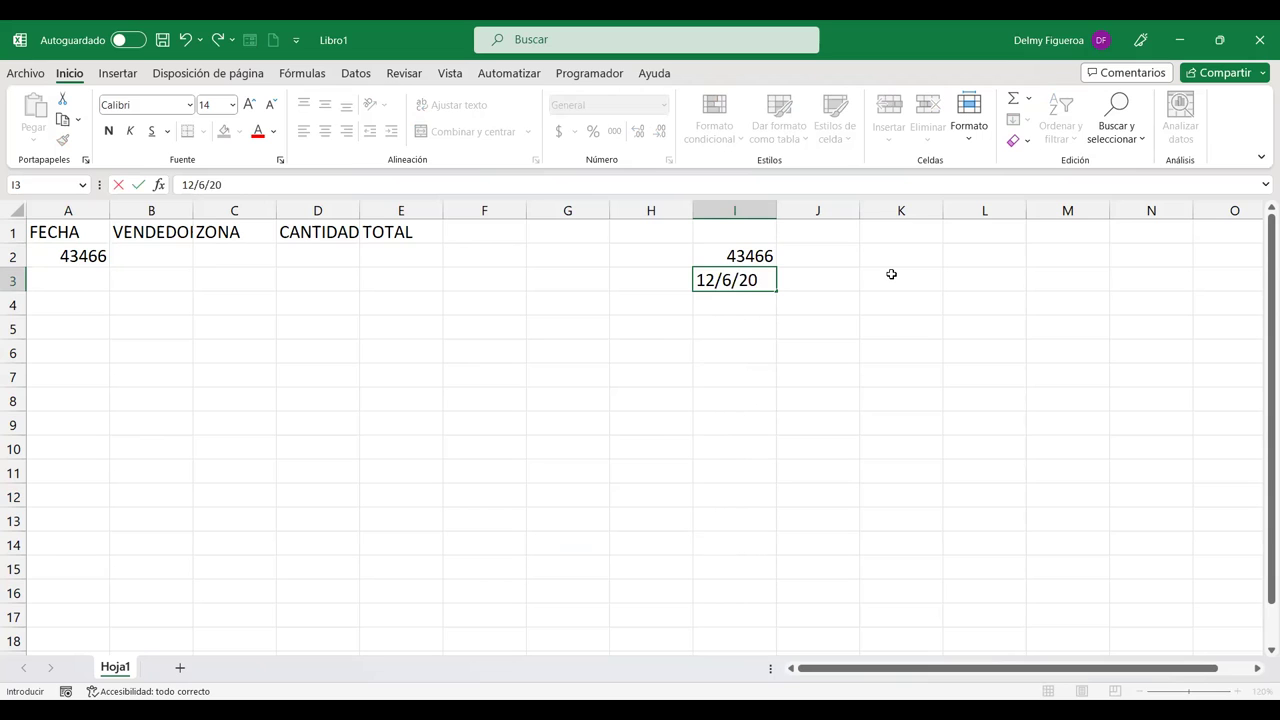
type("23")
key("Return")
left_click(772, 276)
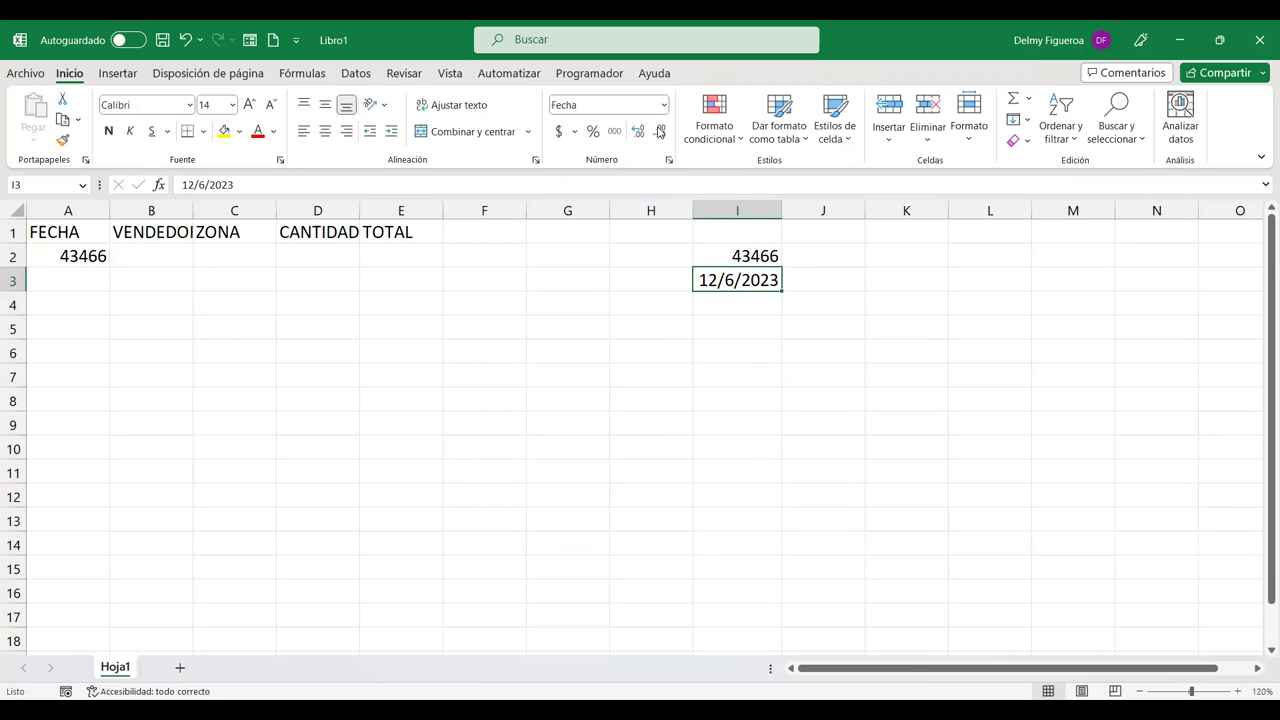
left_click(662, 105)
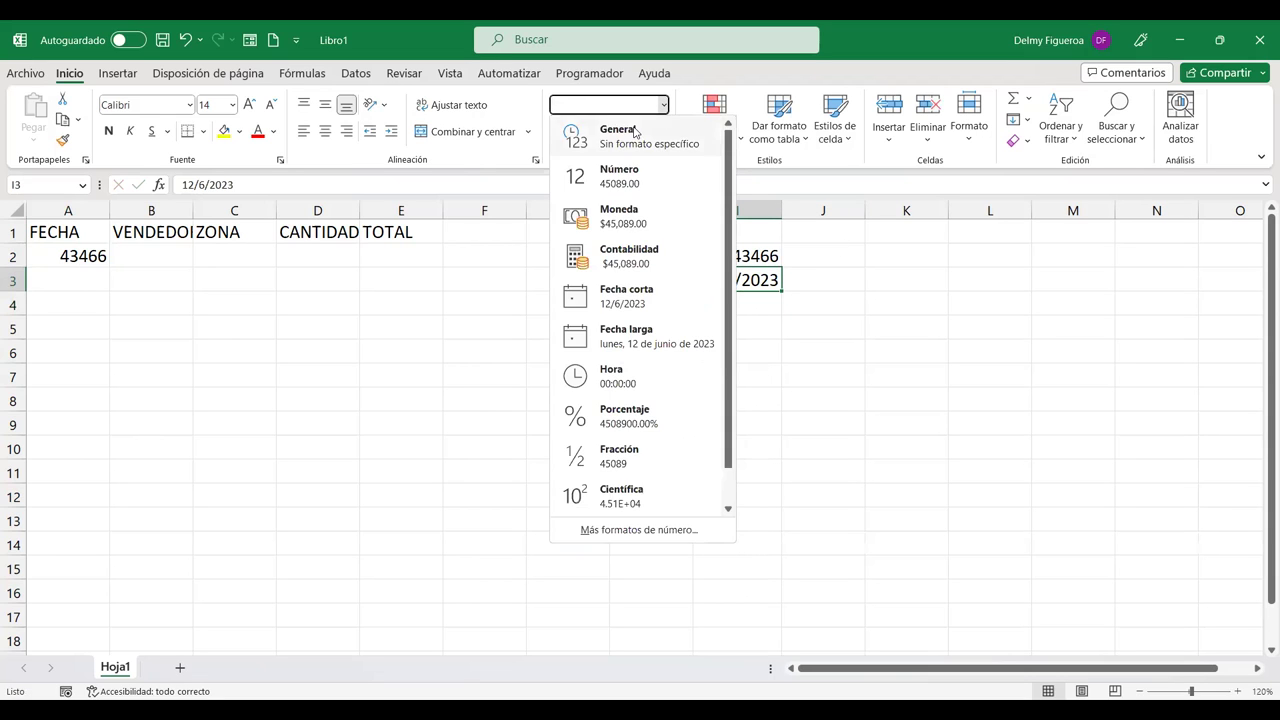
left_click(634, 132)
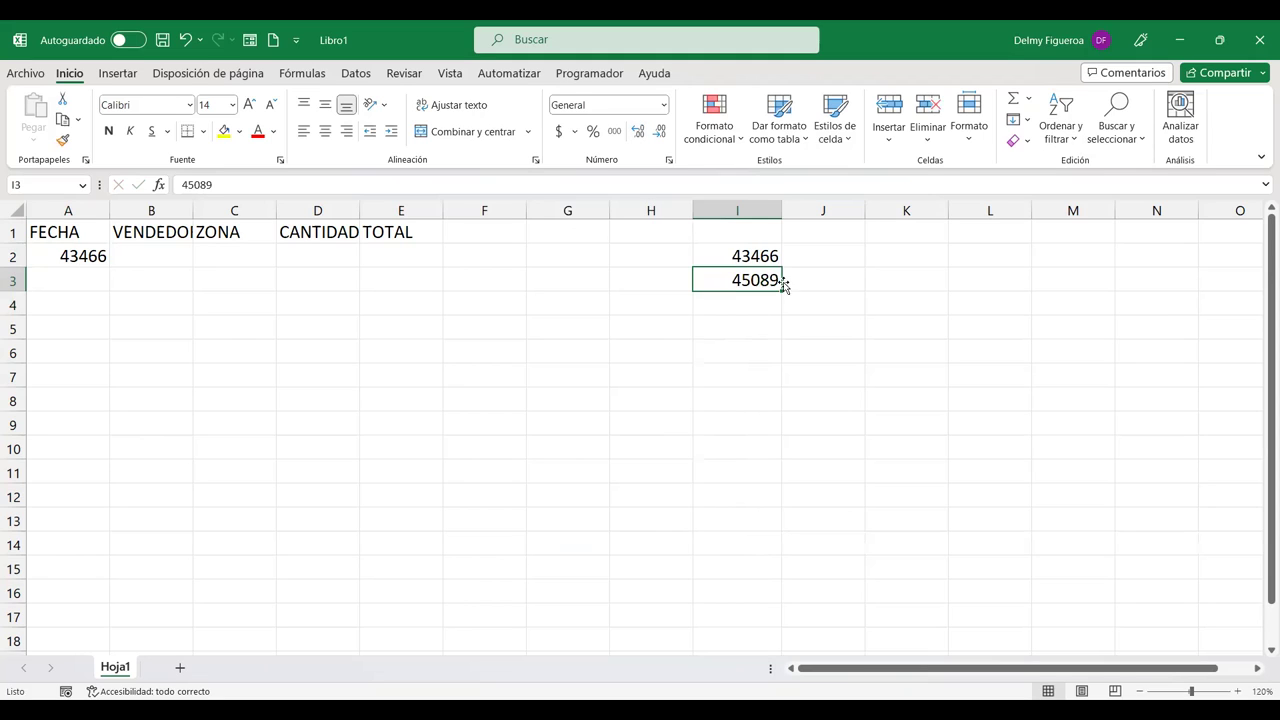
left_click(84, 252)
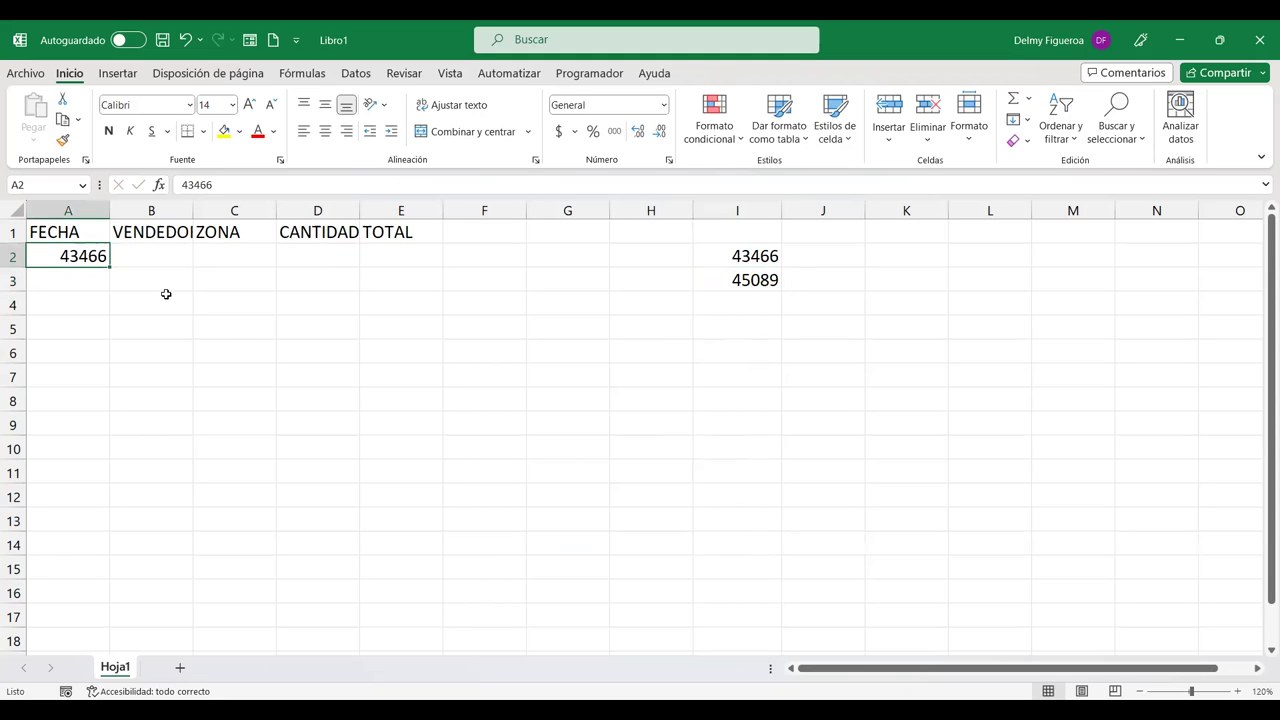
Step: Replace A2 with =ALEATORIO.ENTRE(43466;45089) and fill the formula down to A15
key("Delete")
type("+")
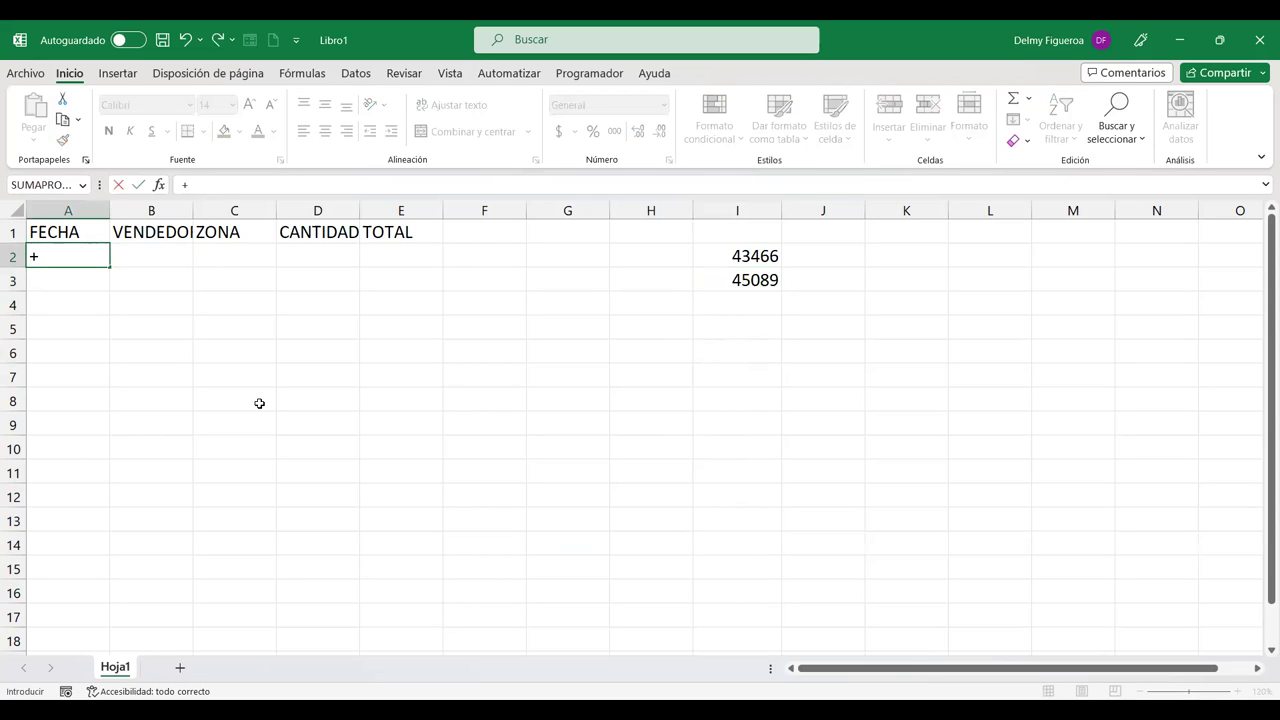
type("ALEA")
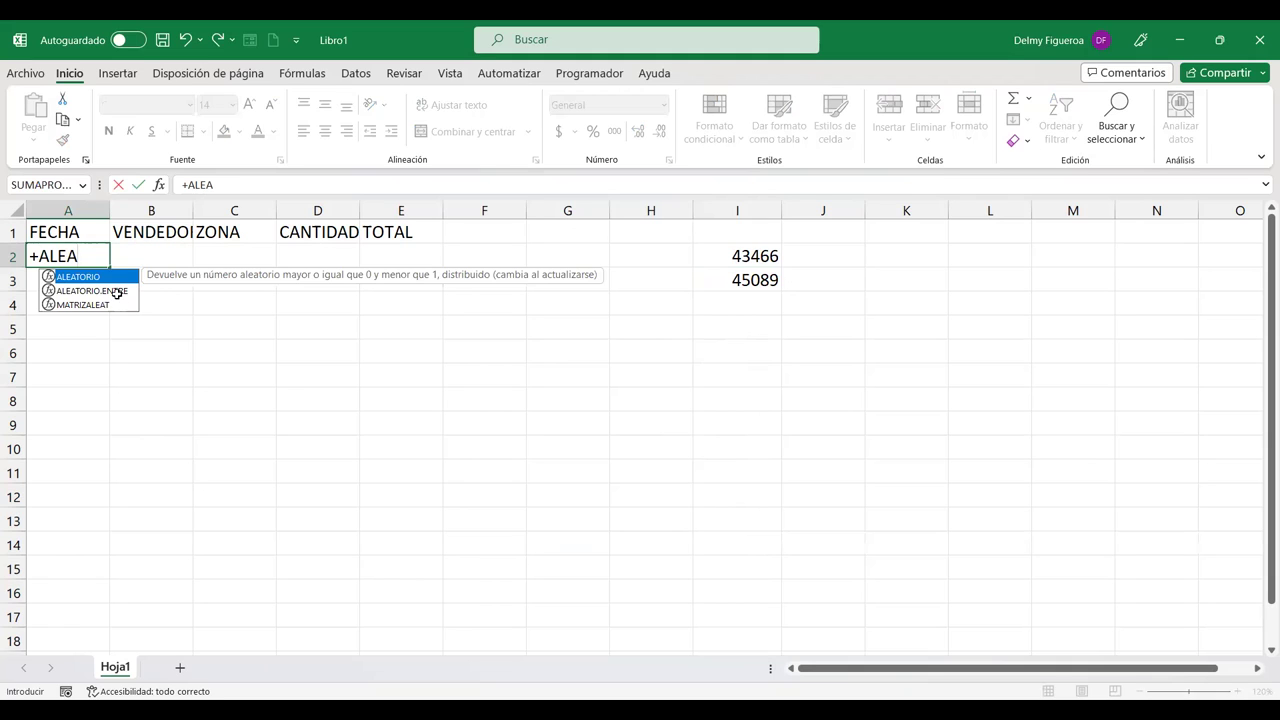
double_click(117, 292)
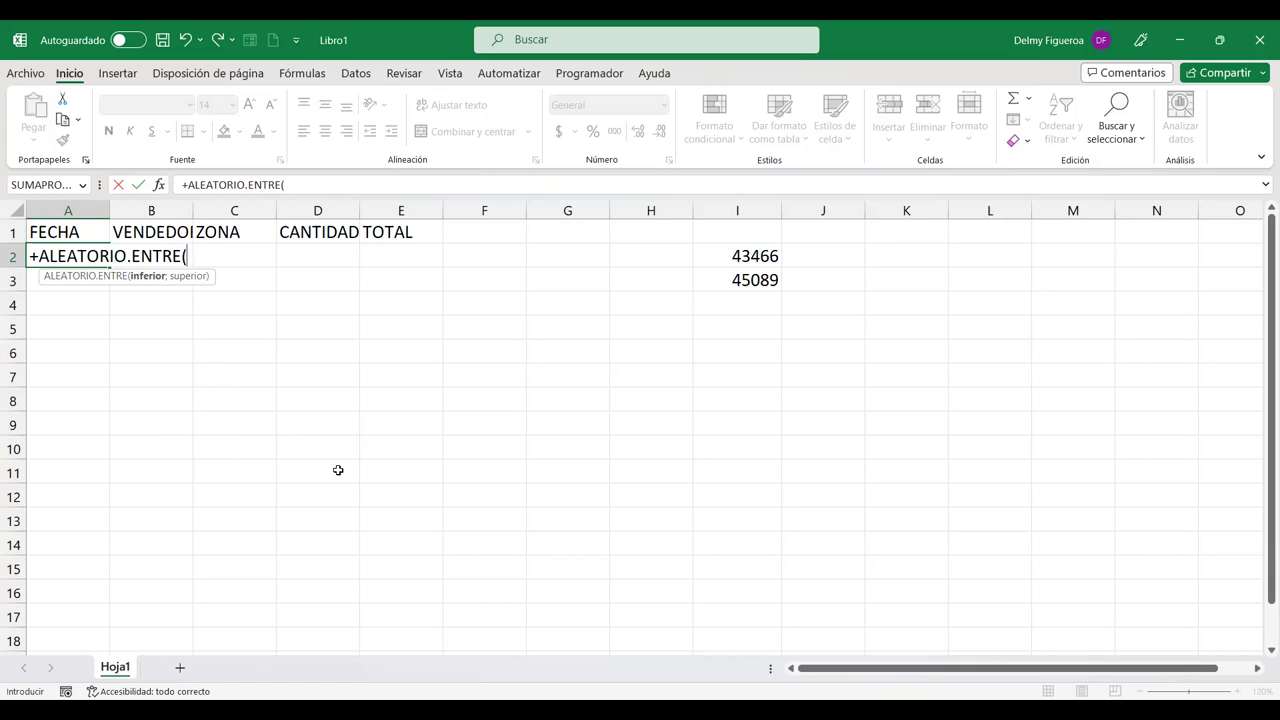
type("43466;")
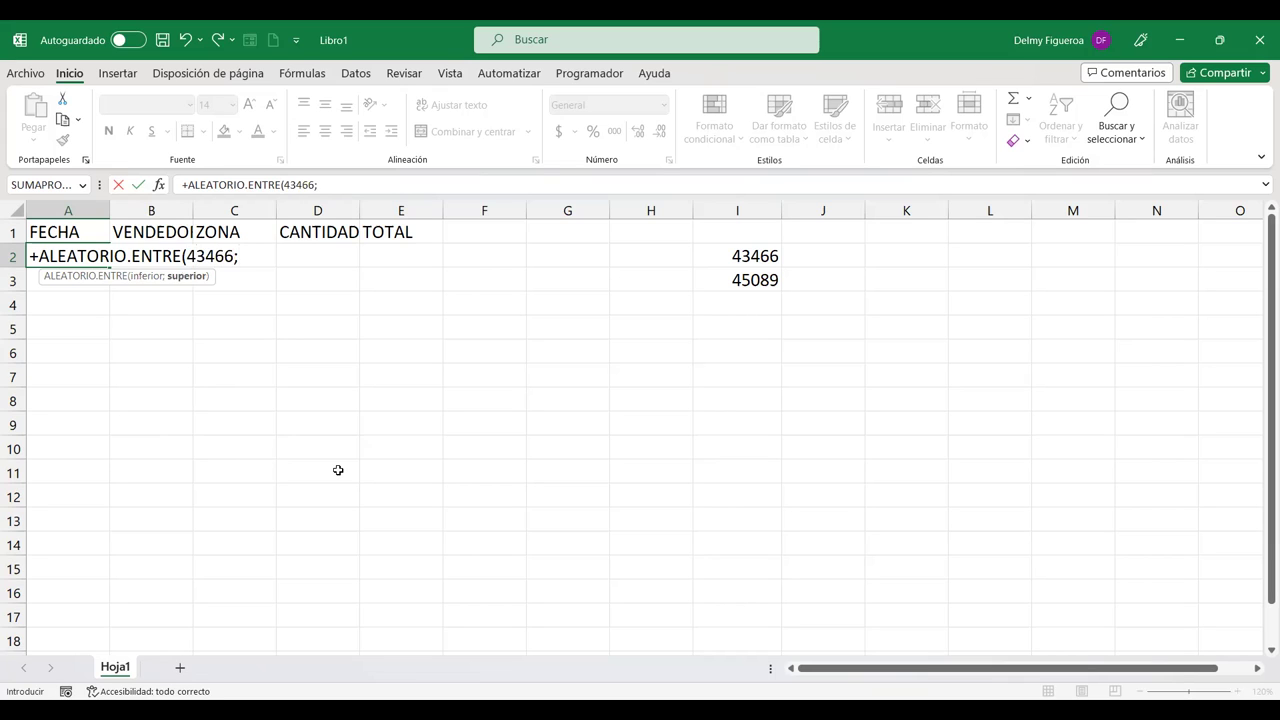
type("45089")
key("Return")
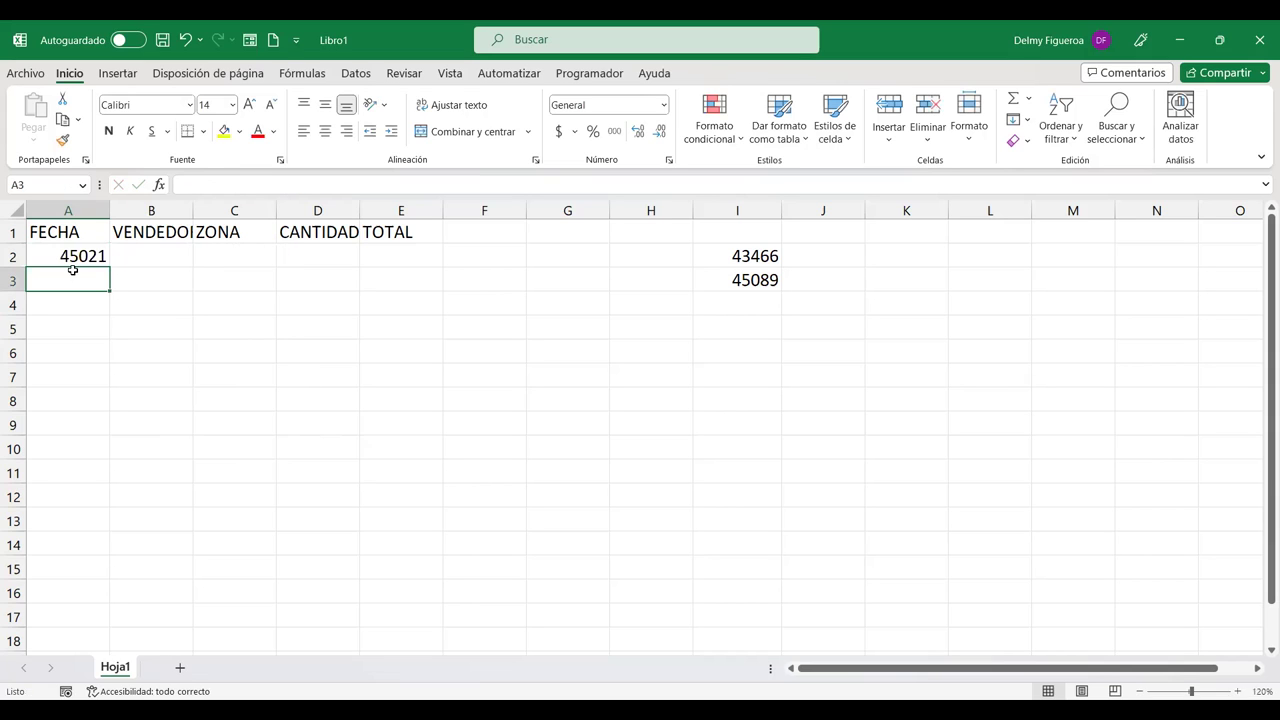
left_click(97, 256)
left_click_drag(111, 262, 124, 574)
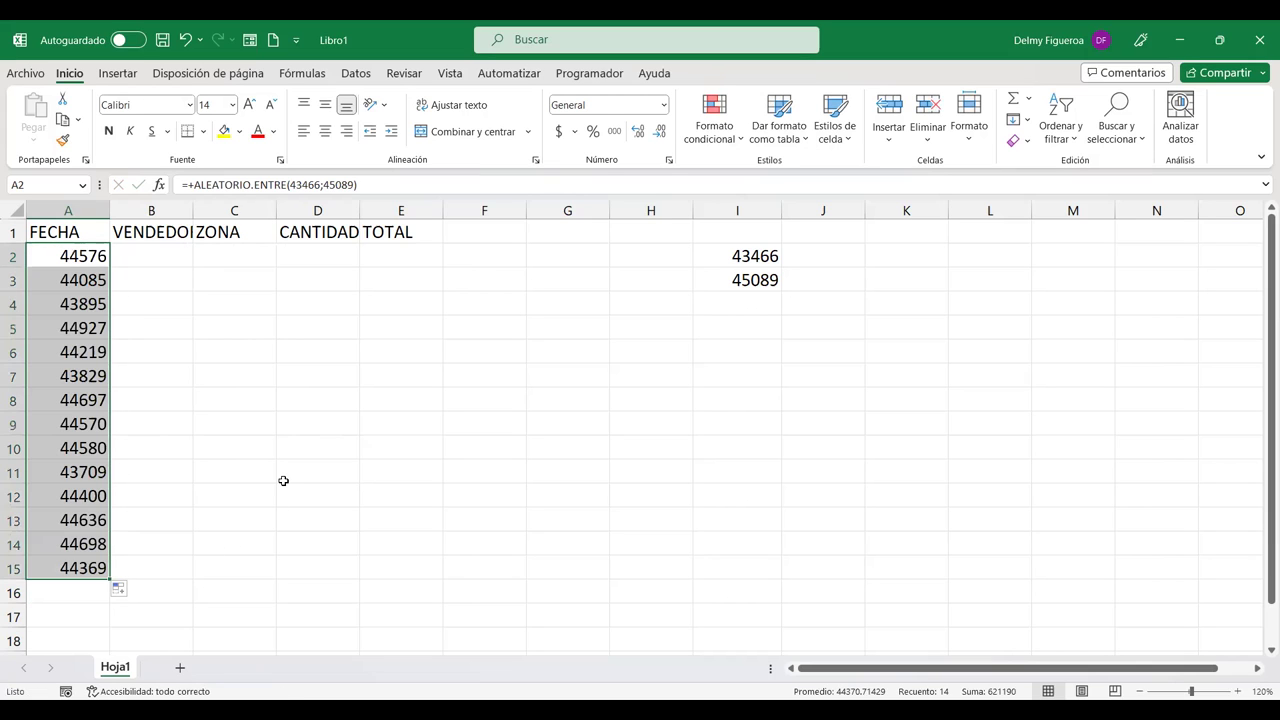
Step: Format A2:A15 as short dates and delete the helper values in column I
left_click(663, 105)
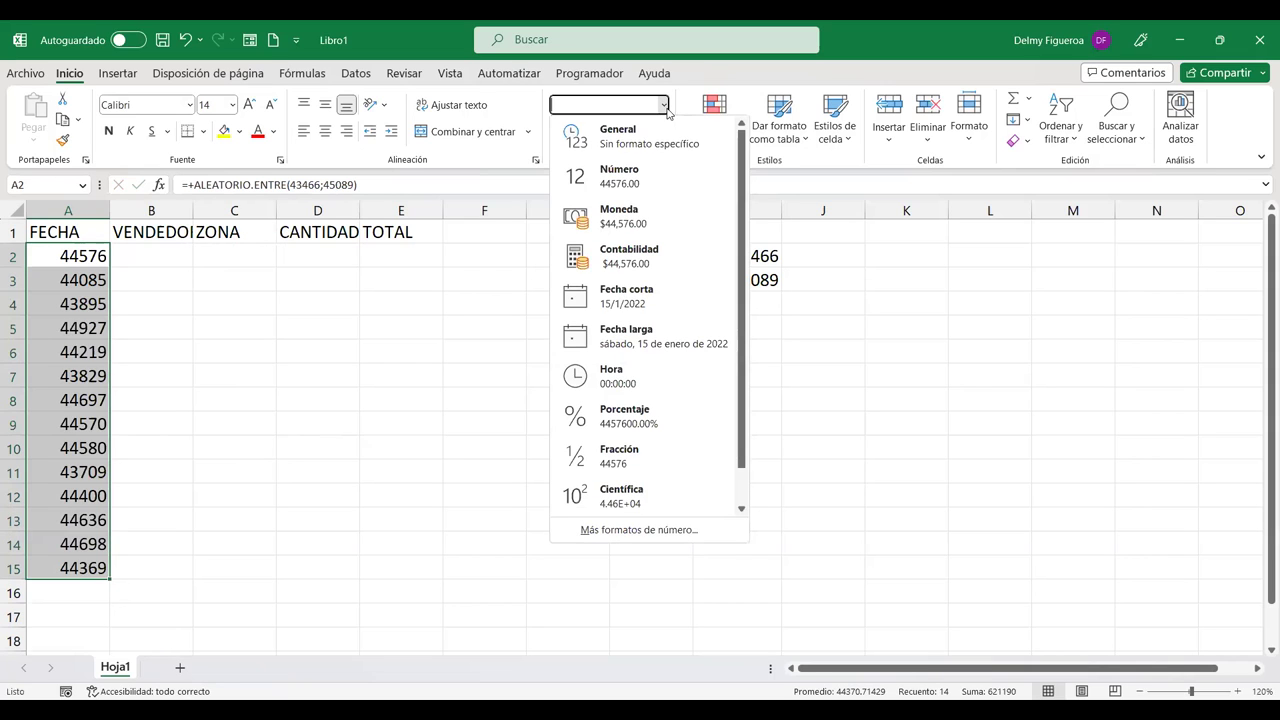
left_click(653, 311)
left_click_drag(773, 256, 782, 322)
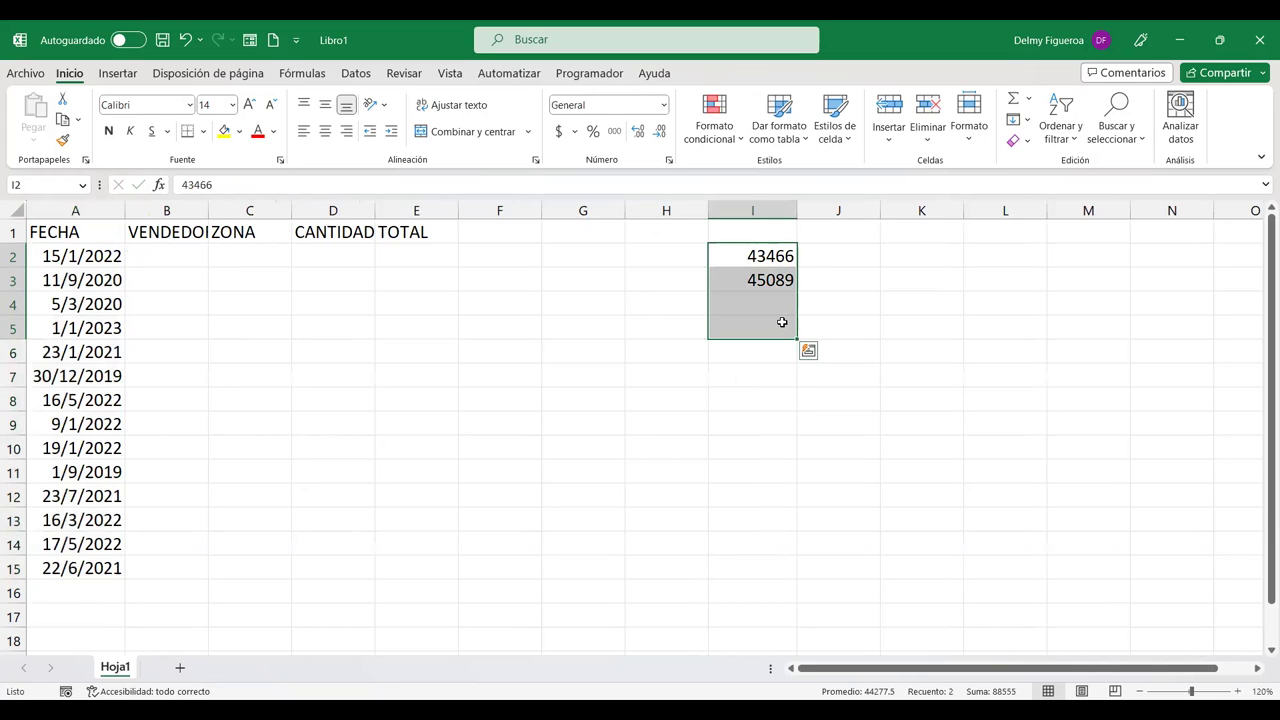
key("Delete")
left_click(191, 252)
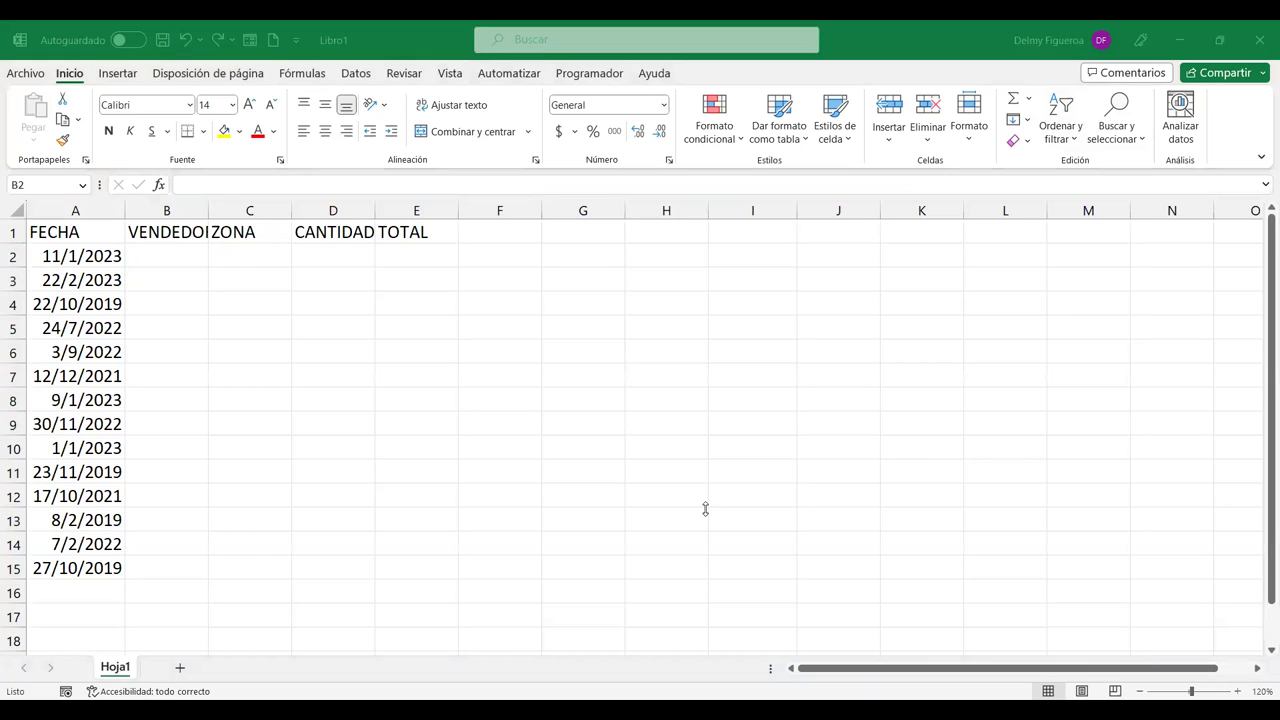
Step: Enter the first four seller names in B2:B5, one per row
left_click(182, 256)
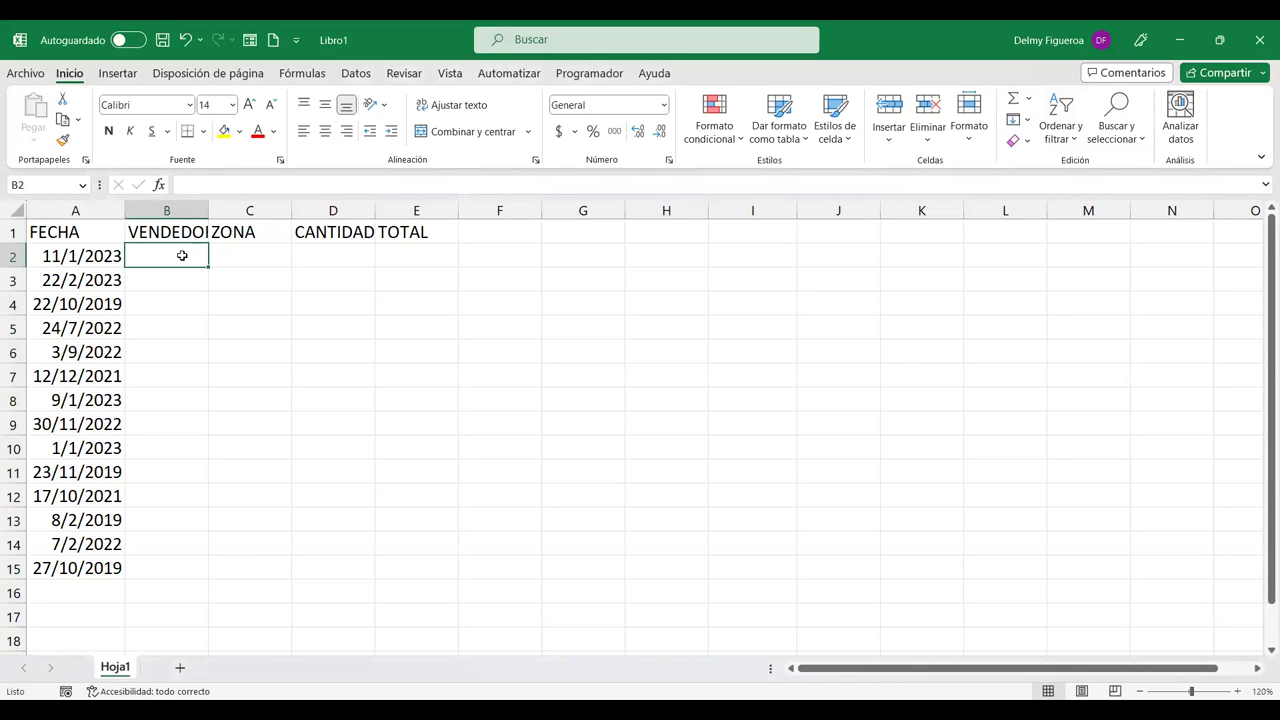
type("Dv")
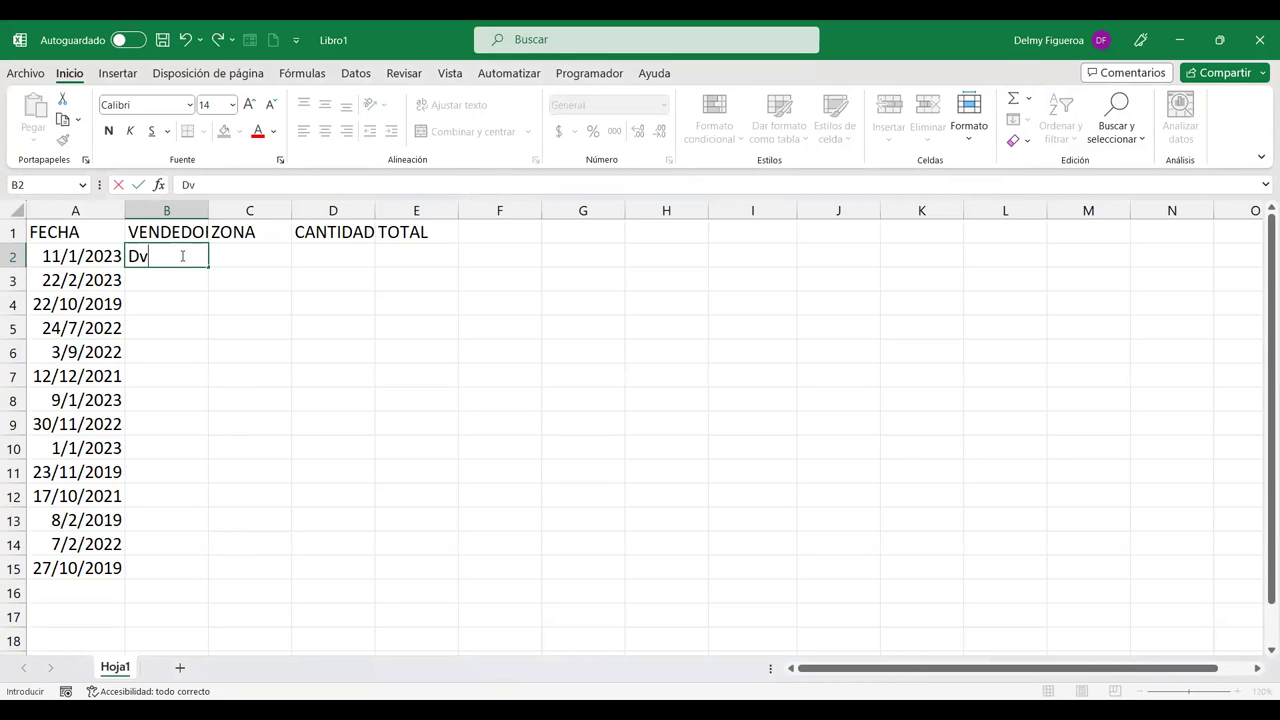
key("BackSpace")
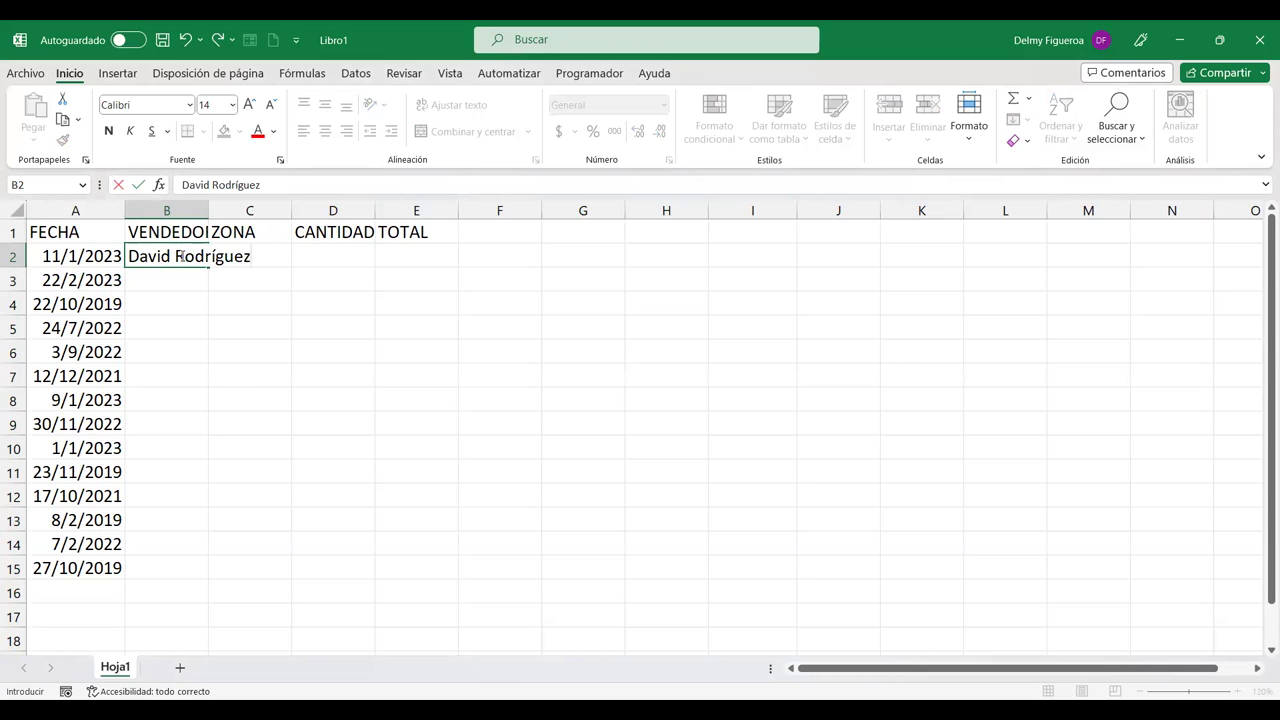
key("Return")
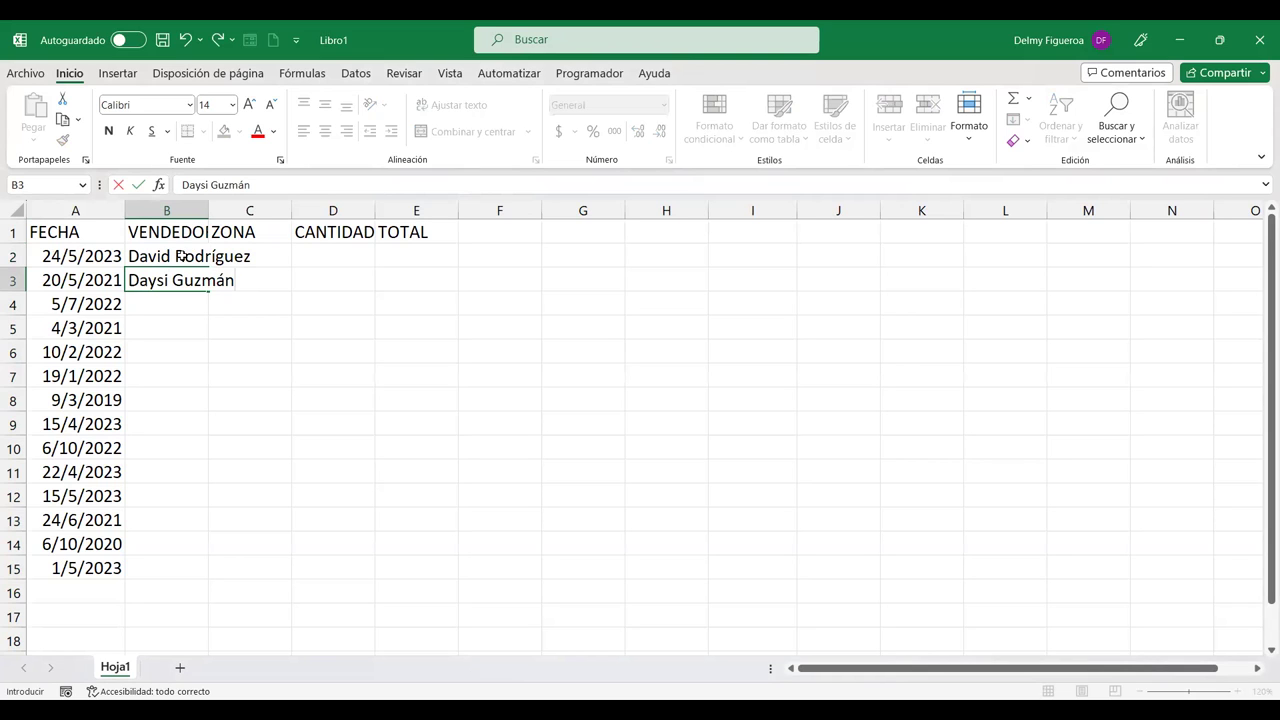
key("Return")
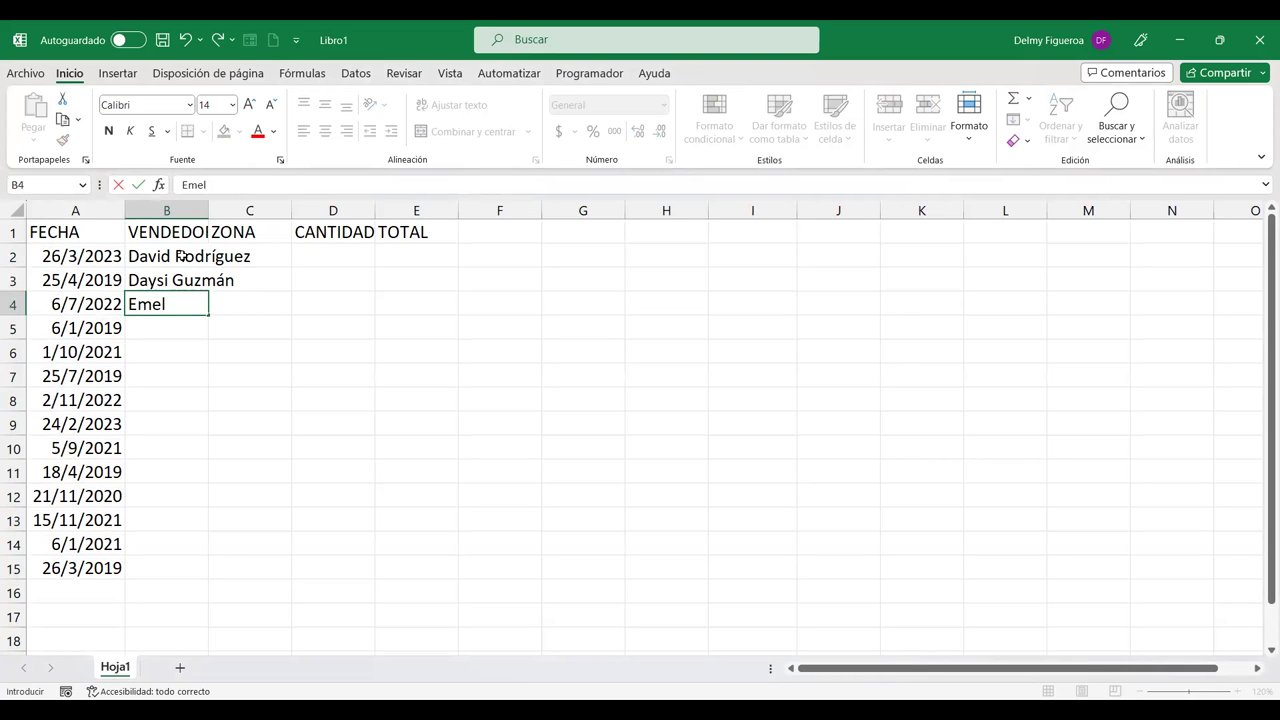
key("Return")
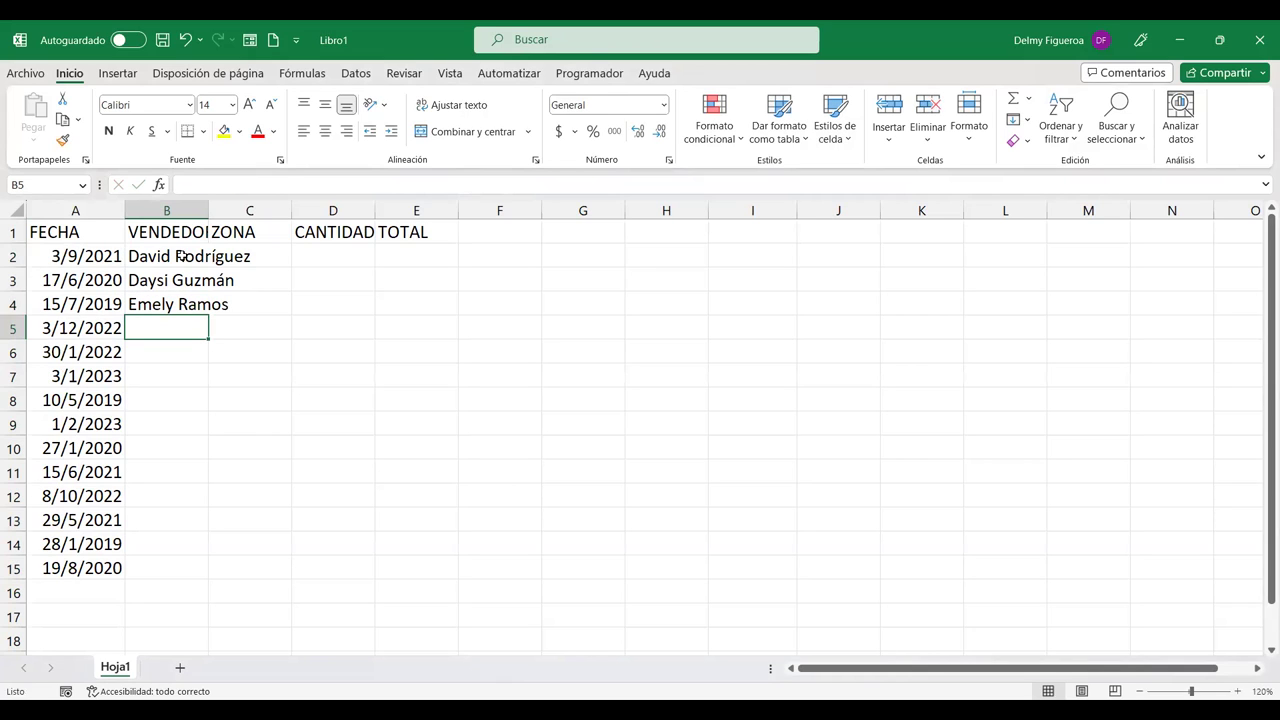
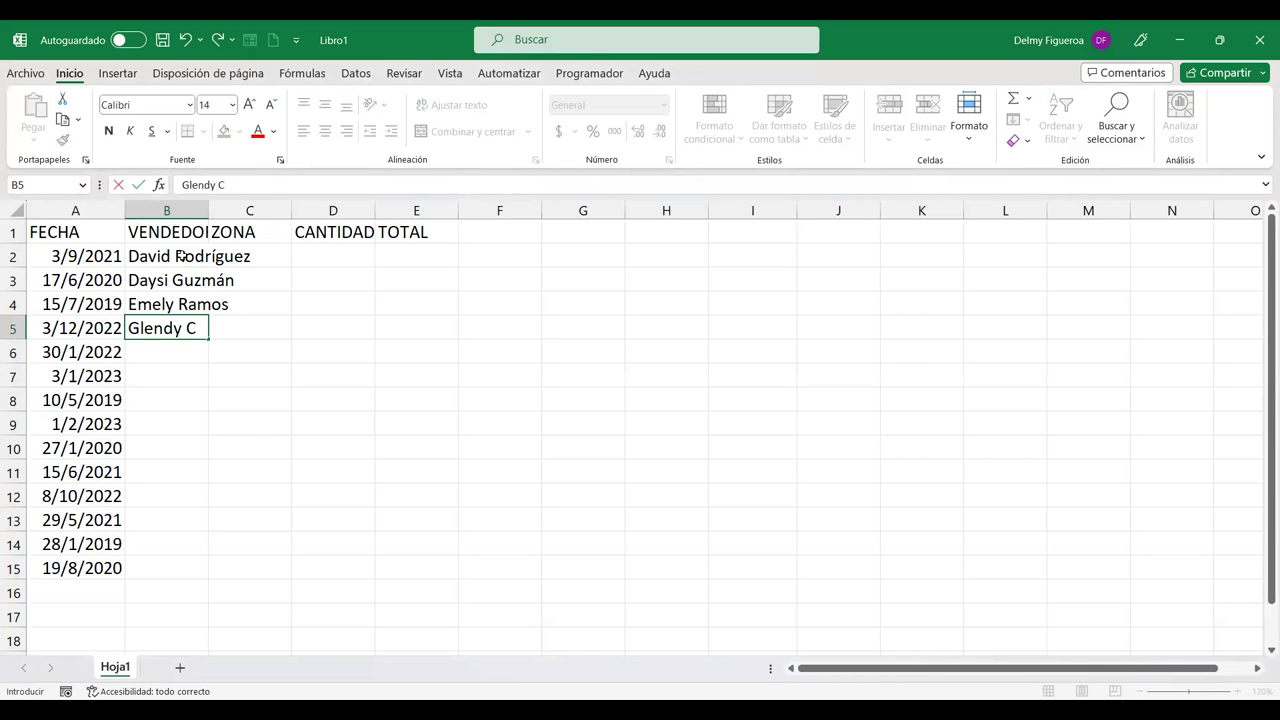
key("Return")
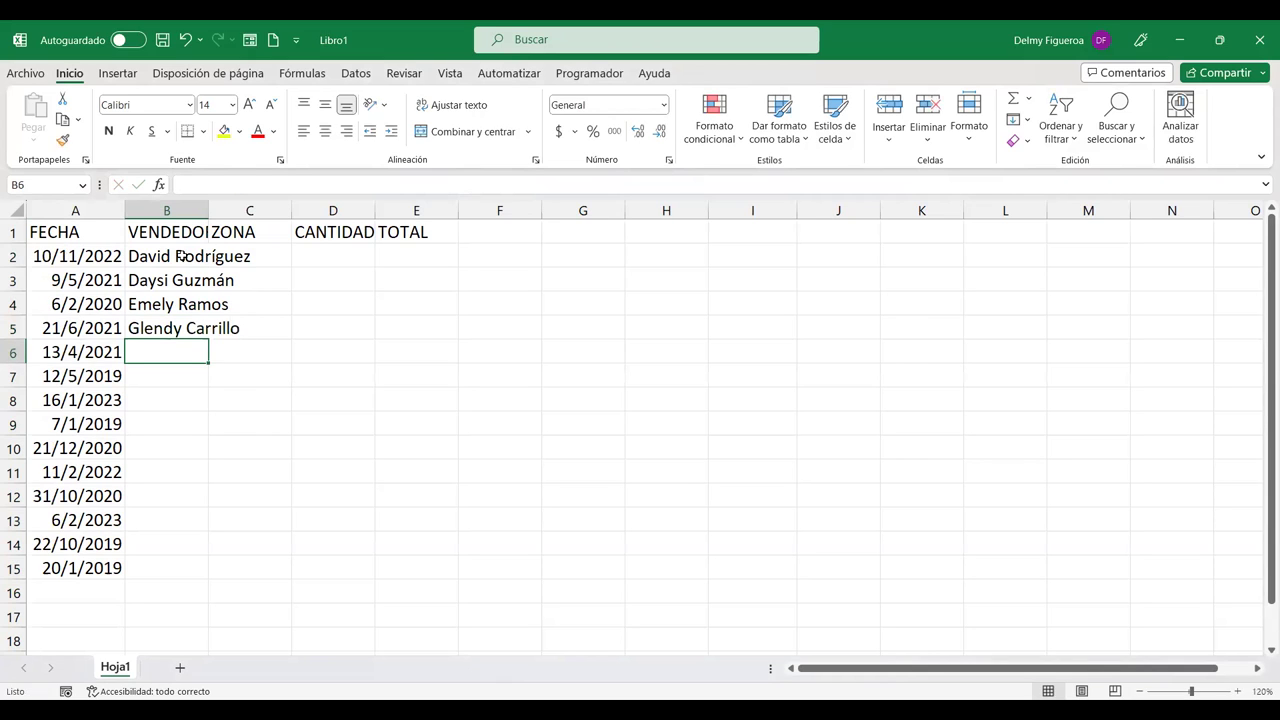
Step: Enter the remaining four seller names in B6:B9, one per row
type("K")
key("BackSpace")
key("Return")
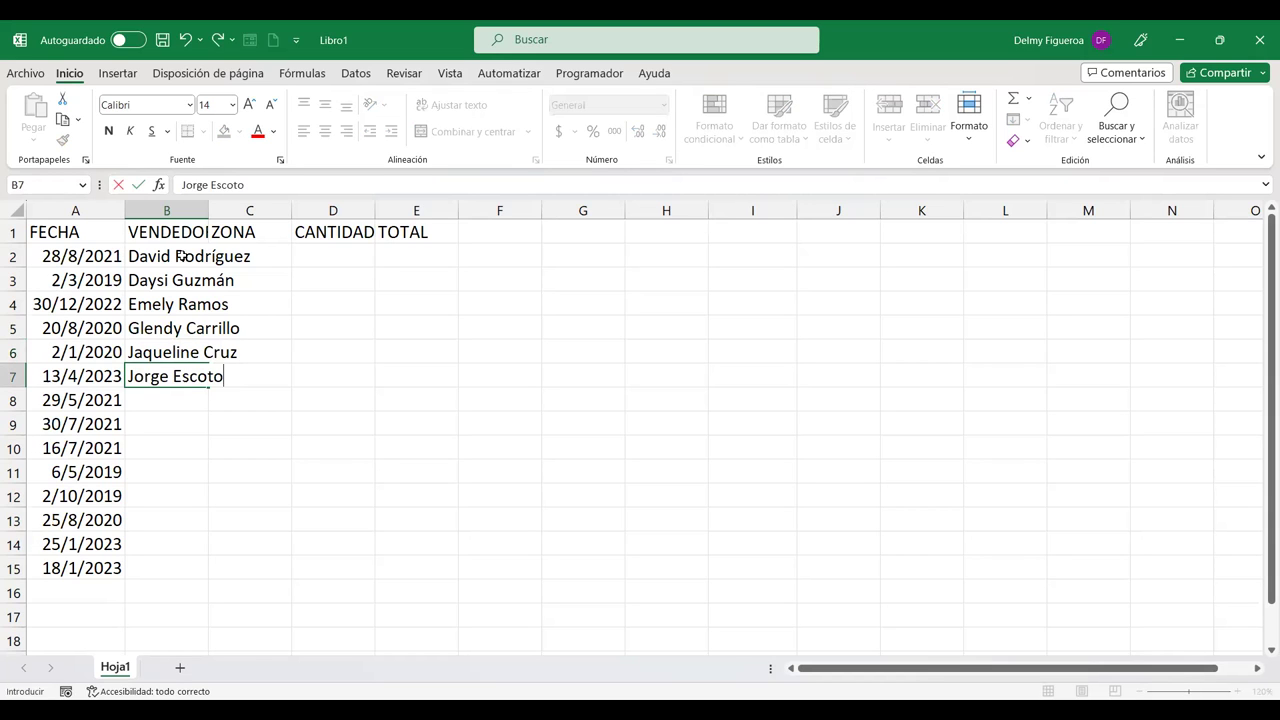
key("Return")
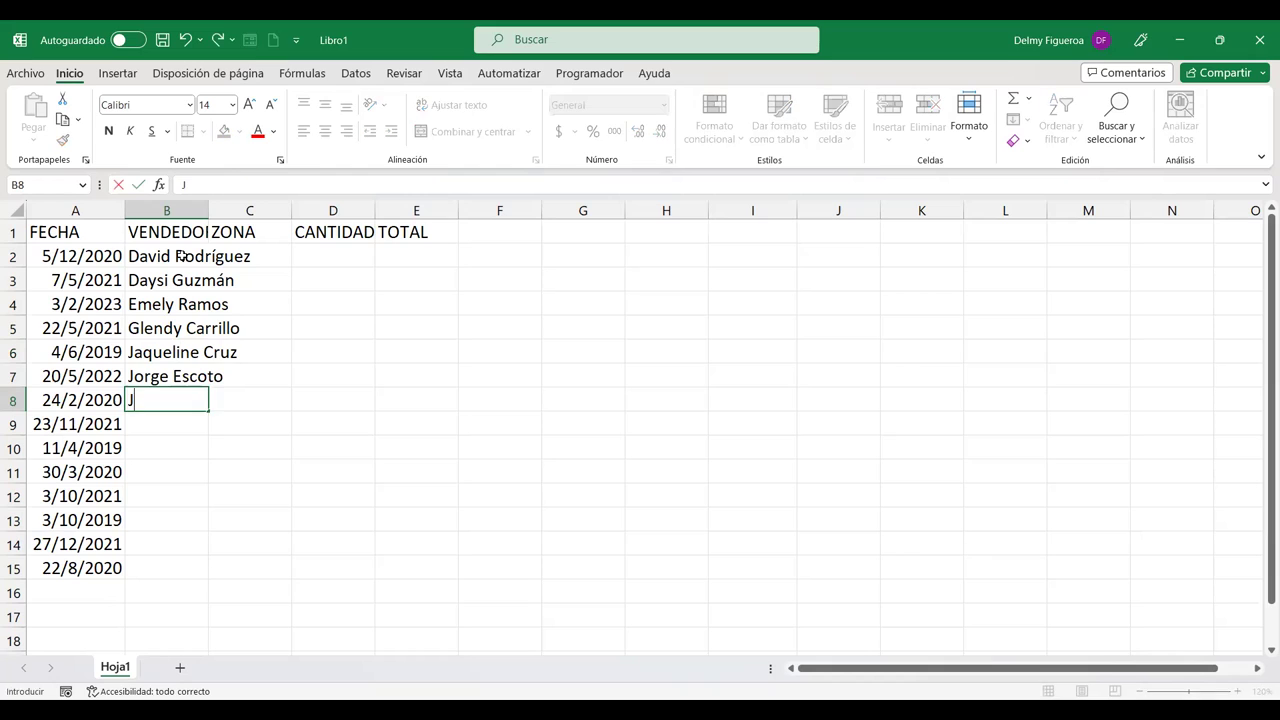
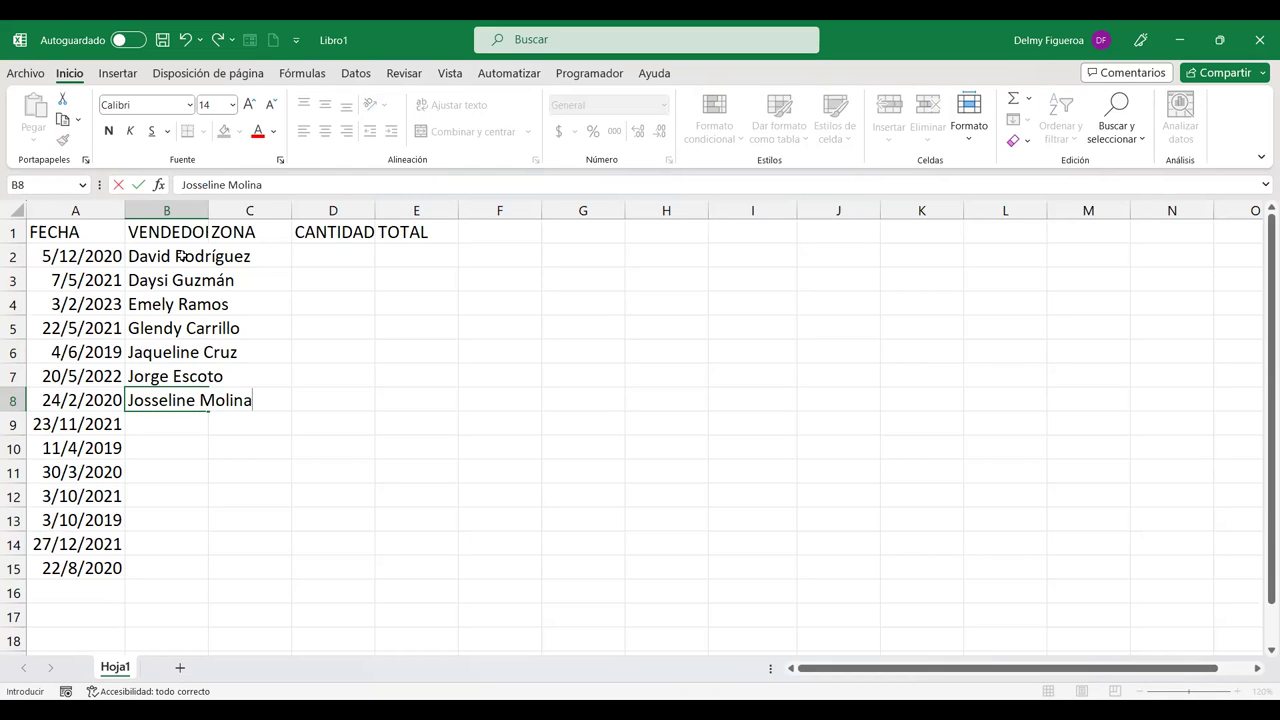
key("Return")
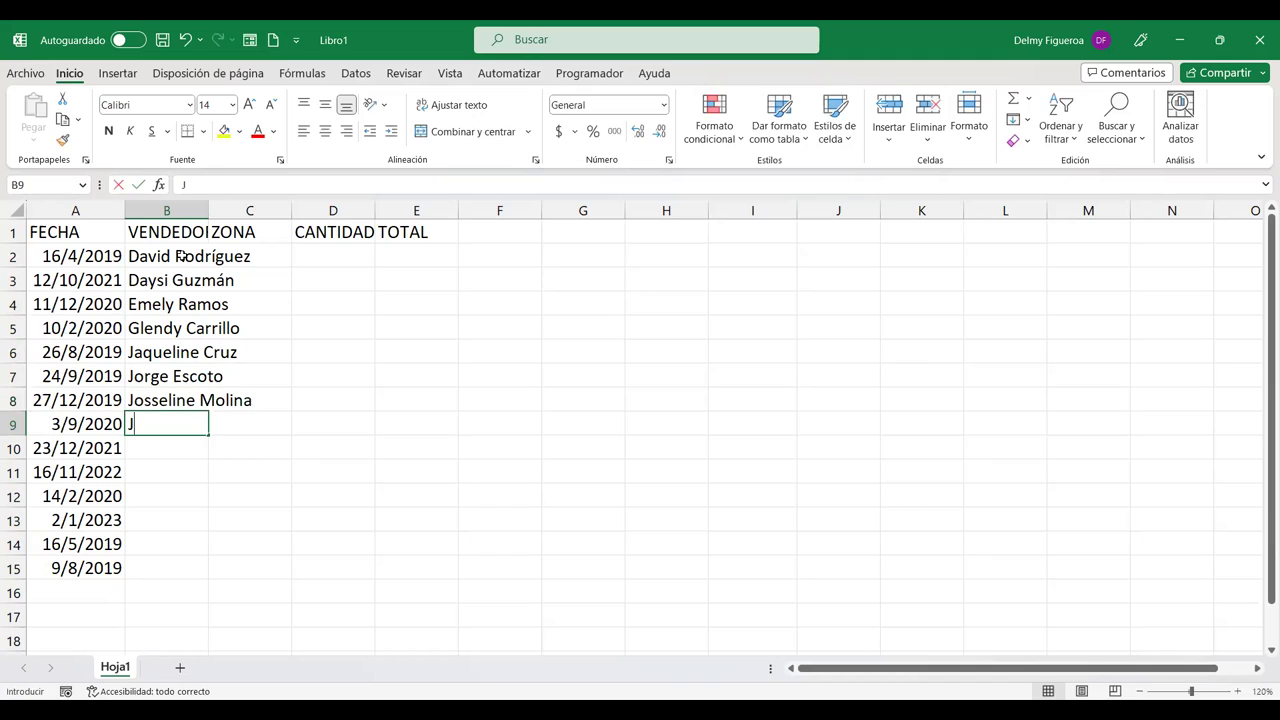
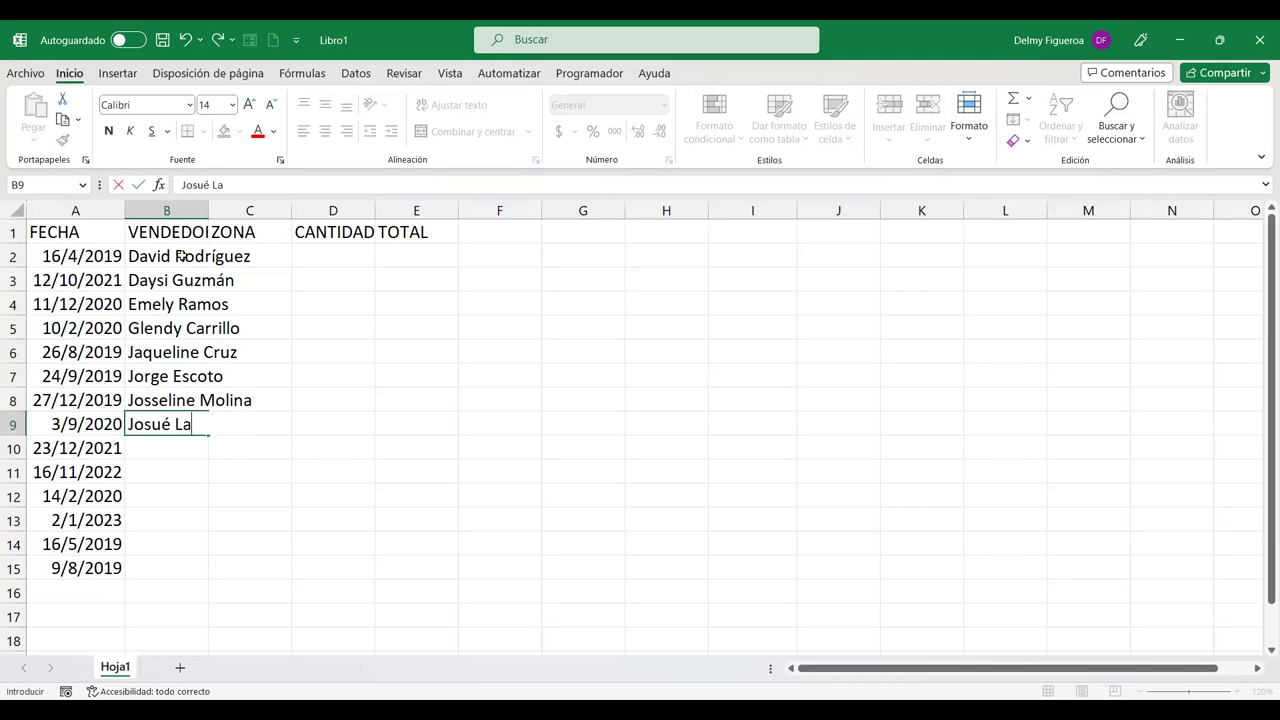
key("Return")
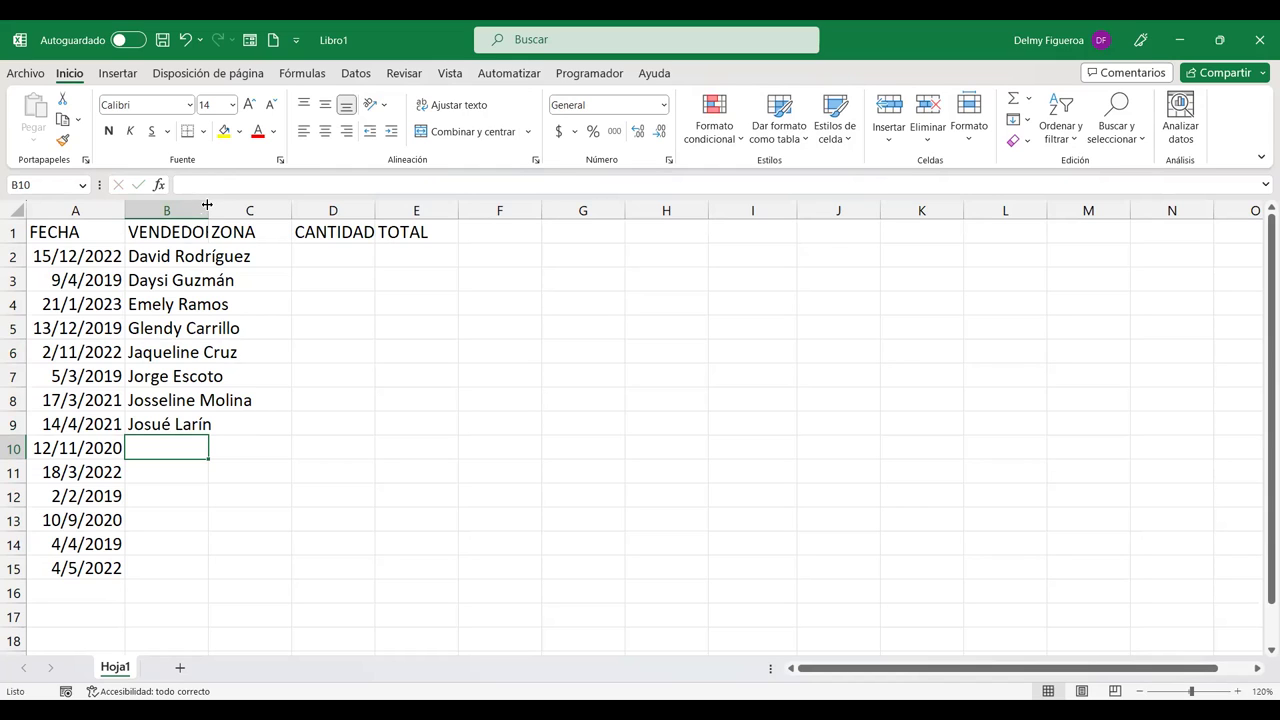
Step: Autofit column B and repeat the seller names from B2:B9 down to B15
double_click(207, 206)
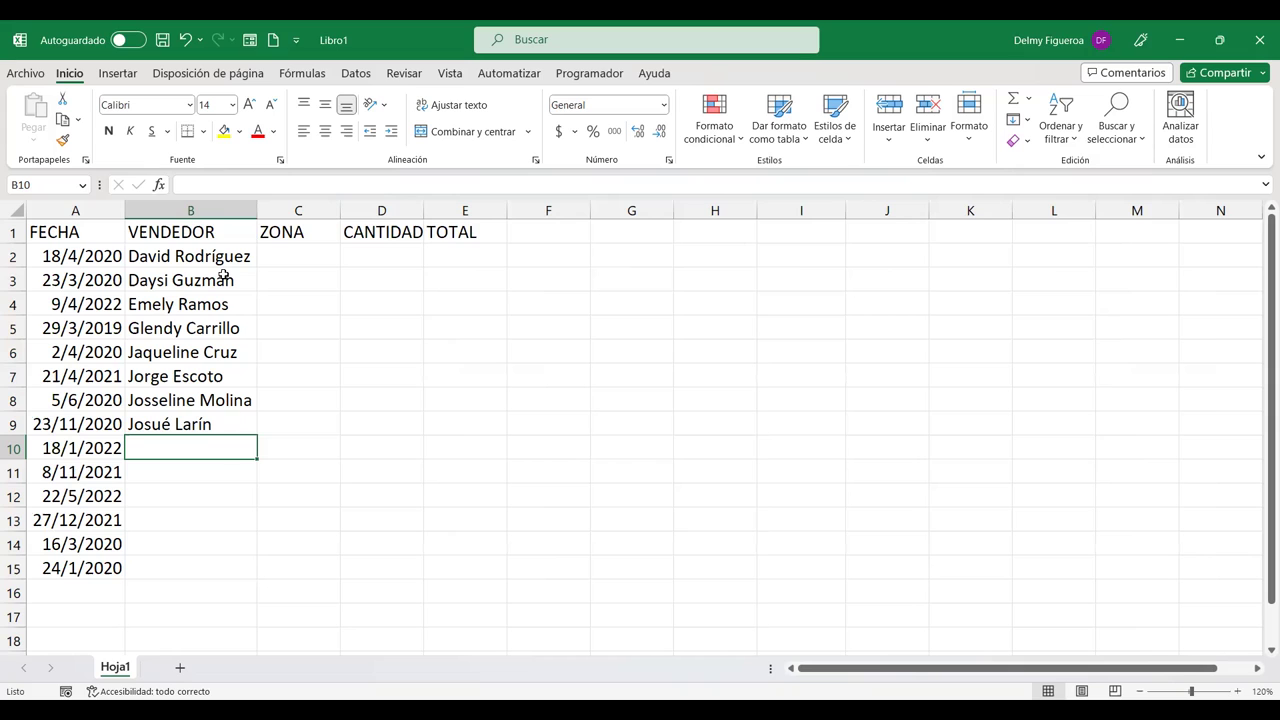
left_click_drag(220, 257, 211, 424)
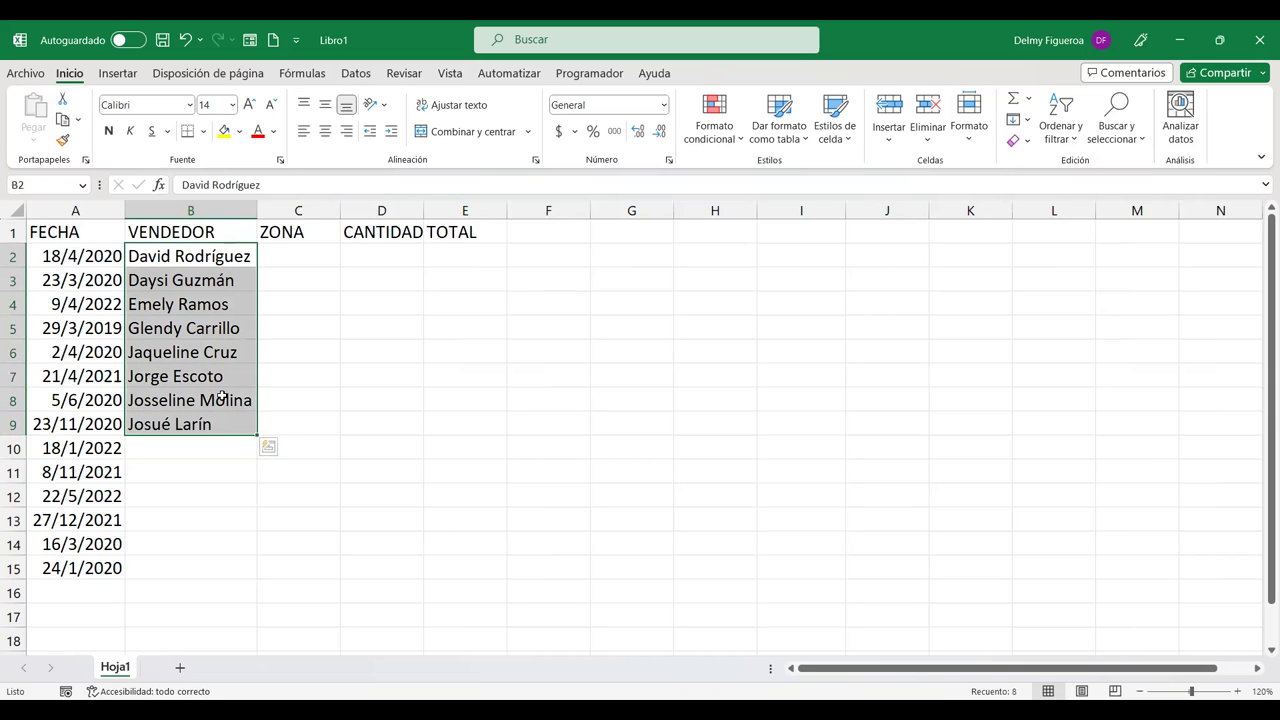
left_click_drag(257, 437, 257, 578)
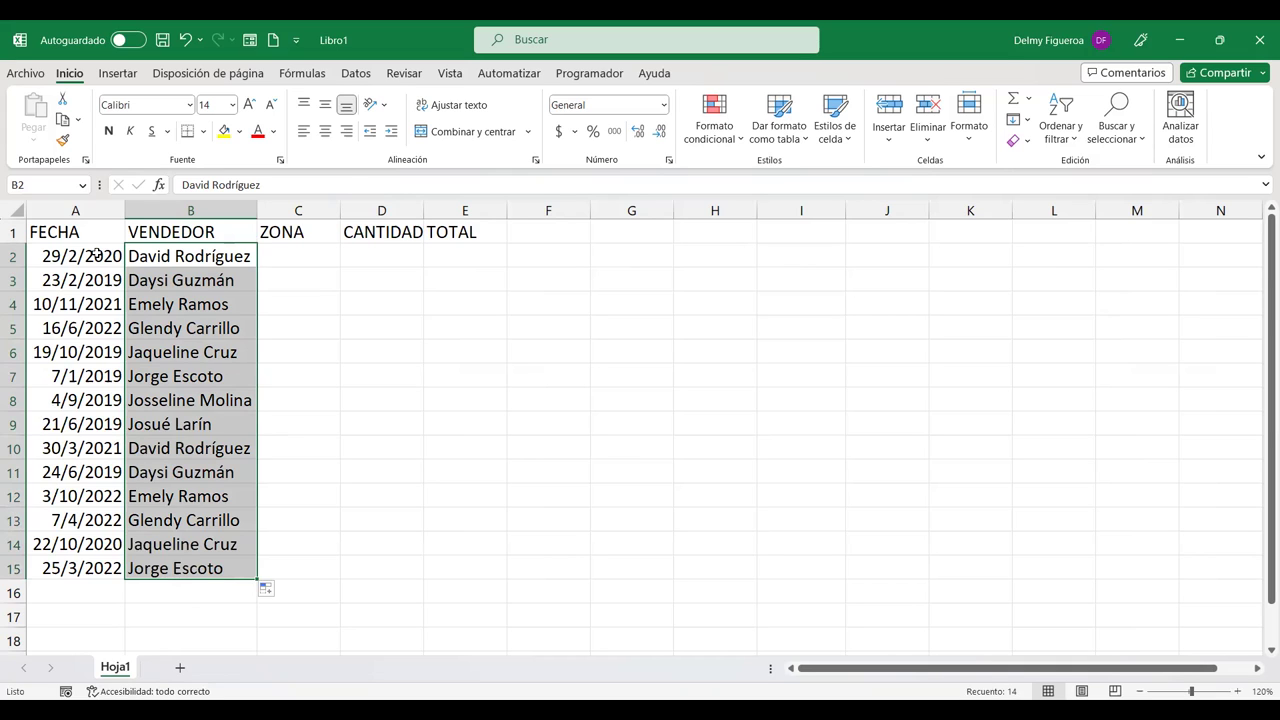
left_click_drag(96, 253, 96, 572)
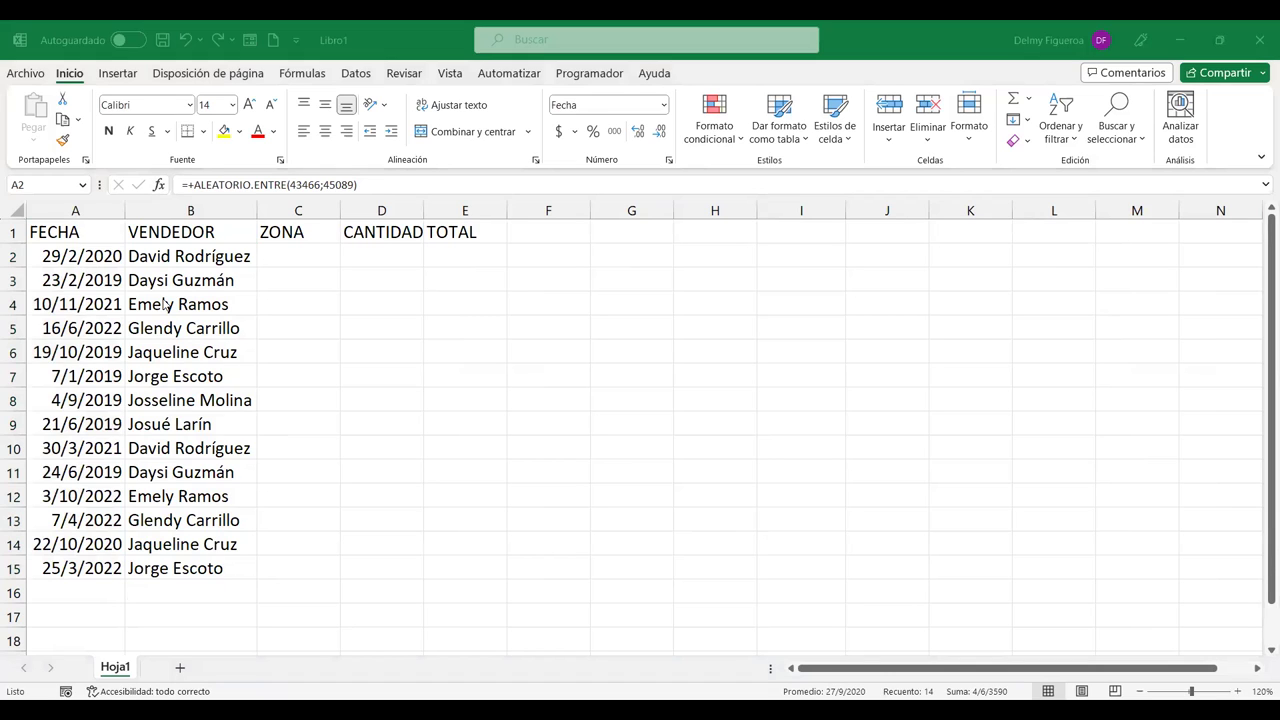
Step: Inspect the ALEATORIO.ENTRE formula in A2, recommit it to regenerate dates, and select A2:A15
left_click(96, 249)
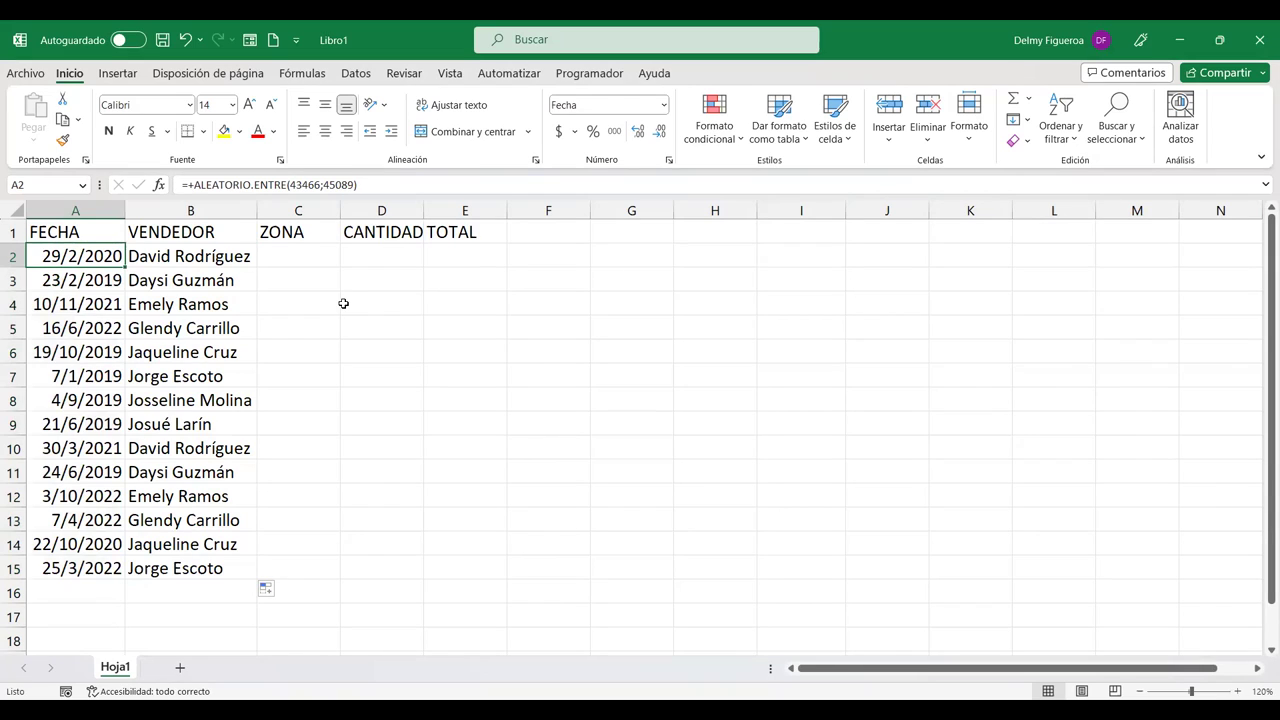
key("F2")
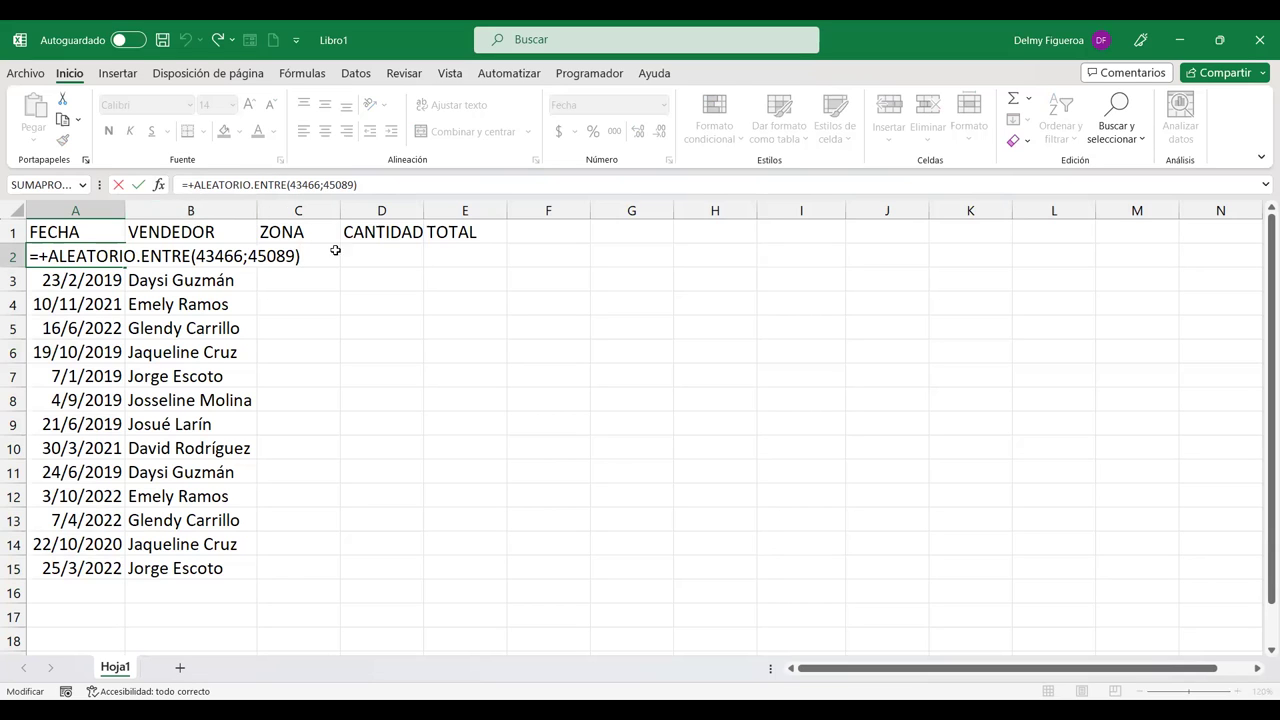
left_click(474, 256)
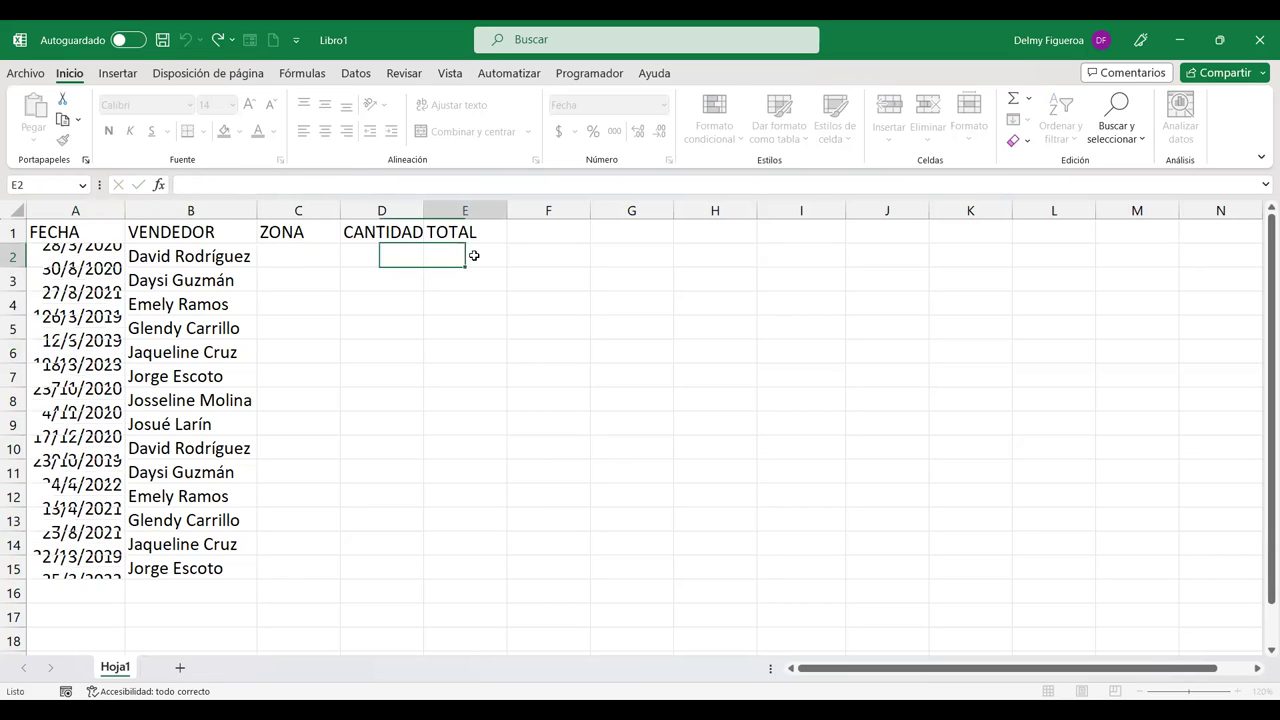
left_click(105, 258)
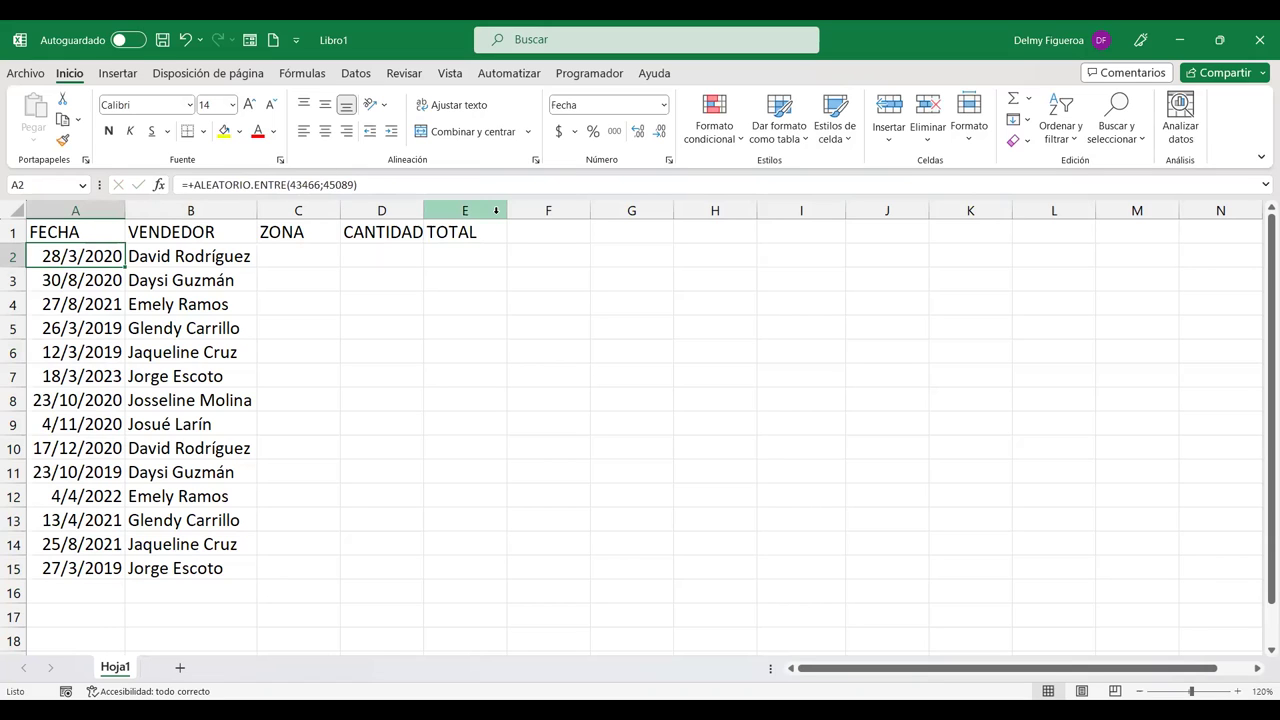
key("F2")
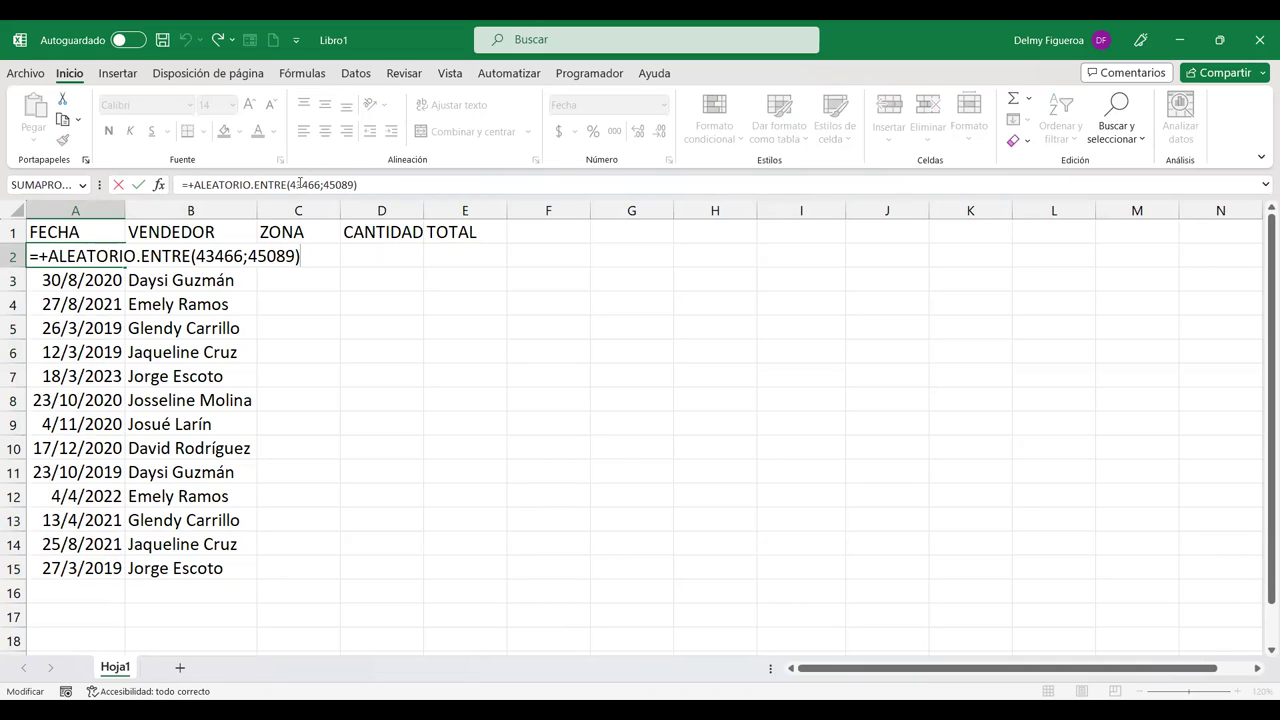
left_click(295, 213)
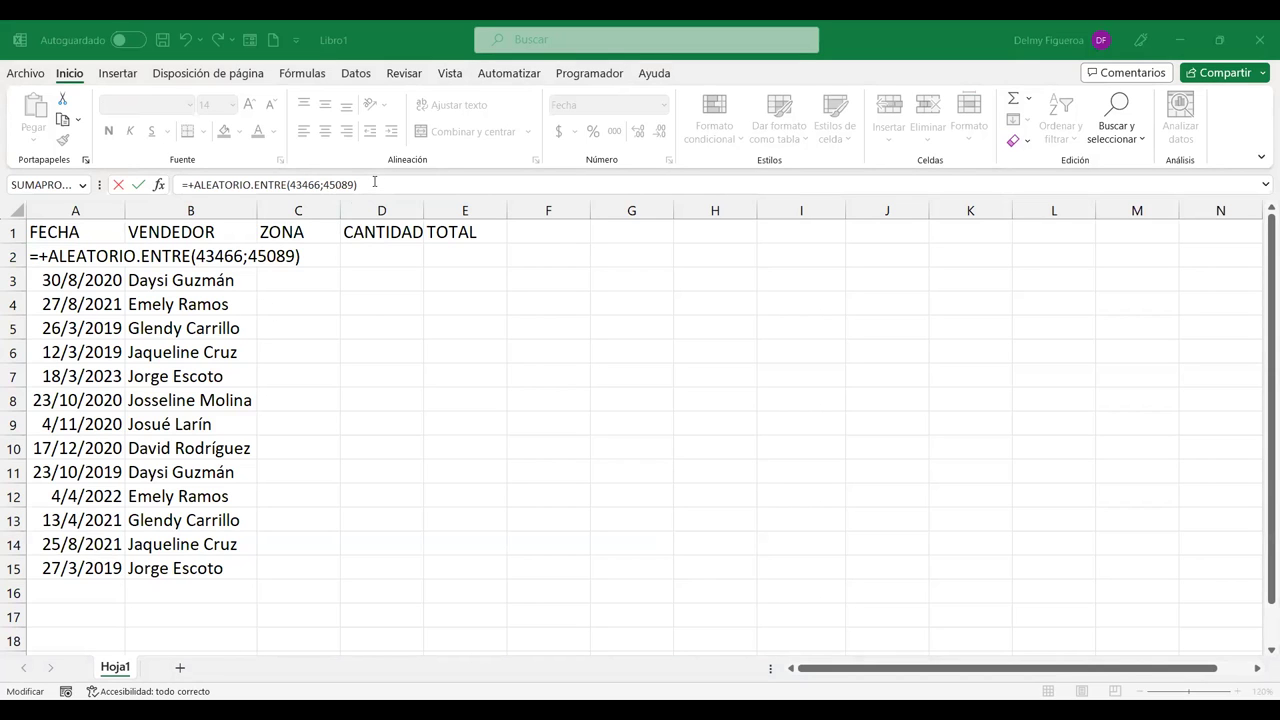
key("Return")
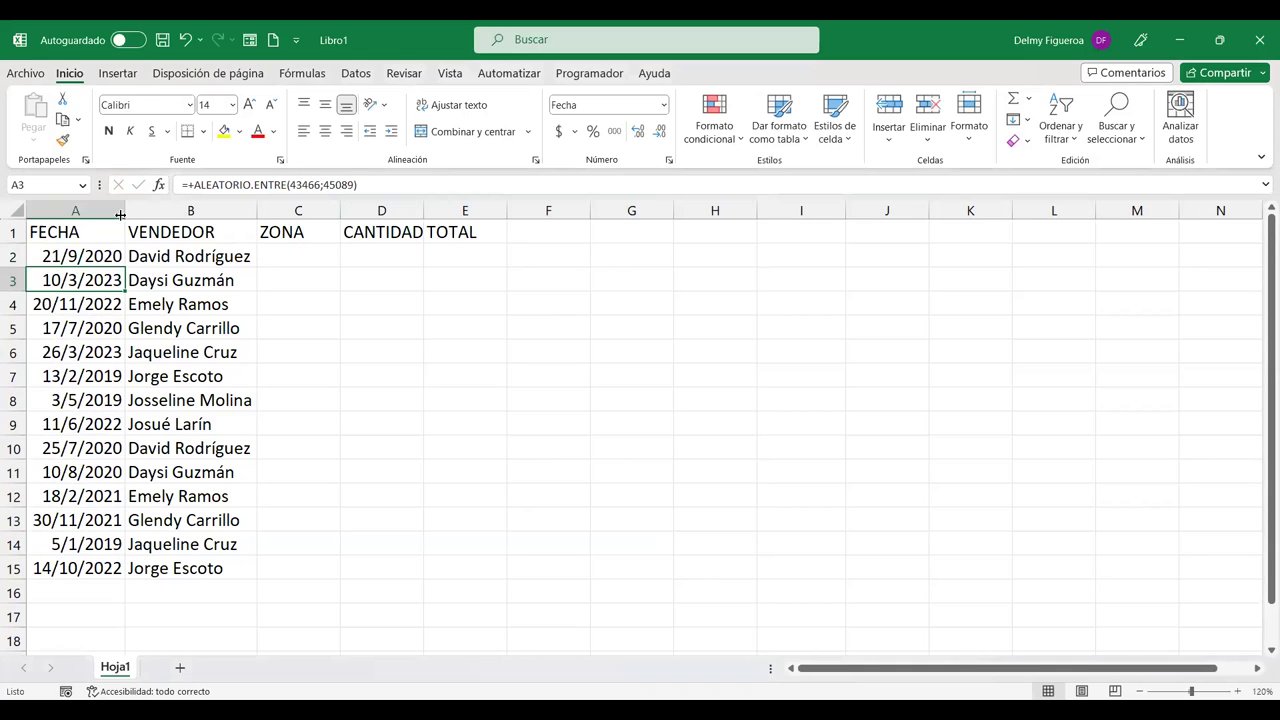
left_click_drag(90, 257, 85, 570)
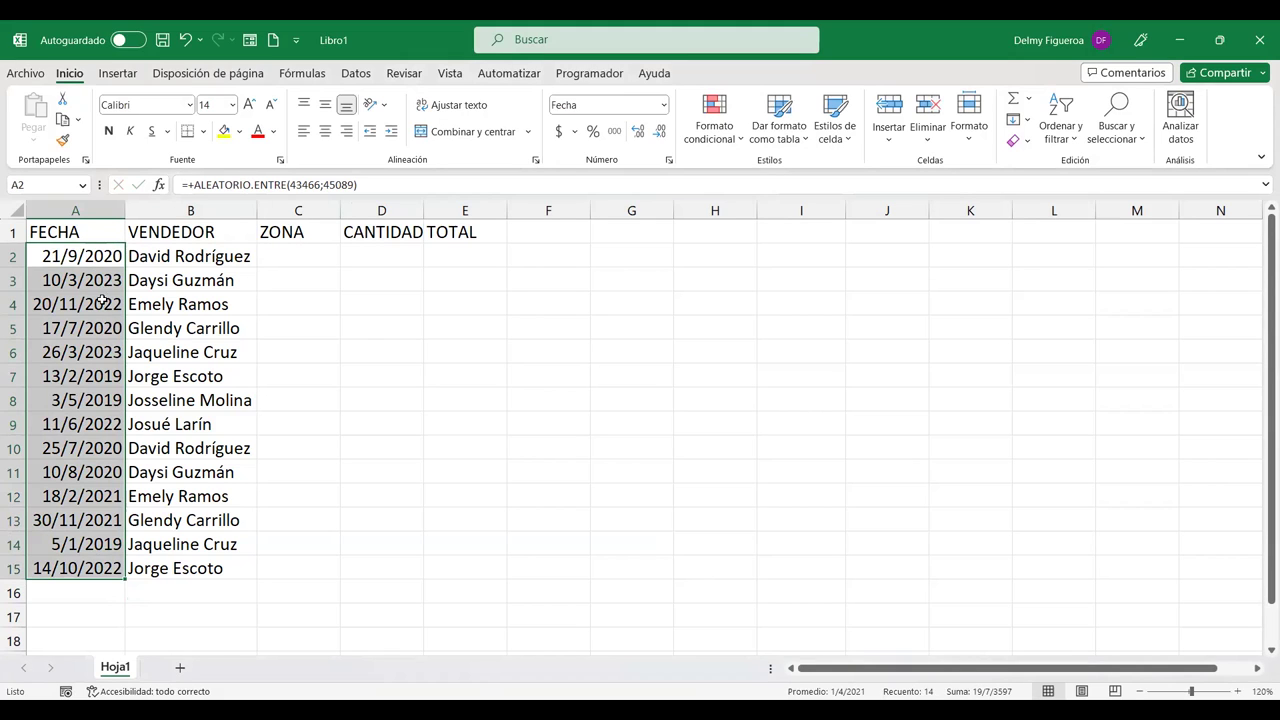
Step: Copy A2:A15 and paste it back as values so the dates stay fixed
key("ctrl+c")
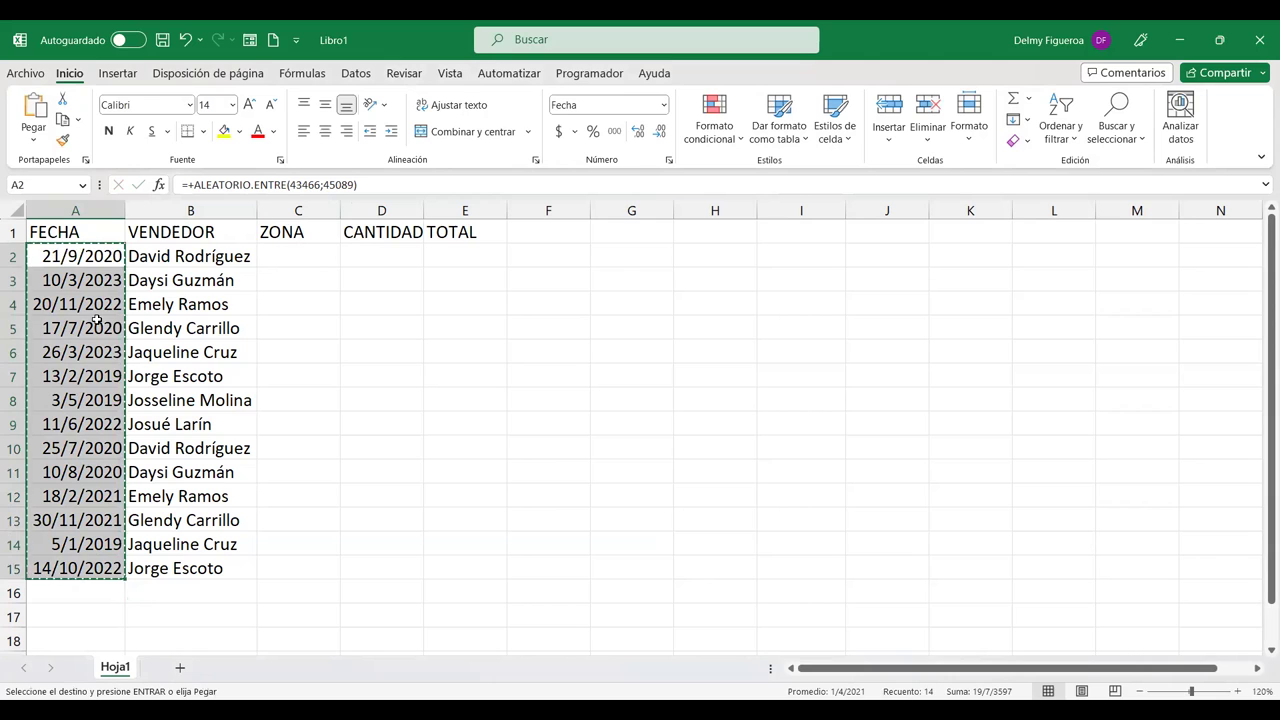
right_click(97, 320)
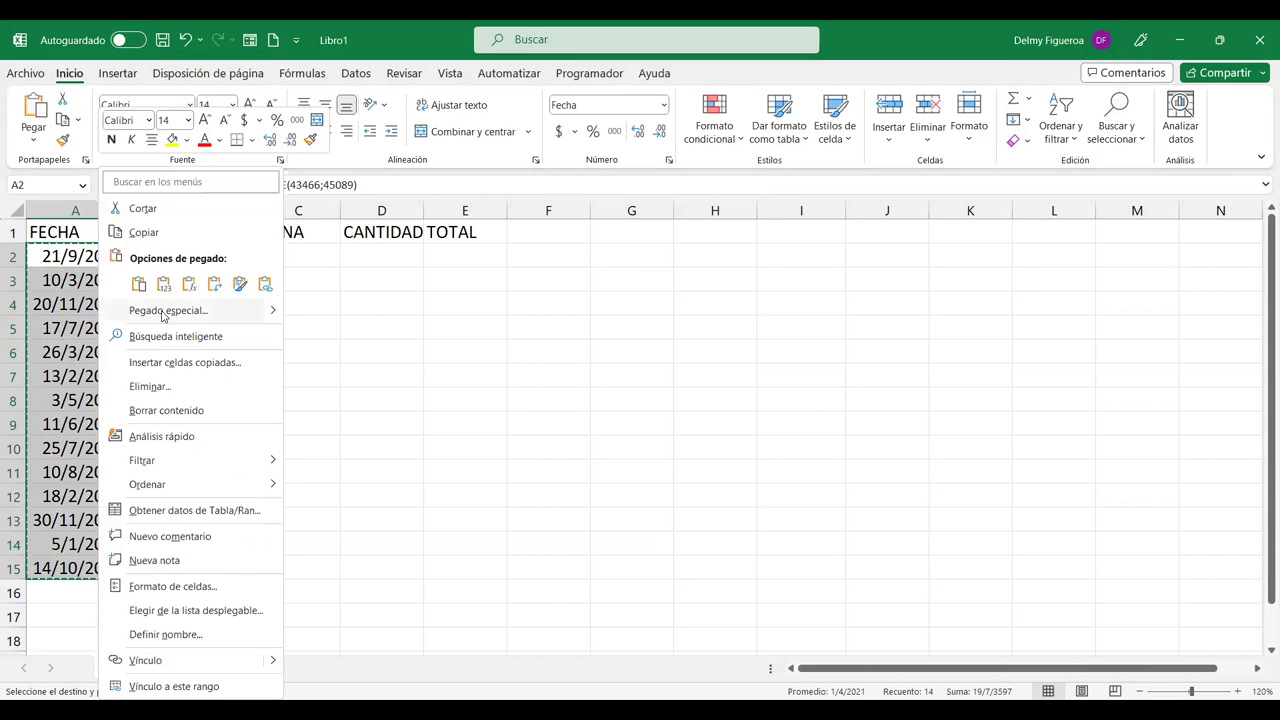
left_click(164, 285)
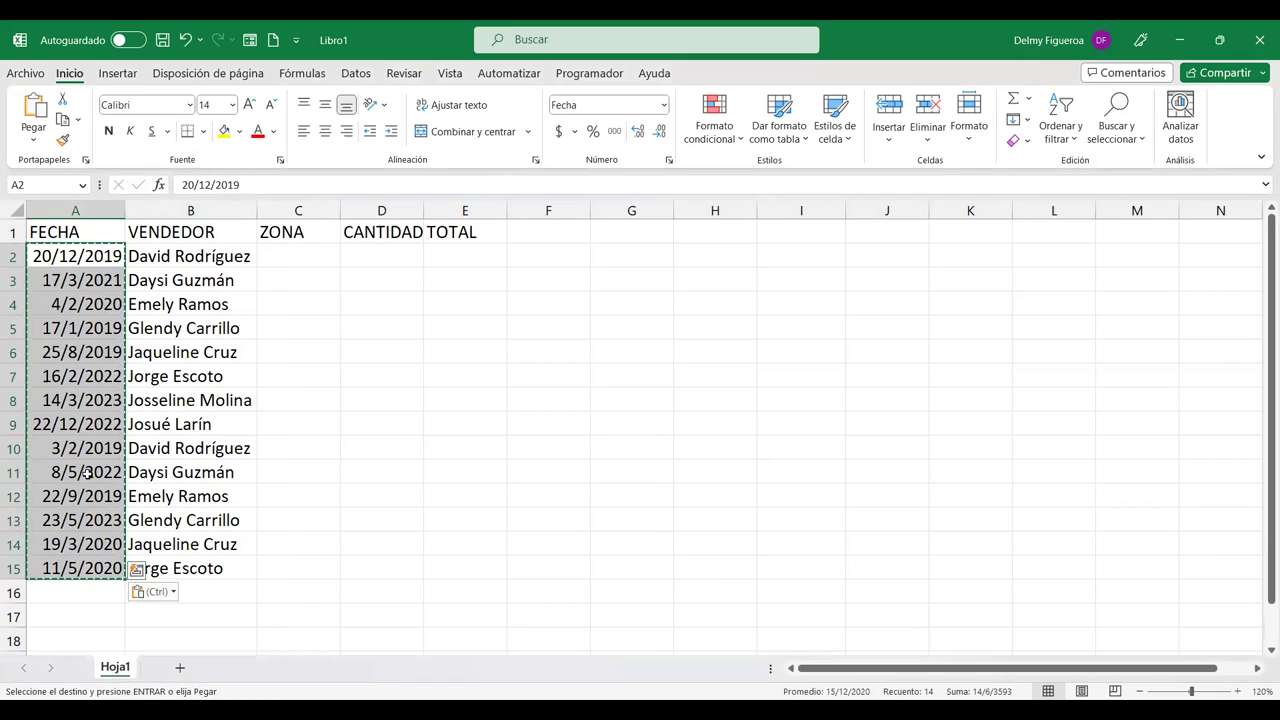
left_click(288, 254)
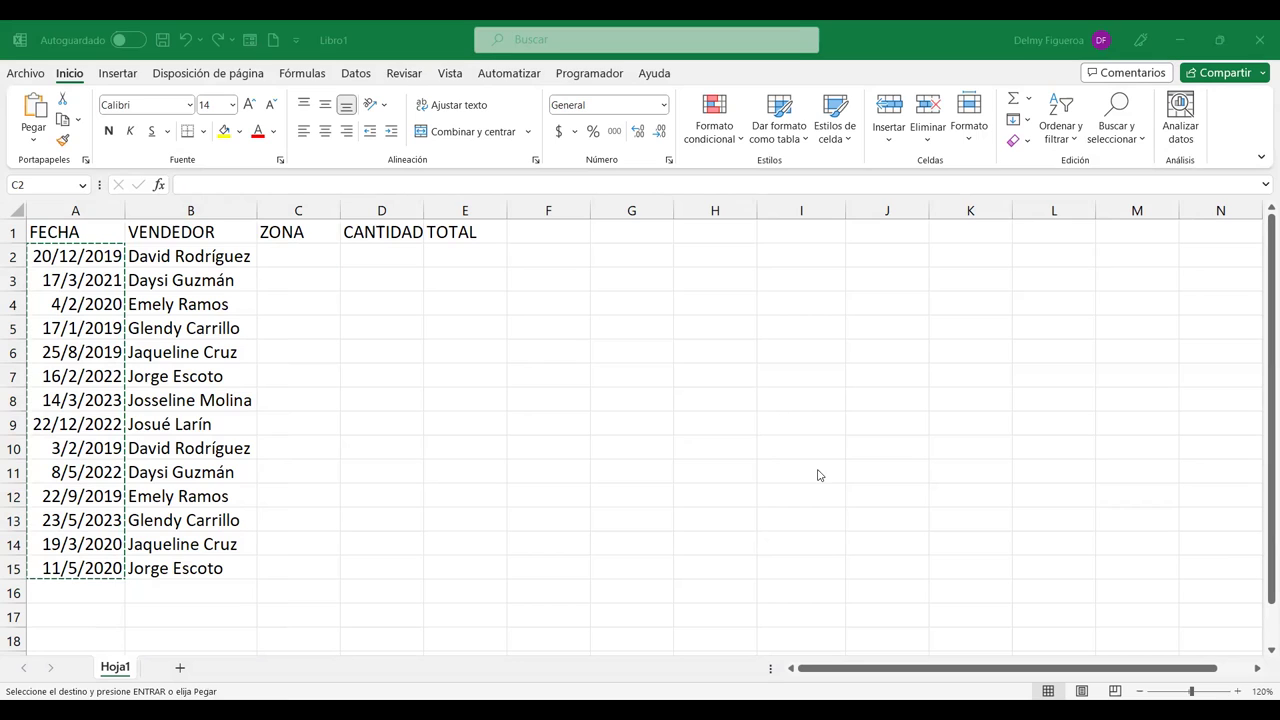
Step: Enter NORTE, SUR, ESTE in C2:C4 and extend the pattern down to C15
key("Escape")
type("NORTE")
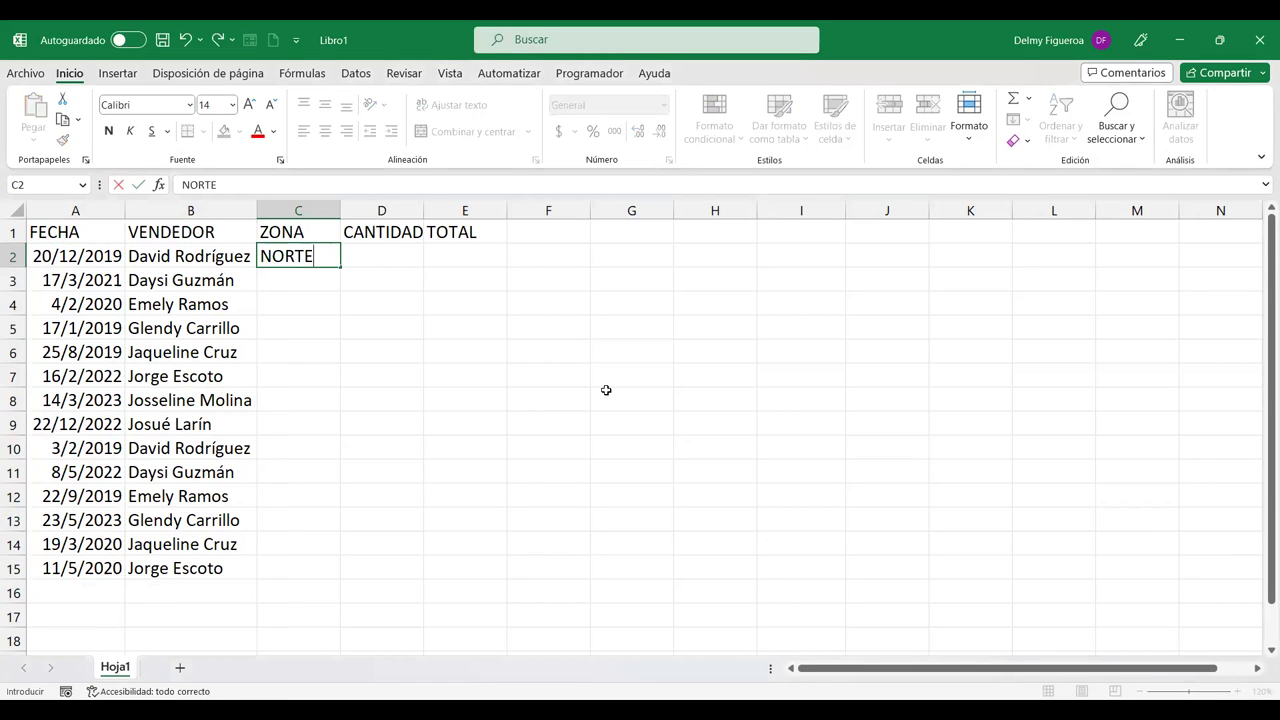
key("Return")
type("SUR")
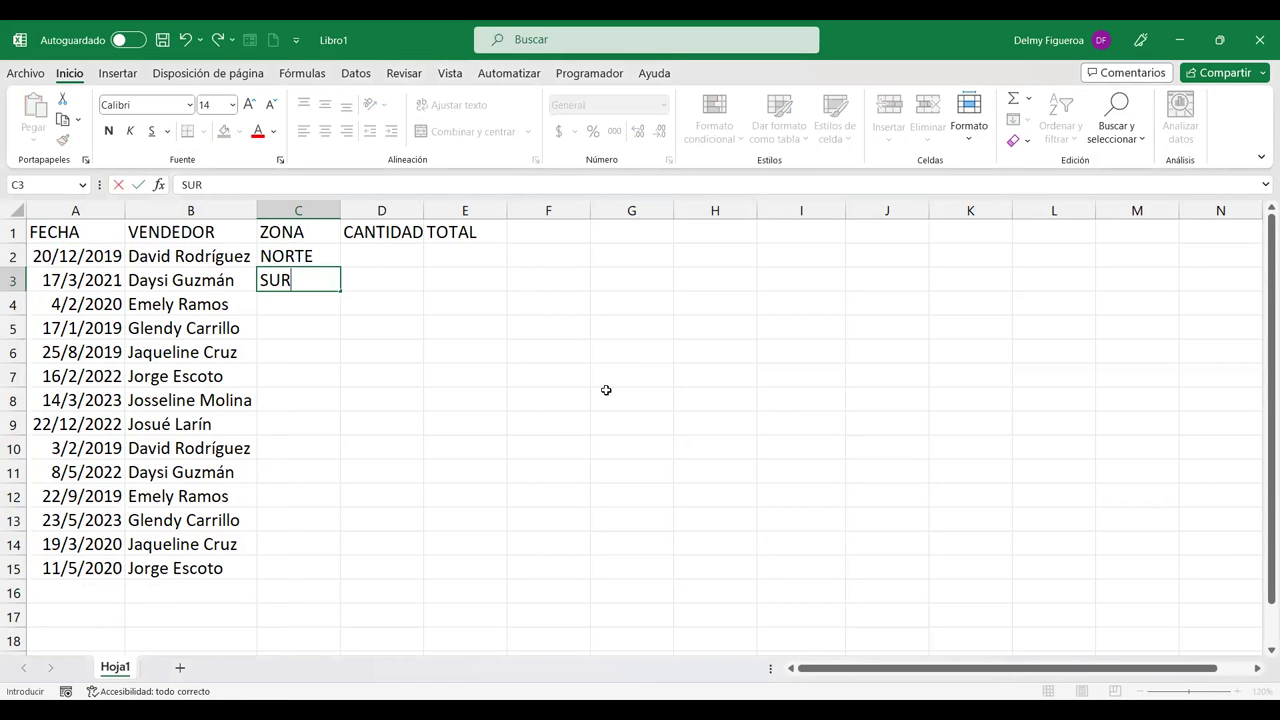
key("Return")
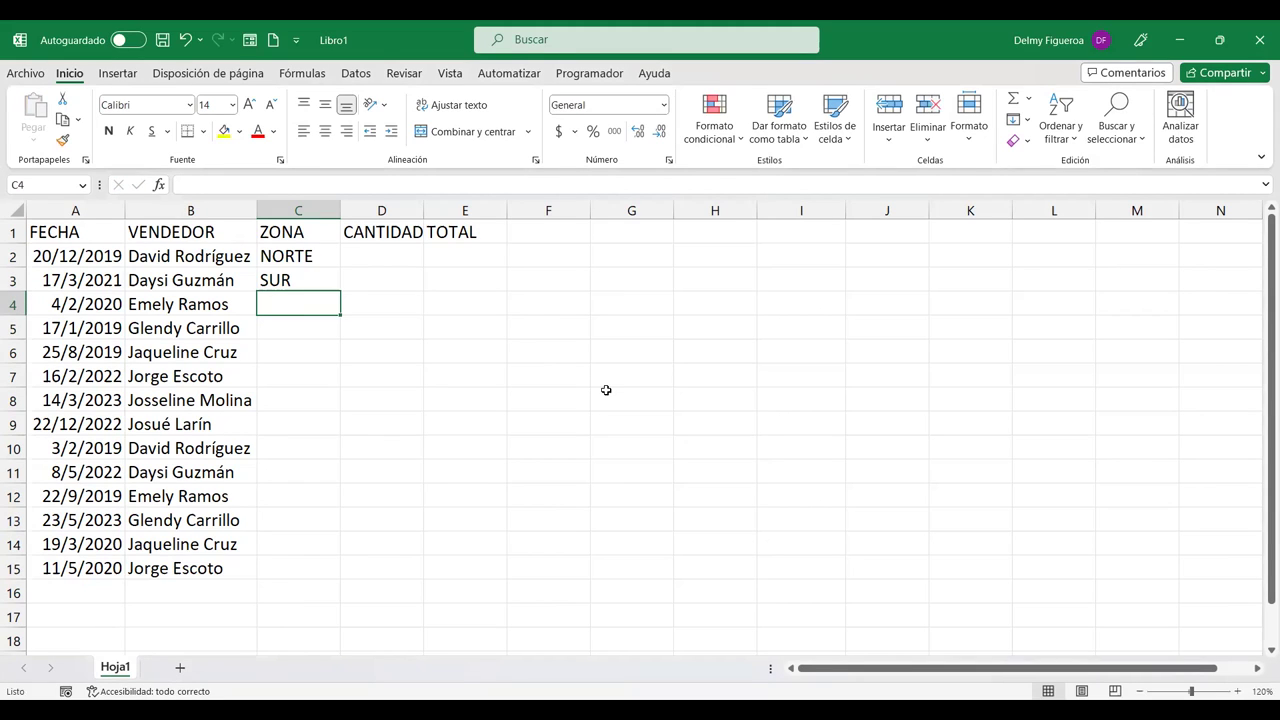
type("ESTE")
key("Return")
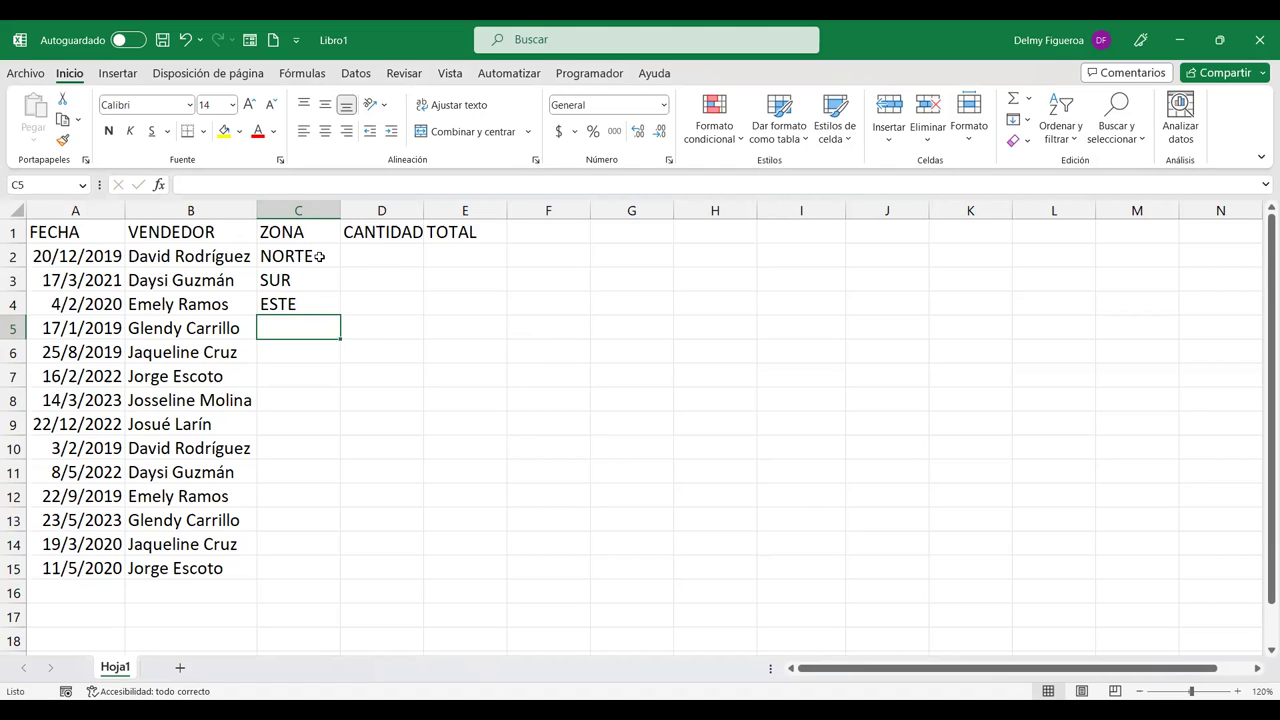
left_click_drag(319, 256, 314, 302)
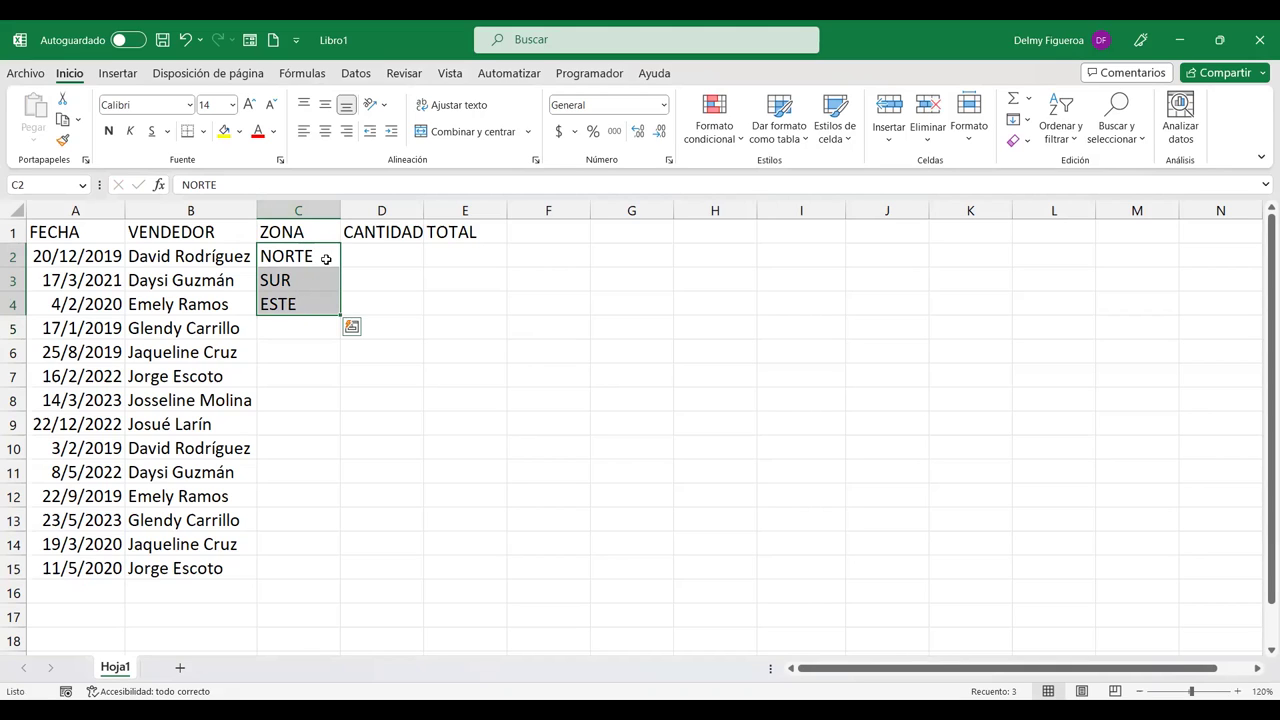
left_click_drag(340, 315, 328, 570)
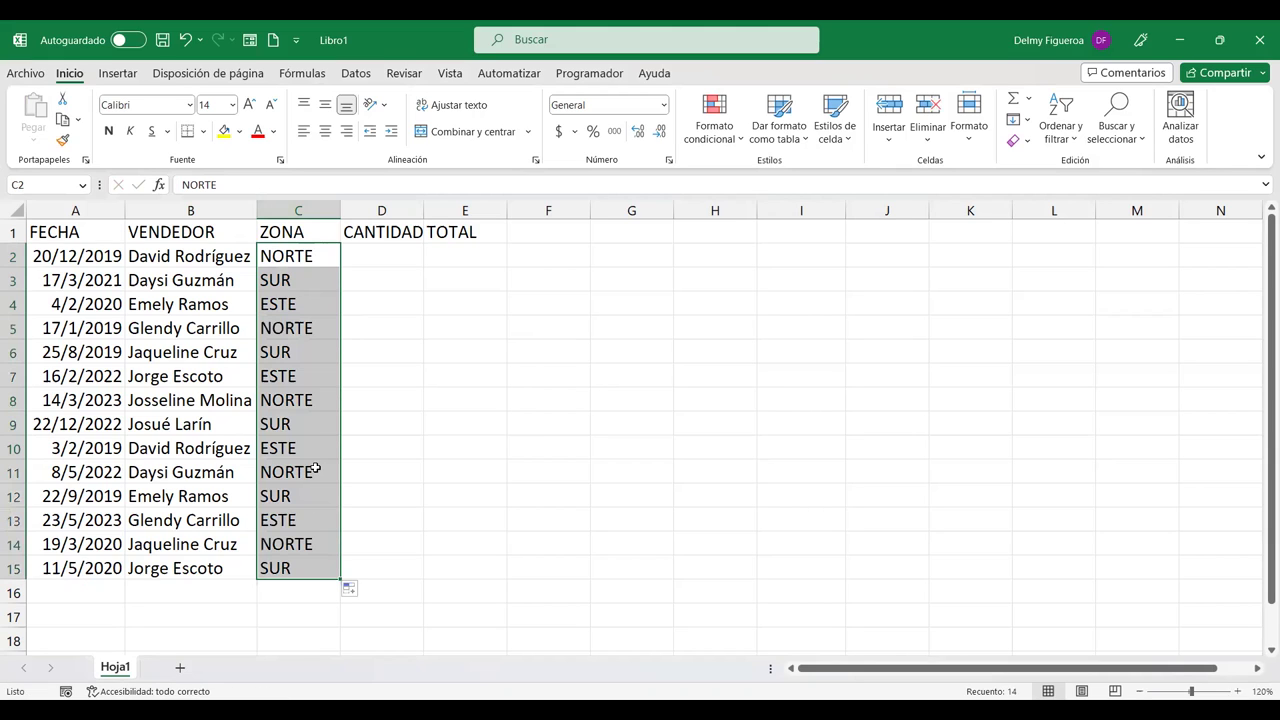
left_click(381, 249)
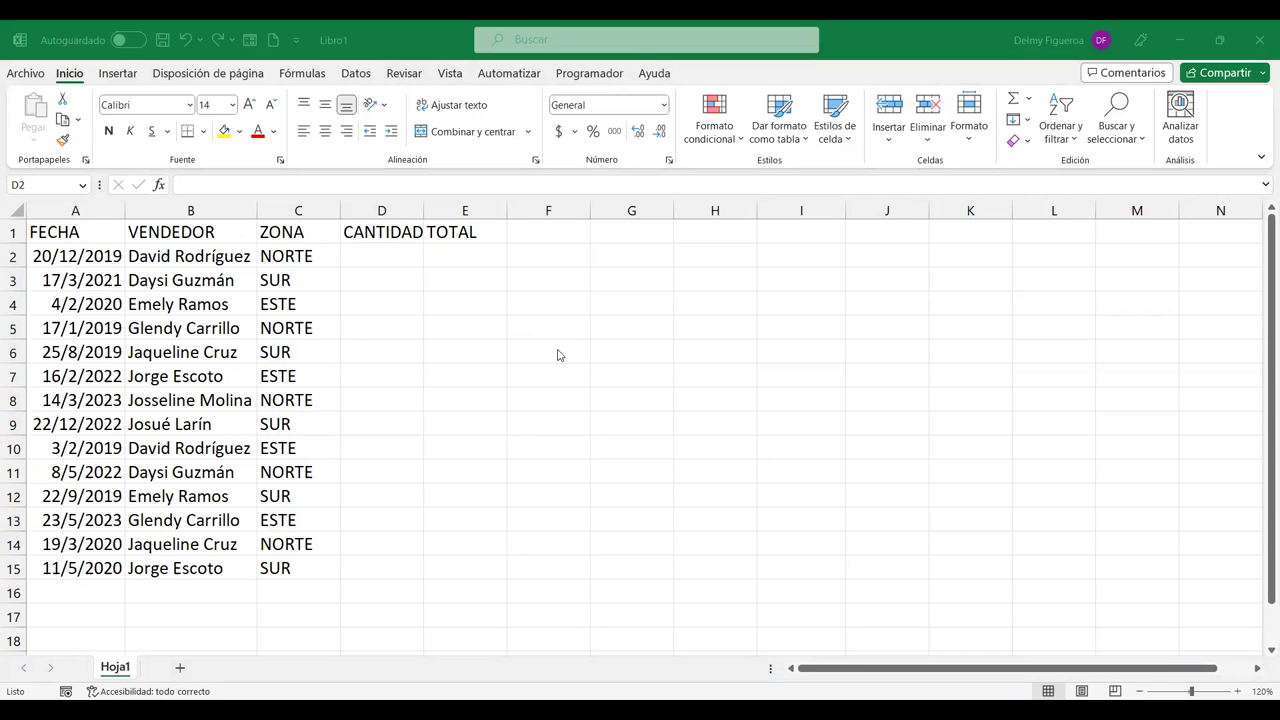
Step: Enter =ALEATORIO.ENTRE(10;99) in D2 for a random quantity
type("+")
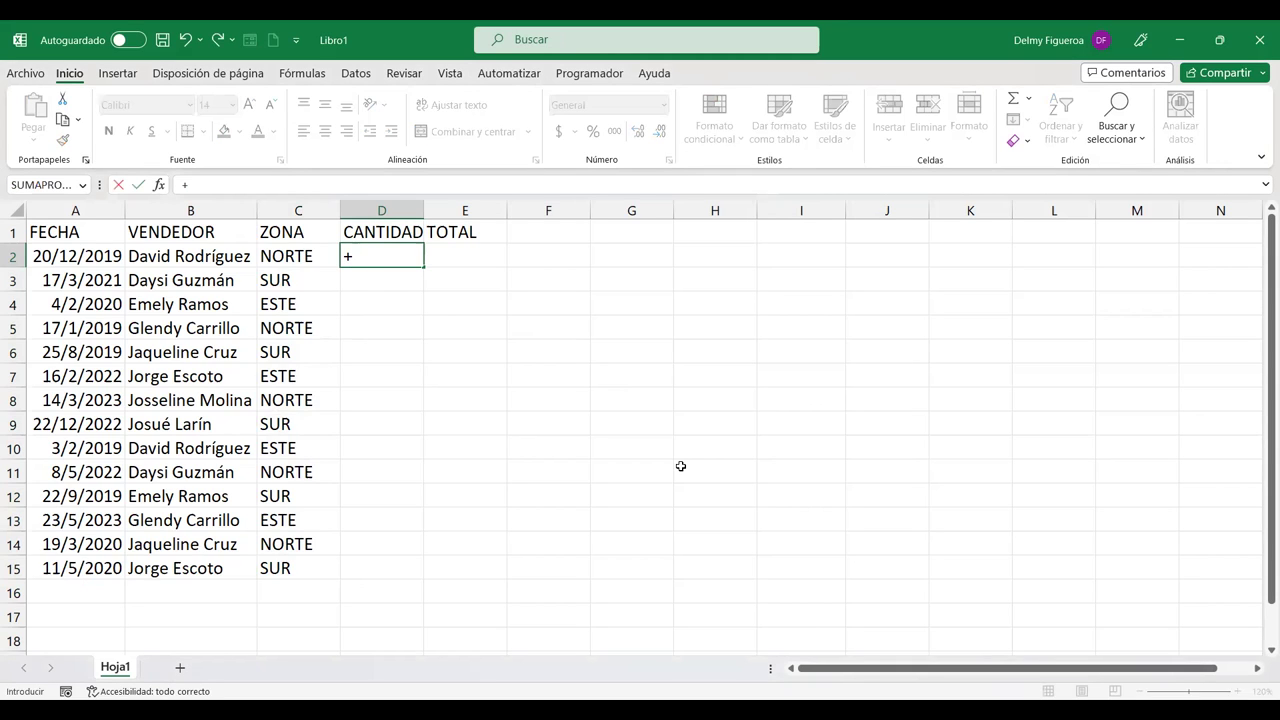
type("ALE")
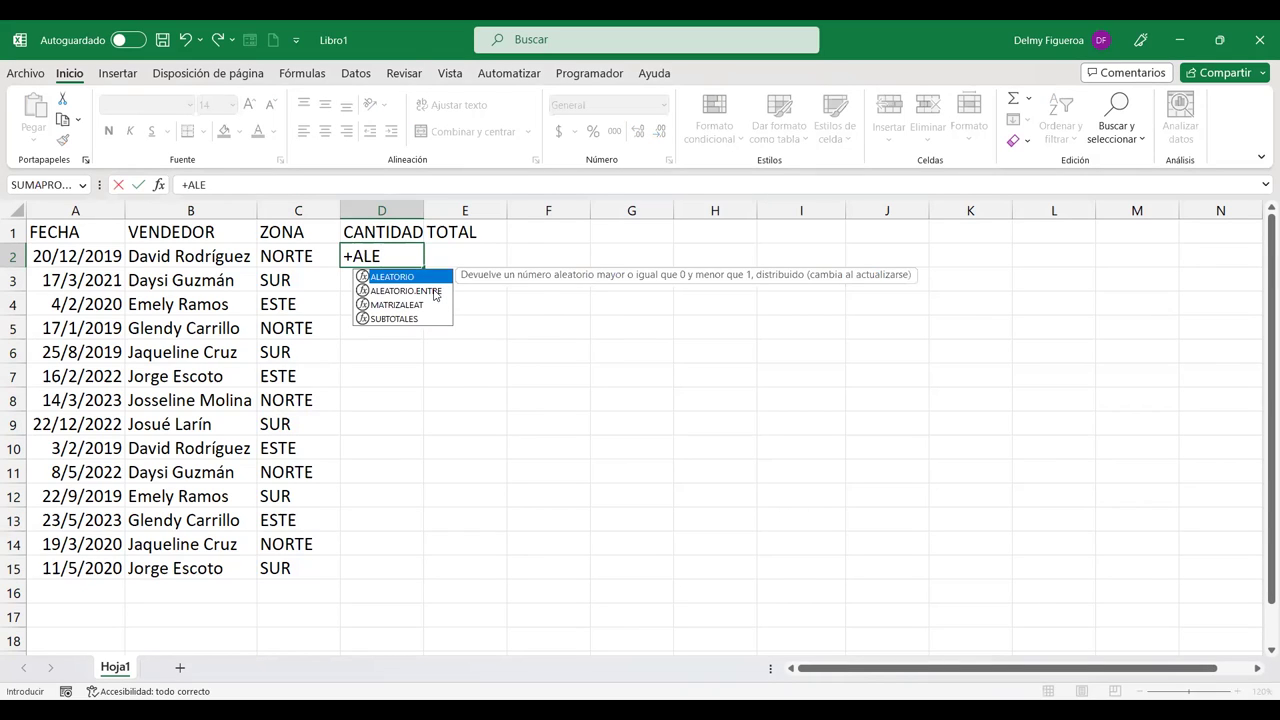
double_click(435, 291)
type("10;99")
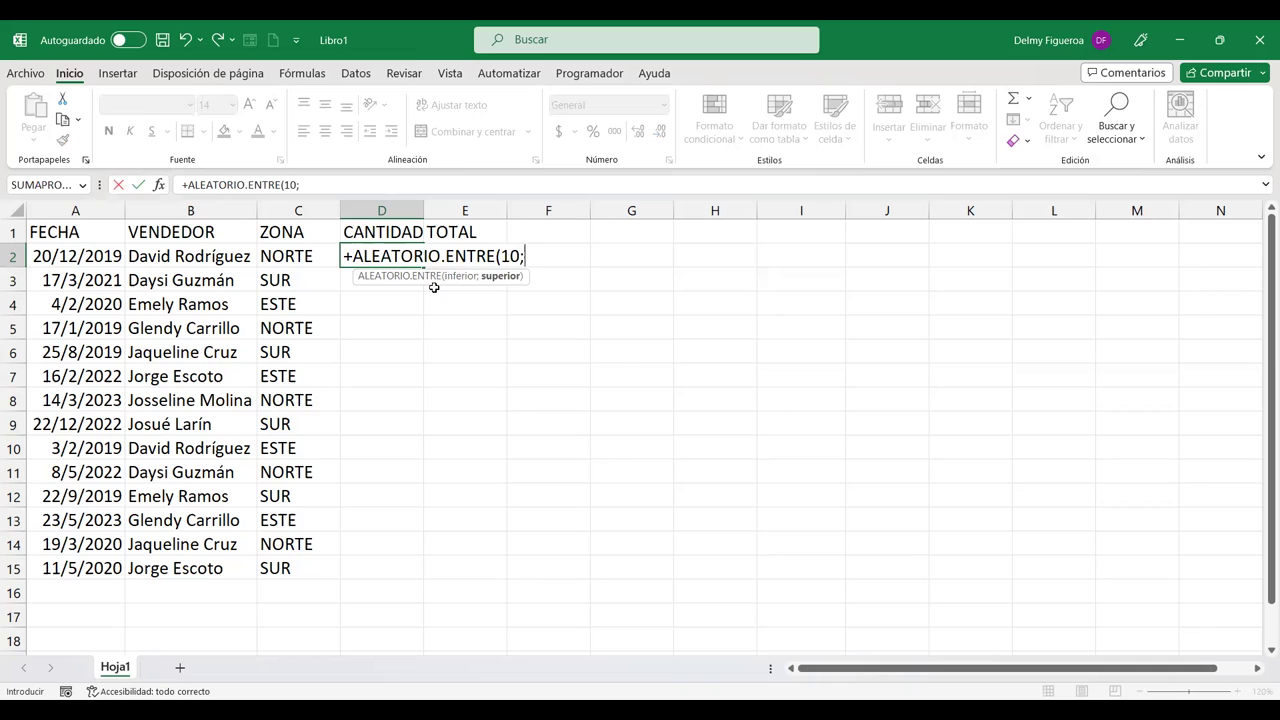
key("Return")
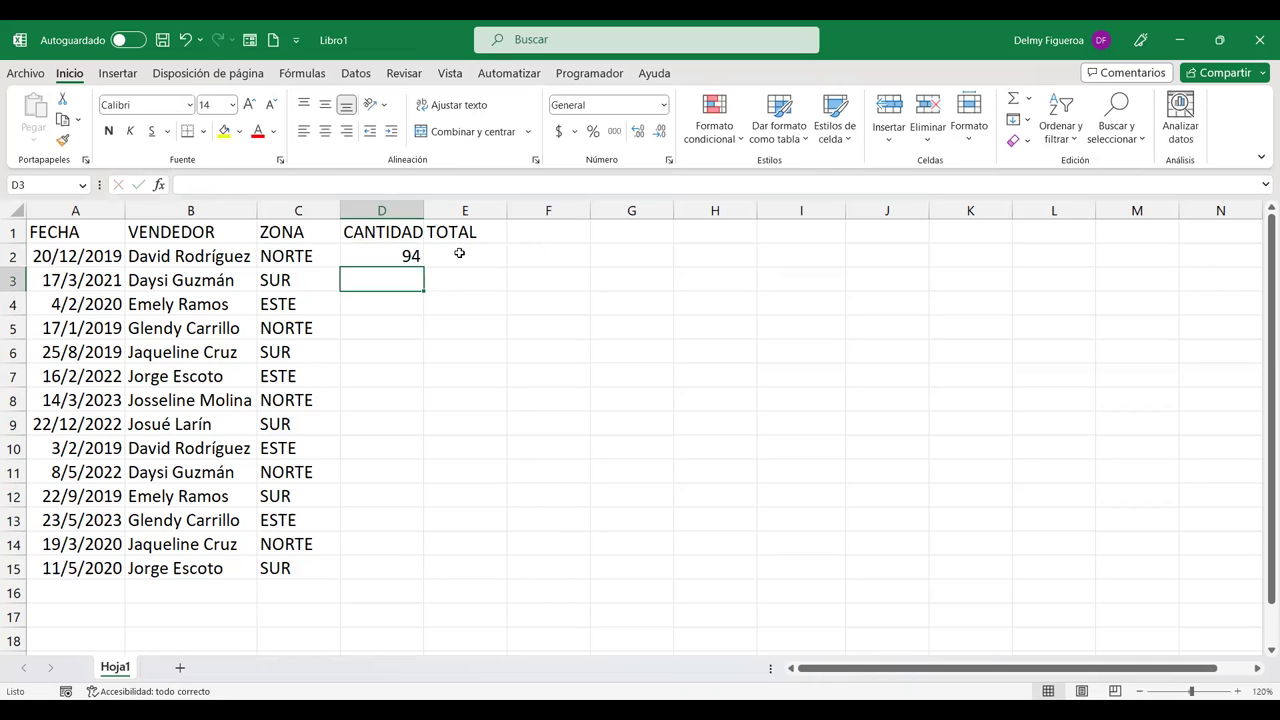
Step: Enter =ALEATORIO.ENTRE(100;999) in E2, then select both formula columns down to row 15
left_click(459, 253)
type("+")
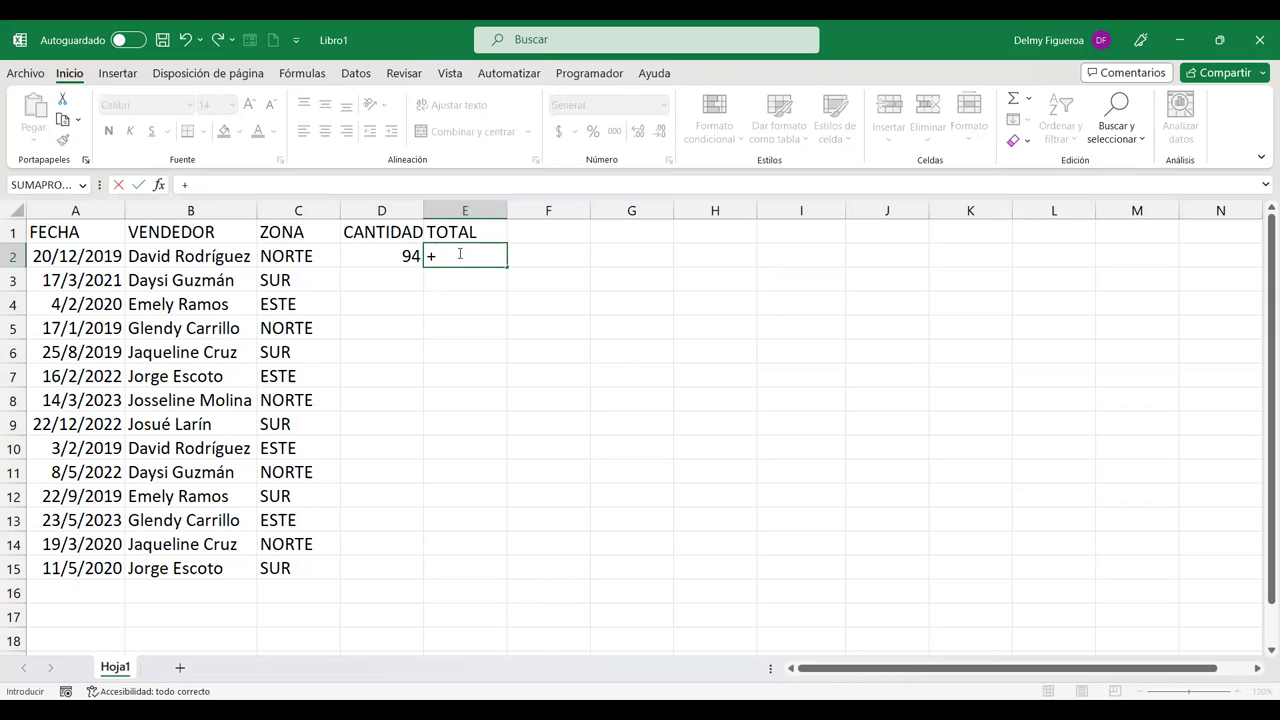
type("ALE")
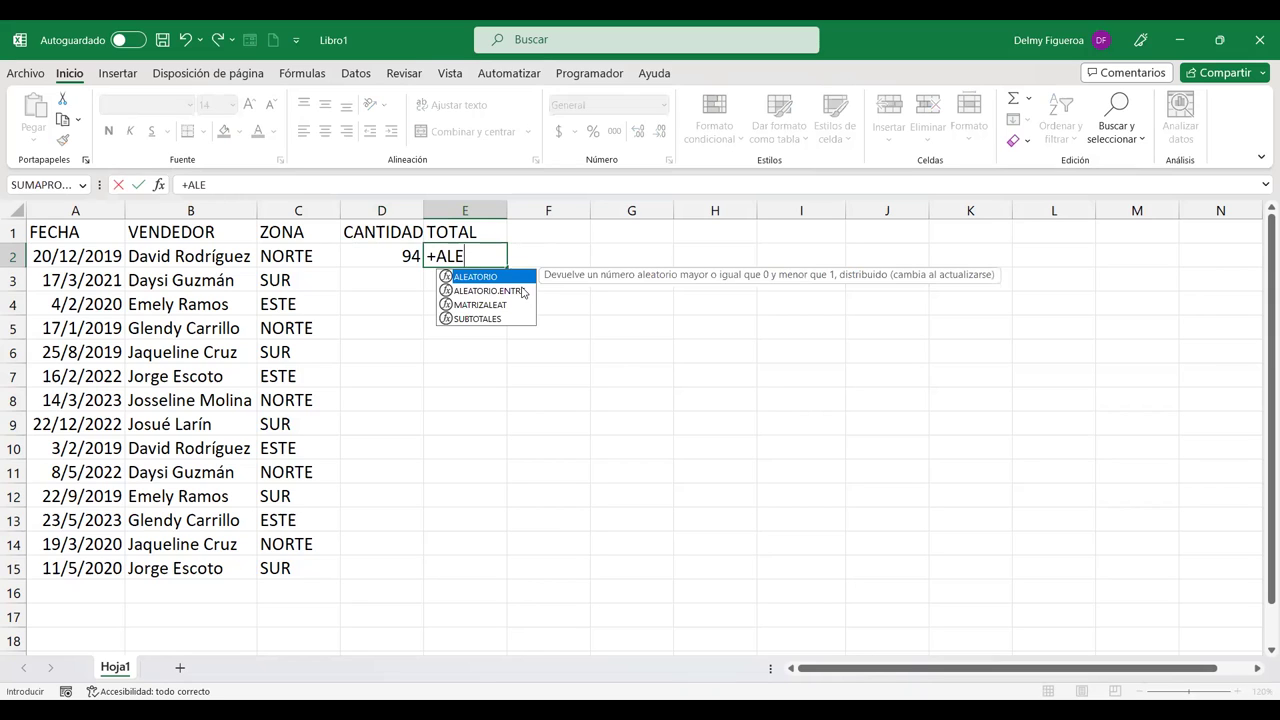
double_click(488, 290)
type("100;999")
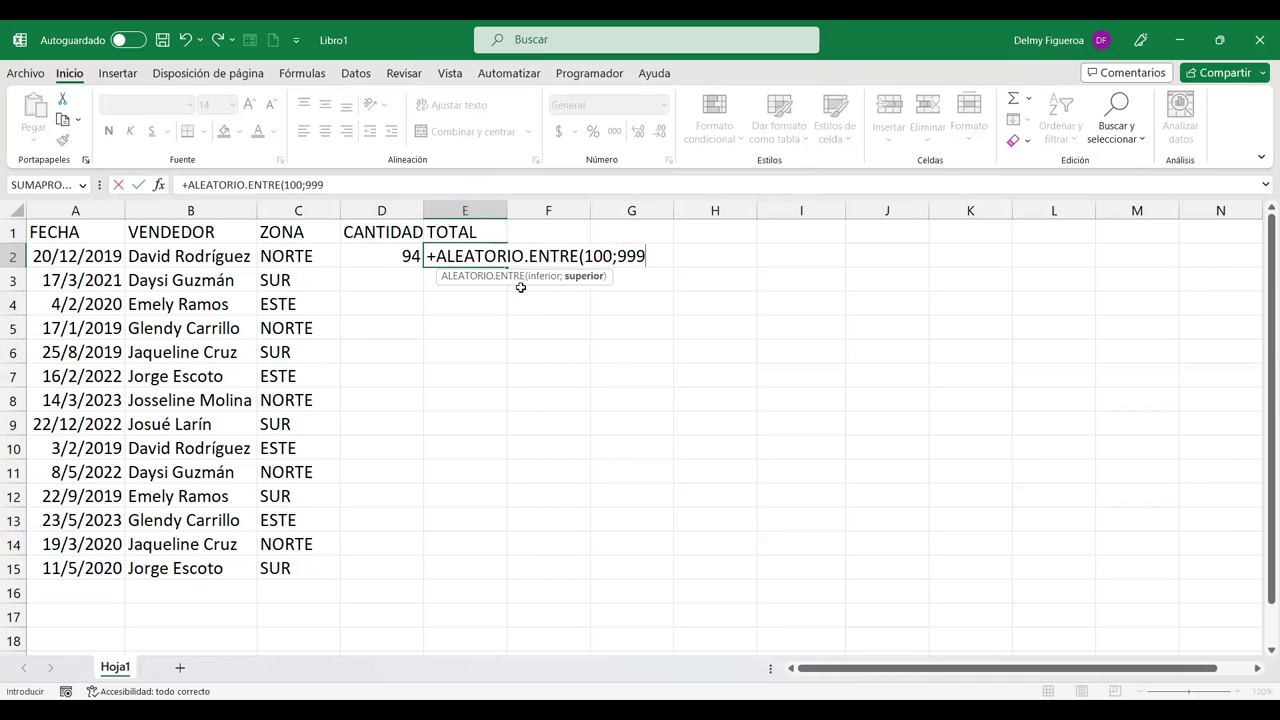
key("Return")
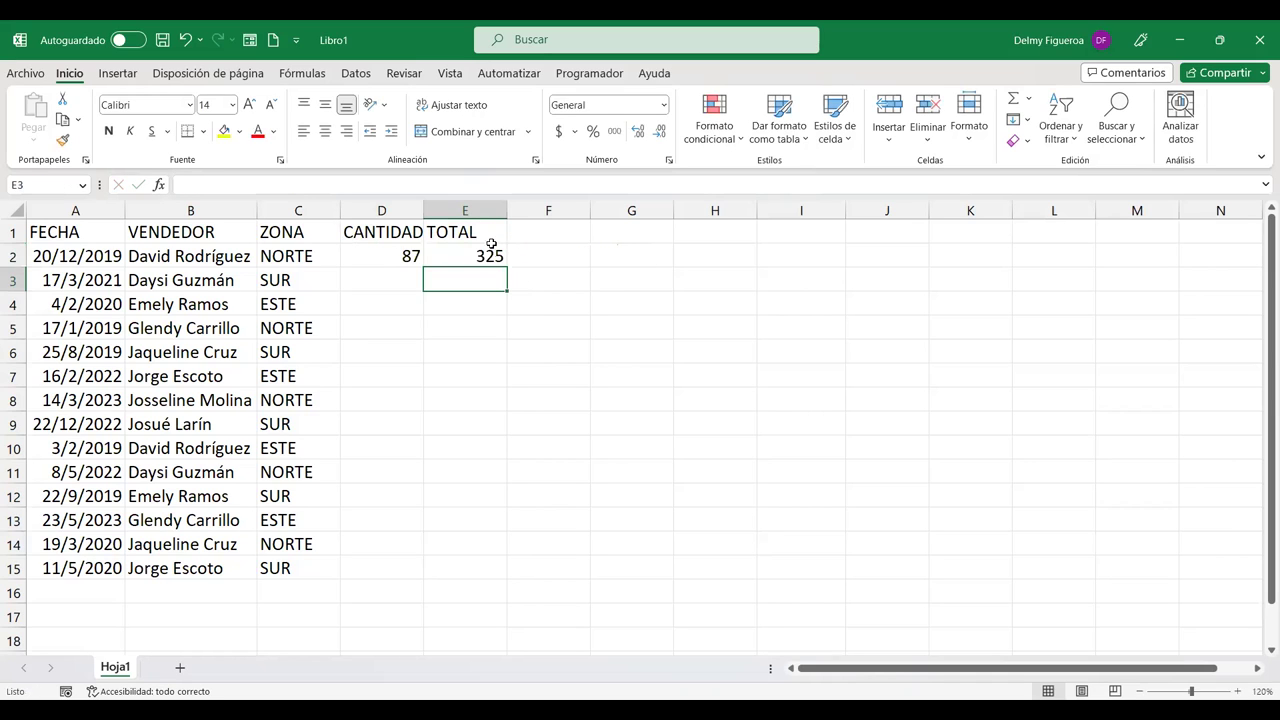
left_click_drag(404, 256, 509, 568)
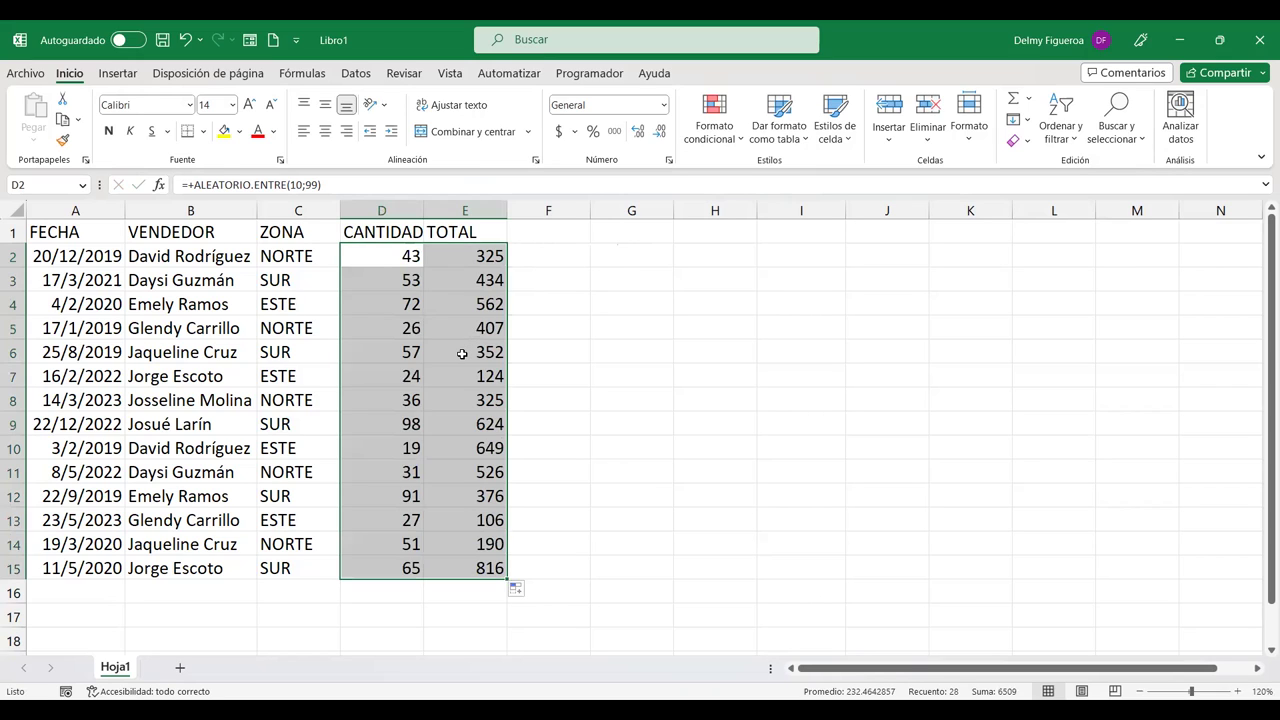
Step: Copy D2:E15 and paste it back as plain values, replacing the random formulas
key("ctrl+c")
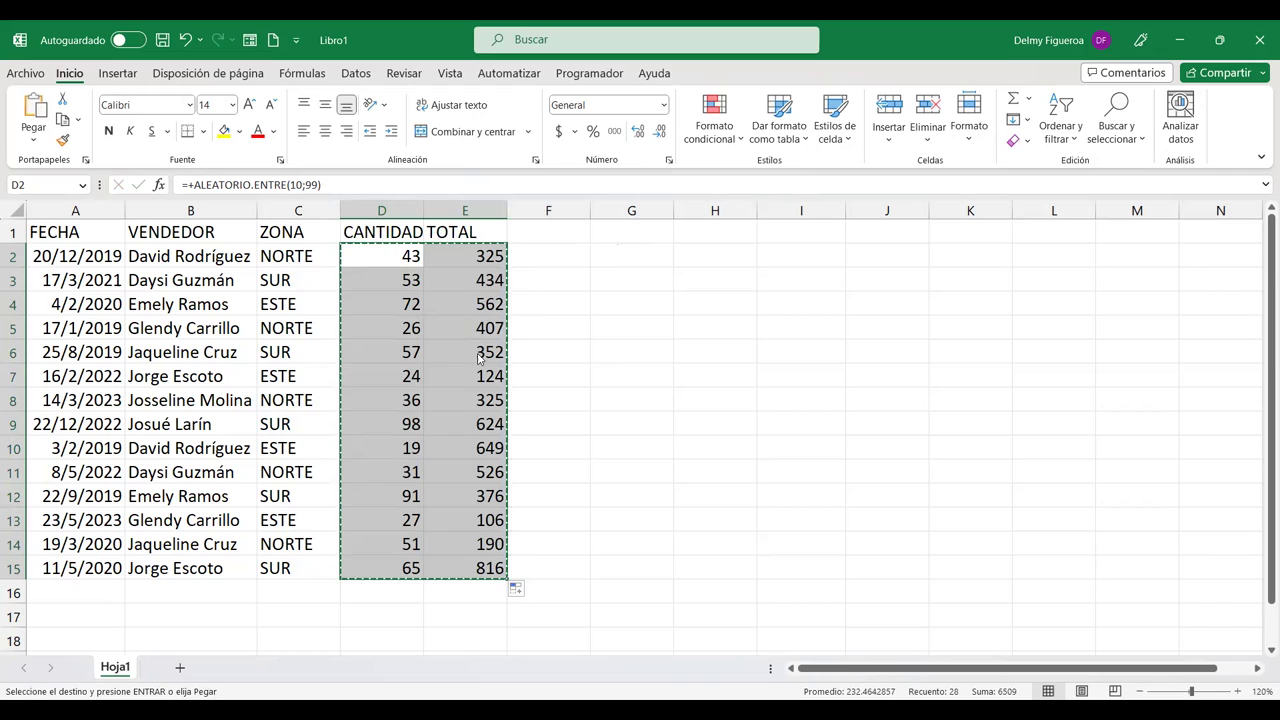
right_click(466, 354)
left_click(529, 286)
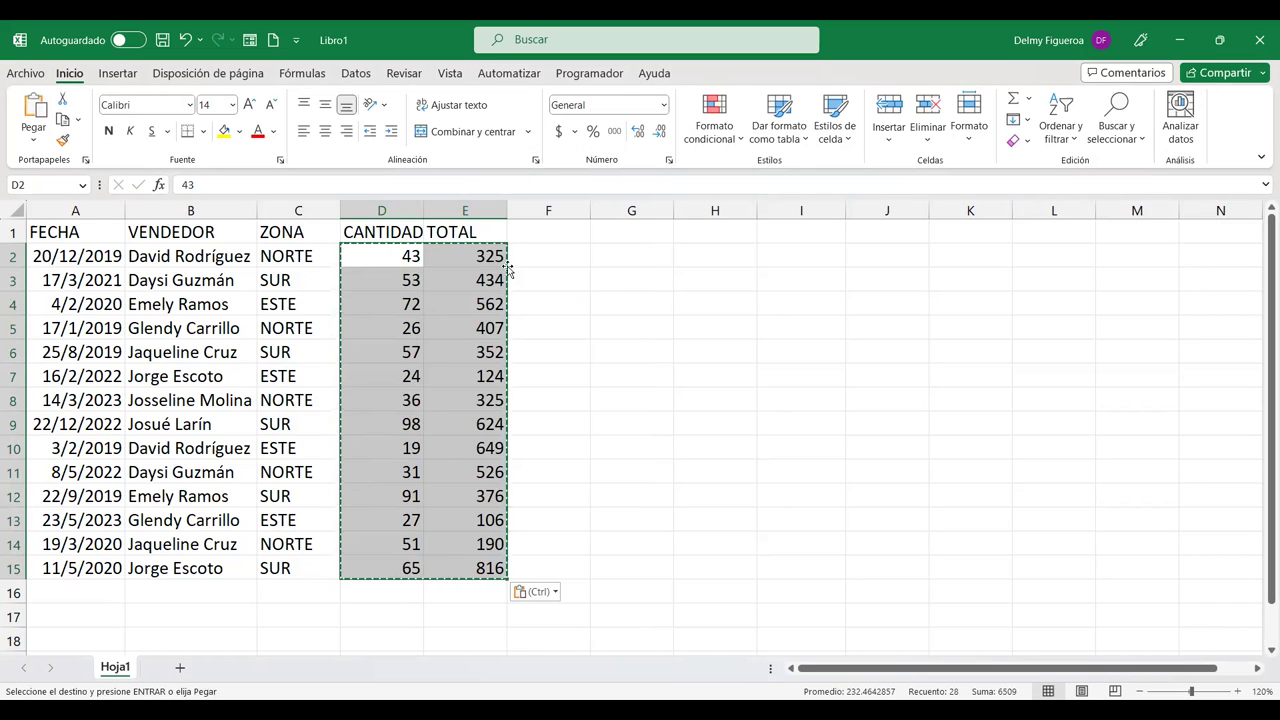
key("Down")
key("Down")
key("Down")
key("Down")
key("Down")
key("Down")
key("Down")
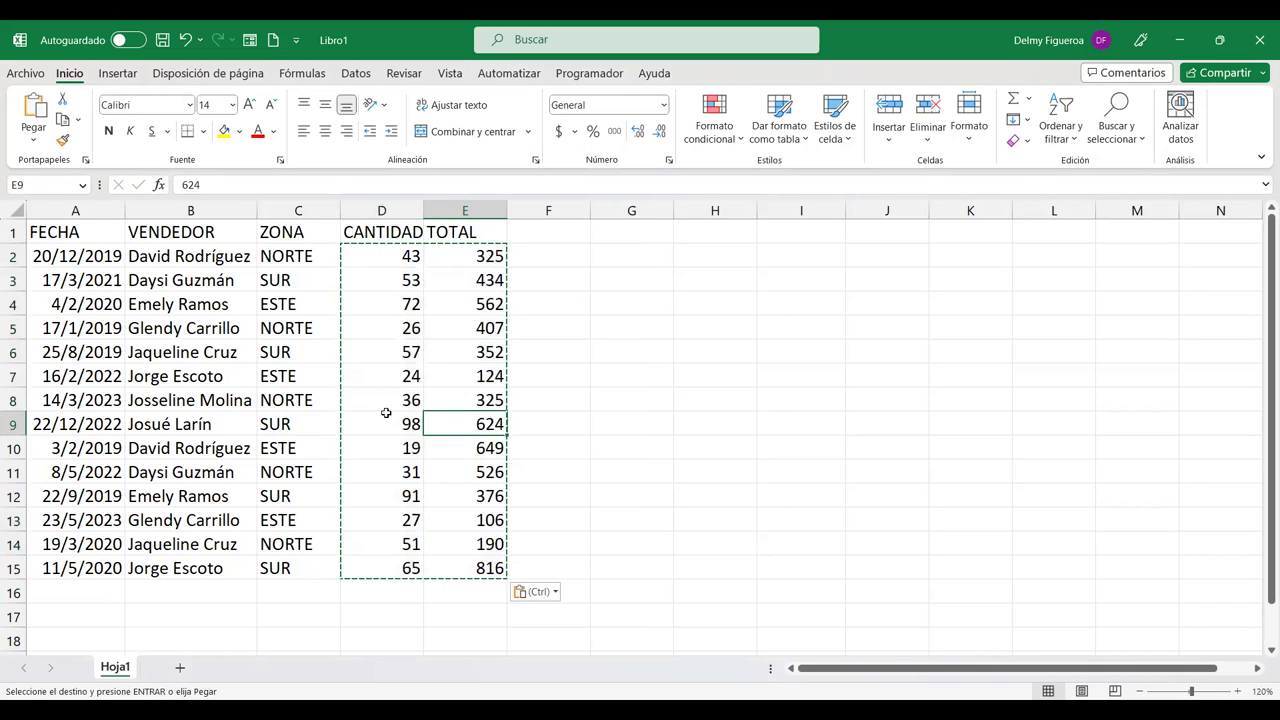
left_click(386, 417)
key("Escape")
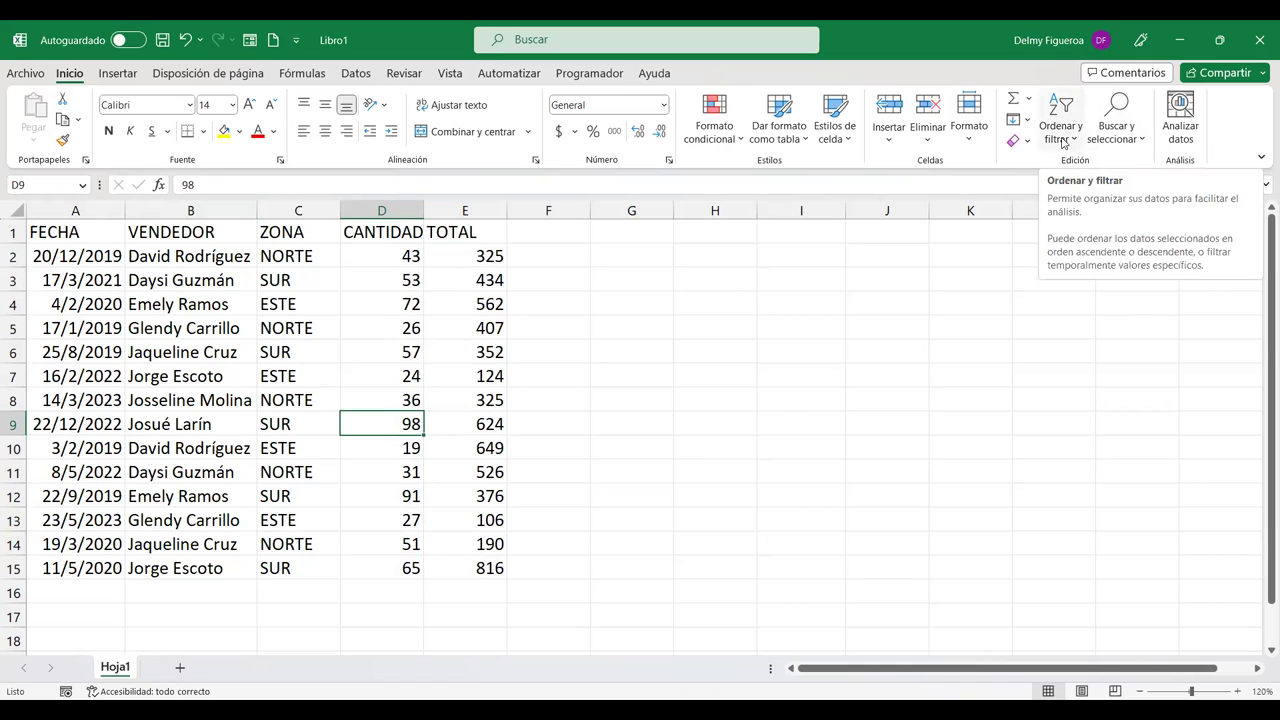
left_click(1078, 143)
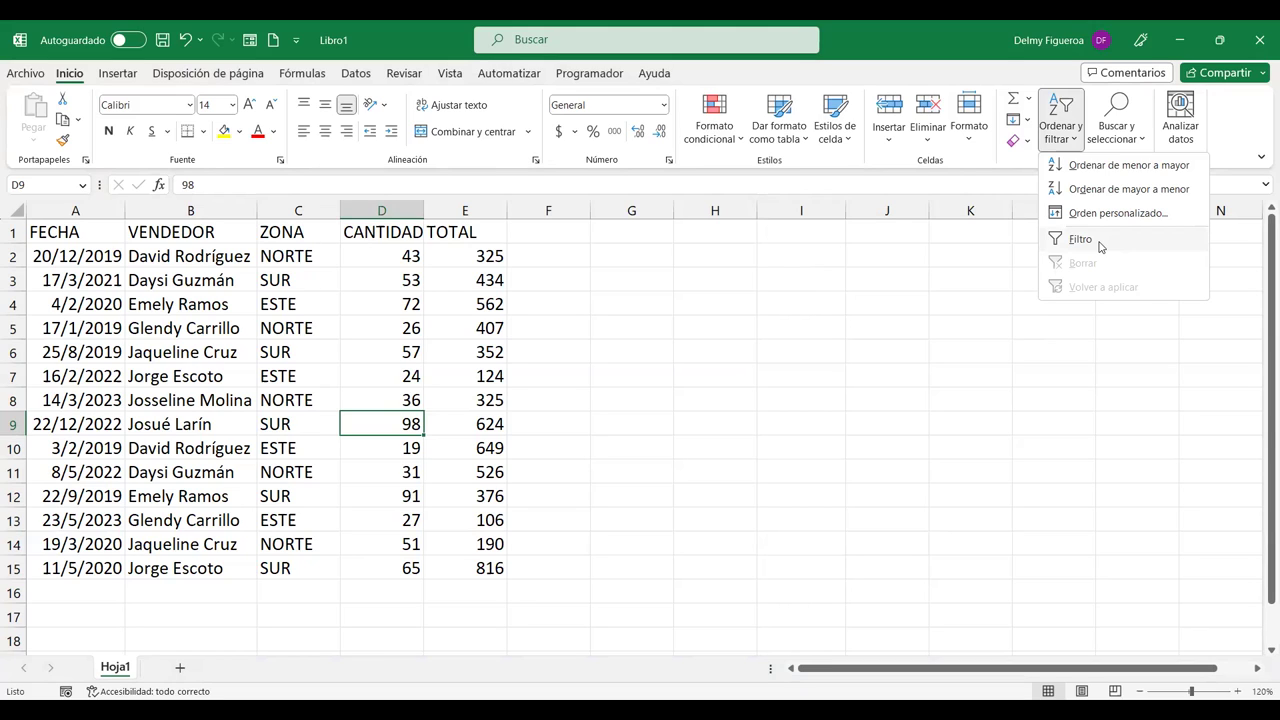
Step: Choose Filtro under Ordenar y filtrar to add filter arrows to A1:E1
left_click(1099, 244)
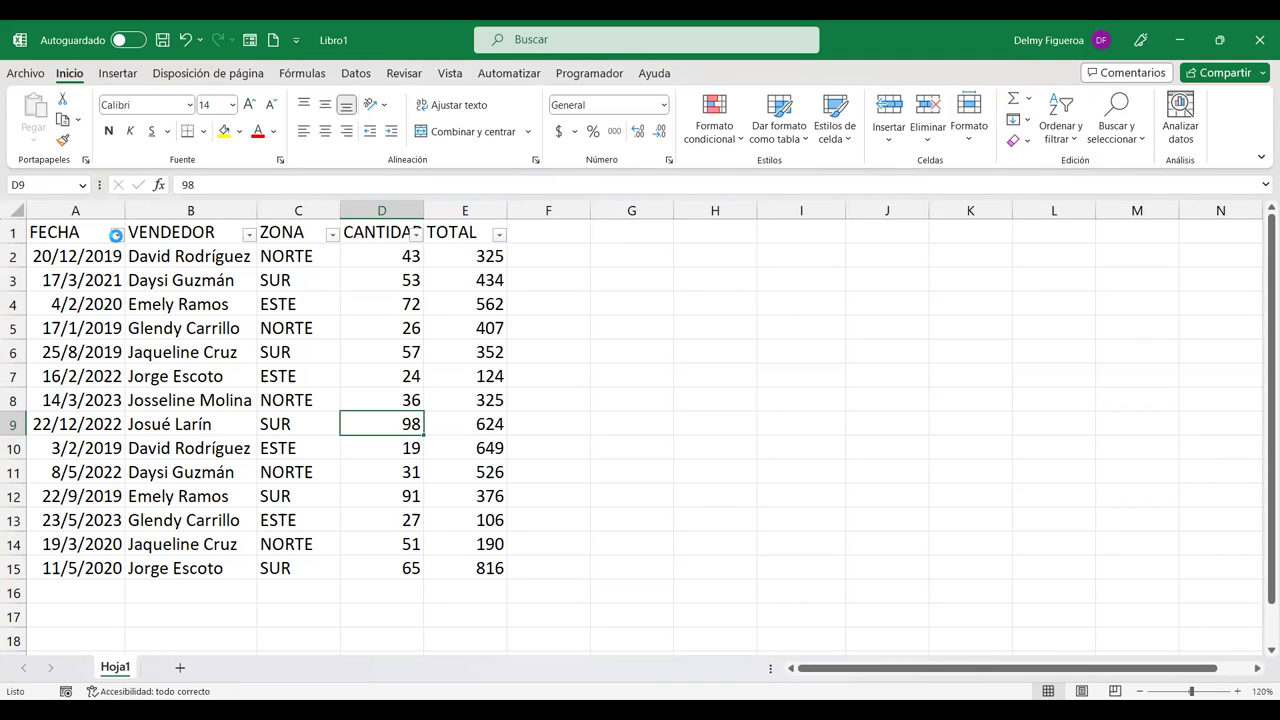
left_click(117, 234)
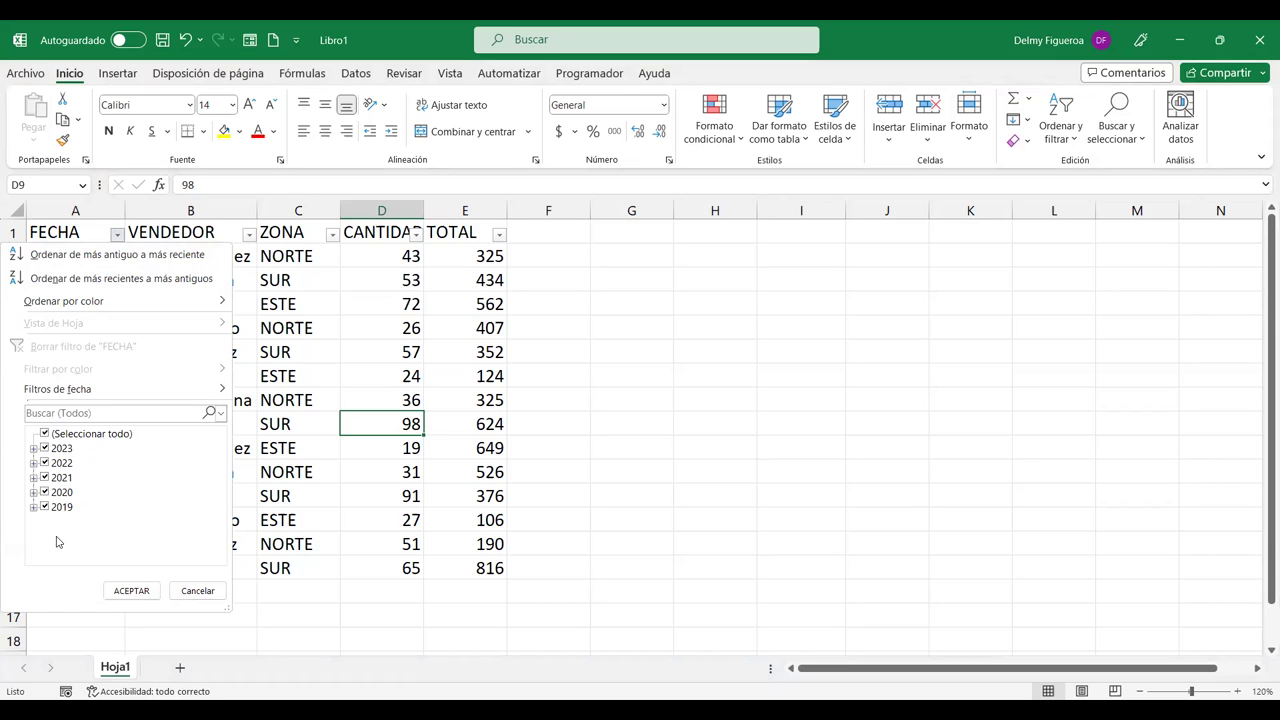
left_click(44, 436)
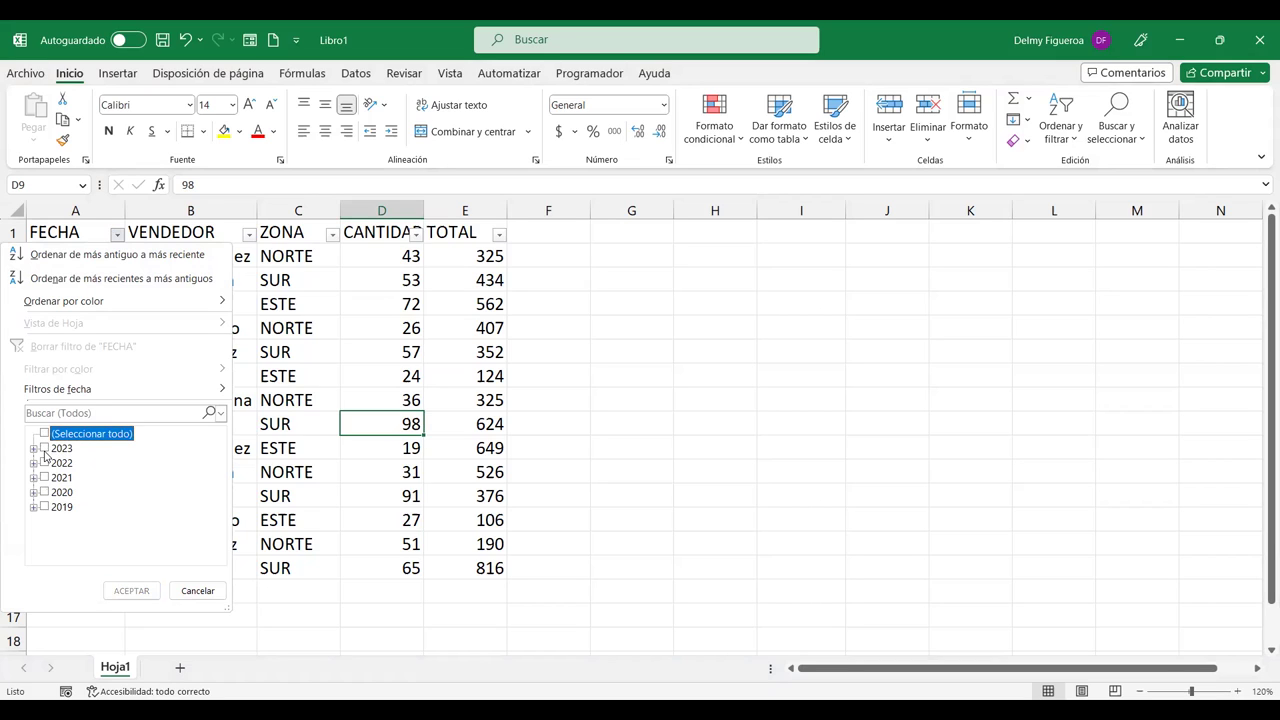
left_click(45, 449)
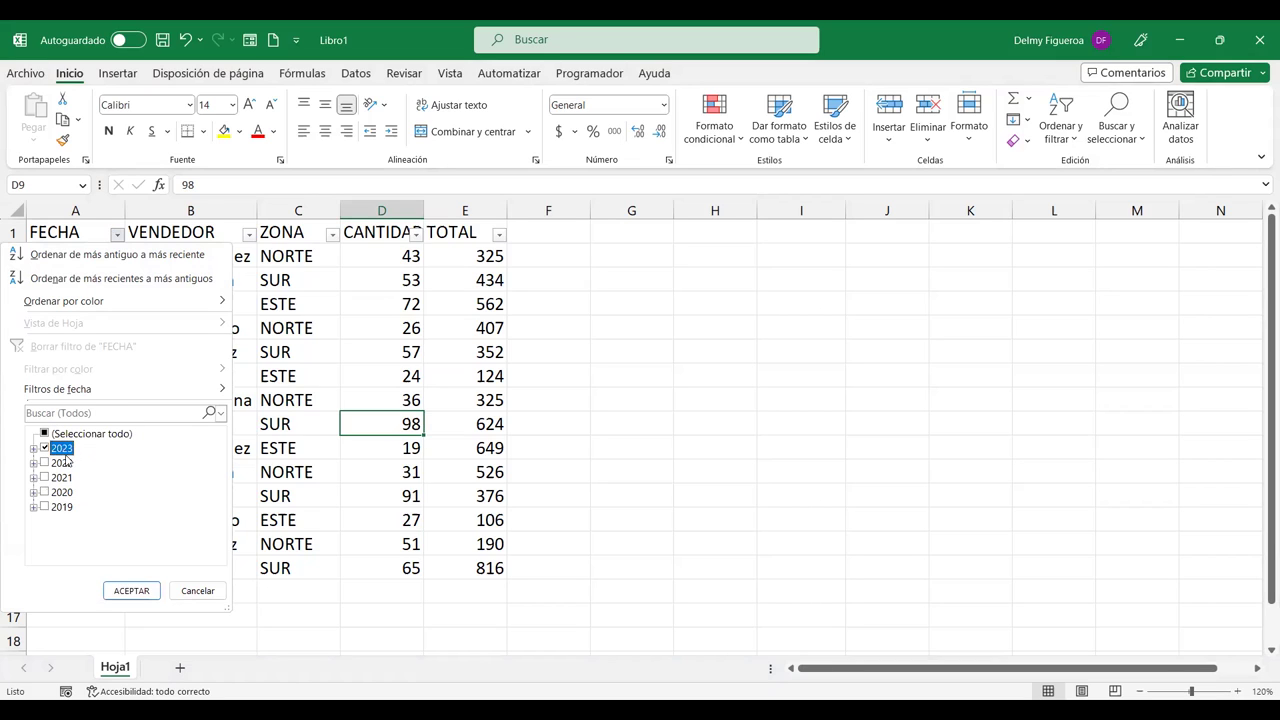
left_click(110, 591)
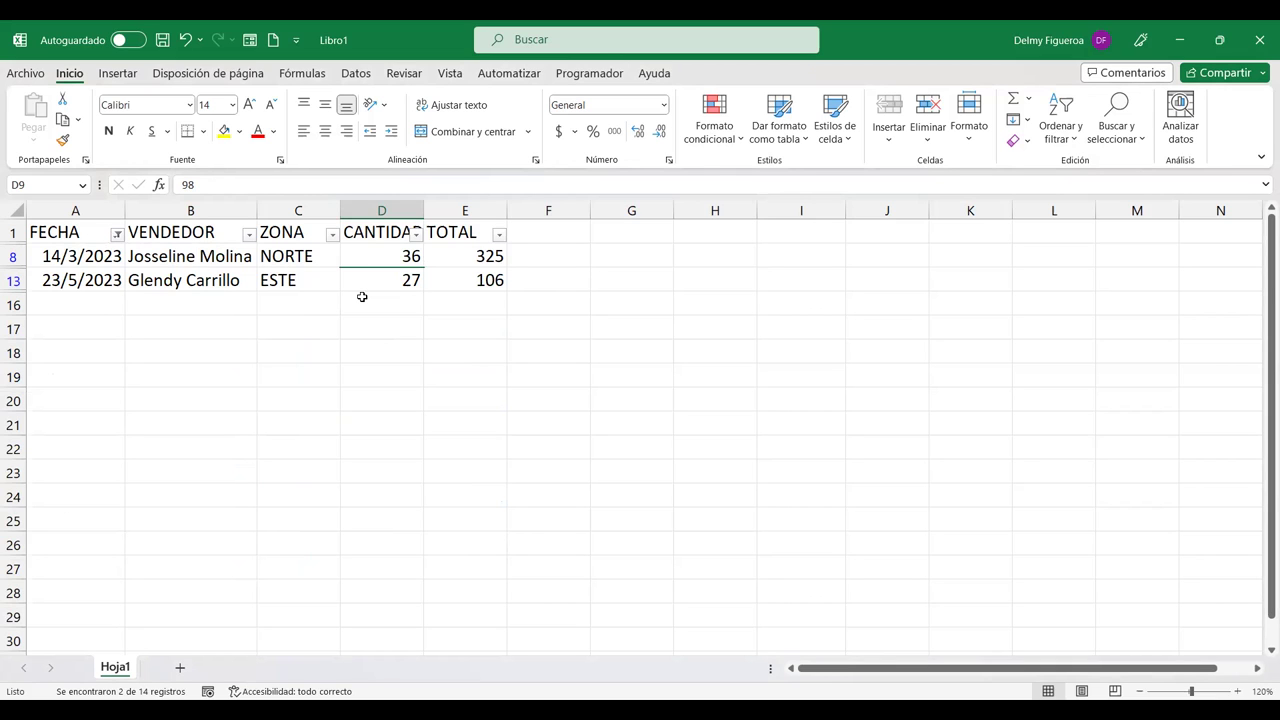
key("ctrl+z")
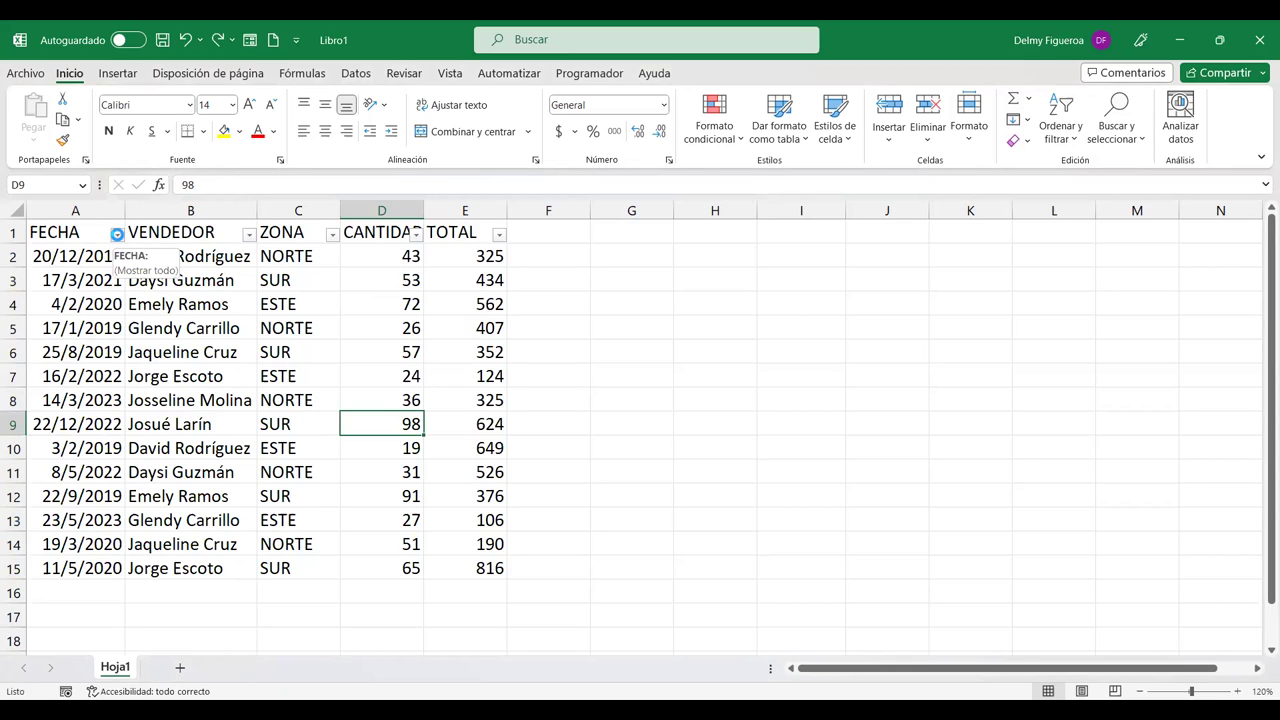
Step: Browse the FECHA date filters without changes, then remove the AutoFilter with Ctrl+Shift+L
left_click(117, 235)
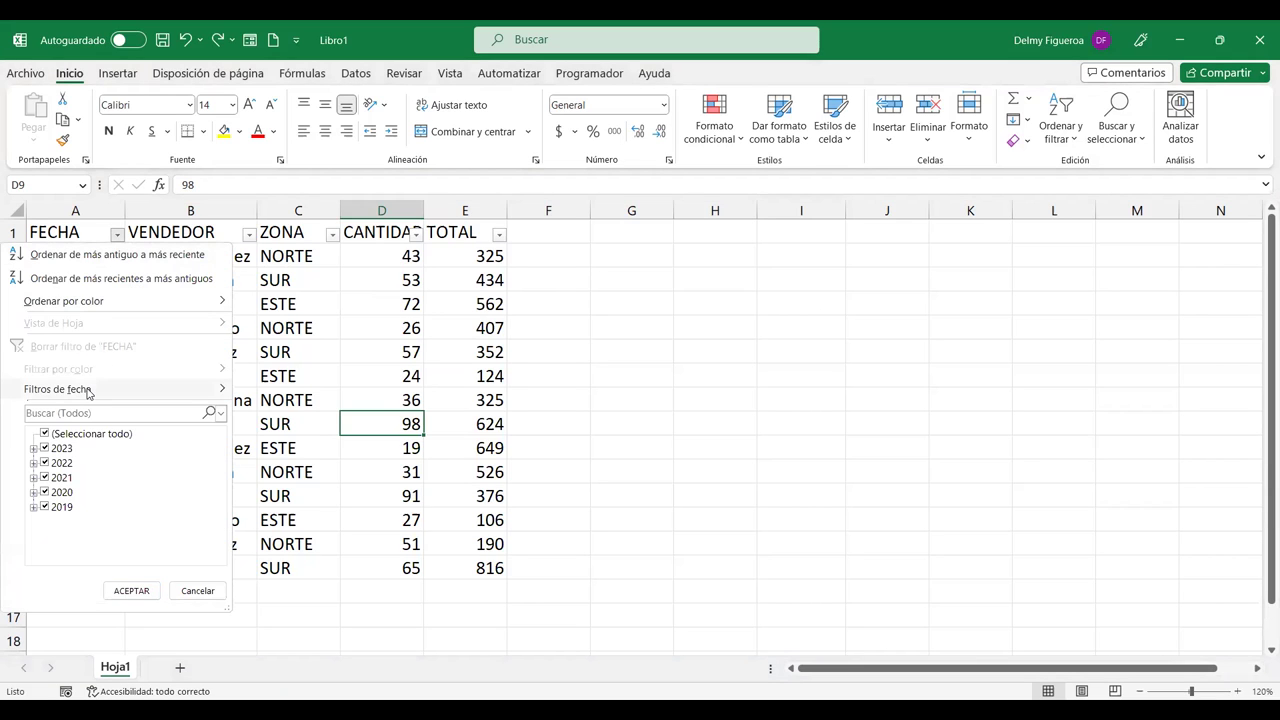
left_click(102, 397)
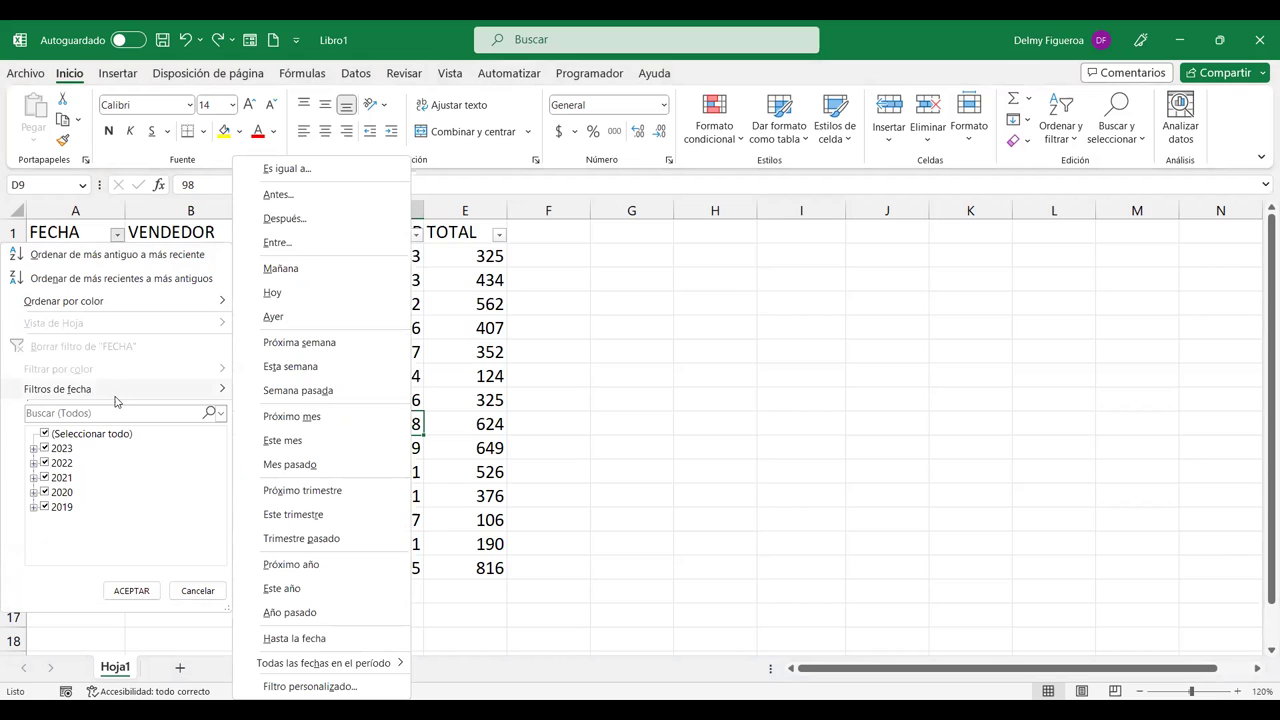
left_click(613, 565)
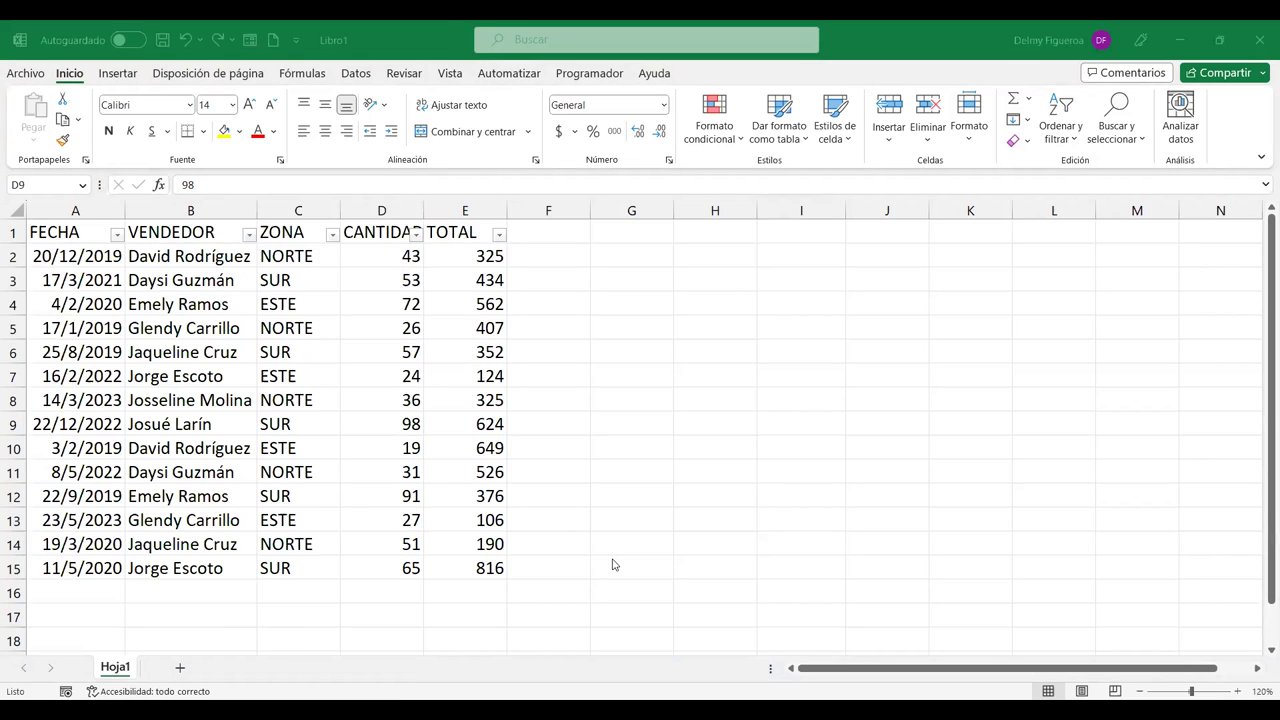
left_click(452, 303)
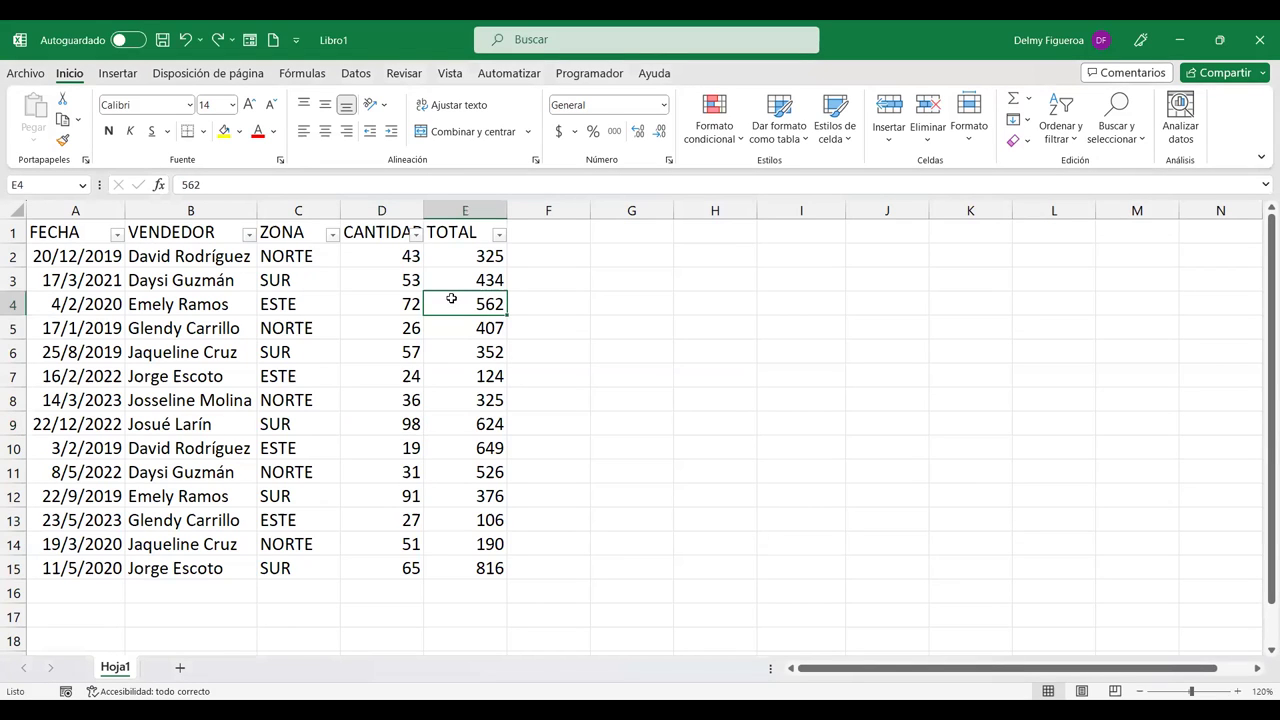
key("ctrl+shift+l")
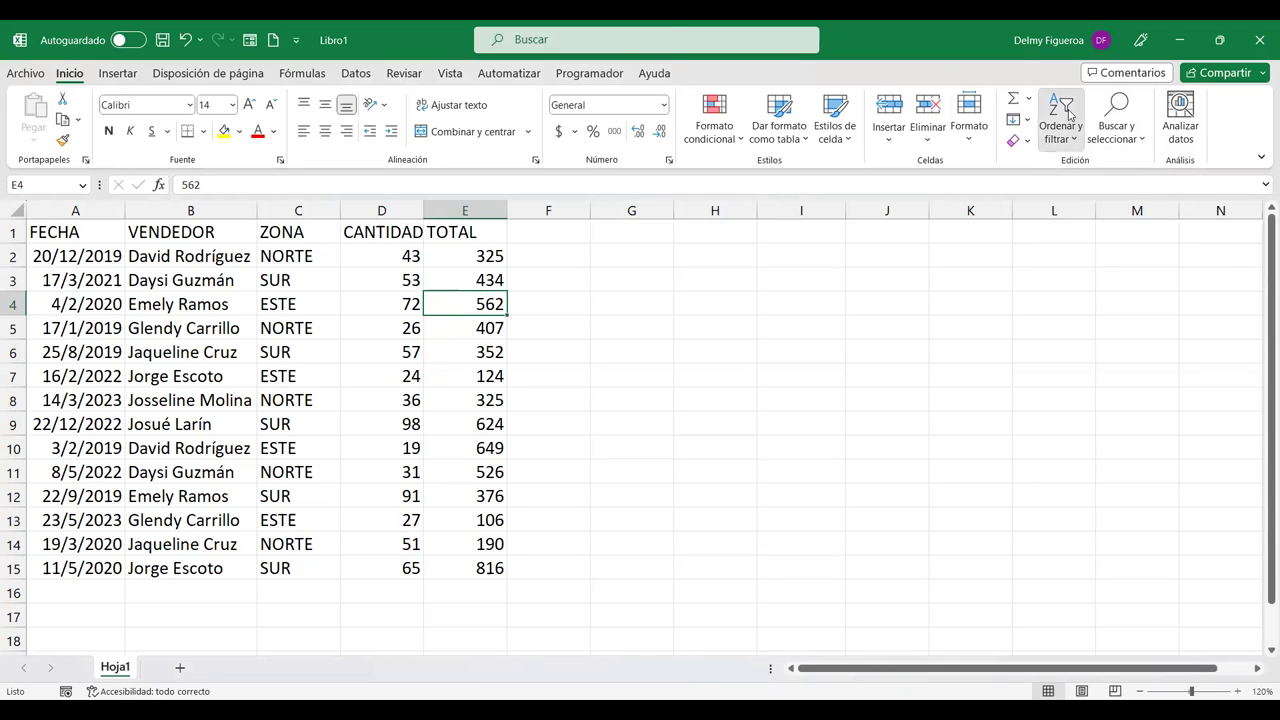
Step: Re-enable Filtro from Ordenar y filtrar so A1:E1 show dropdown arrows
left_click(1076, 140)
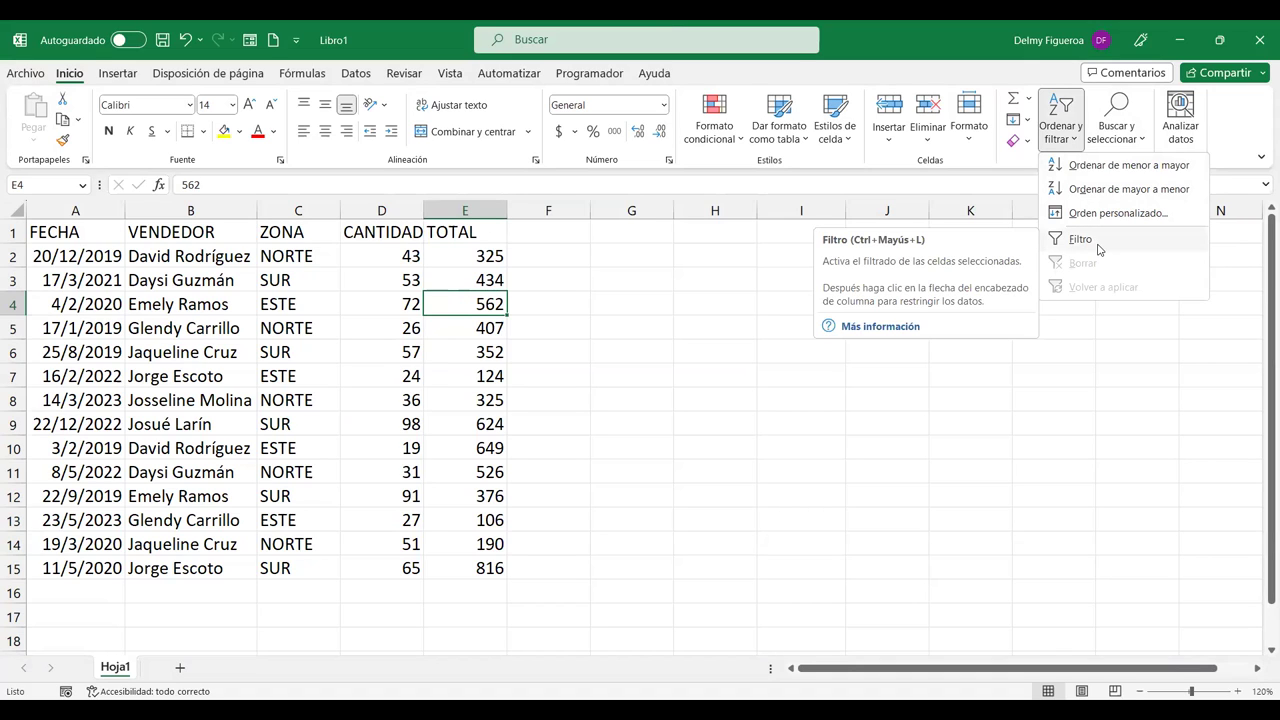
left_click(1099, 250)
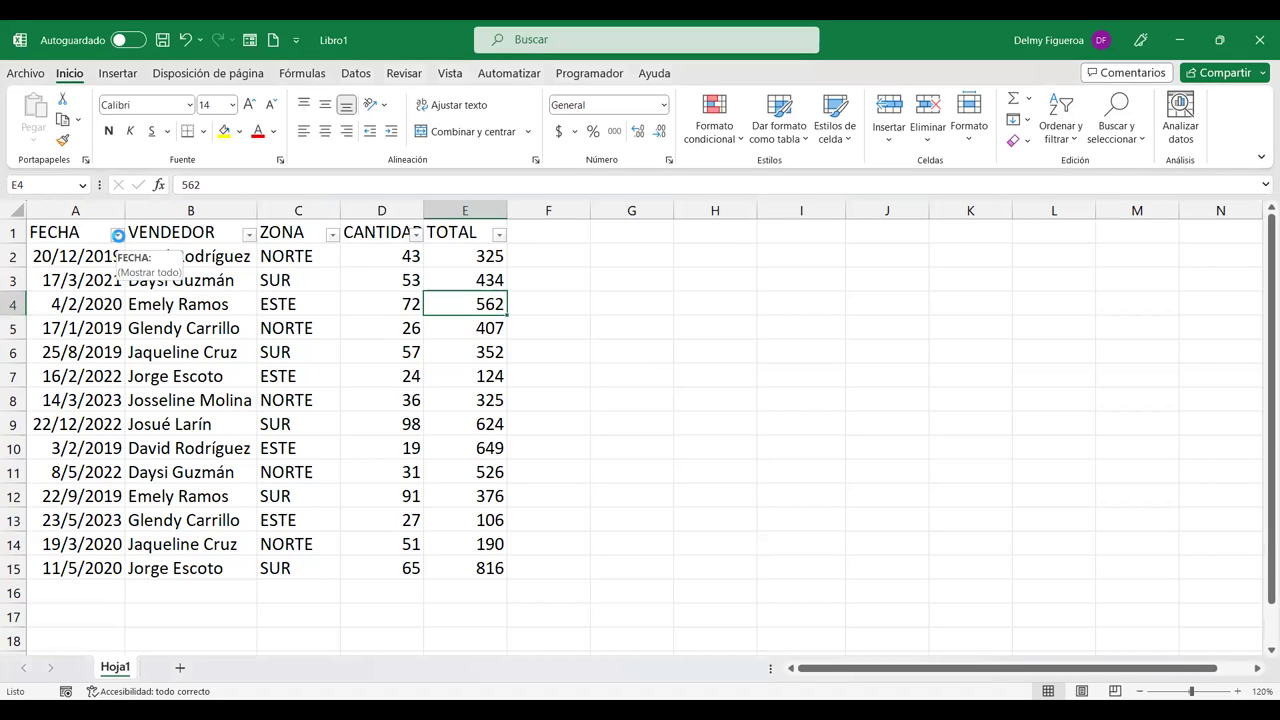
Step: Go to the FECHA filter's Filtros de fecha options for a custom filter
left_click(117, 235)
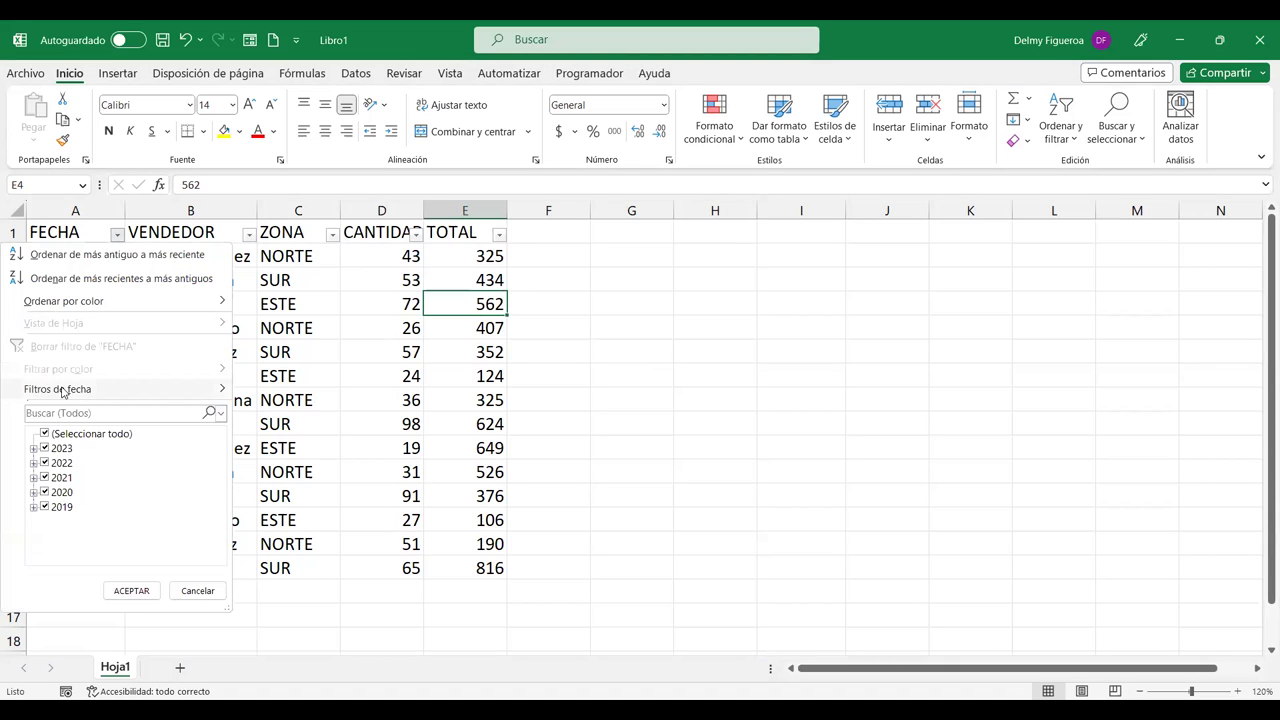
mouse_move(62, 390)
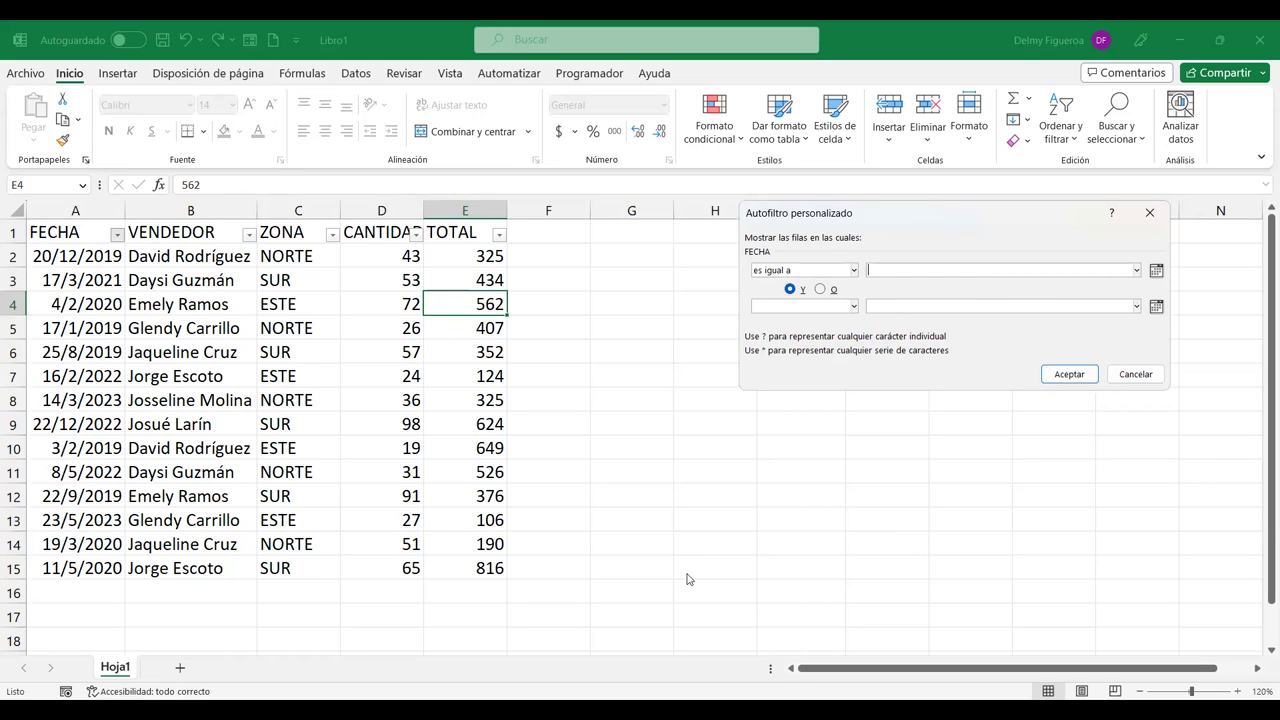
Step: Apply the custom FECHA filter with value 2, leaving only row 12 (22/9/2019)
type("22/9/2019")
left_click(1068, 376)
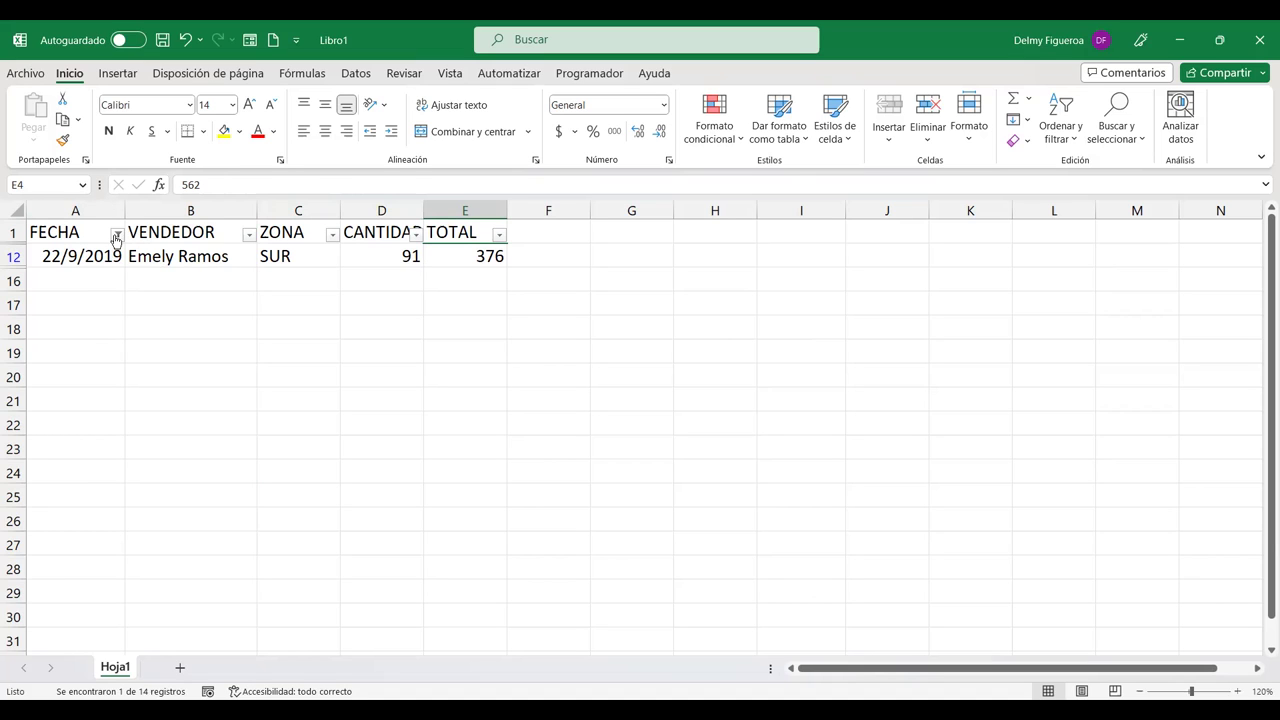
left_click(118, 236)
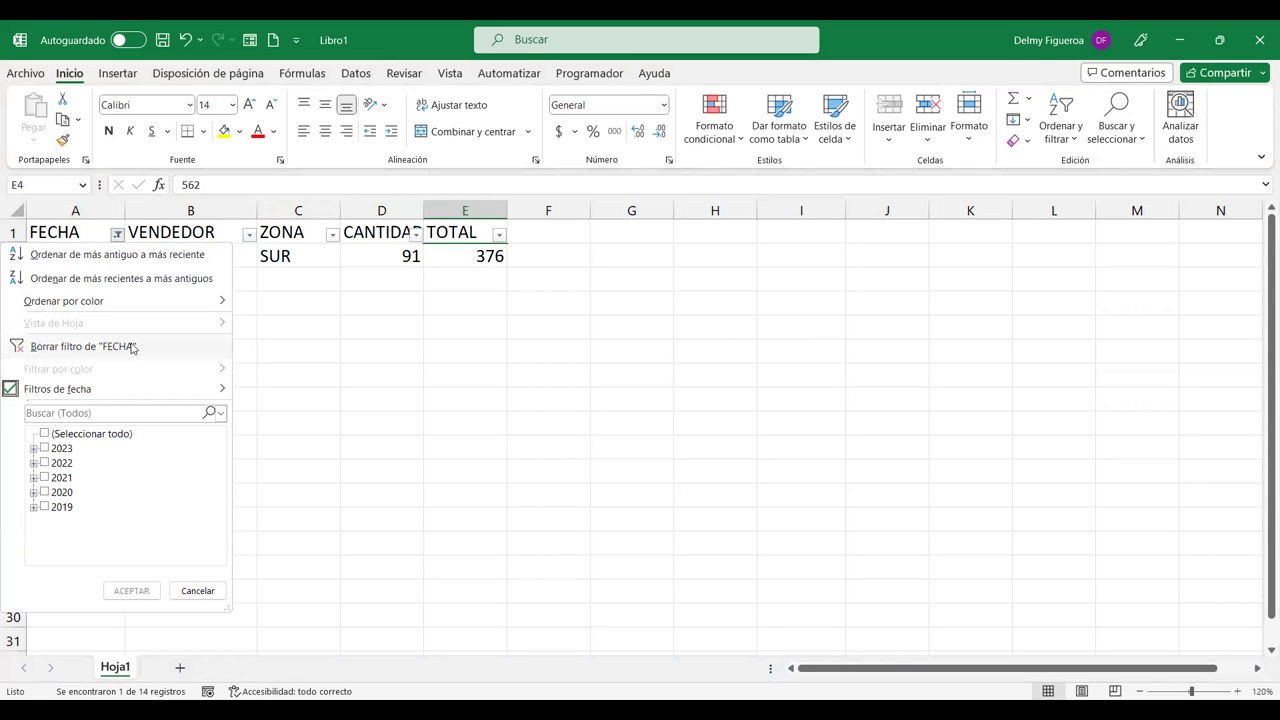
Step: Clear the FECHA filter, then filter FECHA to all dates in Diciembre
left_click(133, 347)
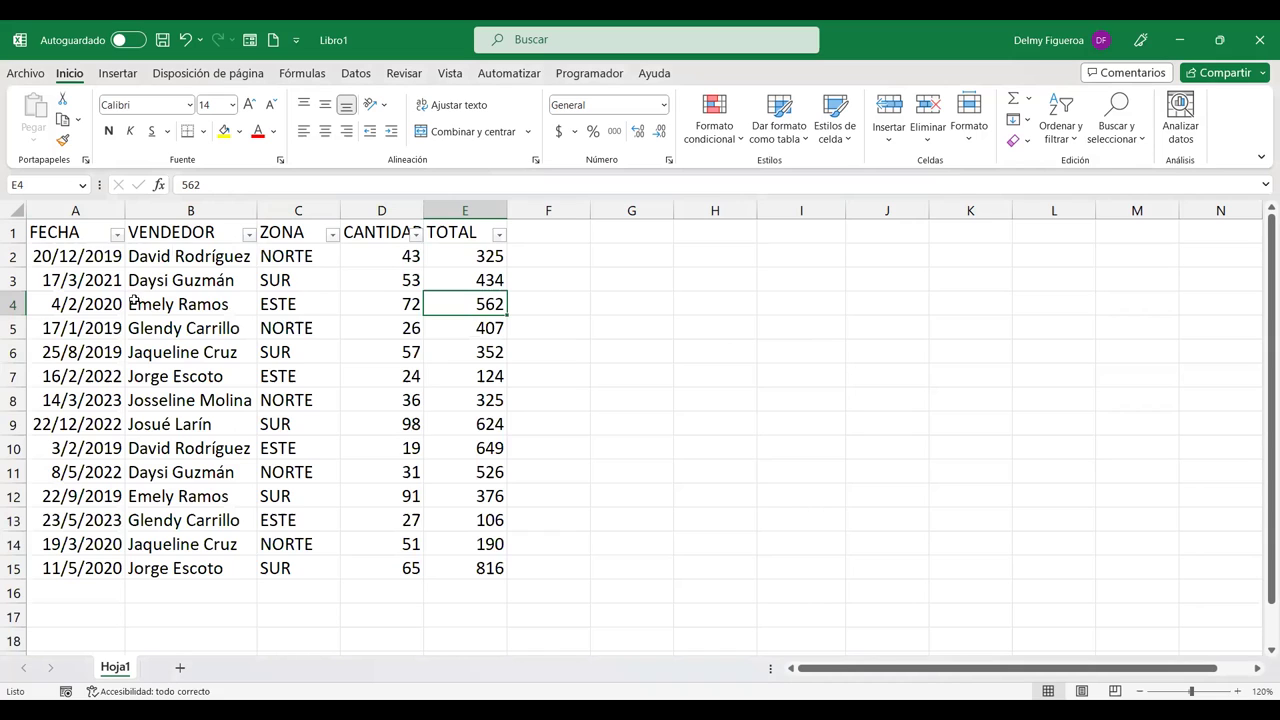
left_click(117, 235)
mouse_move(129, 391)
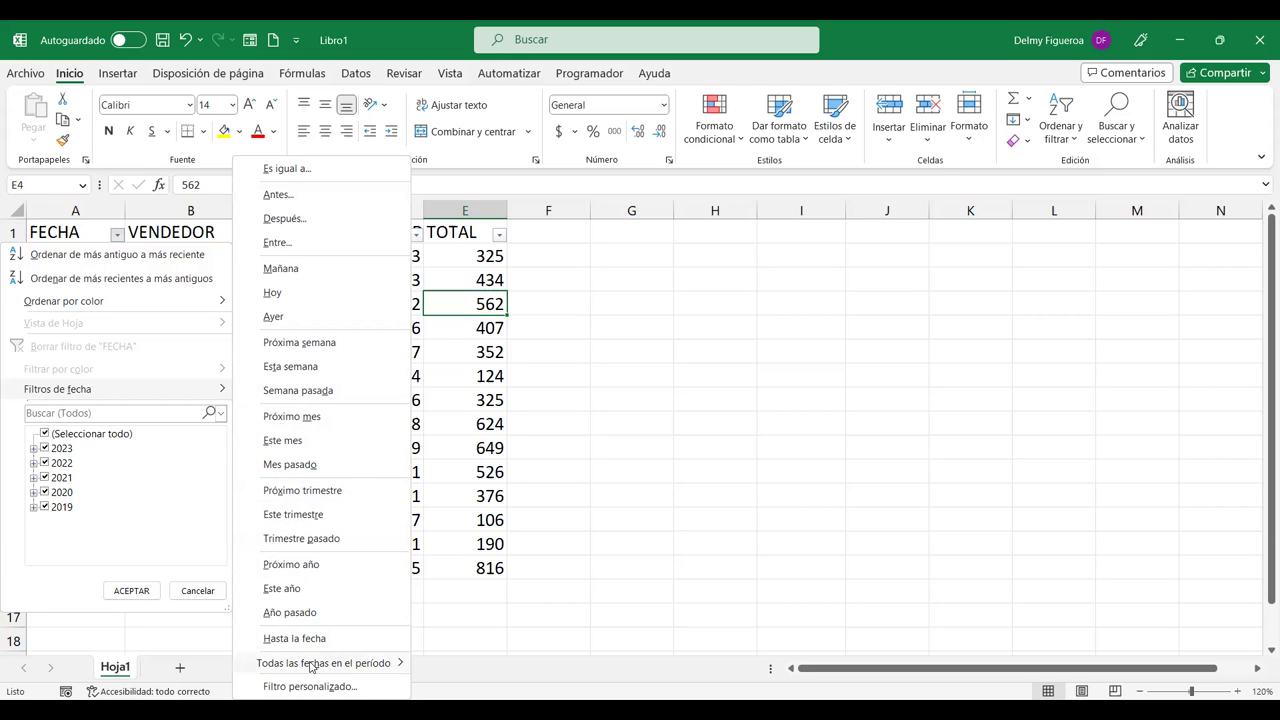
mouse_move(311, 667)
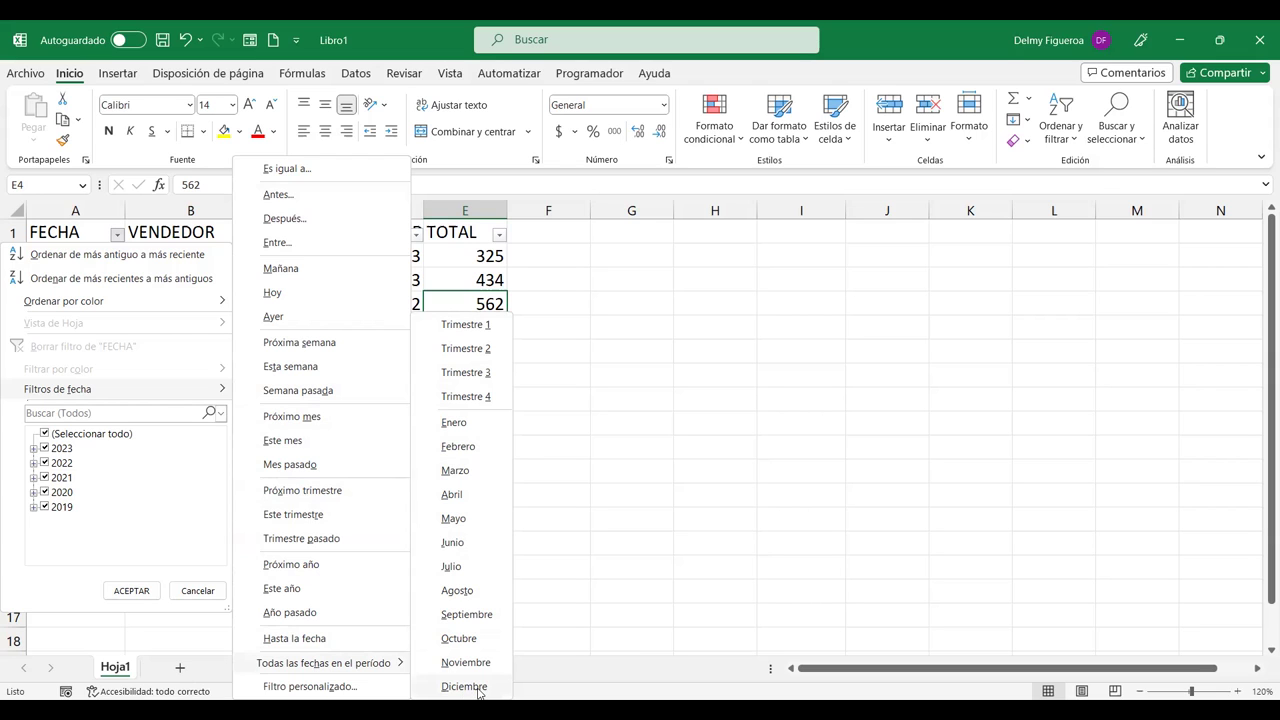
left_click(478, 688)
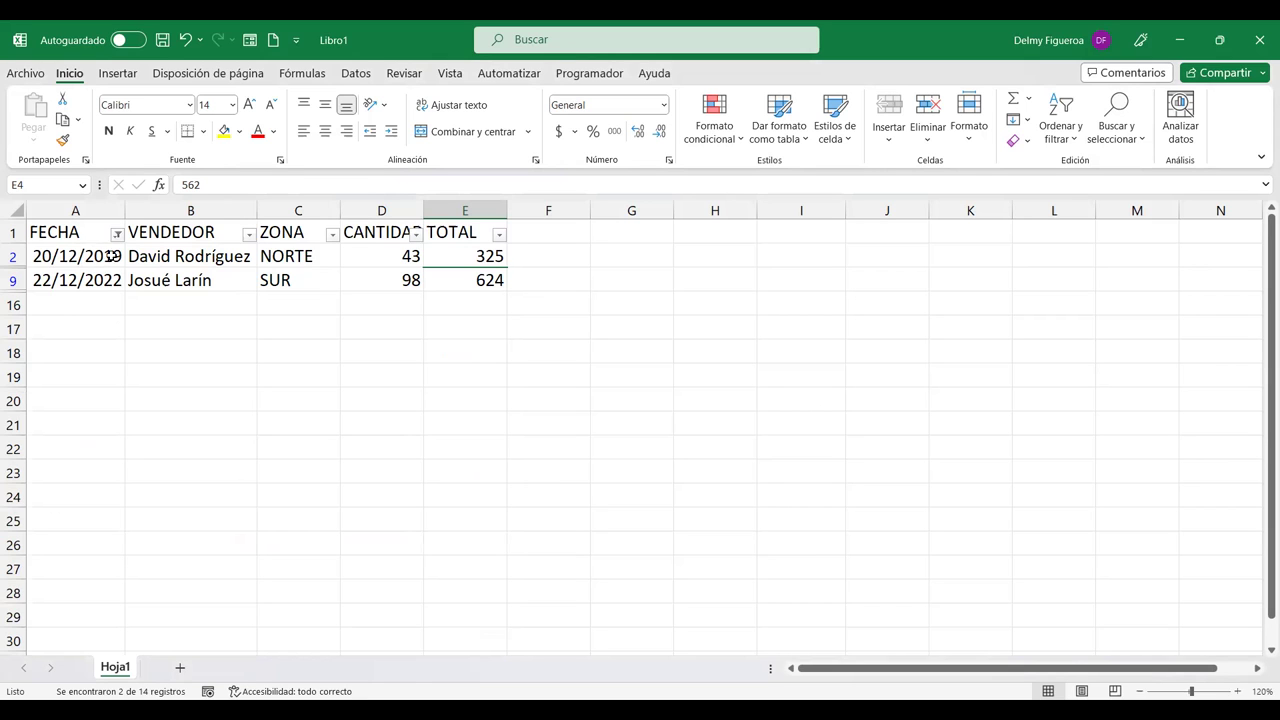
left_click(115, 235)
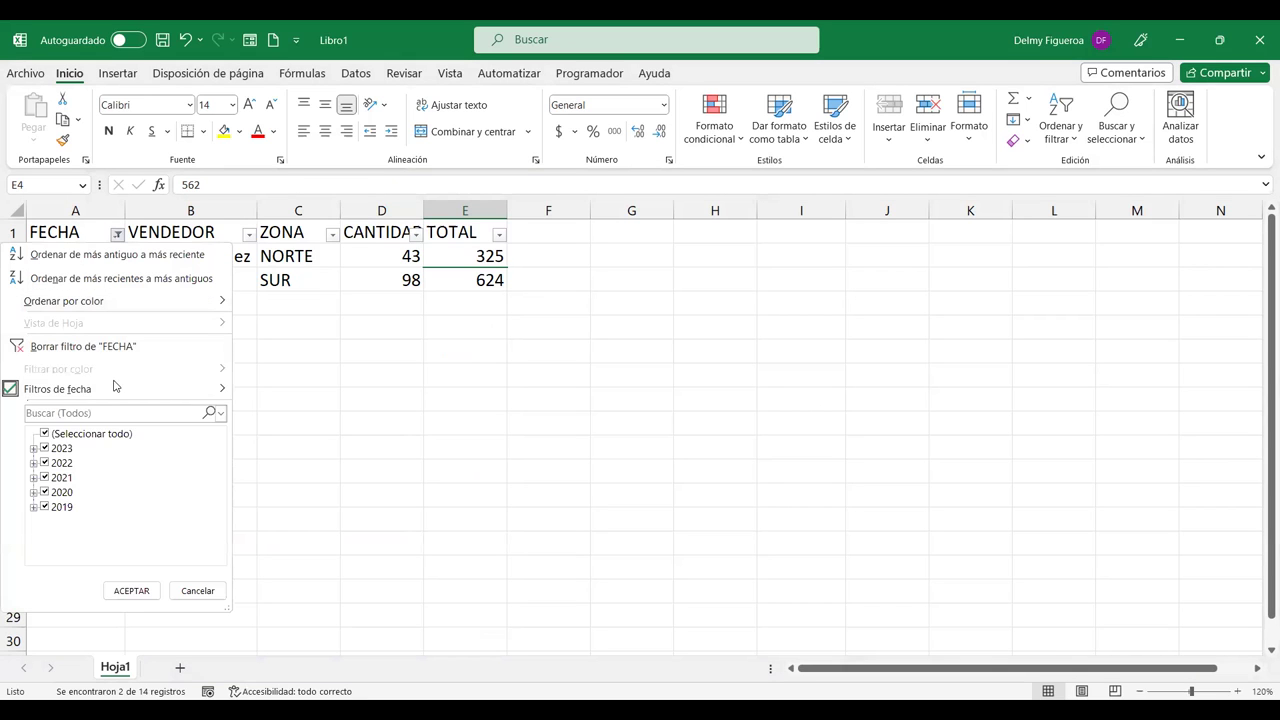
Step: Clear the FECHA filter, apply a custom 'comienza por 2' filter, then undo it
left_click(117, 347)
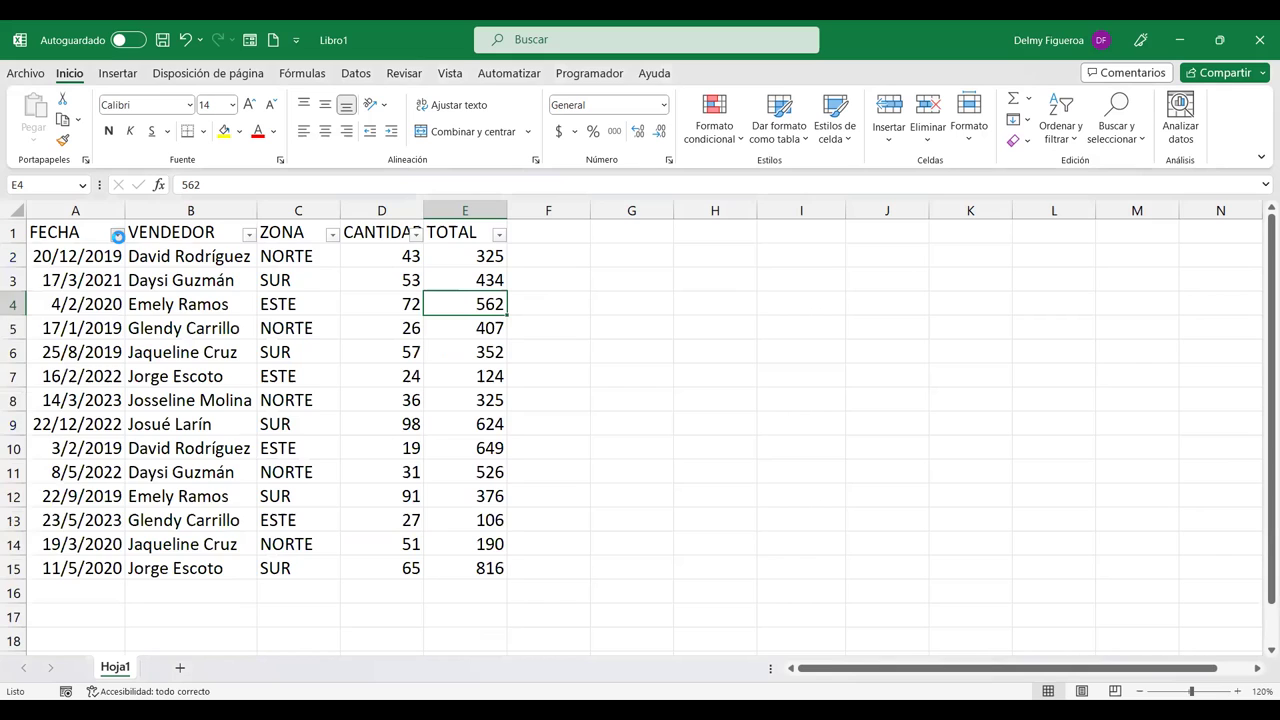
left_click(117, 234)
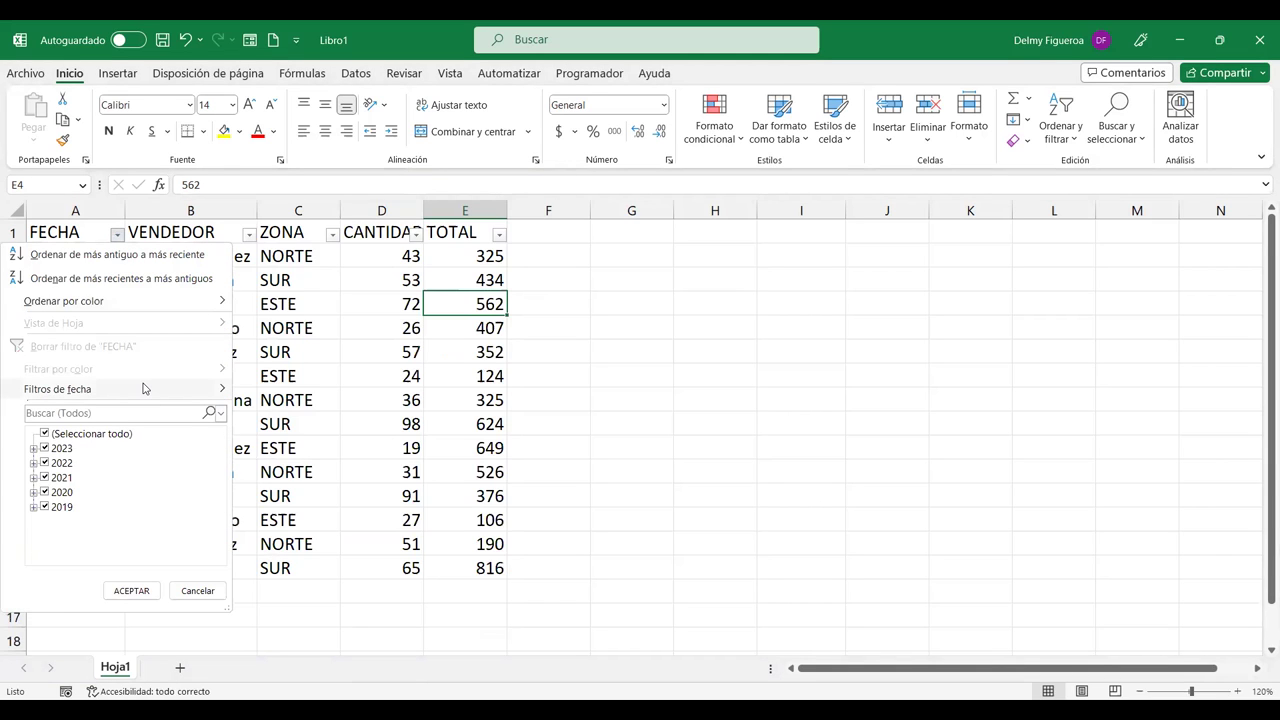
left_click(145, 388)
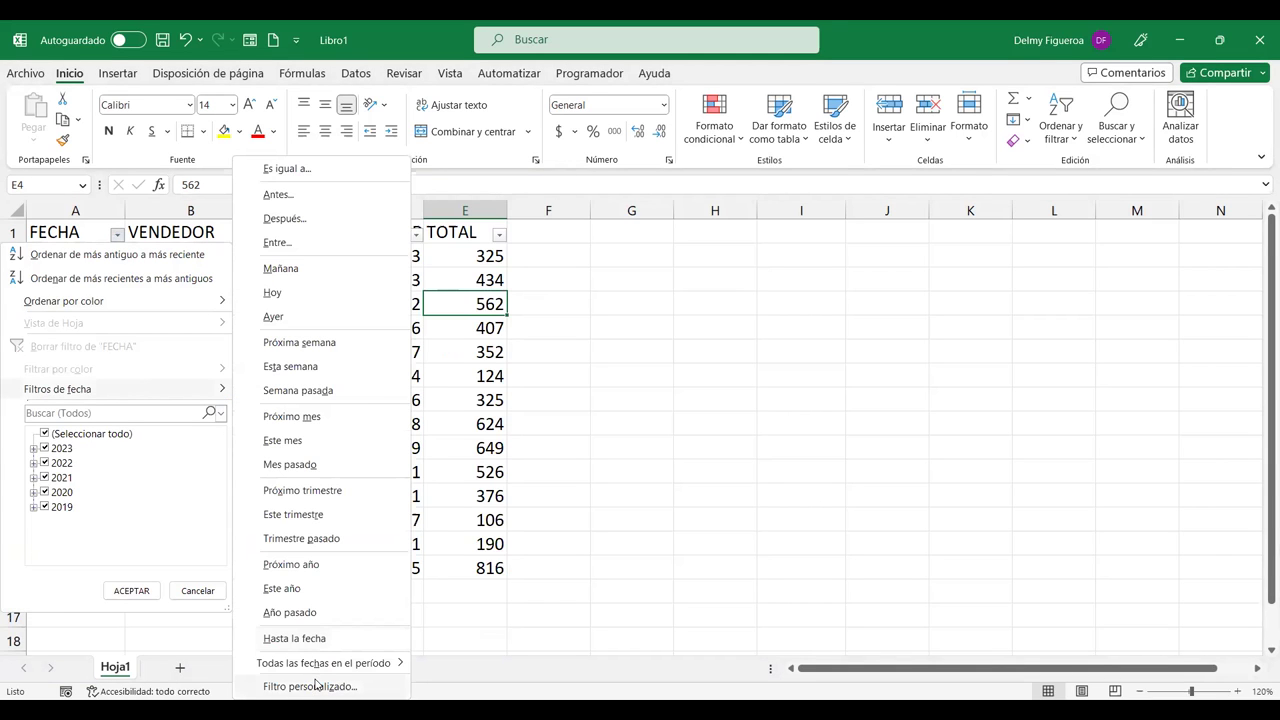
left_click(316, 685)
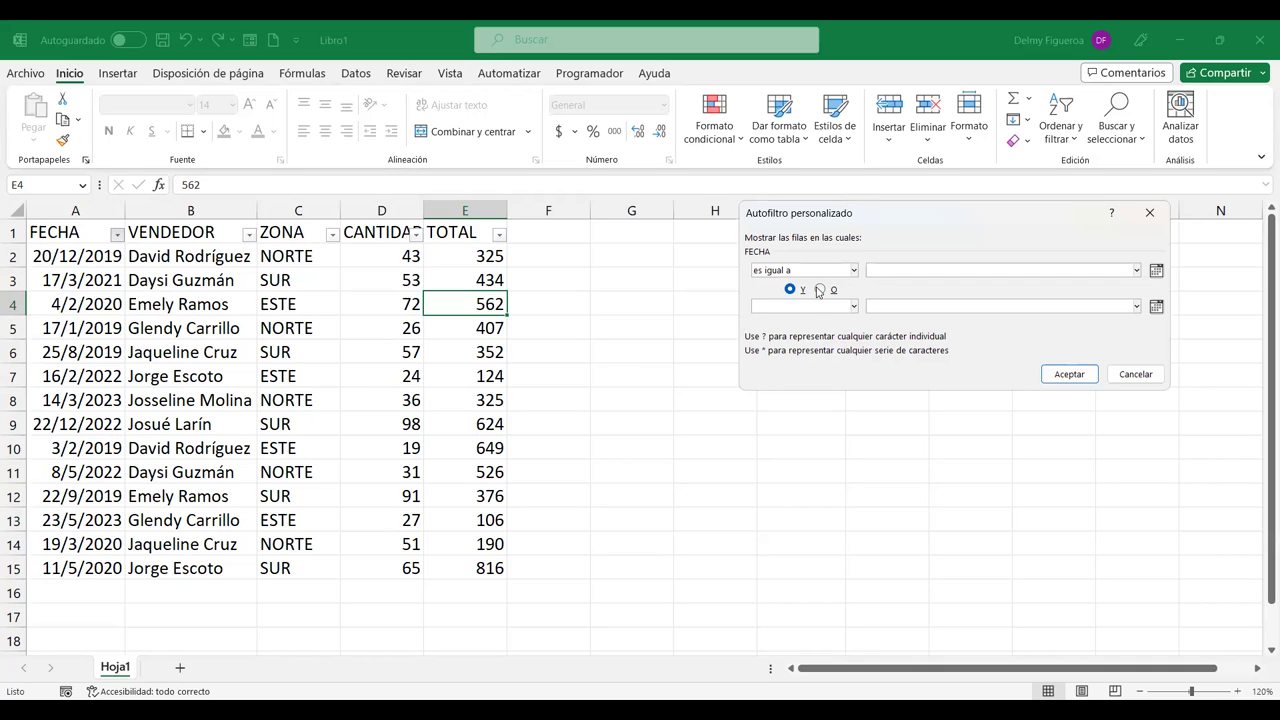
key("c")
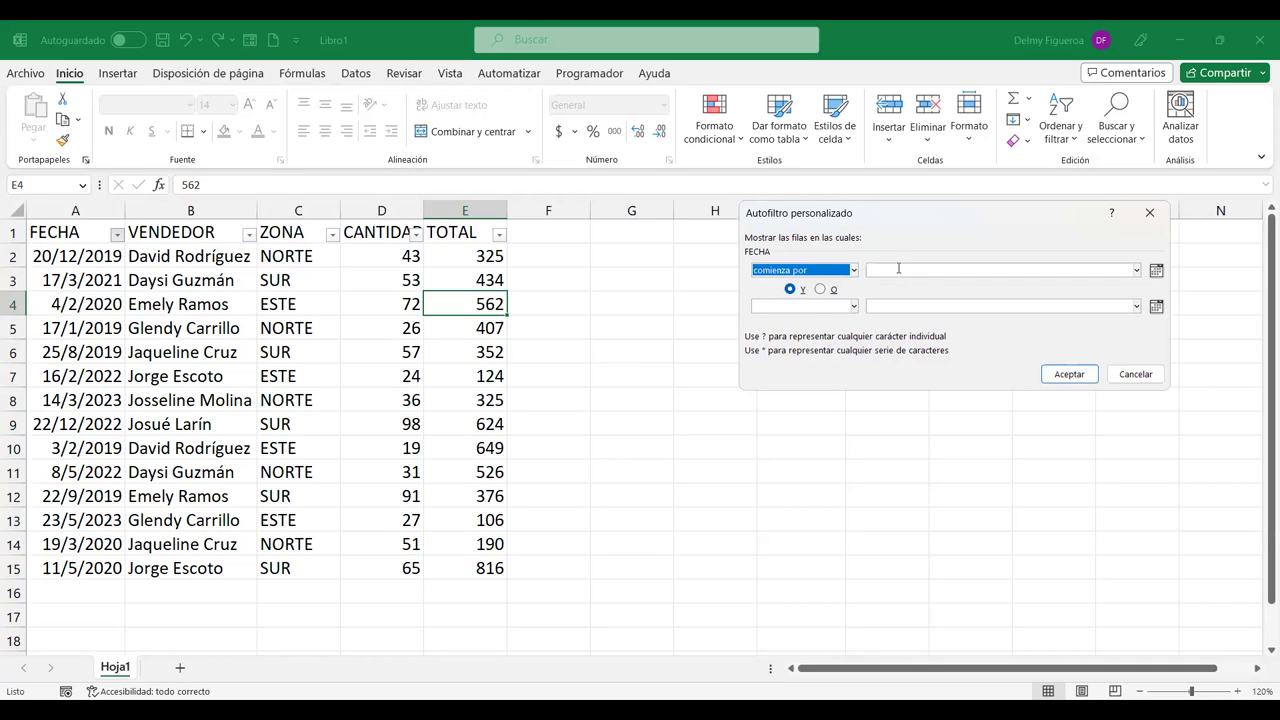
left_click(898, 268)
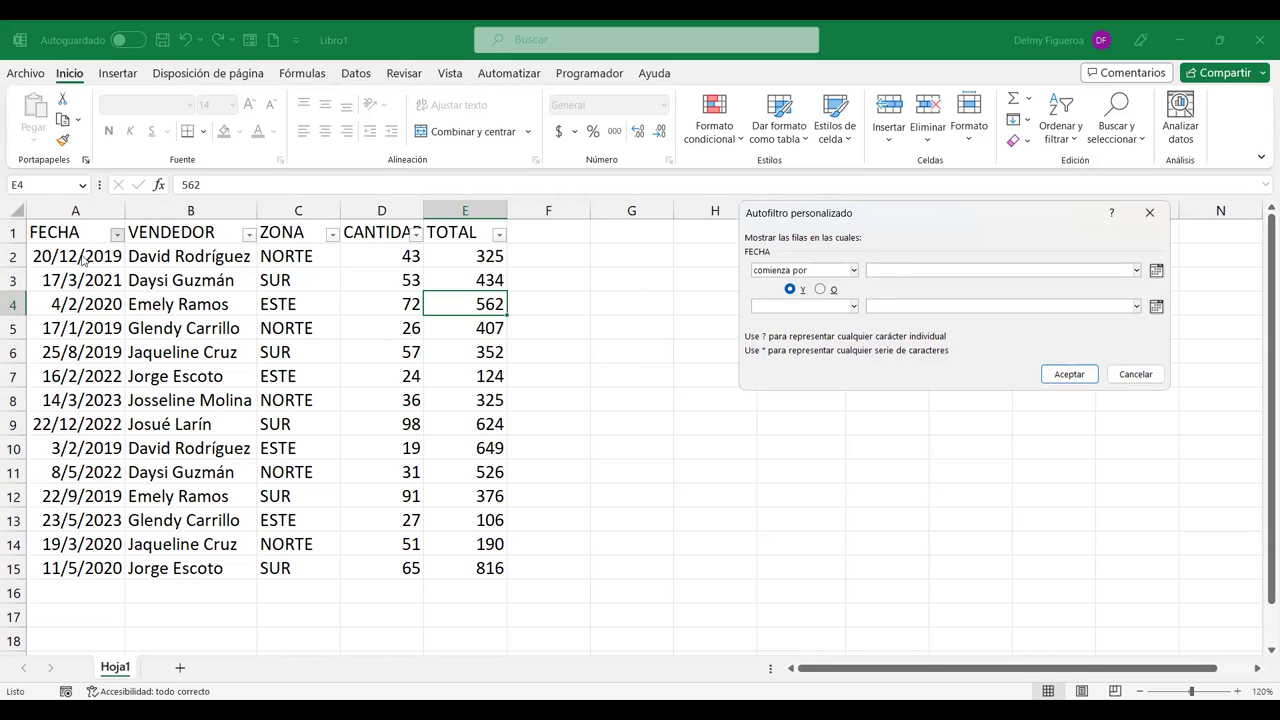
type("20")
left_click(1068, 374)
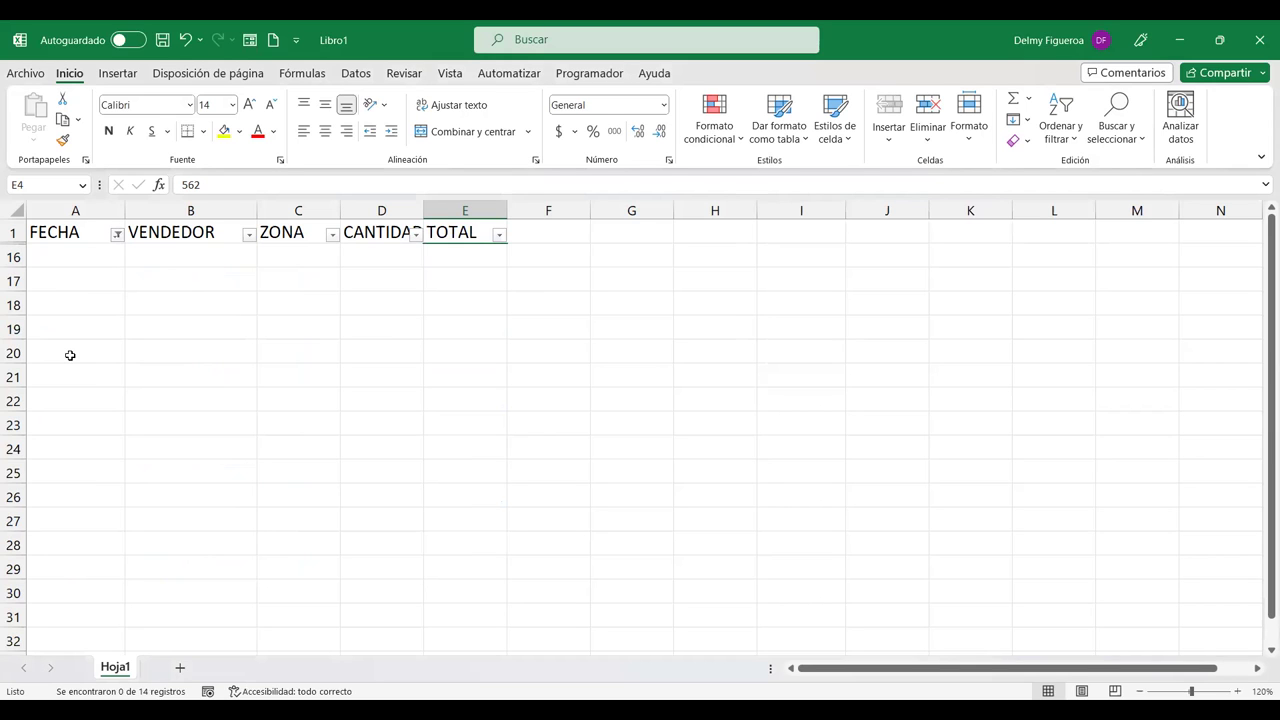
key("ctrl+z")
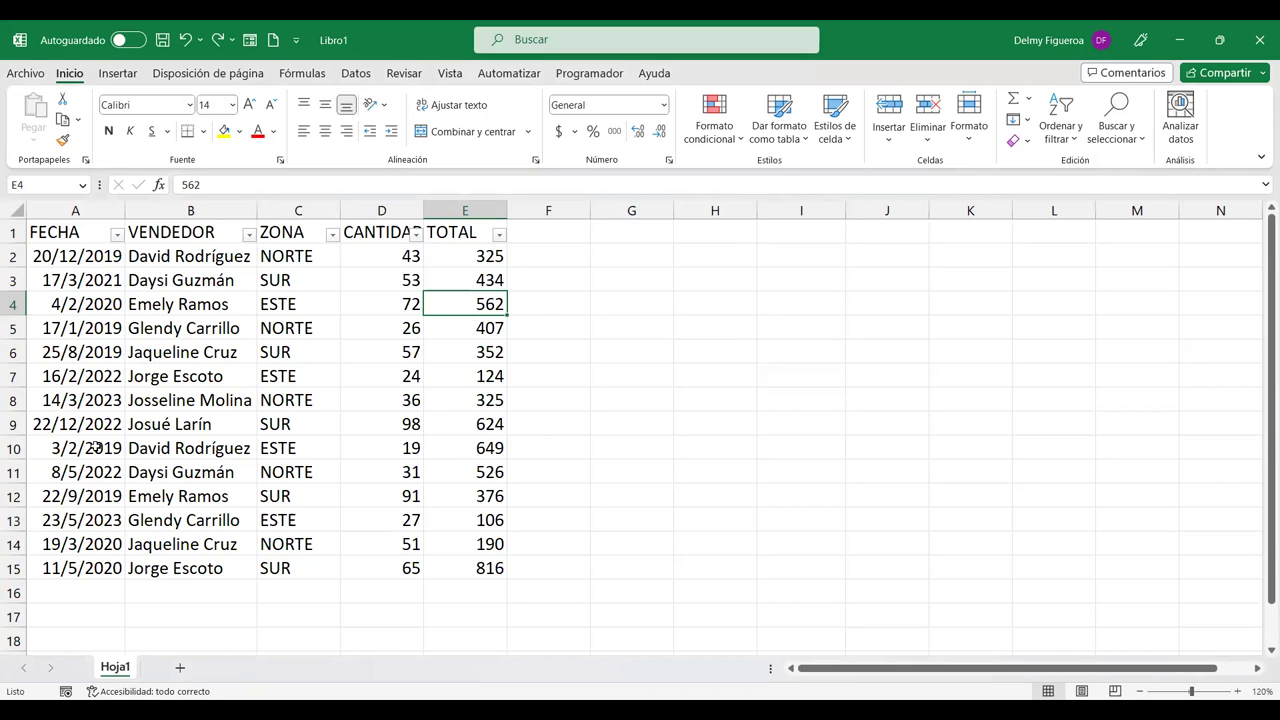
left_click(117, 236)
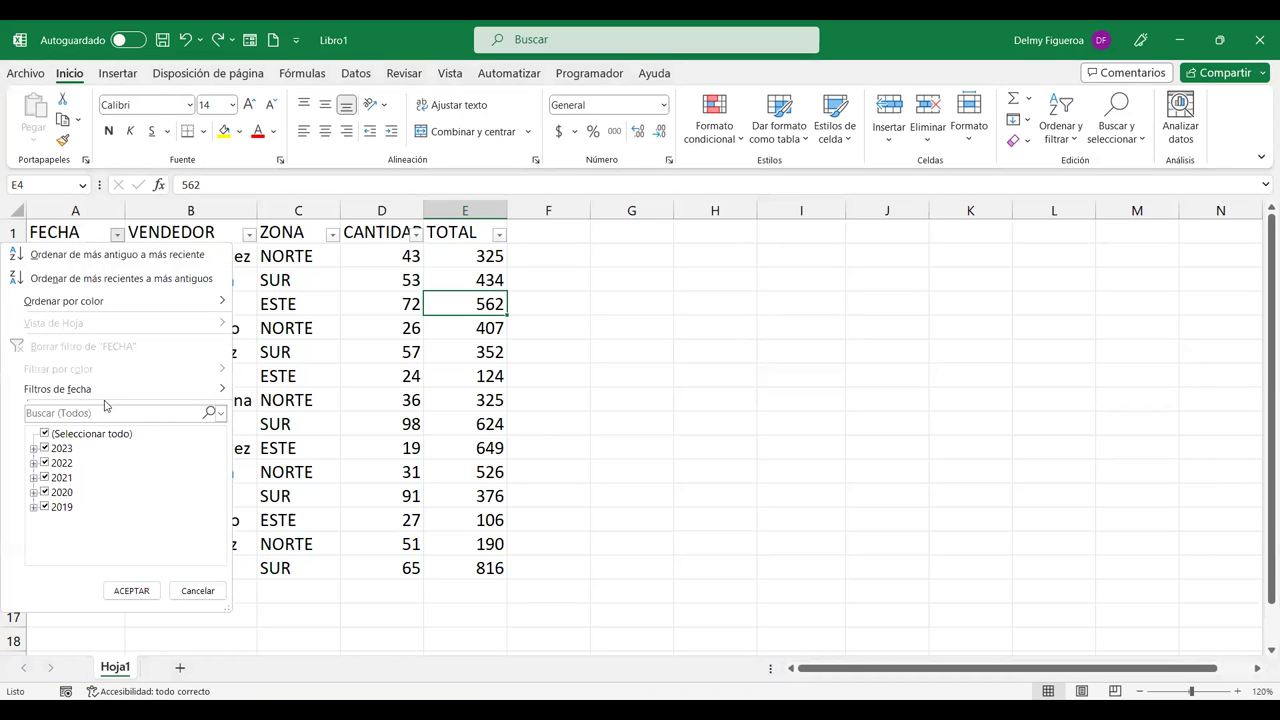
mouse_move(110, 390)
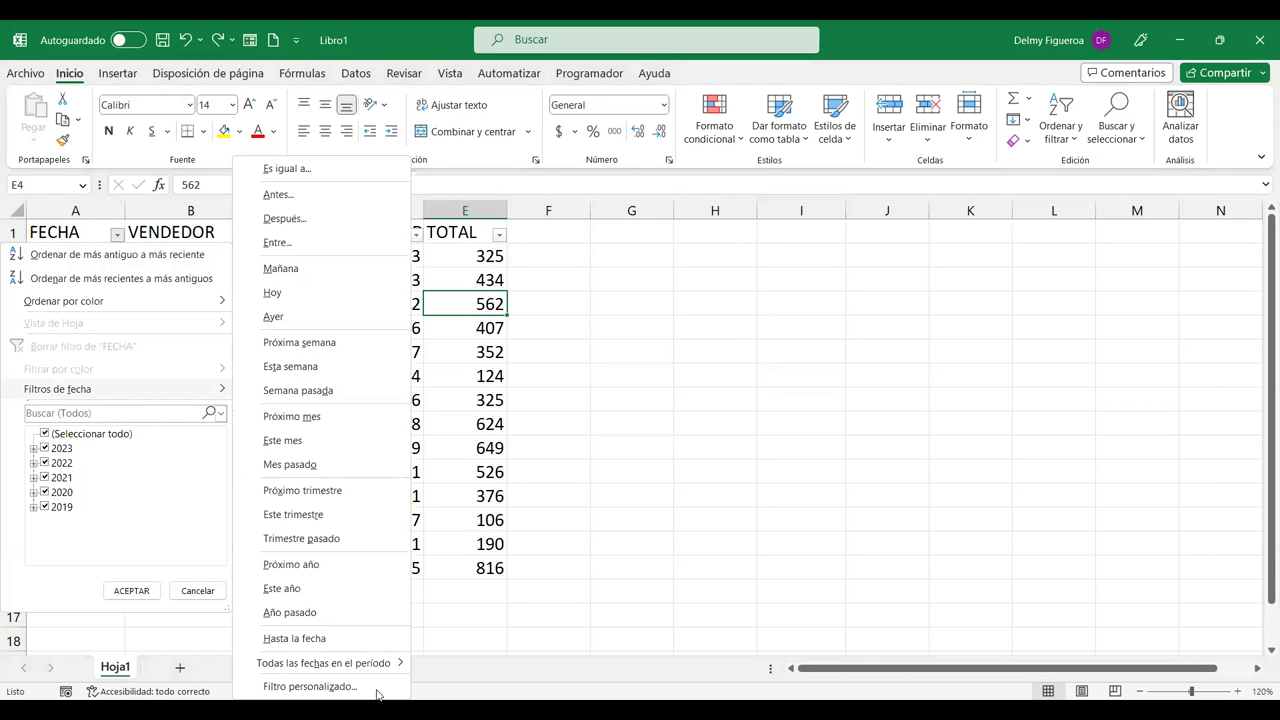
left_click(310, 687)
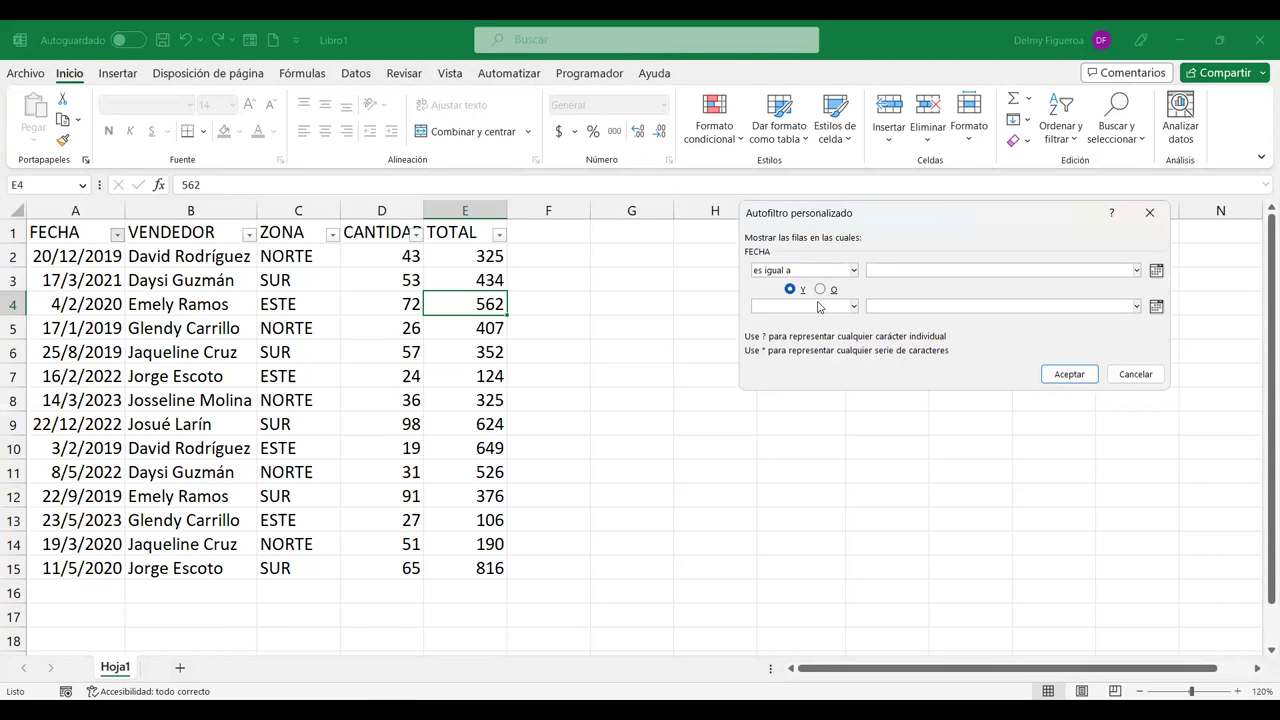
left_click(805, 270)
left_click(941, 271)
left_click(1158, 270)
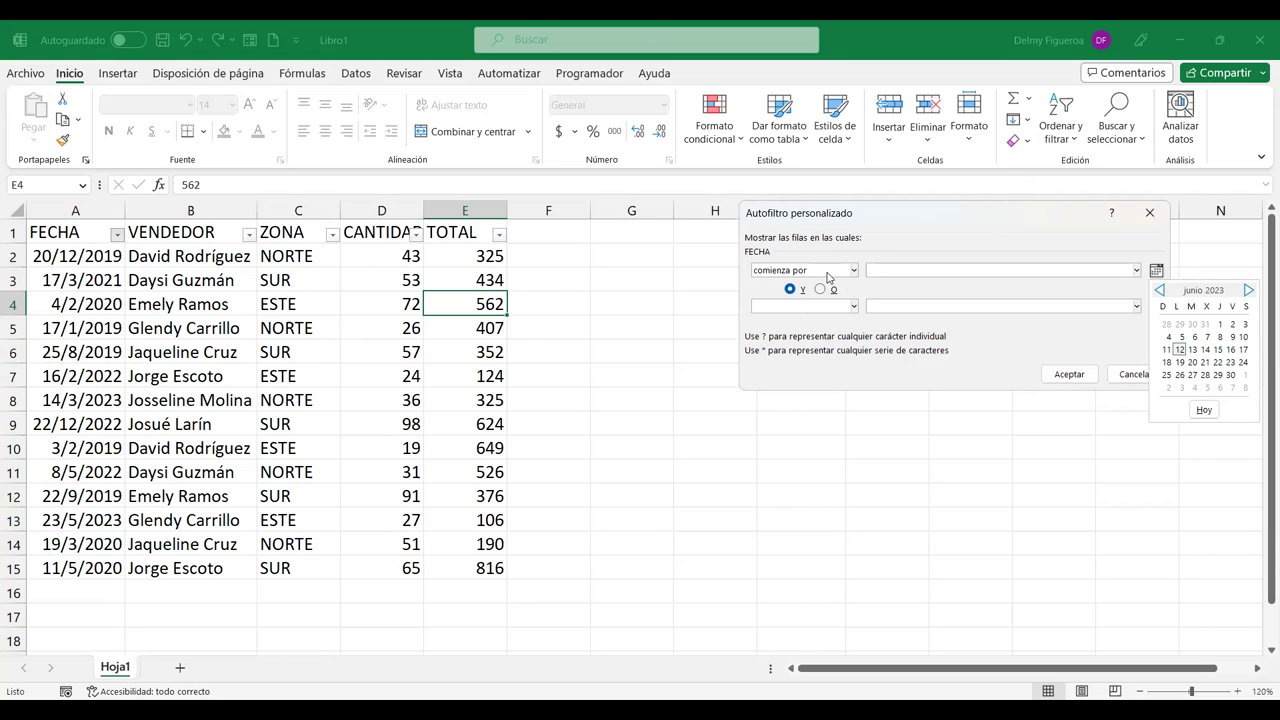
left_click(854, 271)
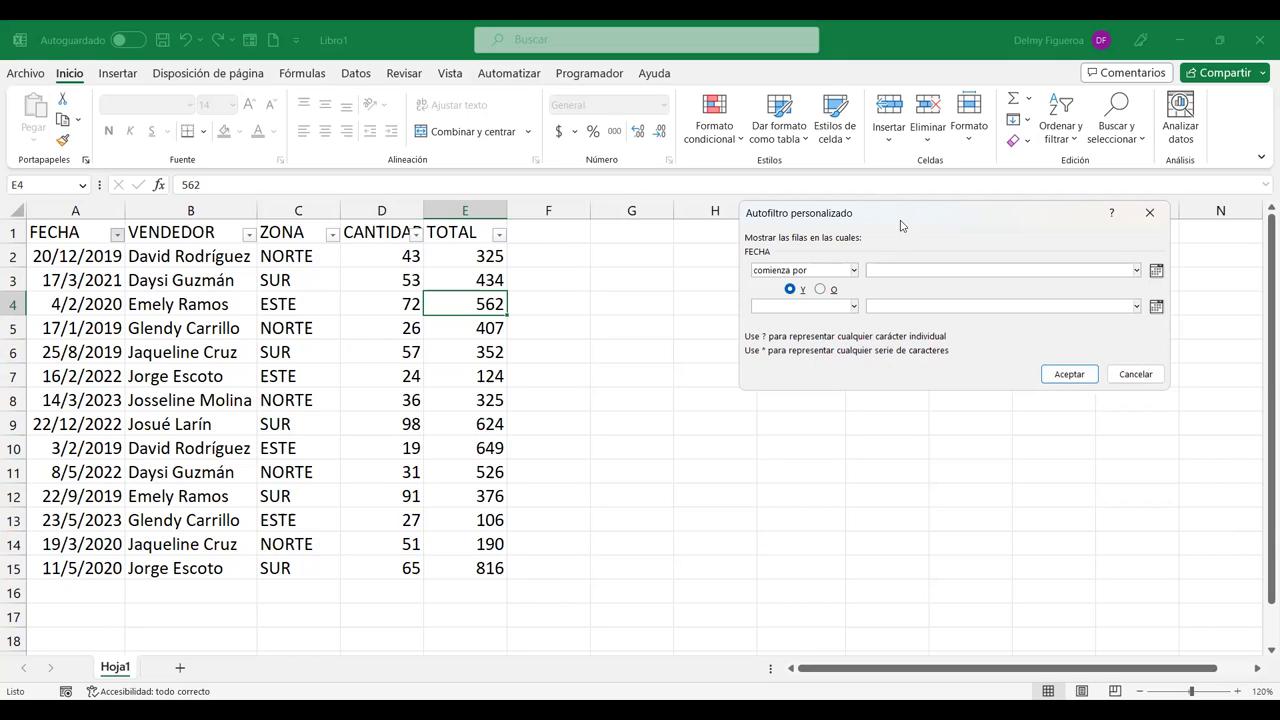
left_click(900, 225)
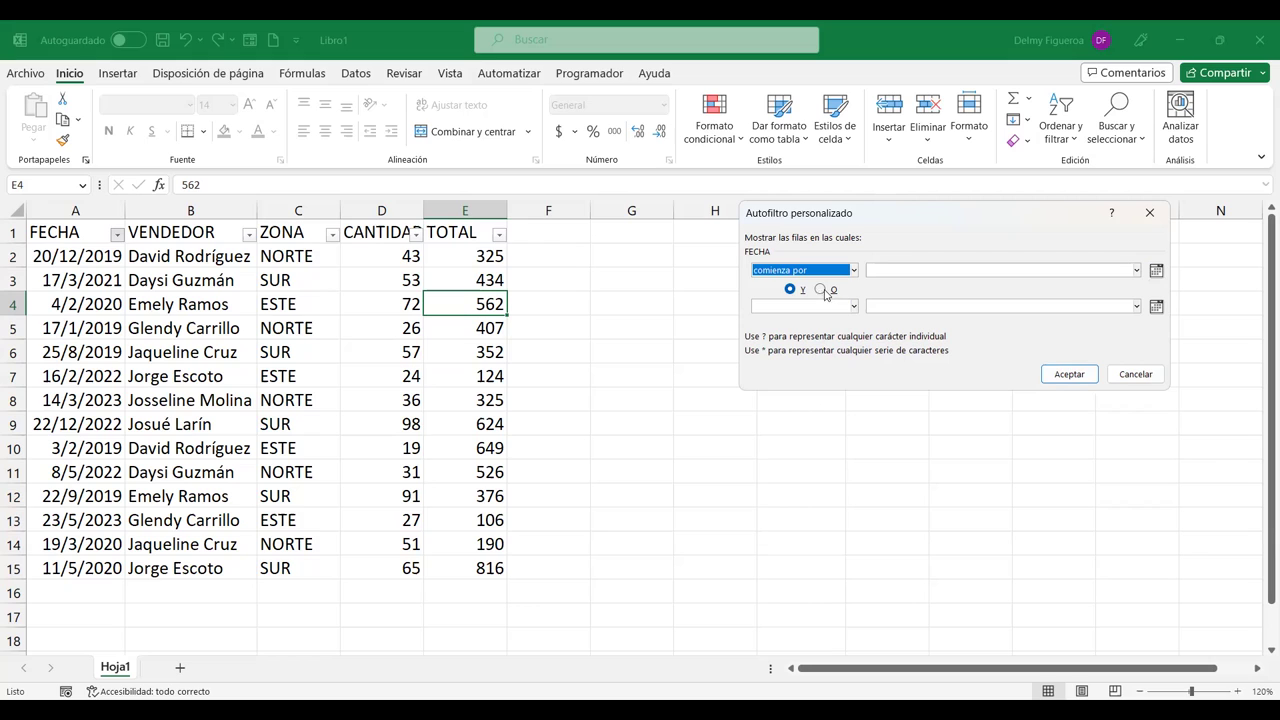
left_click(931, 273)
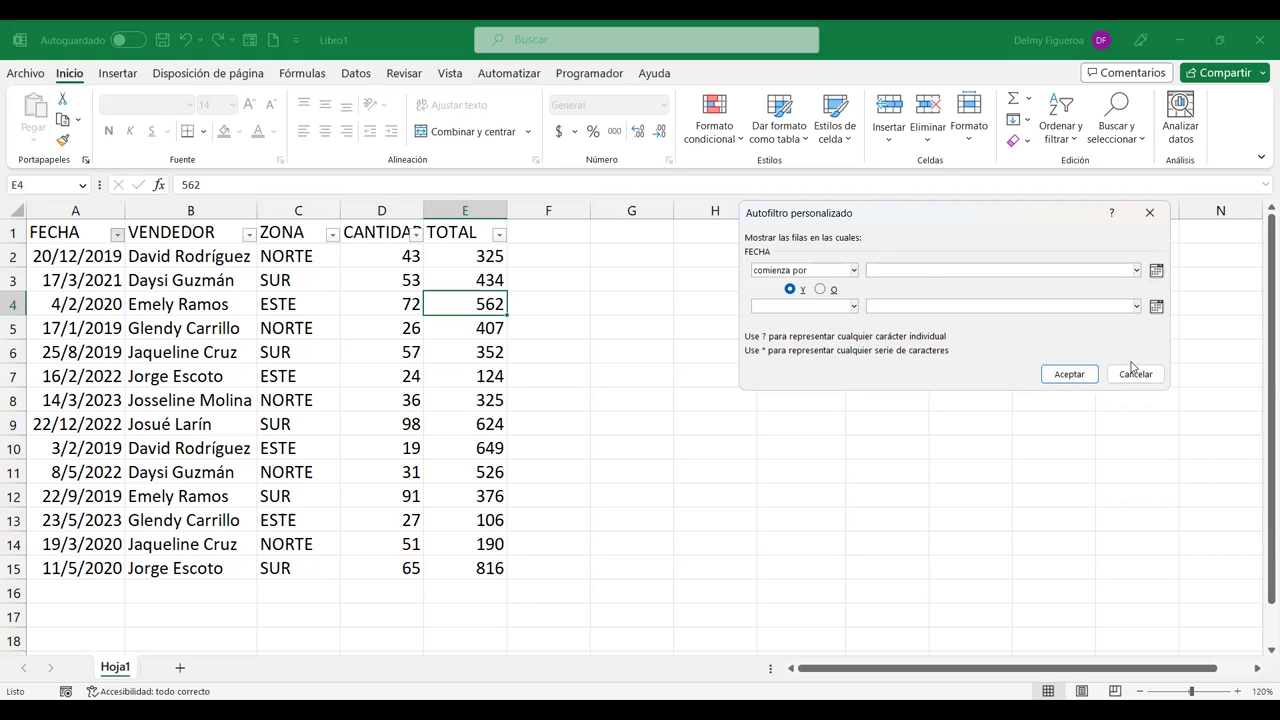
key("Escape")
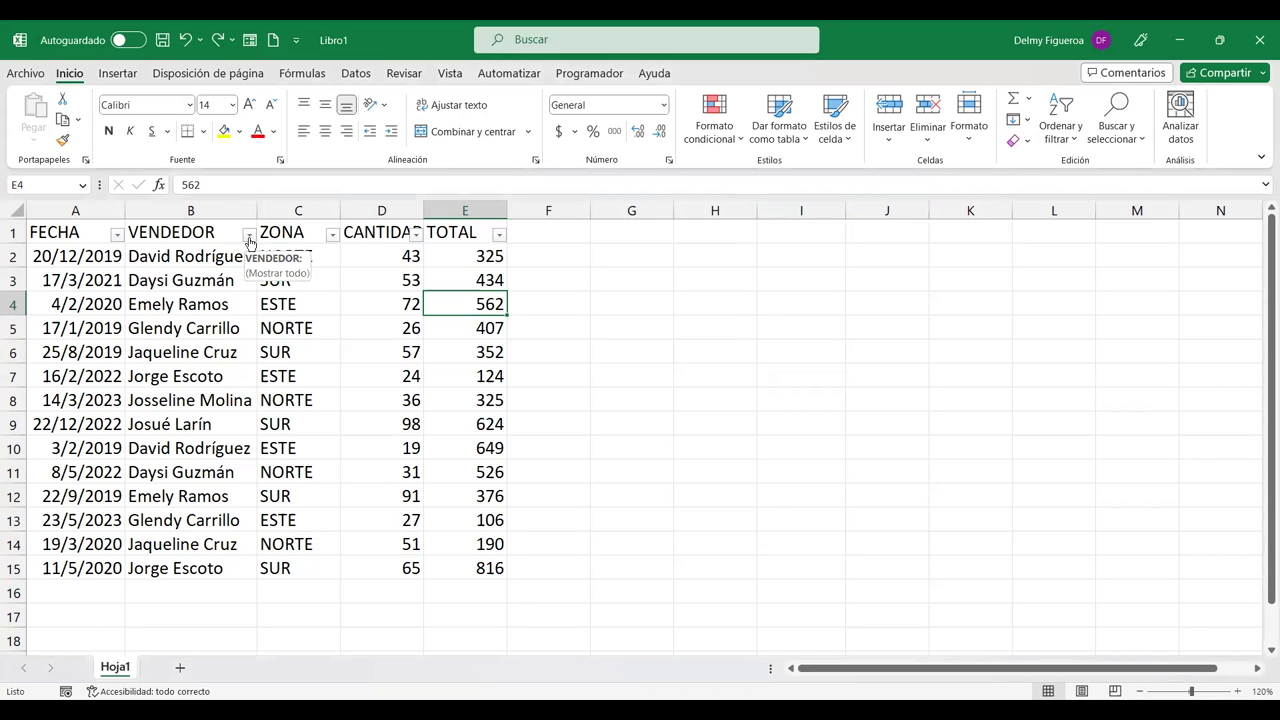
Step: Filter VENDEDOR to a single seller (2 of 14 rows), then clear that filter
left_click(249, 237)
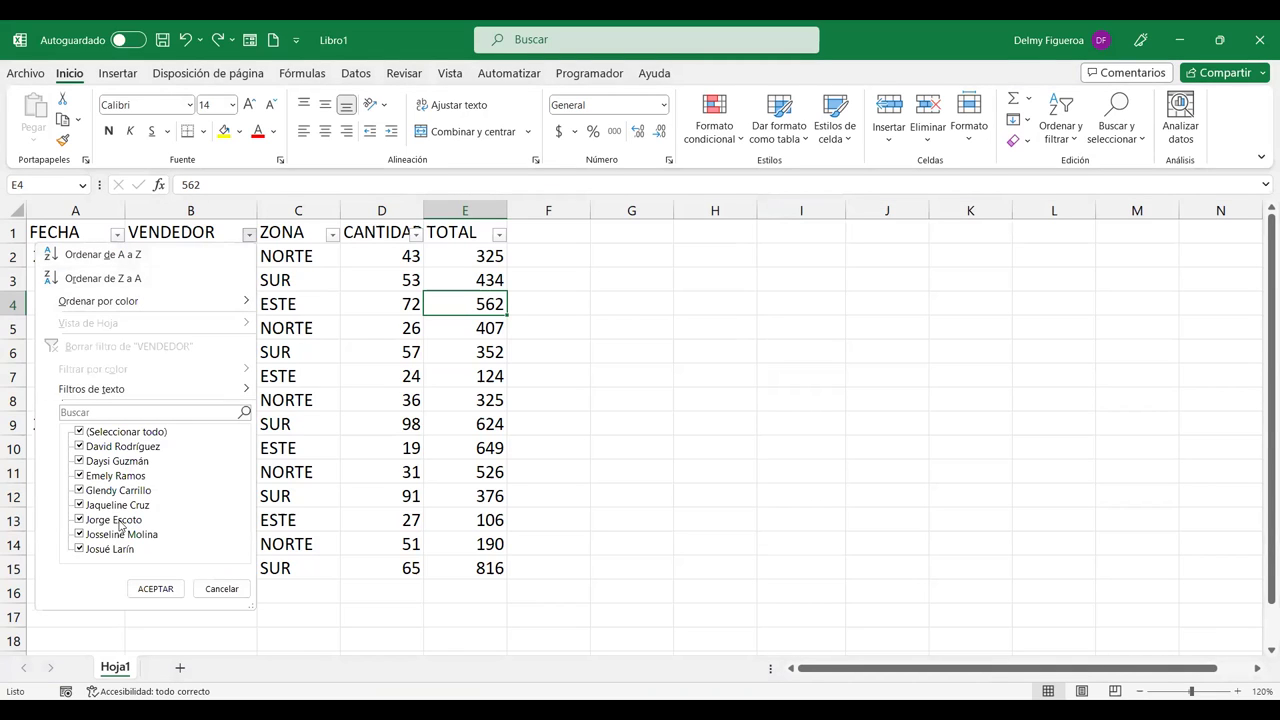
left_click(80, 432)
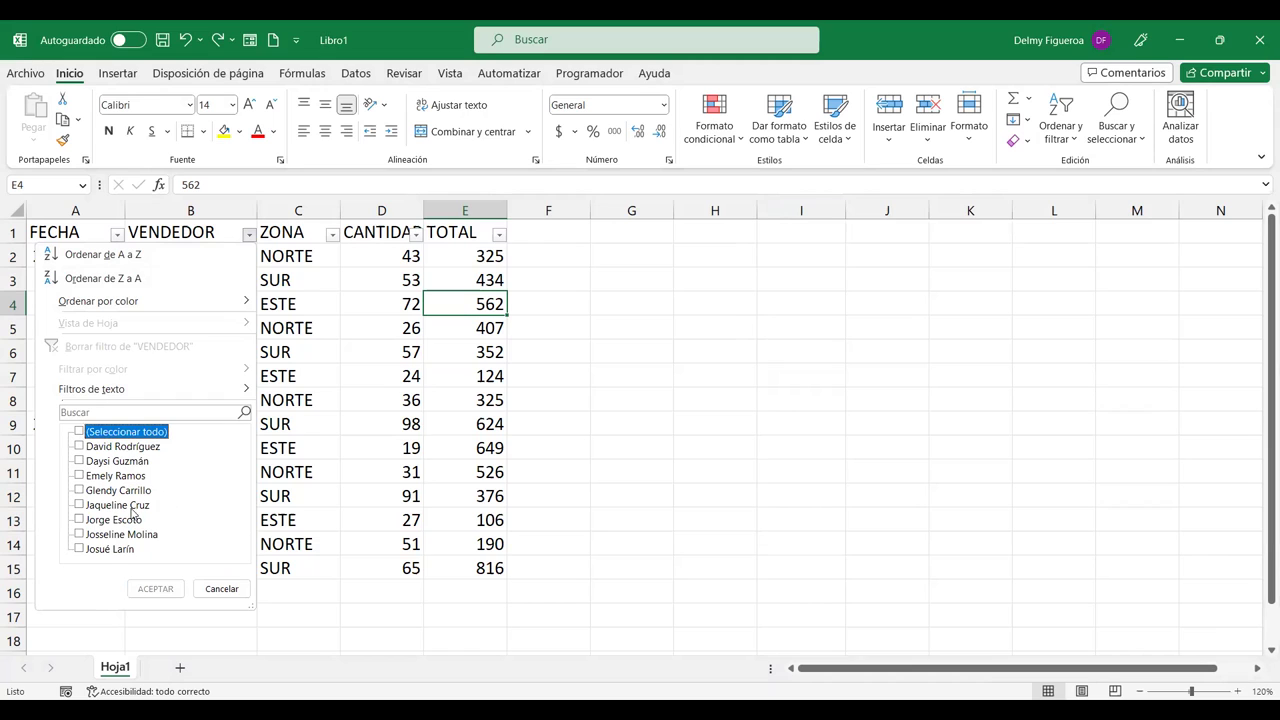
left_click(80, 461)
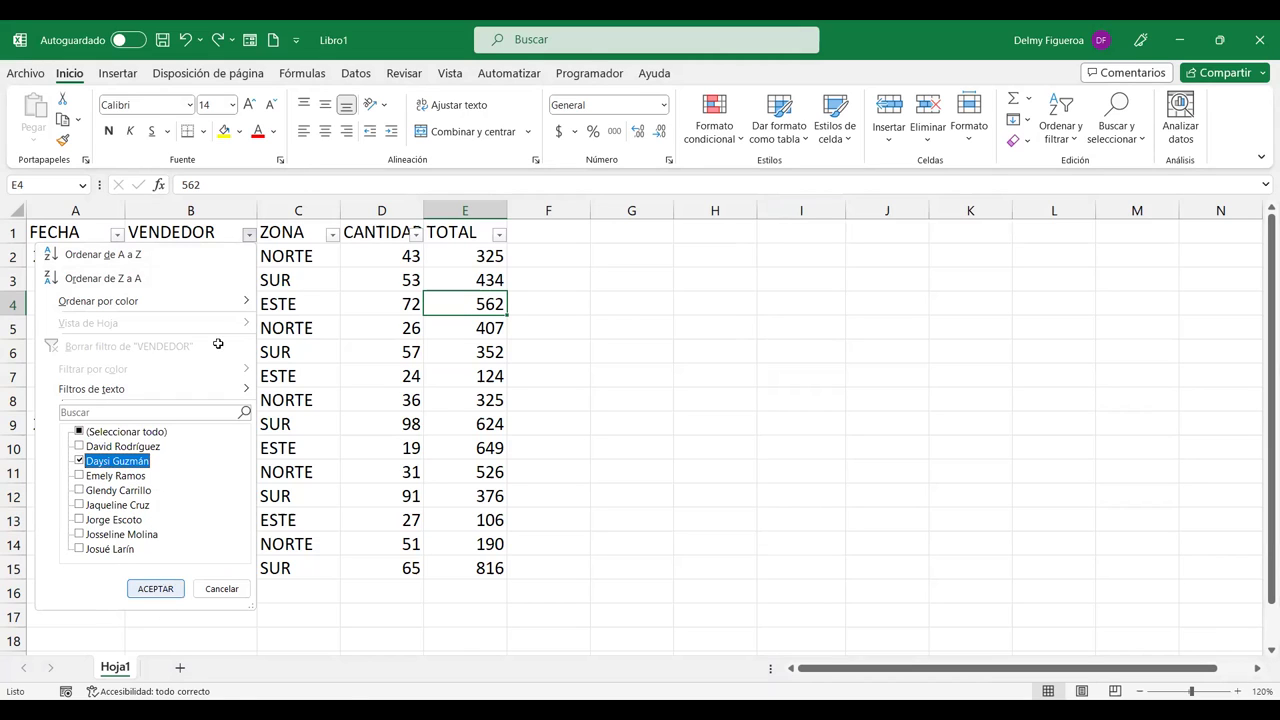
left_click(167, 588)
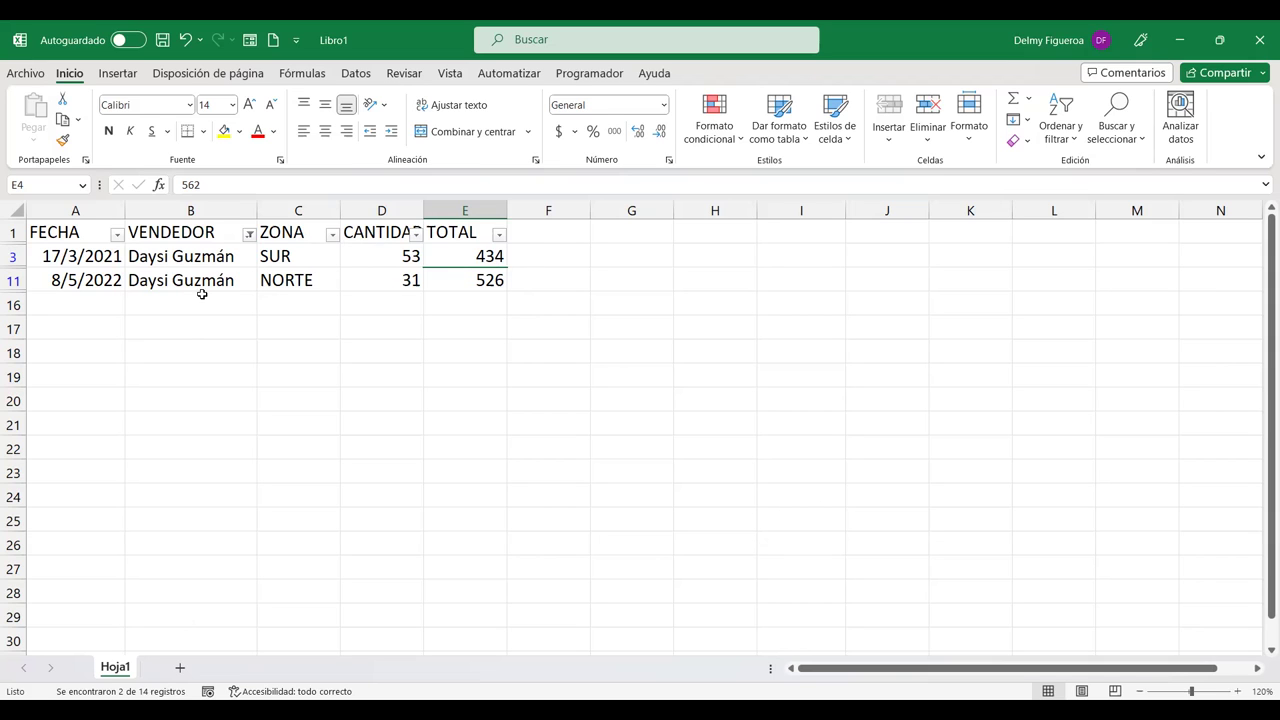
left_click(248, 235)
left_click(137, 346)
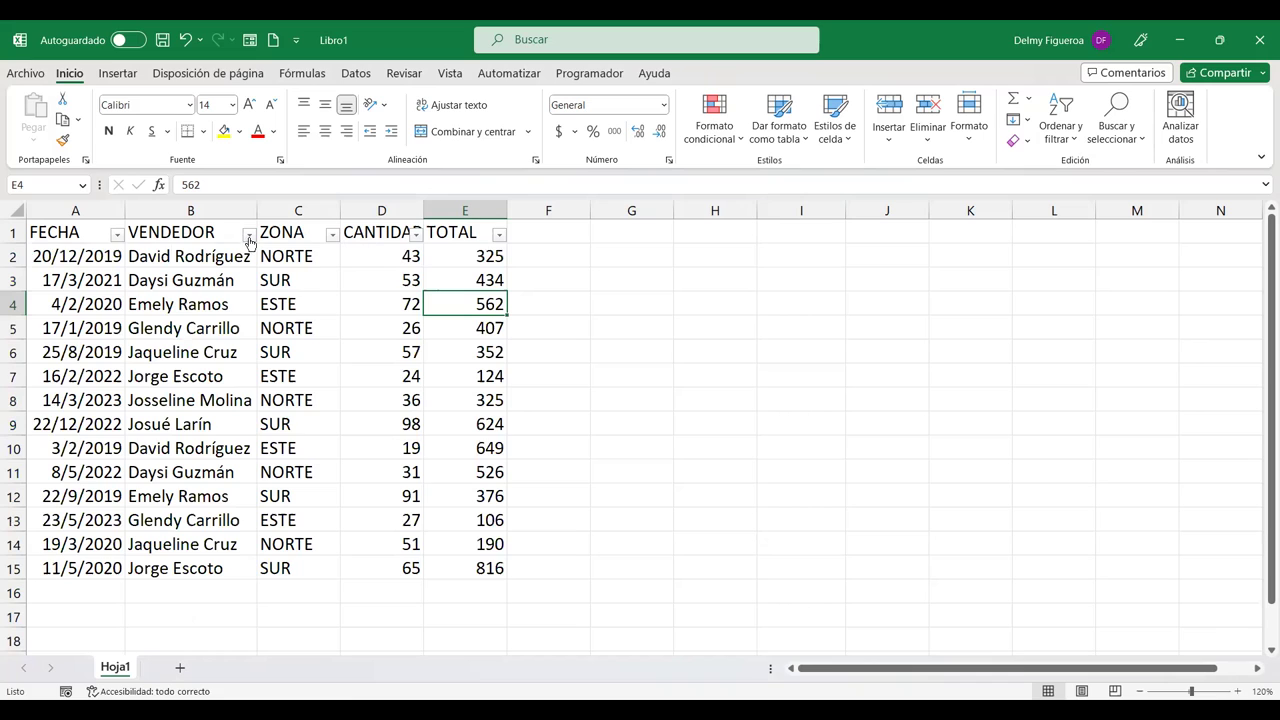
Step: Start a 'no contiene' text filter on the VENDEDOR column
left_click(248, 234)
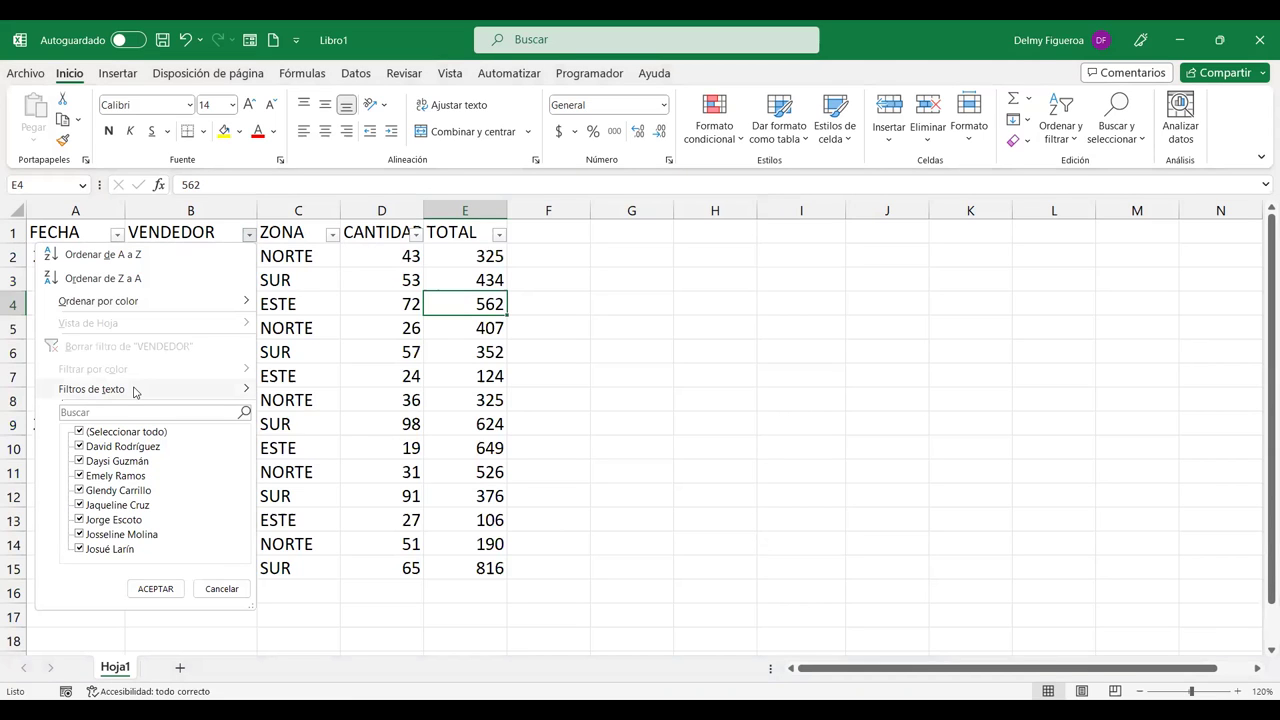
mouse_move(135, 391)
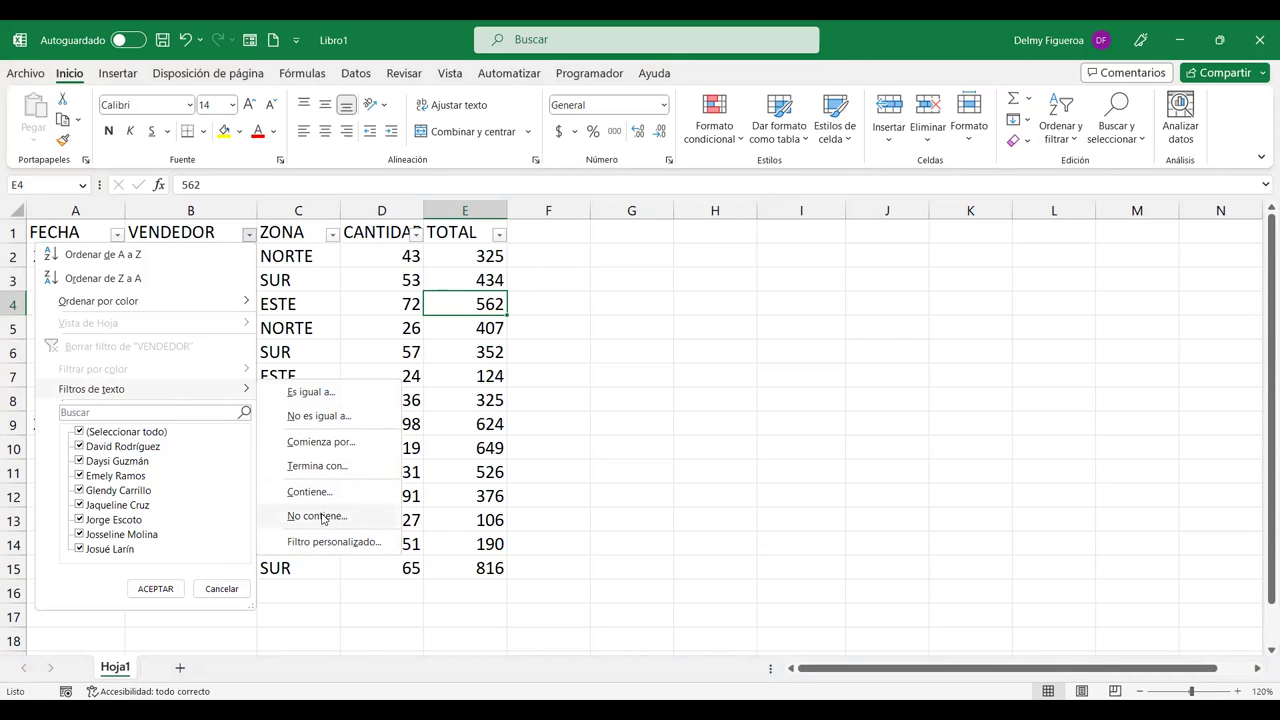
left_click(330, 517)
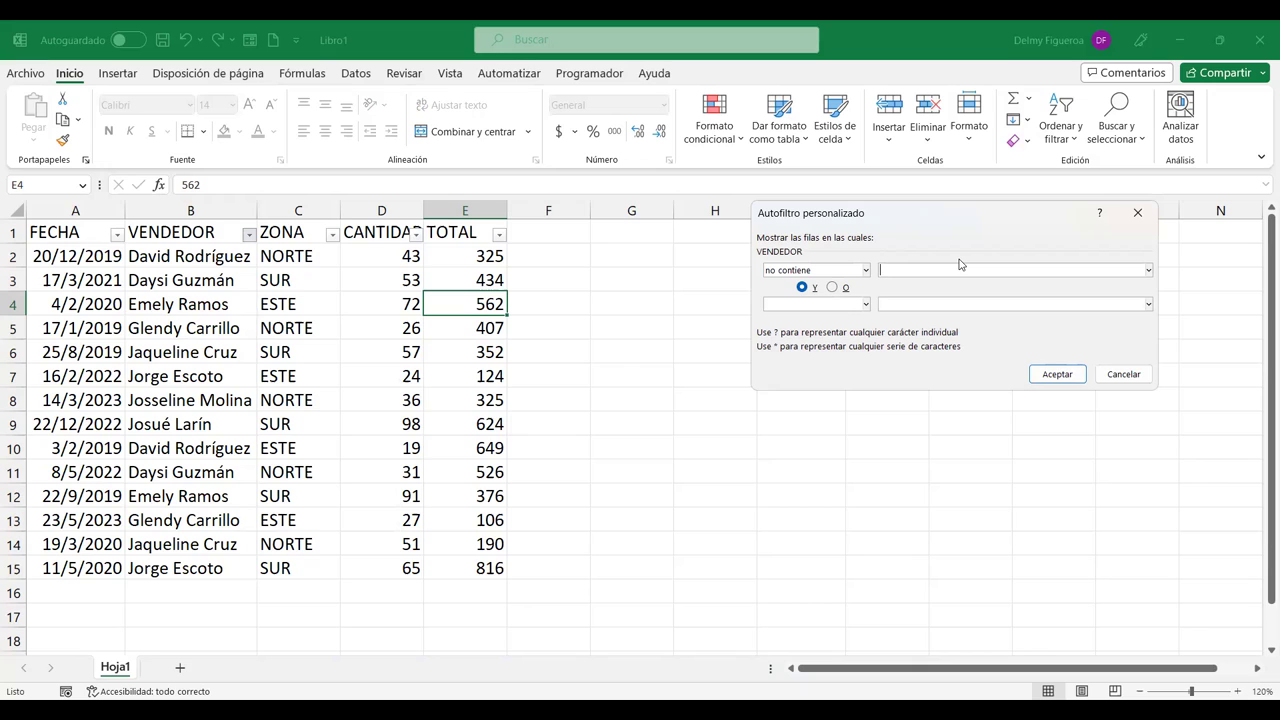
Step: Filter VENDEDOR to exclude names containing Z, leaving 8 of 14 rows visible
type("Z")
left_click(1057, 374)
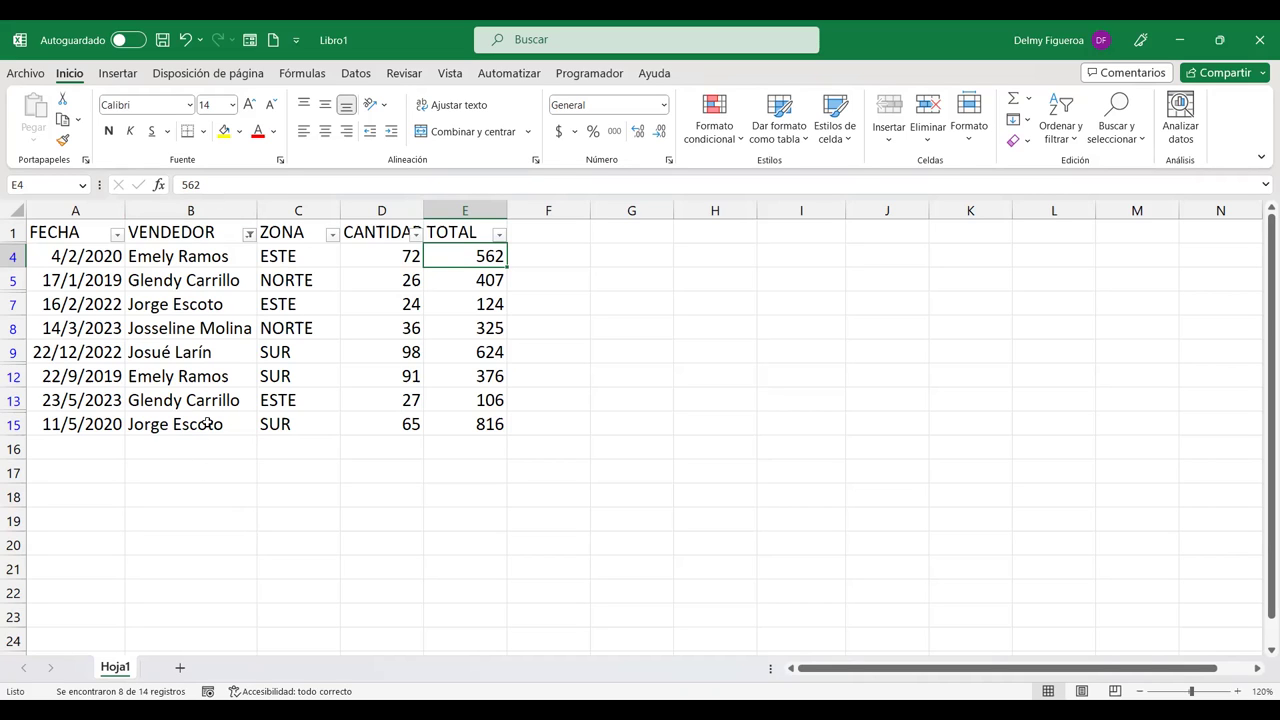
left_click(248, 233)
Step: Clear the VENDEDOR filter to show all 14 rows, then cancel the custom filter dialog
left_click(134, 346)
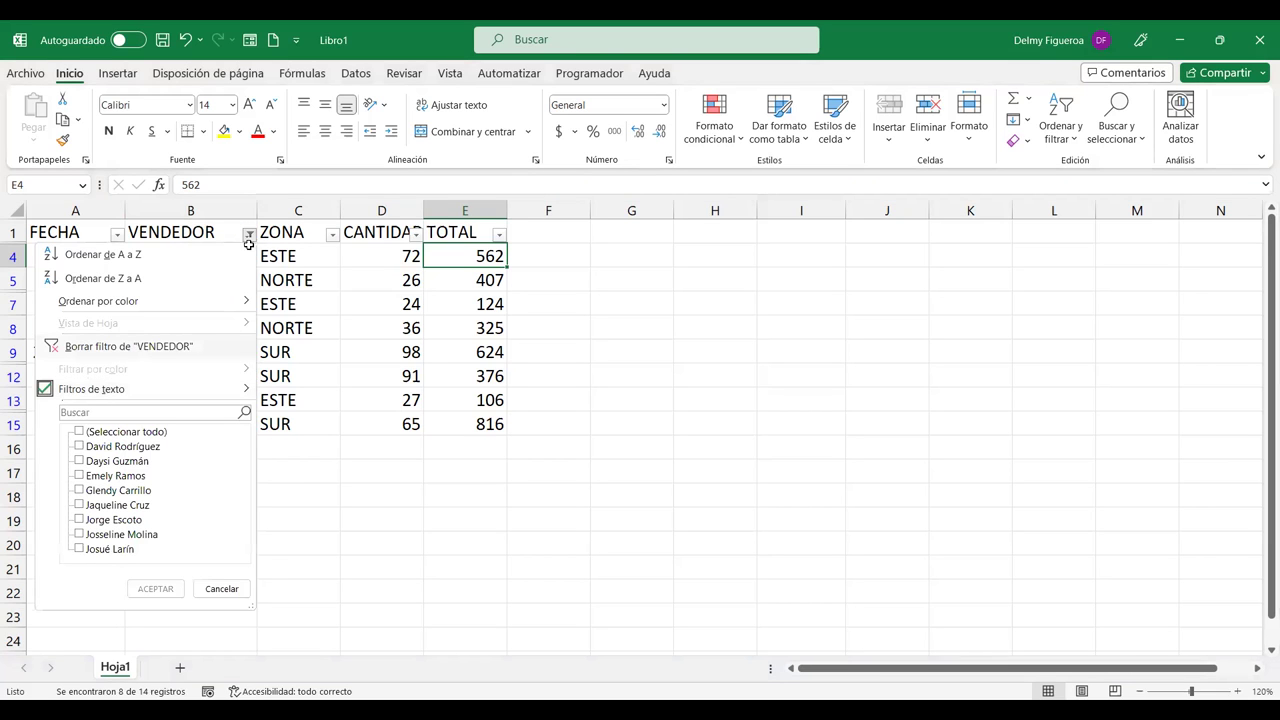
left_click(248, 236)
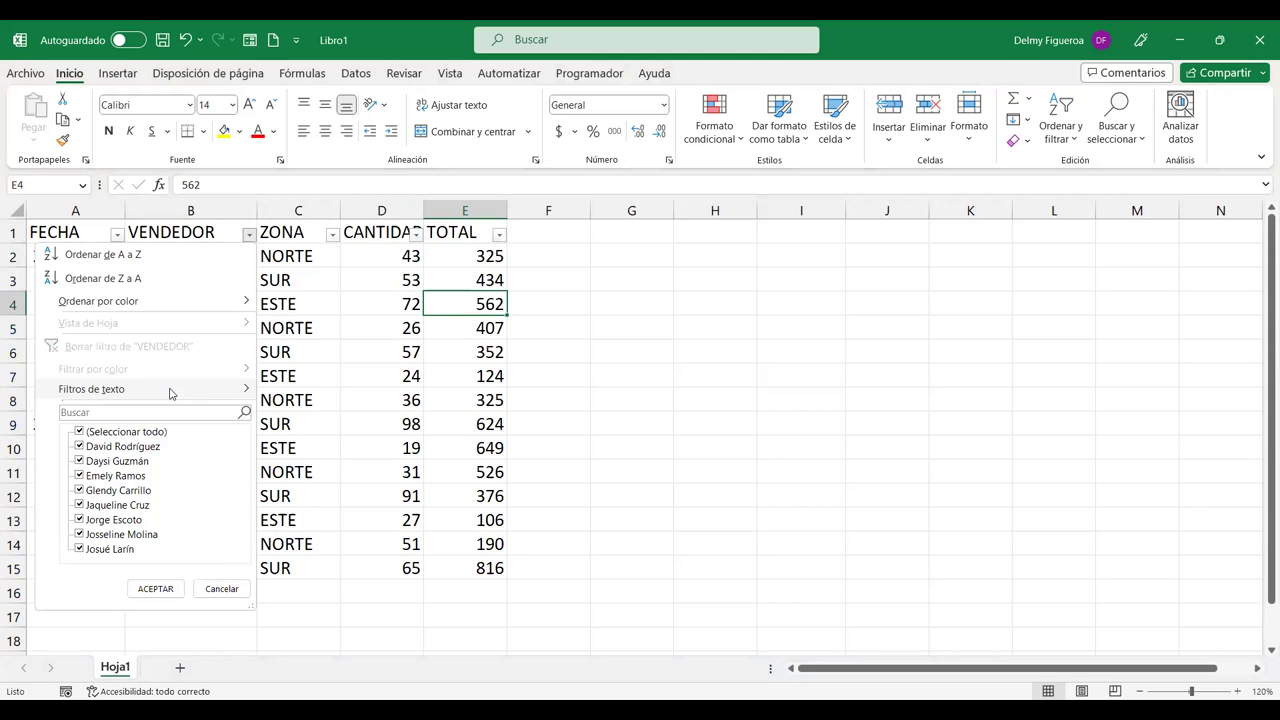
left_click(170, 390)
left_click(375, 544)
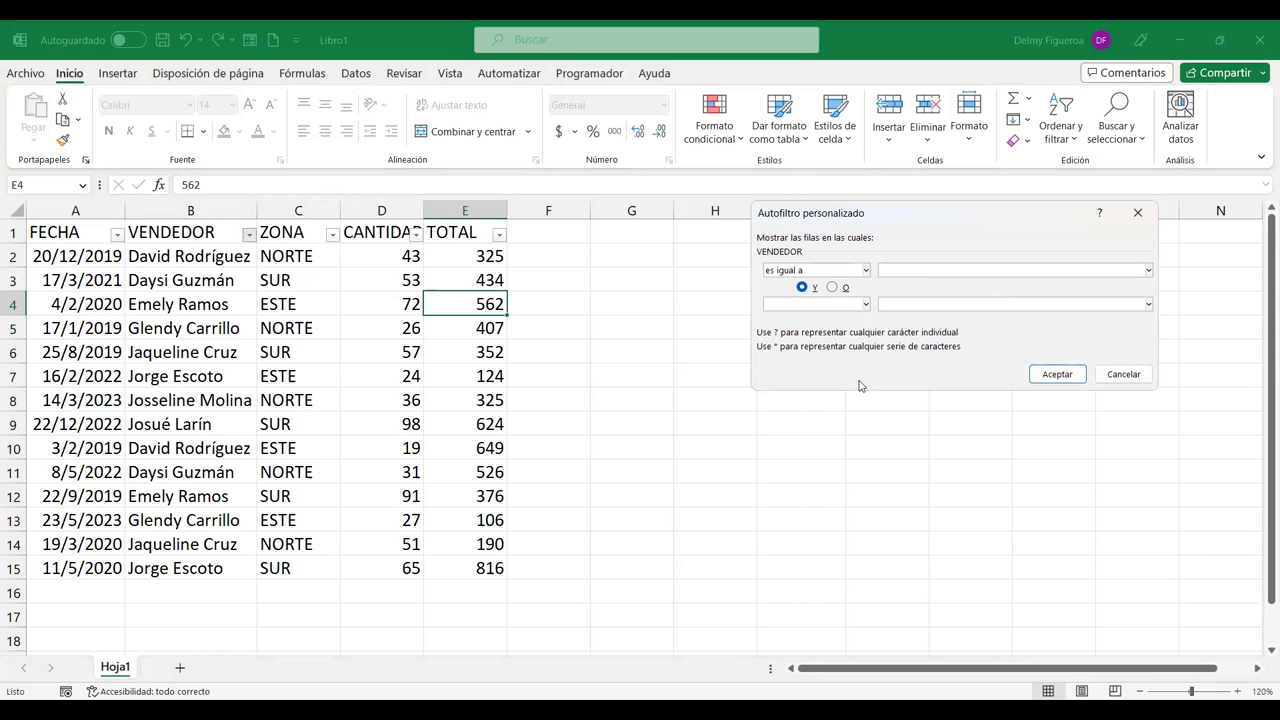
key("shift+Tab")
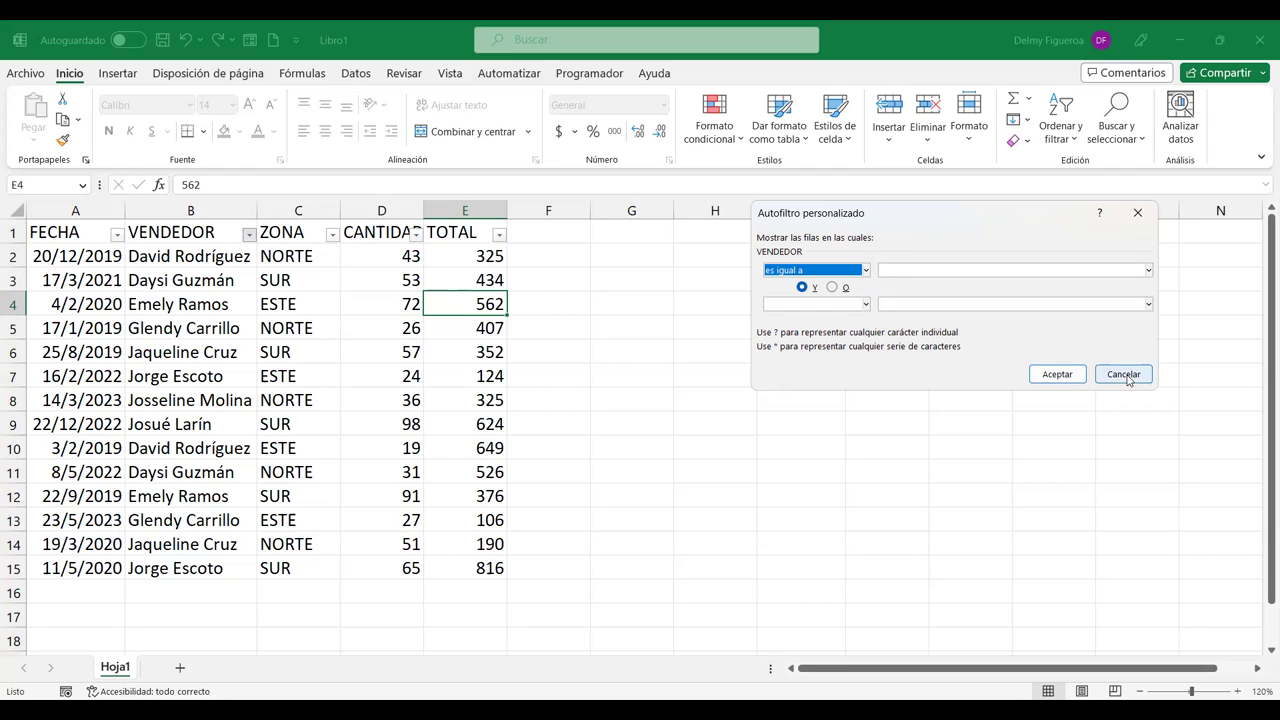
key("Escape")
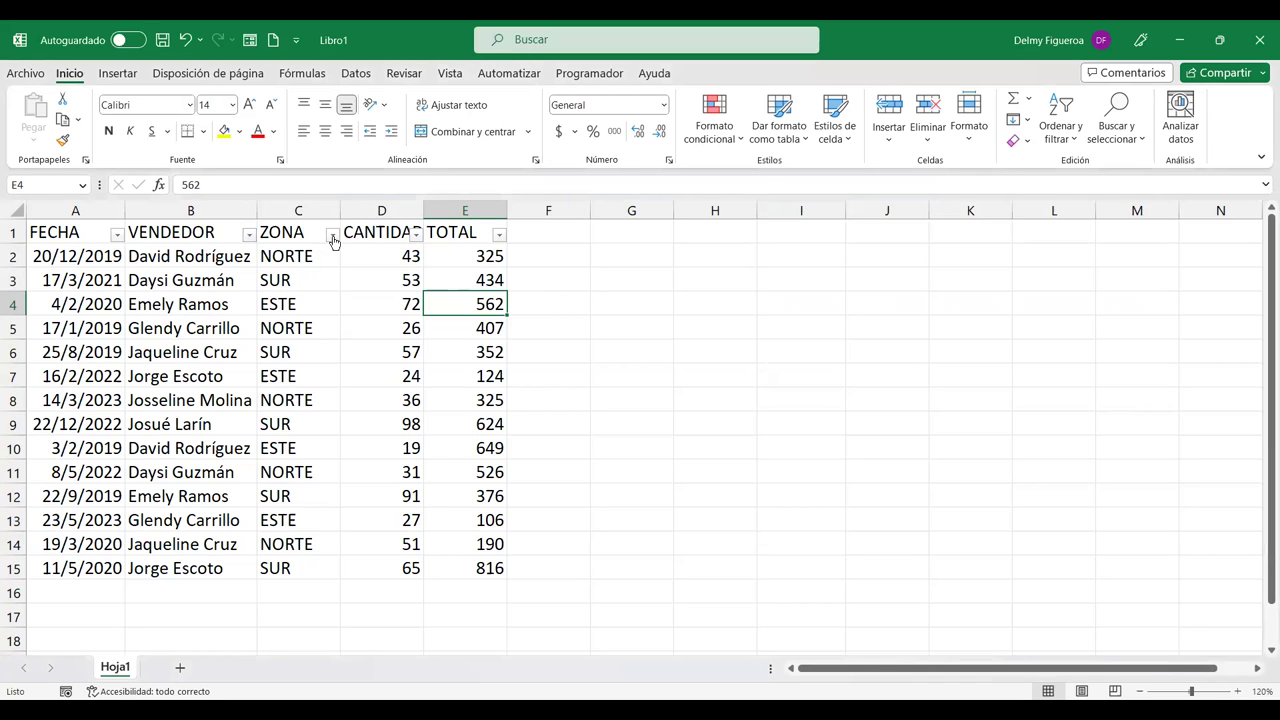
left_click(331, 235)
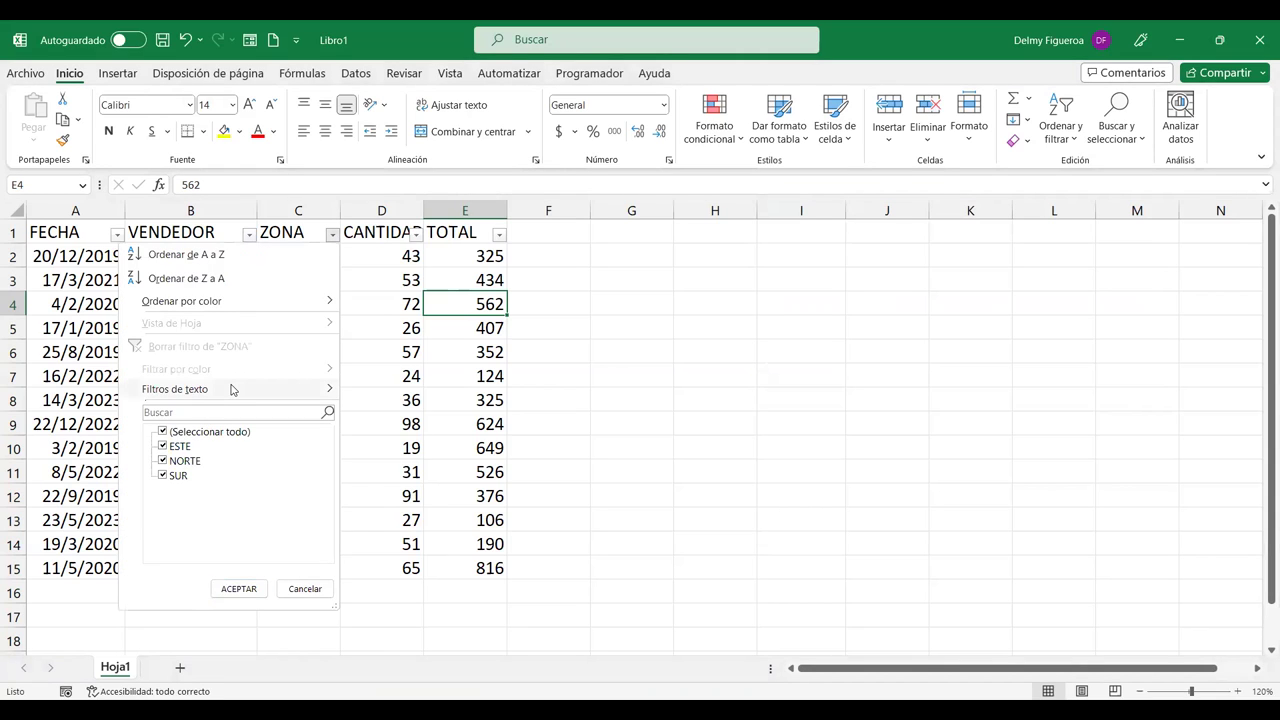
mouse_move(231, 389)
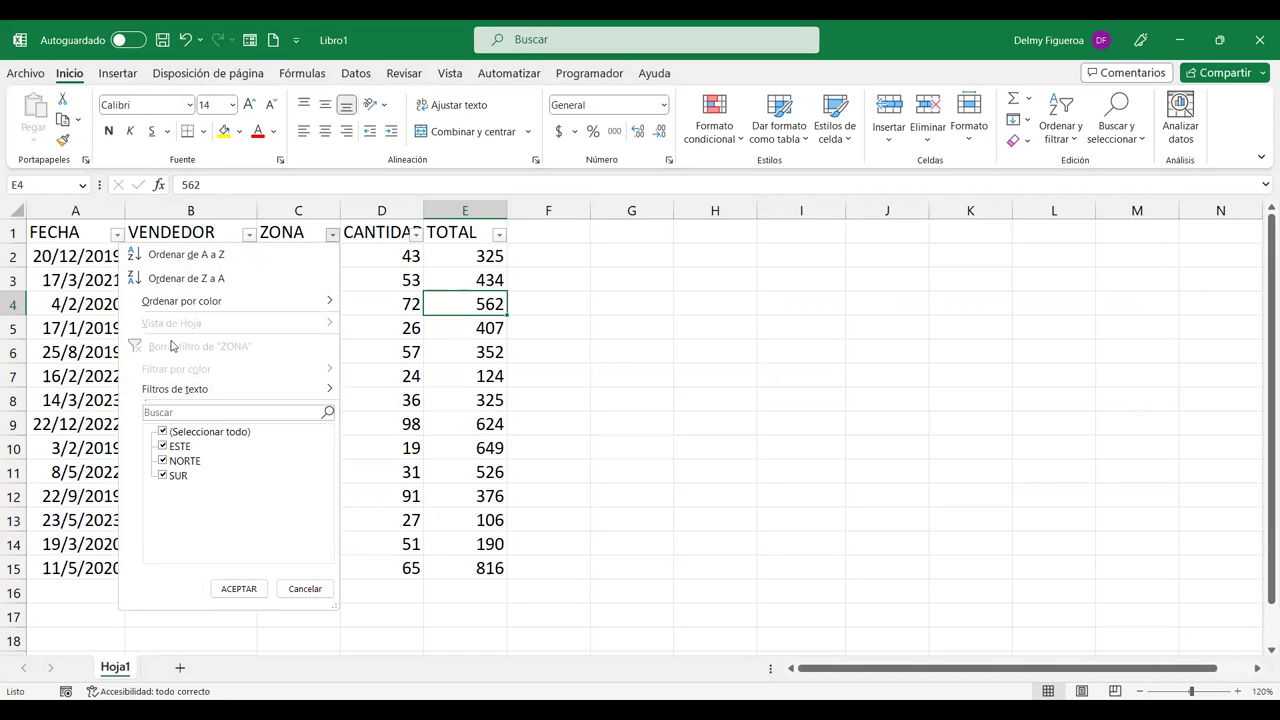
left_click(163, 432)
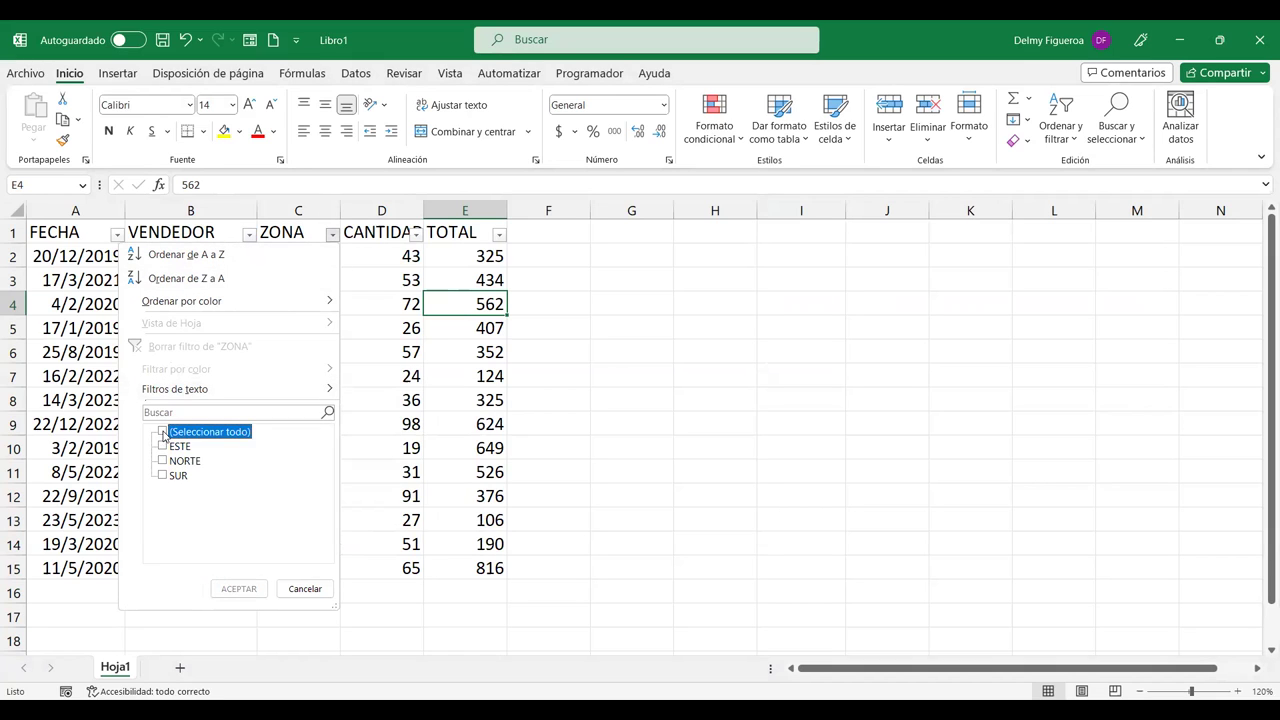
left_click(162, 476)
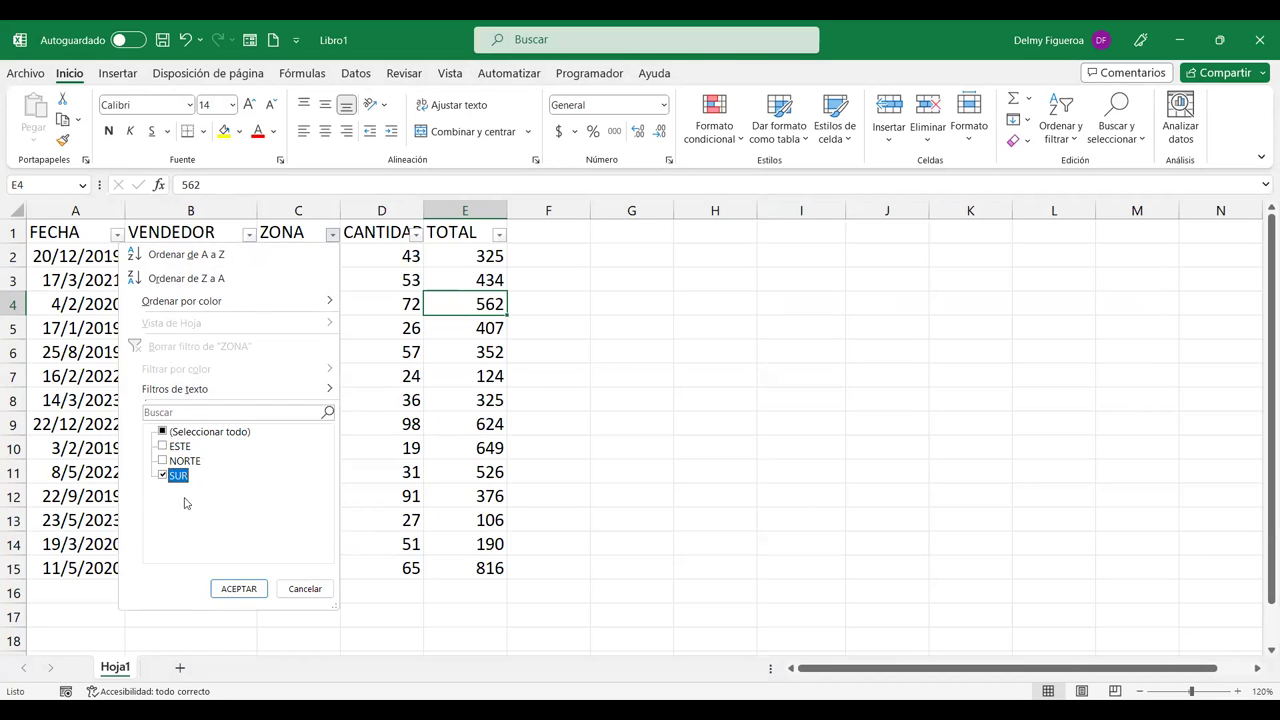
left_click(240, 589)
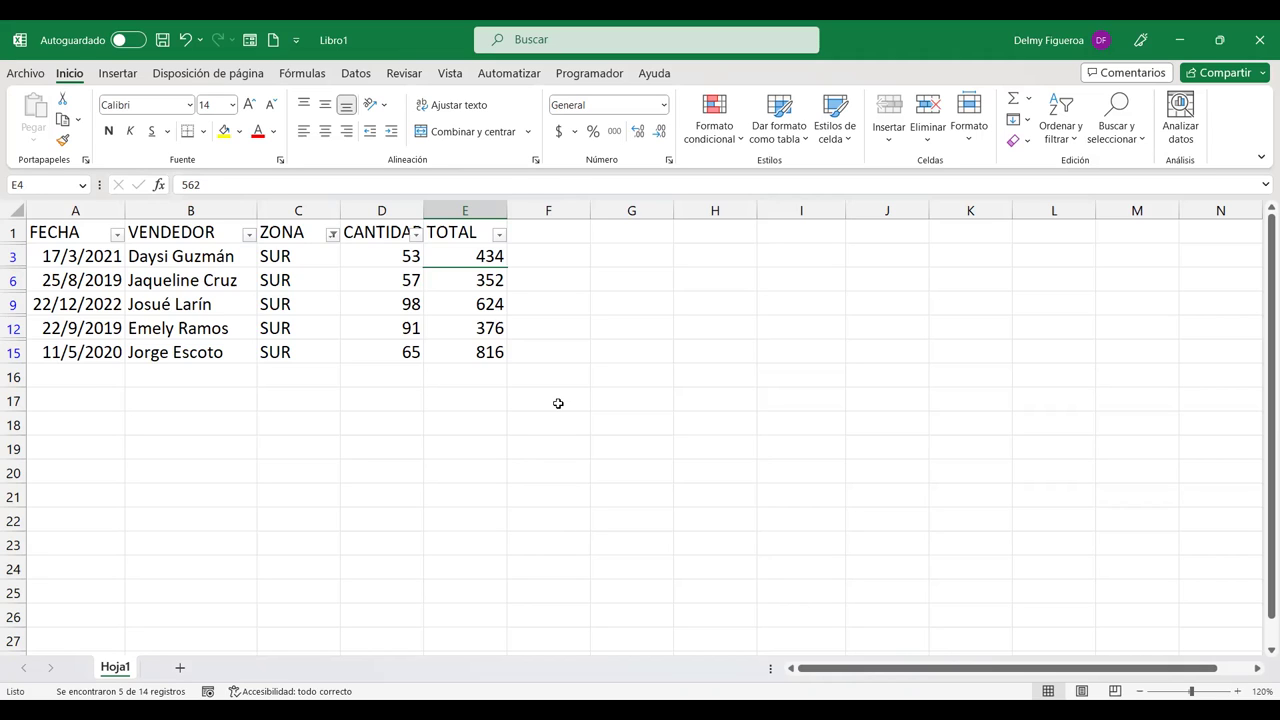
left_click(333, 235)
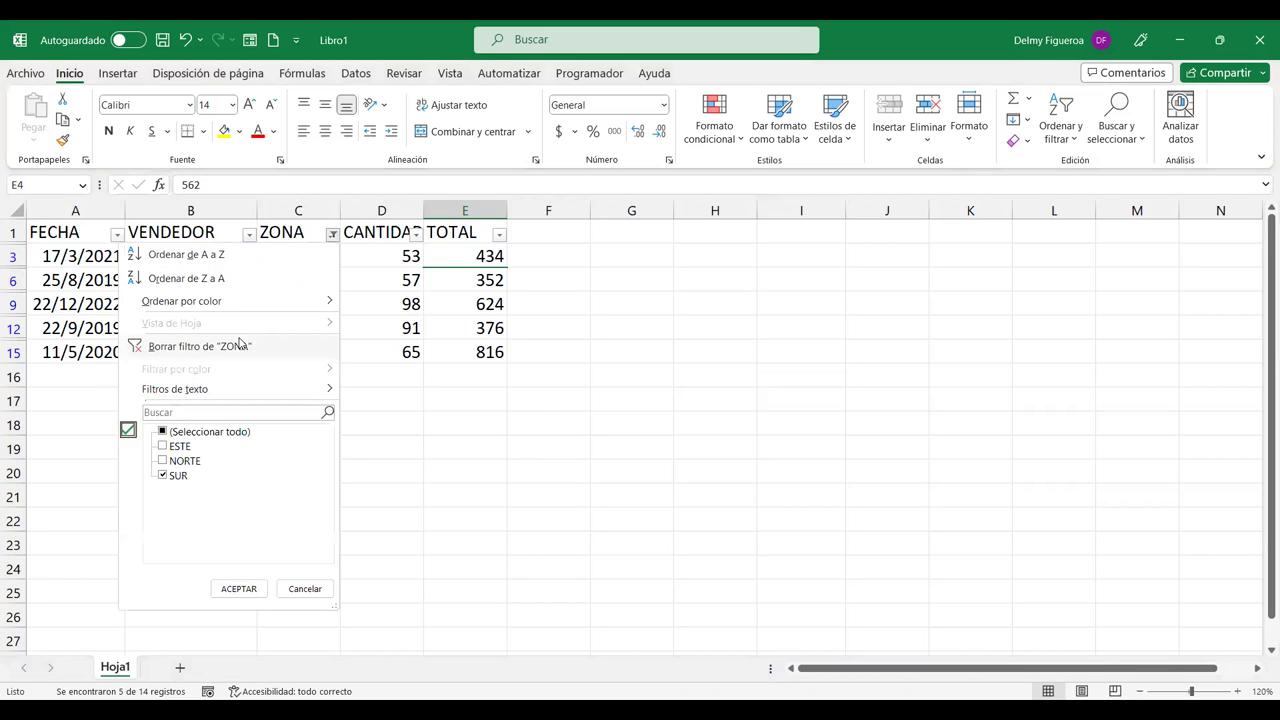
left_click(240, 345)
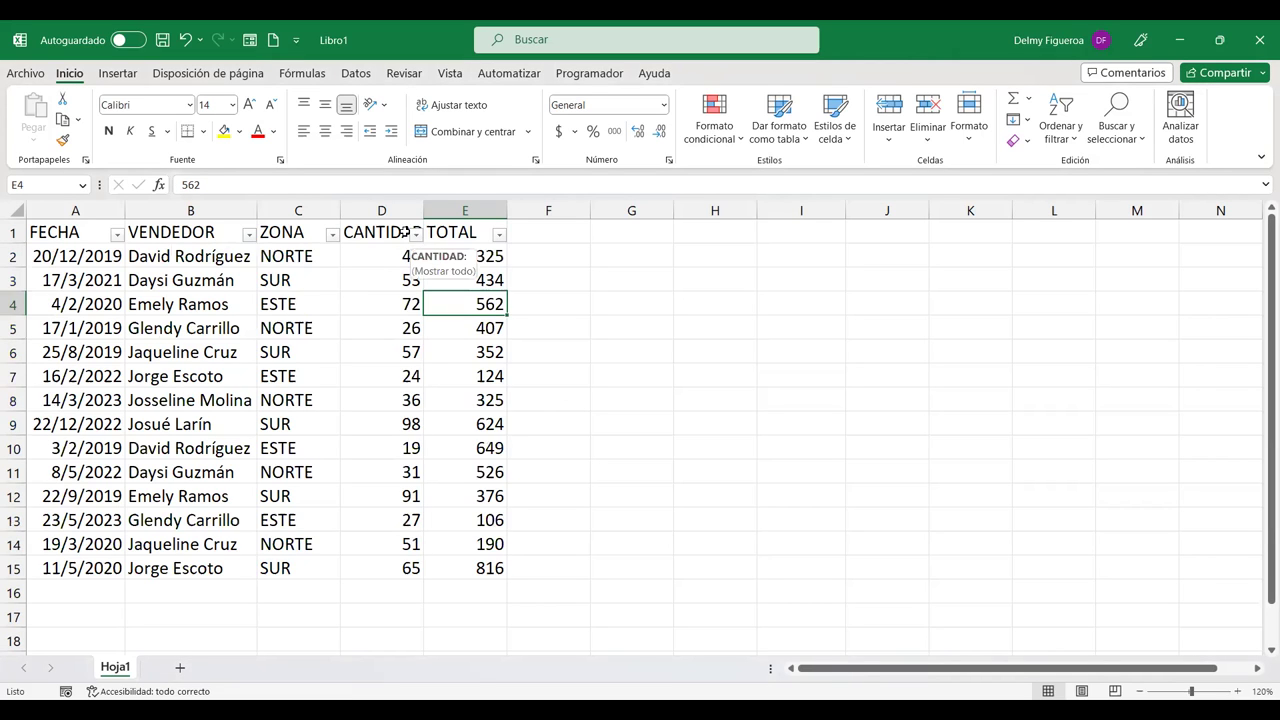
Step: Select the CANTIDAD header, then cells B2:C2 and D2
left_click(403, 232)
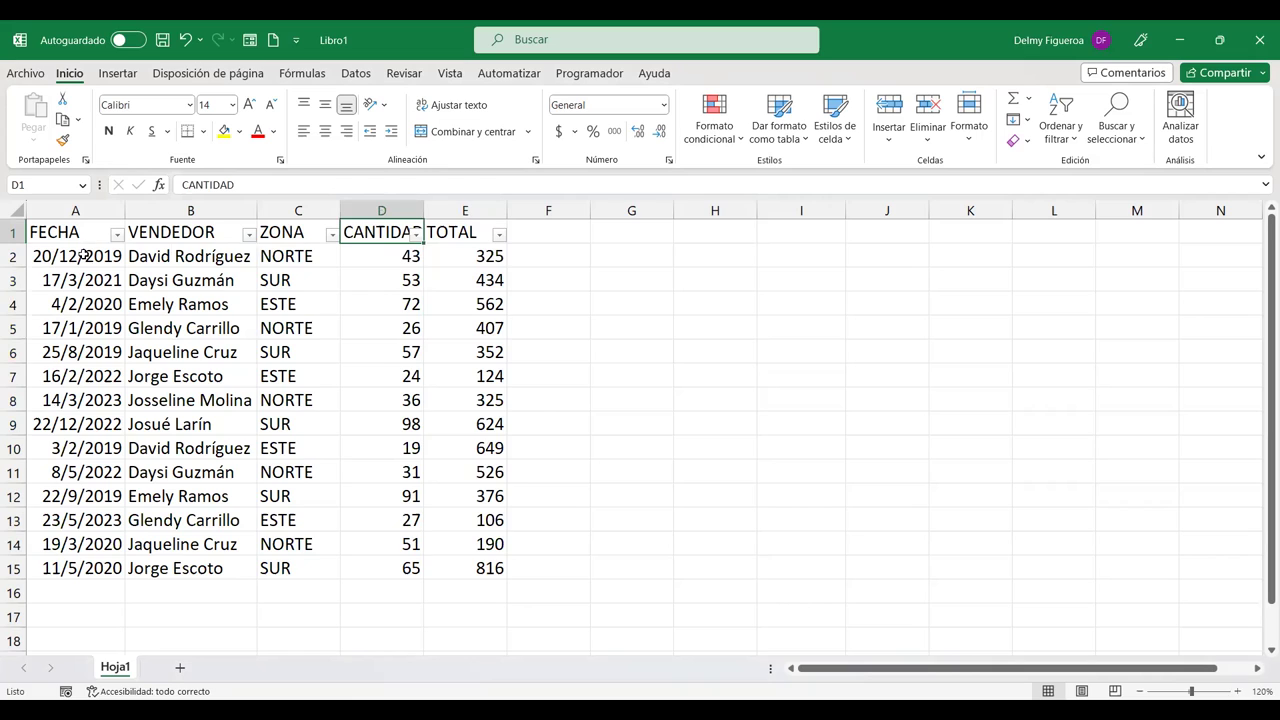
left_click(85, 255)
left_click_drag(182, 257, 318, 257)
left_click(390, 255)
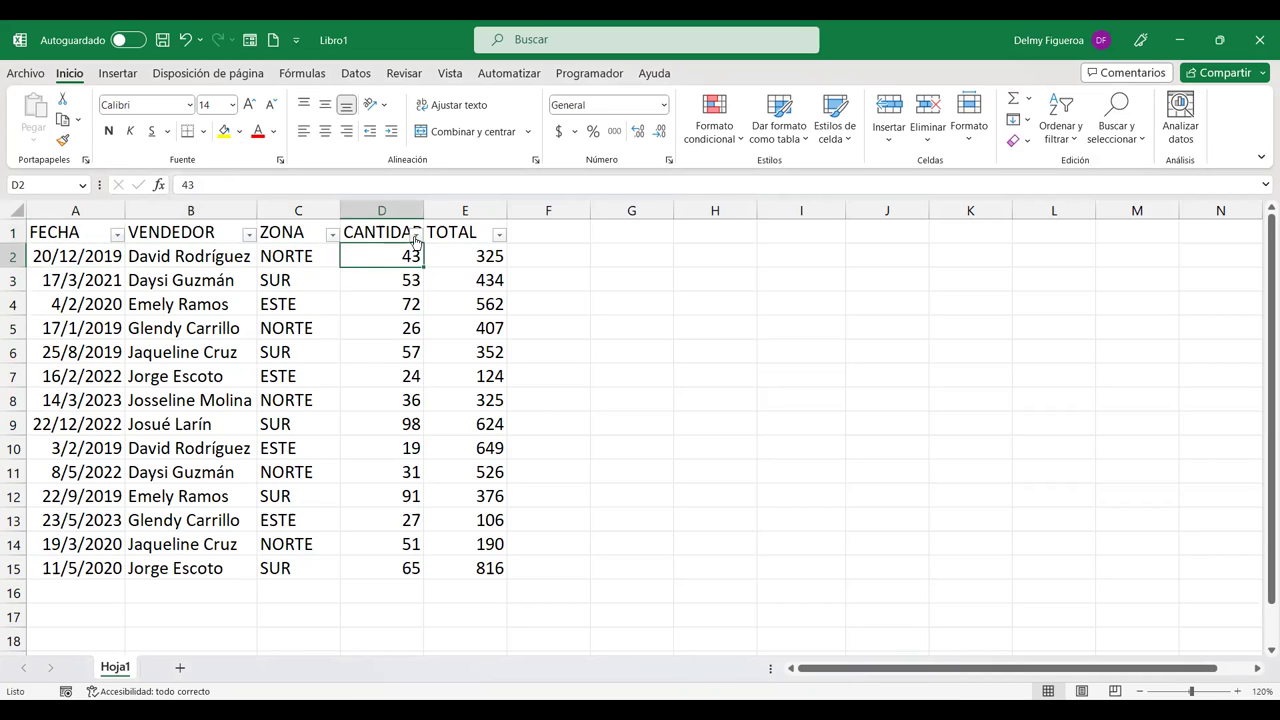
Step: Filter CANTIDAD to values greater than 20 and less than 90, leaving 11 of 14 rows
left_click(416, 233)
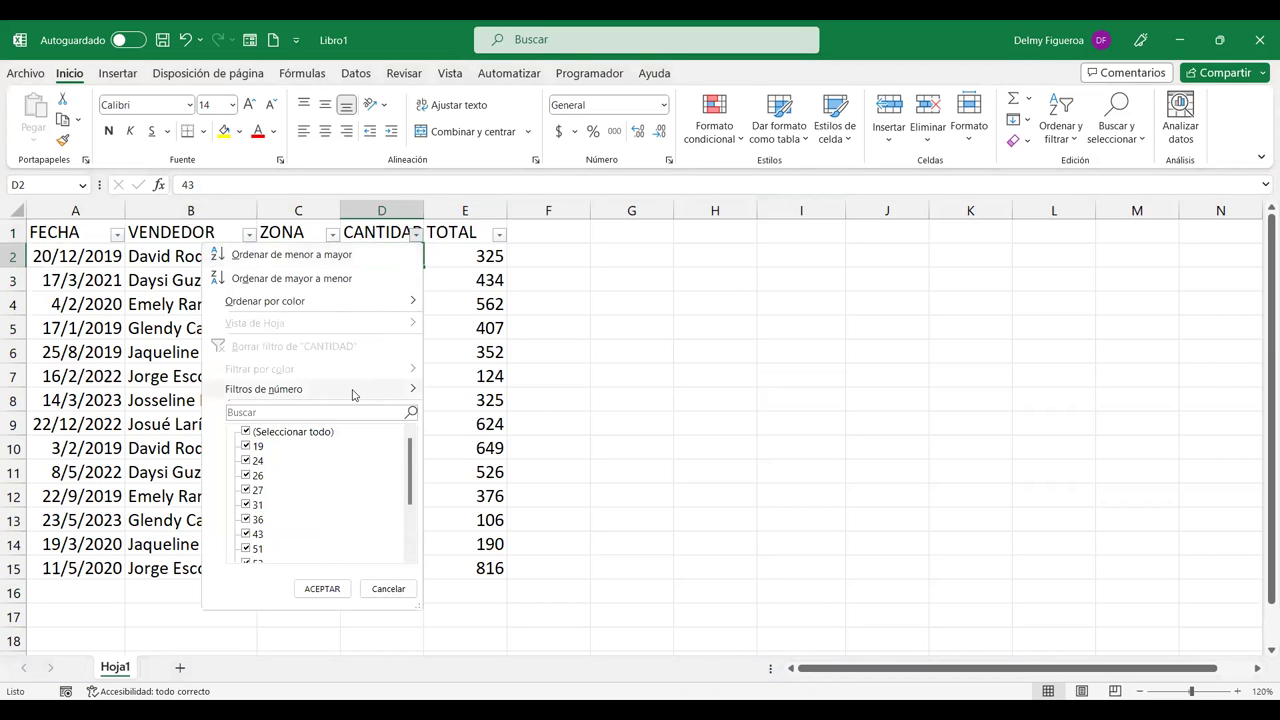
mouse_move(352, 394)
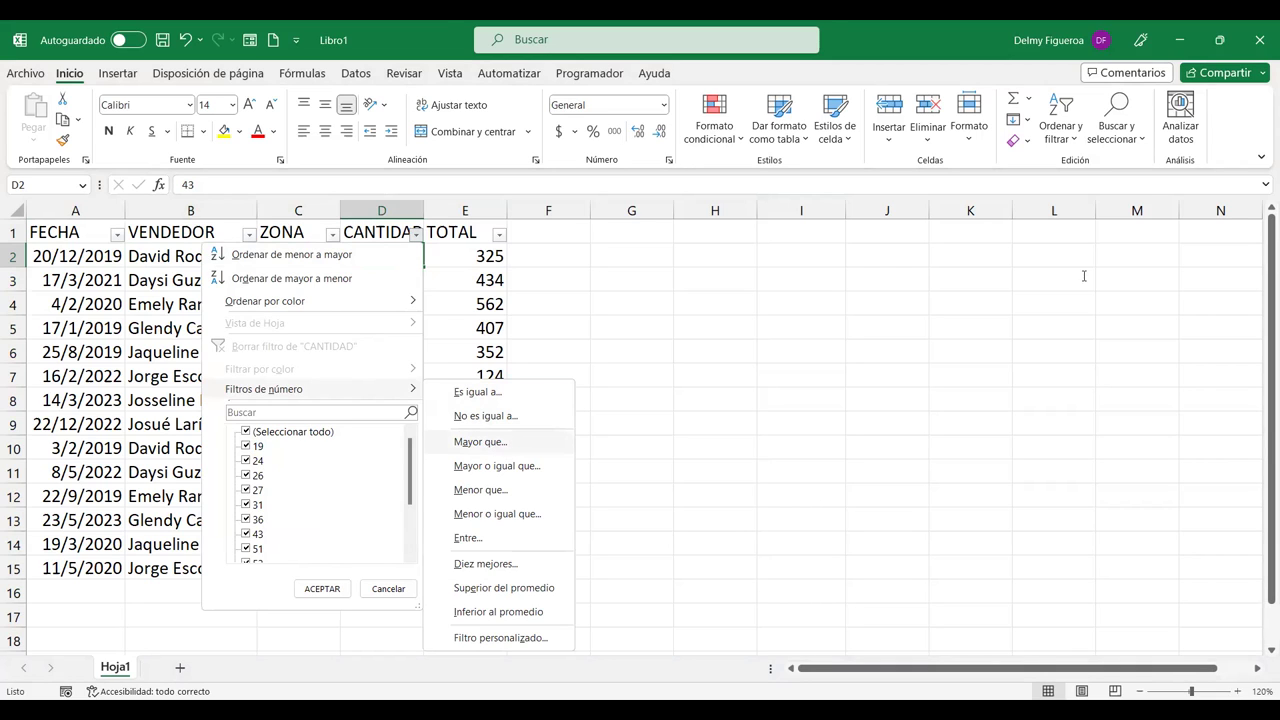
left_click(480, 441)
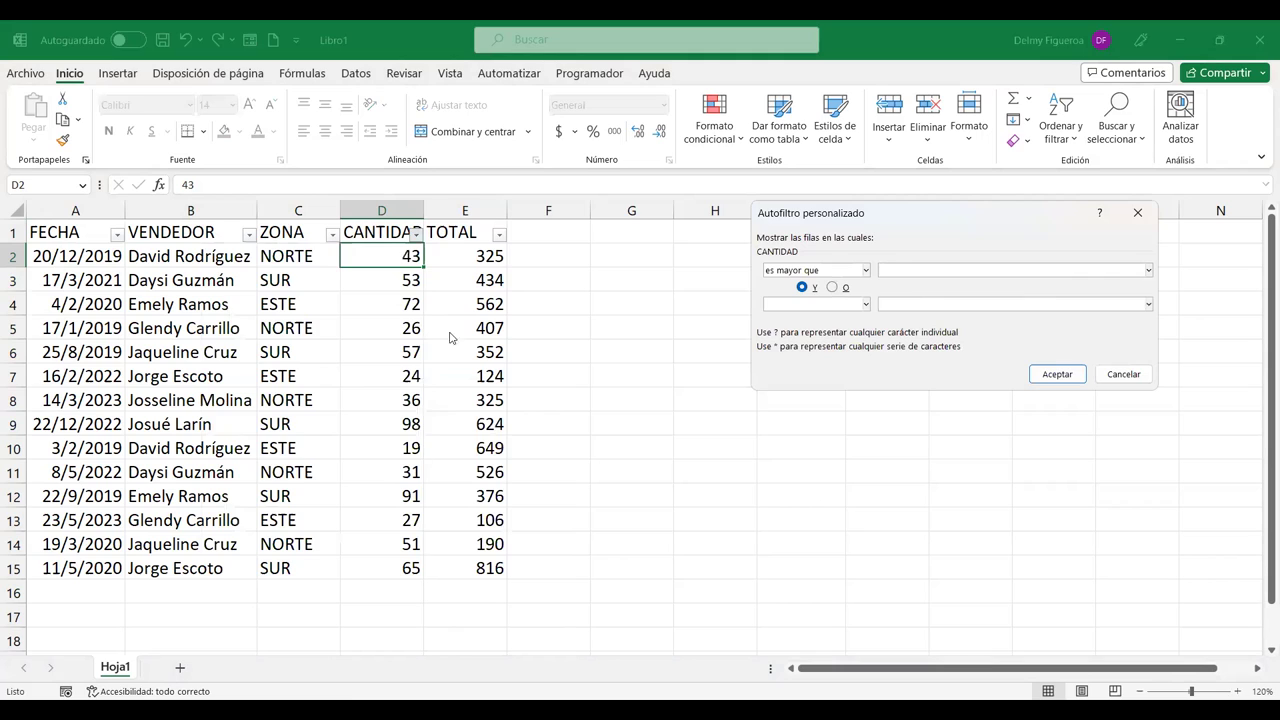
type("90")
key("Down")
key("Down")
key("Down")
key("Down")
key("Down")
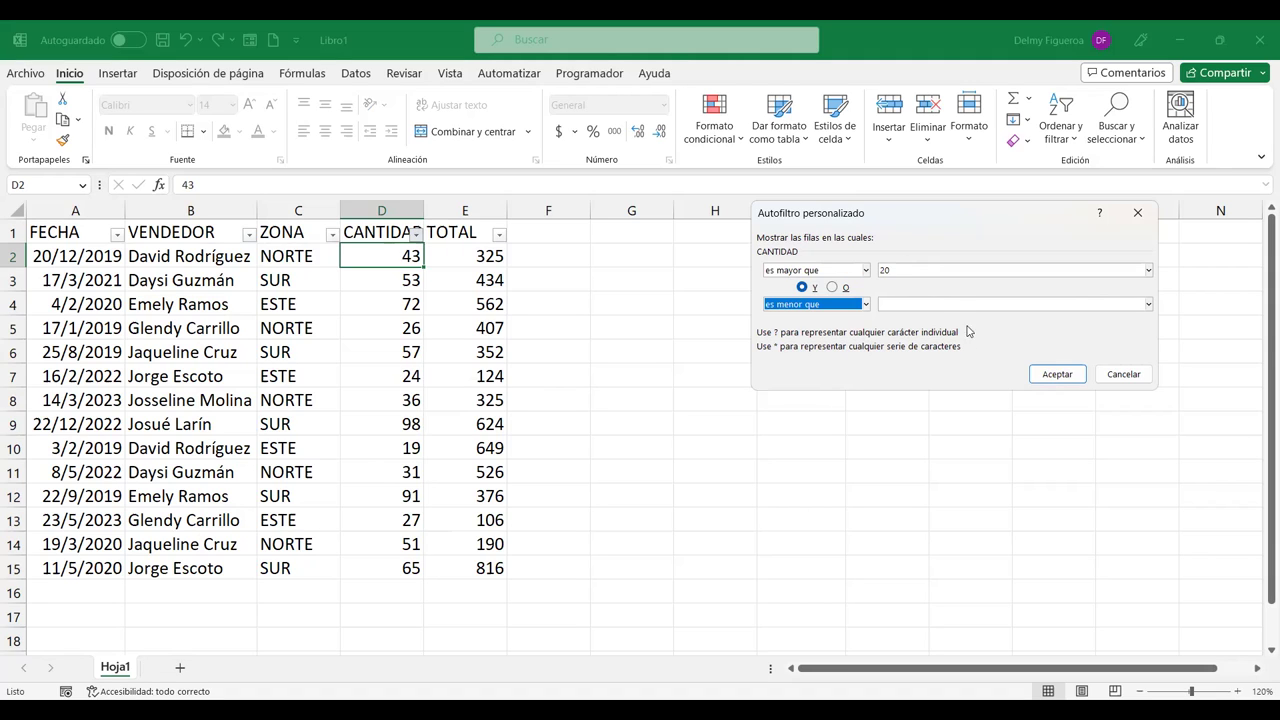
left_click(958, 303)
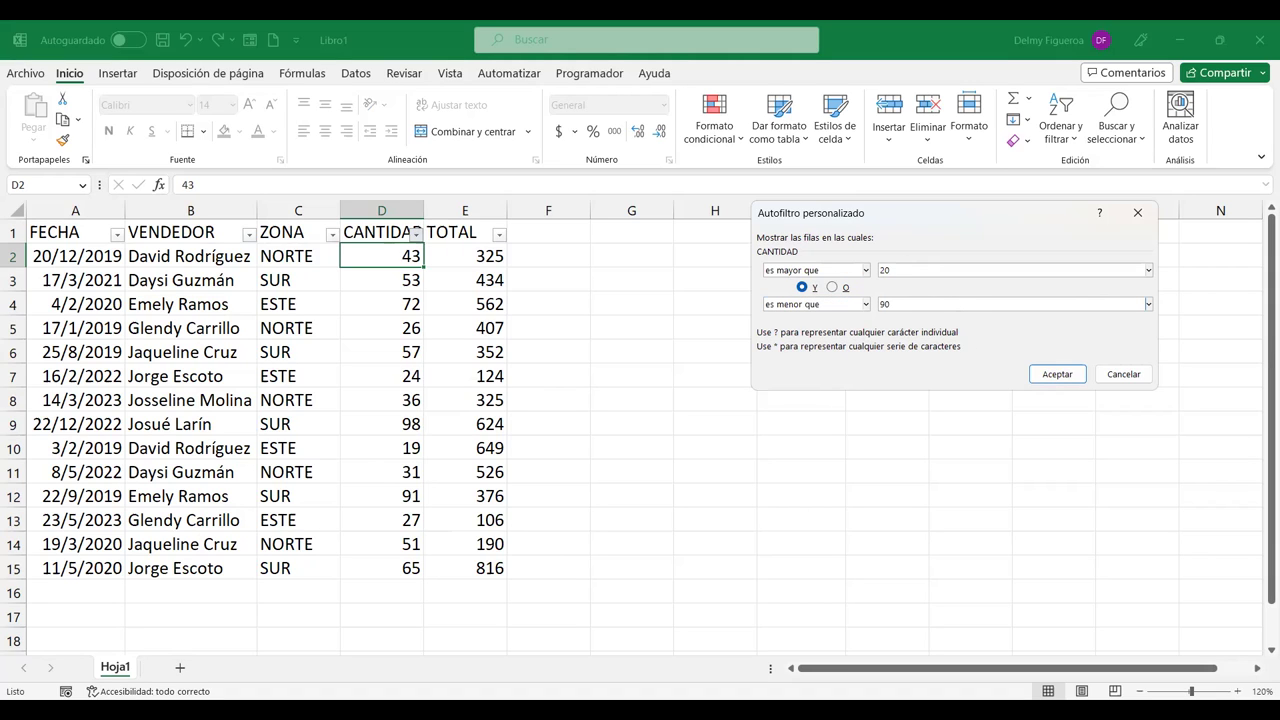
left_click(1070, 379)
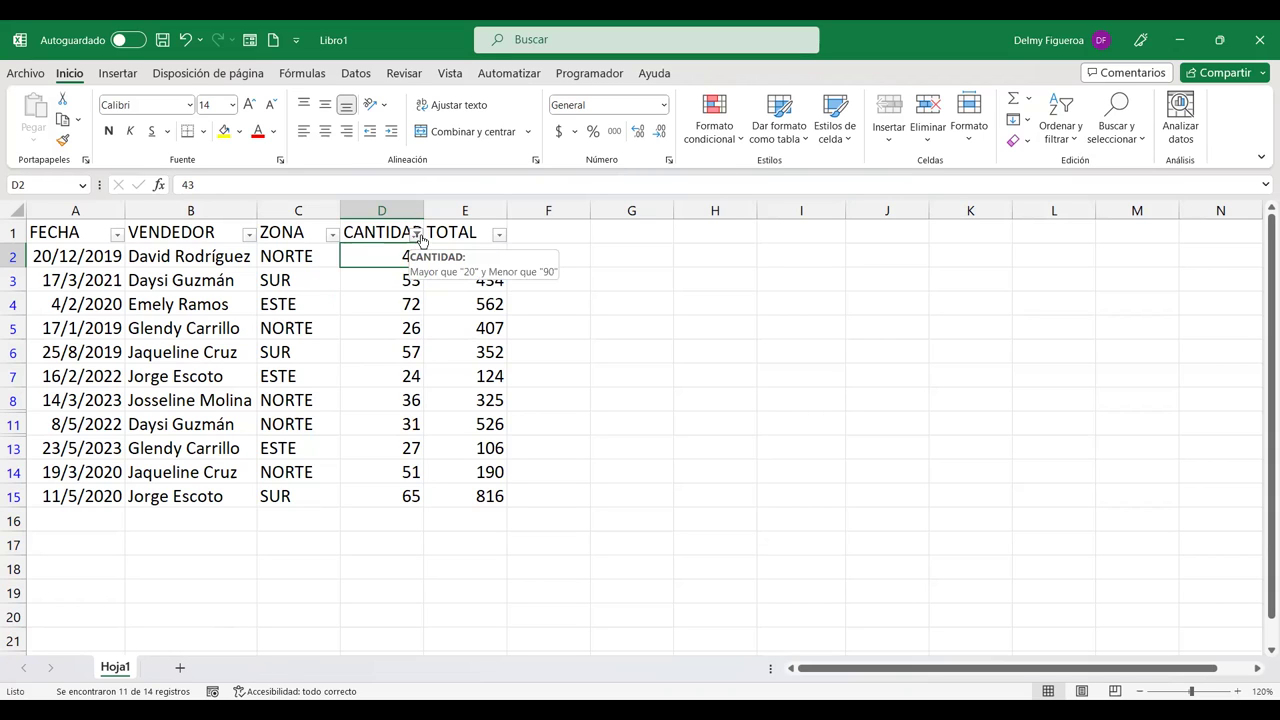
Step: Clear the CANTIDAD filter, then apply a custom filter: ≥ 20 OR ≤ 90
left_click(417, 234)
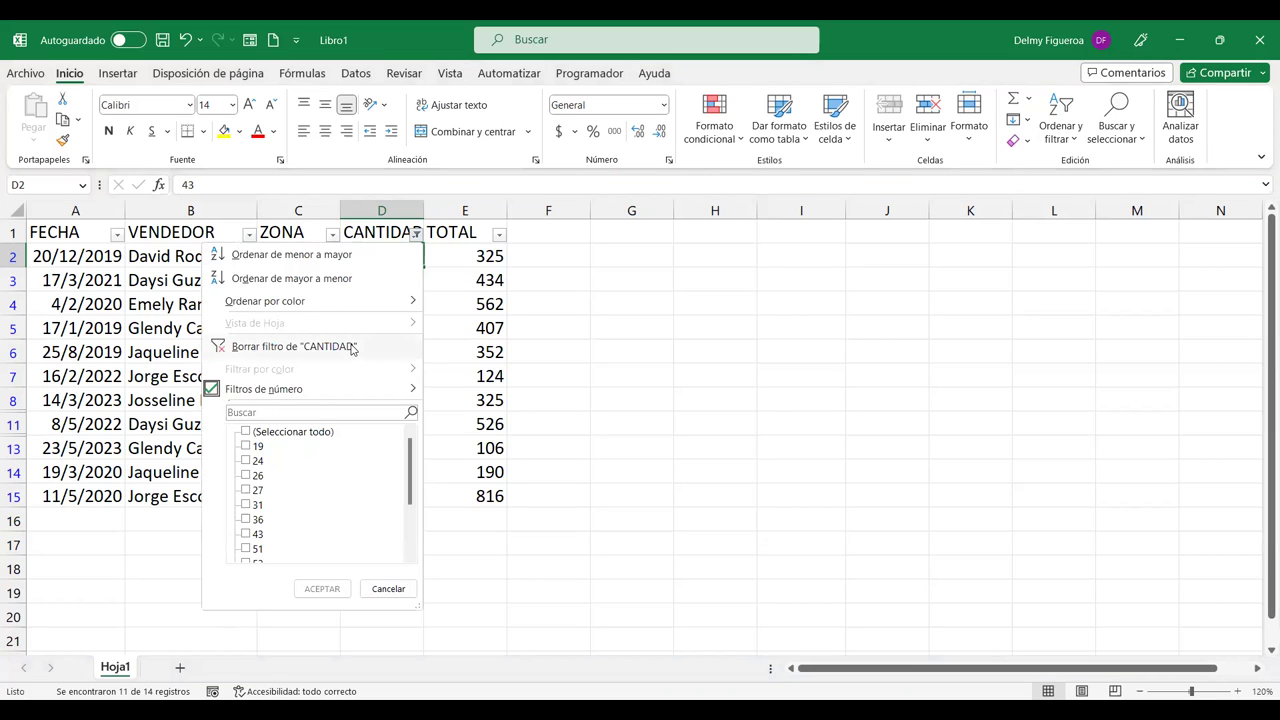
left_click(349, 345)
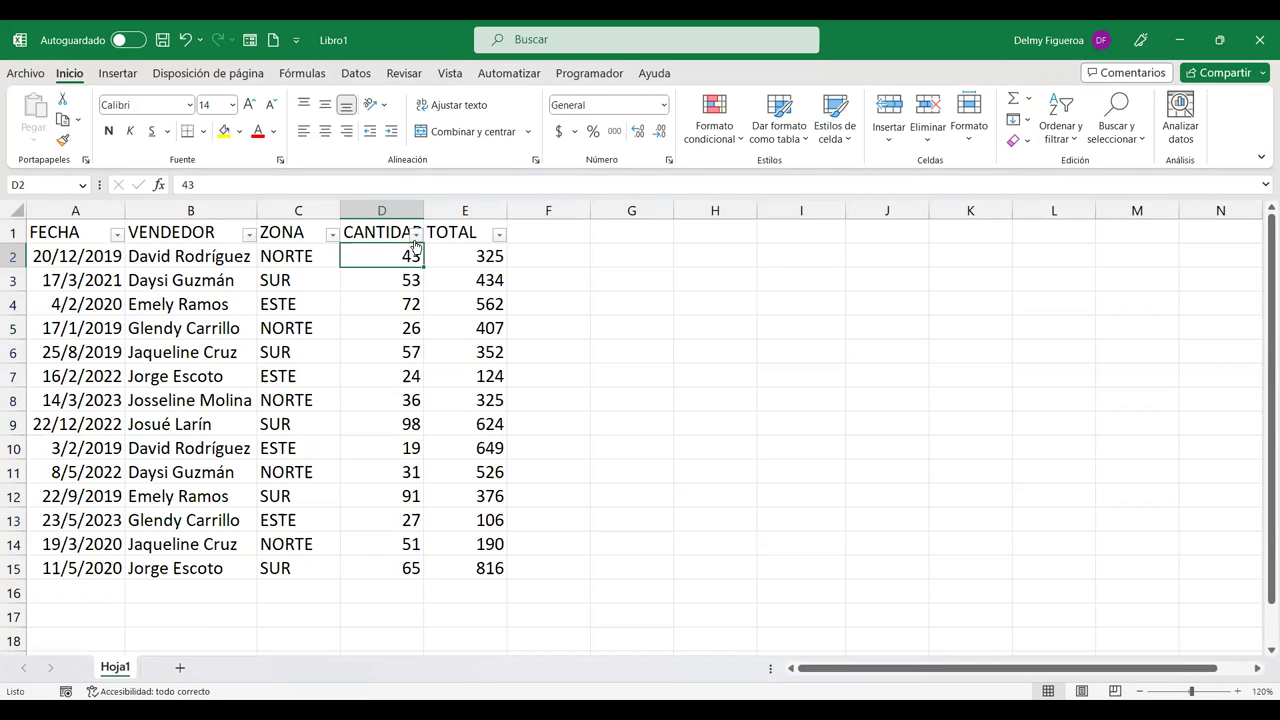
left_click(416, 234)
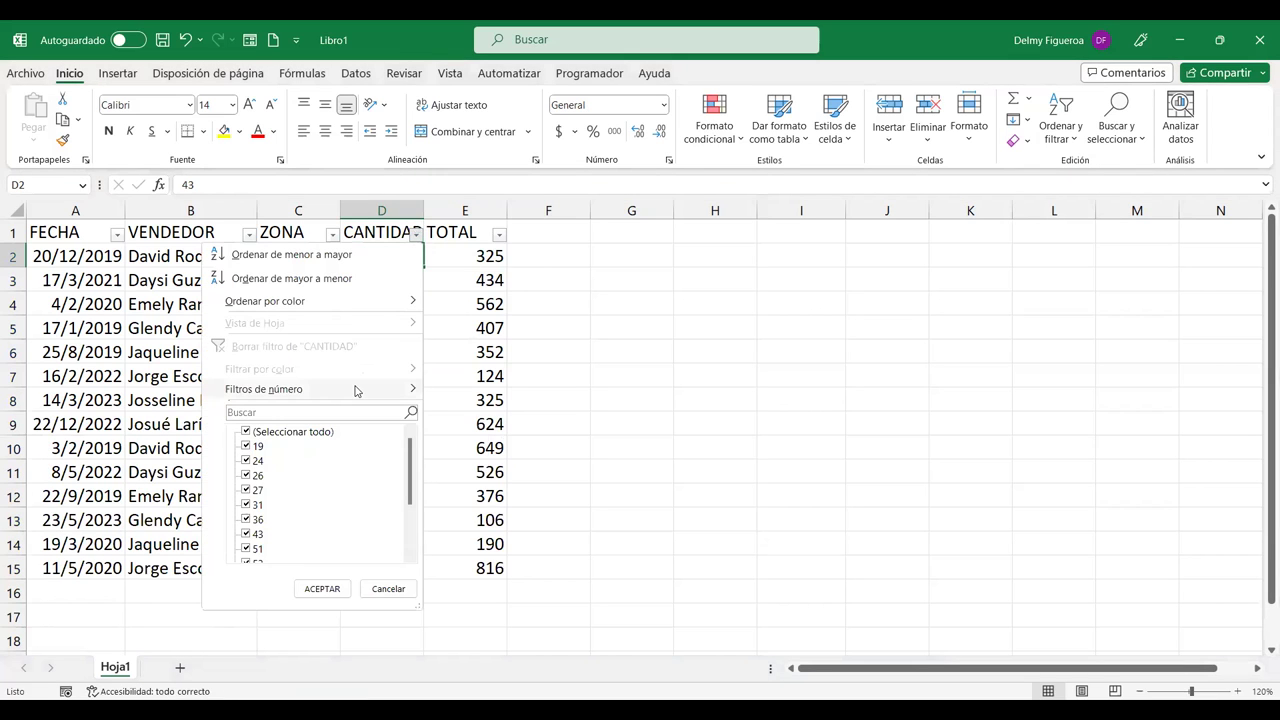
mouse_move(300, 389)
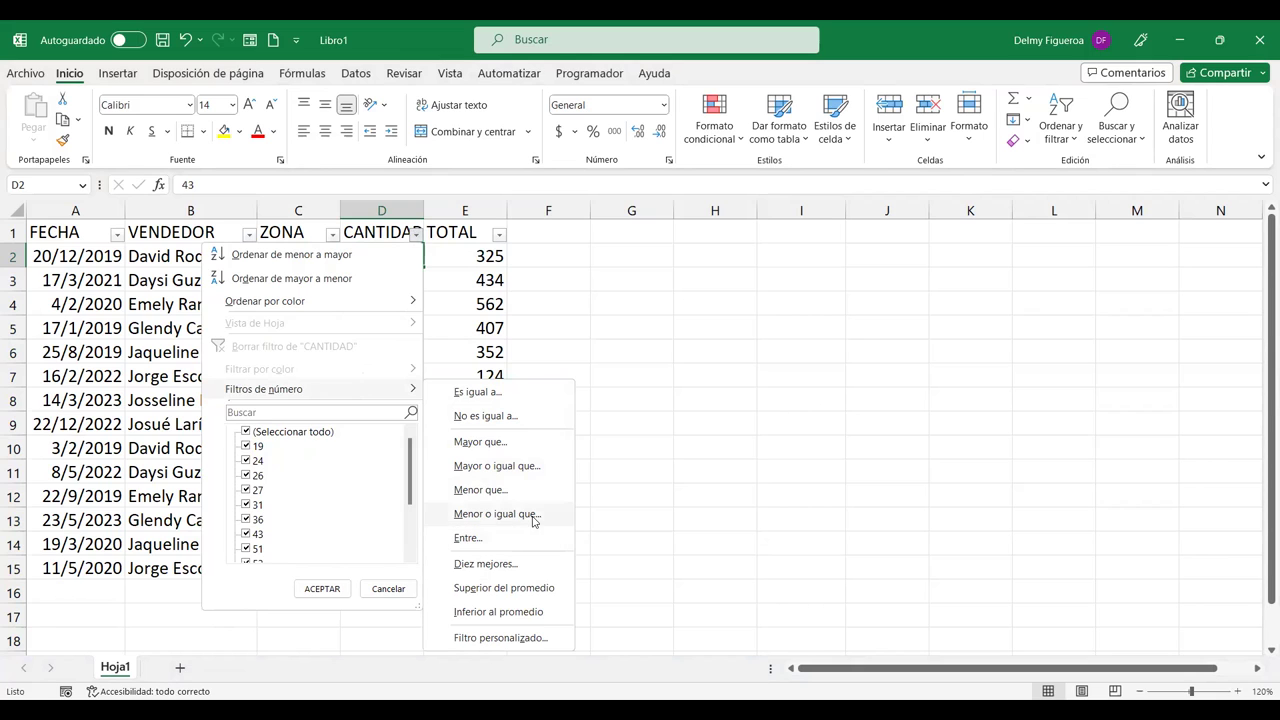
left_click(509, 546)
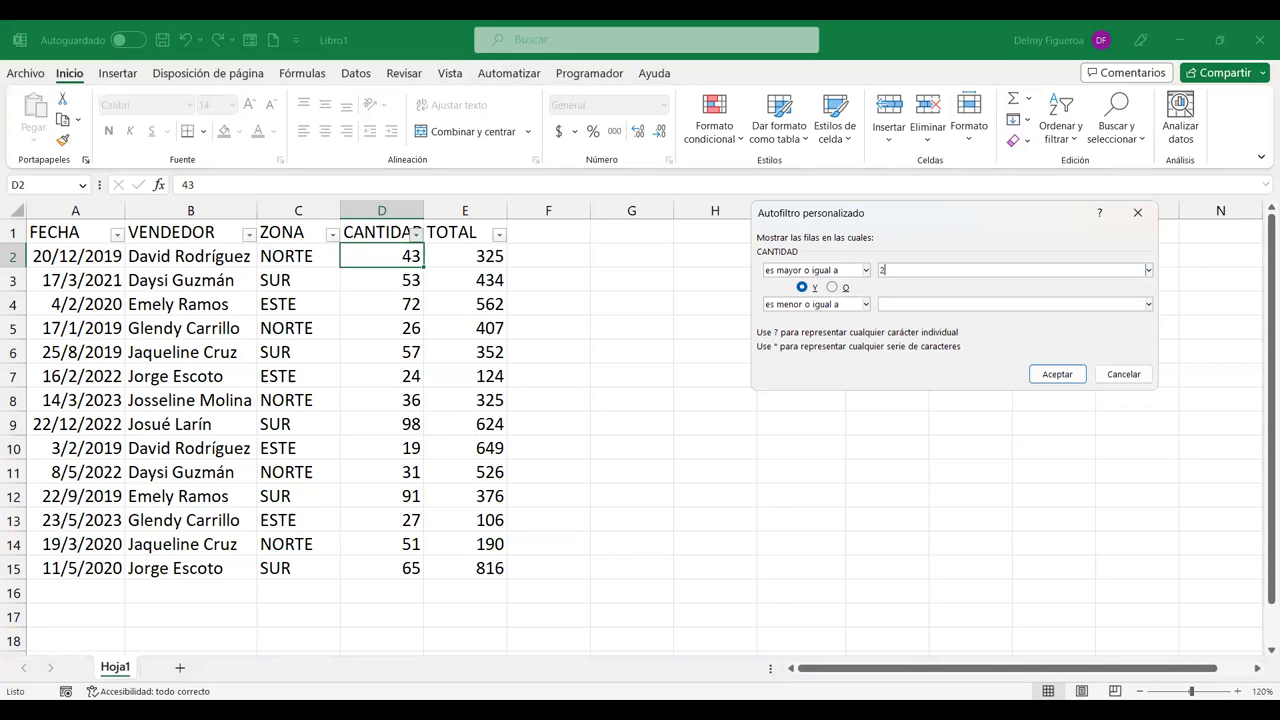
left_click(832, 287)
left_click(928, 304)
type("90")
left_click(1057, 374)
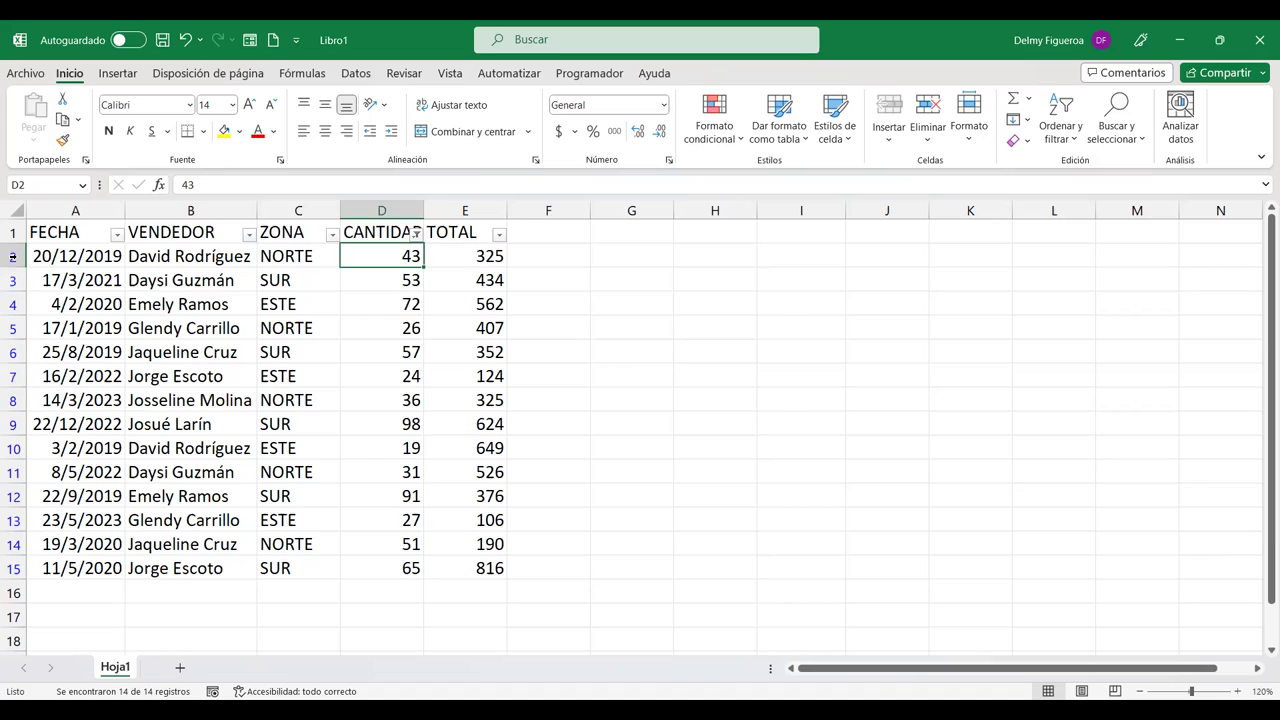
left_click(415, 233)
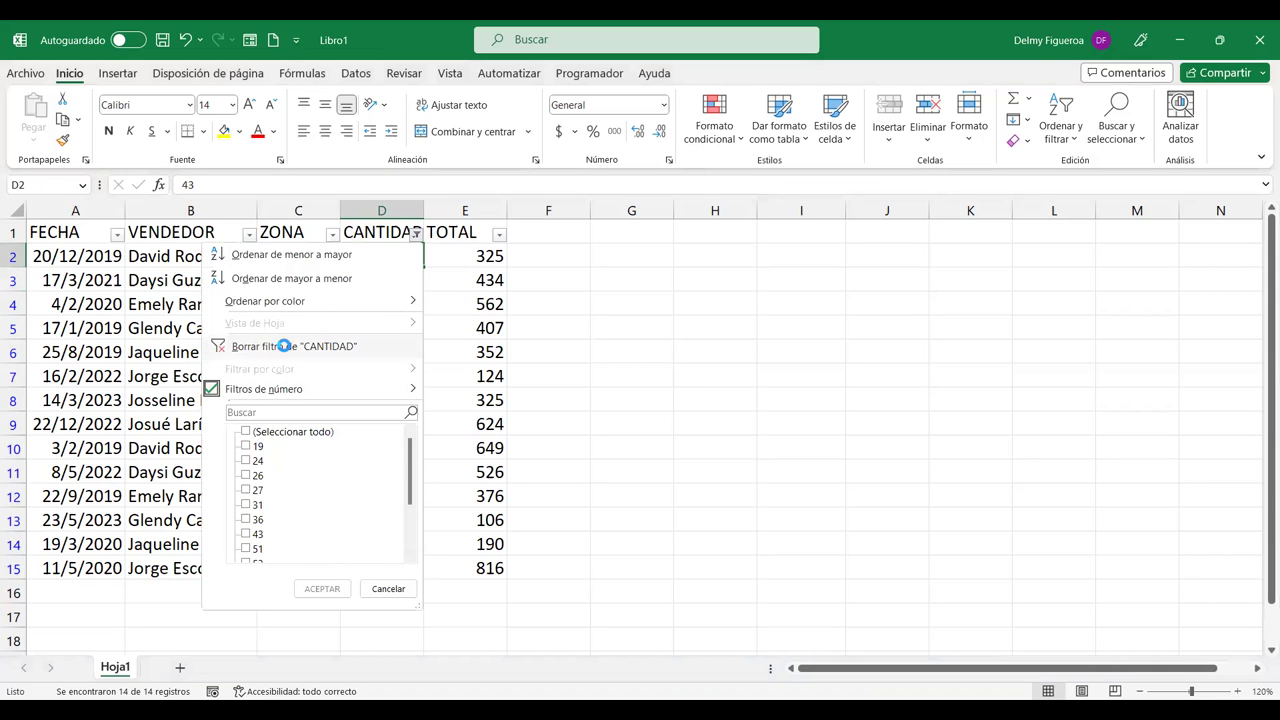
Step: Clear the CANTIDAD filter and apply a below-average filter on TOTAL, showing 8 of 14 rows
left_click(290, 346)
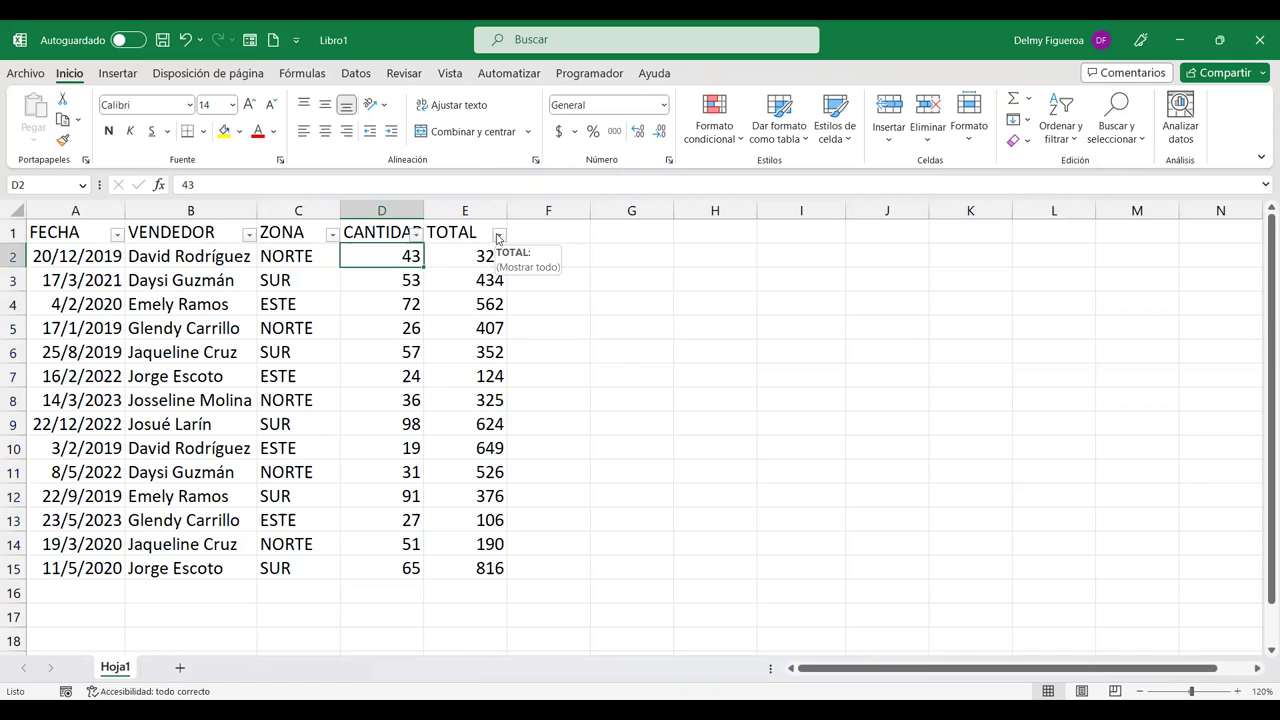
left_click(498, 236)
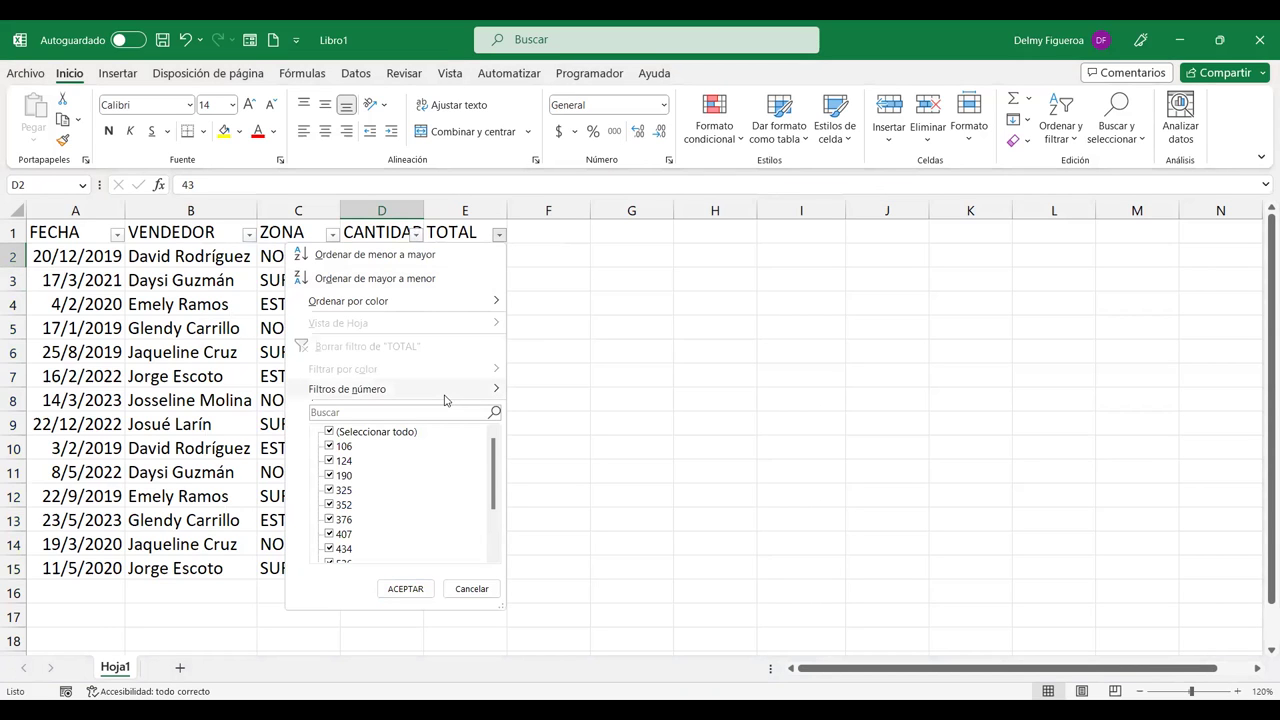
mouse_move(445, 393)
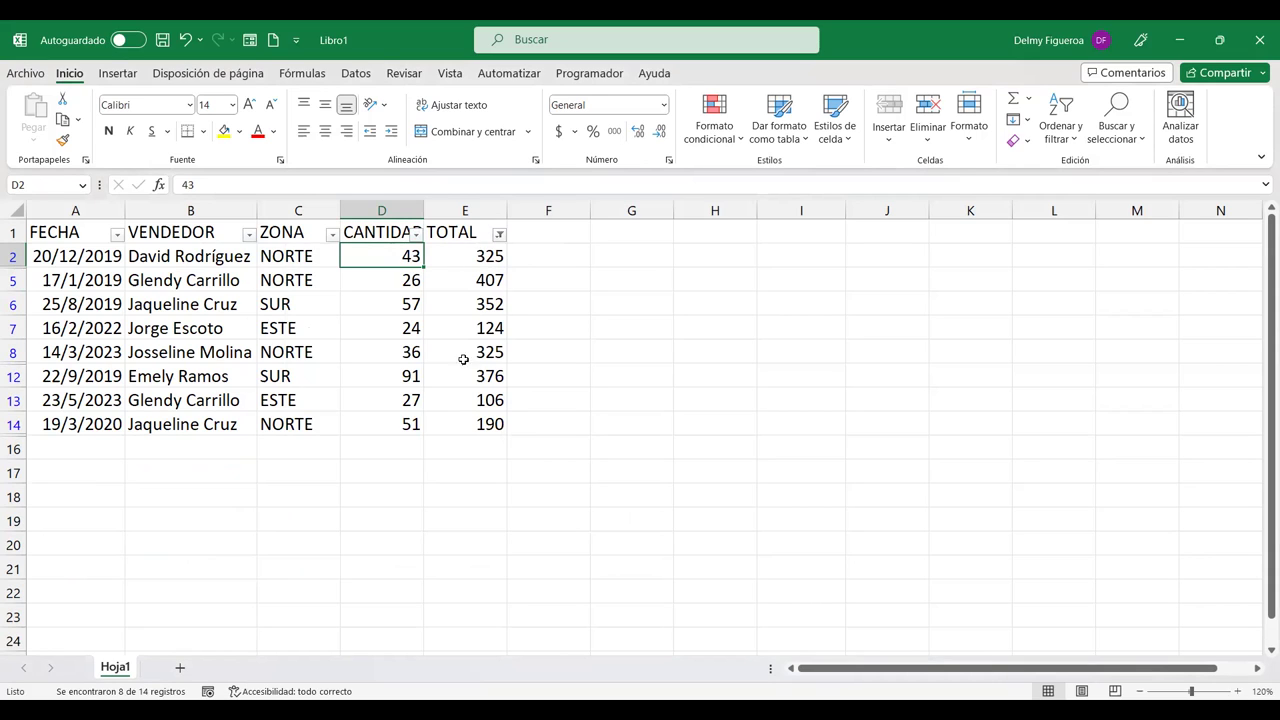
left_click(500, 236)
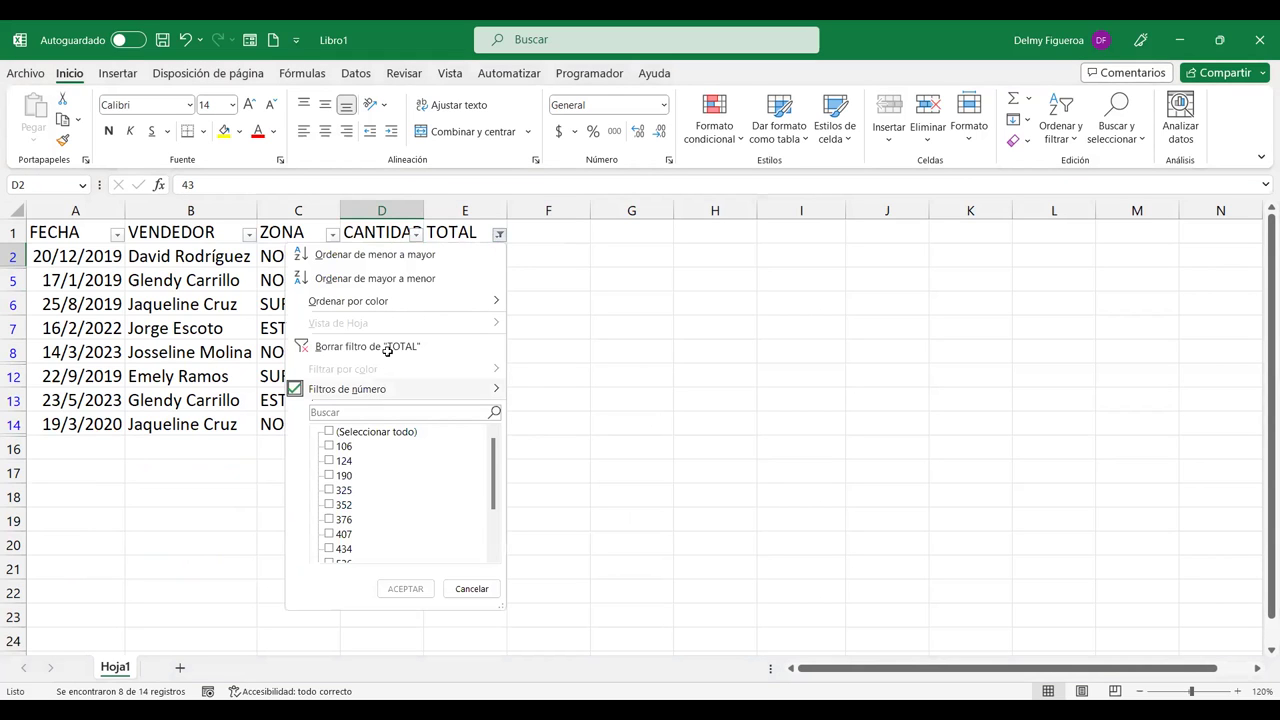
Step: Clear the TOTAL filter to show all 14 rows, then cancel the custom filter dialog
left_click(387, 349)
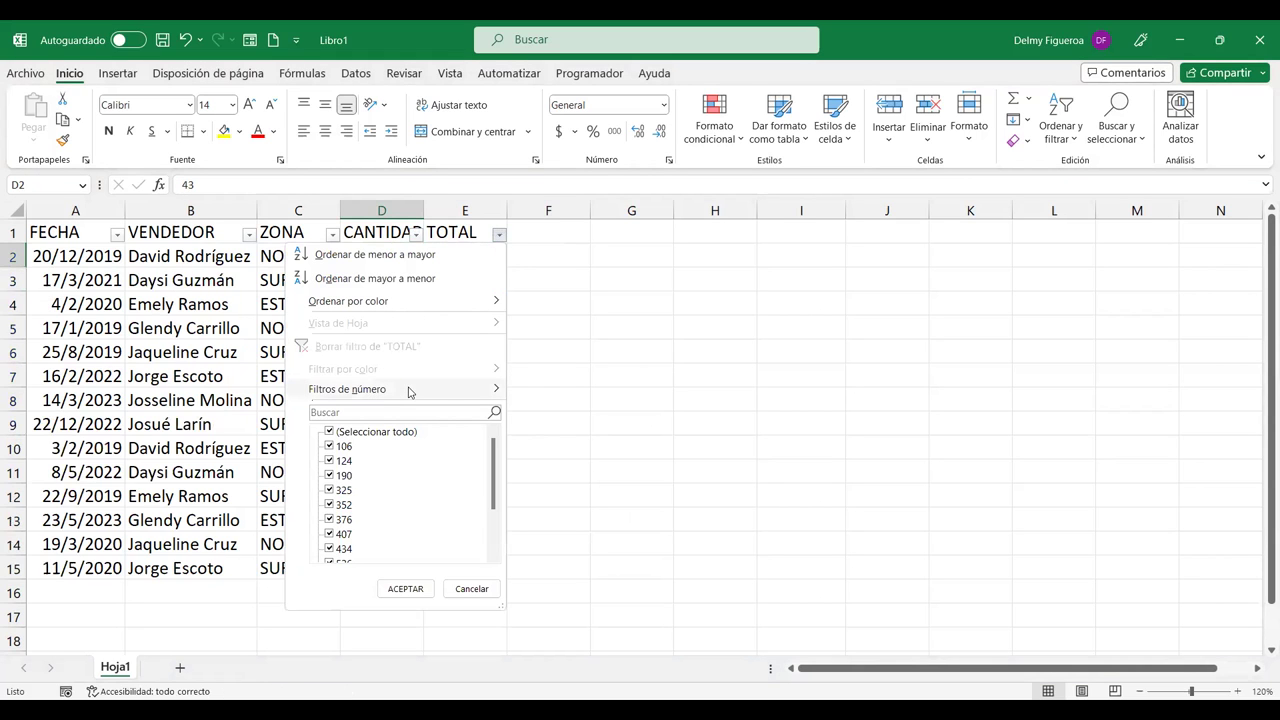
left_click(438, 398)
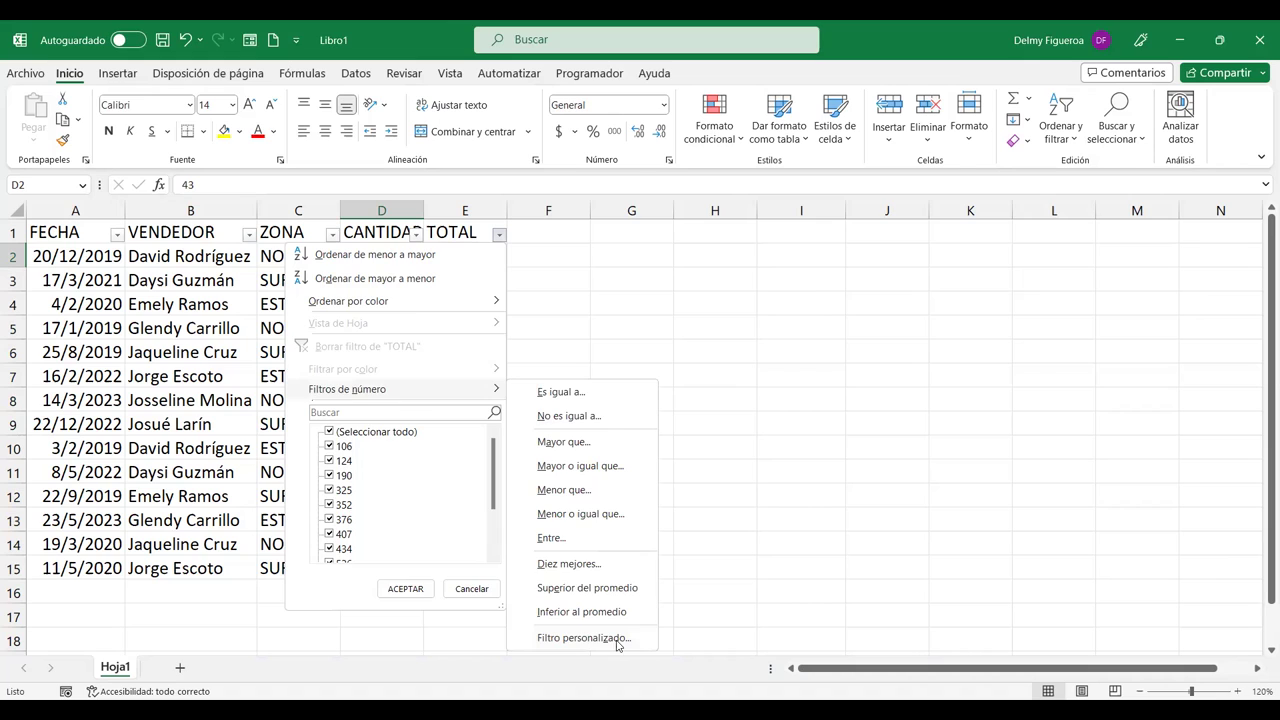
left_click(616, 640)
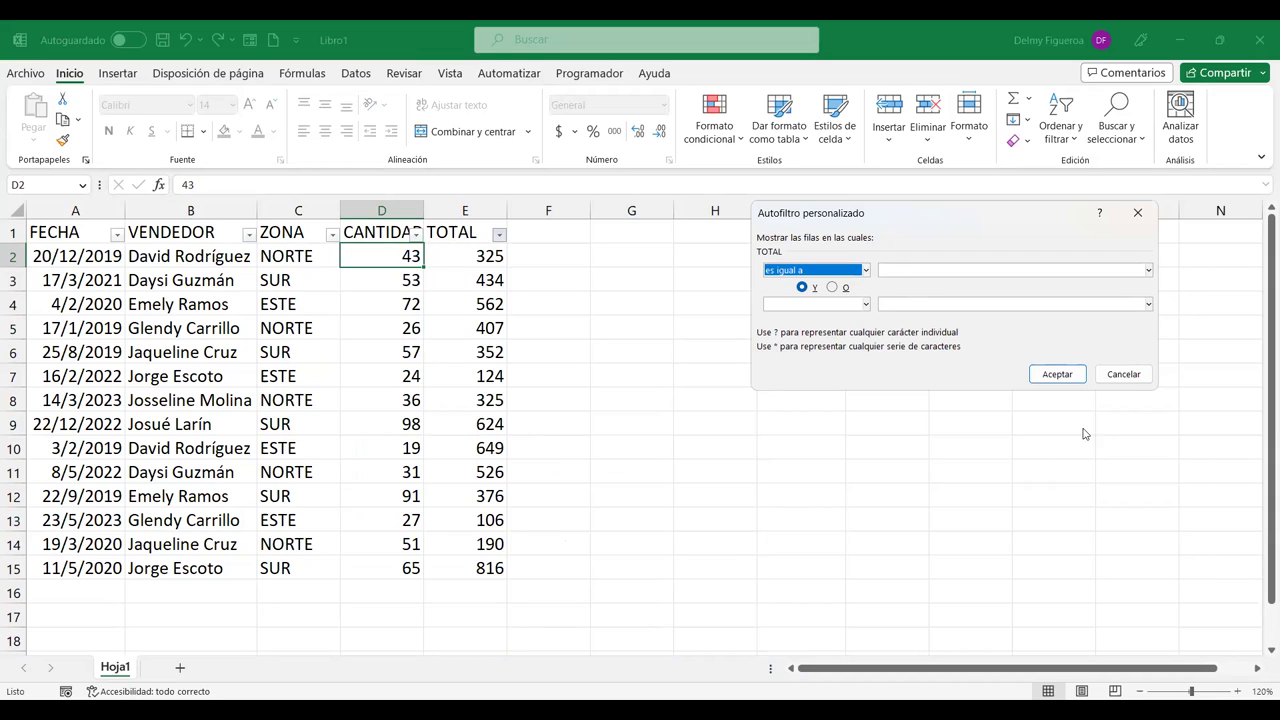
left_click(1133, 376)
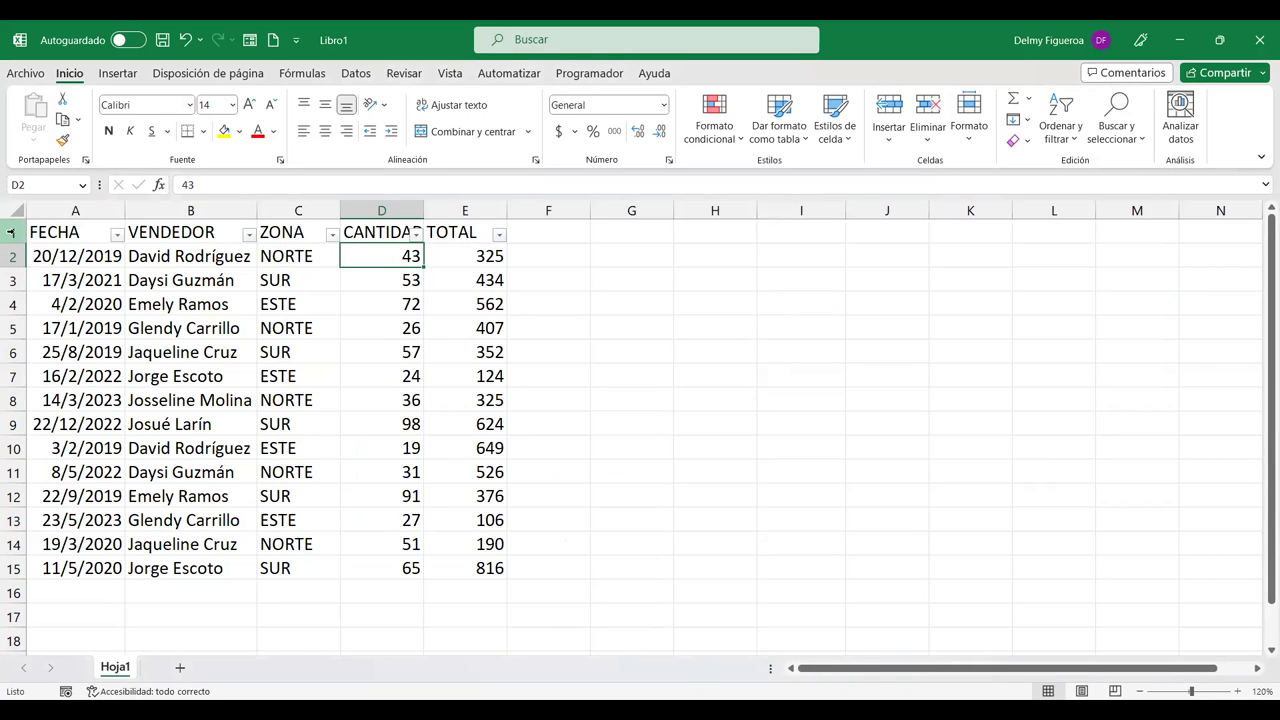
Step: Insert an empty row 1 above the table headers
left_click(10, 232)
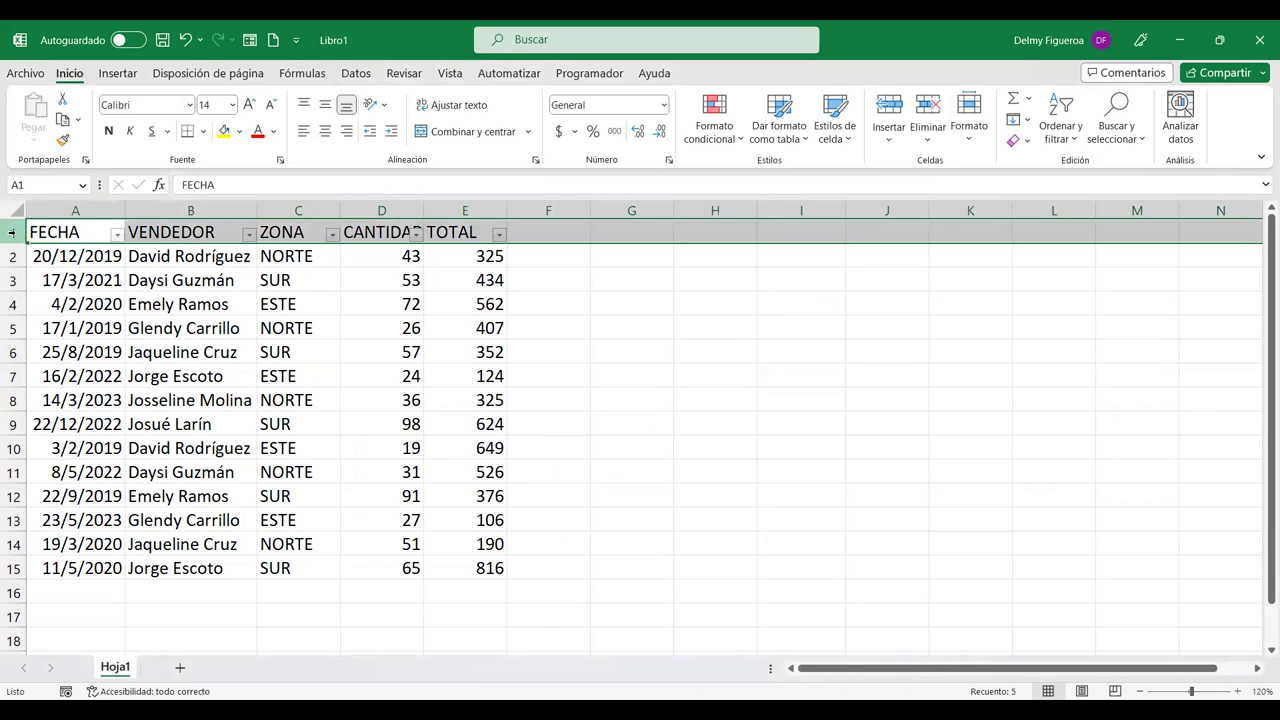
right_click(12, 232)
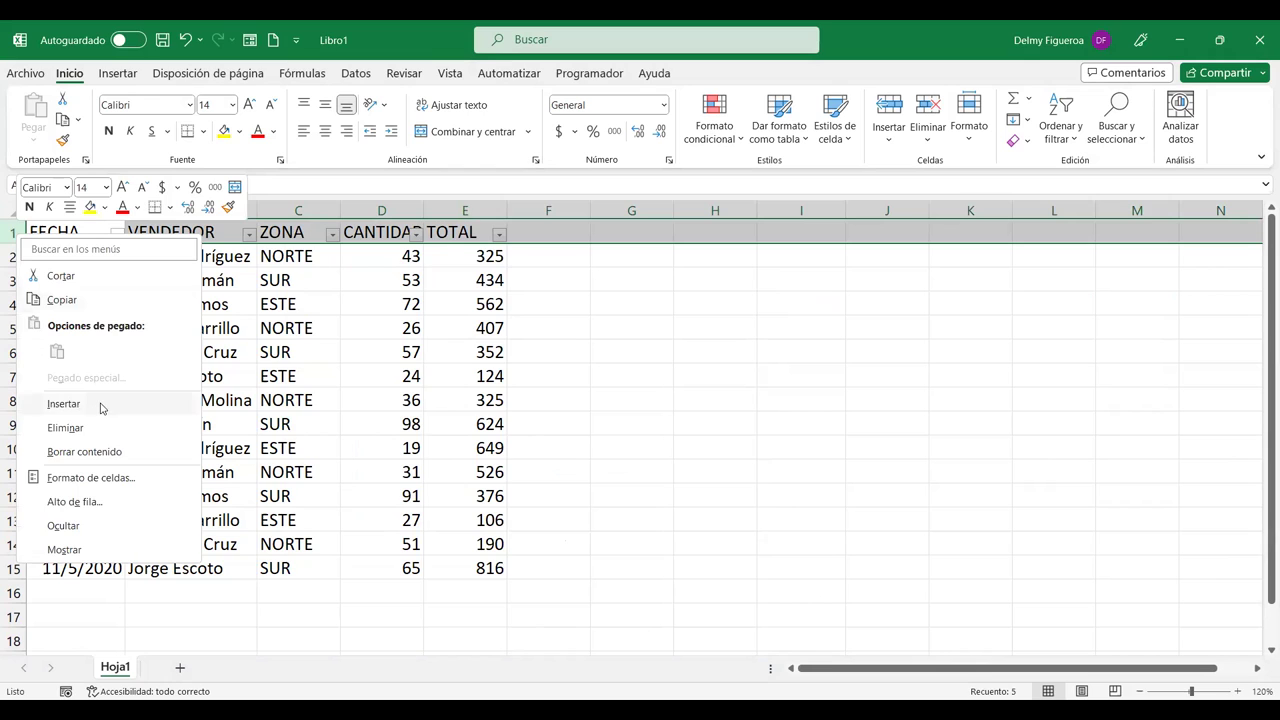
left_click(100, 405)
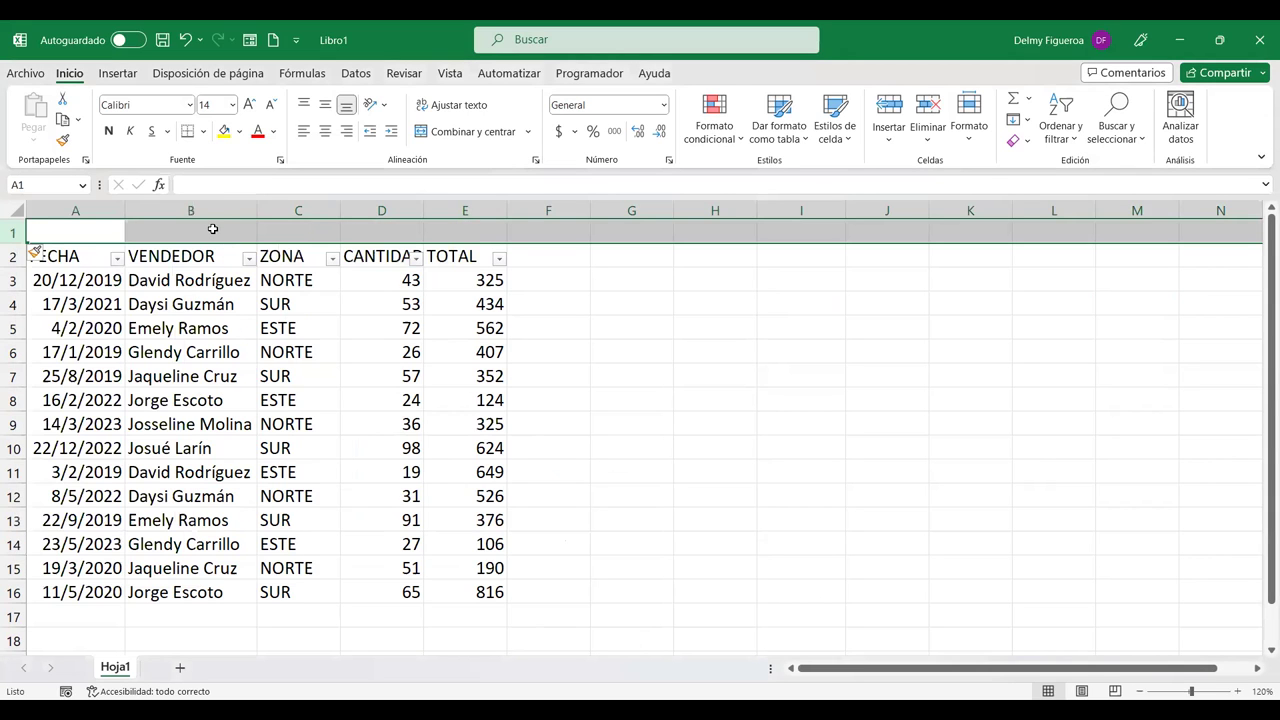
Step: Enter the first vendor's name in cell B1, accepting the AutoComplete suggestion
left_click(224, 234)
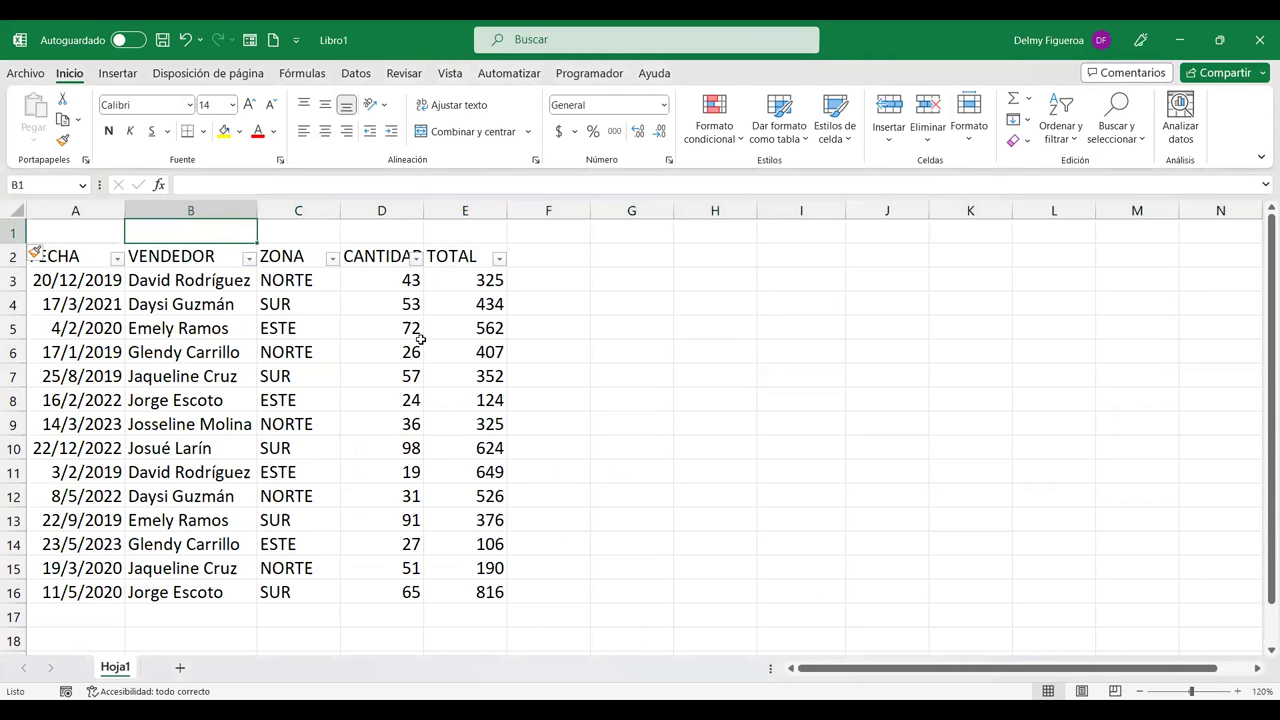
type("D")
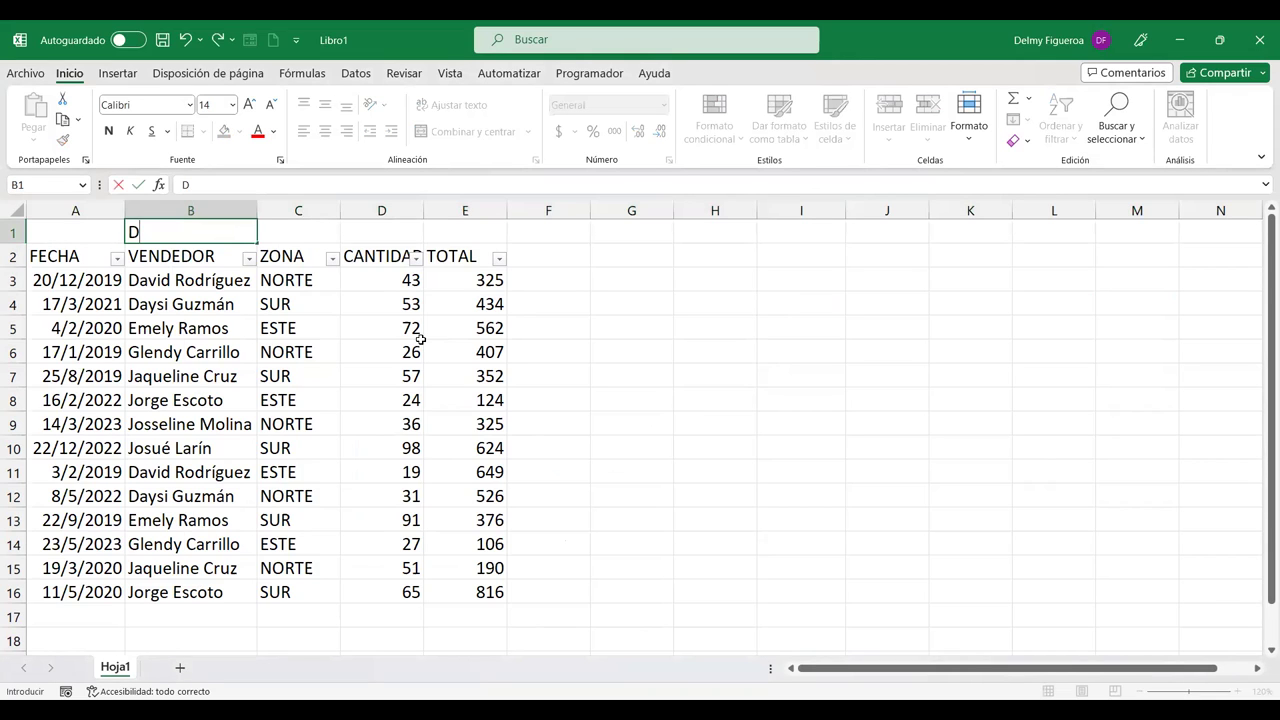
type("avid")
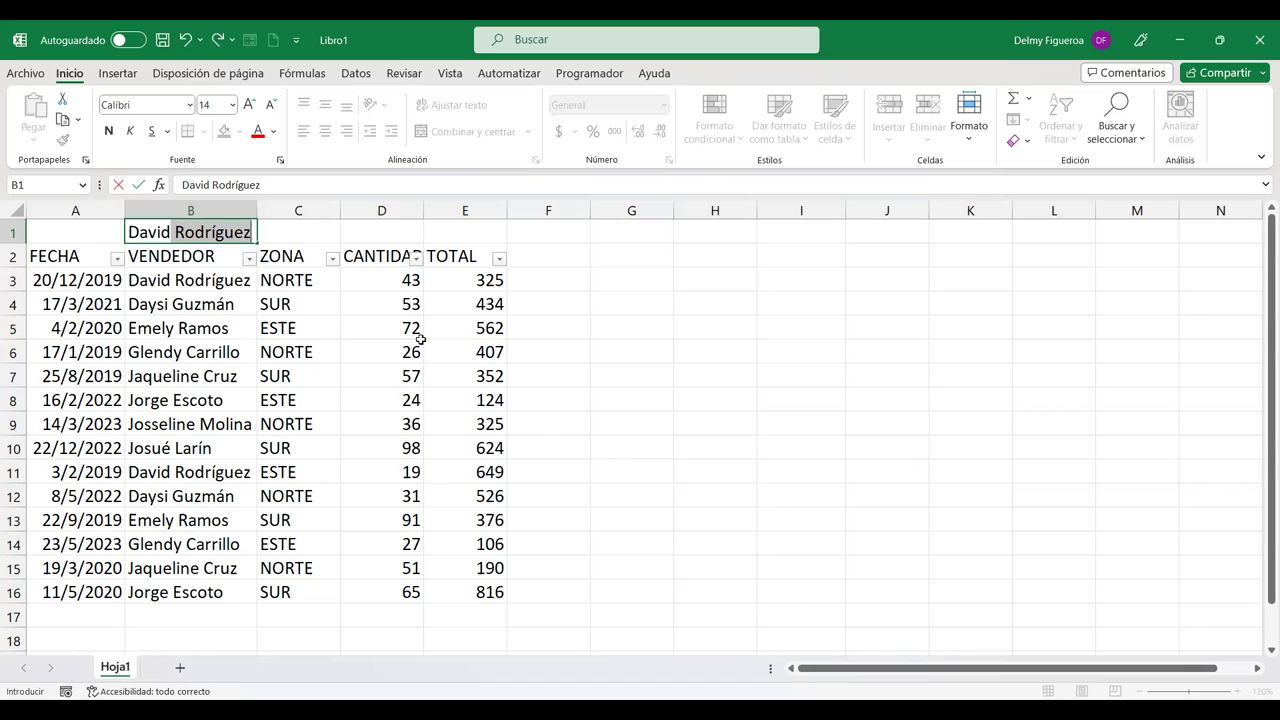
key("Return")
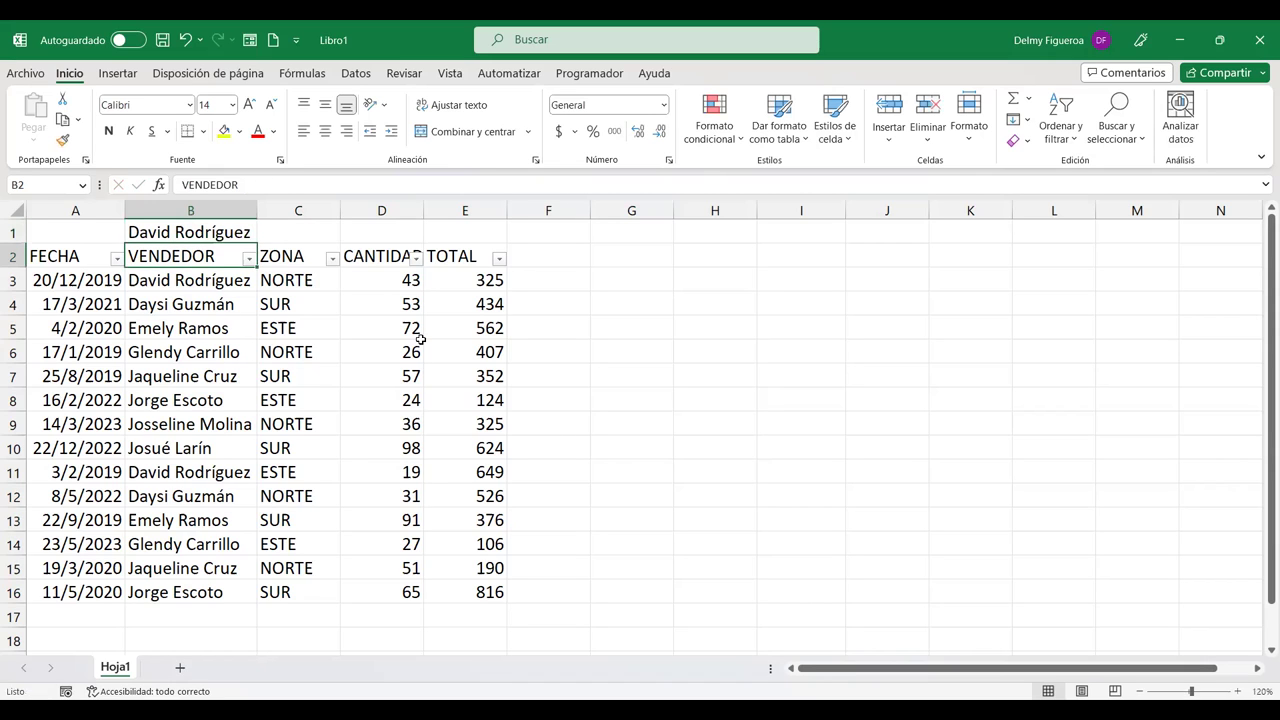
key("Up")
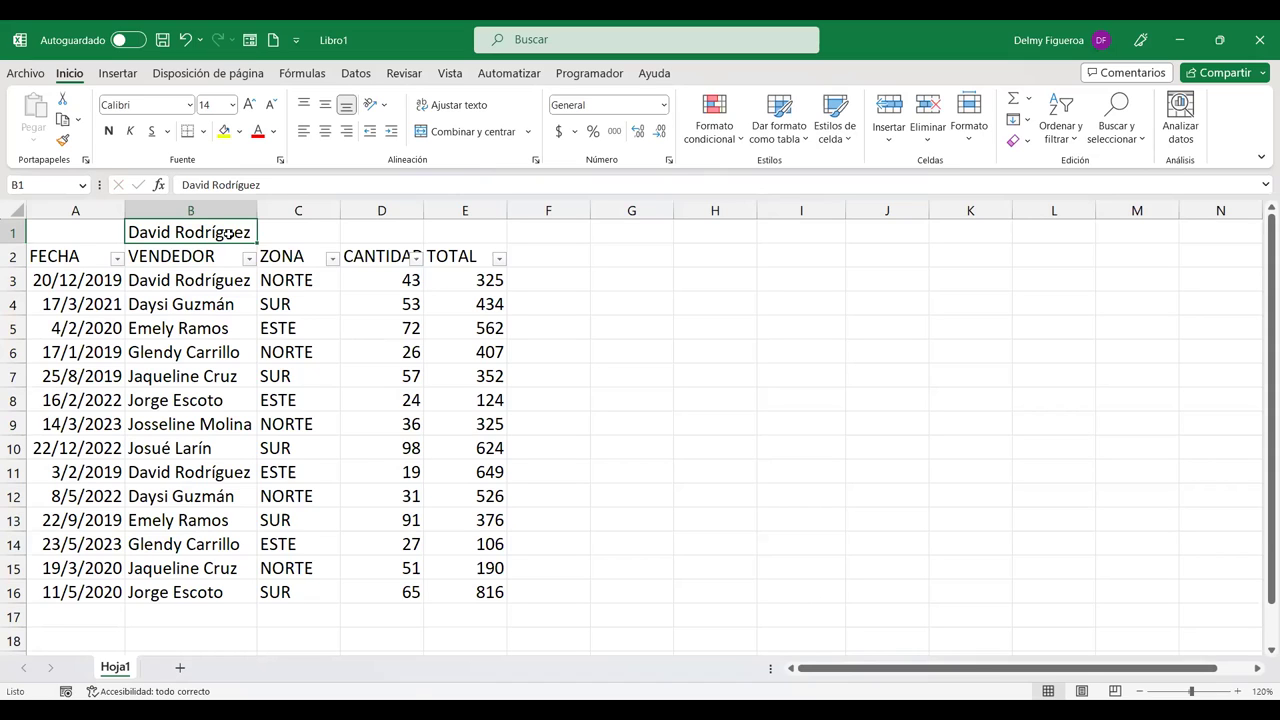
right_click(229, 233)
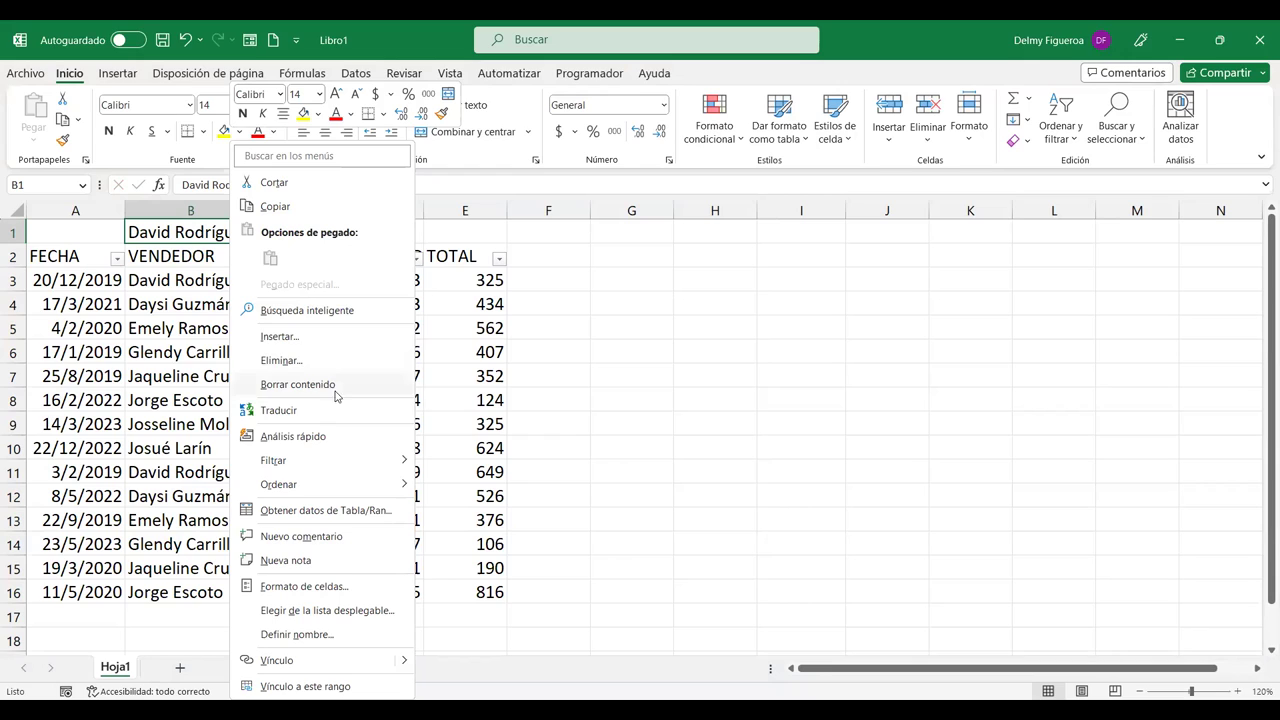
mouse_move(326, 468)
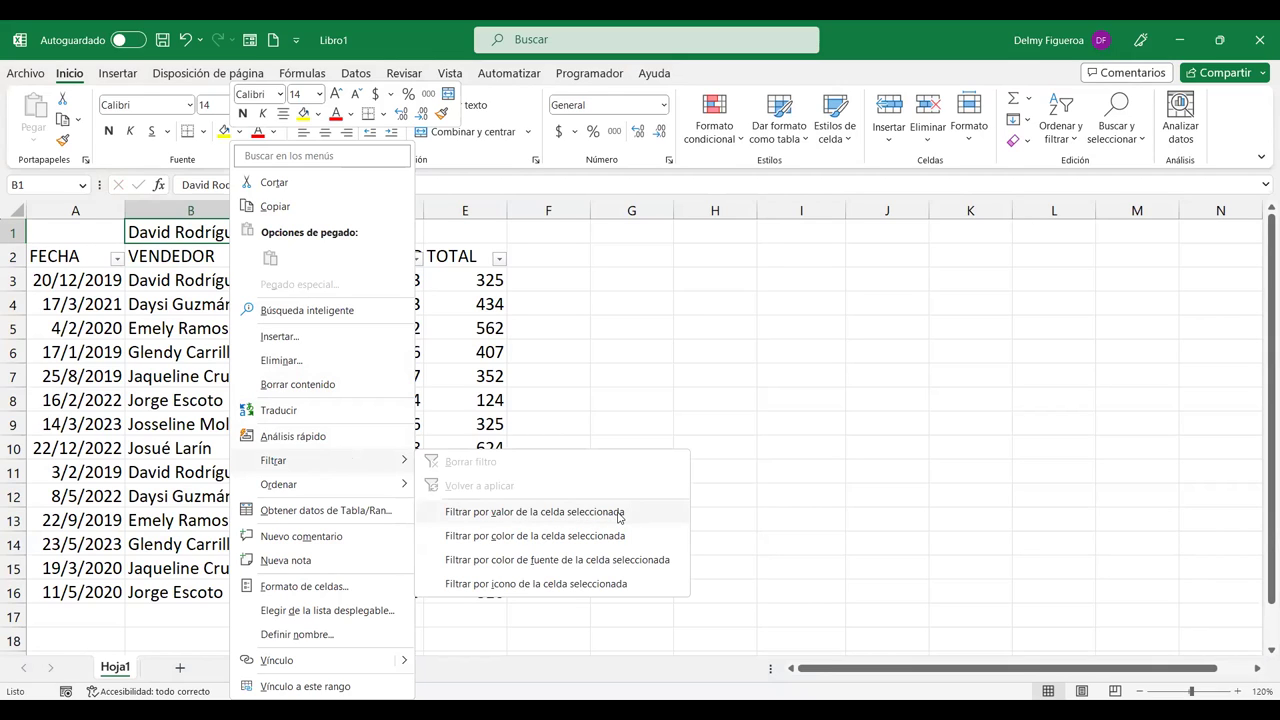
left_click(619, 514)
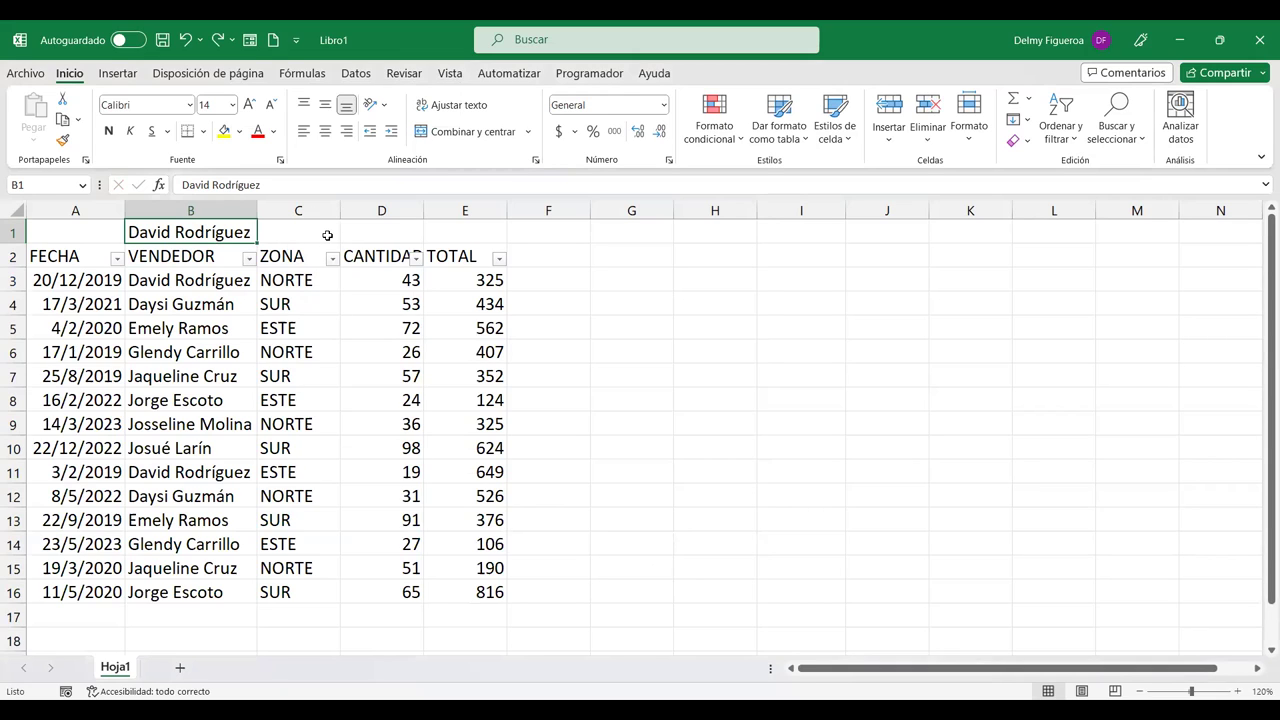
left_click(325, 234)
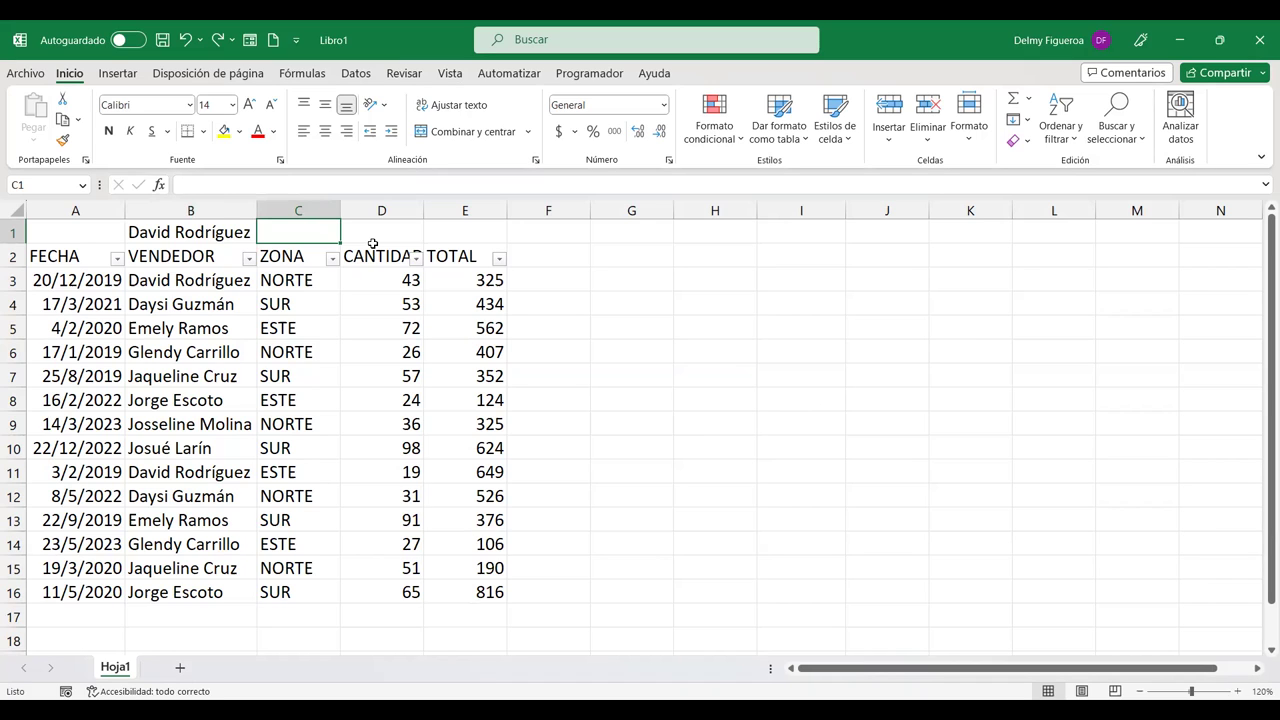
Step: Enter the word 'norte' in cell C1
type("norte")
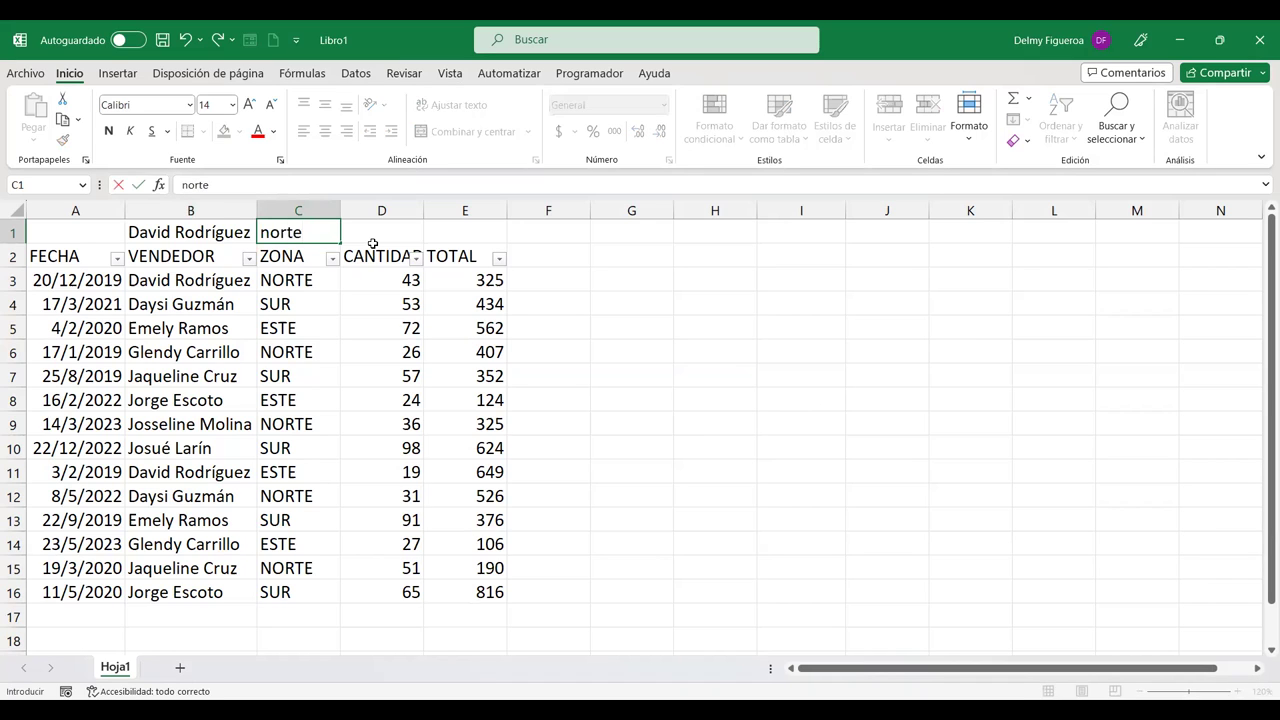
key("Return")
left_click(323, 232)
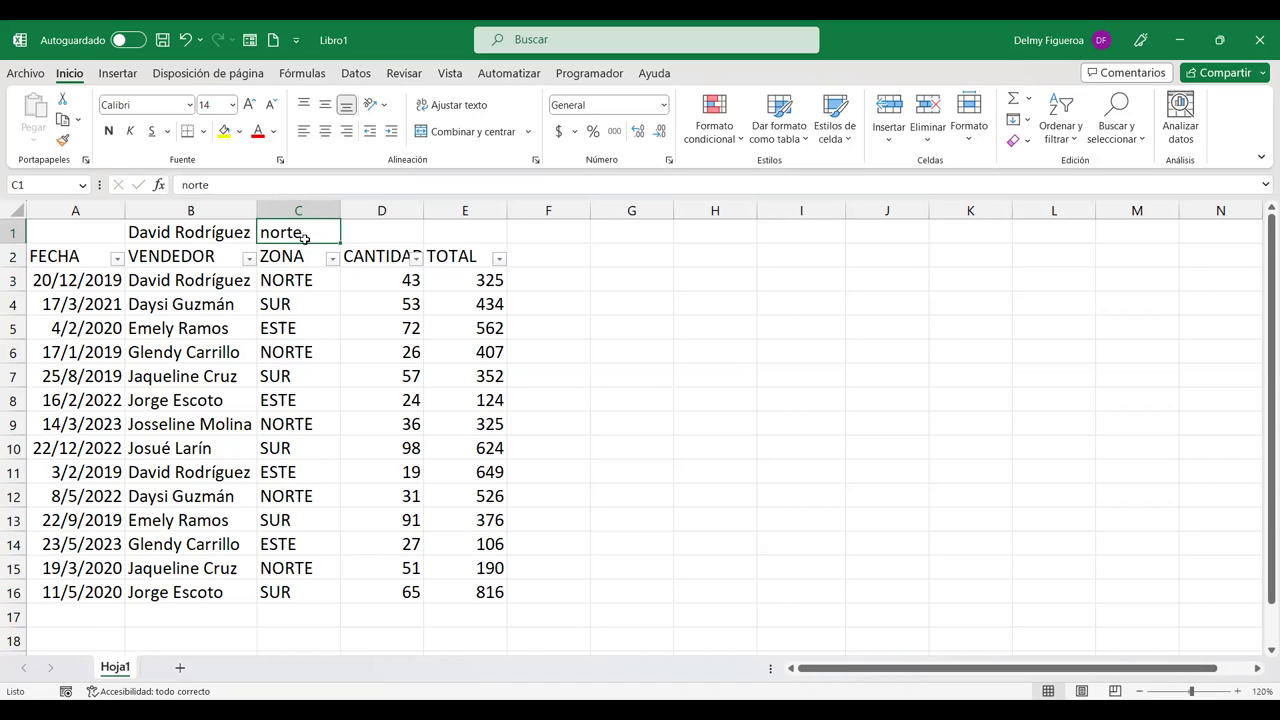
Step: Filter the table by C1's value NORTE, then undo it so all 14 rows return
right_click(307, 232)
mouse_move(365, 468)
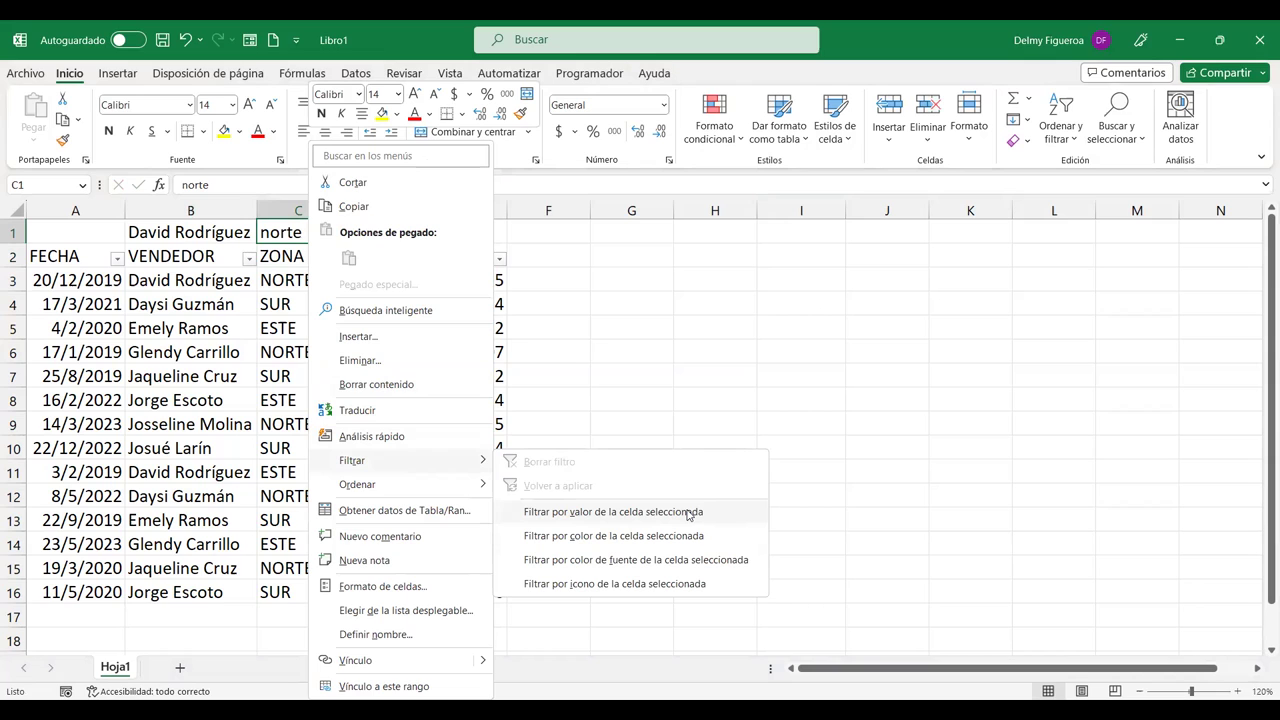
left_click(687, 512)
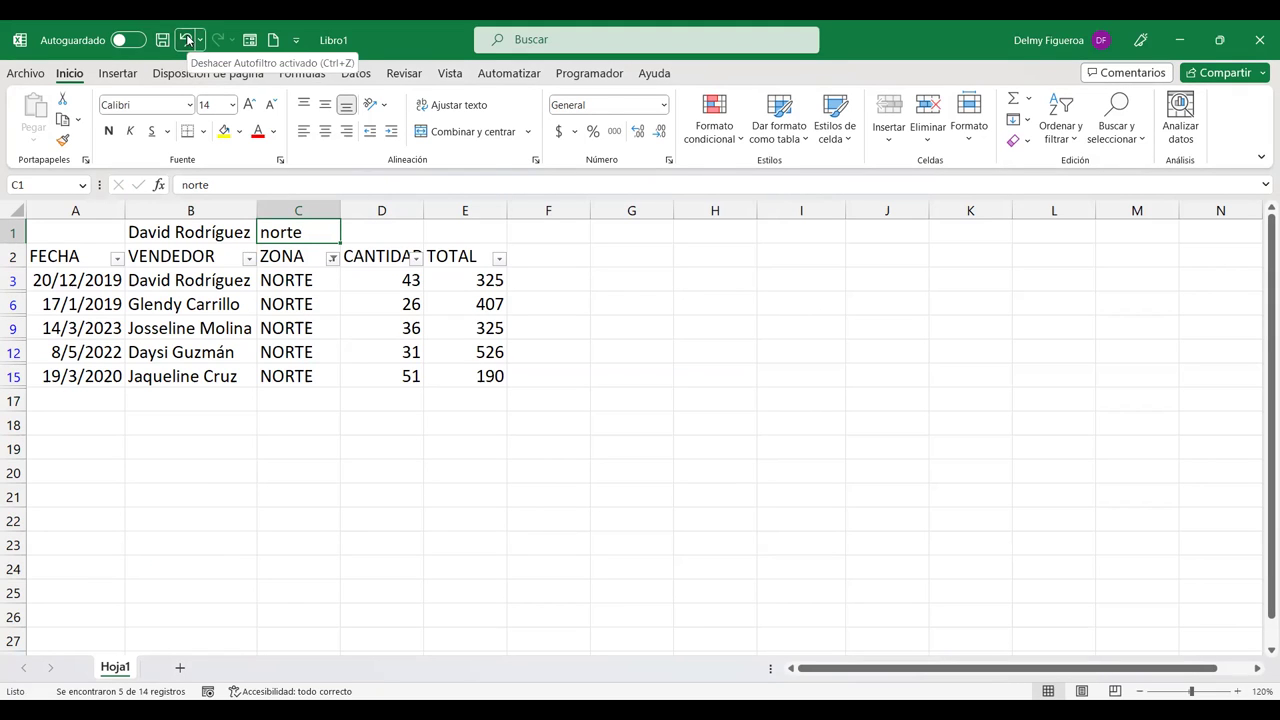
left_click(187, 40)
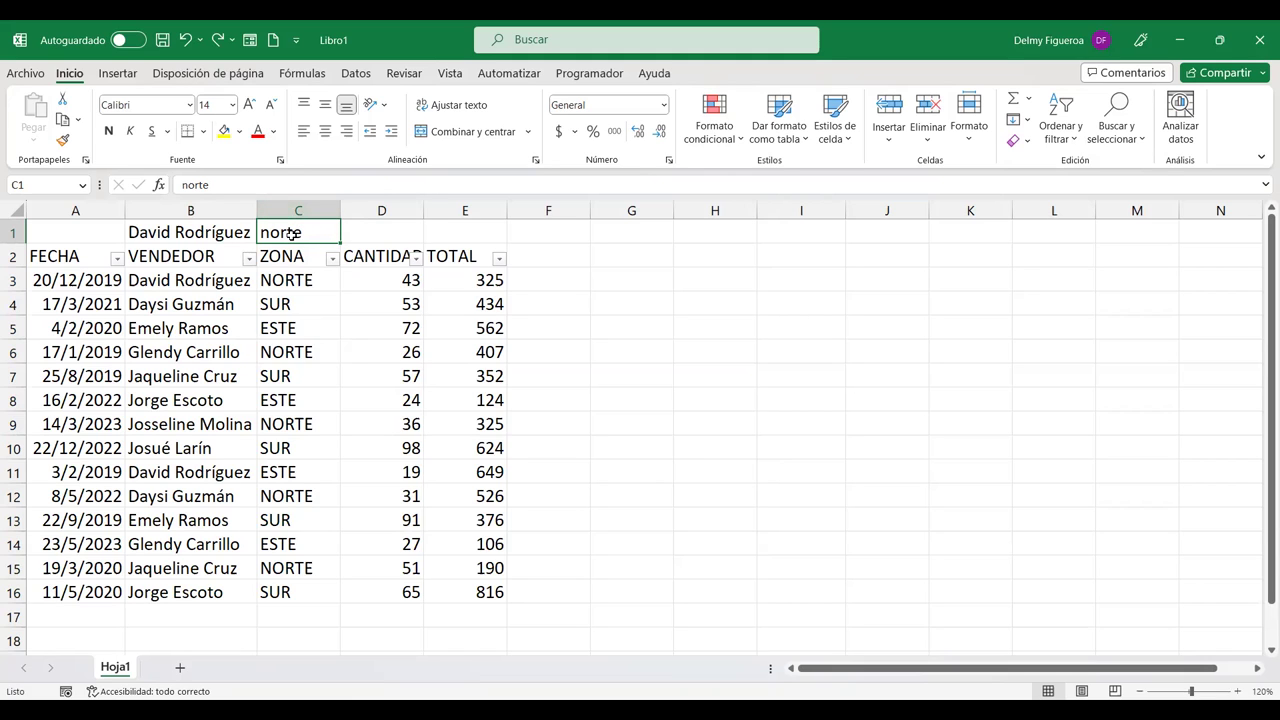
right_click(291, 233)
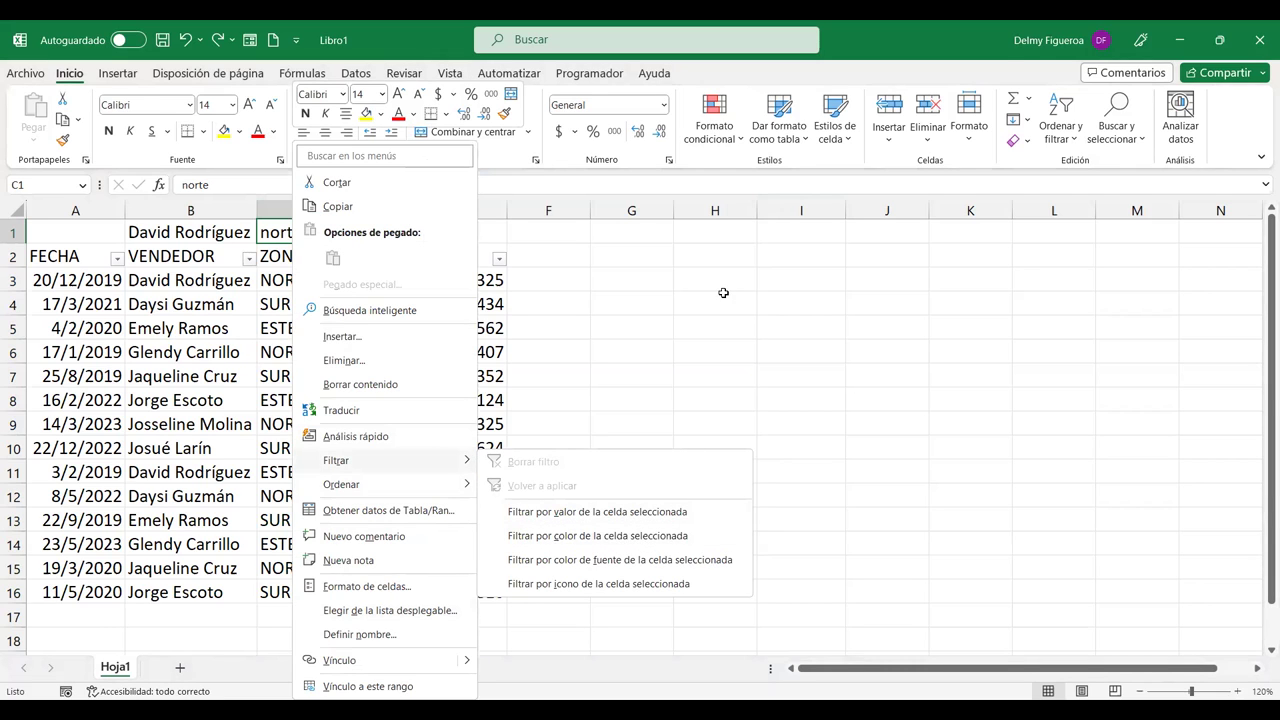
key("Escape")
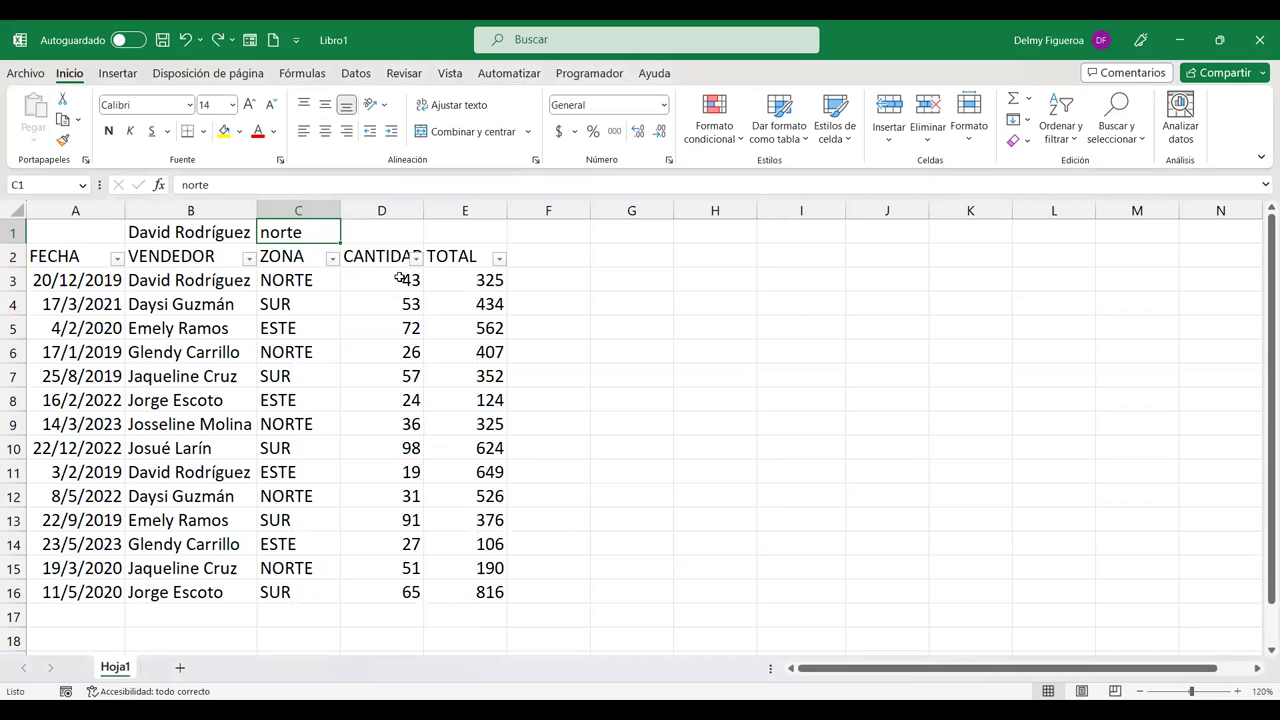
Step: Apply a green–yellow colour scale to the CANTIDAD values in D3:D16
left_click_drag(400, 278, 391, 603)
left_click_drag(389, 278, 396, 592)
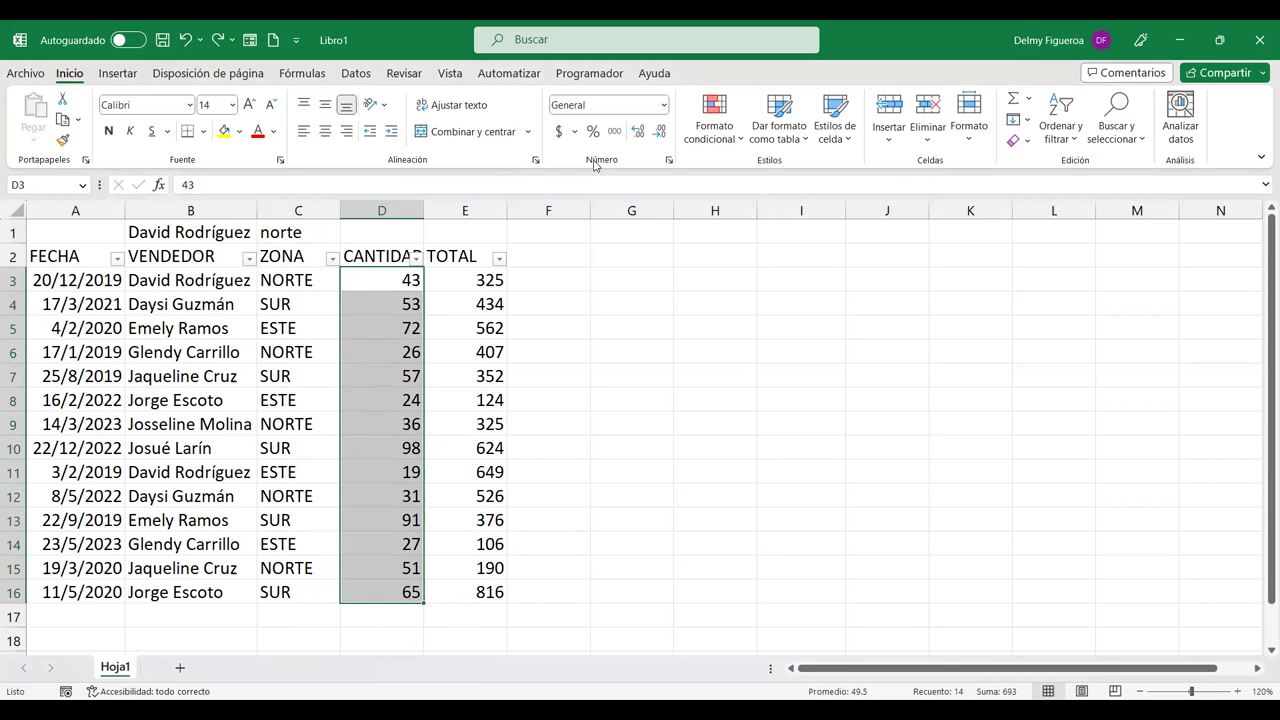
left_click(742, 139)
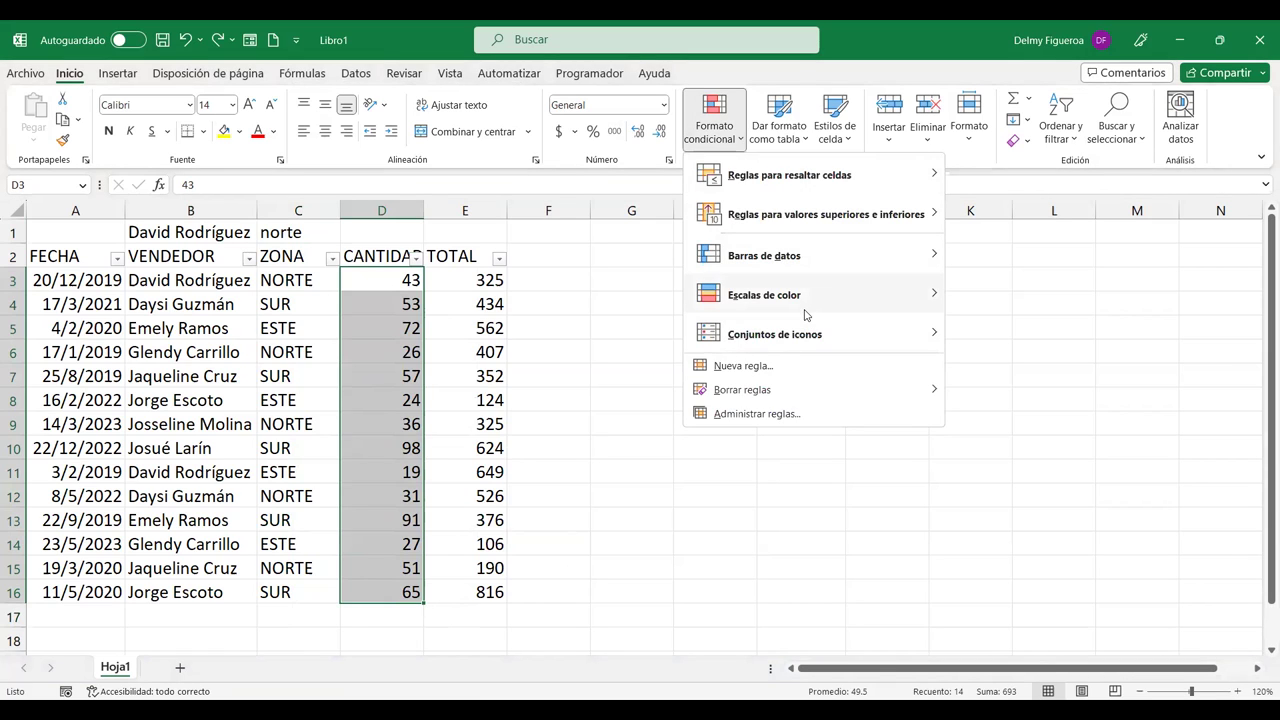
mouse_move(823, 309)
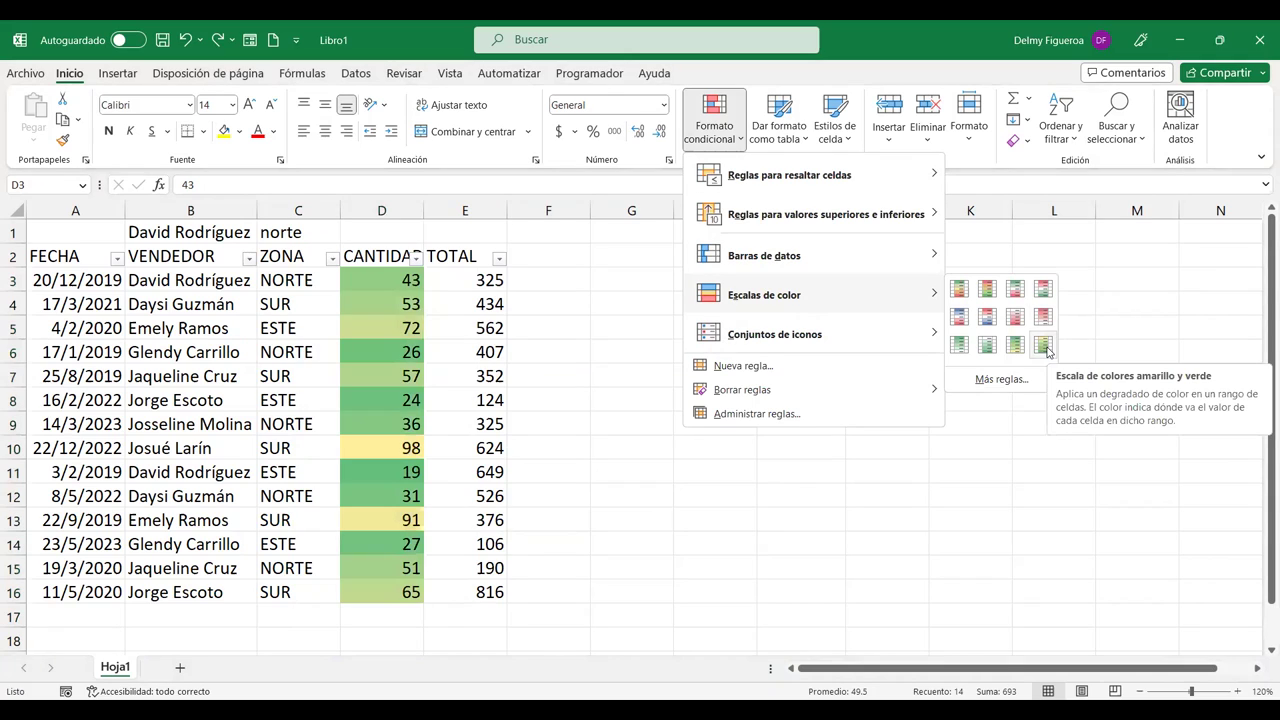
left_click(1045, 347)
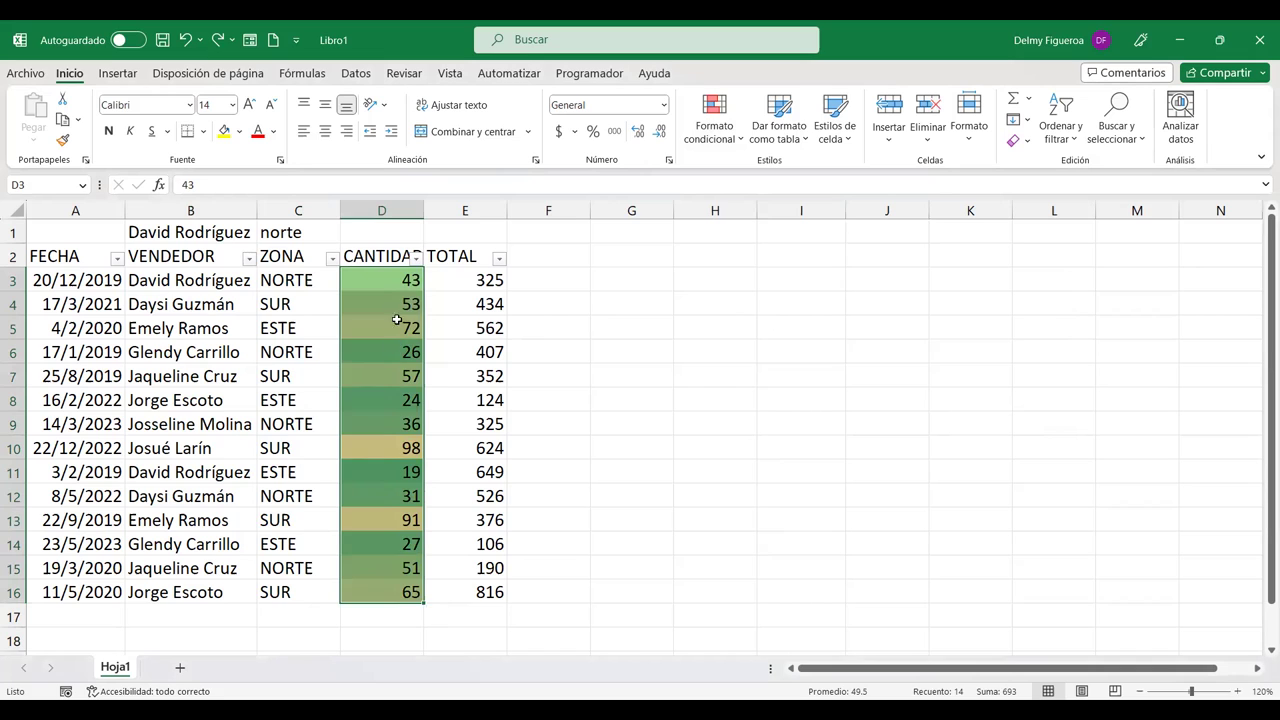
left_click(402, 232)
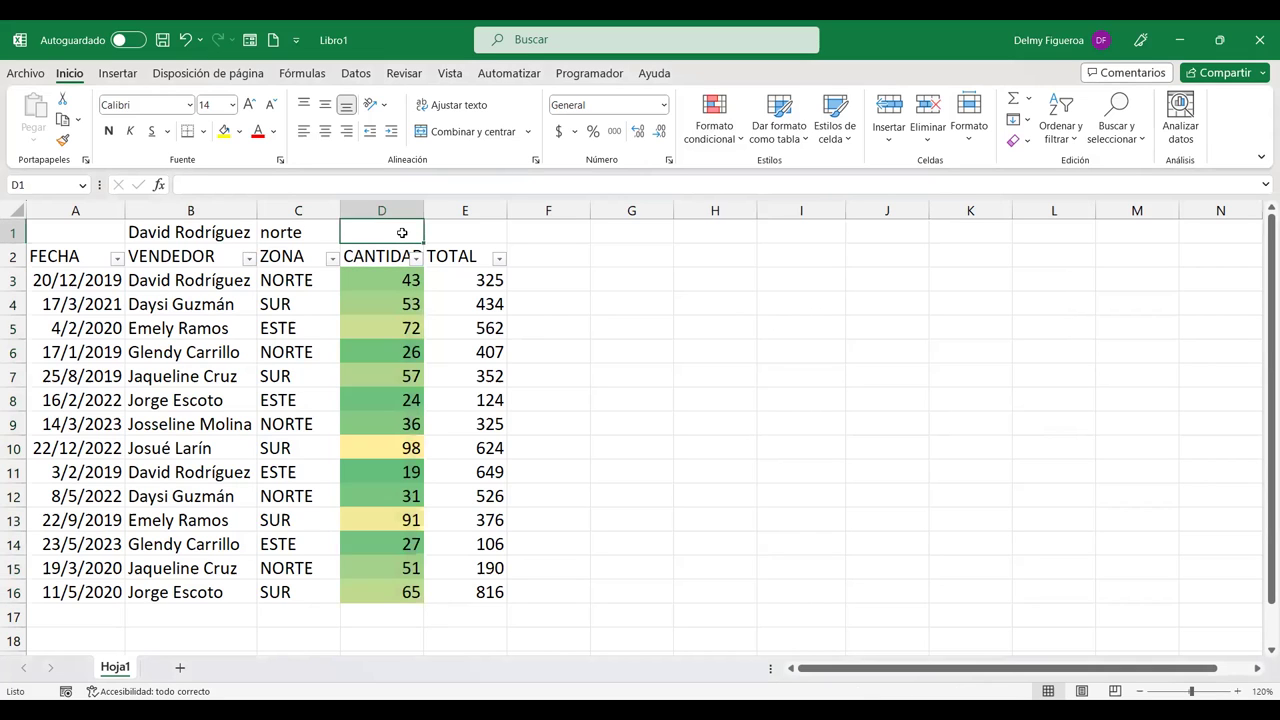
right_click(402, 232)
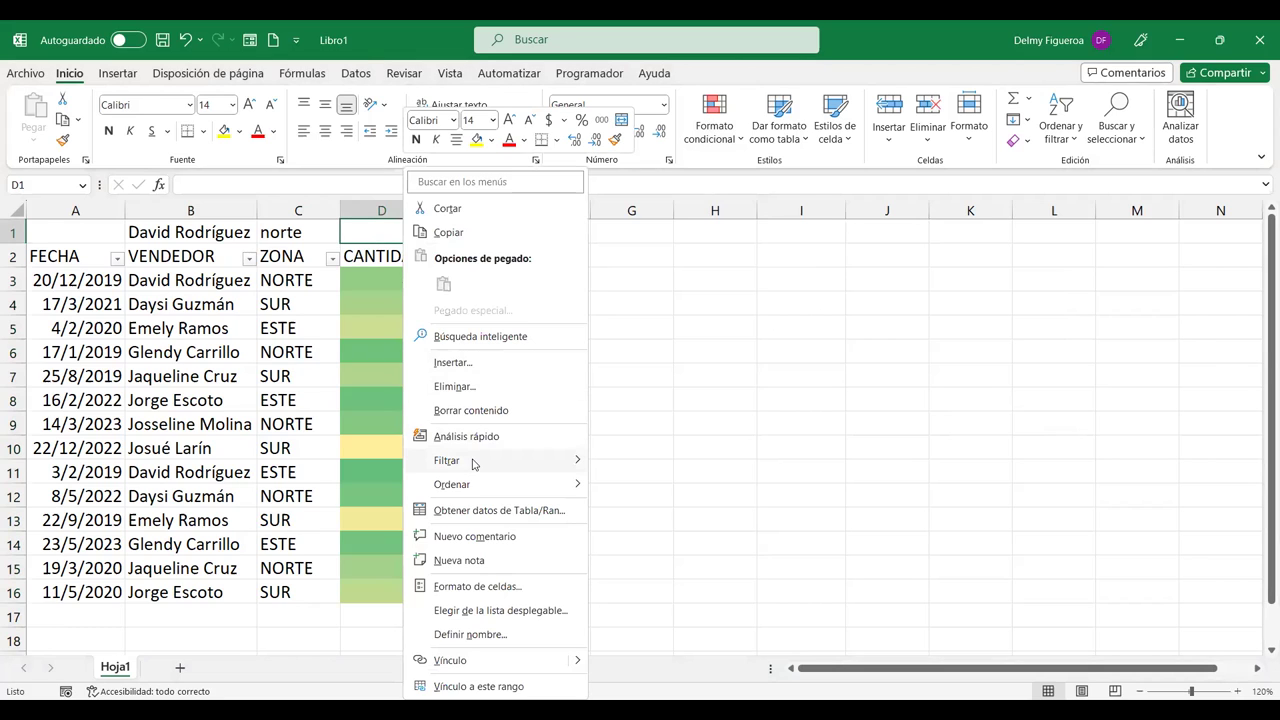
mouse_move(474, 462)
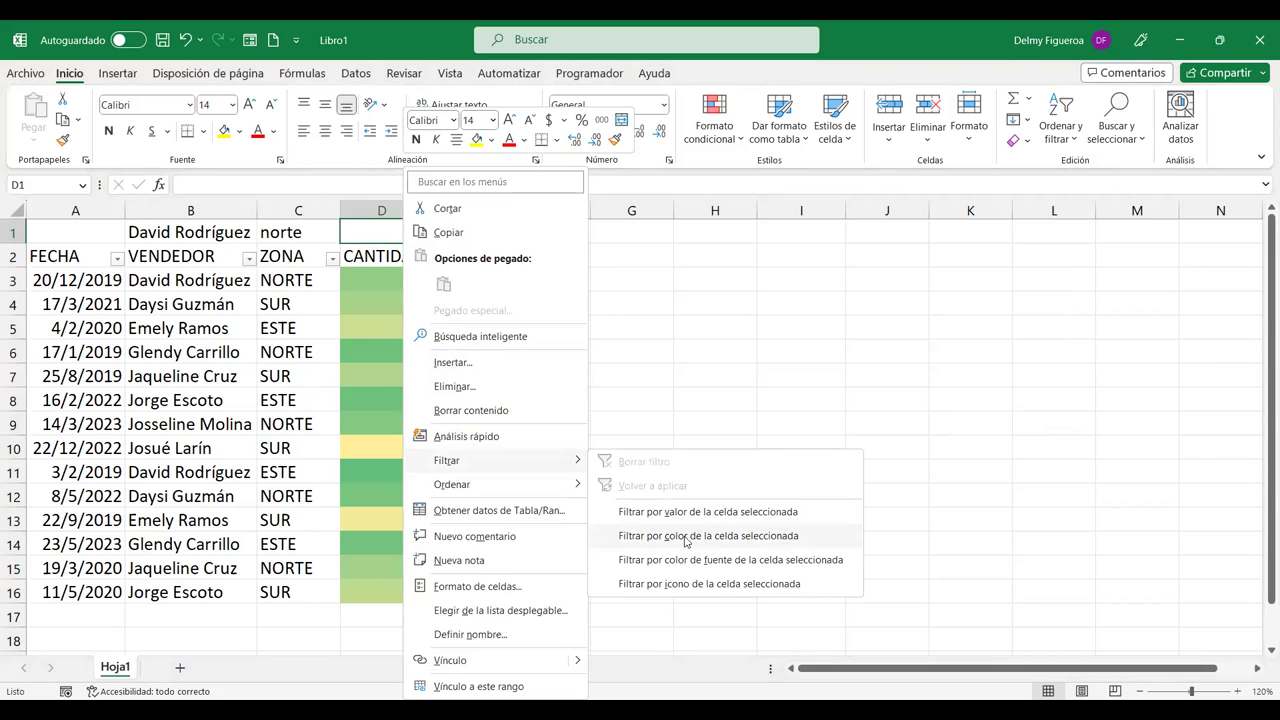
left_click(793, 541)
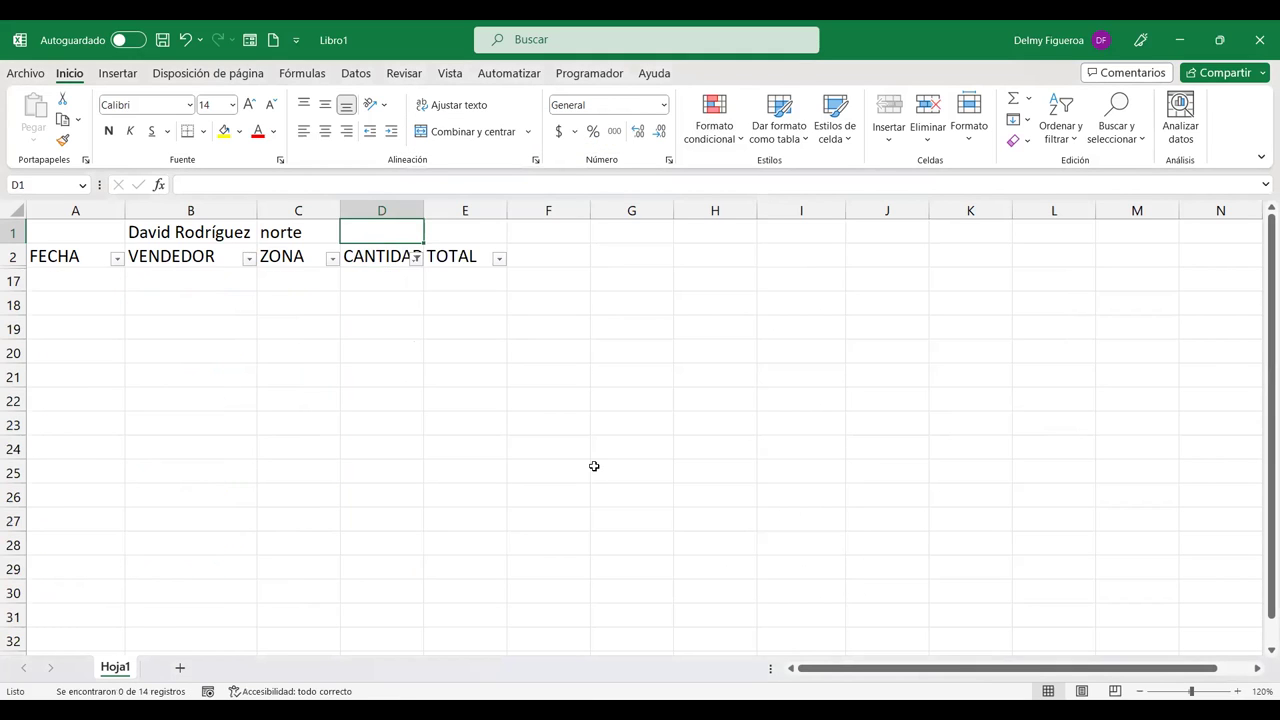
key("ctrl+z")
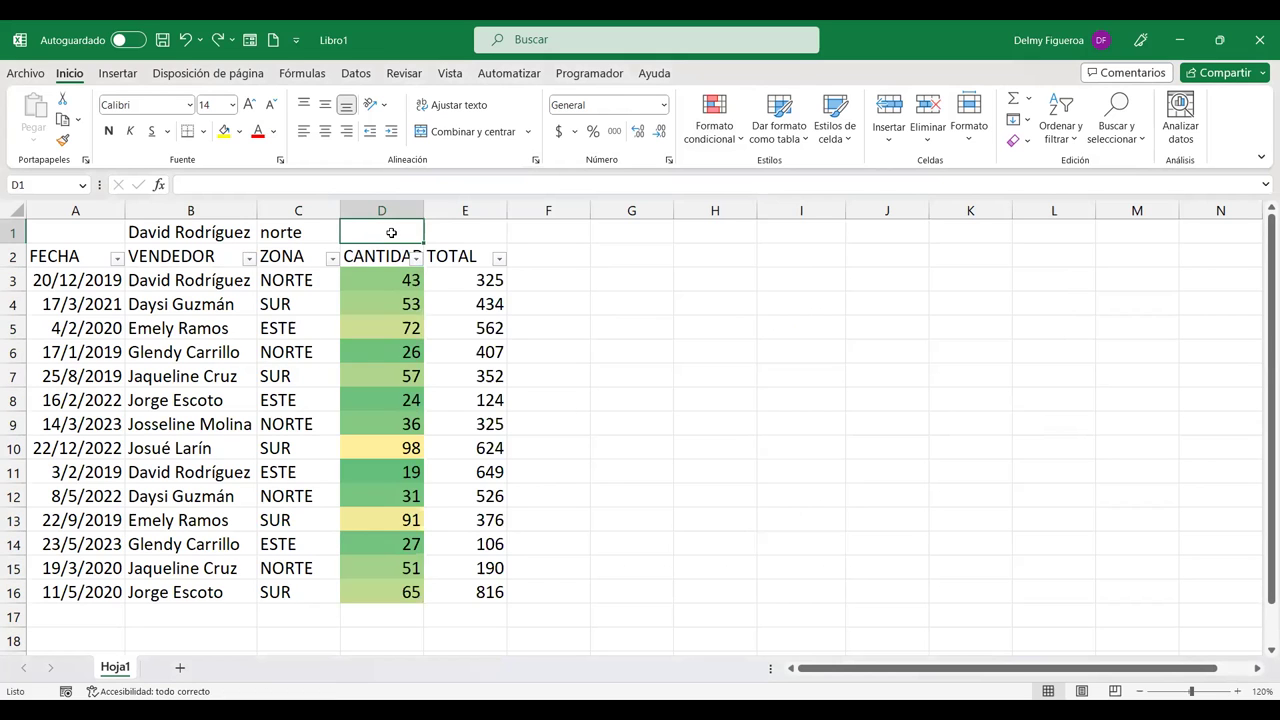
right_click(391, 233)
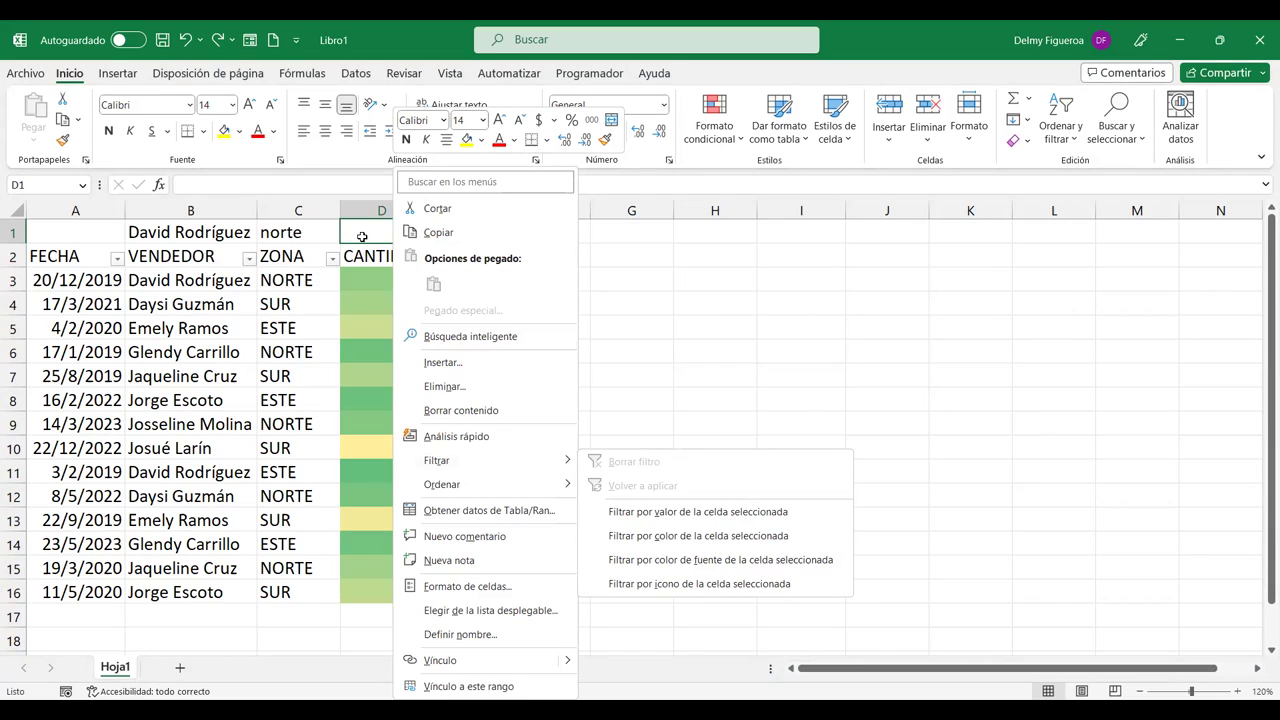
key("Escape")
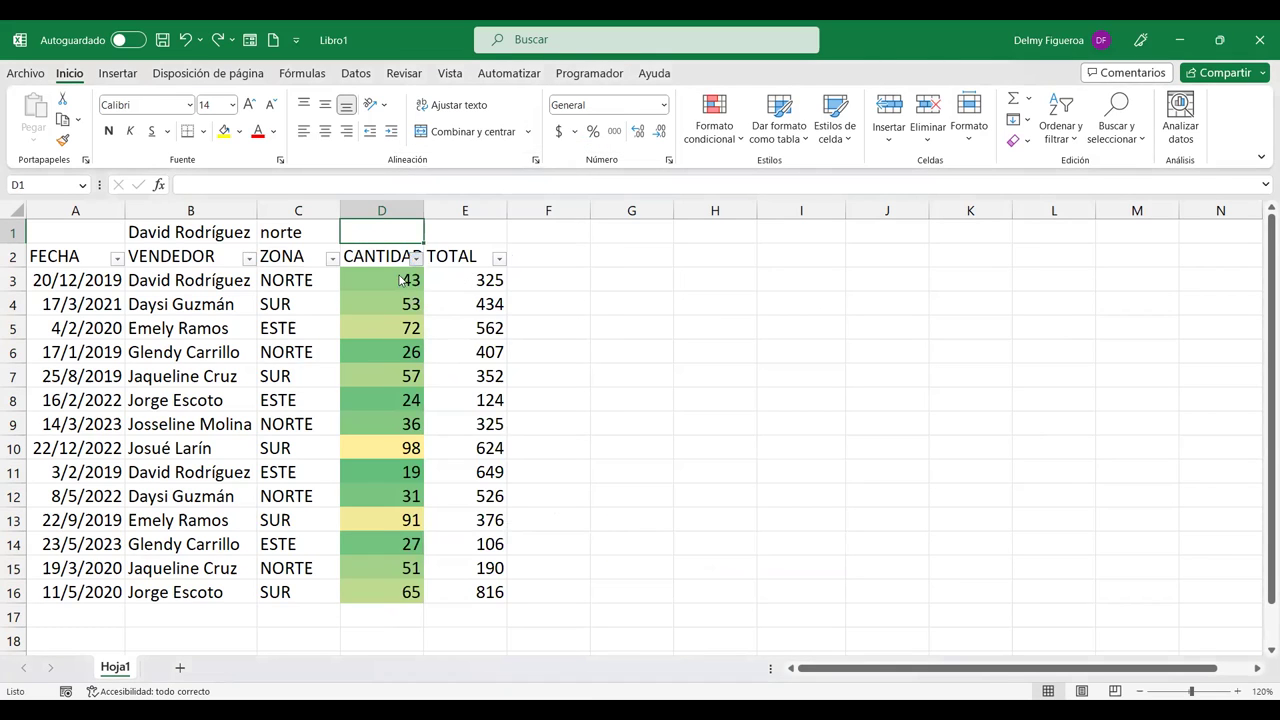
Step: Sort the CANTIDAD column by cell colour with the first swatch on top
left_click(416, 259)
mouse_move(288, 330)
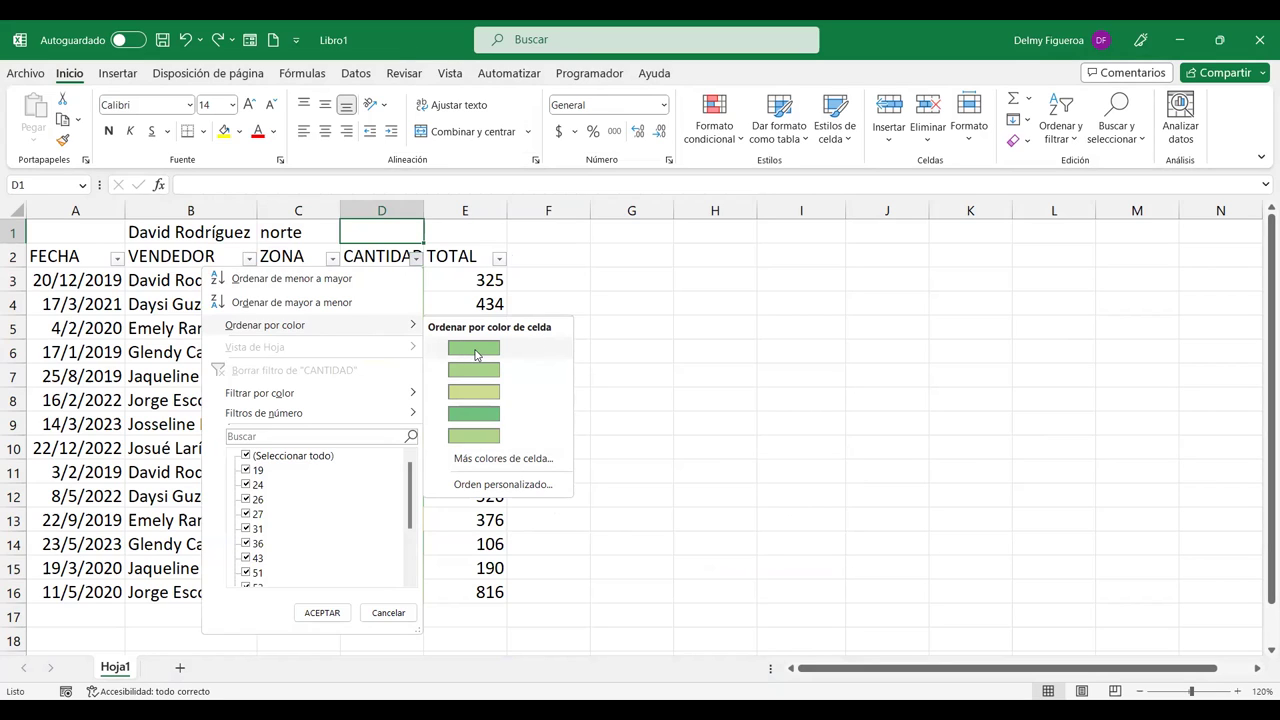
left_click(478, 348)
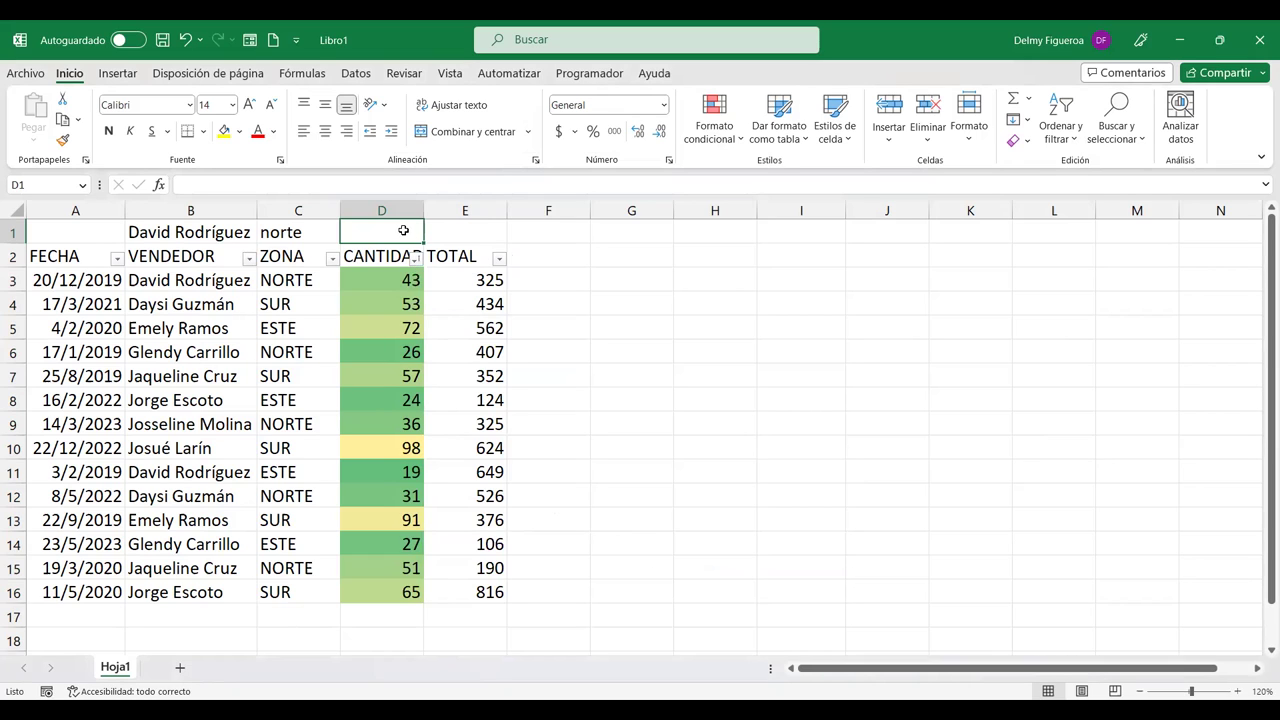
Step: Filter the table by cell D1's colour, then undo that filter
right_click(403, 230)
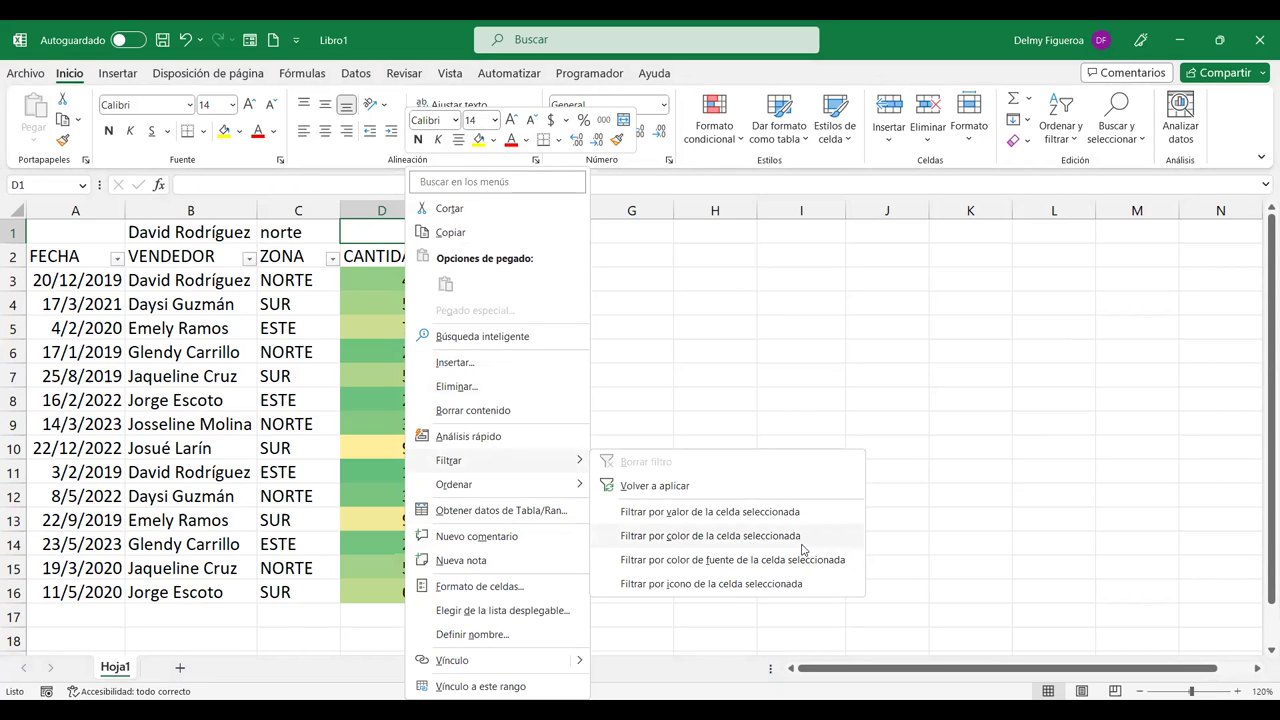
left_click(710, 536)
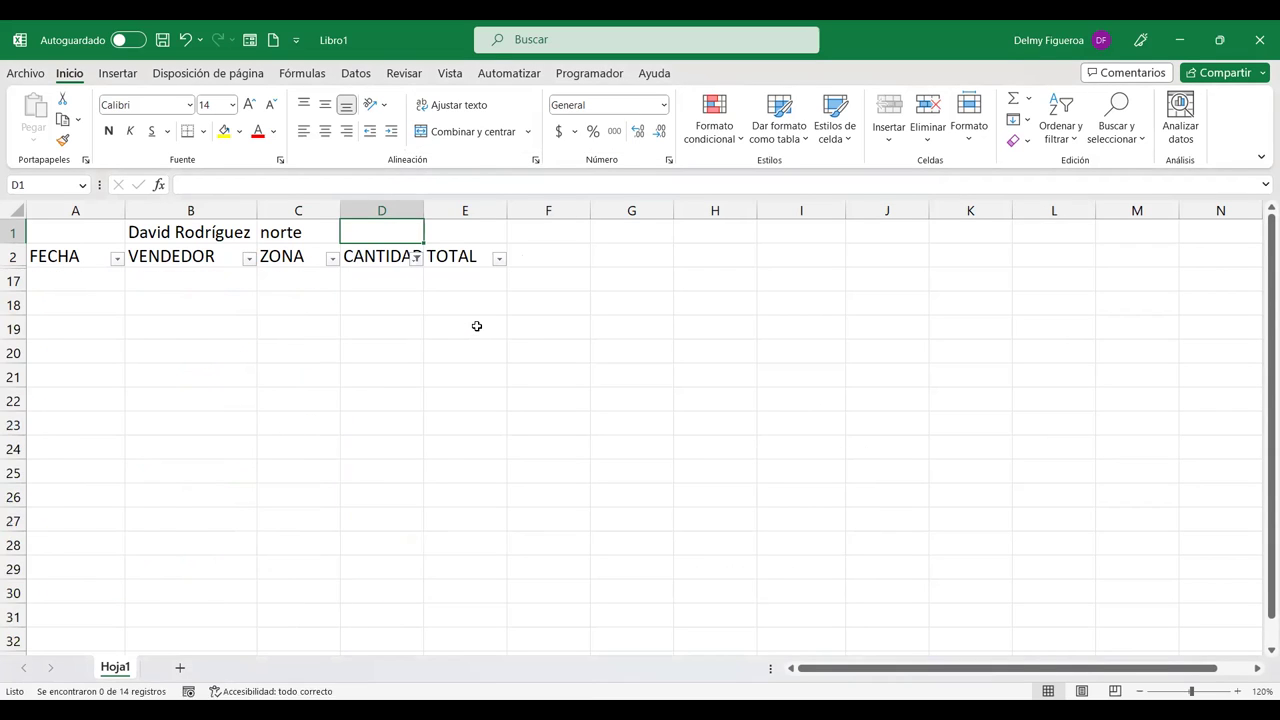
key("ctrl+z")
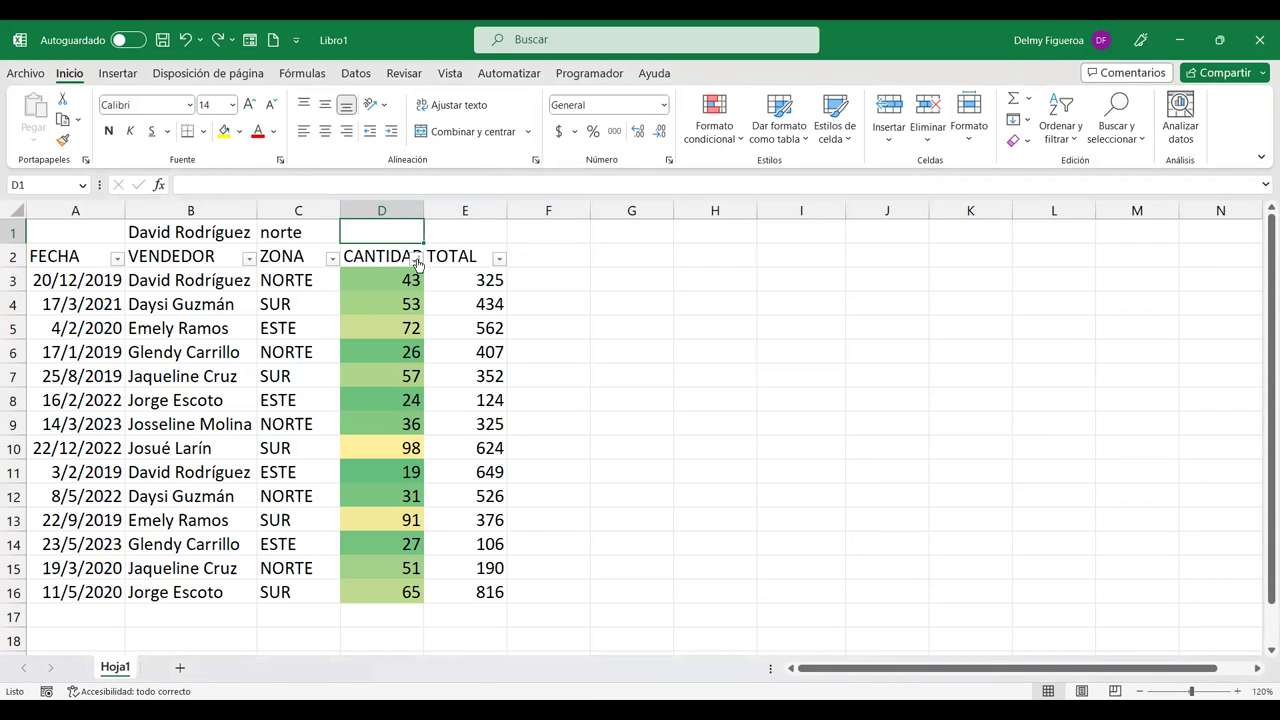
left_click(415, 258)
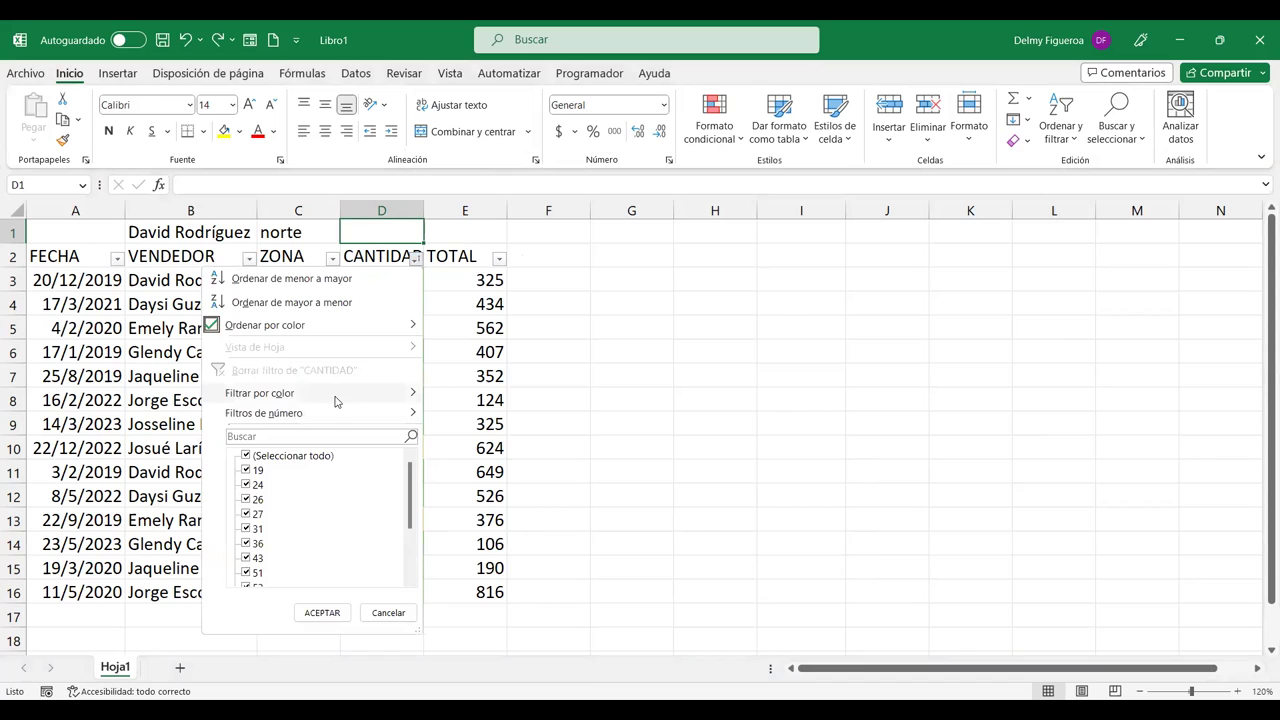
mouse_move(336, 401)
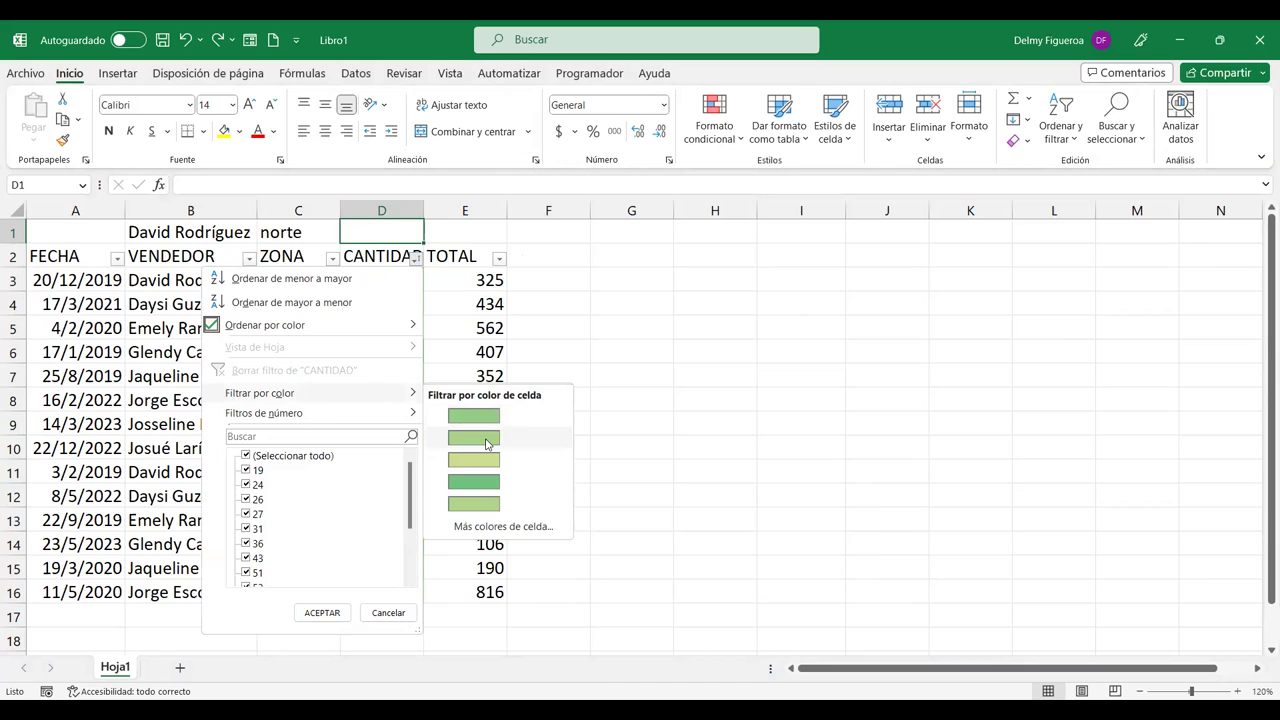
left_click(486, 438)
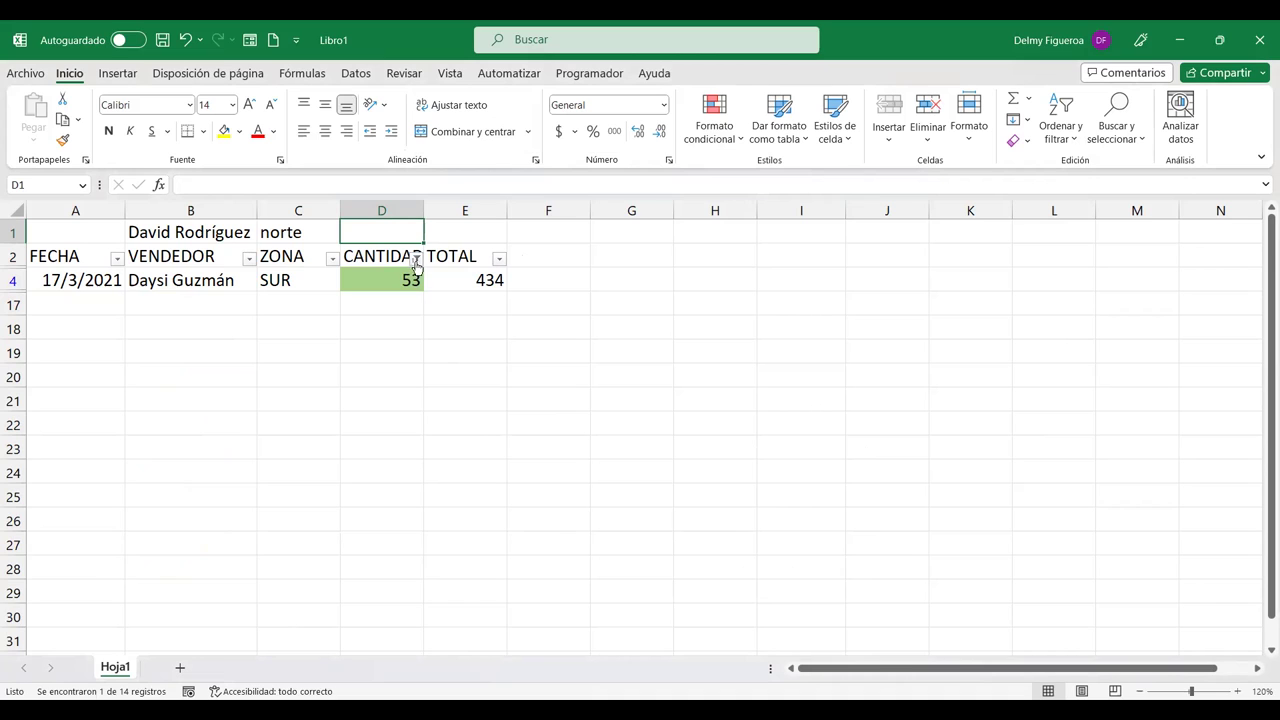
left_click(417, 259)
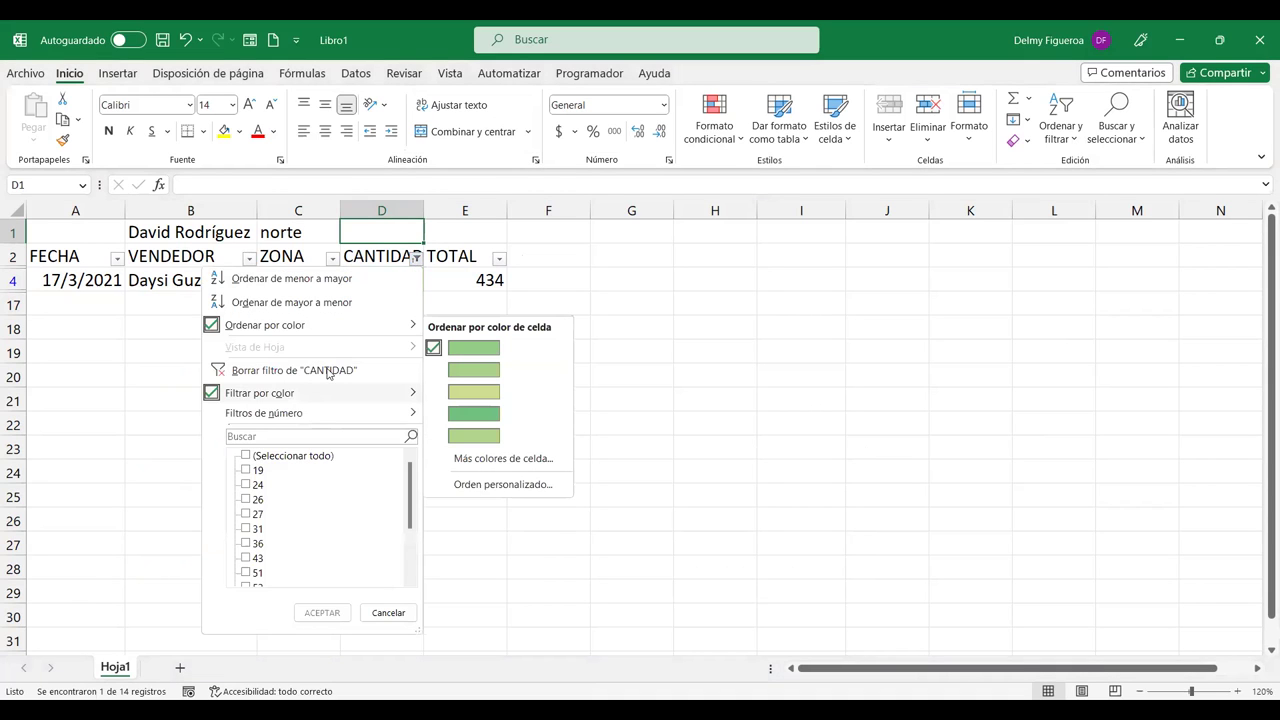
left_click(328, 371)
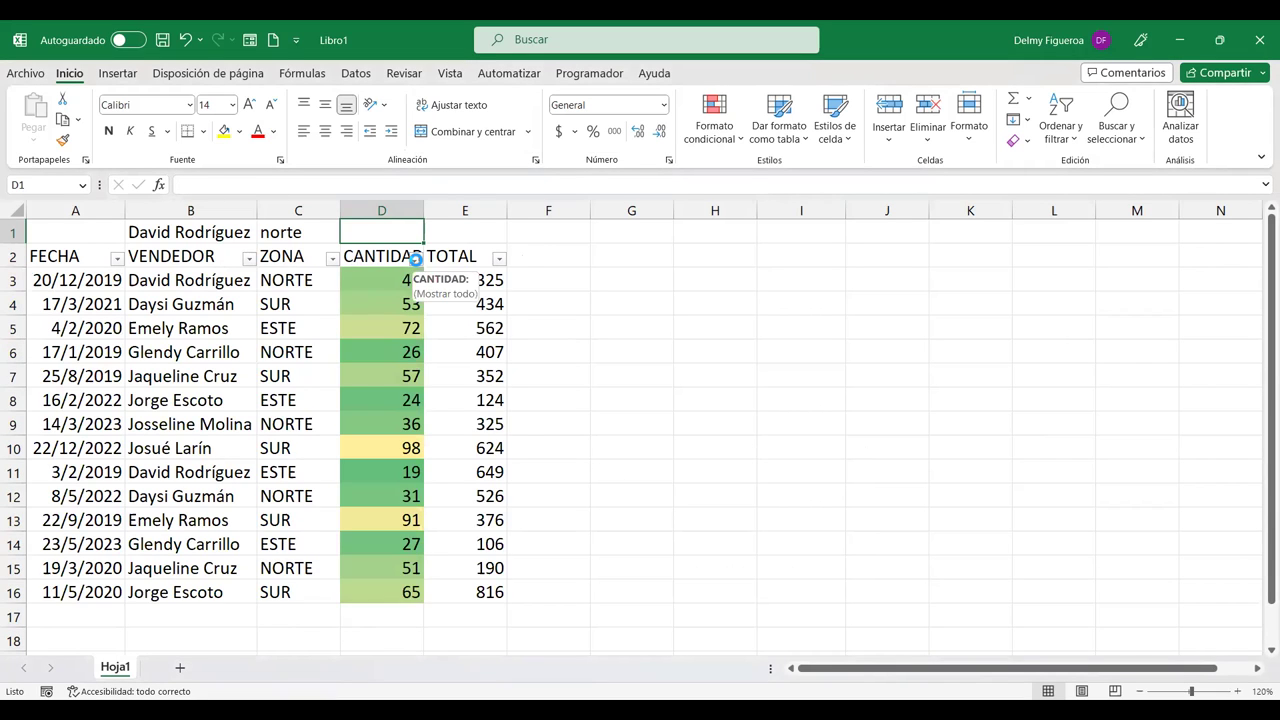
left_click(415, 259)
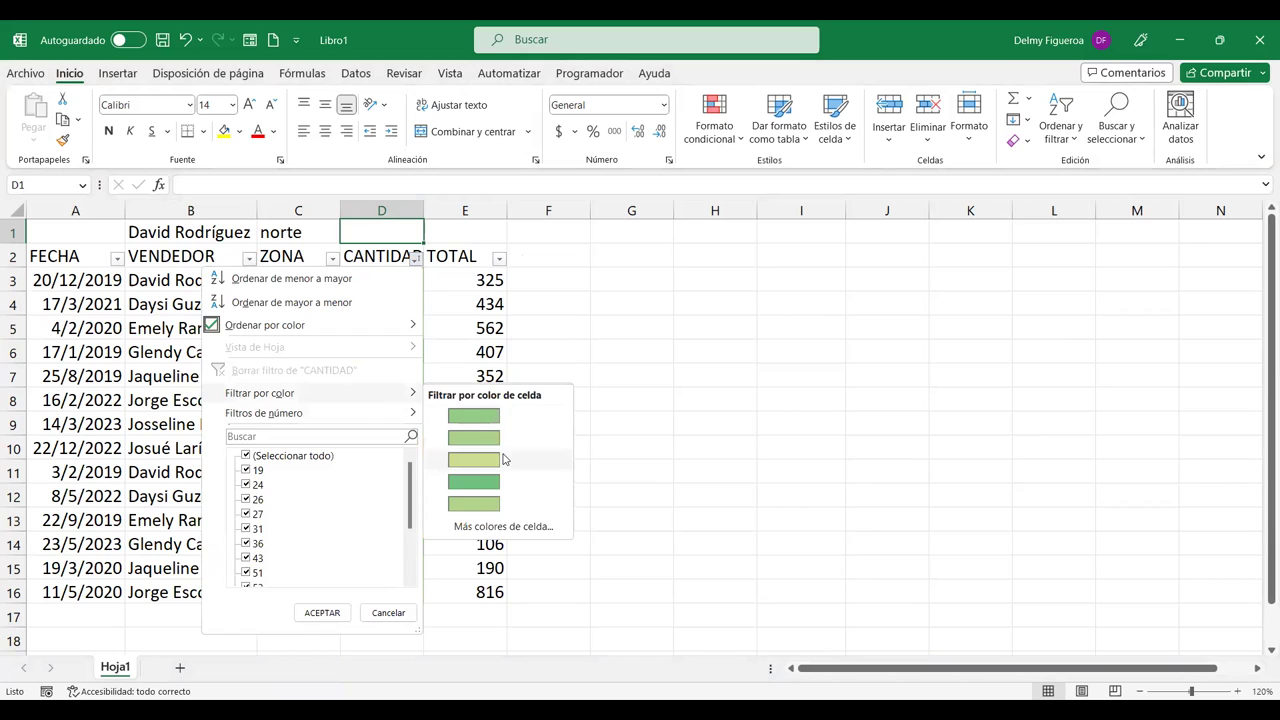
left_click(499, 456)
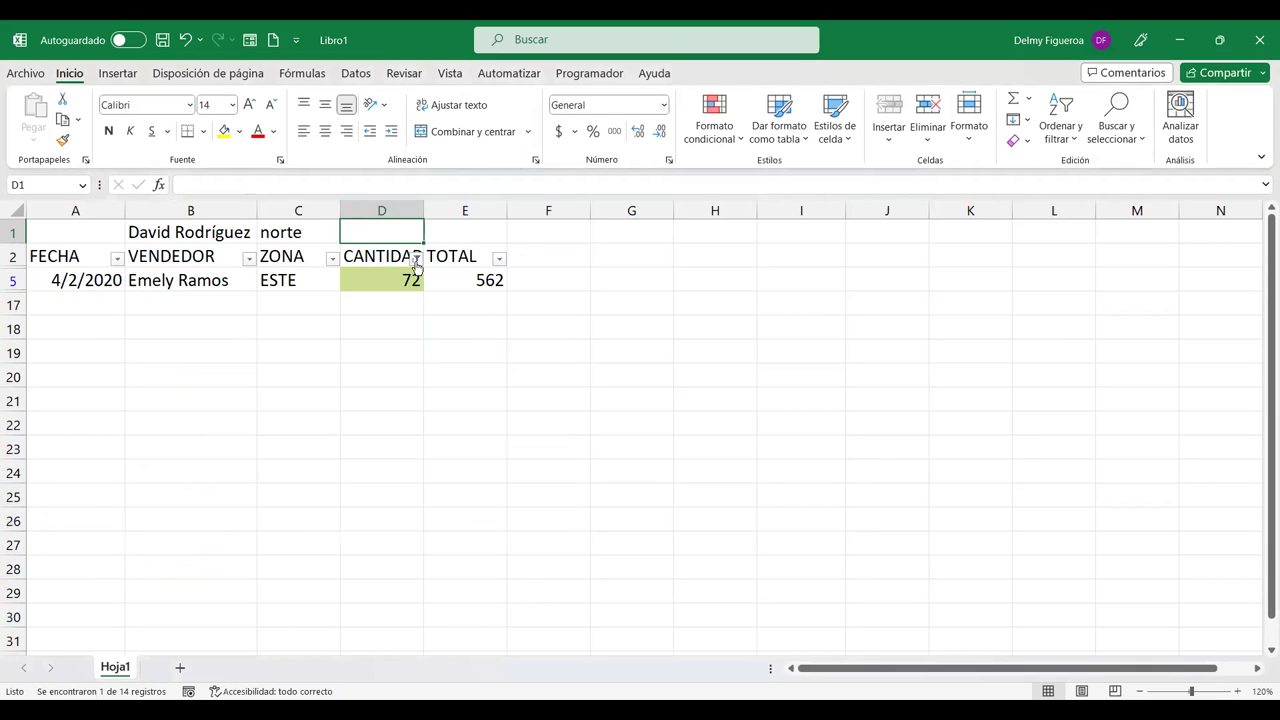
left_click(415, 258)
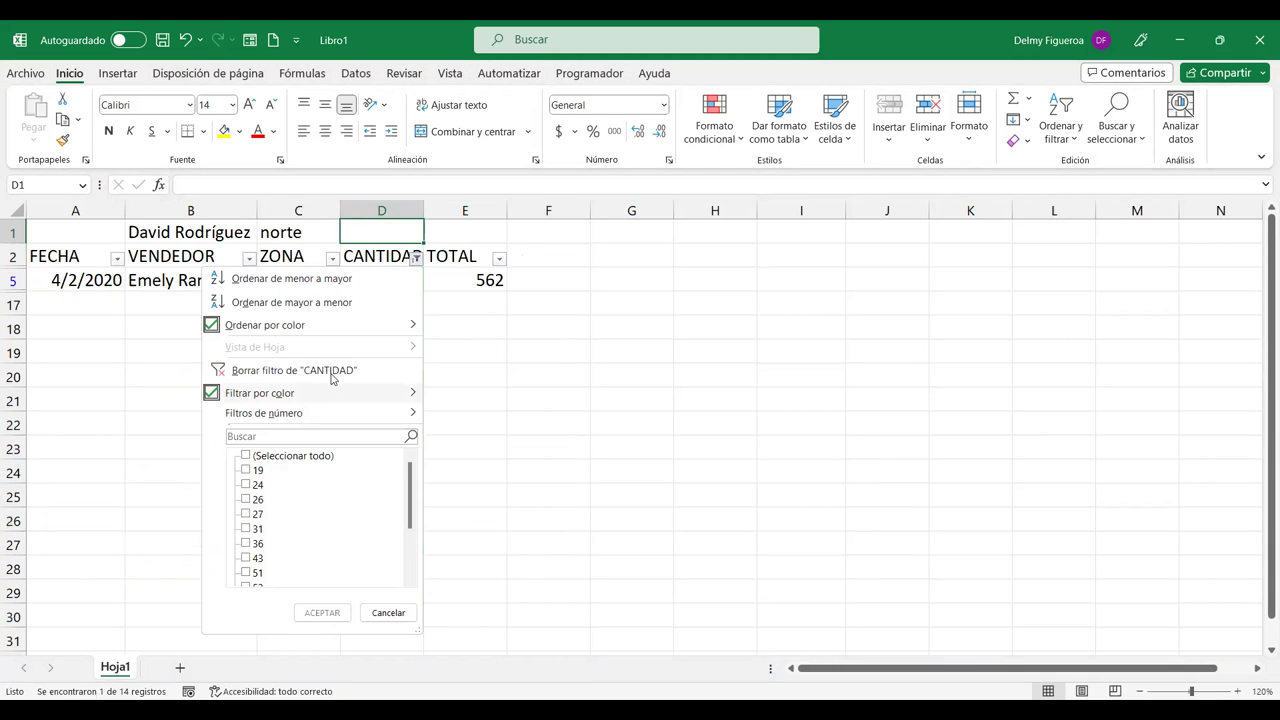
left_click(294, 370)
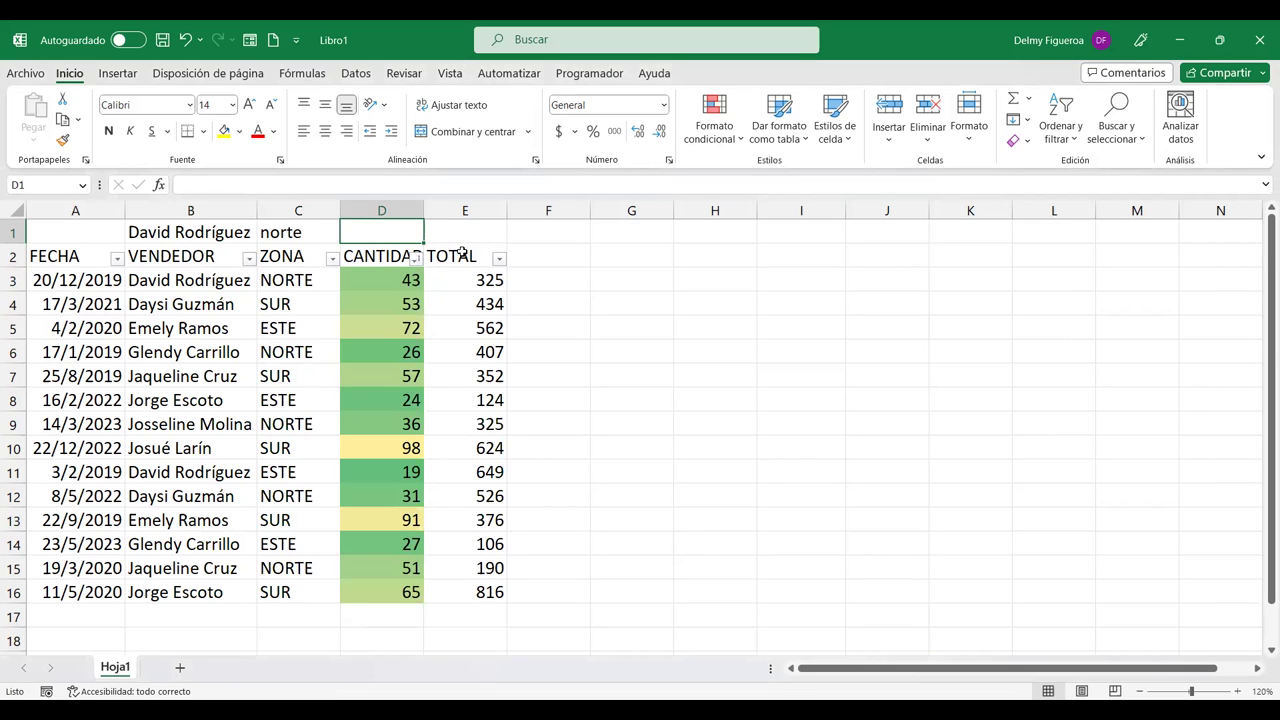
right_click(400, 229)
mouse_move(483, 460)
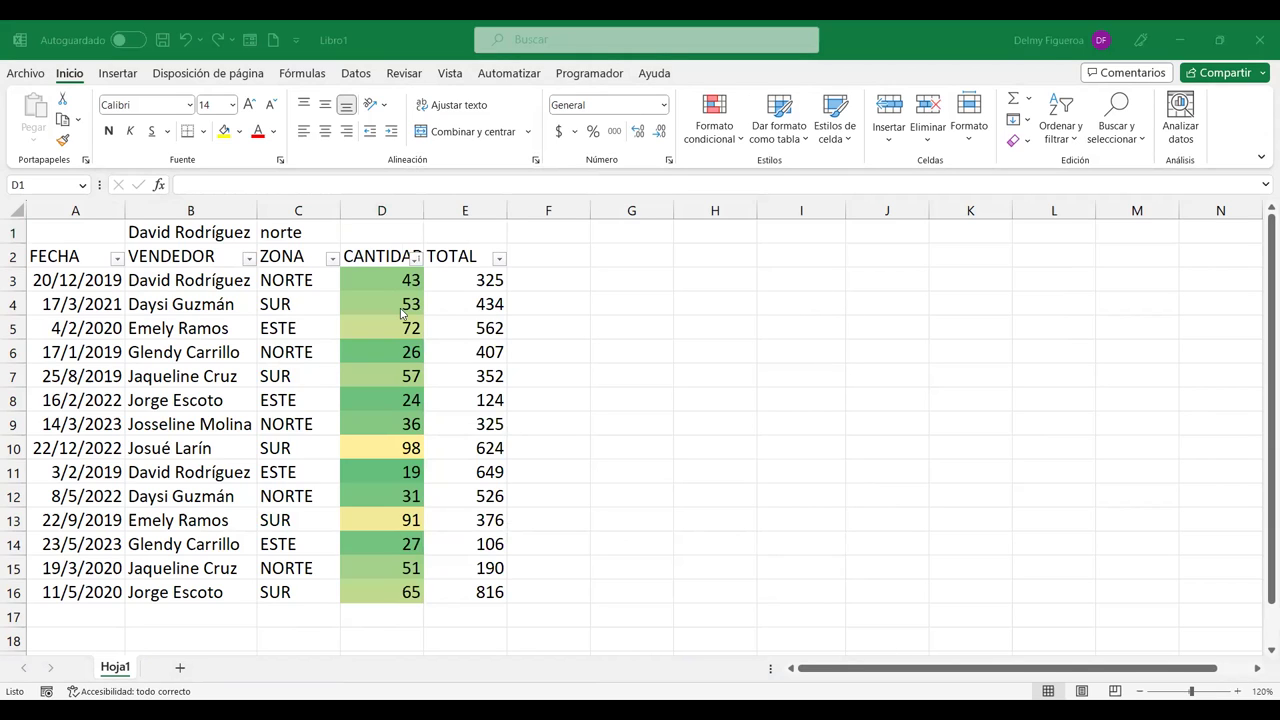
left_click(416, 260)
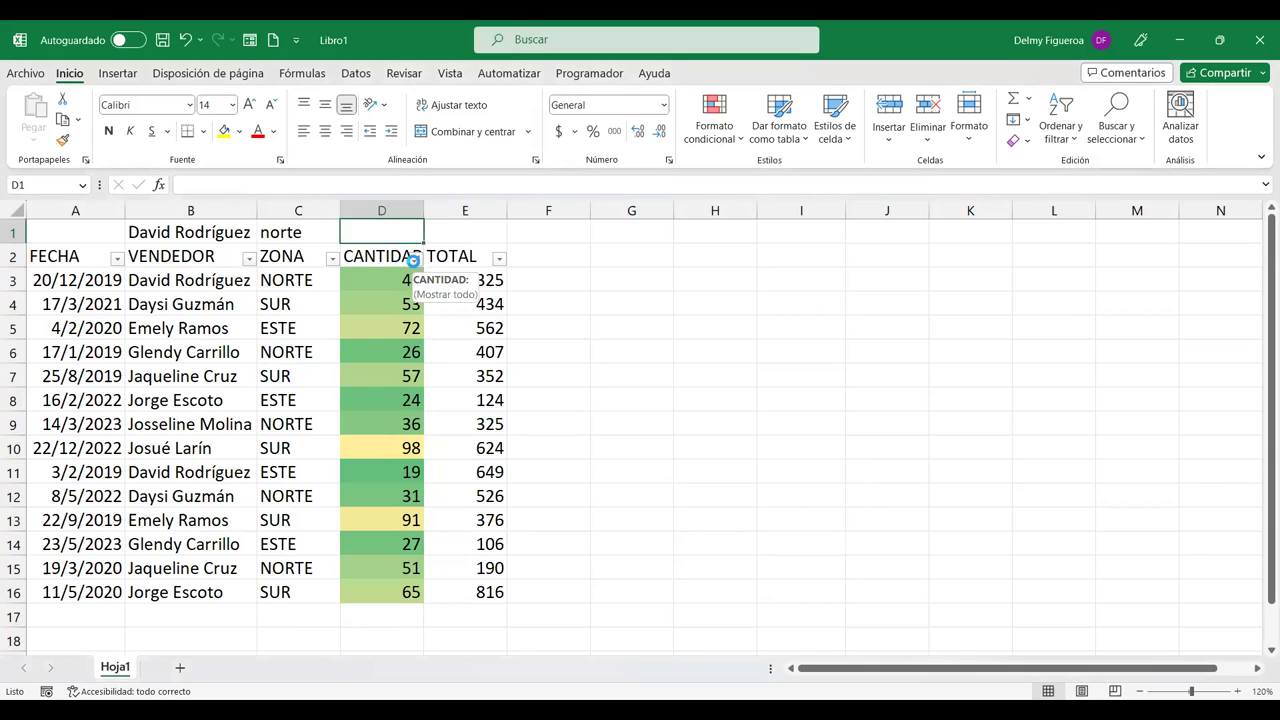
left_click(412, 260)
mouse_move(306, 401)
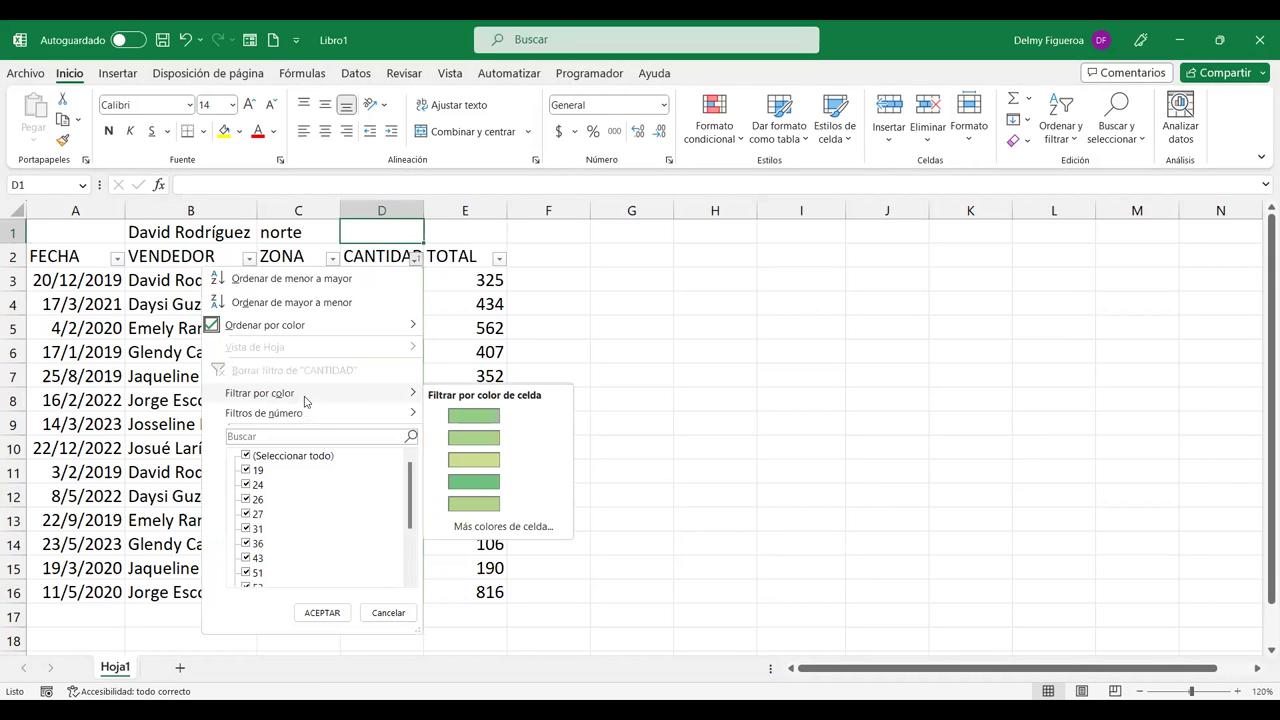
left_click(508, 527)
left_click(892, 260)
left_click(917, 260)
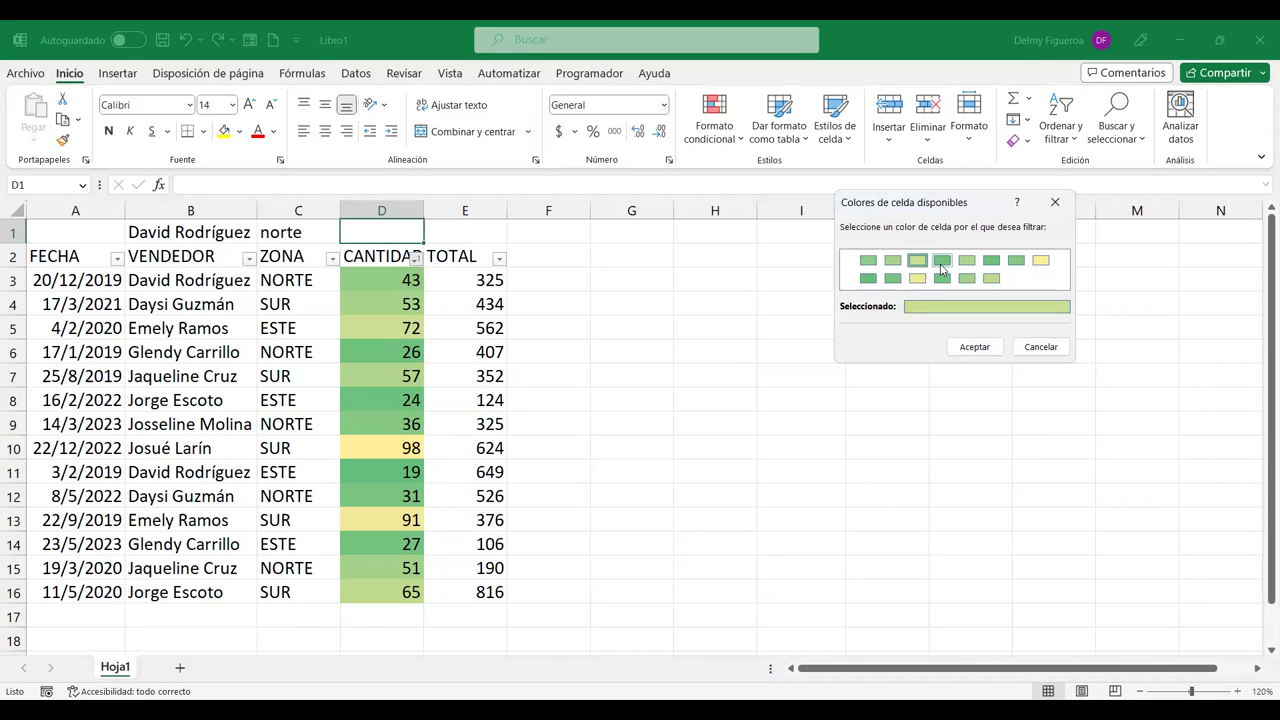
left_click(942, 260)
left_click(967, 260)
left_click(991, 260)
left_click(1016, 260)
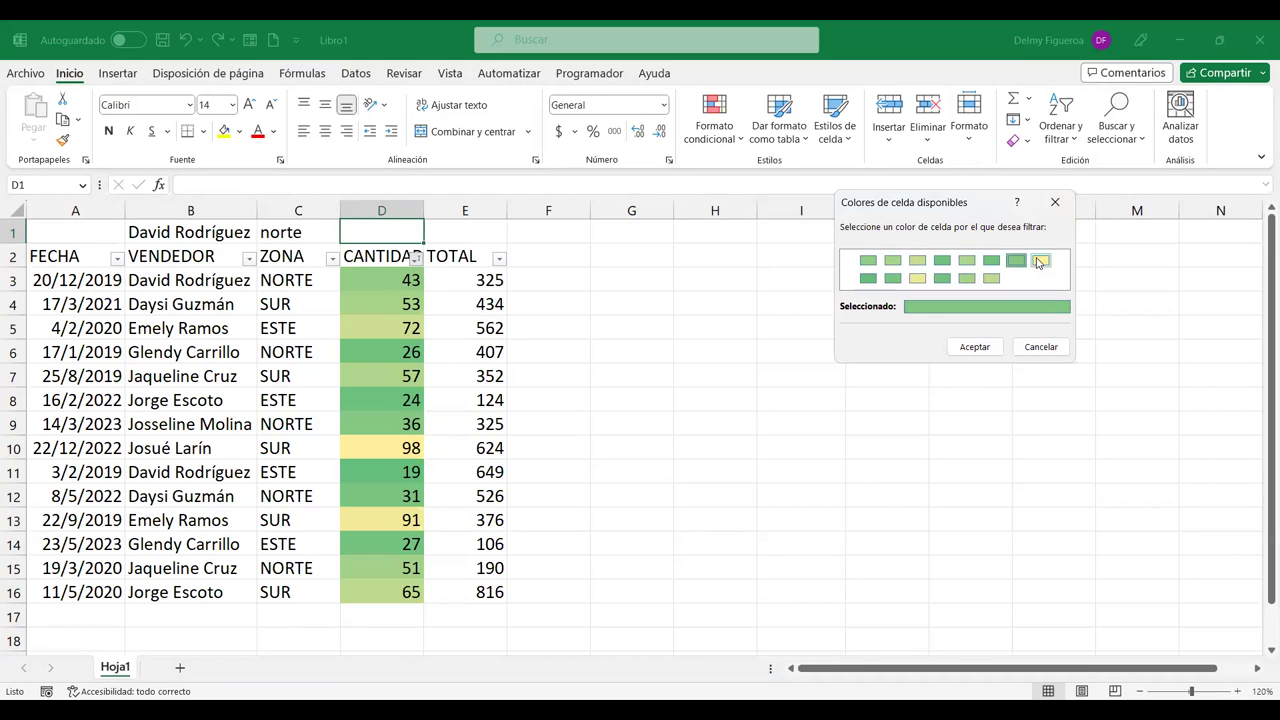
left_click(1040, 261)
left_click(990, 280)
left_click(964, 281)
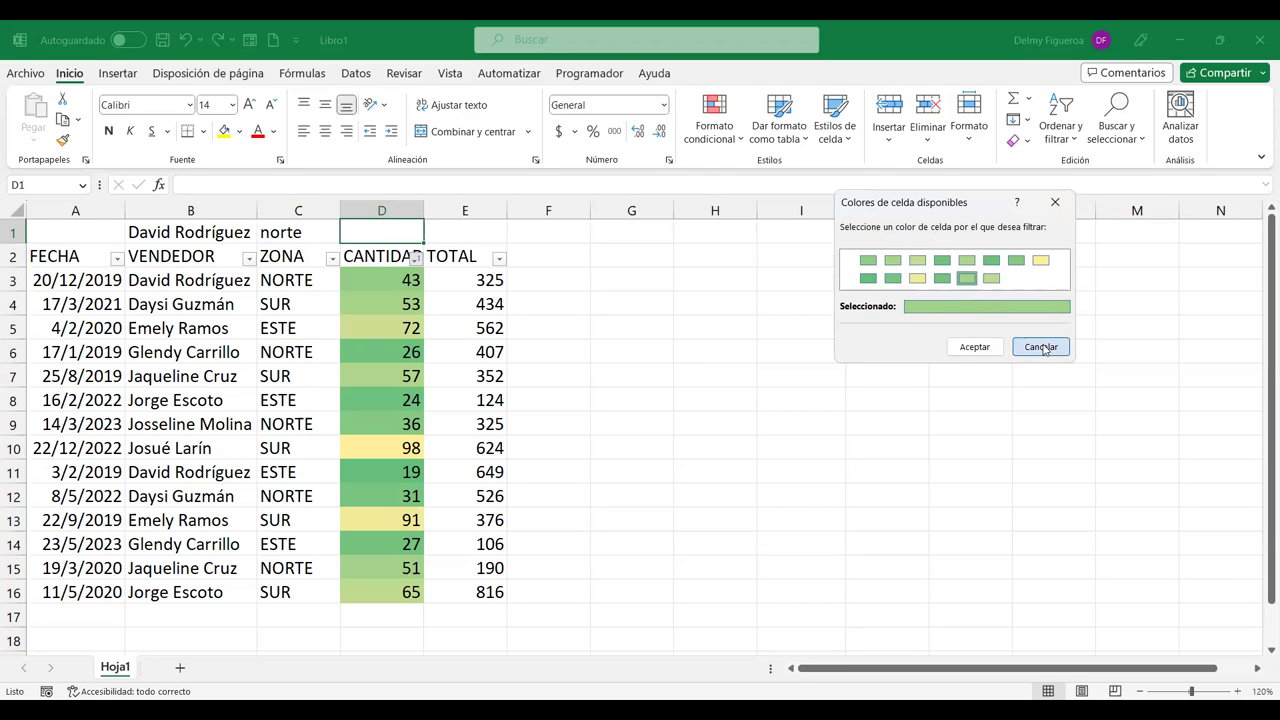
left_click(1041, 347)
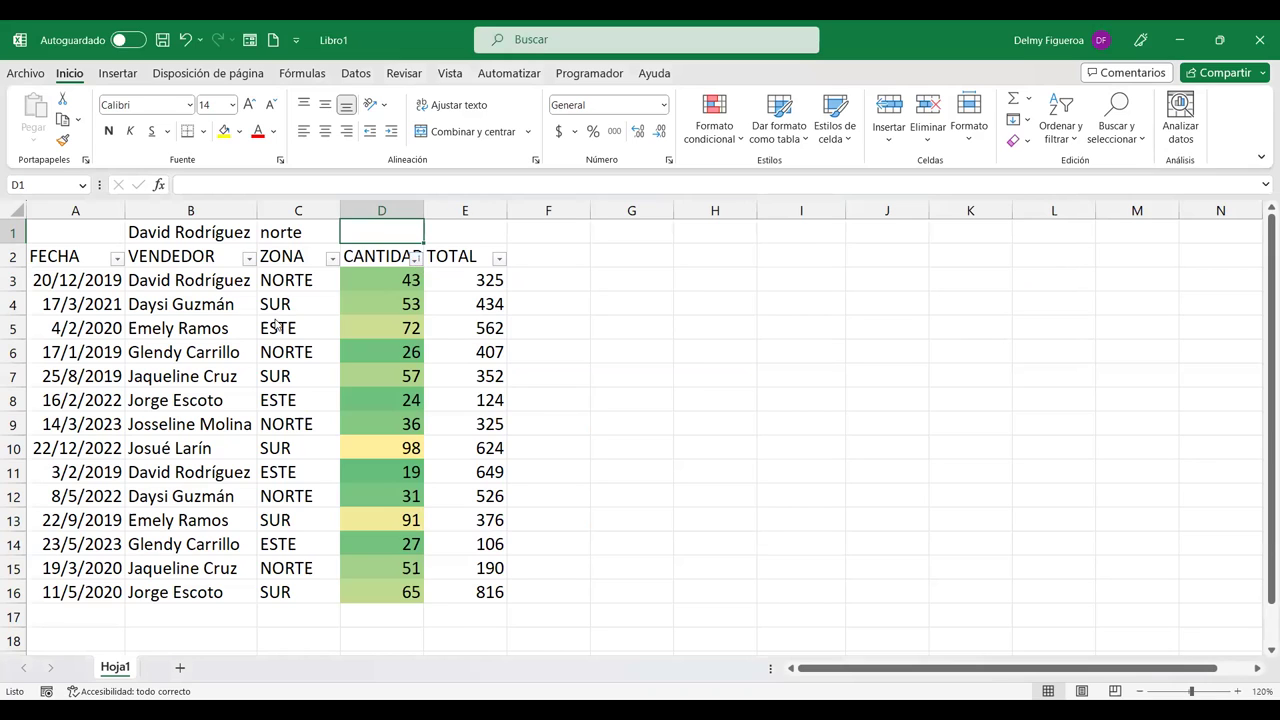
left_click(415, 258)
mouse_move(348, 327)
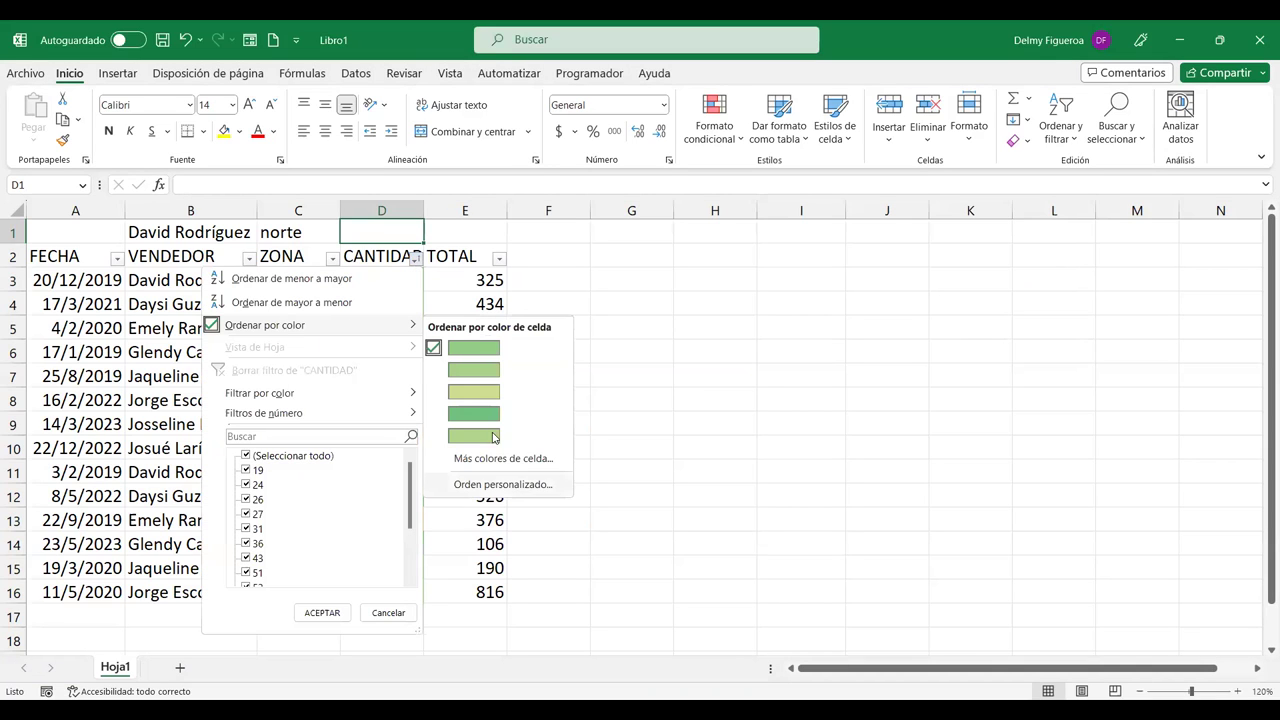
left_click(416, 258)
left_click(416, 258)
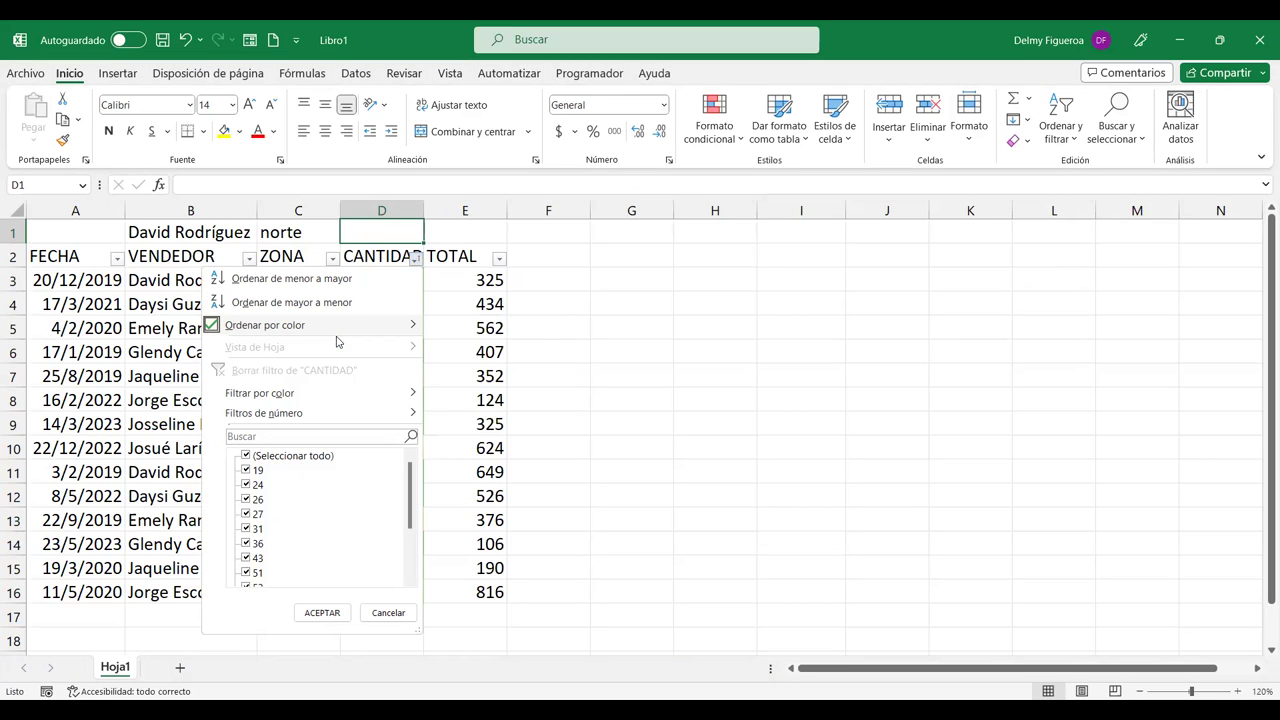
mouse_move(372, 333)
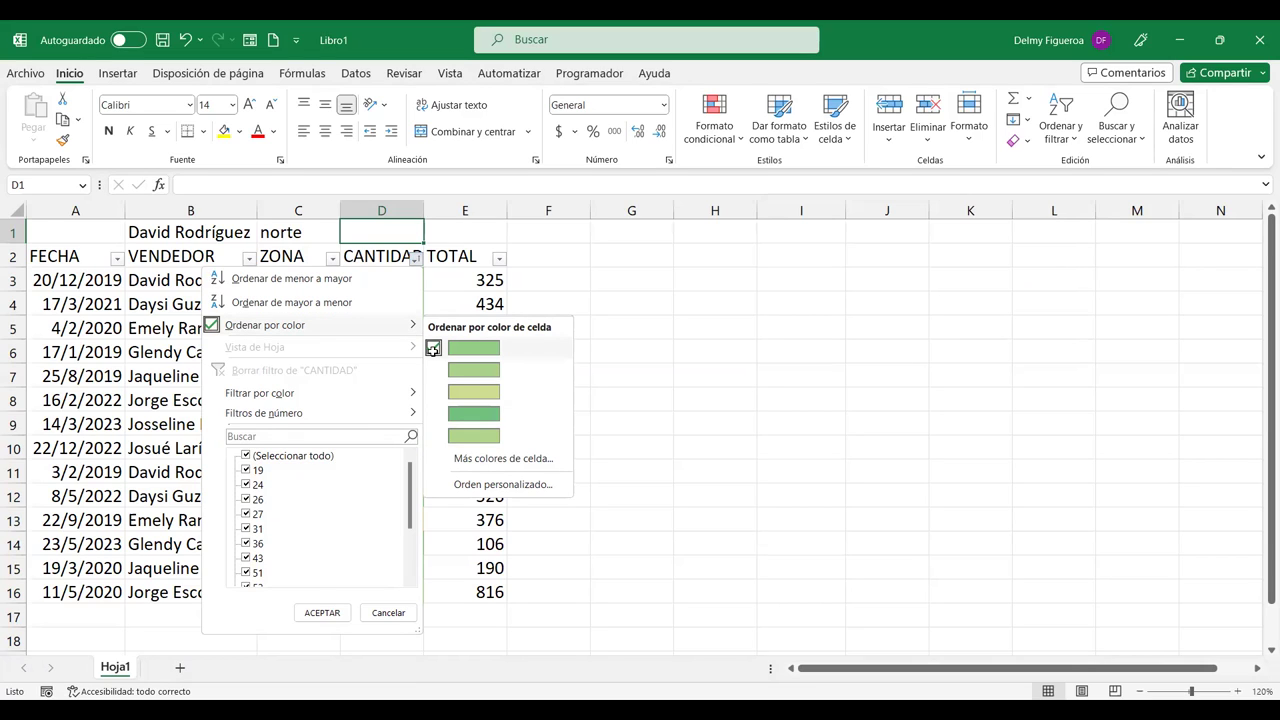
left_click(433, 348)
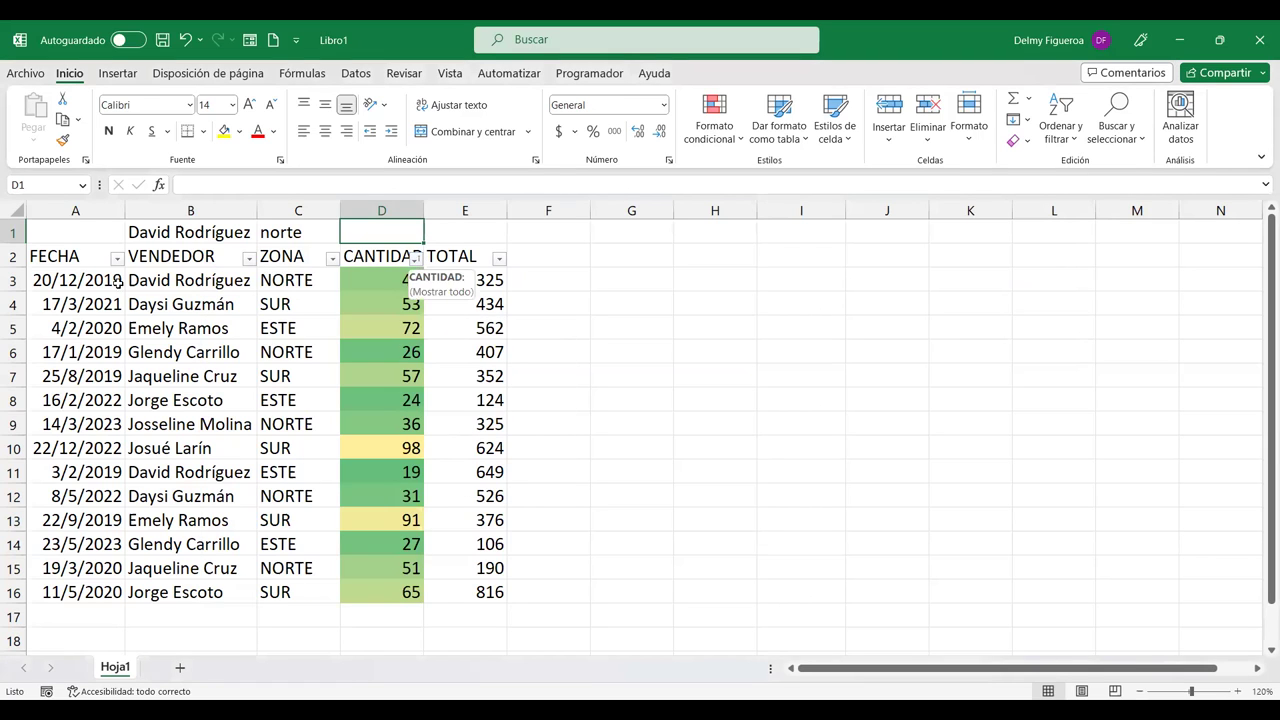
left_click_drag(82, 258, 476, 592)
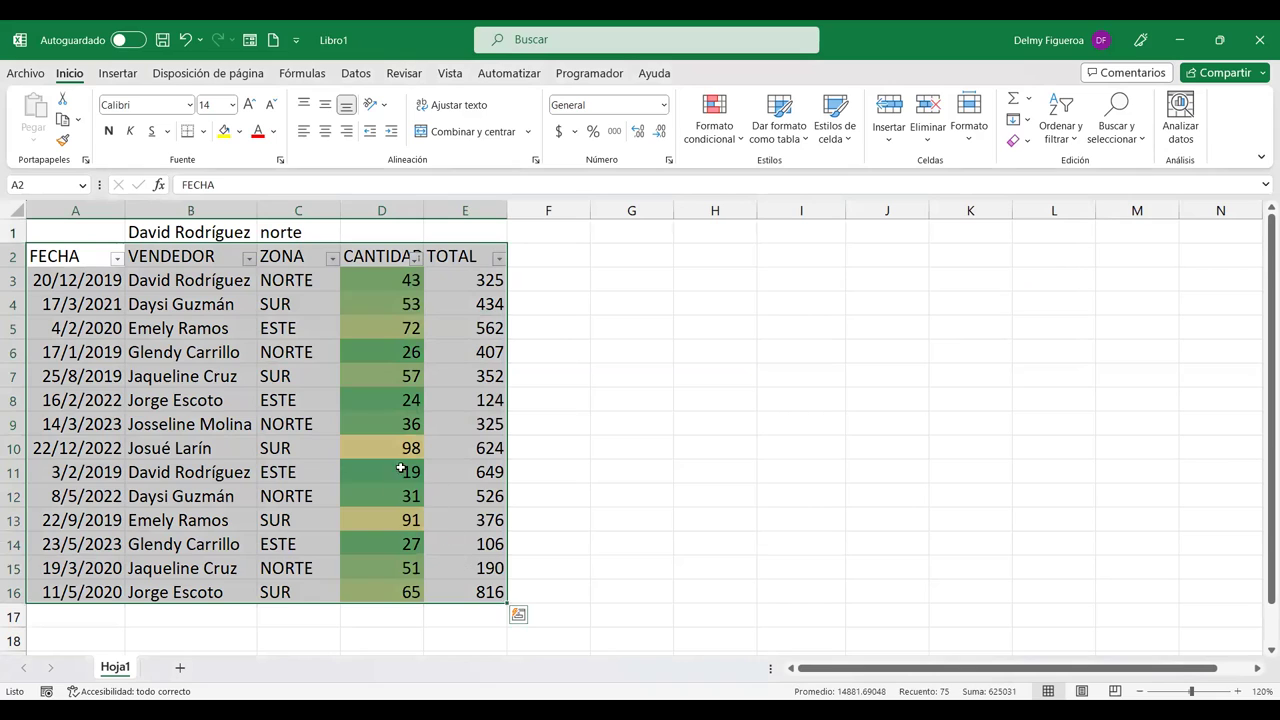
left_click(416, 257)
mouse_move(340, 400)
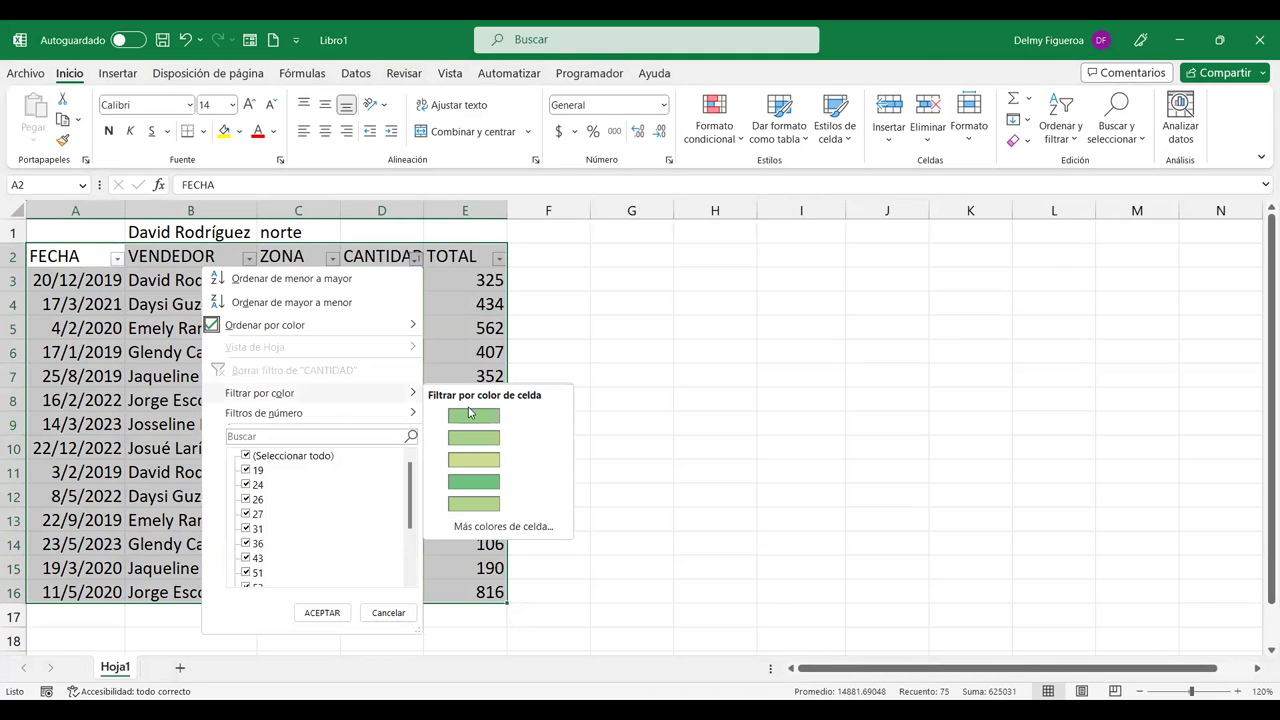
left_click(543, 527)
left_click(917, 278)
left_click(942, 279)
left_click(991, 264)
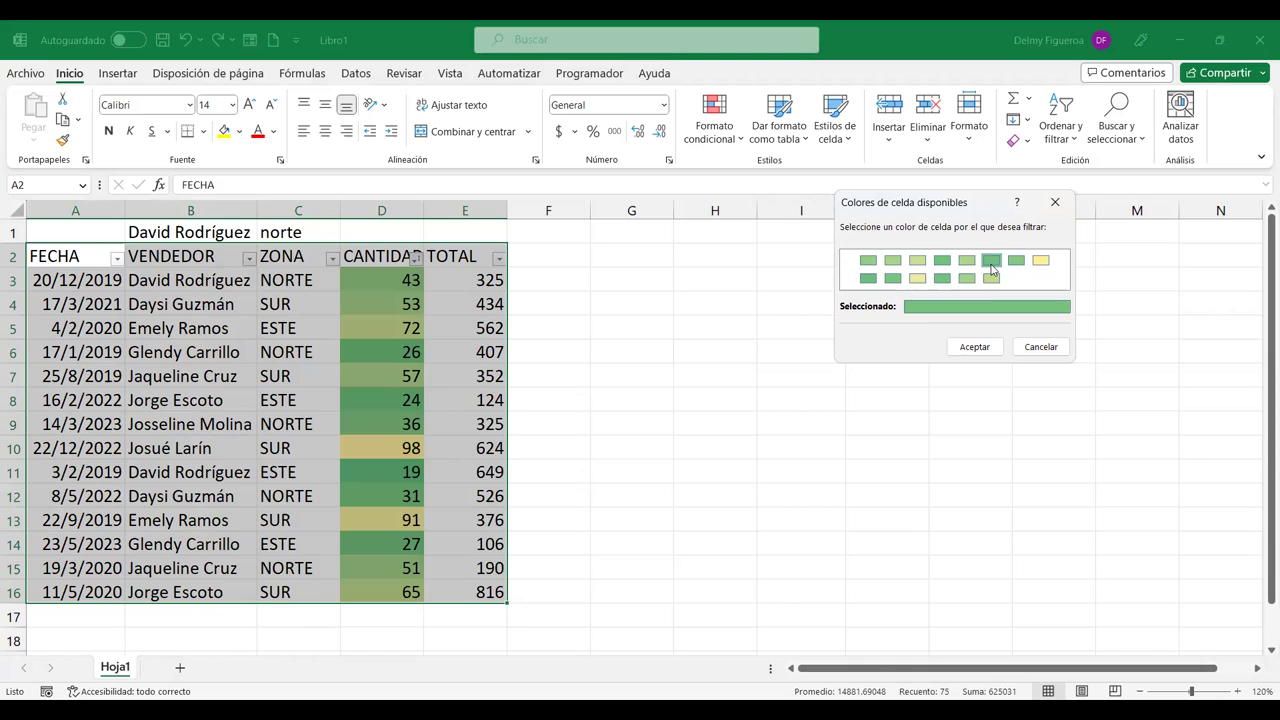
left_click(1041, 262)
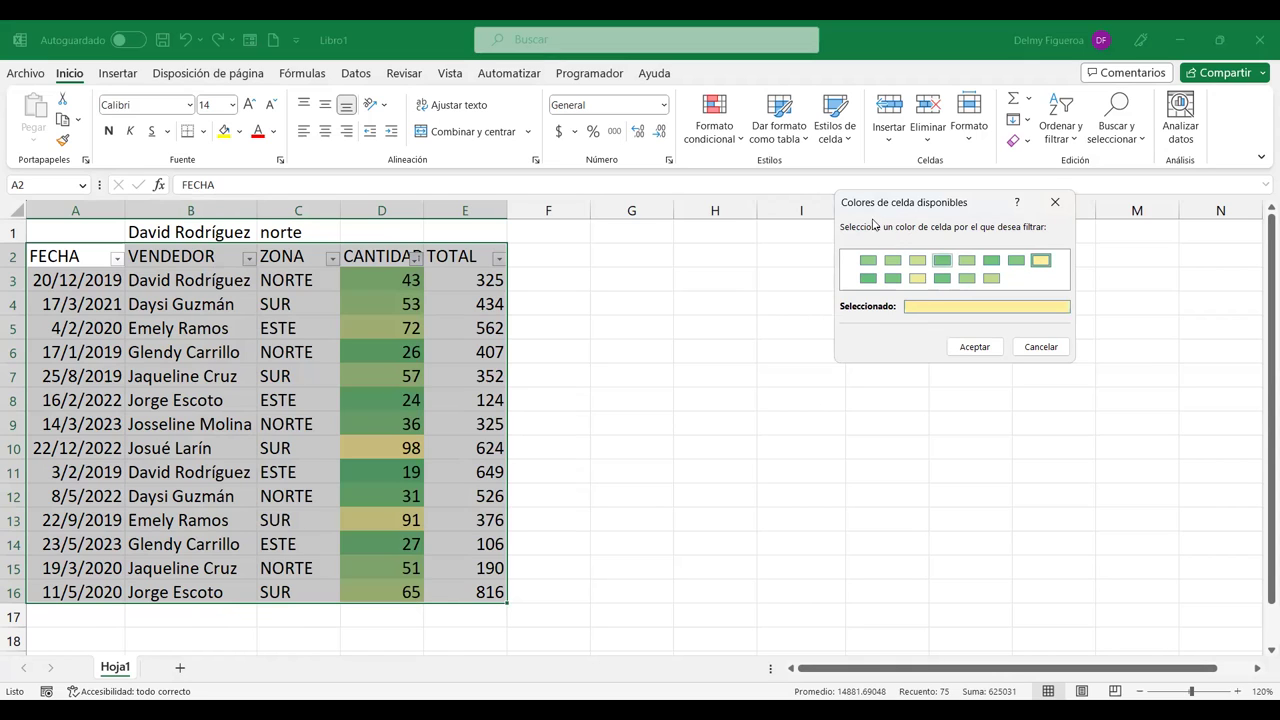
left_click(1042, 347)
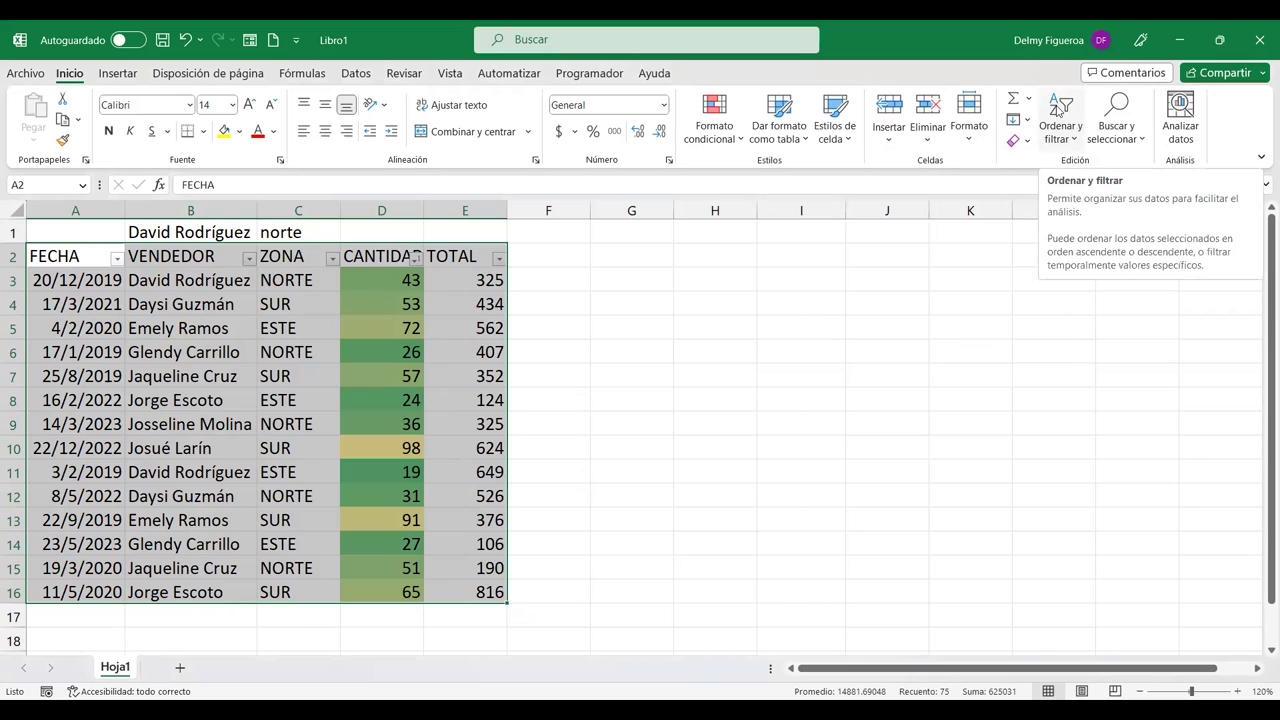
Step: Add a custom sort level: then by CANTIDAD cell colour, green on top
left_click(1076, 133)
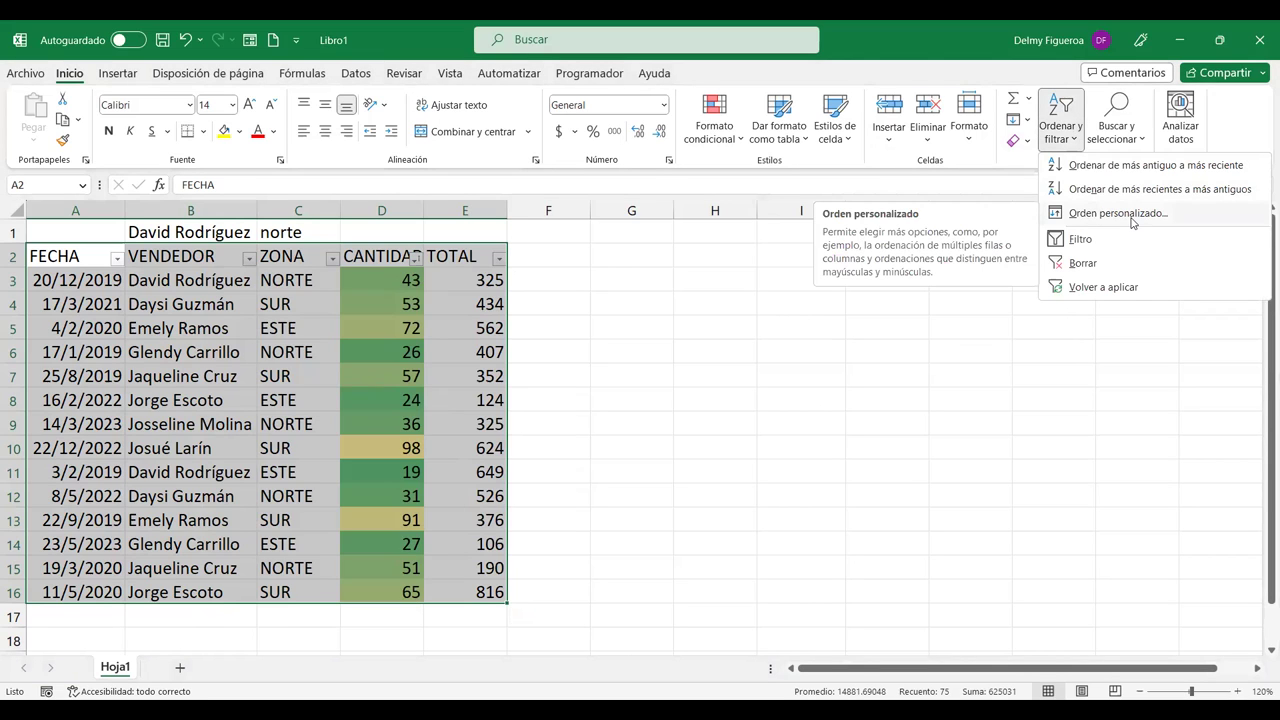
key("Return")
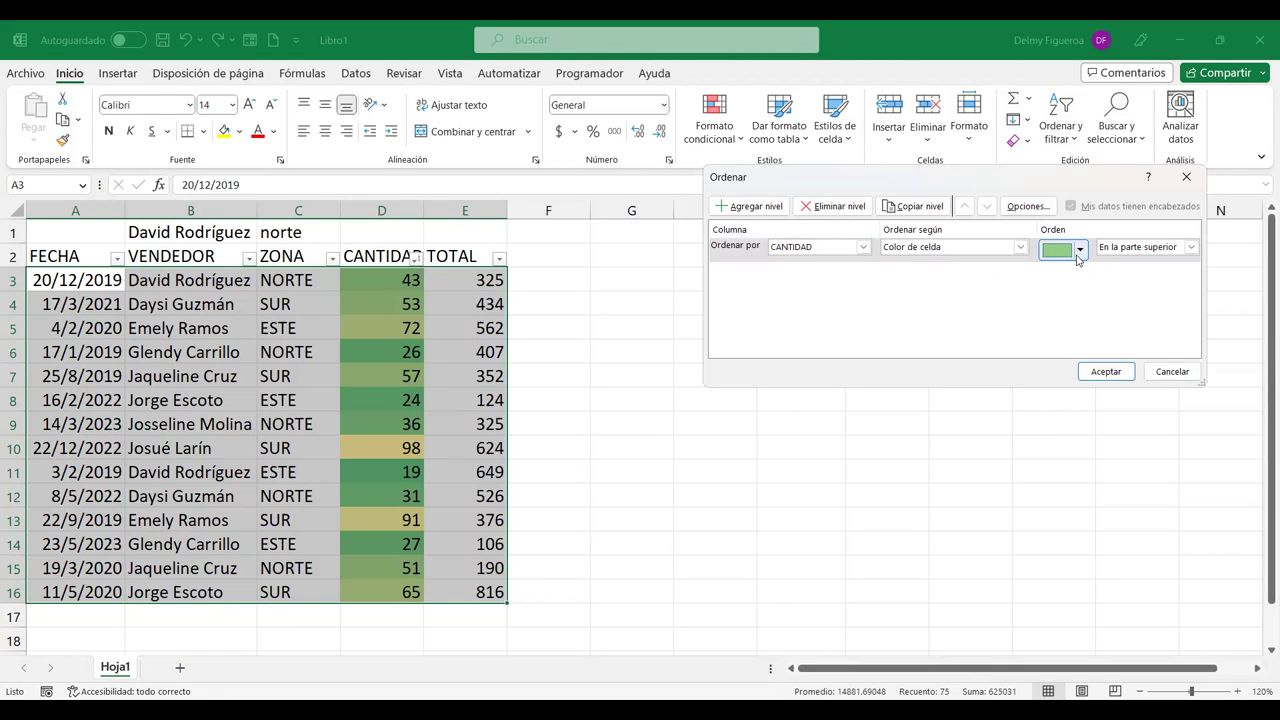
left_click(756, 208)
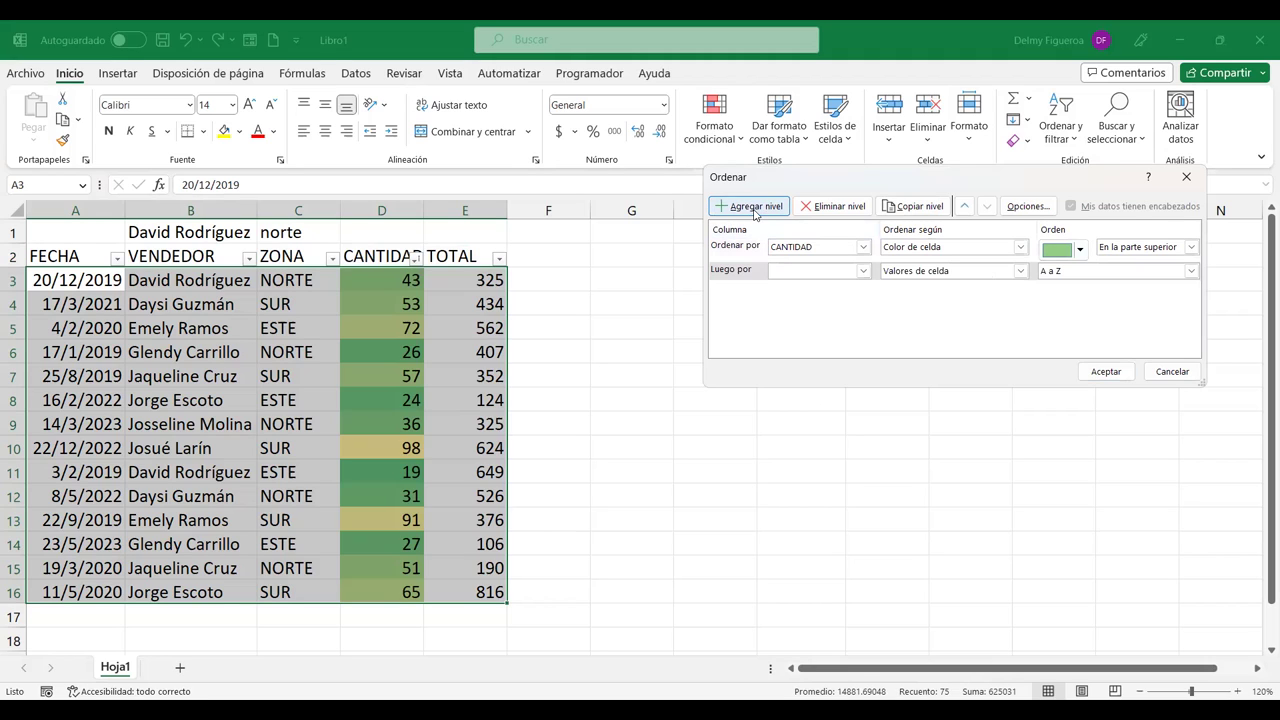
left_click(864, 271)
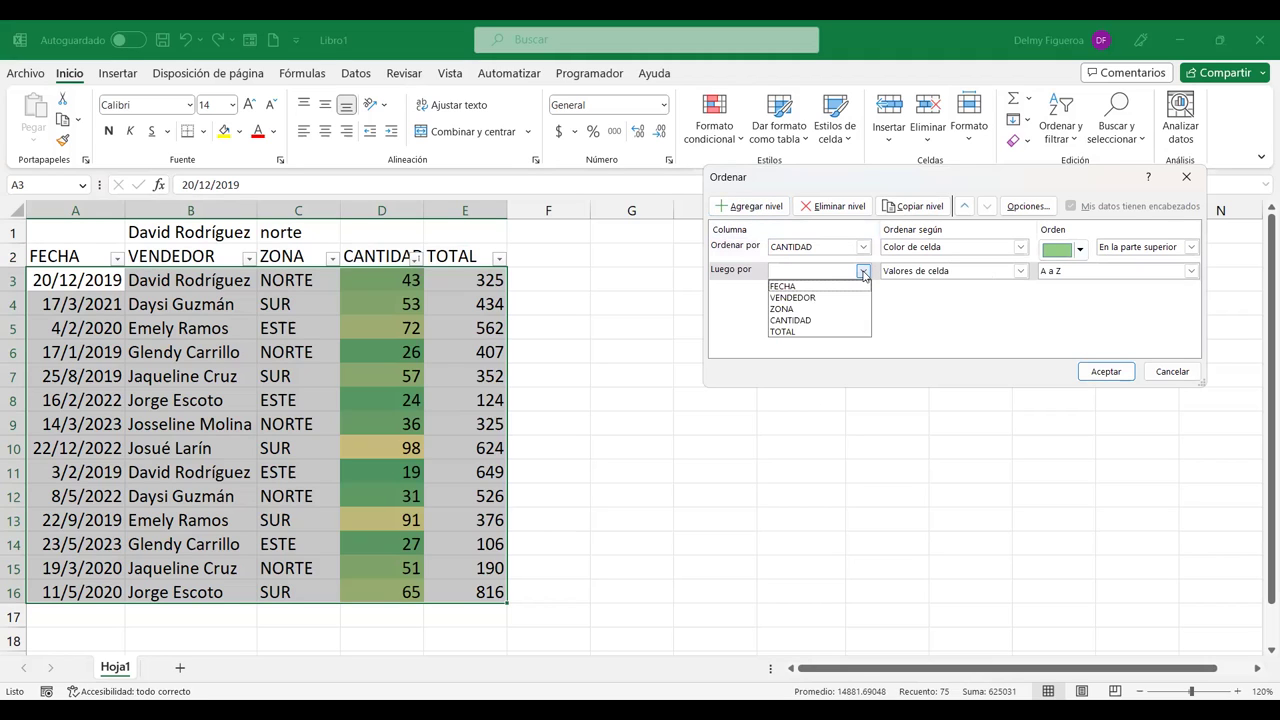
left_click(817, 321)
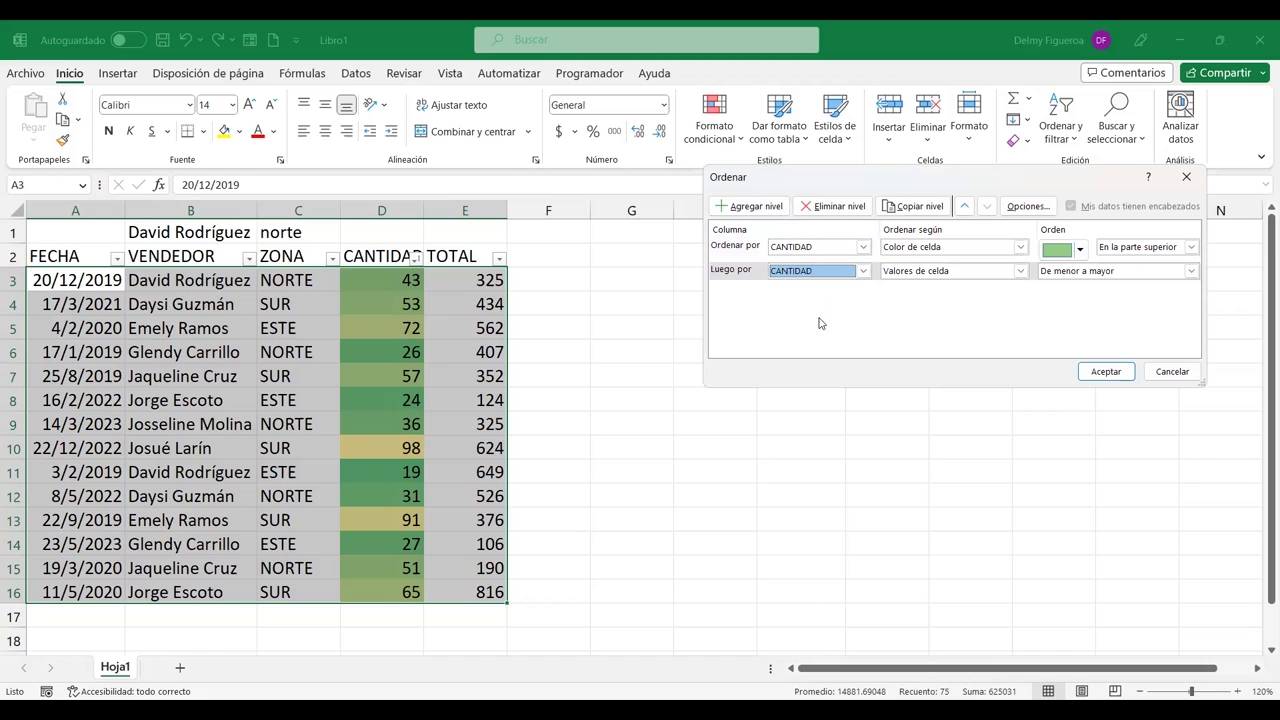
left_click(1020, 271)
left_click(923, 298)
left_click(1081, 274)
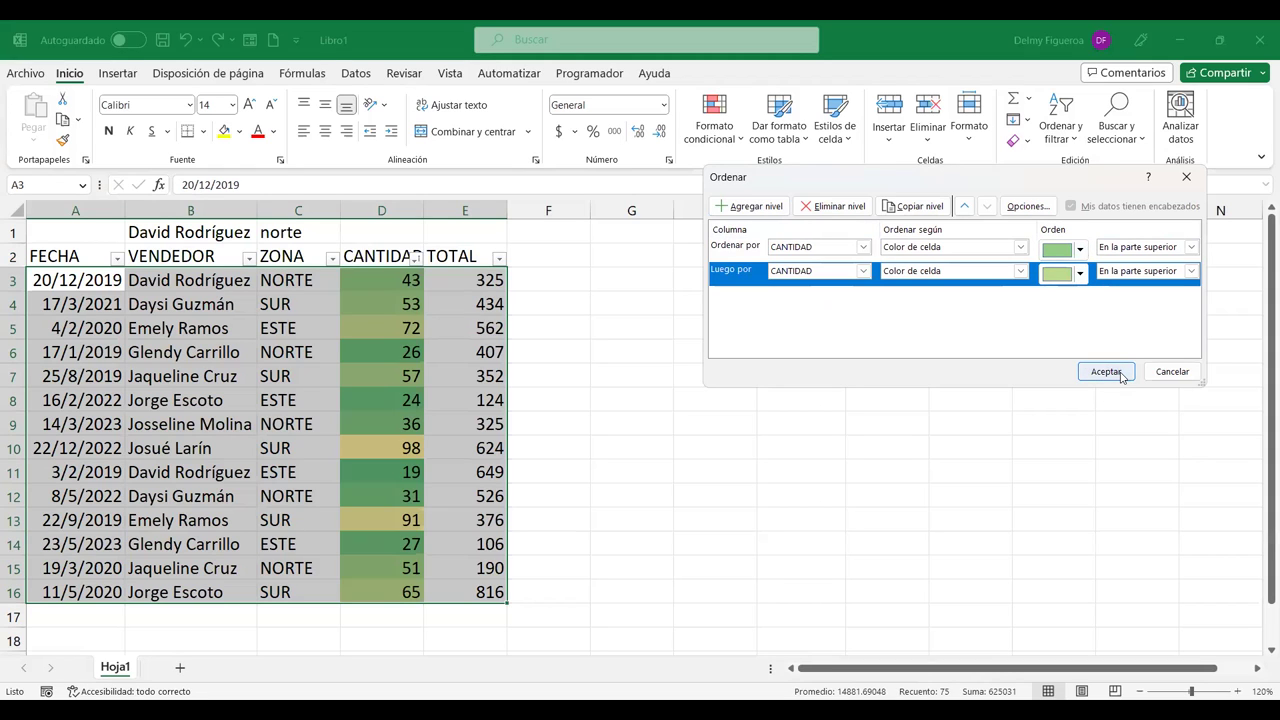
left_click(1121, 376)
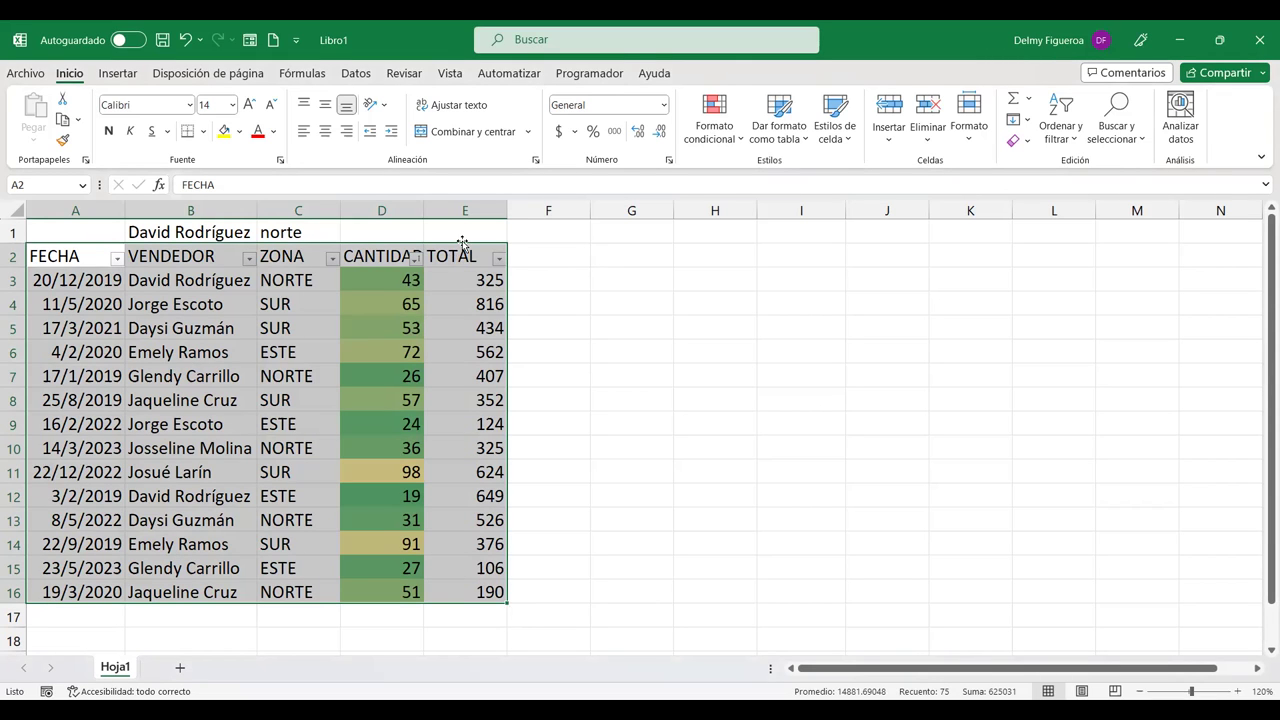
Step: Check D1's Filtrar options without filtering, then show the Datos tab
left_click(384, 228)
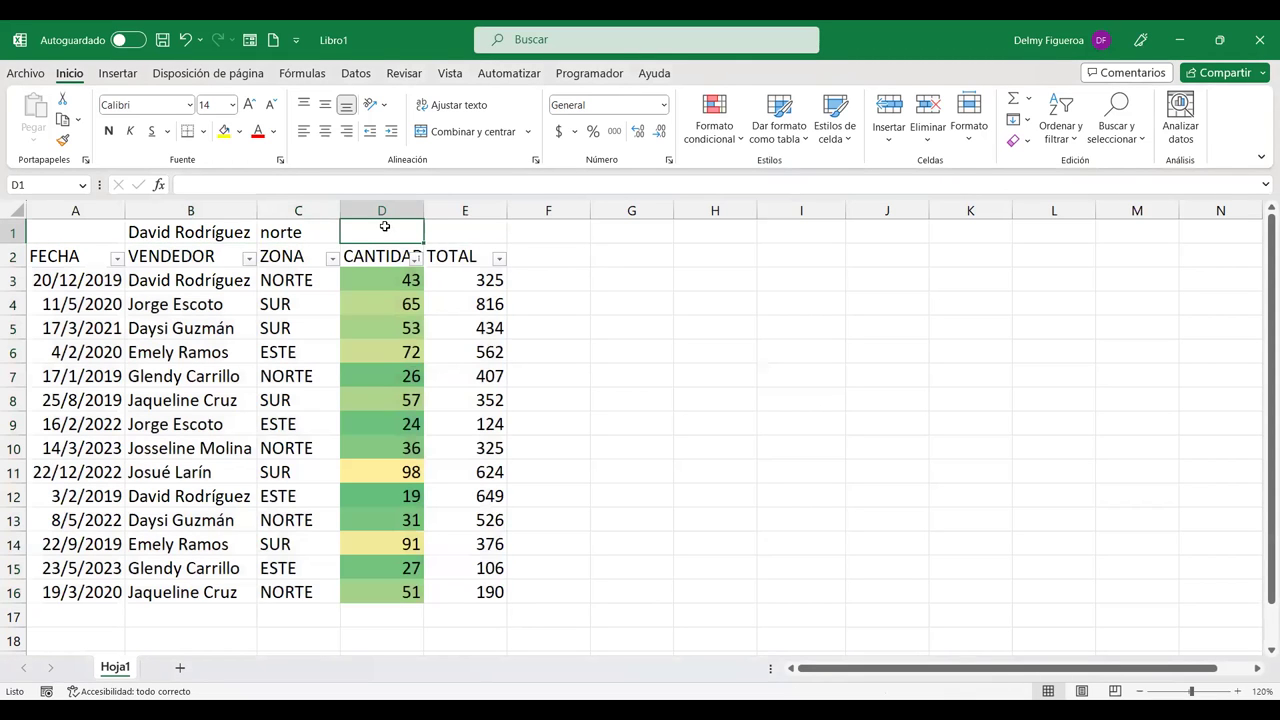
right_click(384, 227)
mouse_move(508, 466)
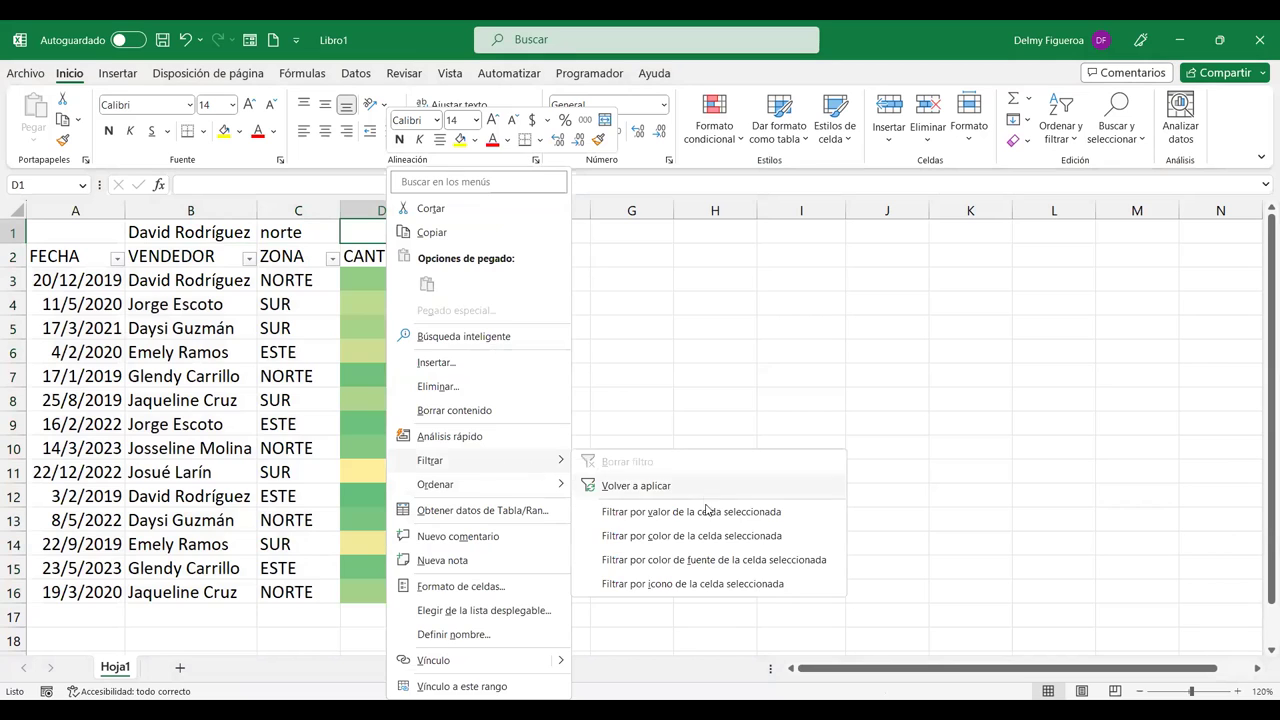
left_click(648, 257)
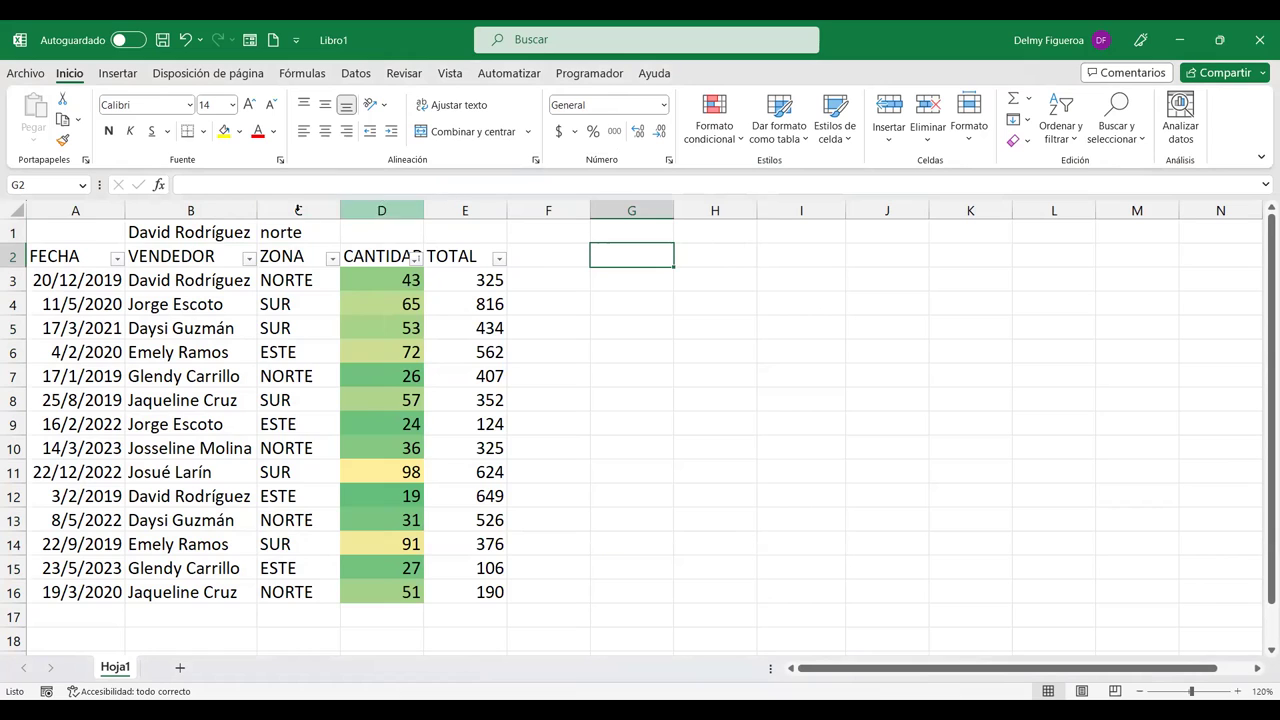
left_click(355, 74)
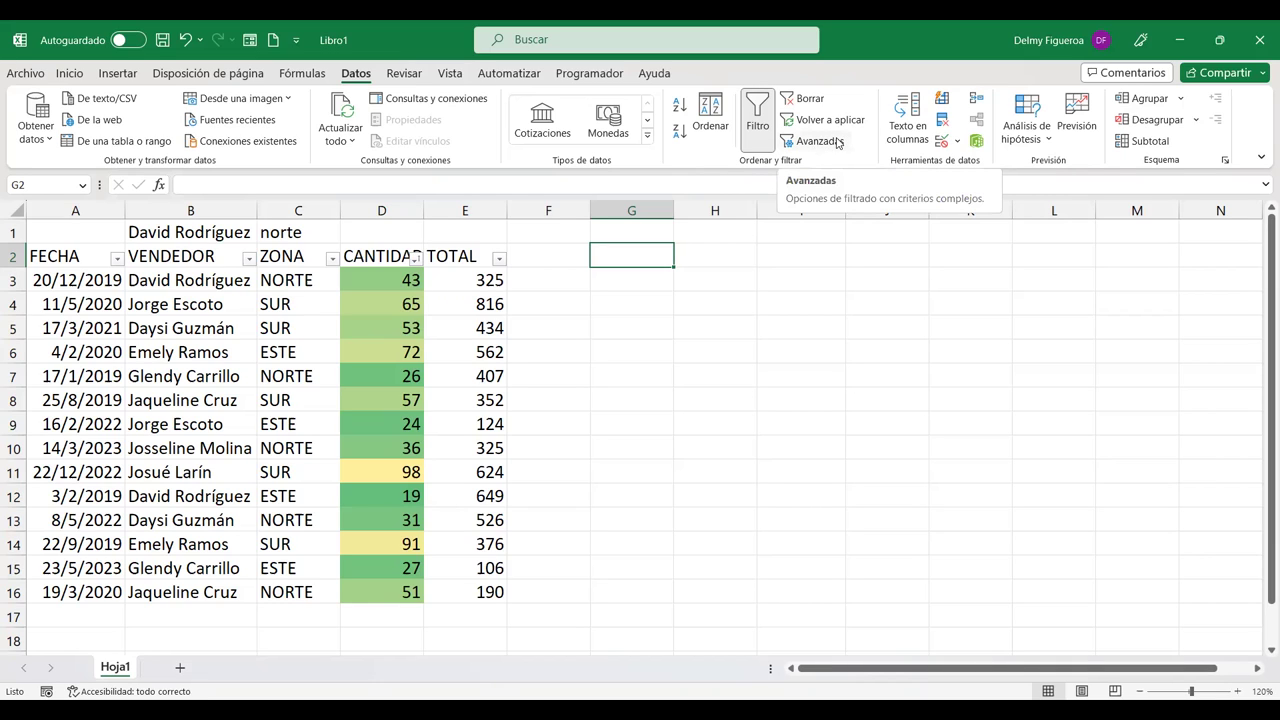
Step: Clear the filters, remove AutoFilter from A2:E16, and open Advanced filter settings
left_click(810, 99)
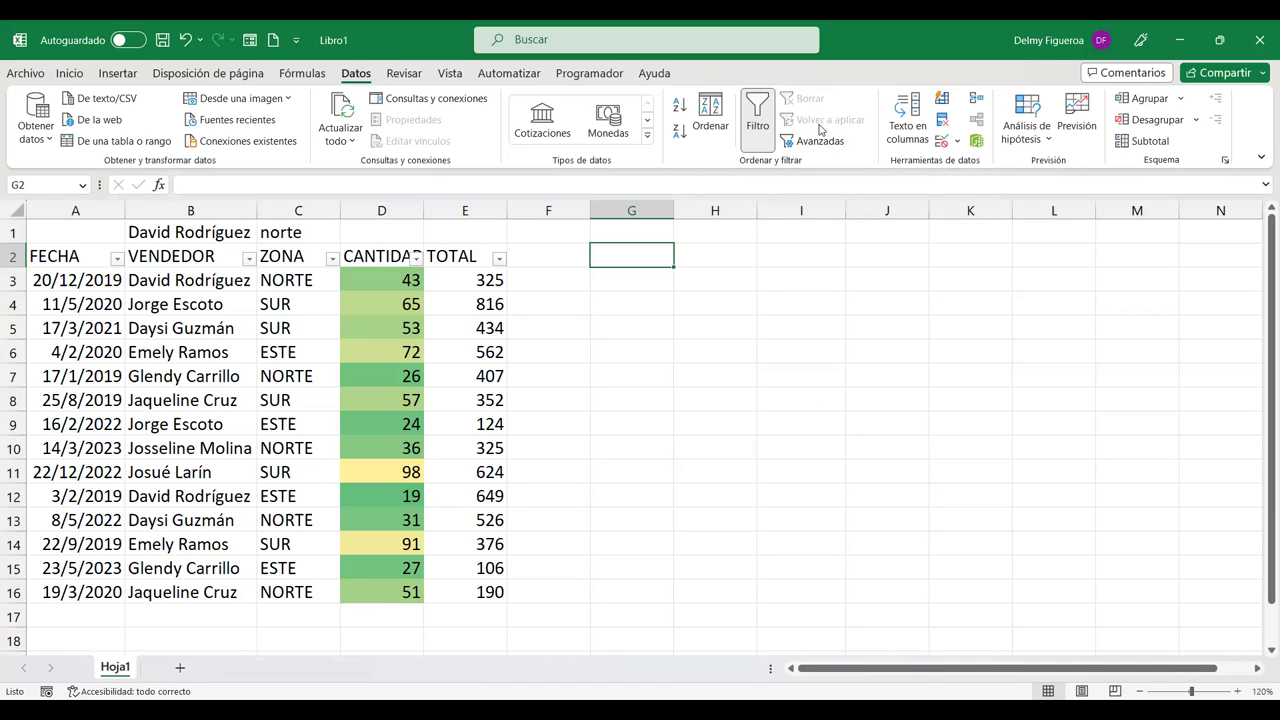
left_click_drag(88, 260, 451, 590)
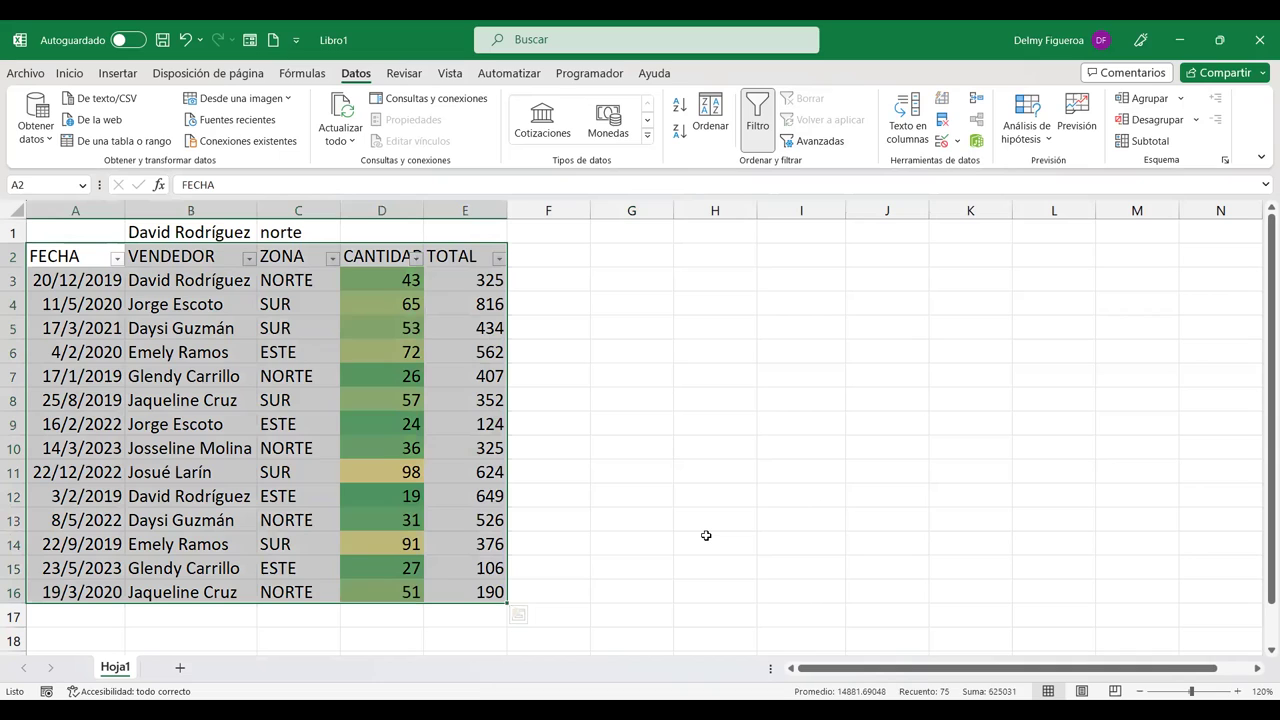
key("ctrl+shift+l")
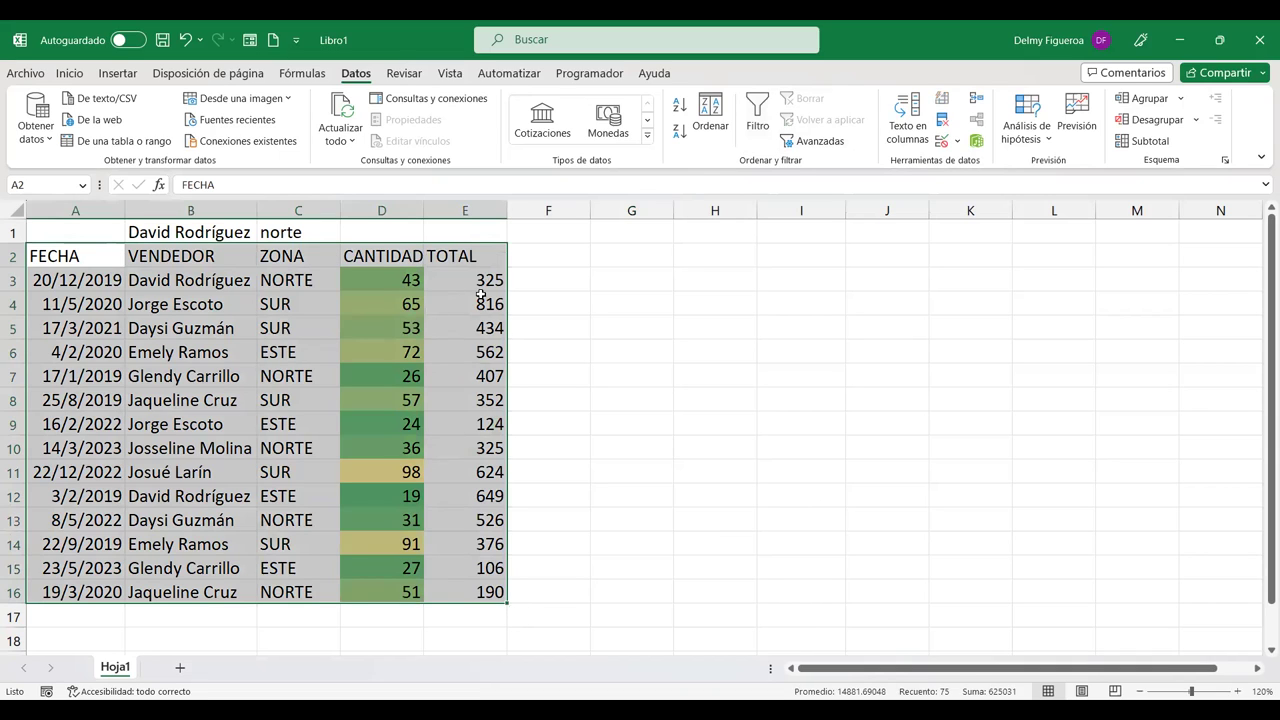
left_click(622, 256)
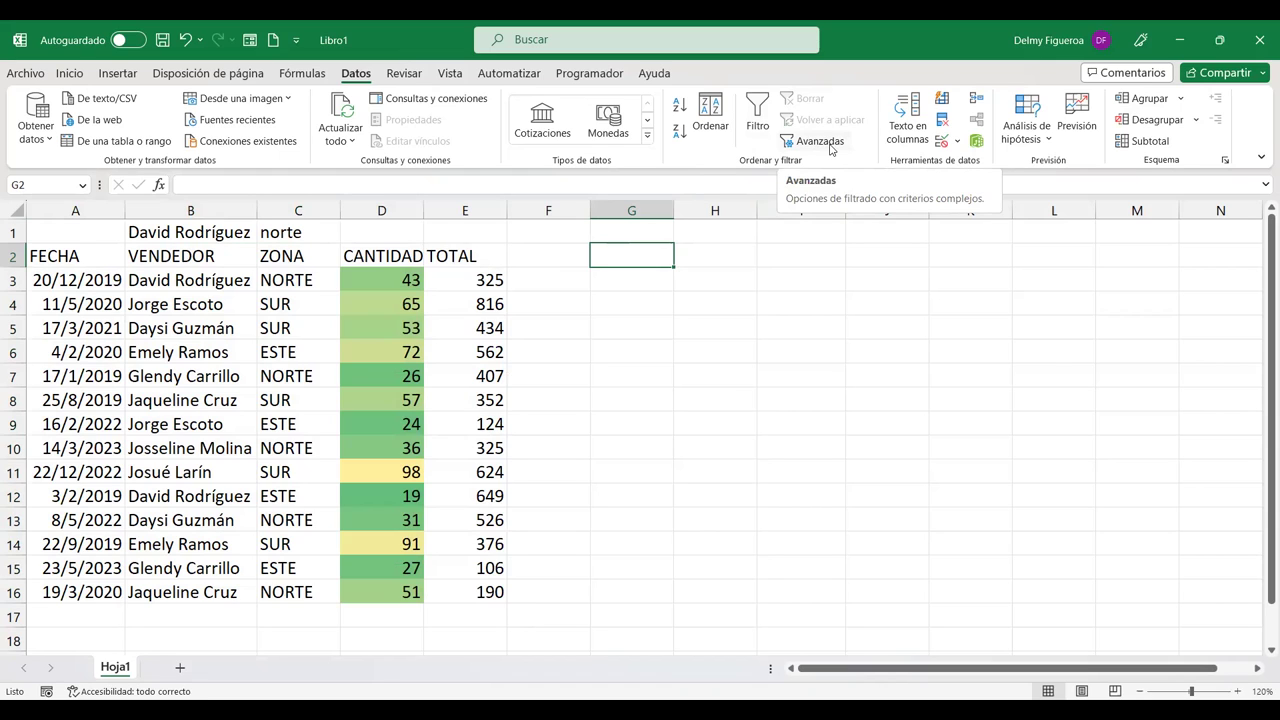
left_click(830, 145)
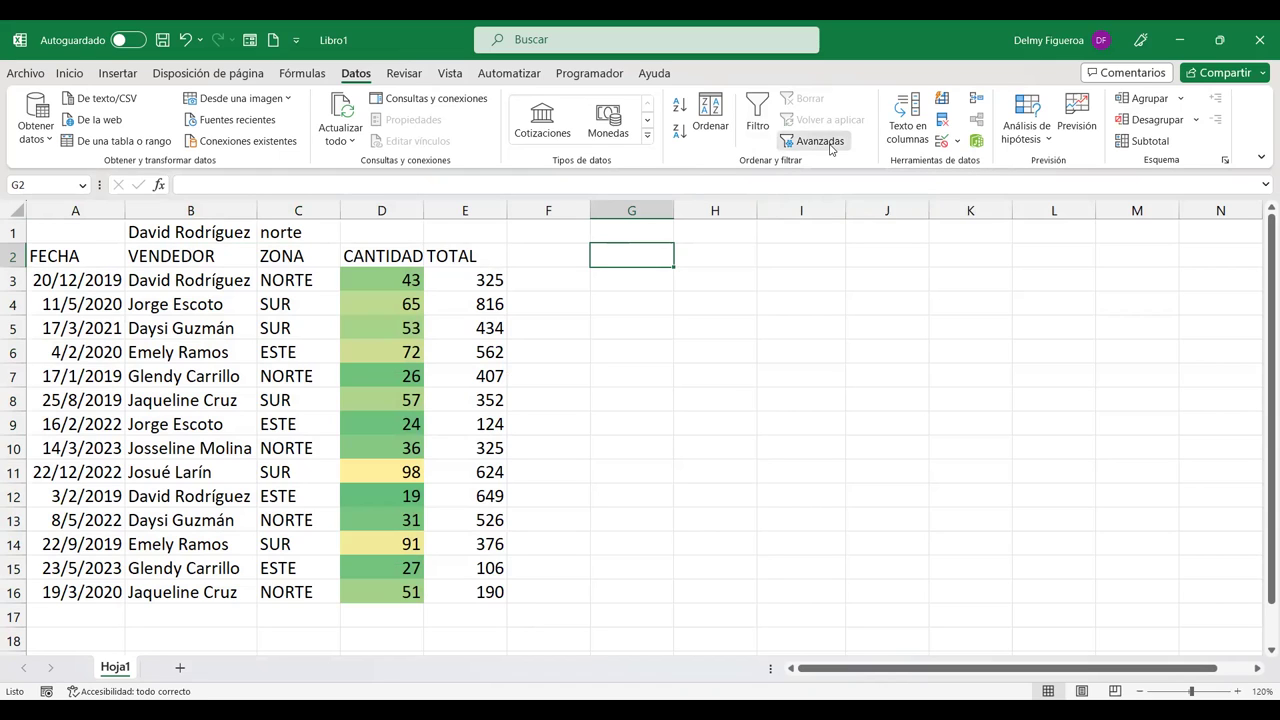
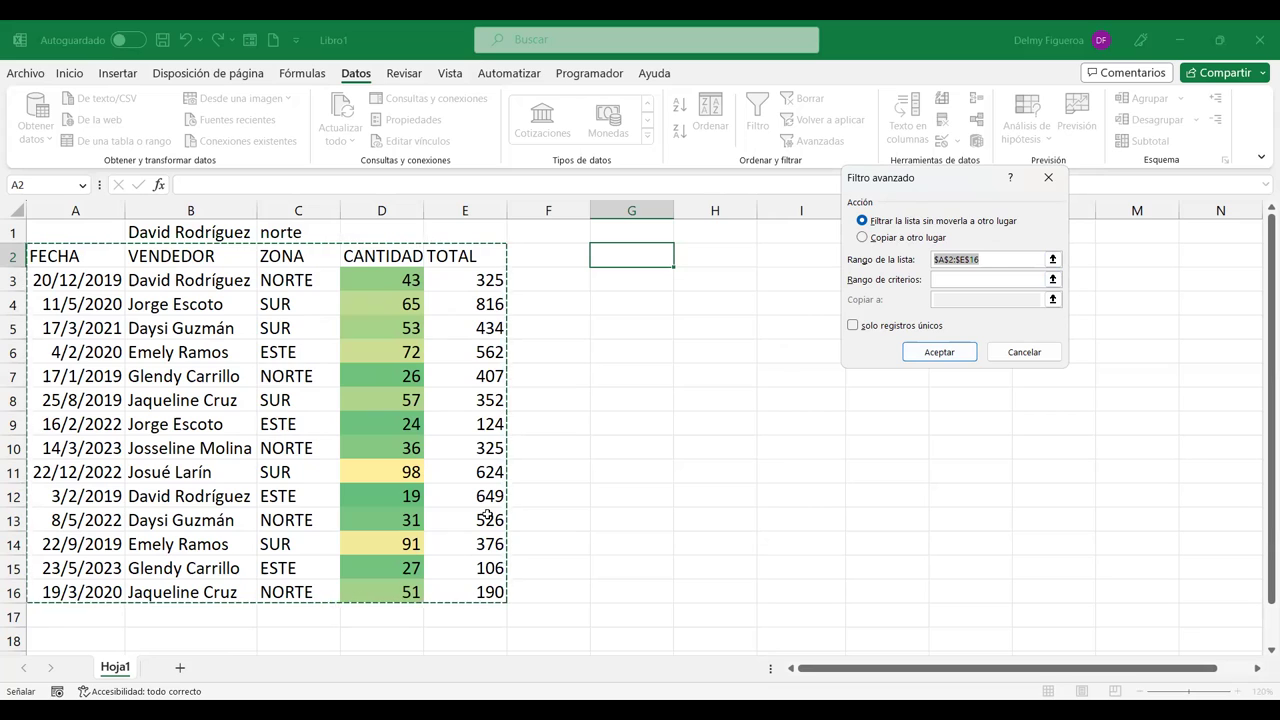
Step: Try Copiar a otro lugar, revert to in-place with solo registros únicos ticked, then cancel Filtro avanzado
left_click(885, 240)
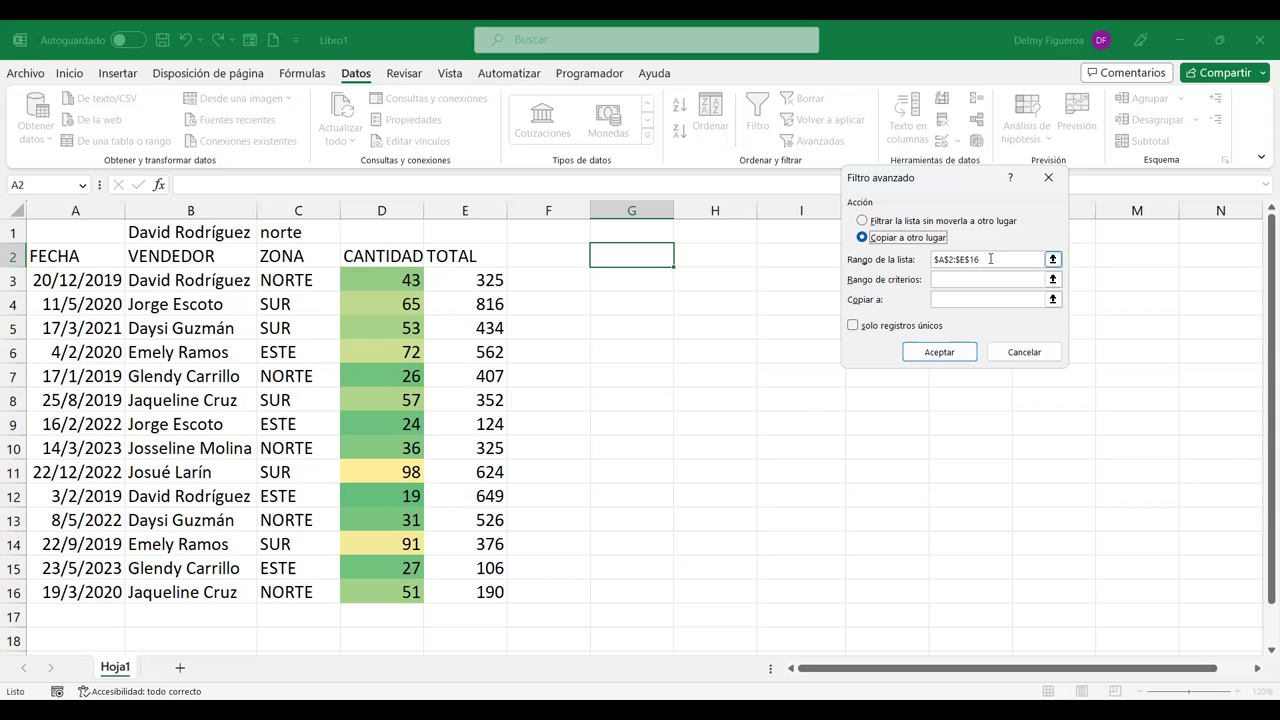
left_click(992, 259)
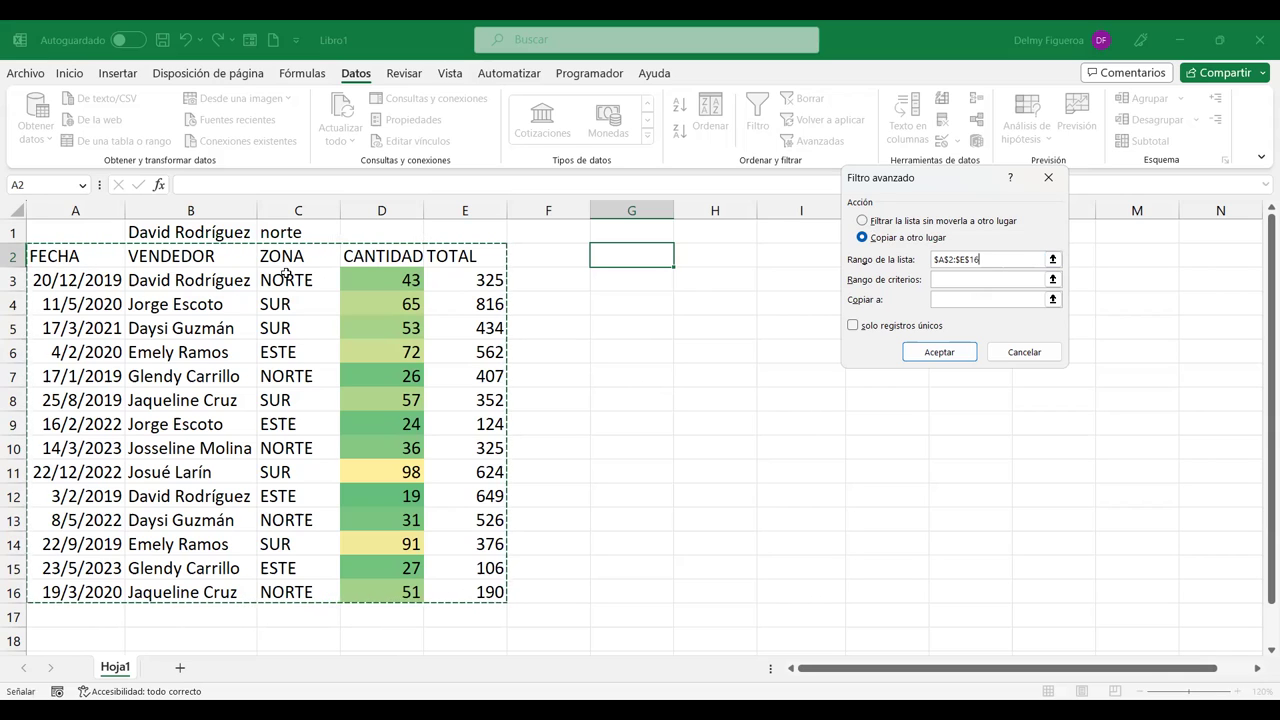
left_click(962, 281)
left_click(962, 281)
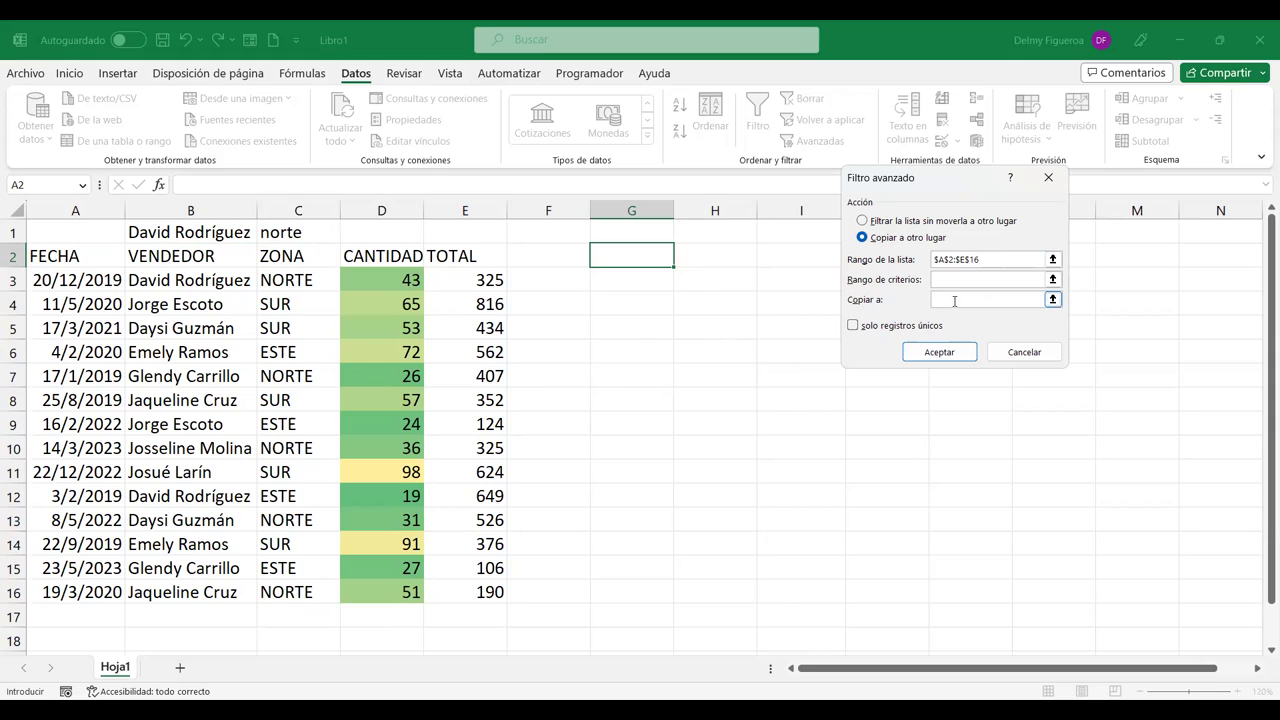
left_click(895, 222)
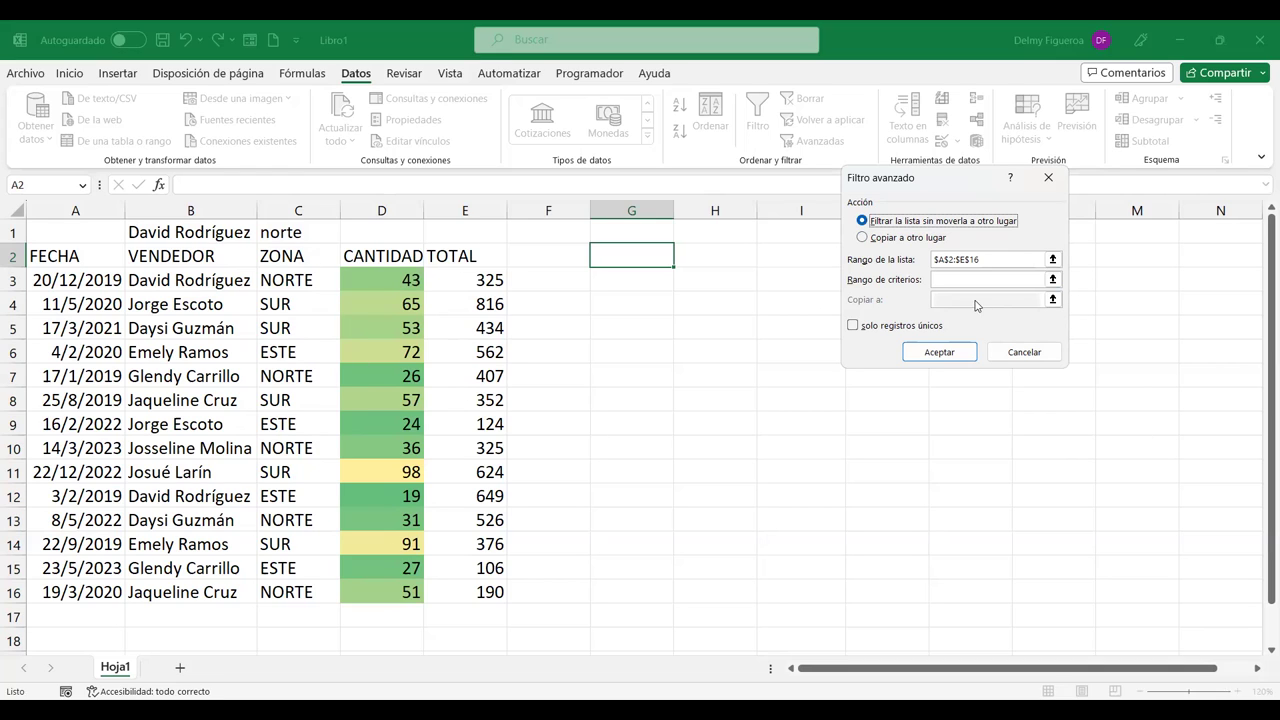
left_click(853, 327)
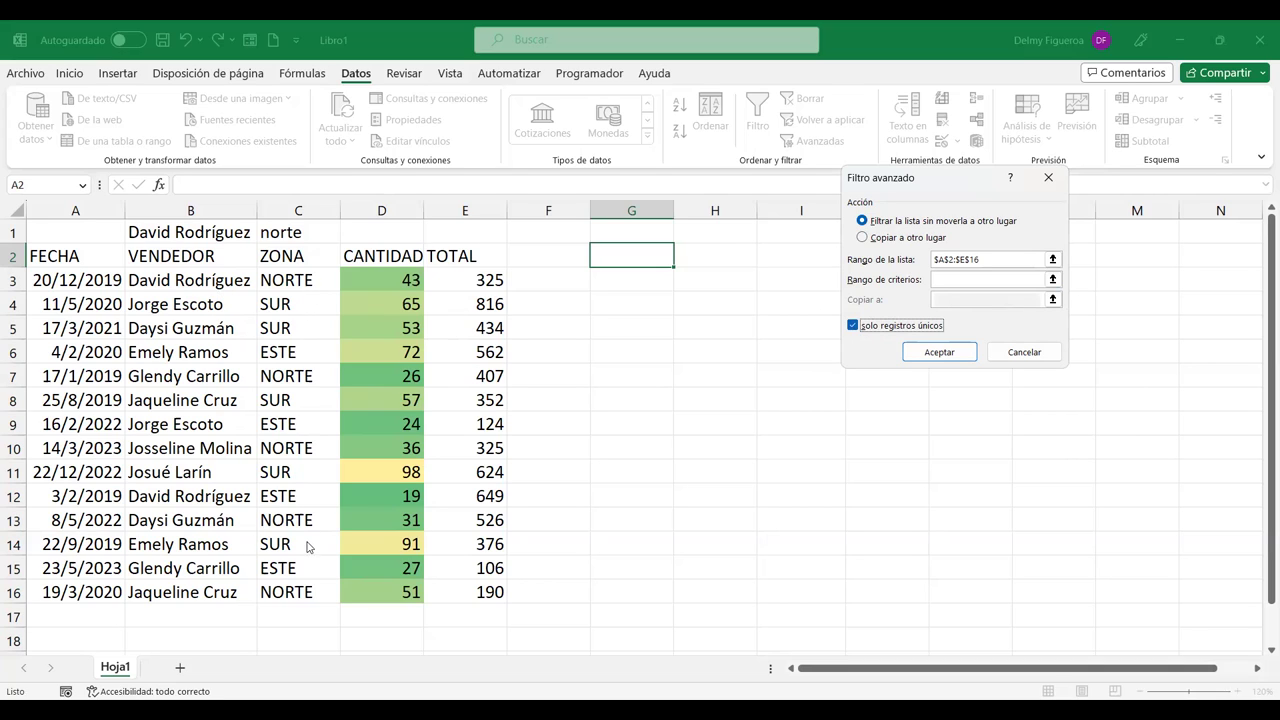
left_click(1024, 352)
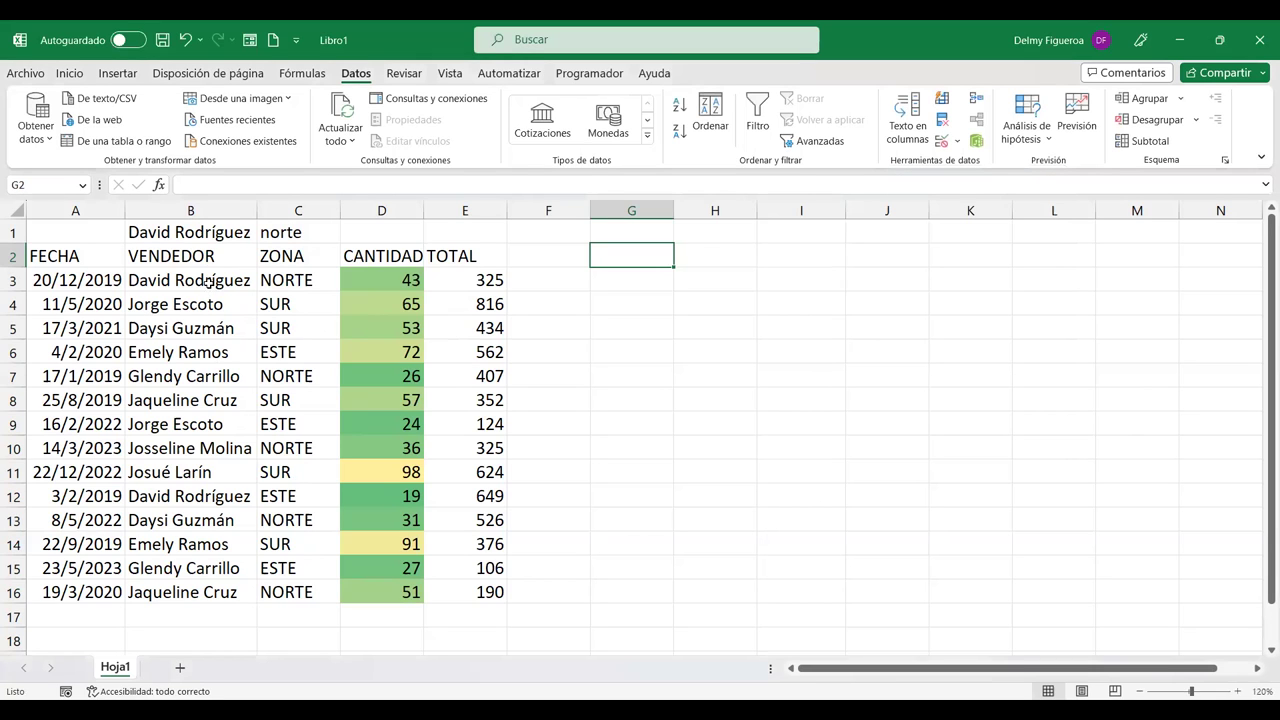
left_click(210, 279)
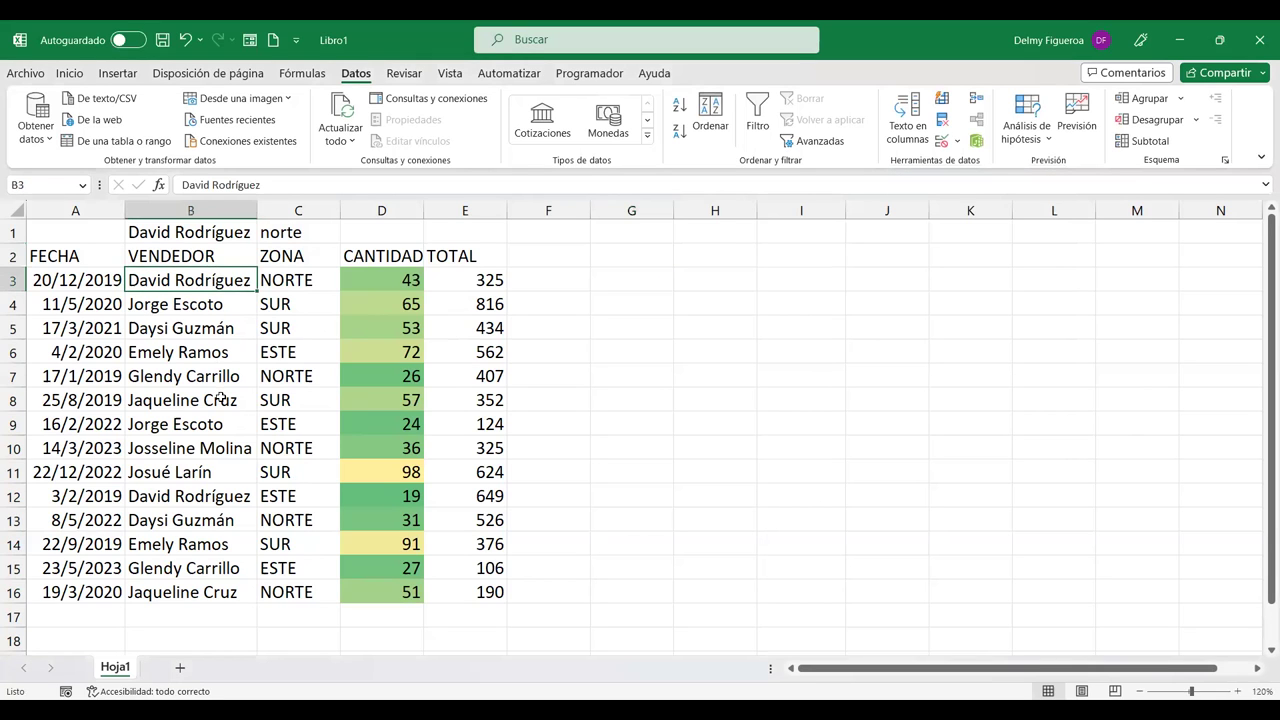
left_click(228, 497)
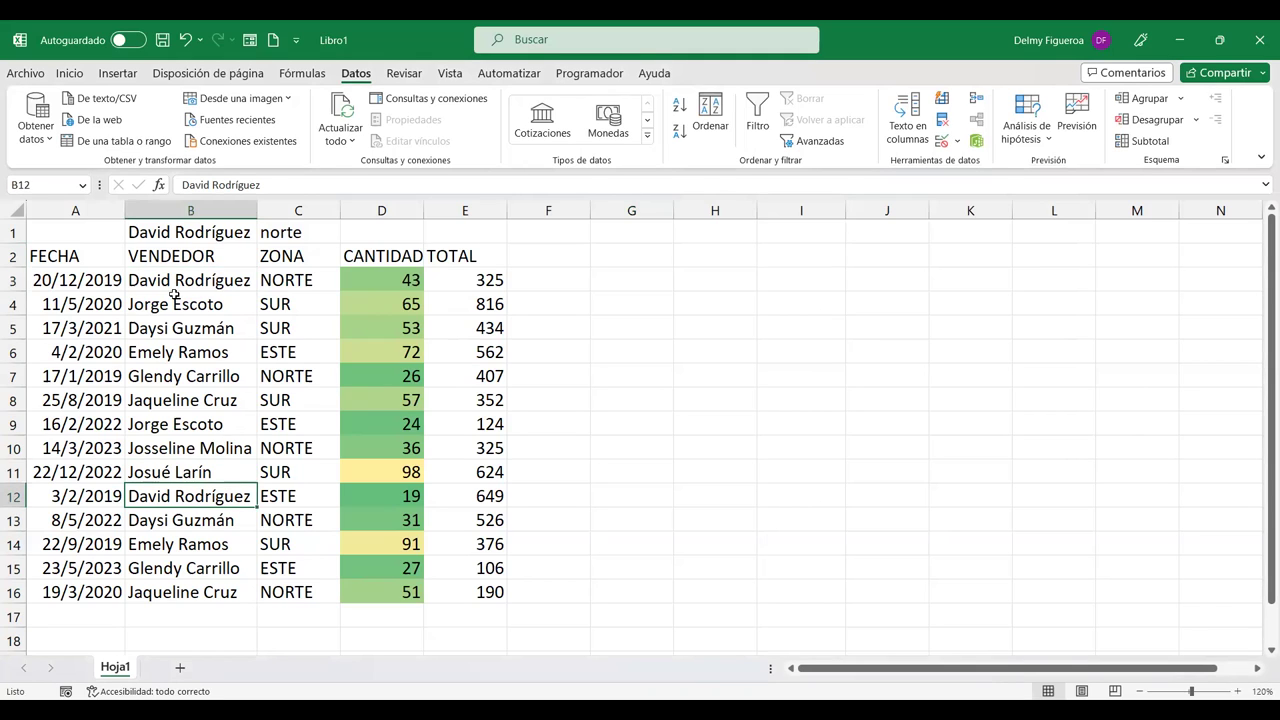
left_click(97, 273)
left_click(113, 496)
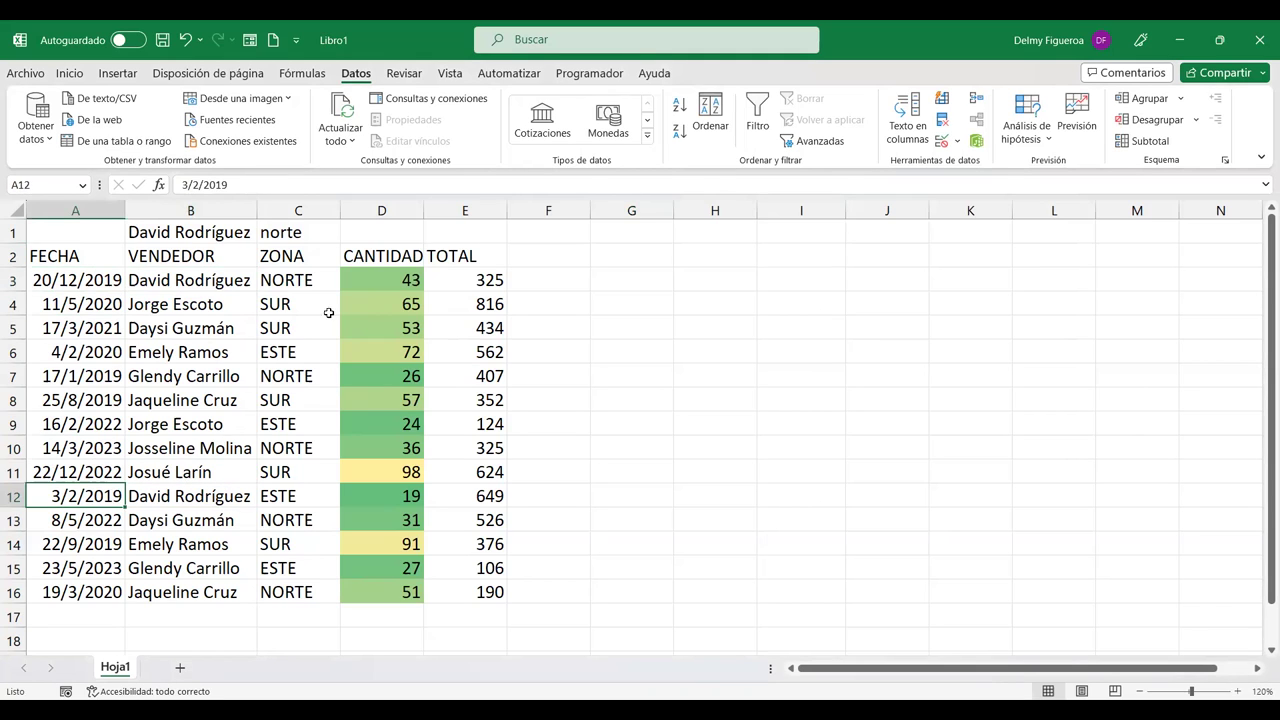
left_click(296, 277)
left_click(296, 496)
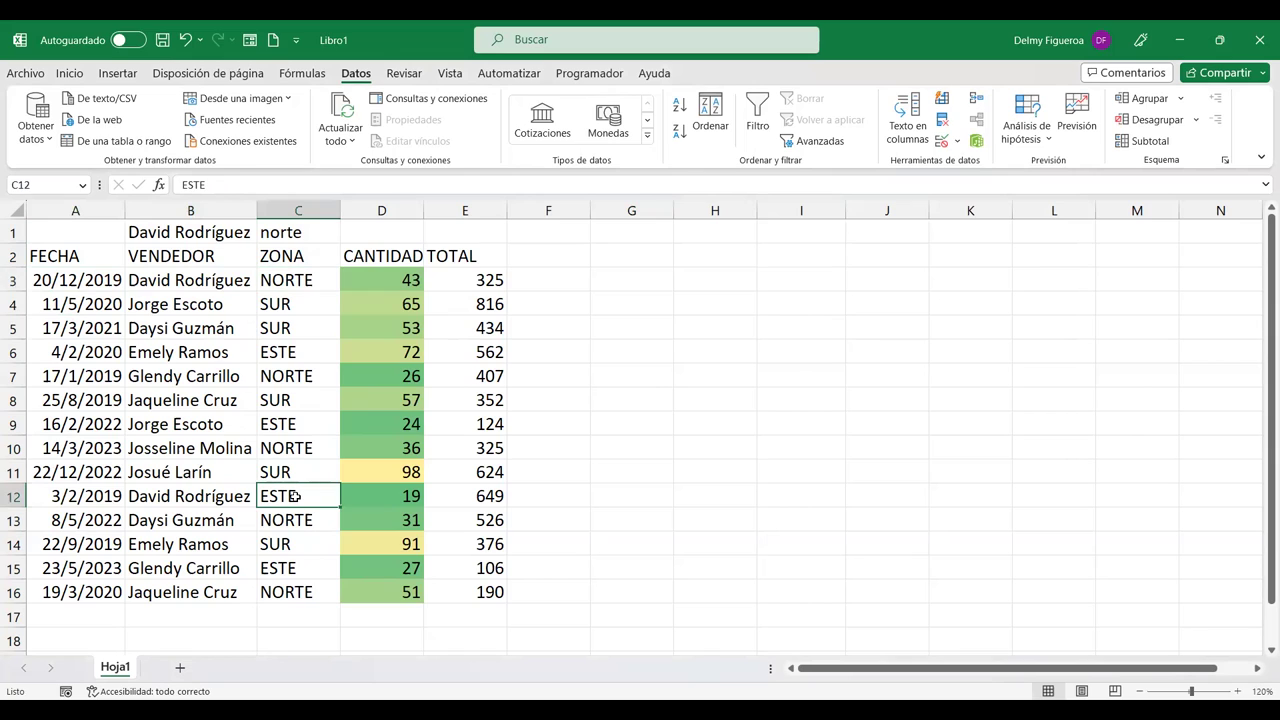
left_click(206, 304)
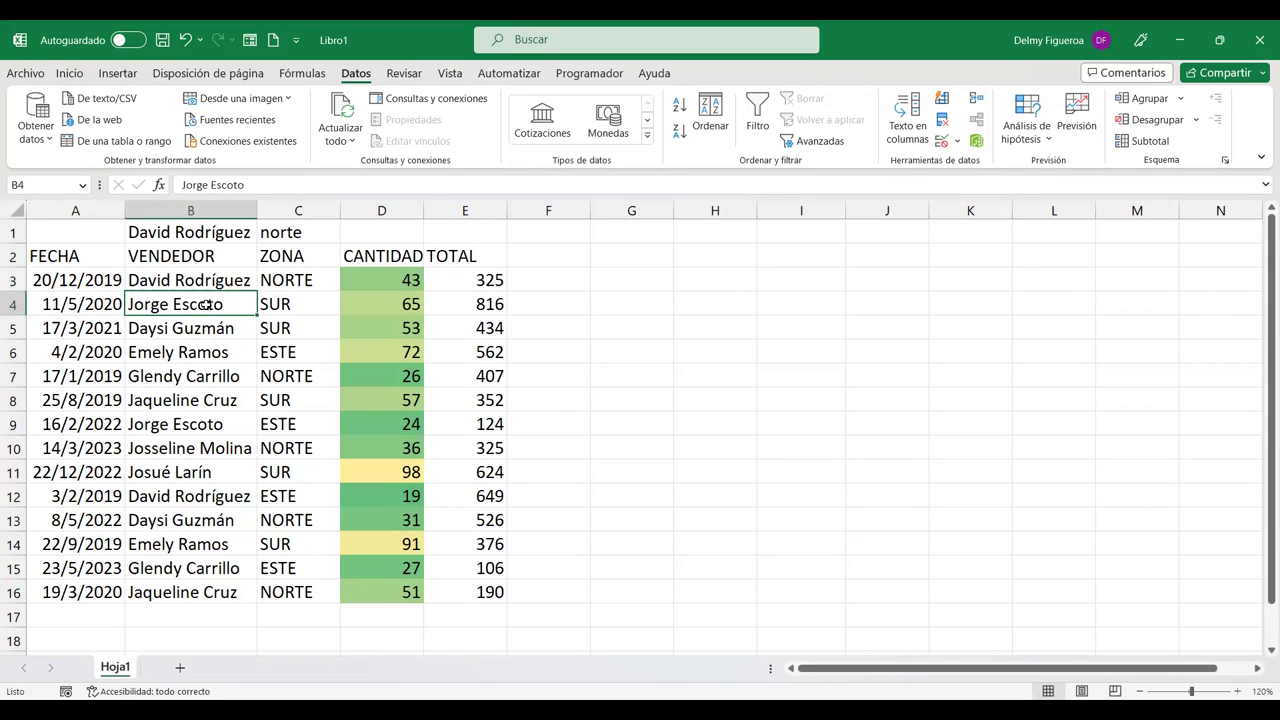
left_click(228, 424)
left_click(95, 424)
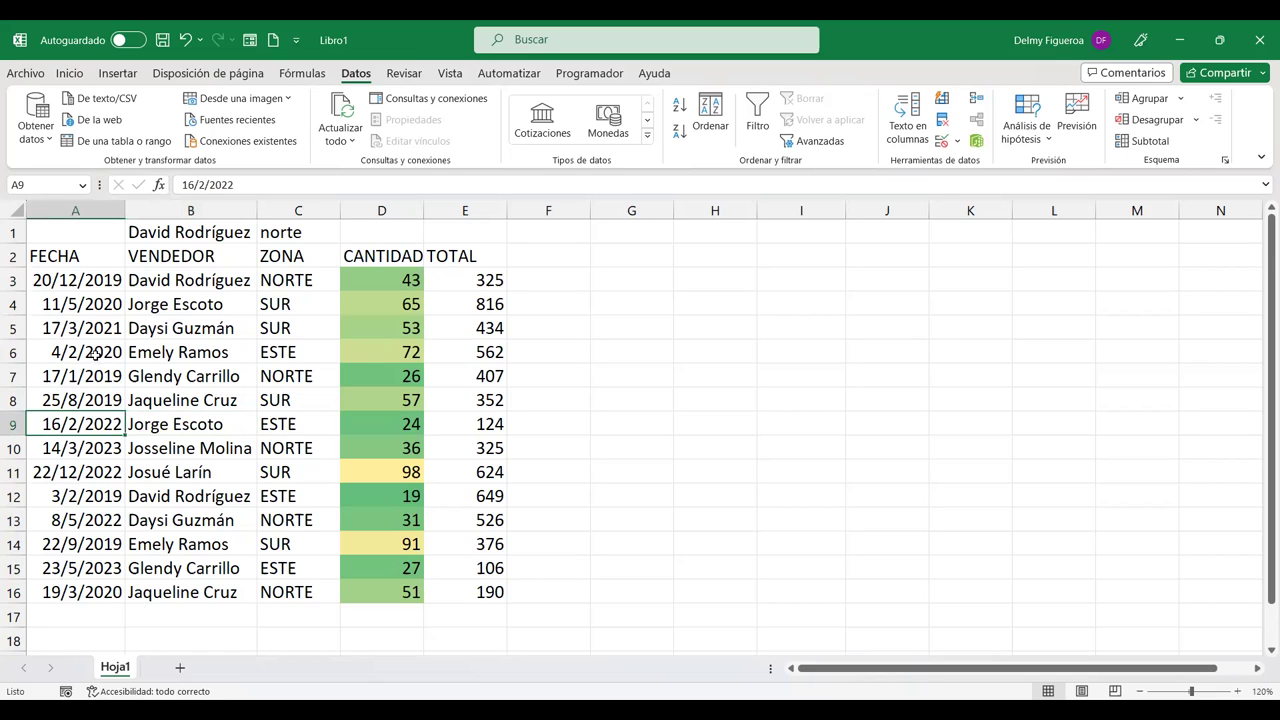
left_click(90, 304)
left_click(283, 304)
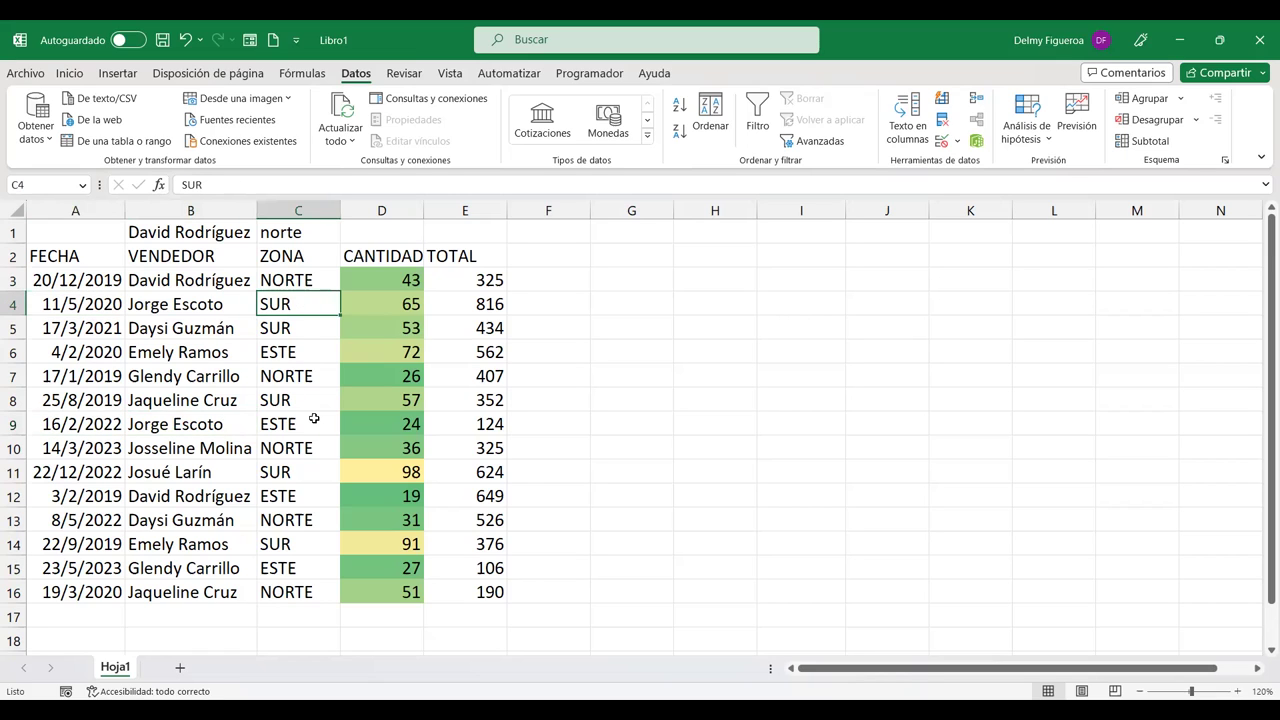
left_click(312, 418)
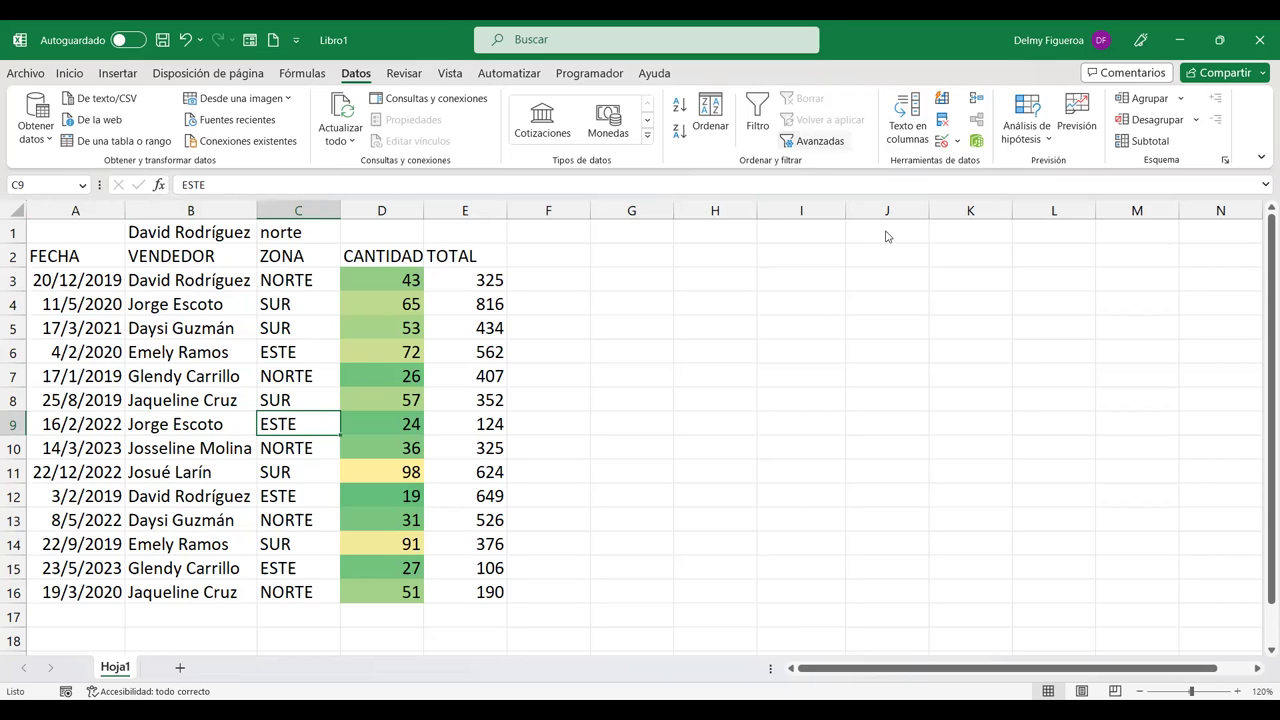
left_click(933, 279)
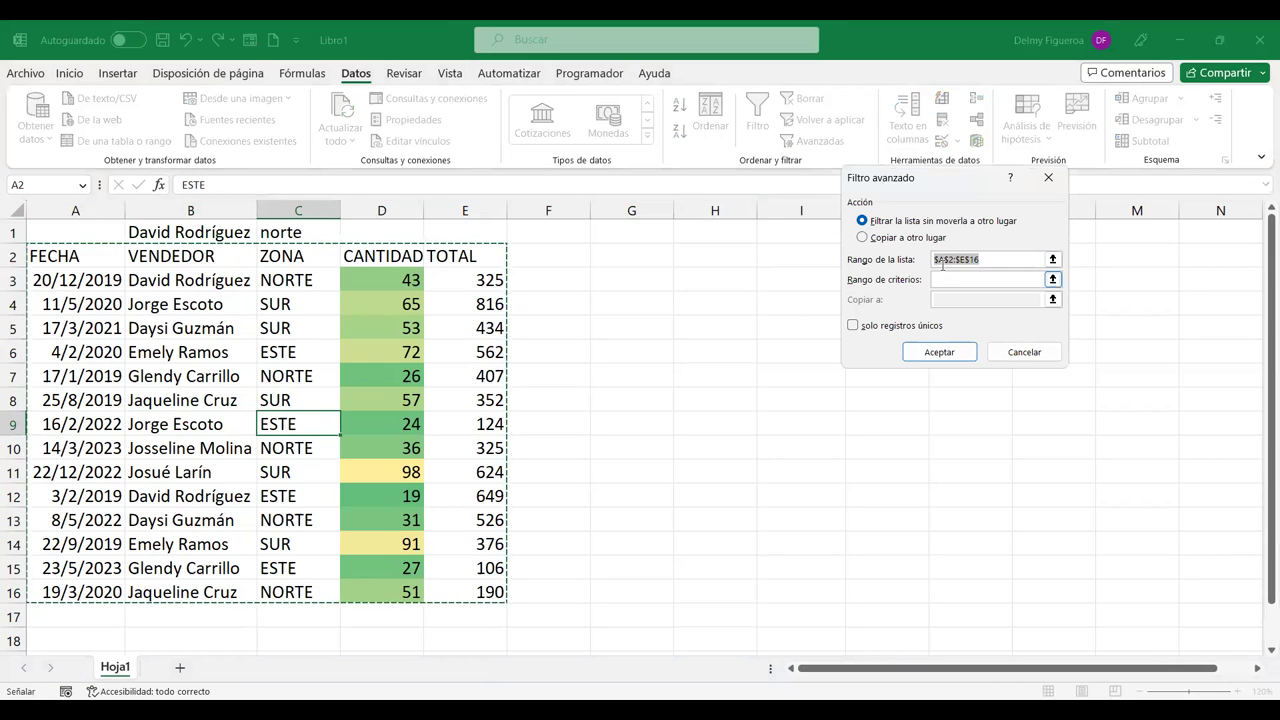
left_click(1022, 352)
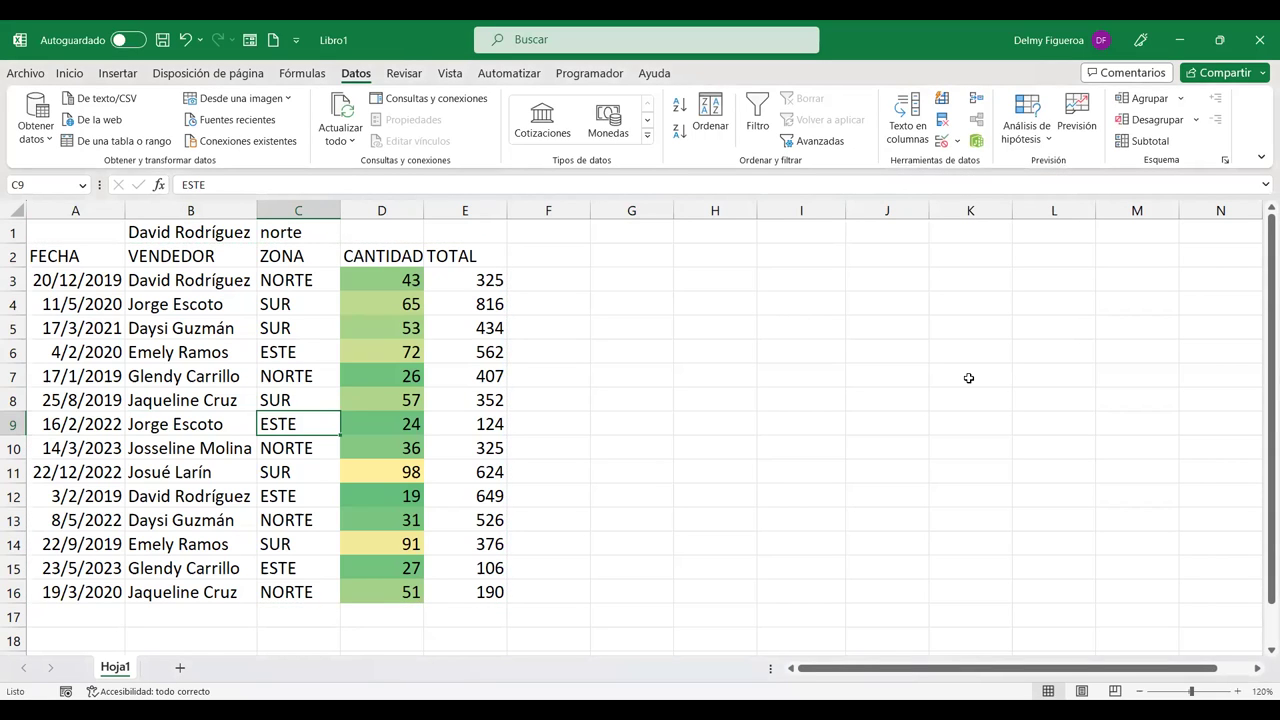
left_click(124, 256)
Step: Copy the headers FECHA, VENDEDOR, ZONA, CANTIDAD, TOTAL from A2:E2 into H1:L1
left_click_drag(124, 256, 500, 262)
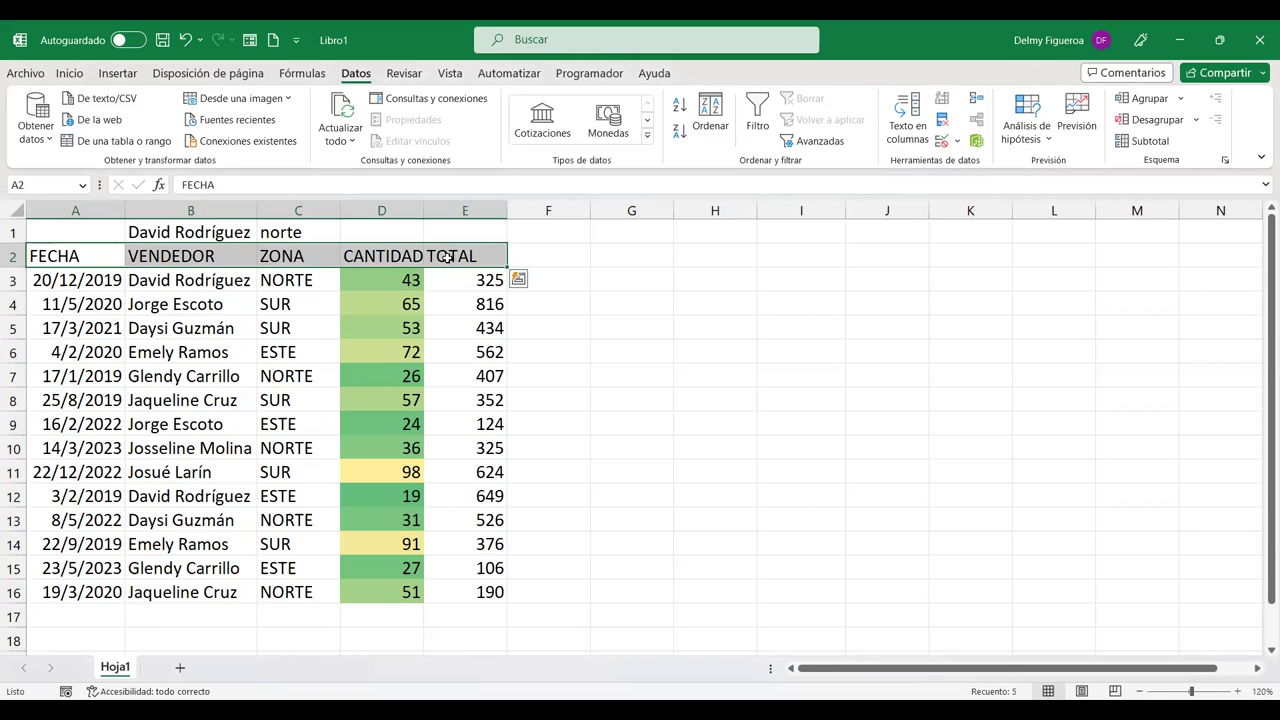
key("ctrl+c")
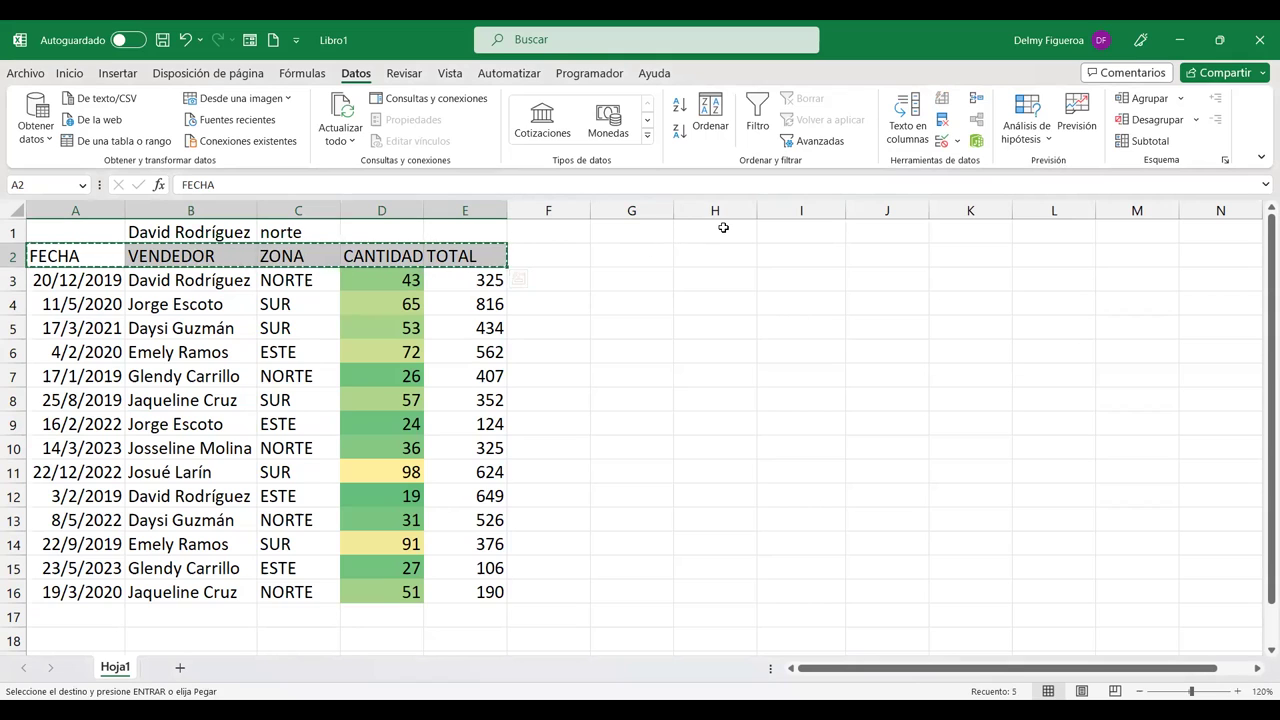
left_click(723, 228)
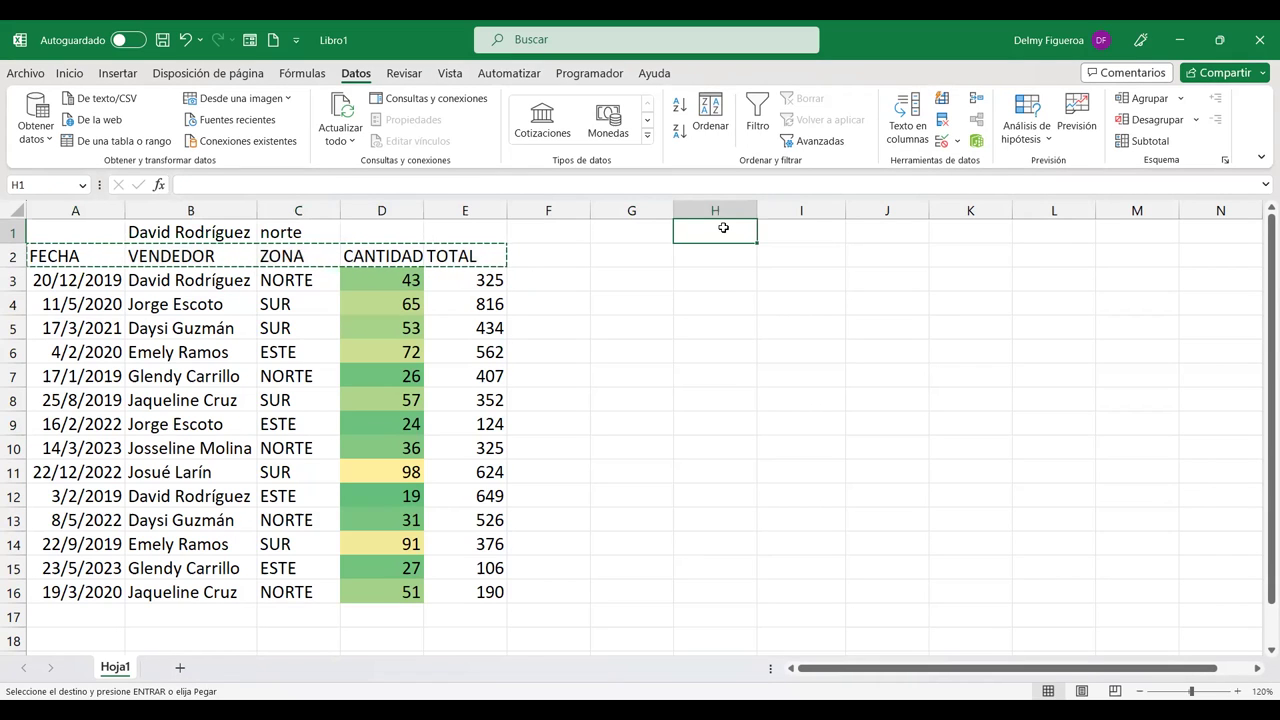
key("ctrl+v")
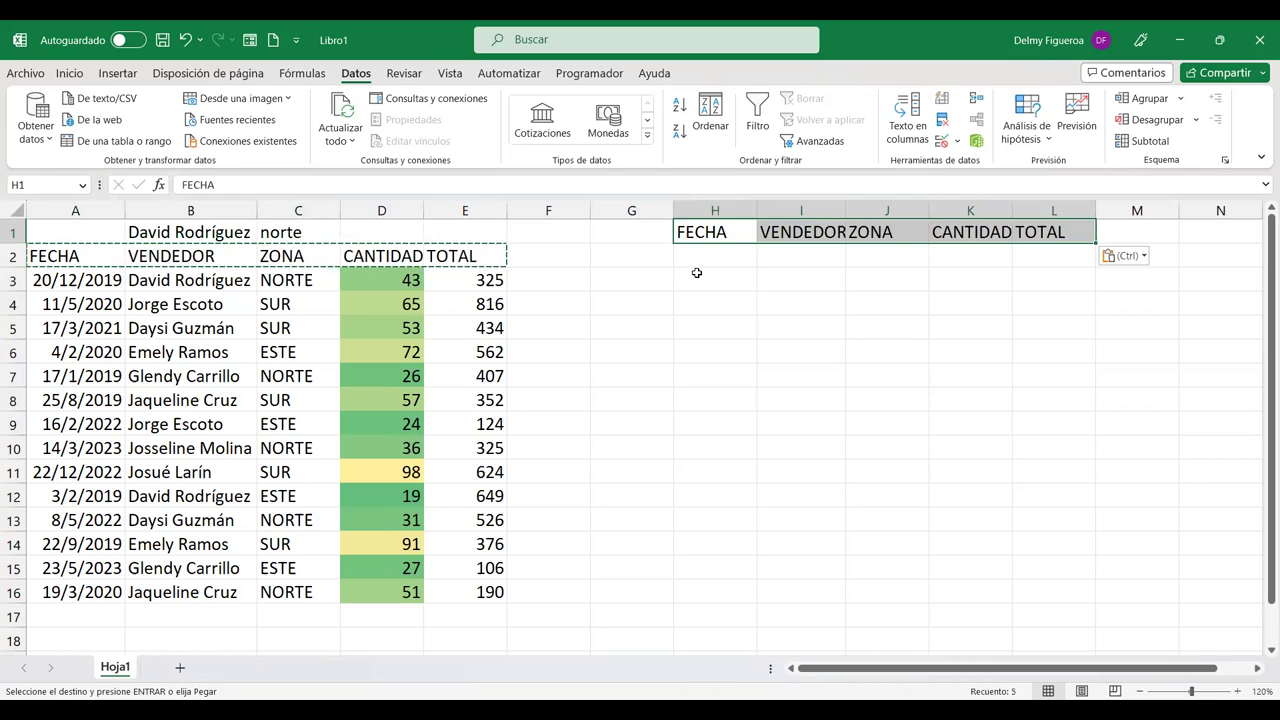
left_click(725, 229)
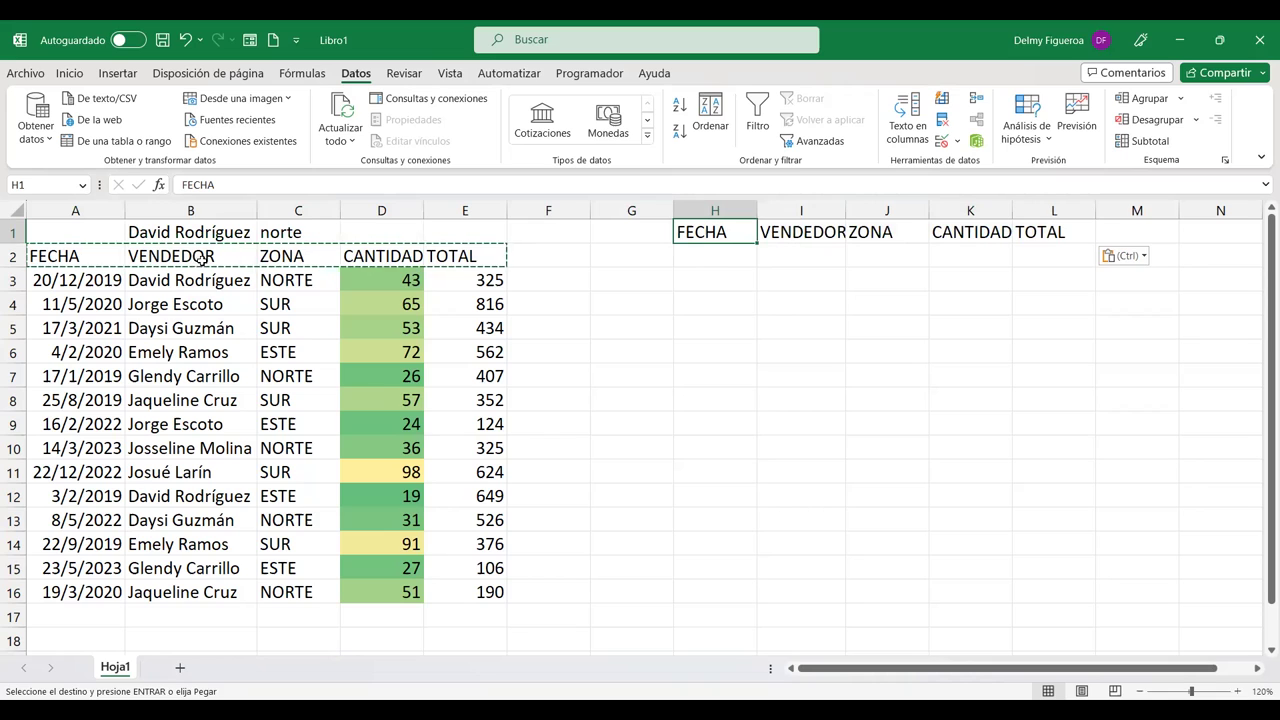
left_click(730, 256)
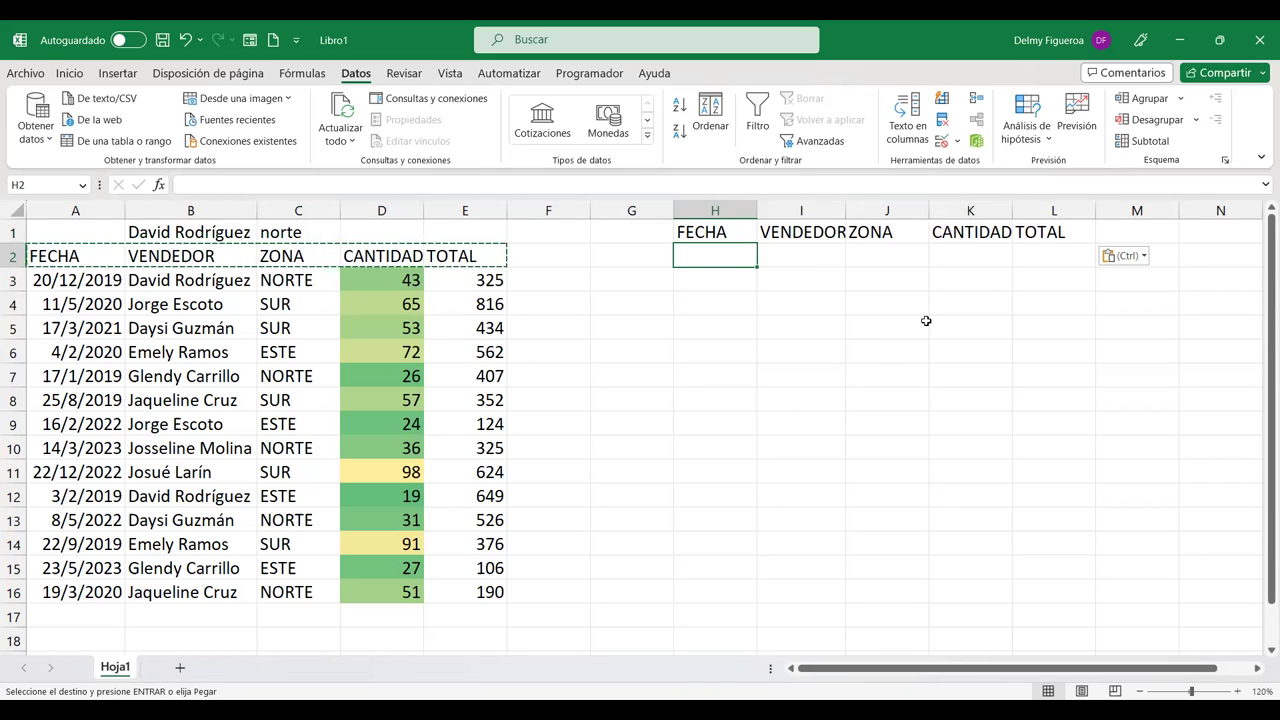
Step: Enter >1/1/2019 in H2 and <31/12/2020 in H3, then widen column H
key("Escape")
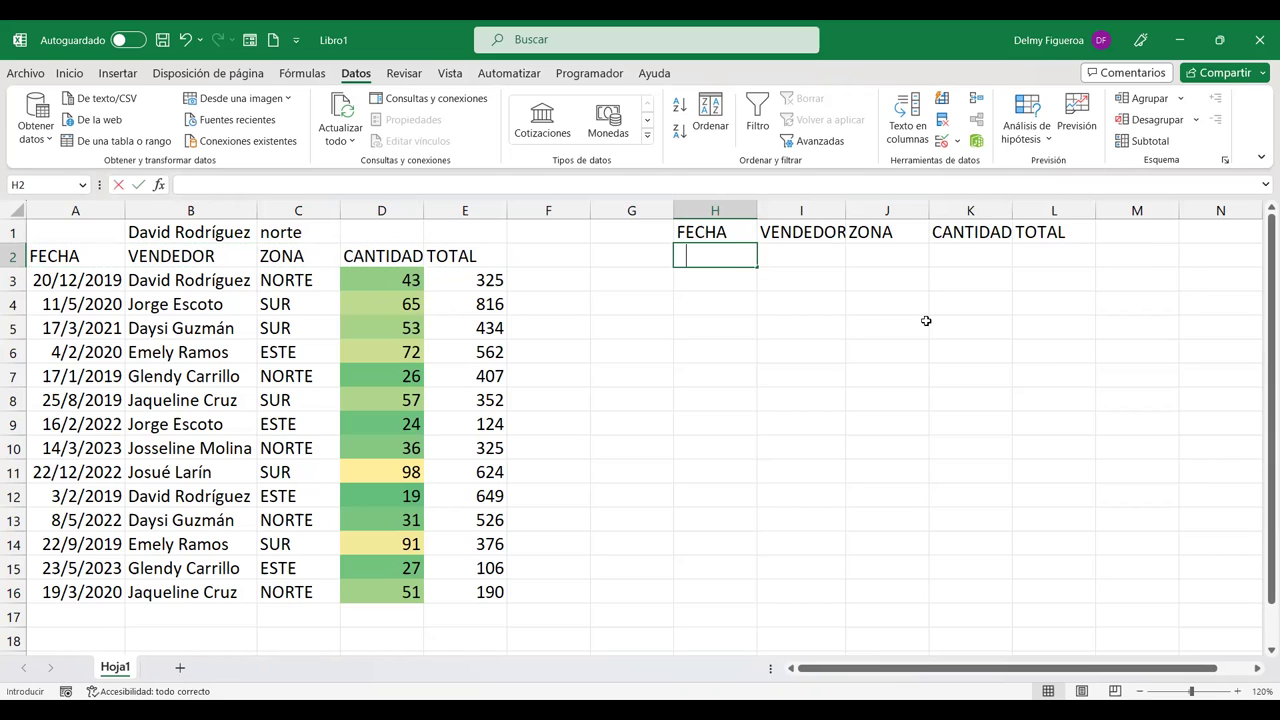
type("1/1/2019")
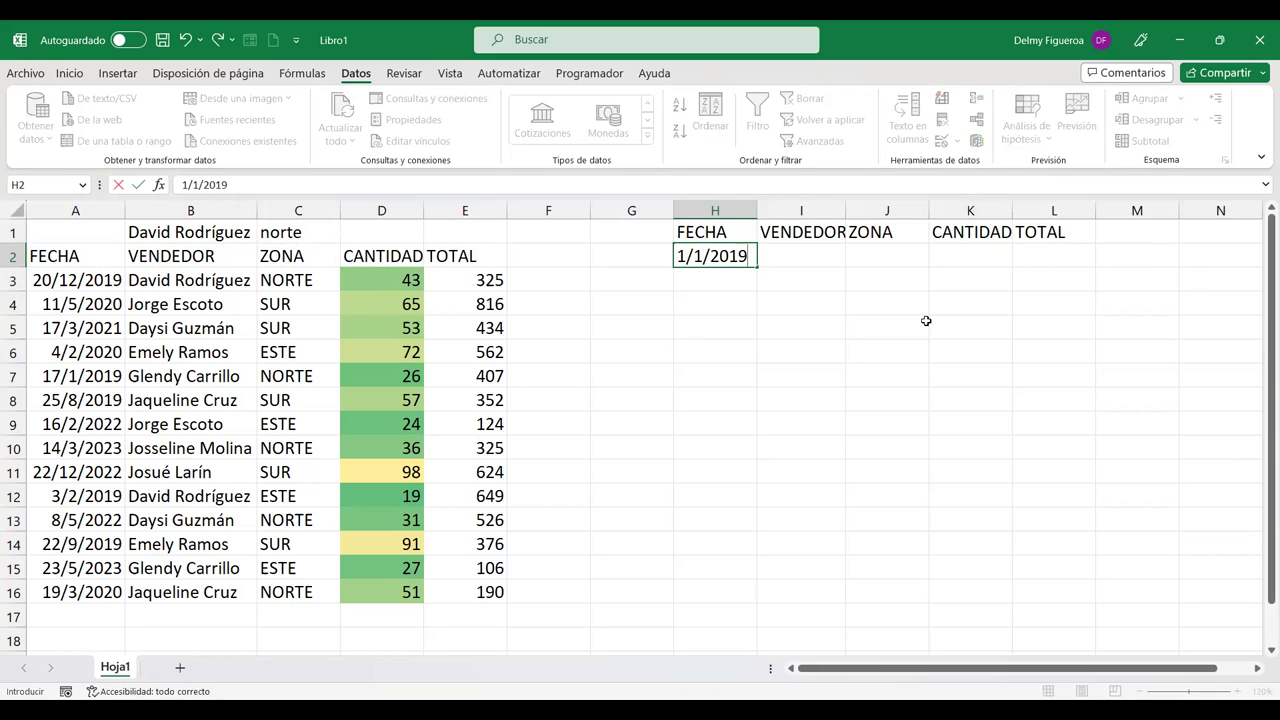
key("Return")
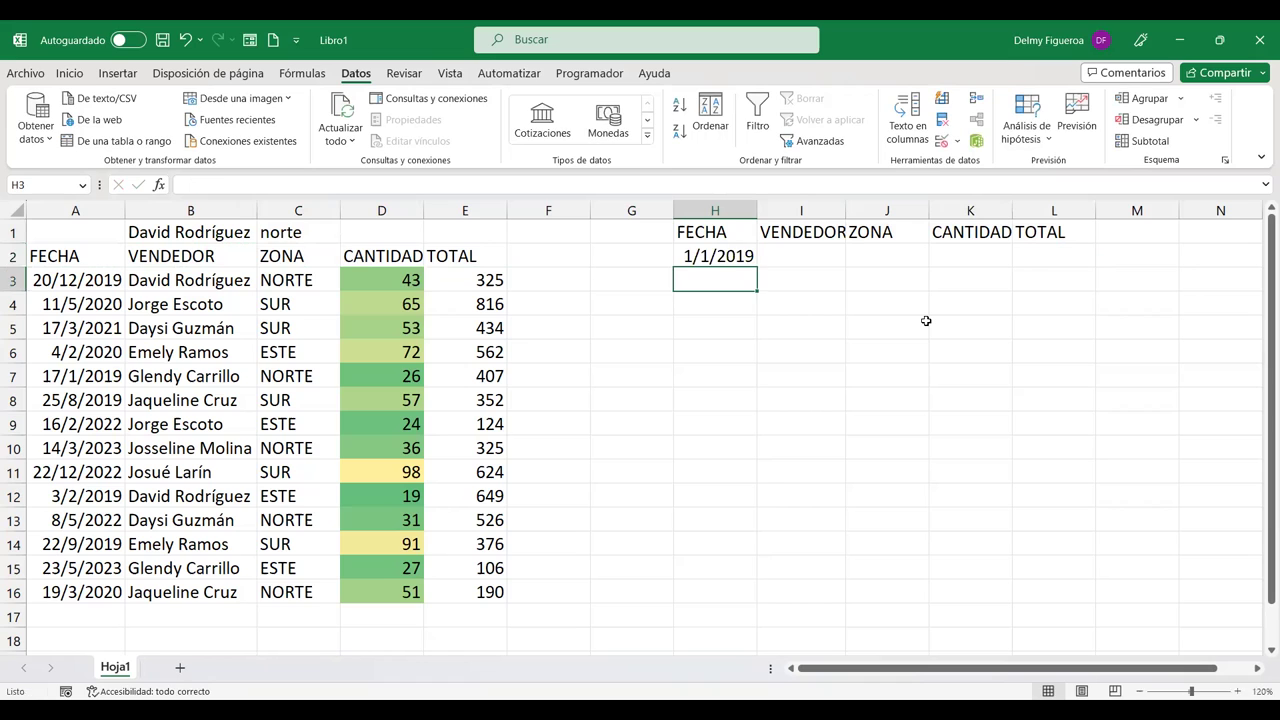
key("Up")
left_click(530, 184)
type(">")
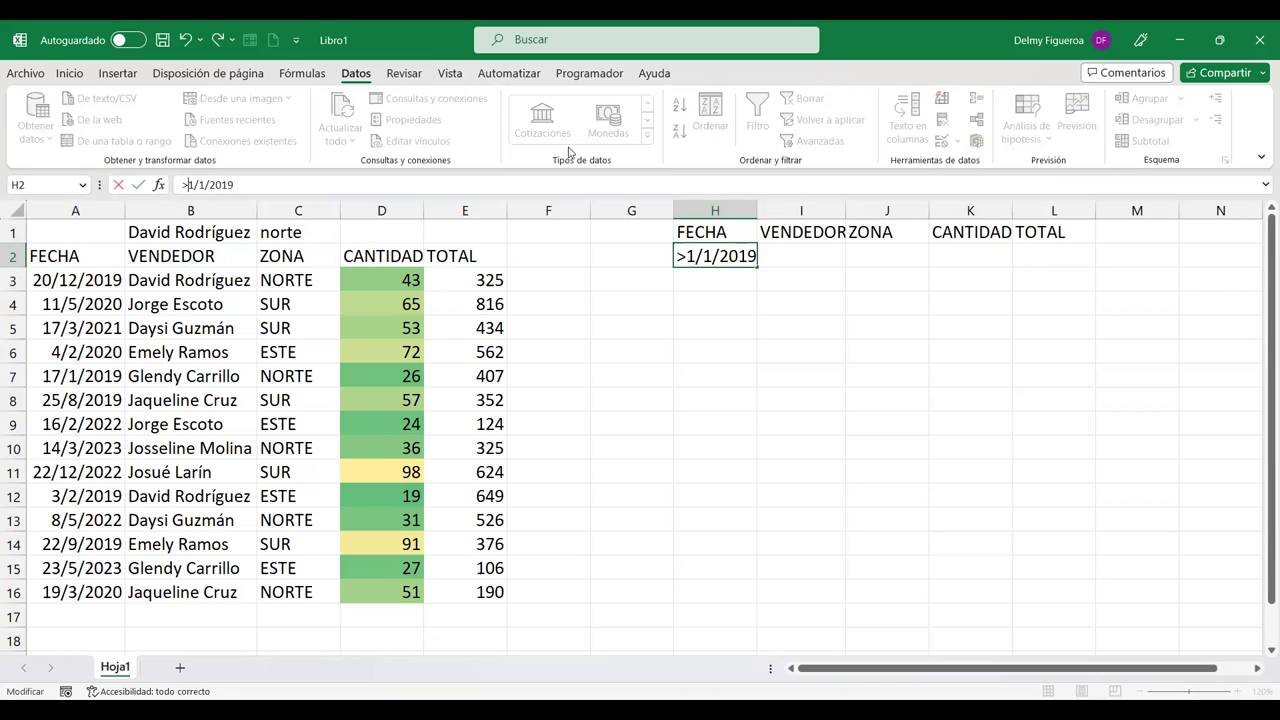
key("Return")
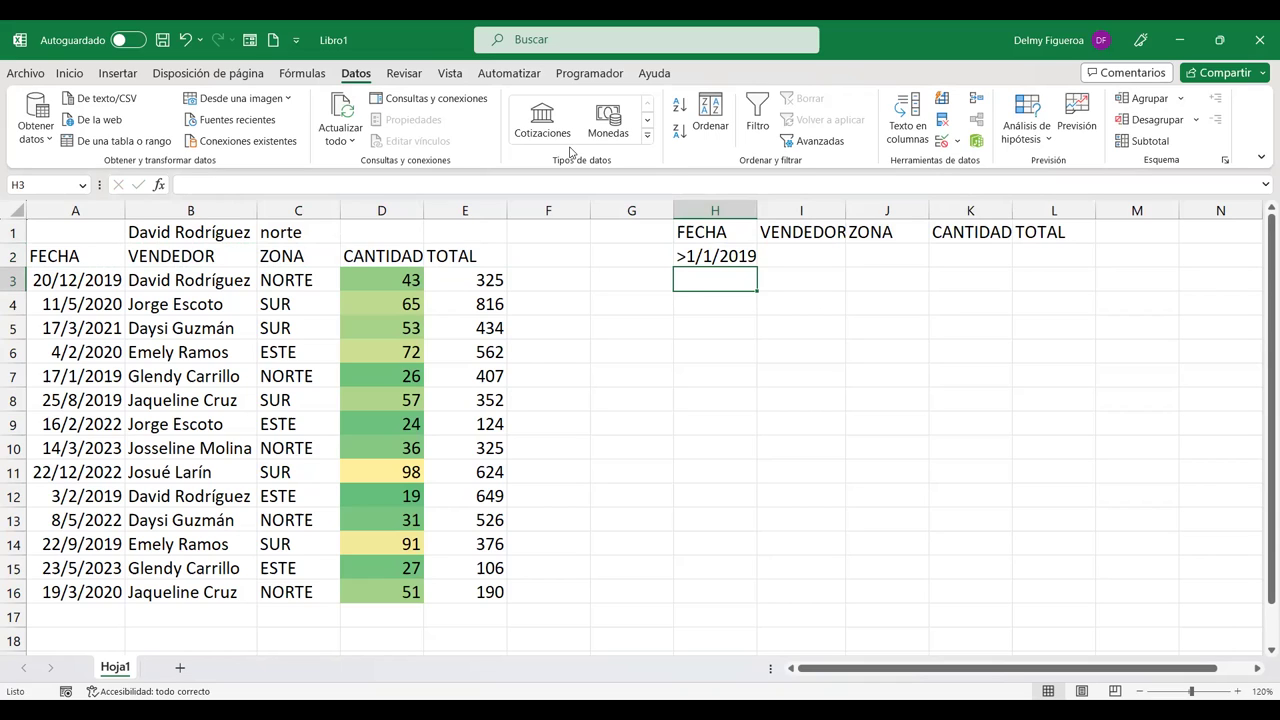
type("<31/12")
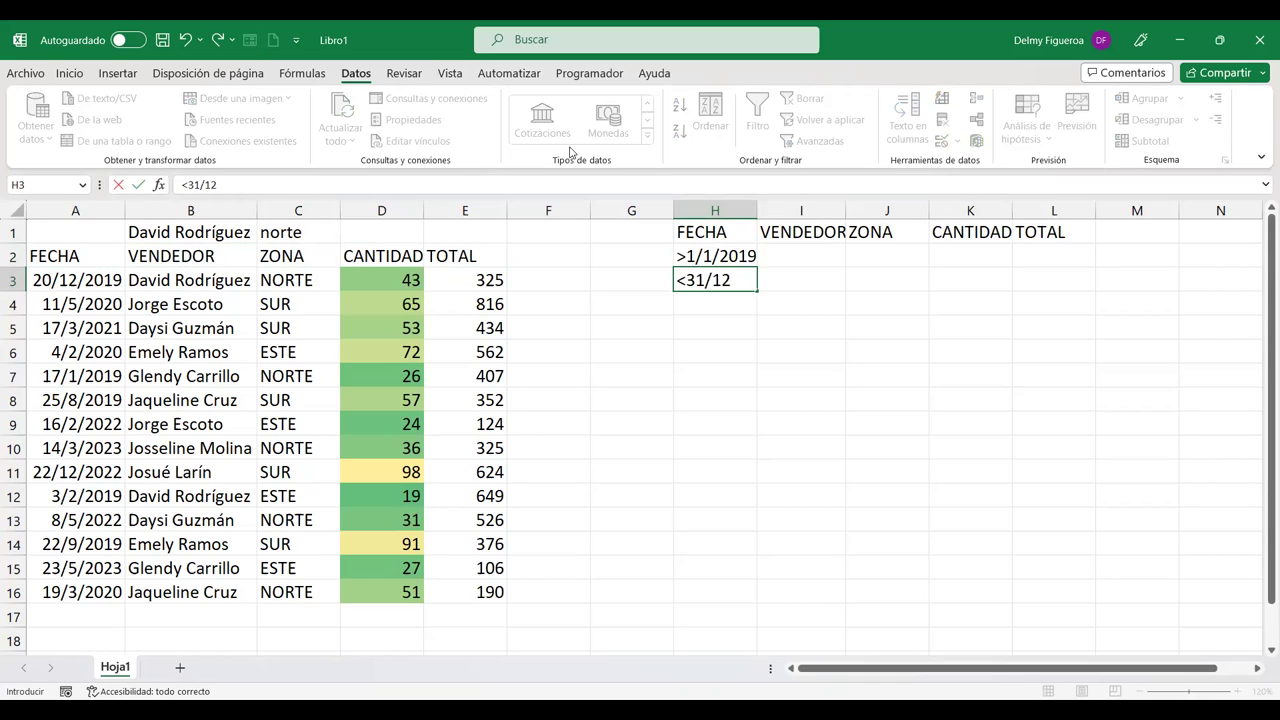
type("/2020")
key("Return")
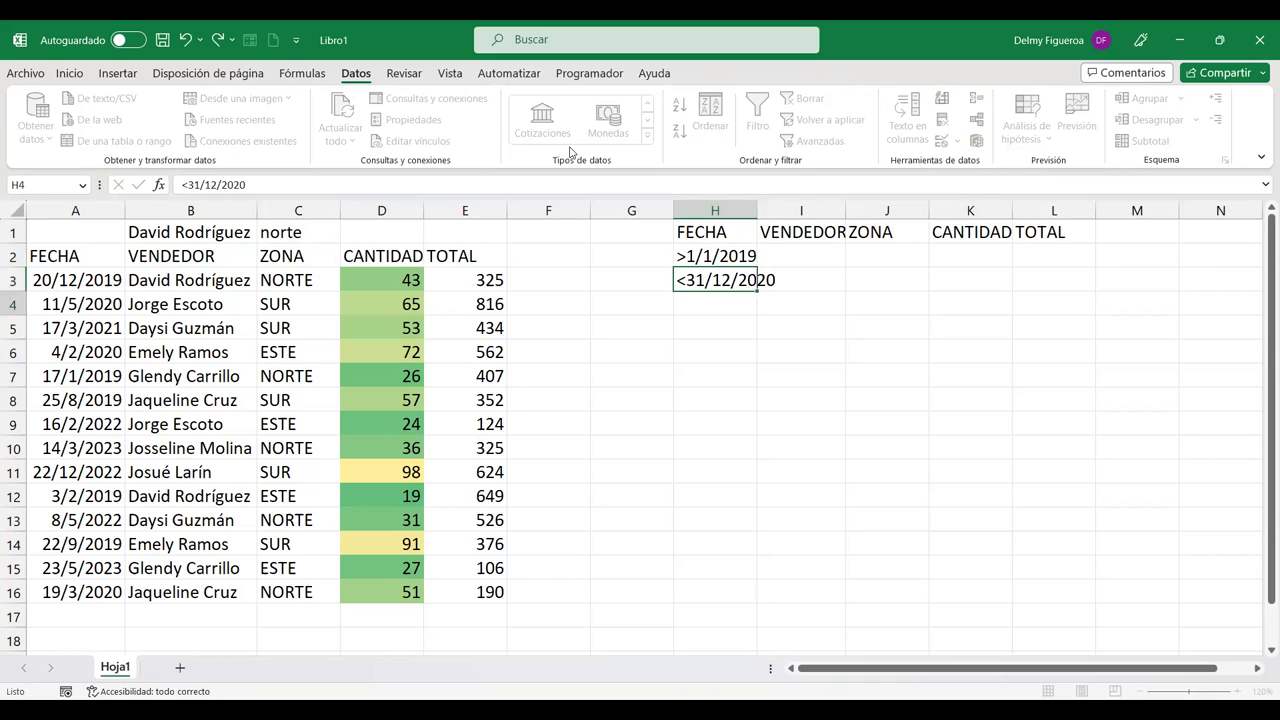
left_click_drag(757, 210, 781, 210)
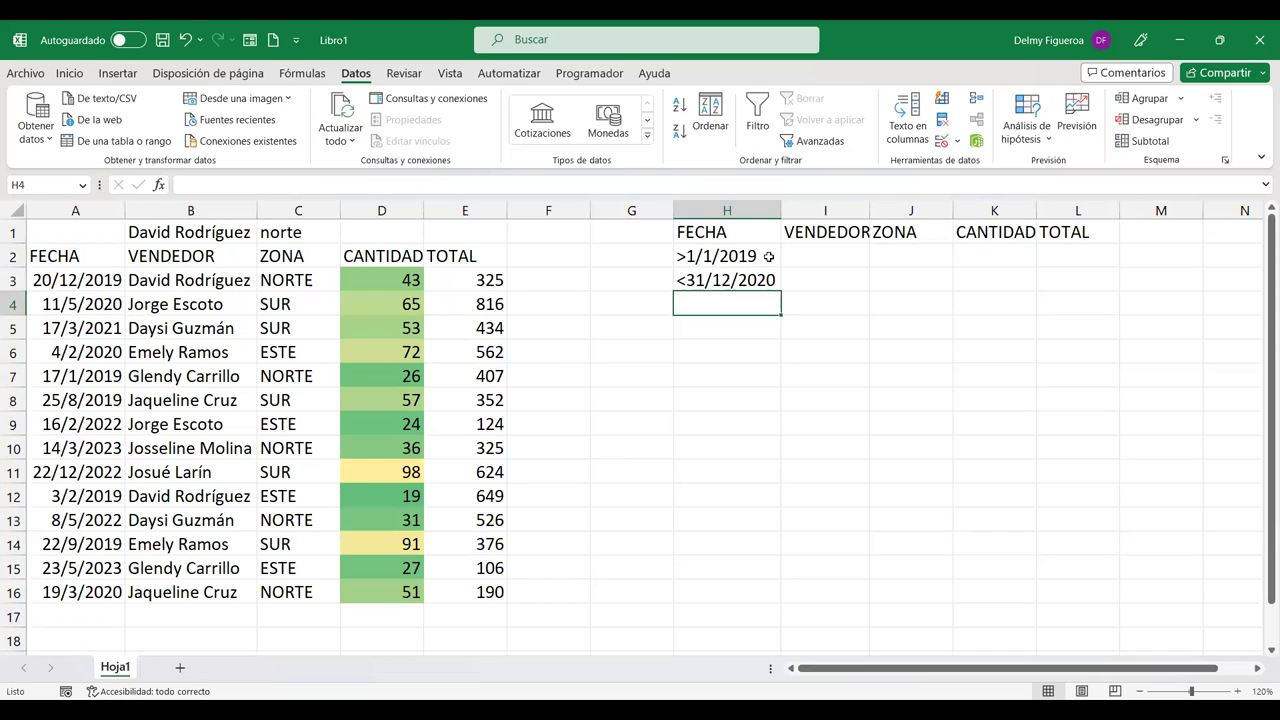
Step: Open Avanzadas set to Copiar a otro lugar with list range $A$2:$E$16
left_click(822, 141)
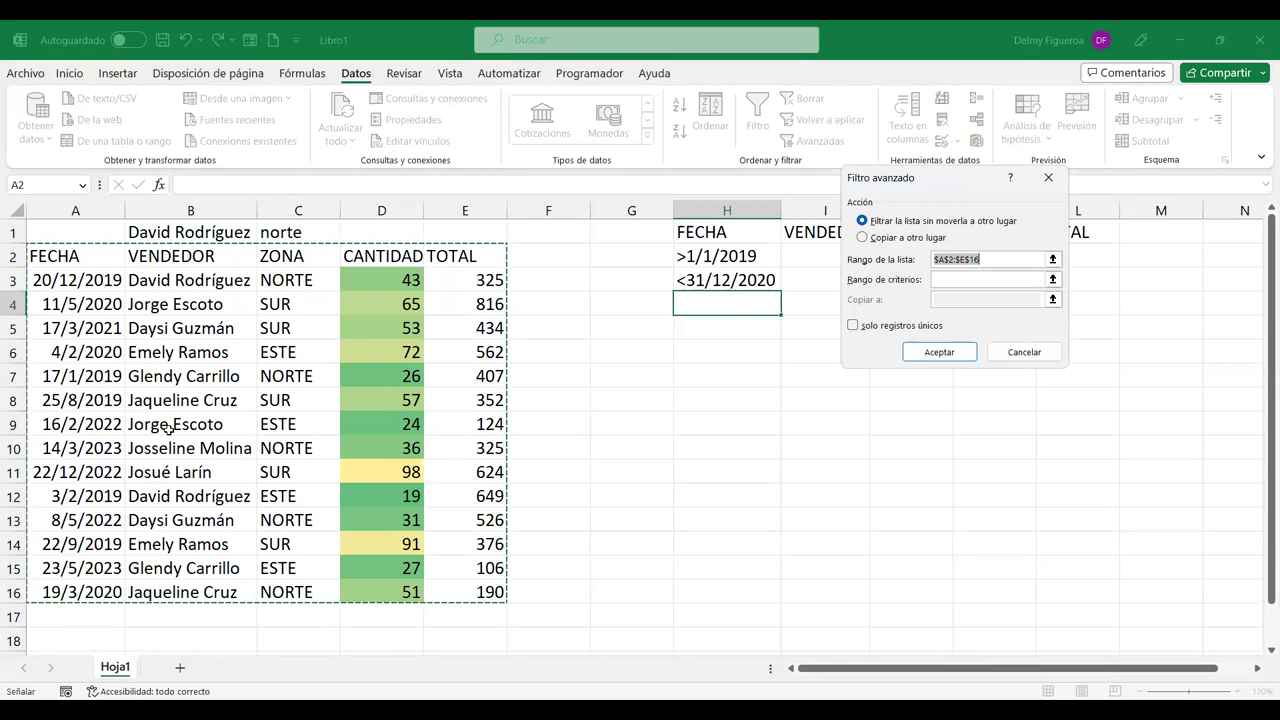
left_click(884, 239)
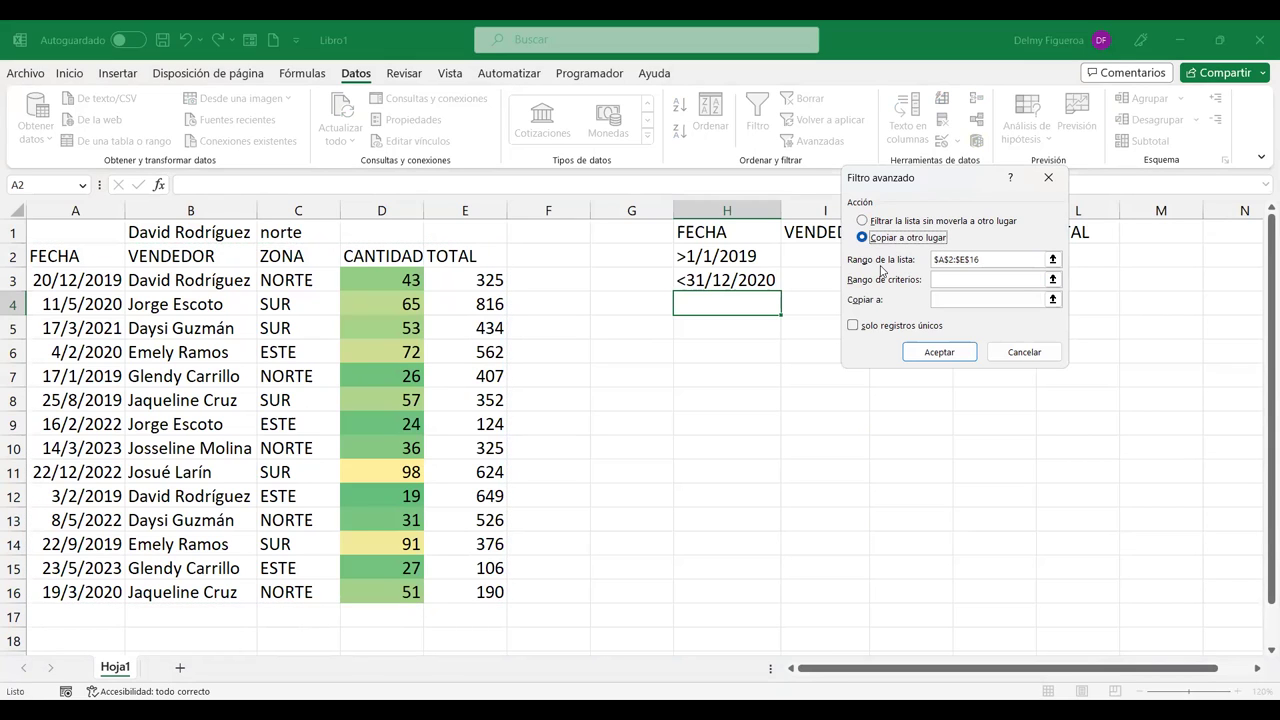
left_click(979, 261)
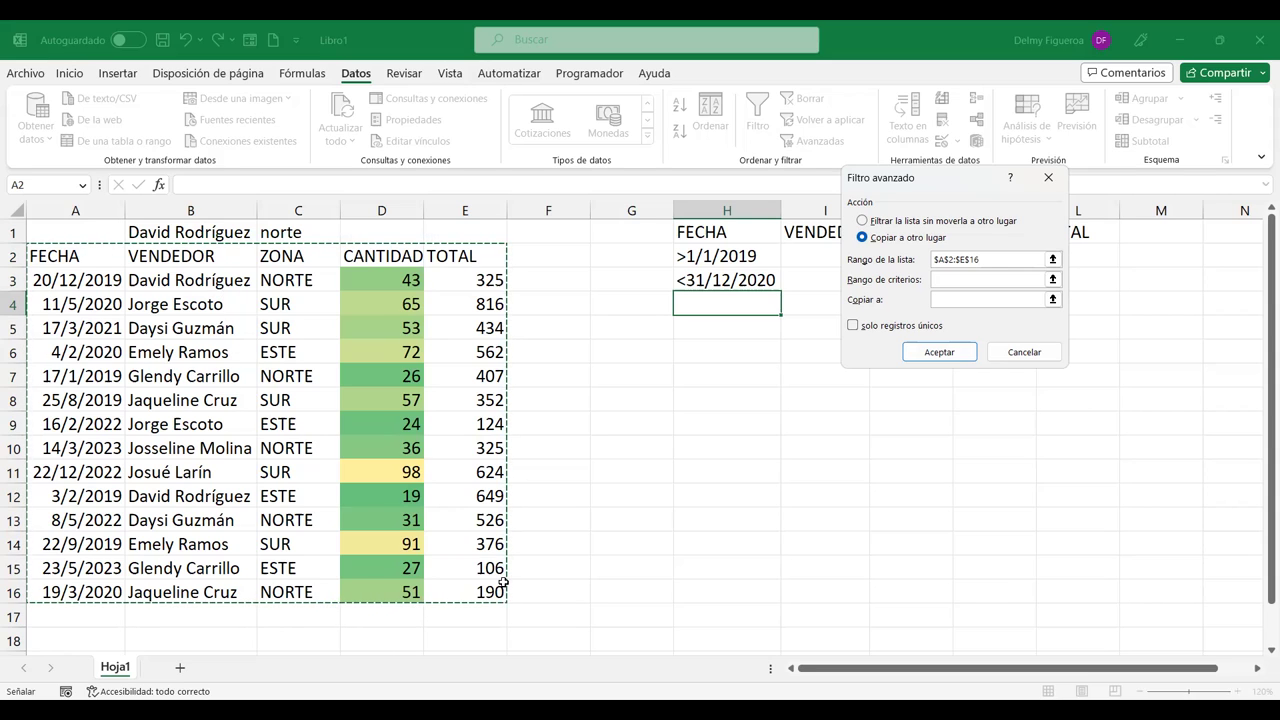
key("Escape")
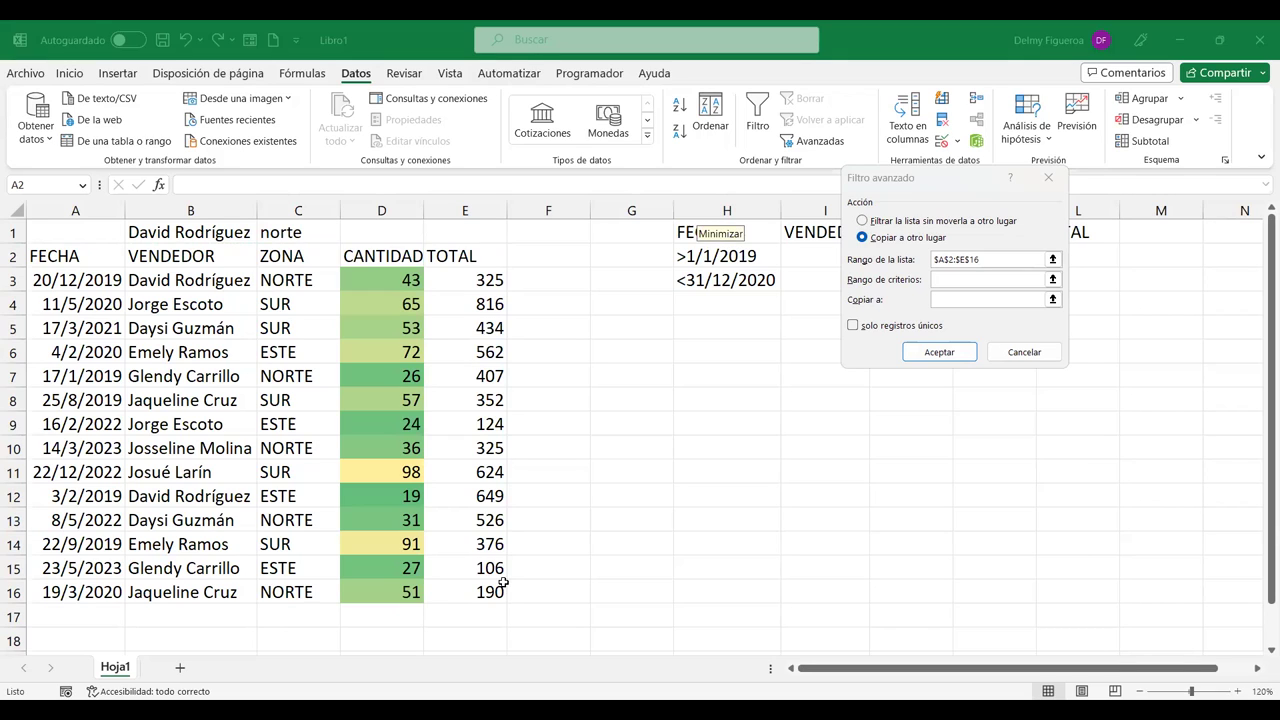
Step: Run the advanced filter with criteria range H1:L3, copying matching rows to H6
left_click(952, 279)
left_click(964, 376)
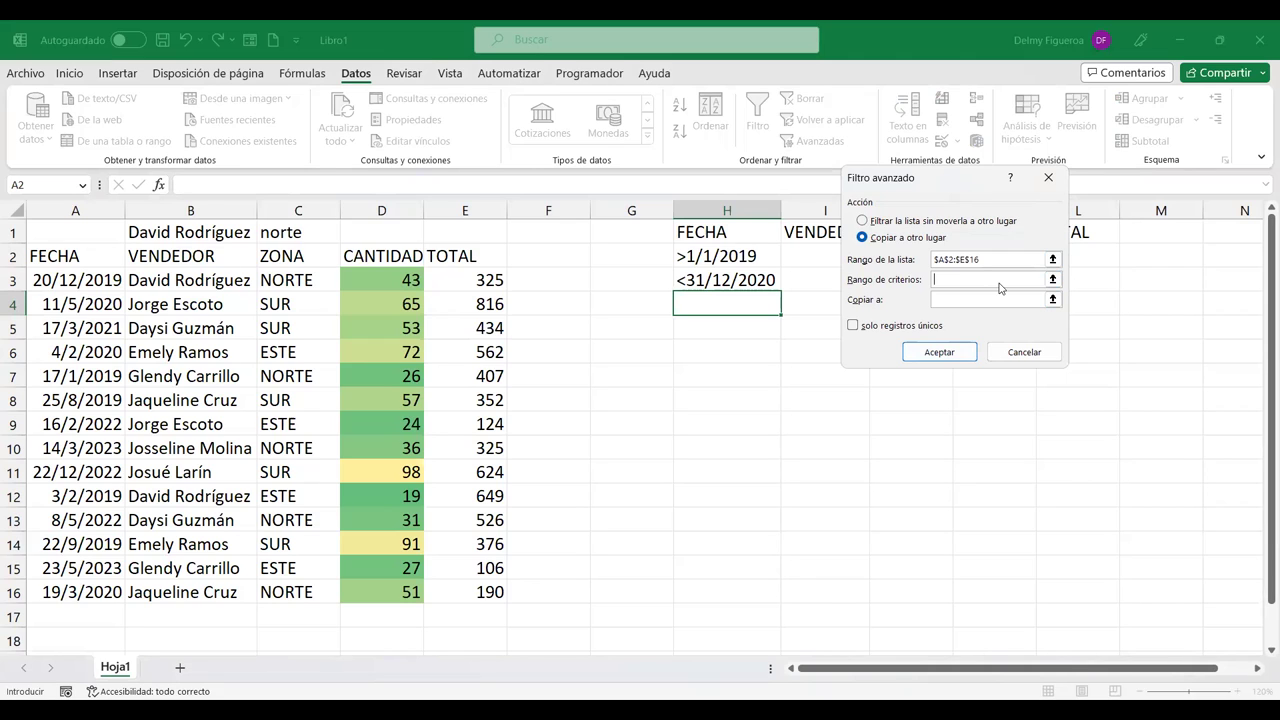
left_click_drag(999, 177, 1059, 335)
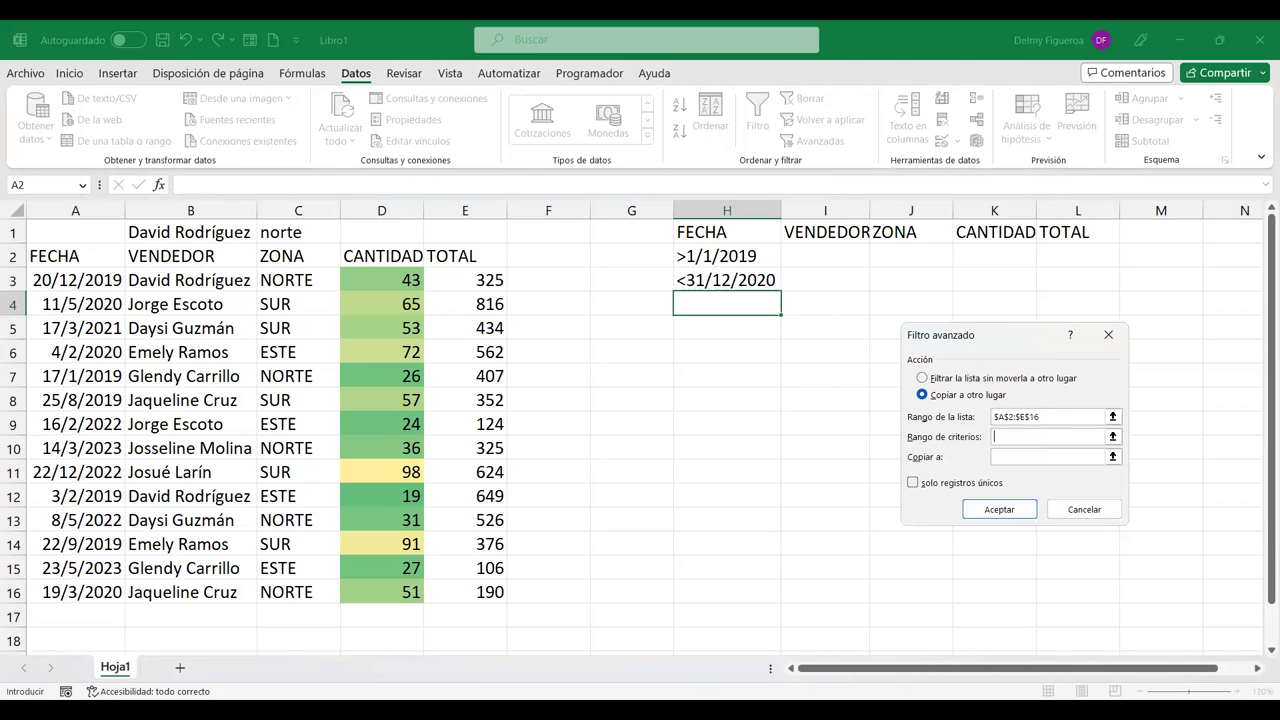
left_click(676, 580)
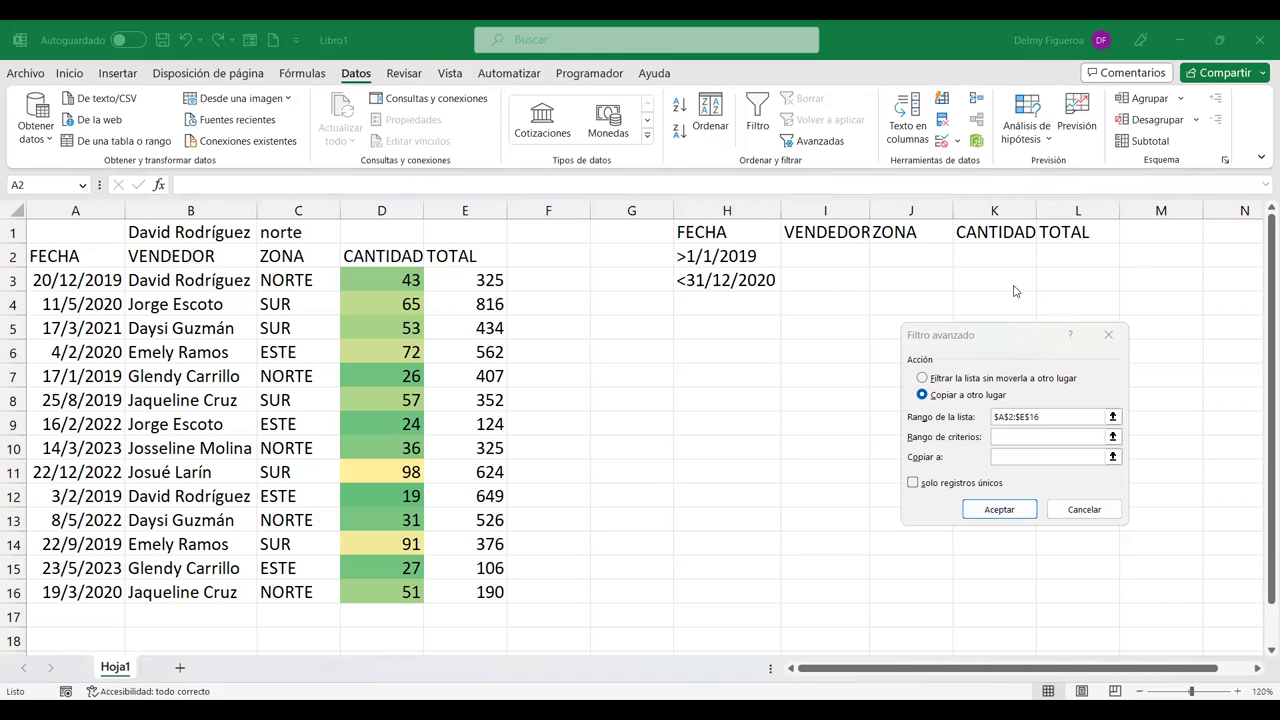
left_click_drag(950, 334, 947, 282)
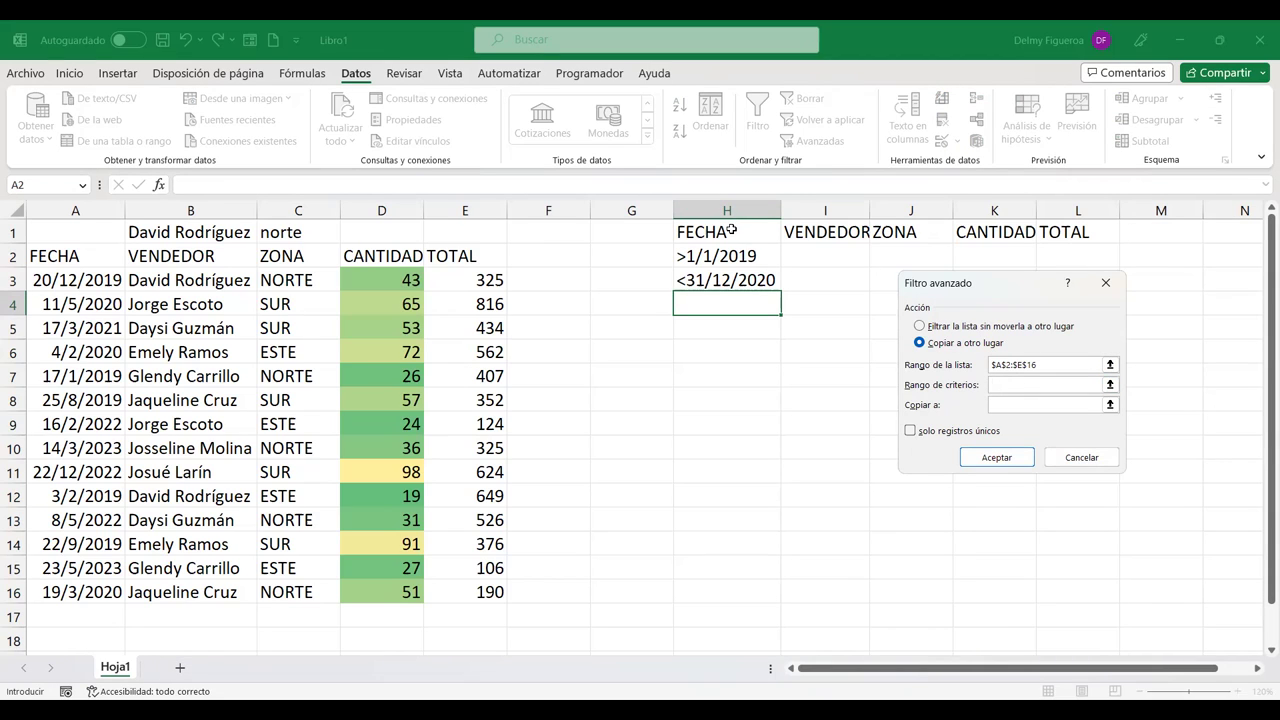
left_click(731, 230)
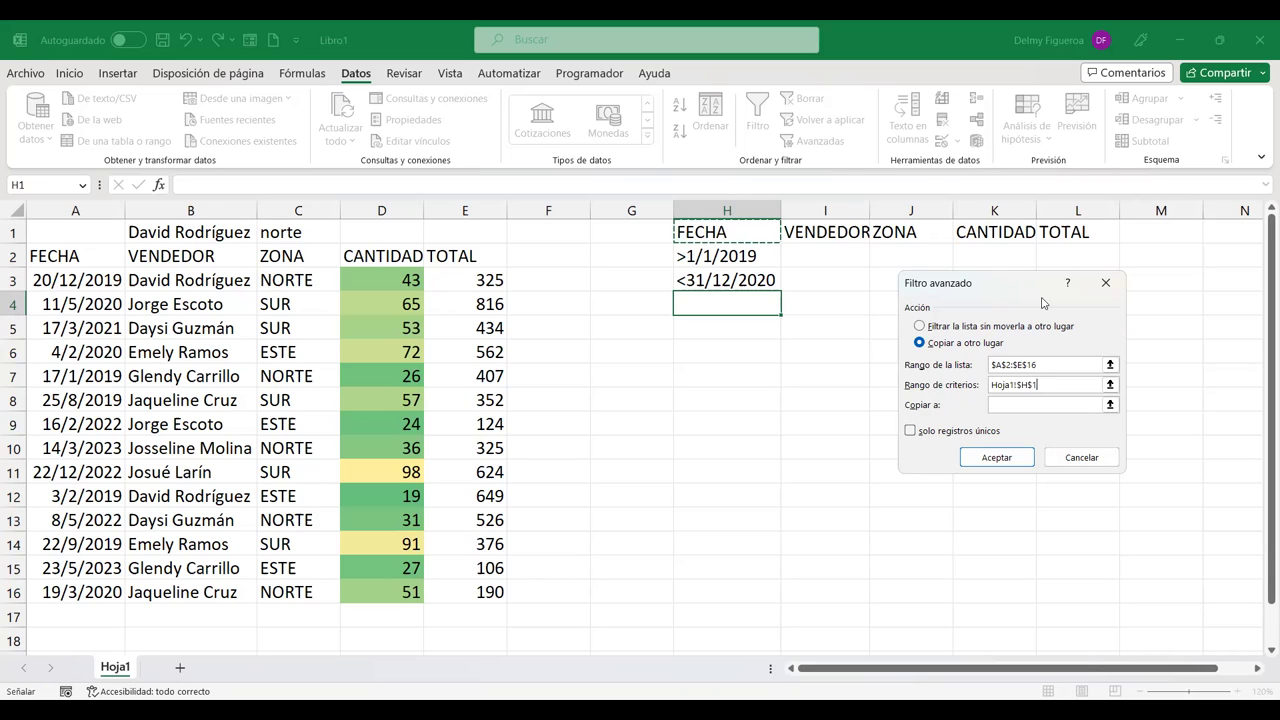
left_click_drag(1000, 282, 740, 231)
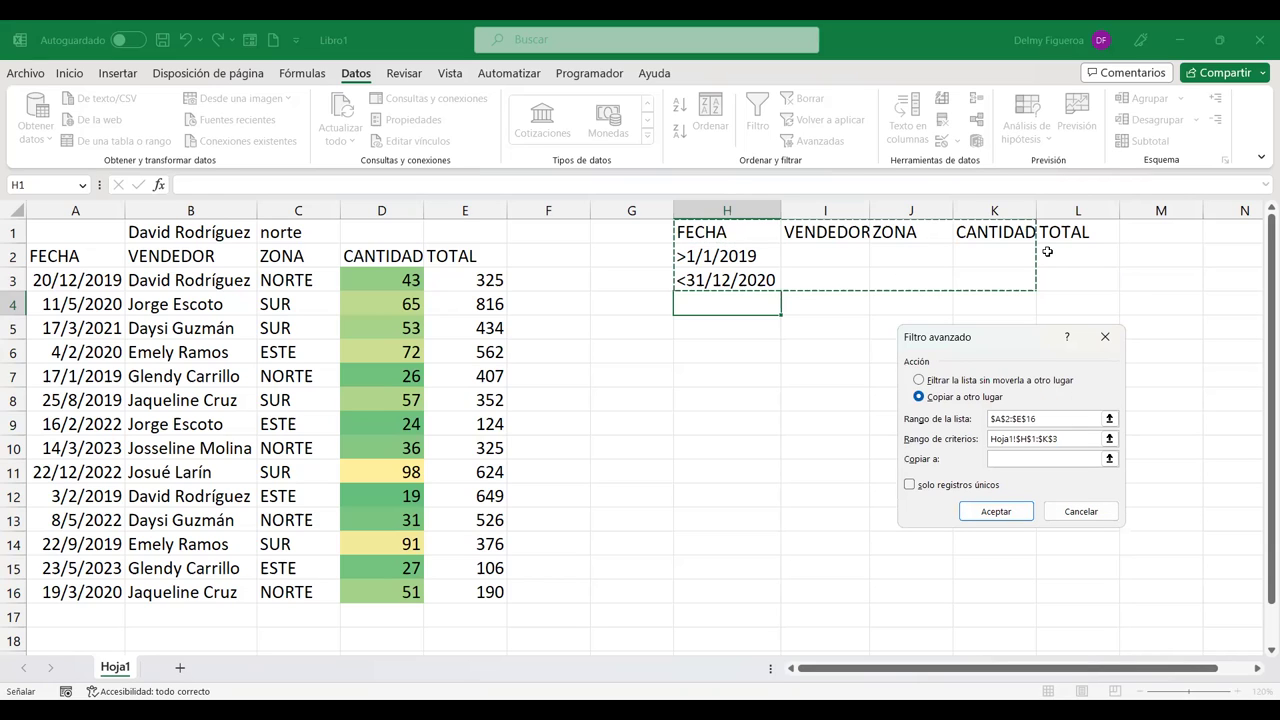
key("shift+Right")
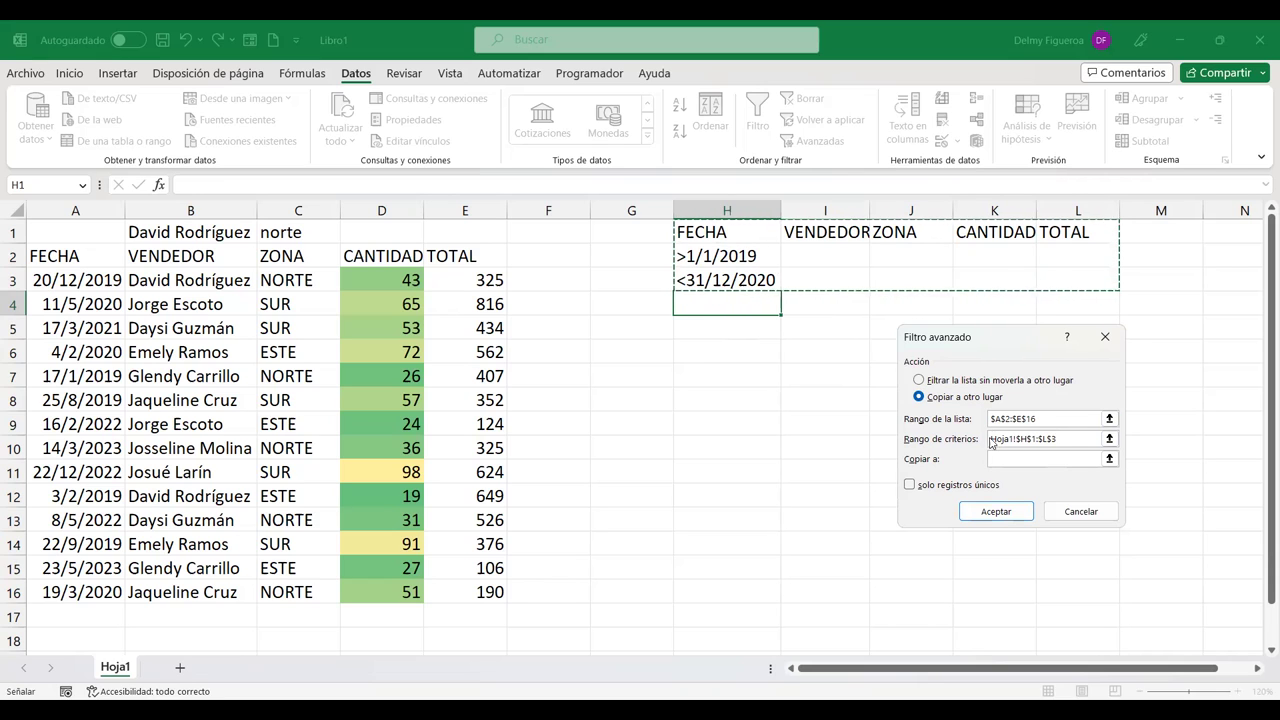
left_click(1041, 457)
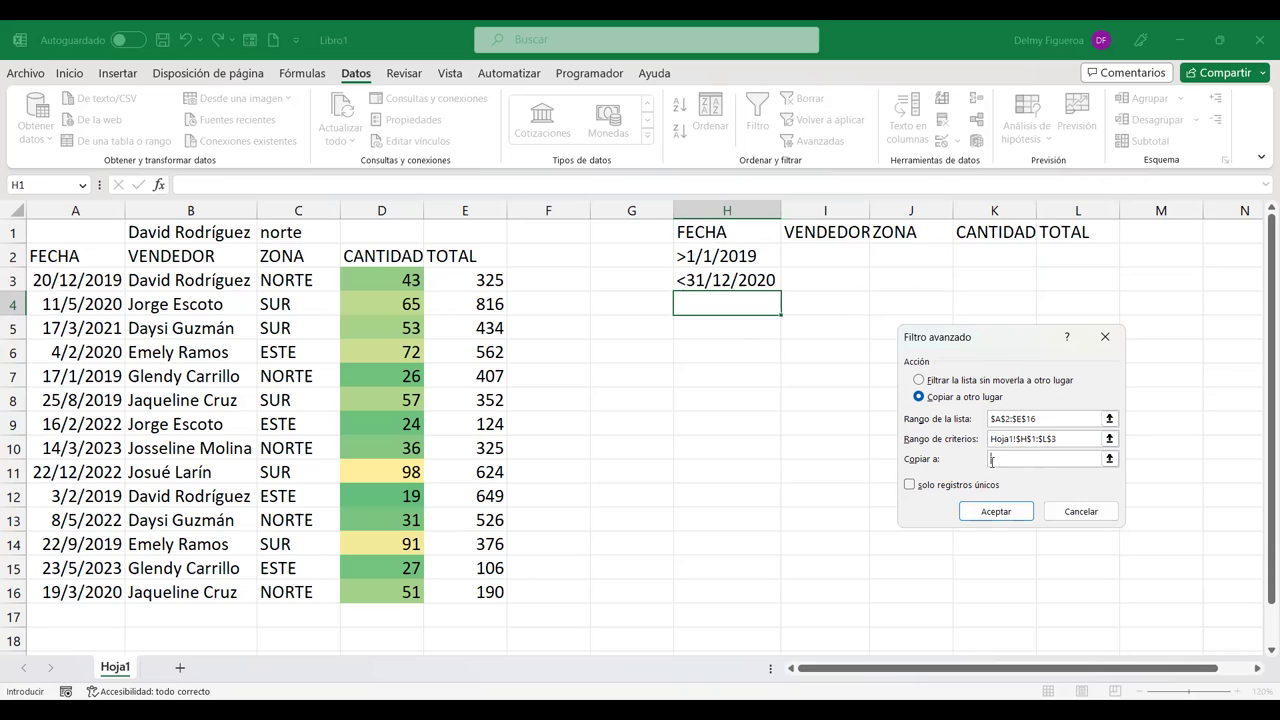
left_click(720, 352)
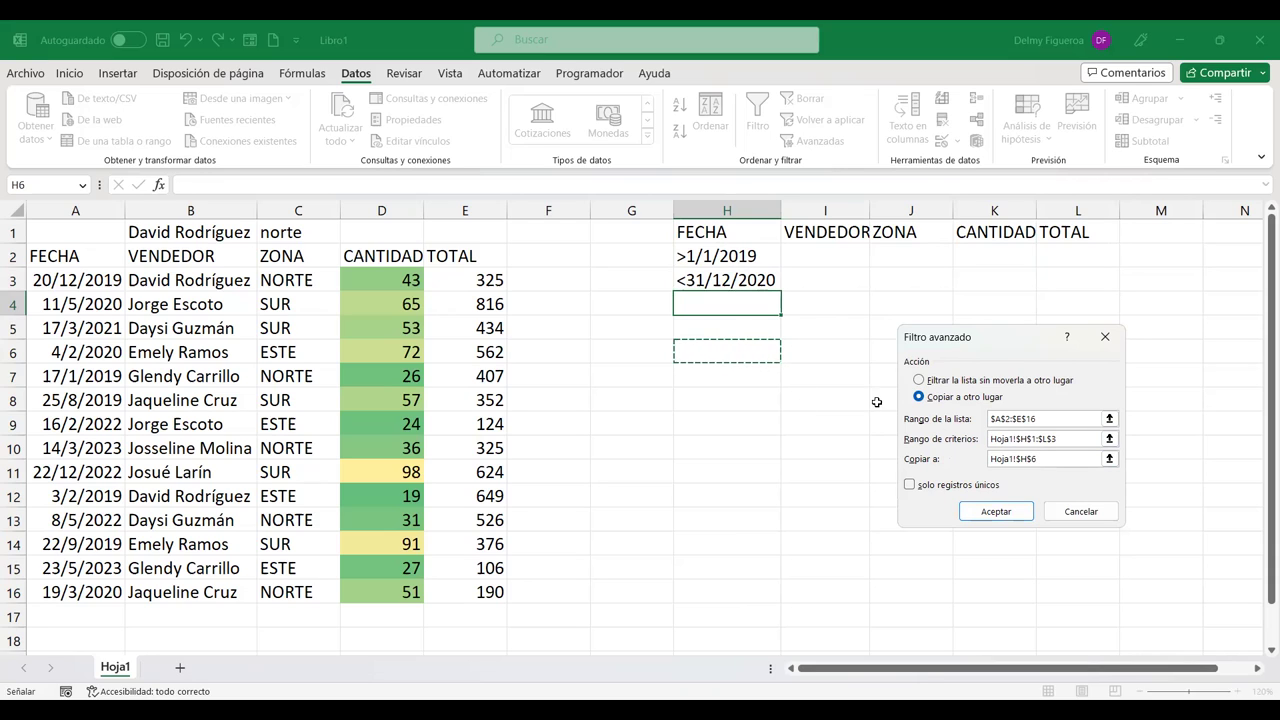
left_click(1022, 515)
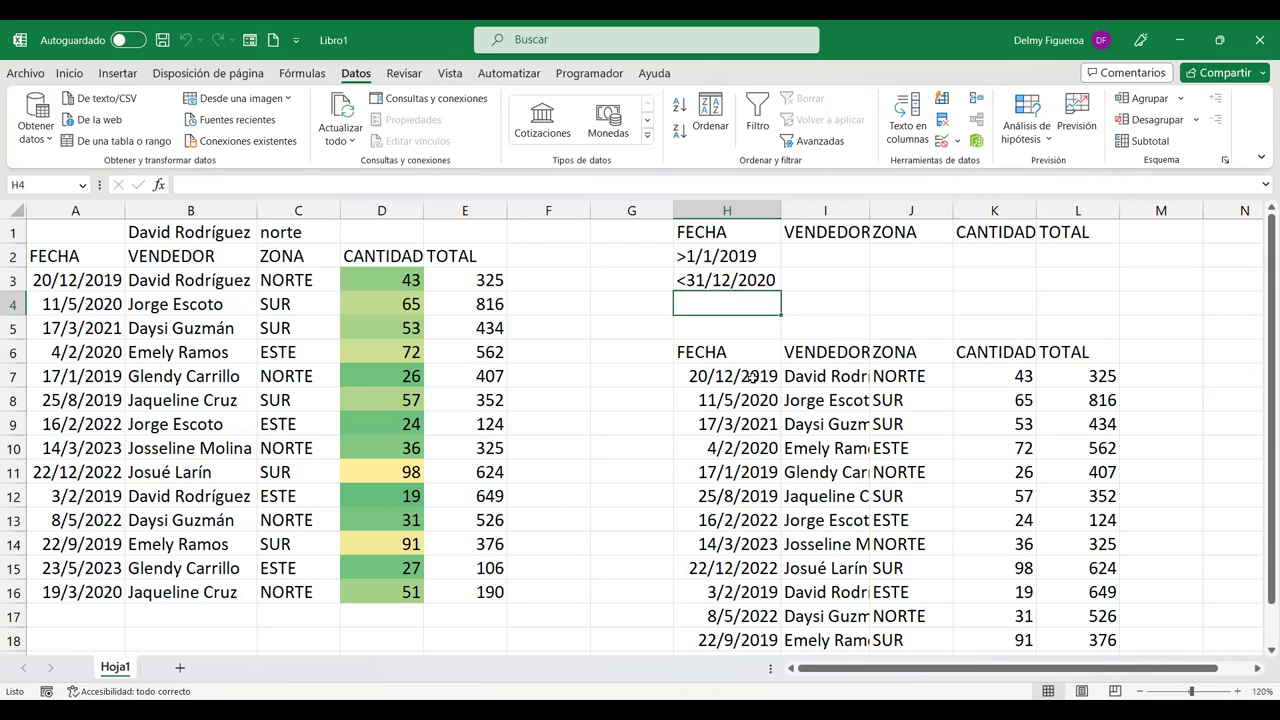
Step: Copy the header row A2:E2 into O1:S1
left_click(752, 377)
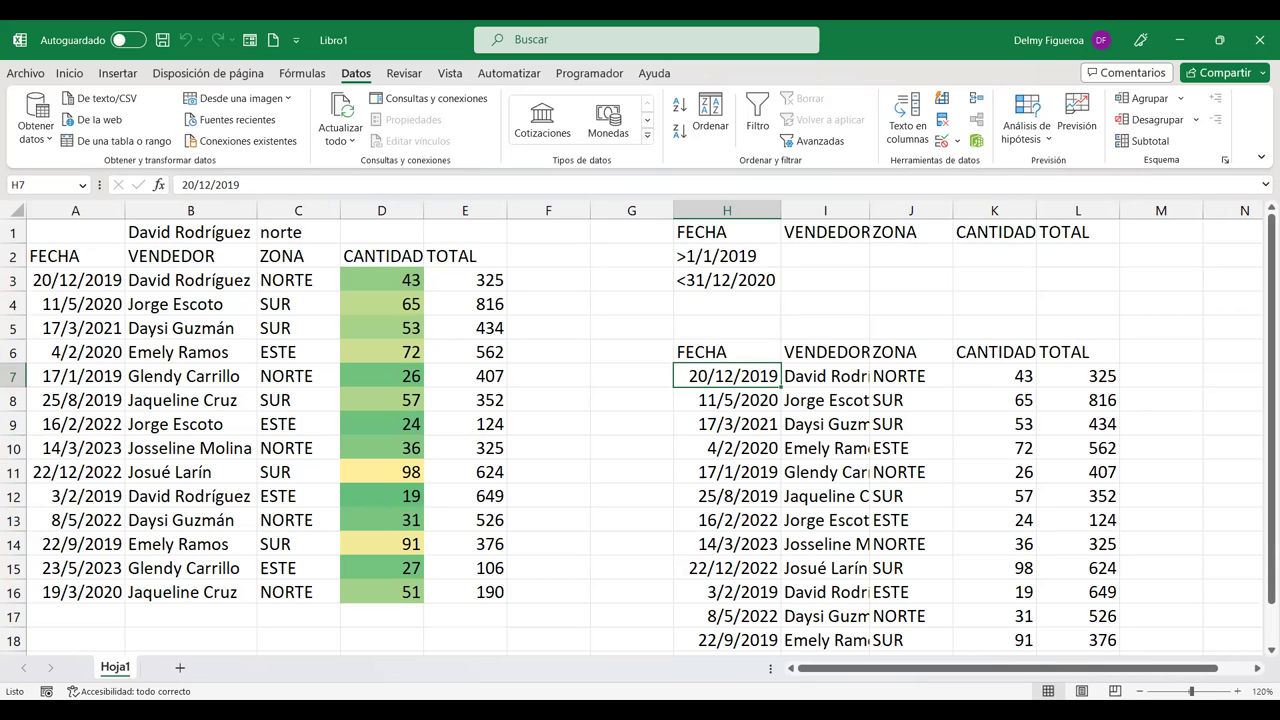
left_click(1258, 668)
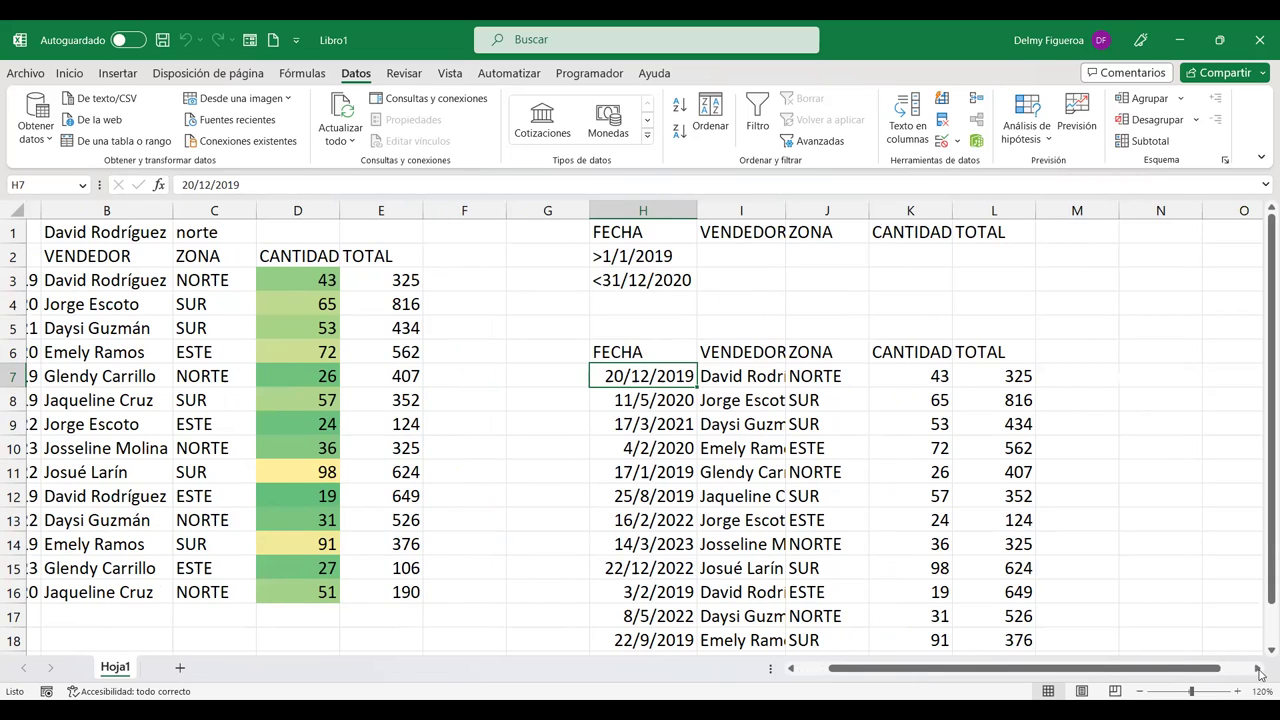
left_click(1258, 668)
left_click(1258, 668)
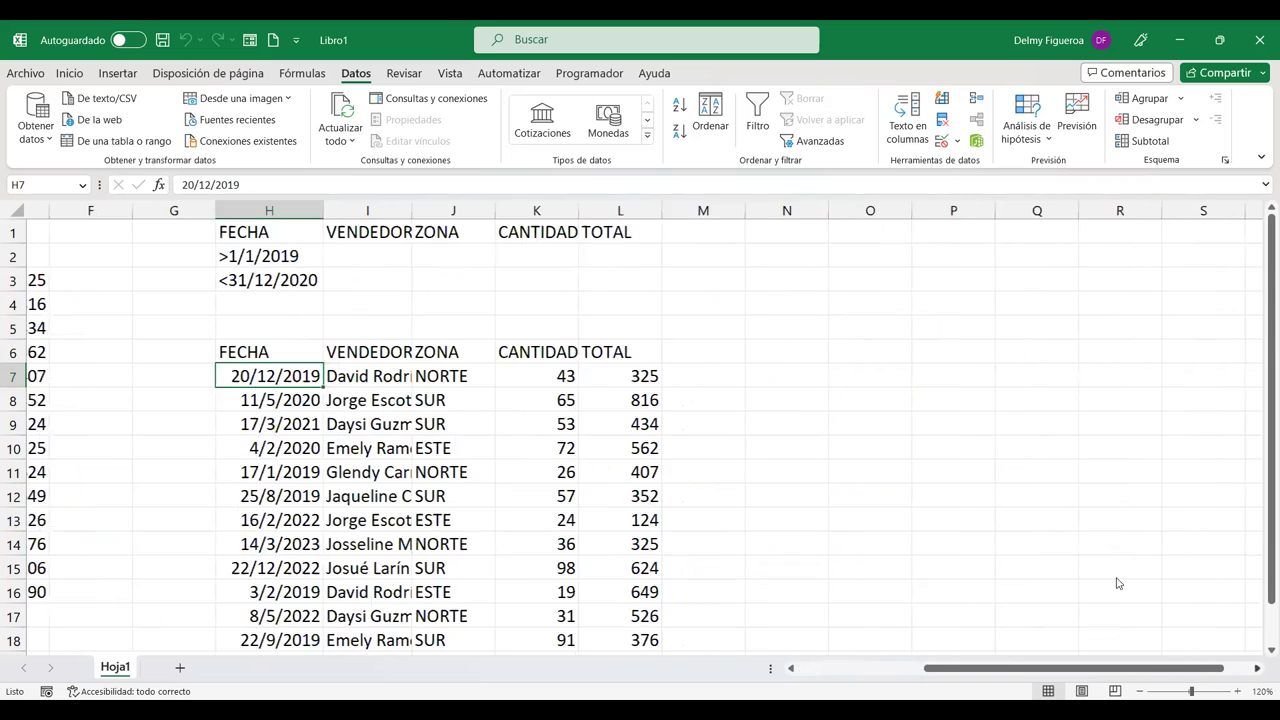
scroll(1118, 583, "right", 1)
left_click_drag(165, 232, 515, 232)
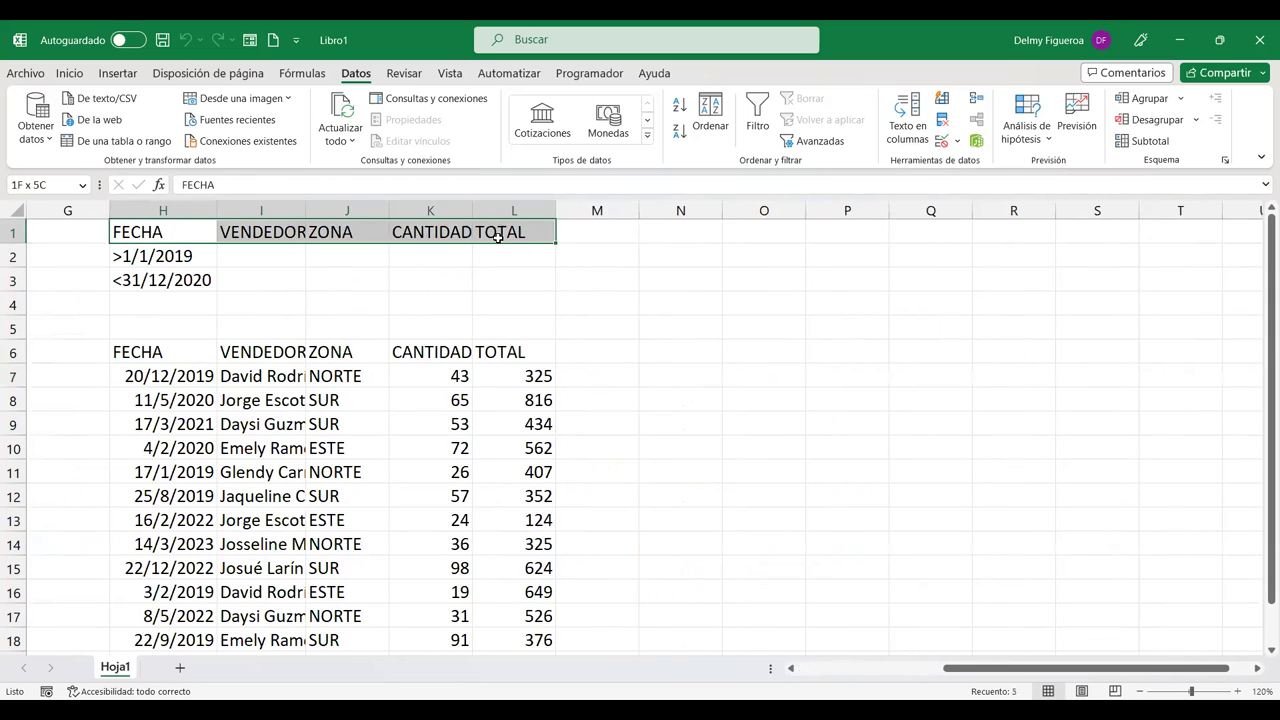
left_click_drag(1080, 668, 935, 668)
left_click_drag(62, 256, 490, 262)
key("ctrl+c")
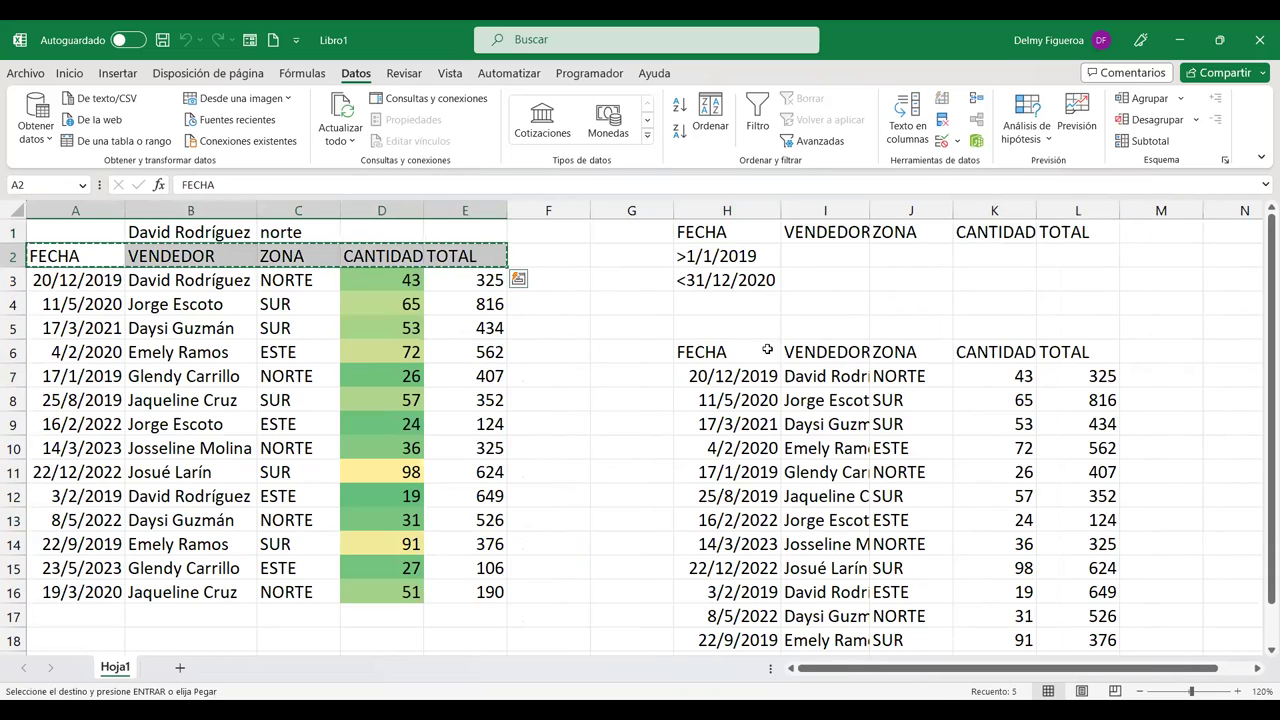
left_click(1257, 670)
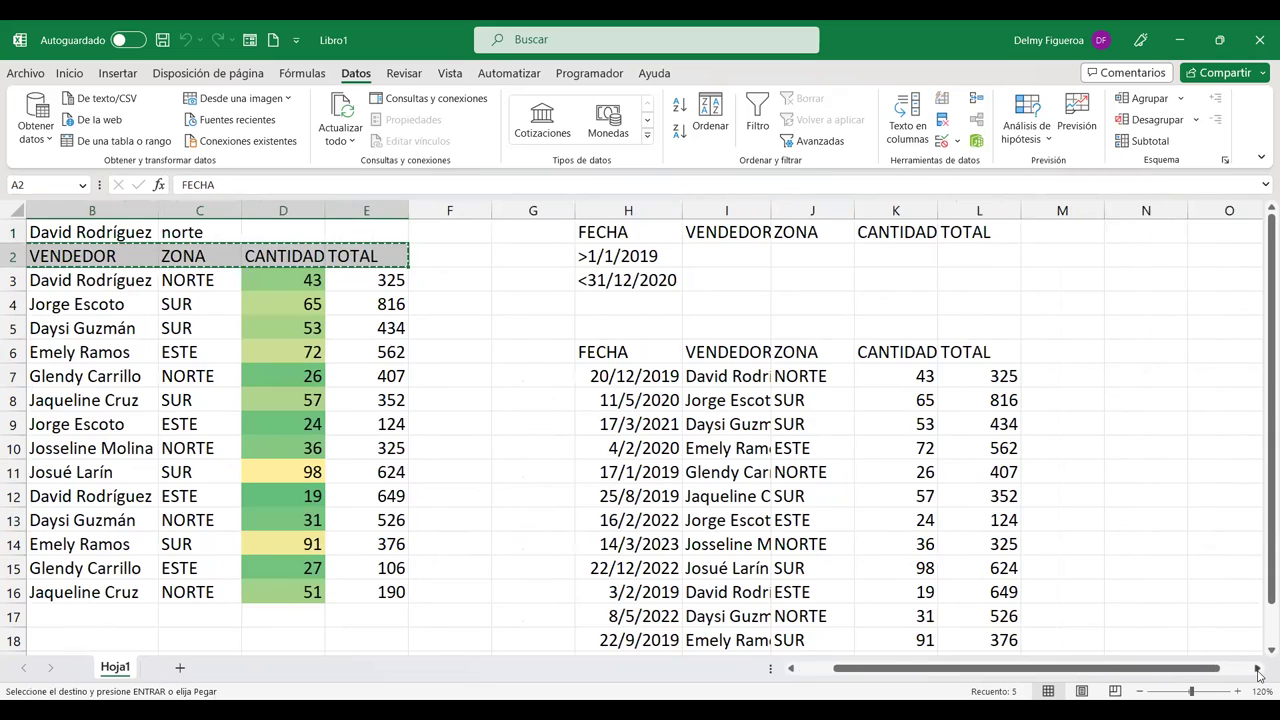
left_click(1257, 670)
left_click(1257, 670)
left_click(1257, 670)
left_click(1257, 668)
left_click(860, 231)
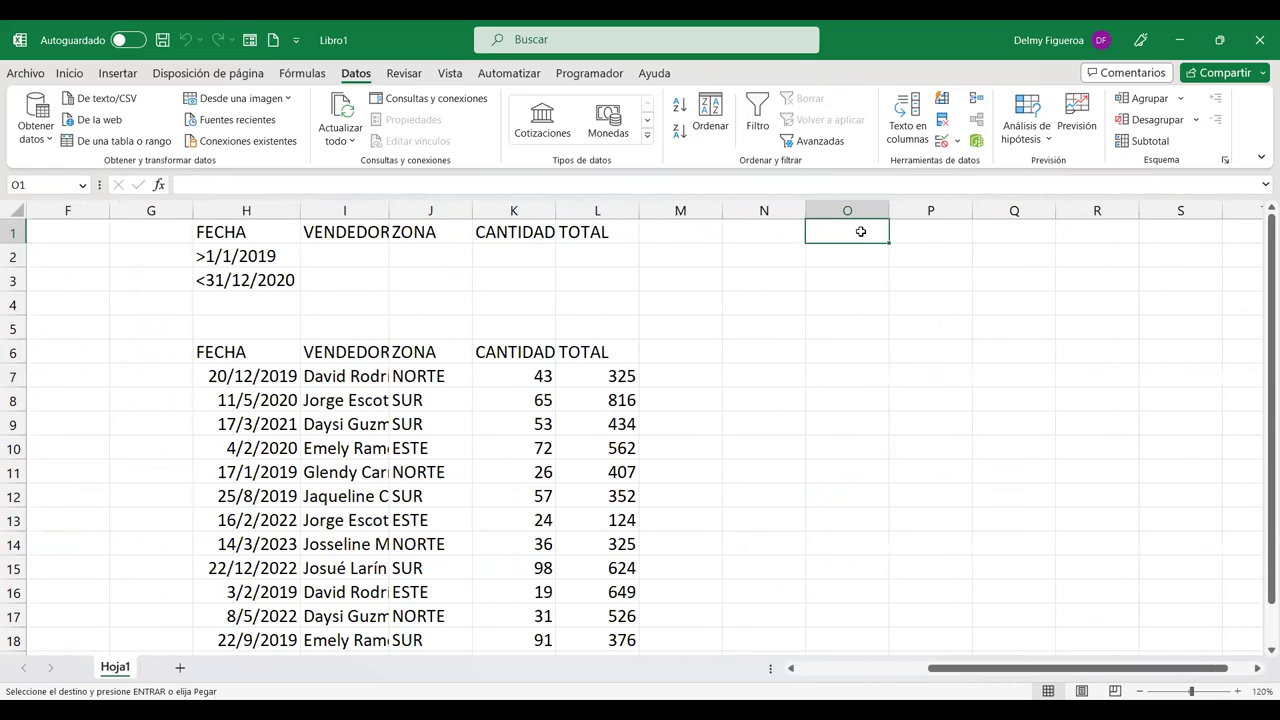
key("ctrl+v")
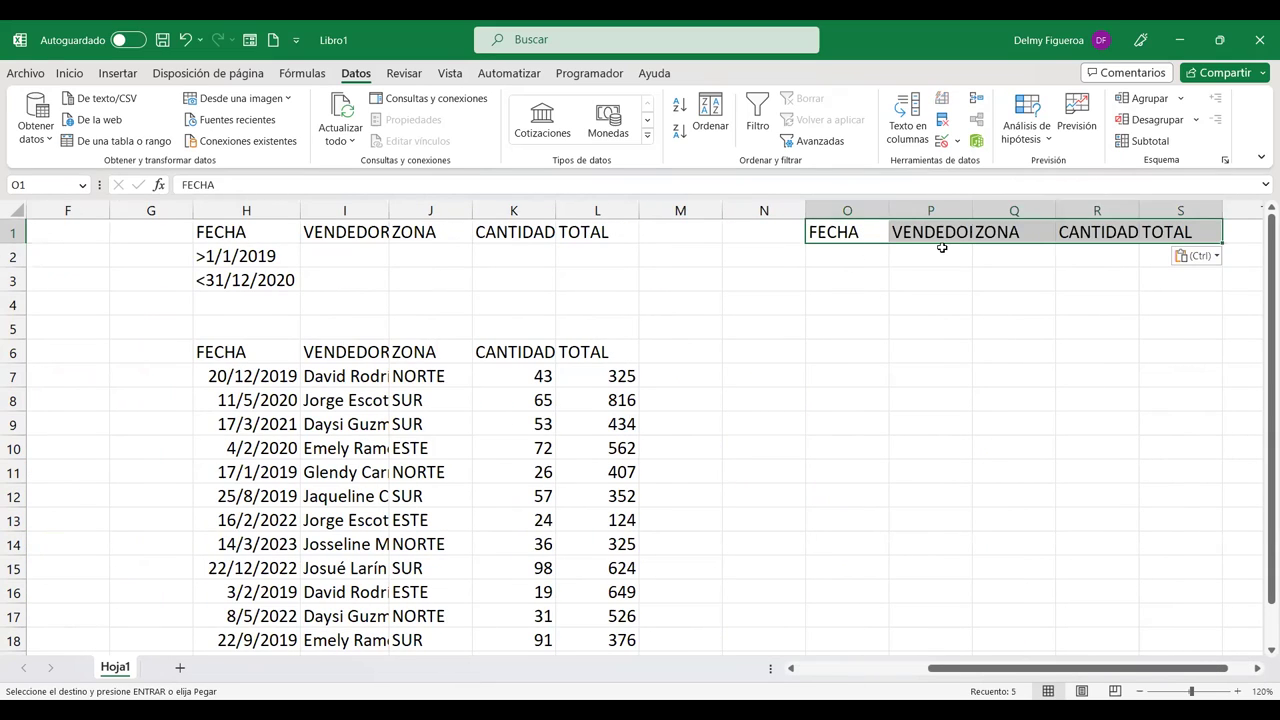
Step: Insert a blank column P and copy the FECHA header from O1 into P1
left_click(942, 249)
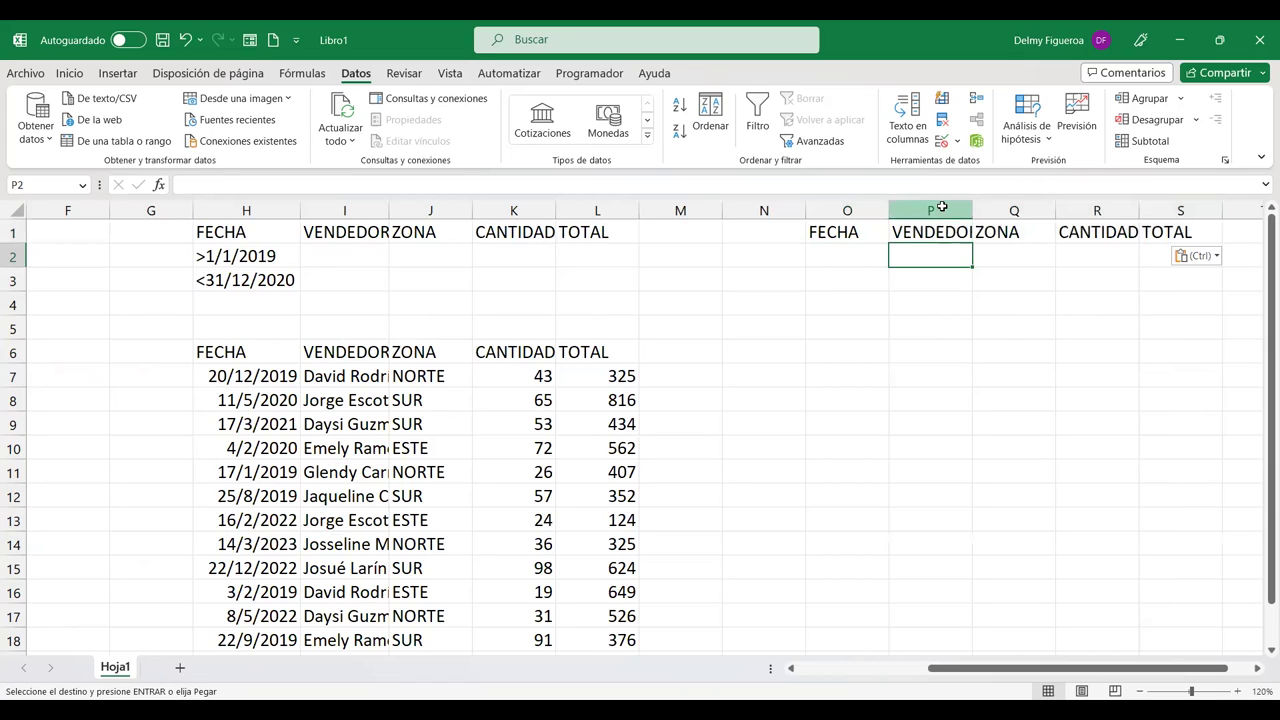
left_click(941, 207)
right_click(944, 211)
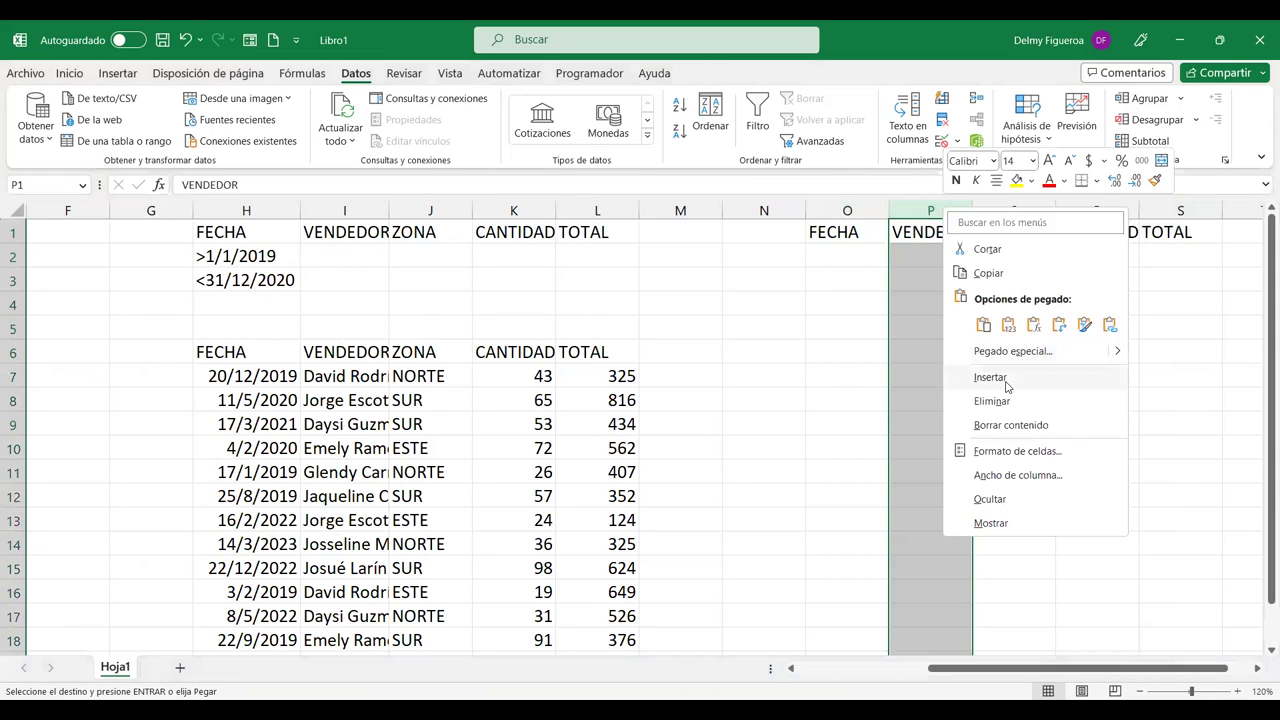
left_click(1006, 386)
key("Left")
key("ctrl+c")
left_click(929, 233)
key("Return")
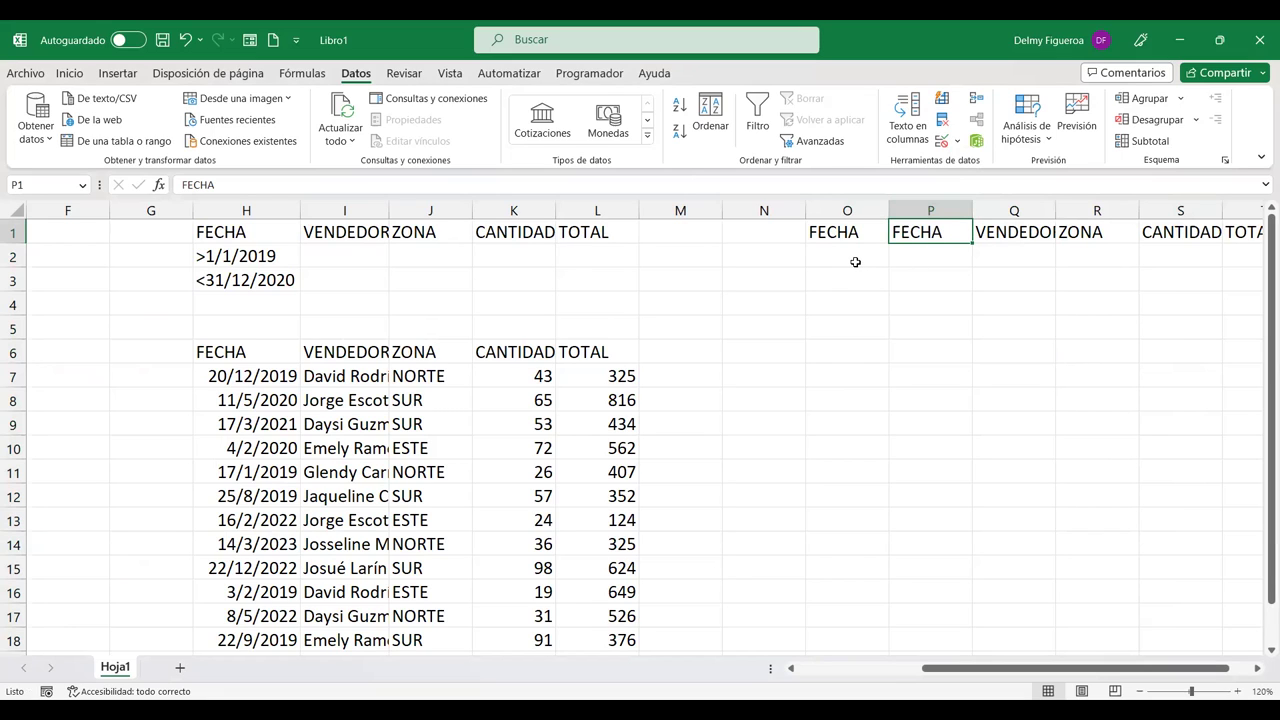
Step: Copy >1/1/2019 from H2 into O2 and <31/12/2020 from H3 into P2
left_click(855, 262)
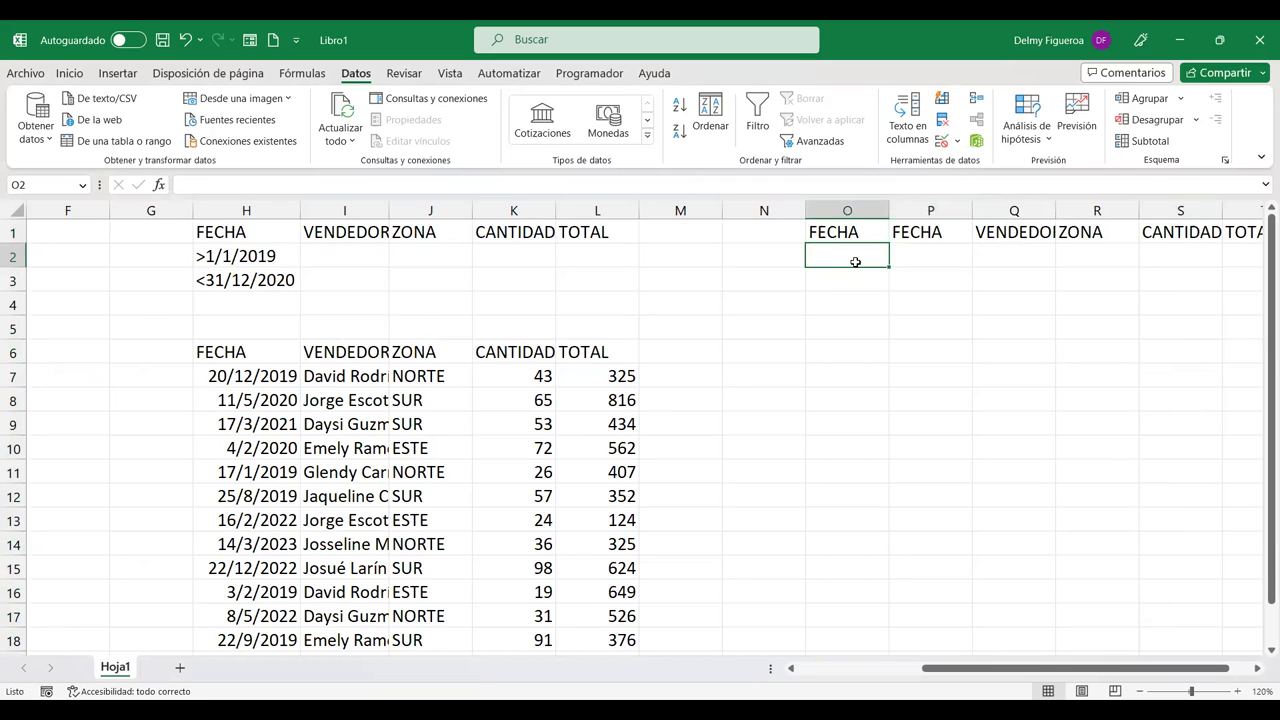
left_click(272, 257)
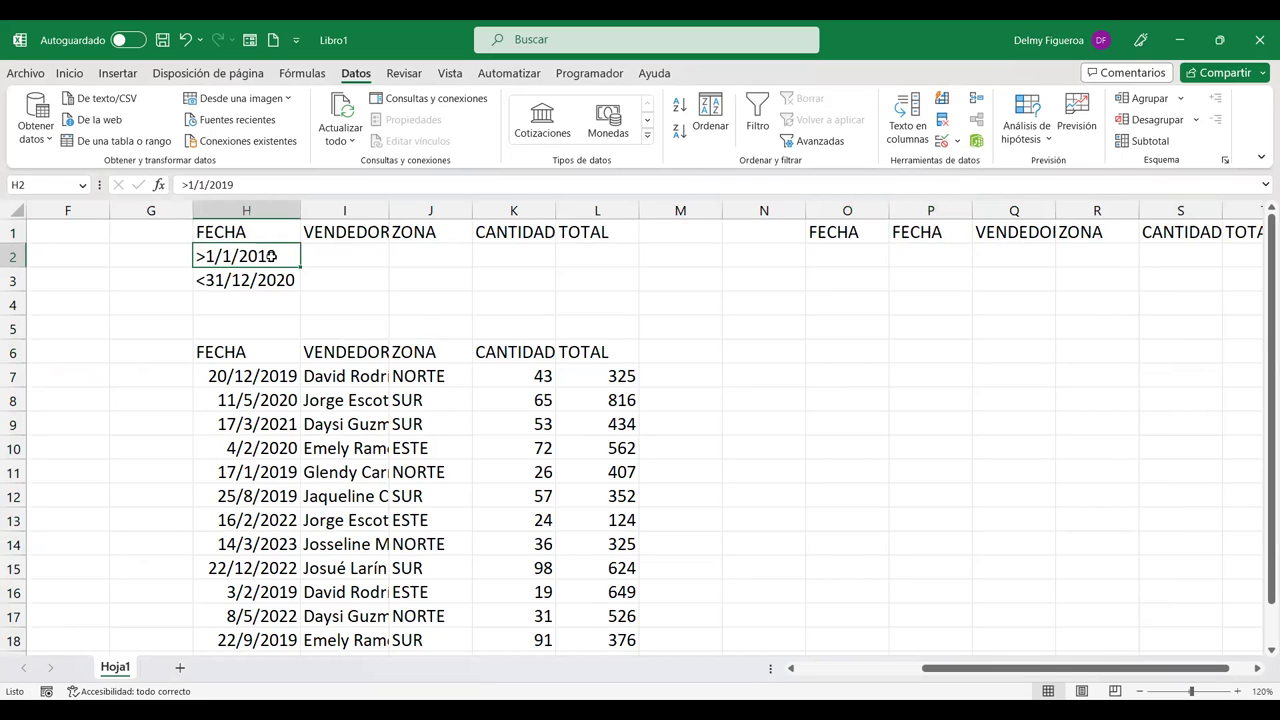
key("ctrl+c")
left_click(855, 257)
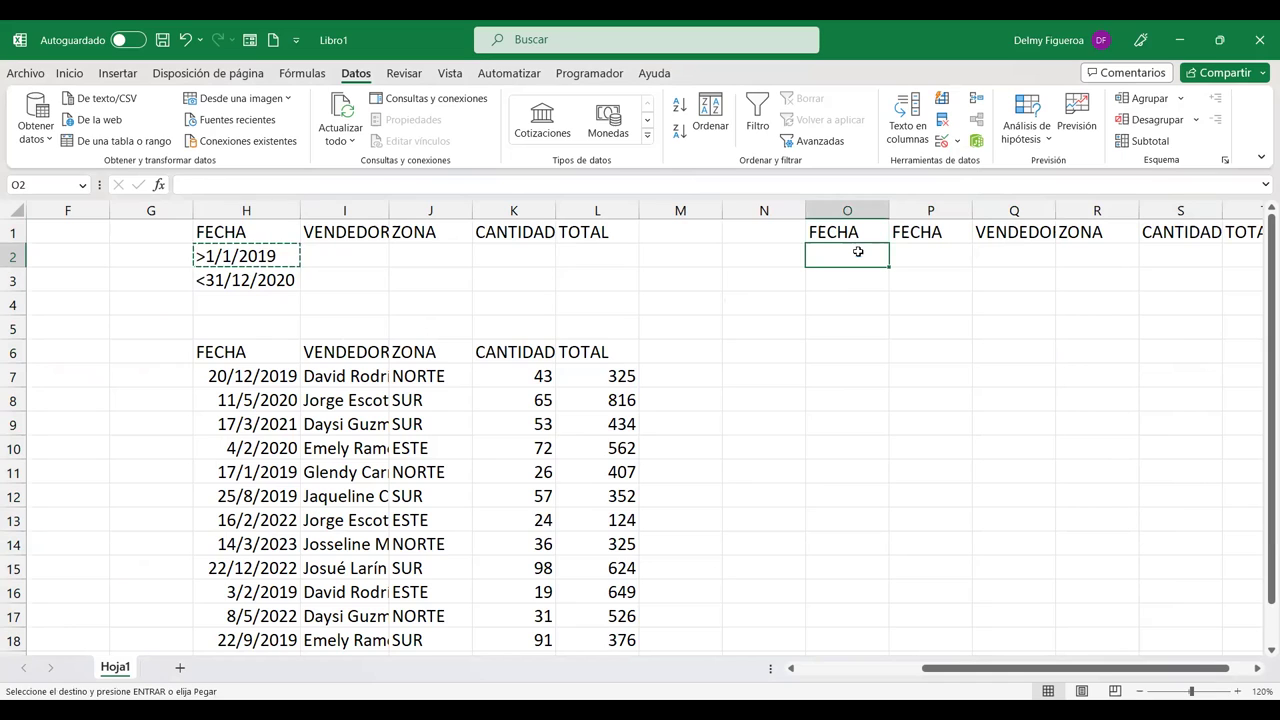
key("Return")
left_click(272, 280)
key("ctrl+c")
left_click(940, 254)
key("Return")
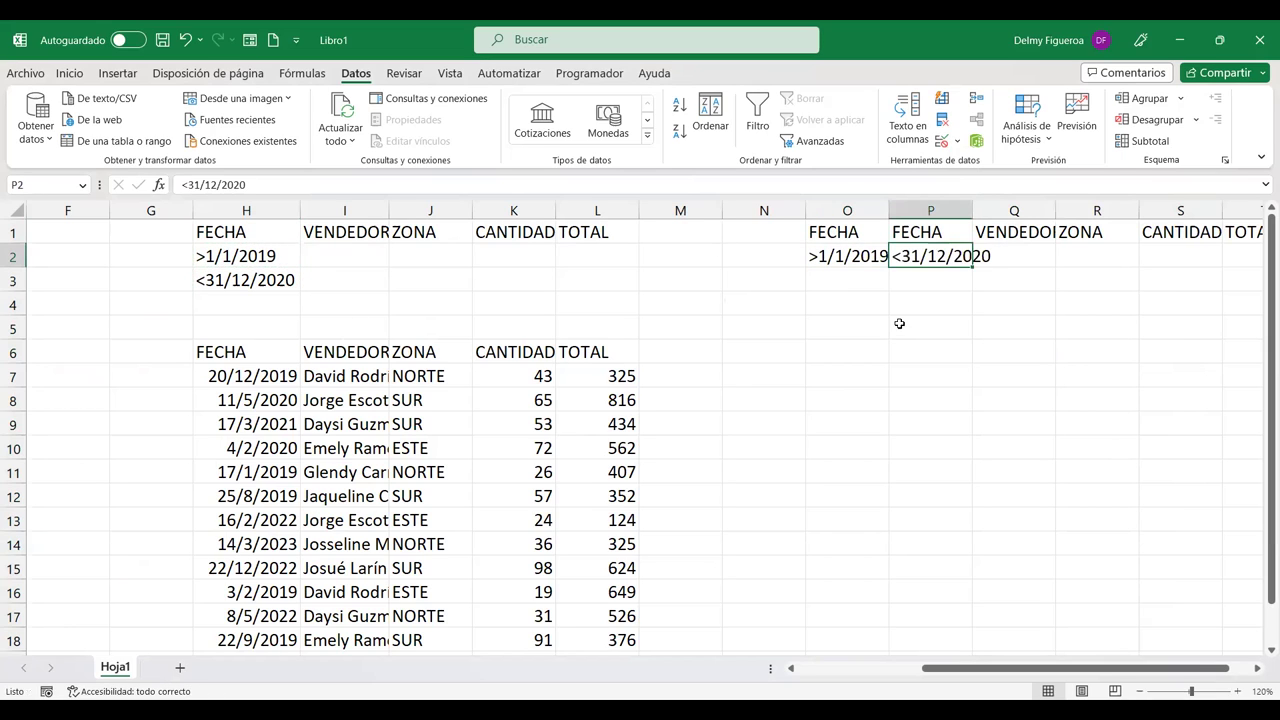
Step: Autofit column P and compare criteria H2:H3 with O2:P2
double_click(972, 211)
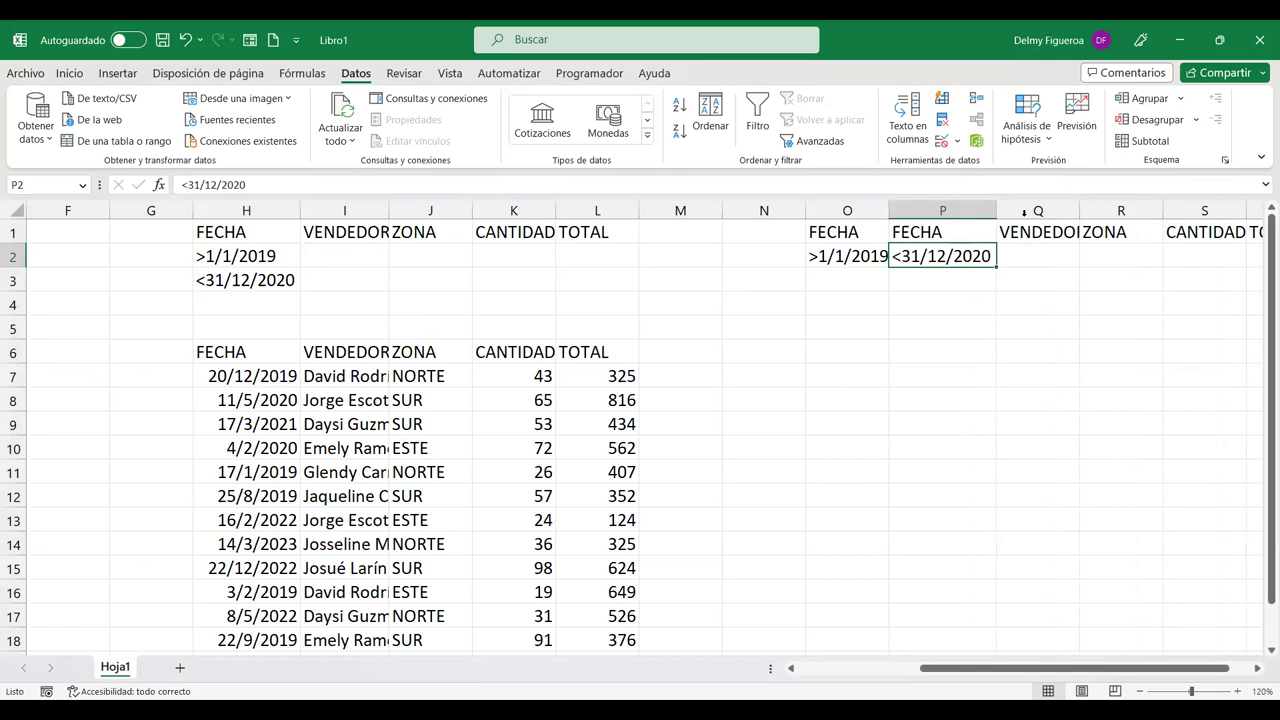
left_click_drag(269, 256, 263, 281)
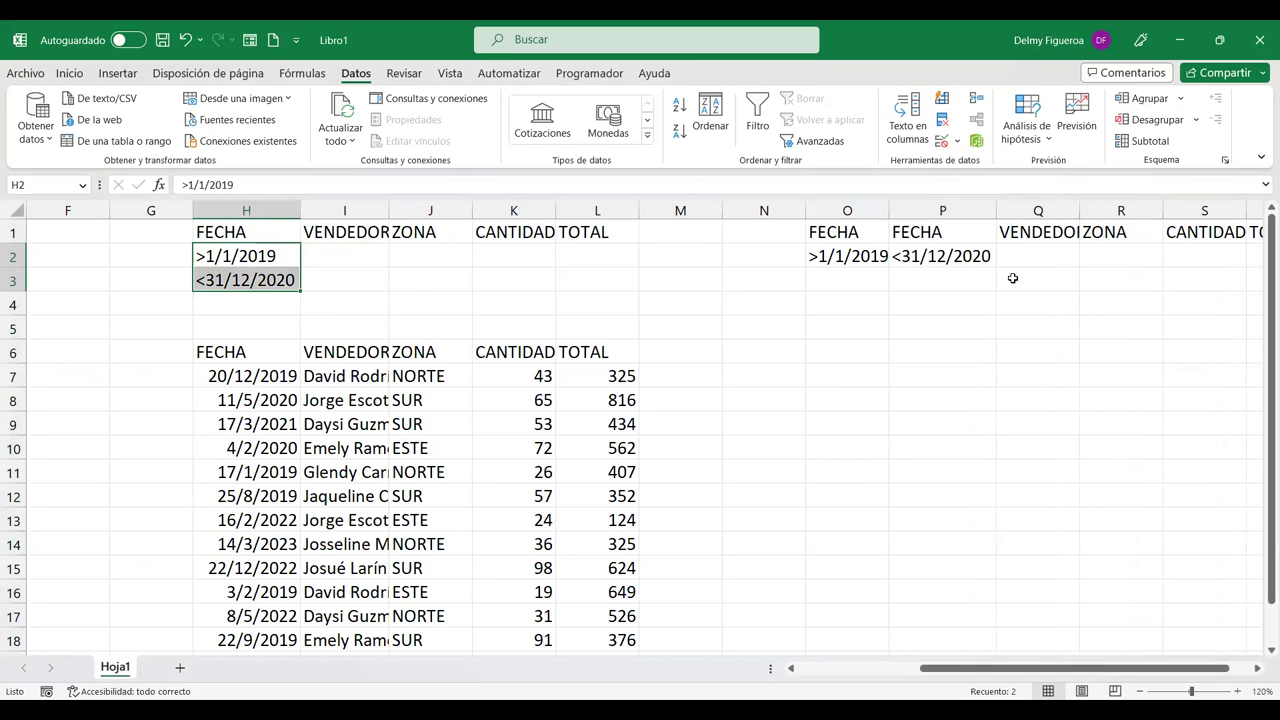
left_click_drag(851, 256, 914, 257)
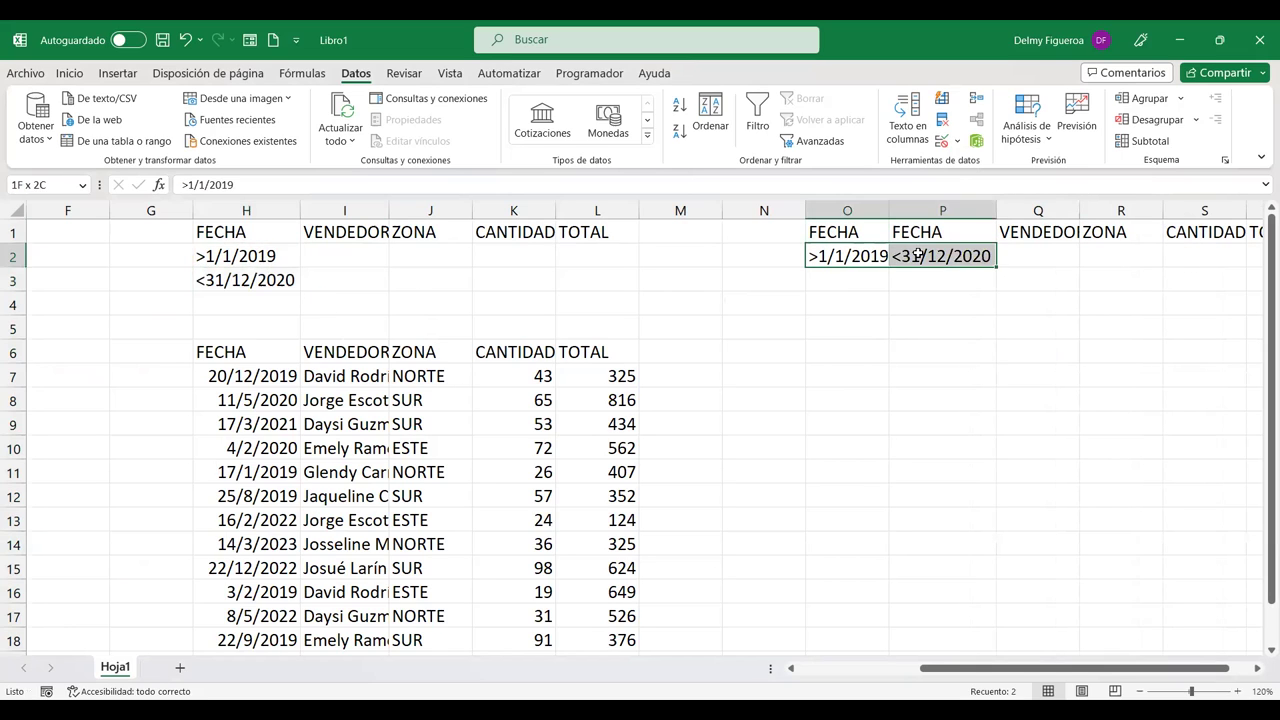
left_click(920, 324)
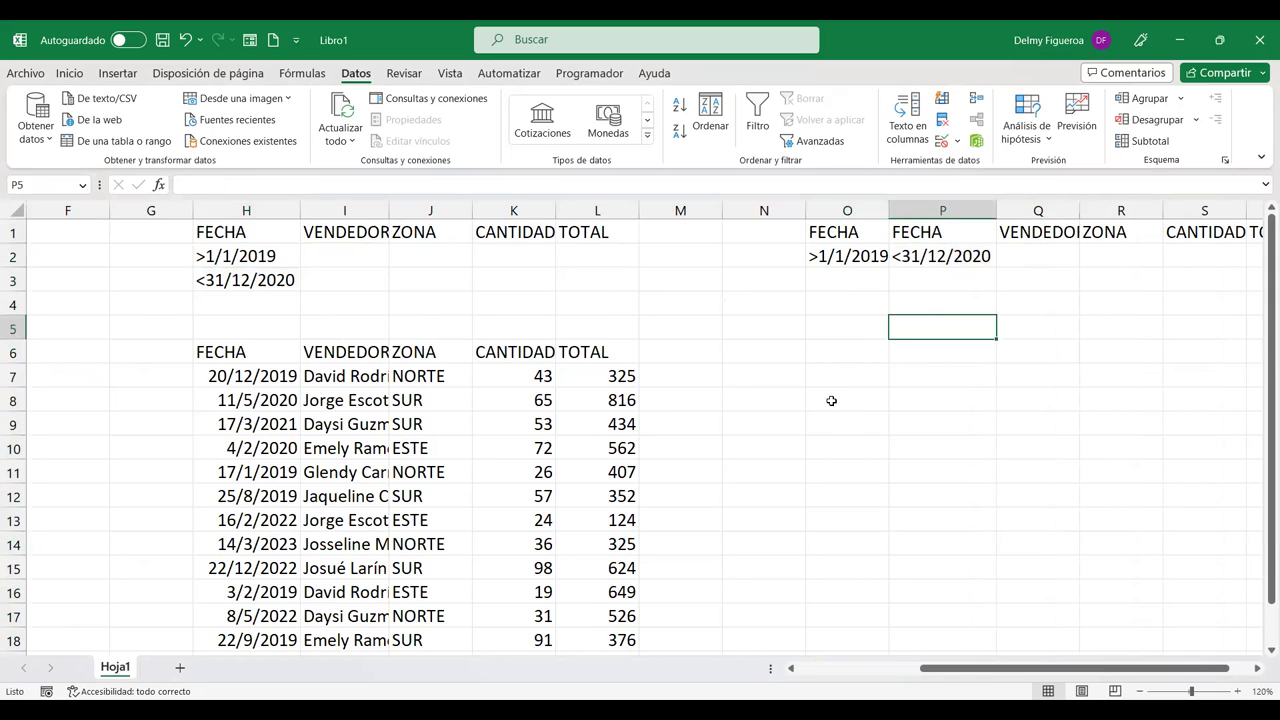
Step: Open Avanzadas with Copiar a otro lugar and list range A2:E16, clearing the old criteria range
left_click(826, 146)
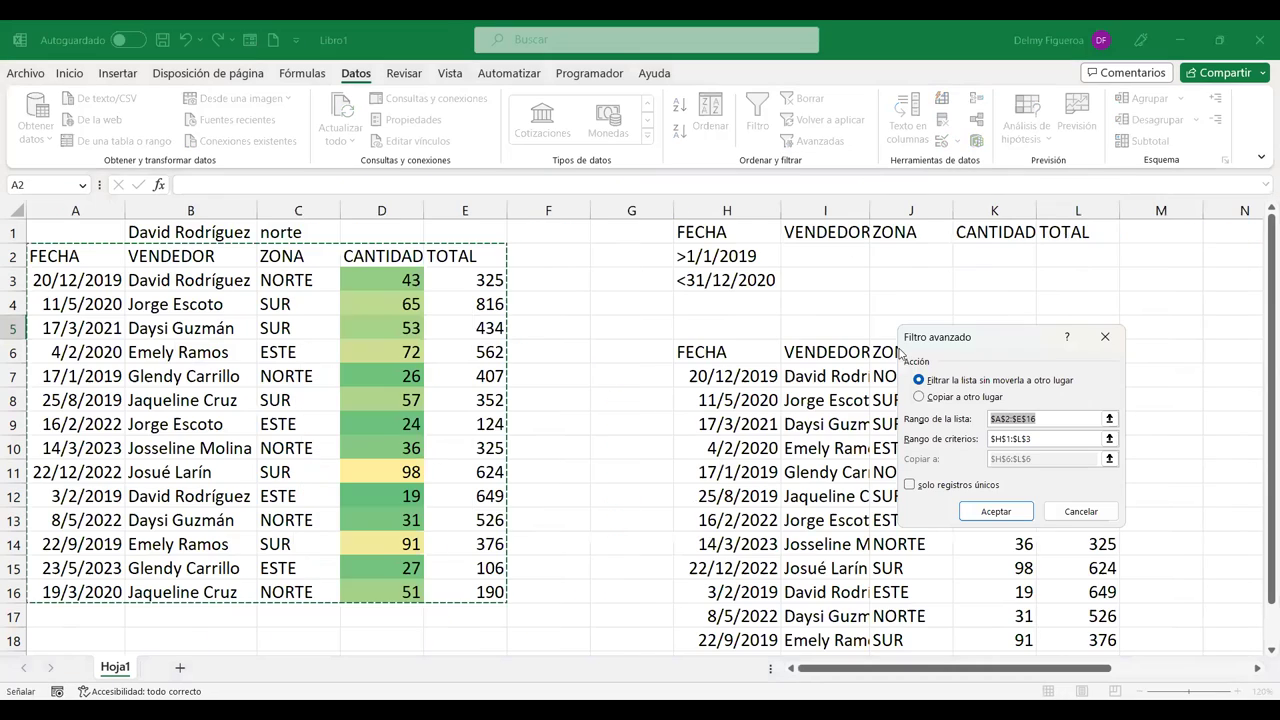
left_click(970, 399)
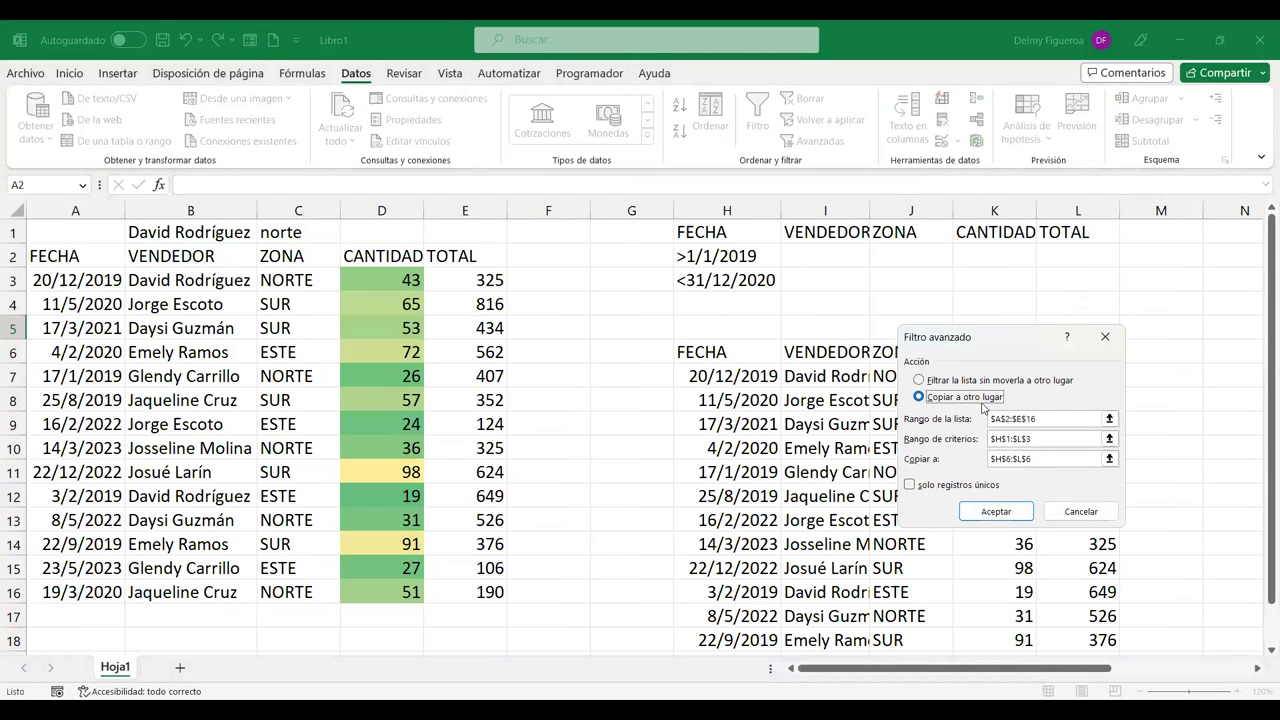
left_click(1045, 419)
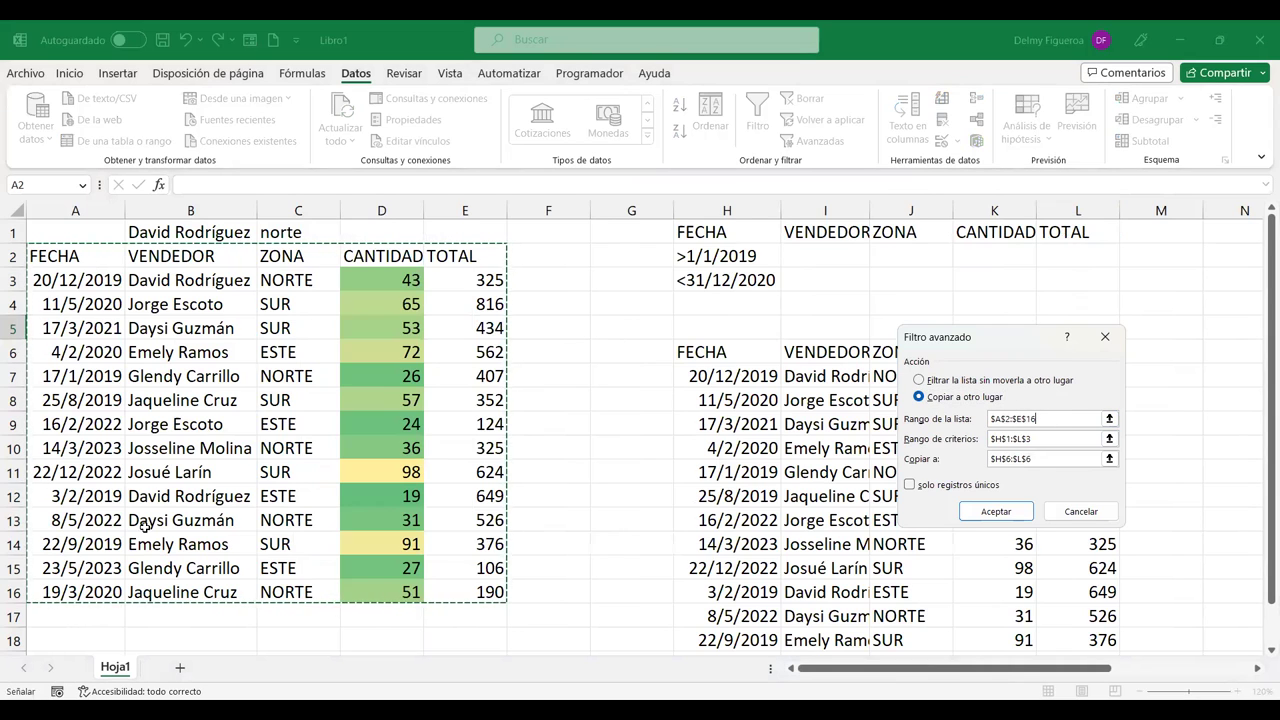
left_click(1031, 458)
left_click(1046, 438)
left_click_drag(1031, 439, 955, 445)
key("Delete")
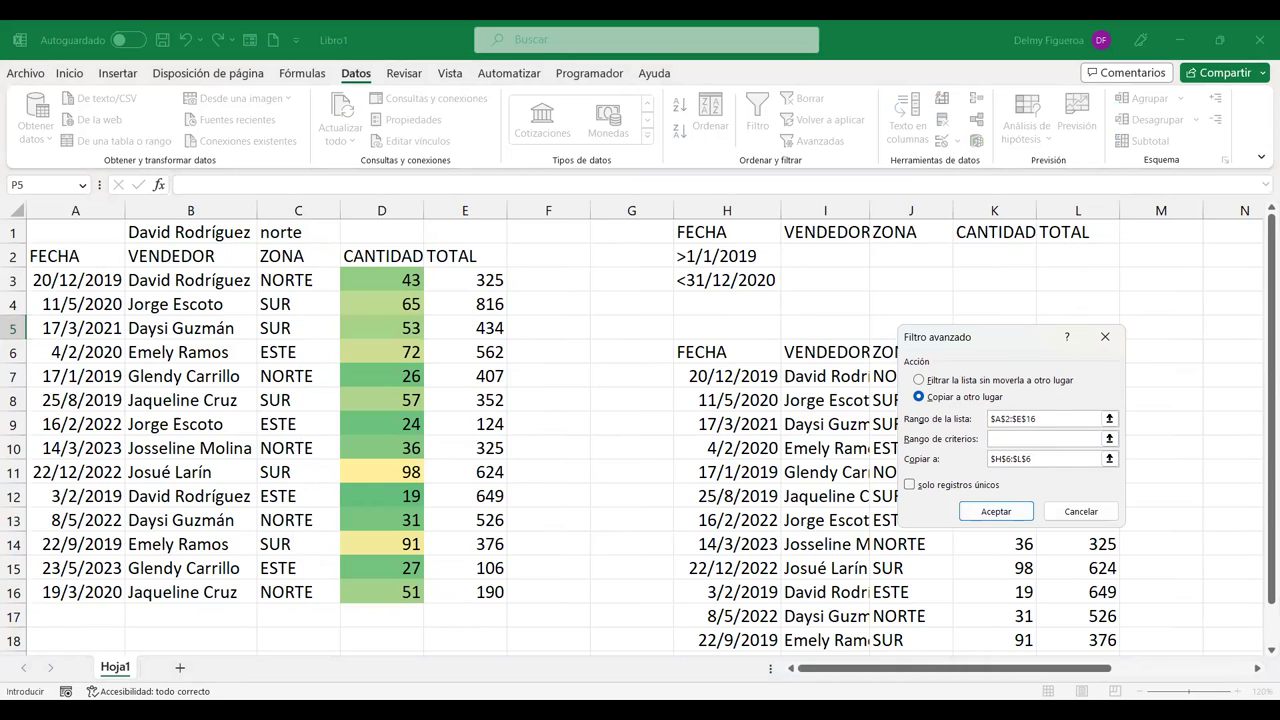
Step: Set criteria range O1:T2 and destination O6, then run the filter
left_click_drag(1108, 672, 1258, 675)
left_click(1258, 675)
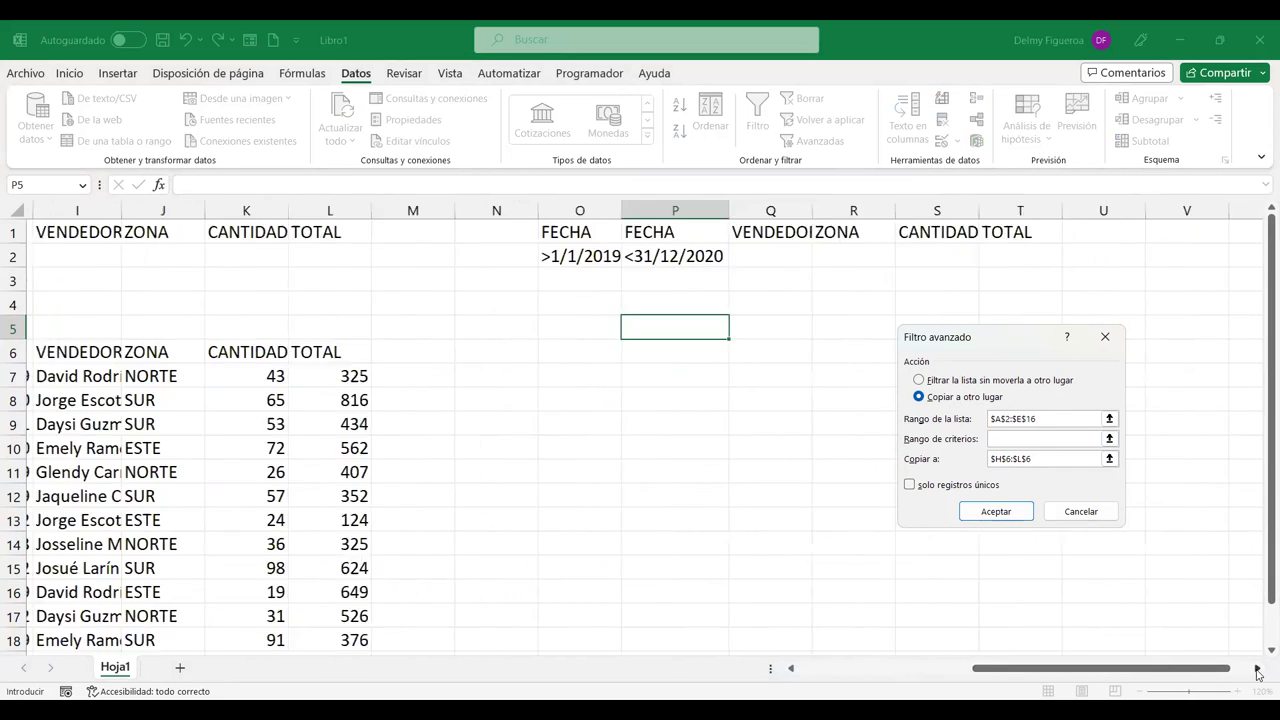
left_click_drag(495, 232, 710, 240)
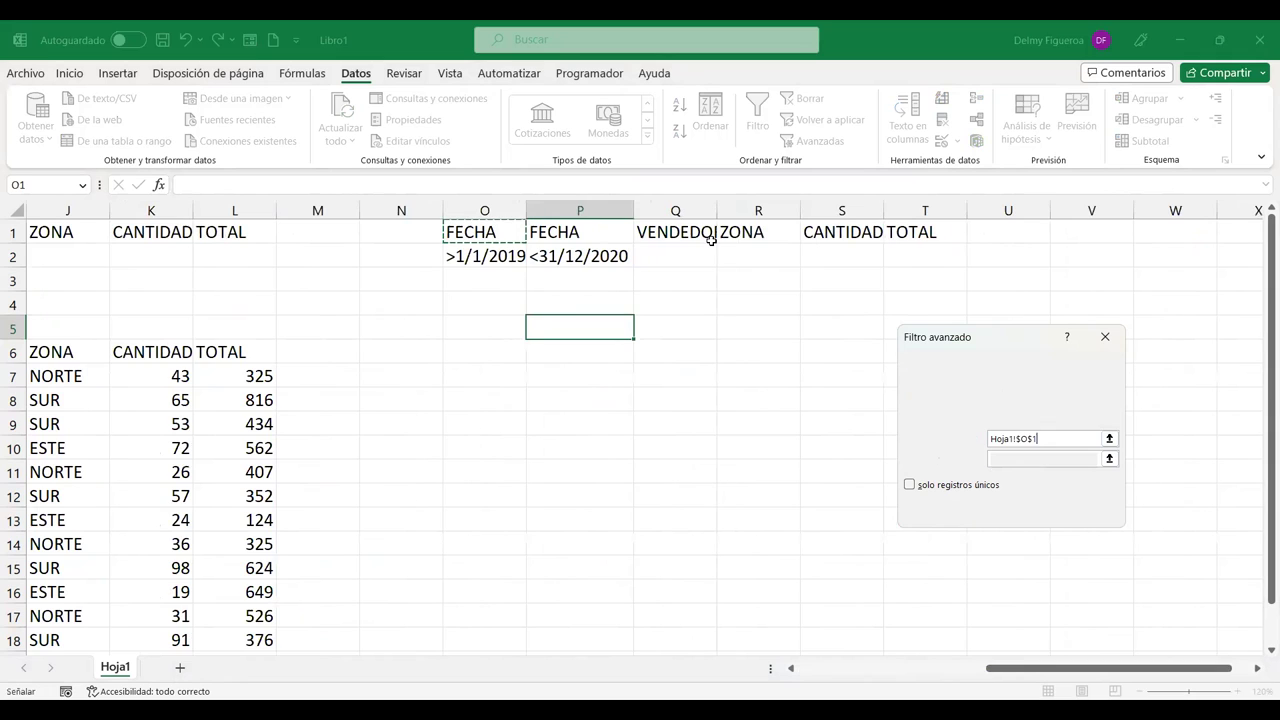
left_click_drag(815, 249, 905, 256)
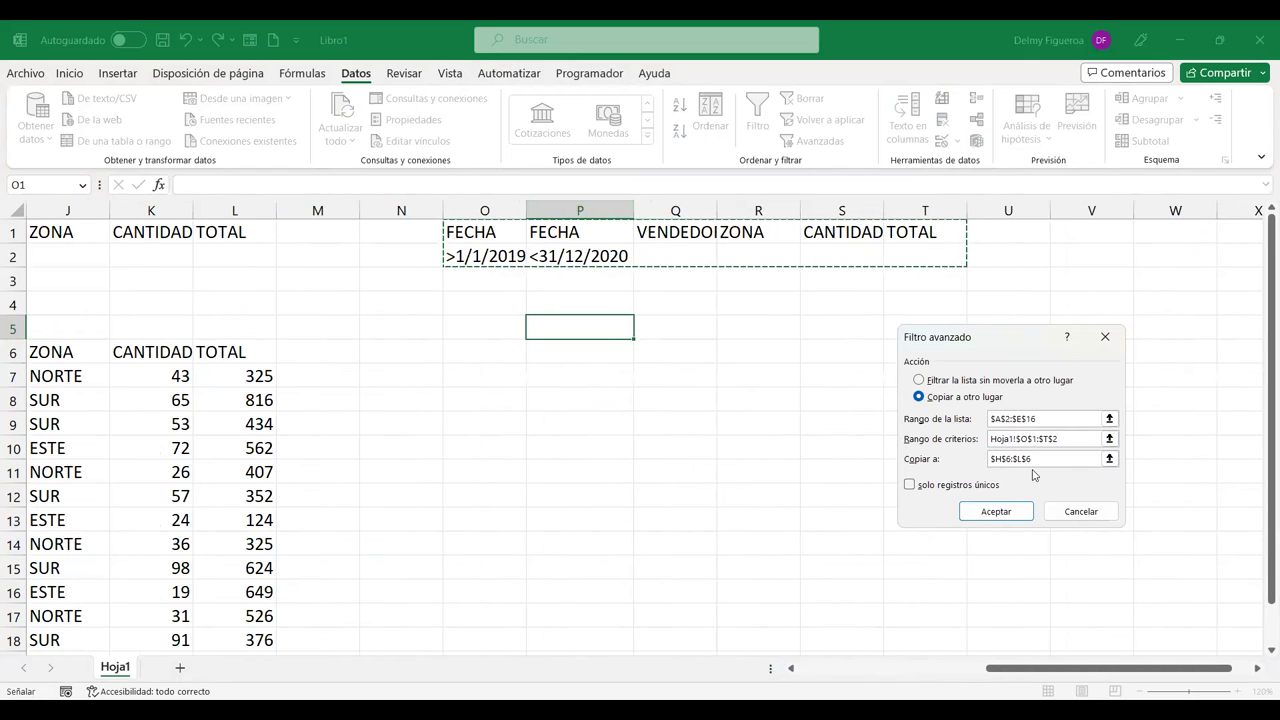
key("Tab")
key("BackSpace")
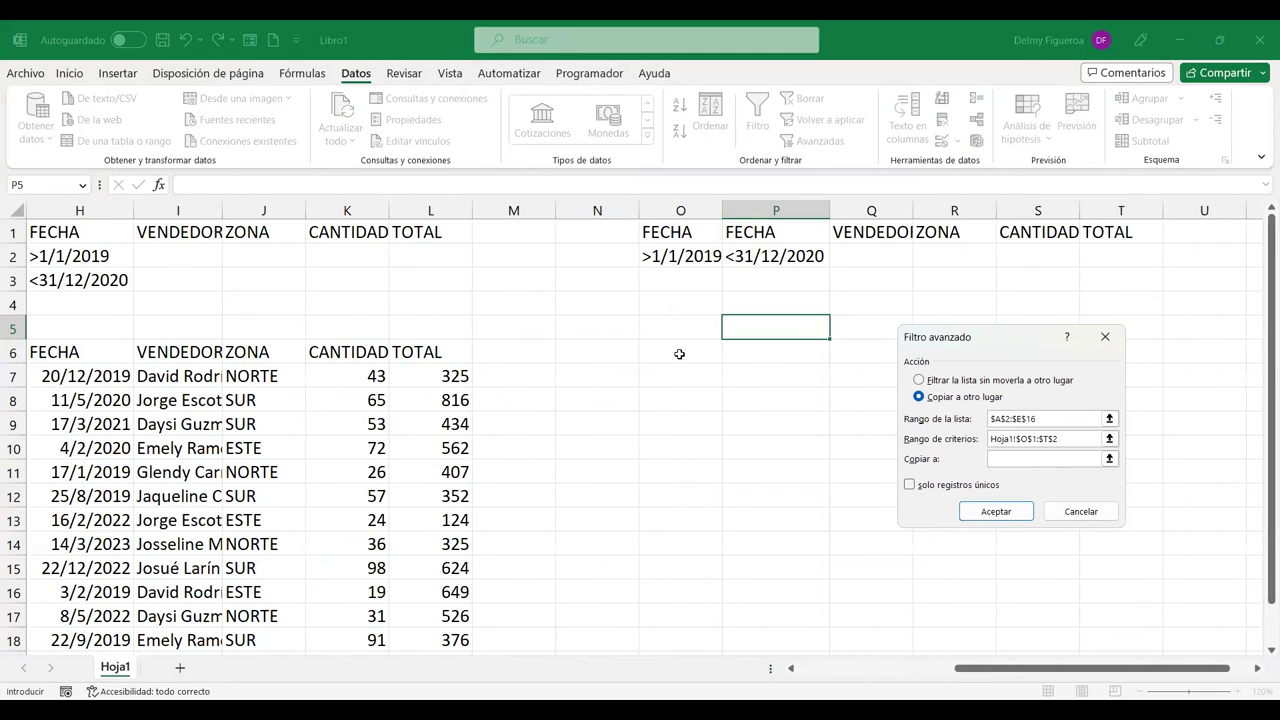
left_click(684, 350)
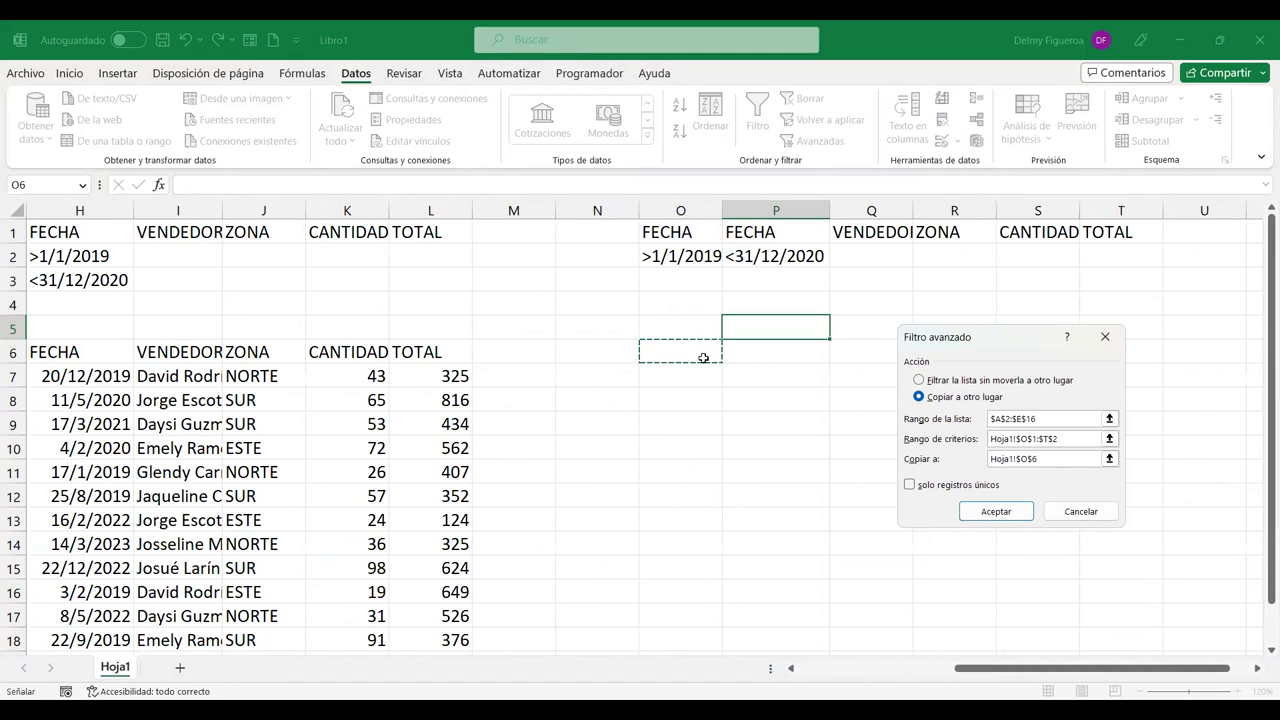
left_click(1000, 512)
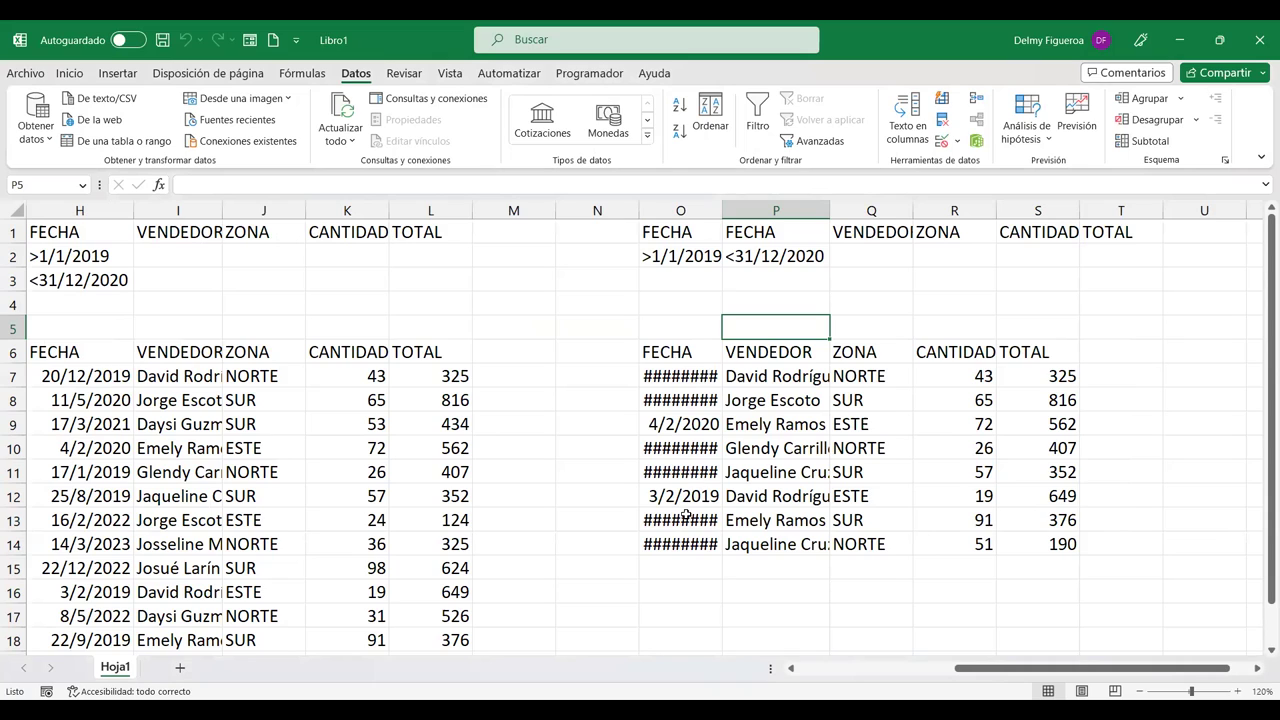
Step: Autofit columns O and P so the copied dates and seller names show fully
double_click(719, 210)
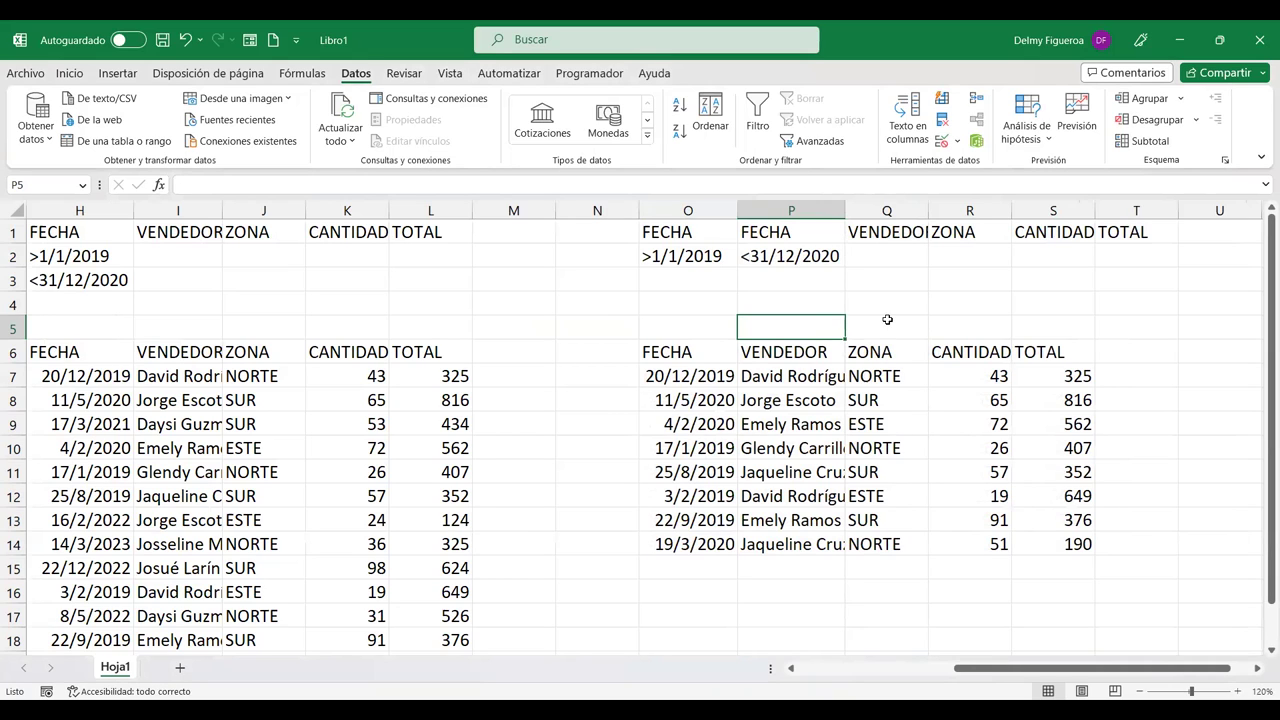
double_click(845, 210)
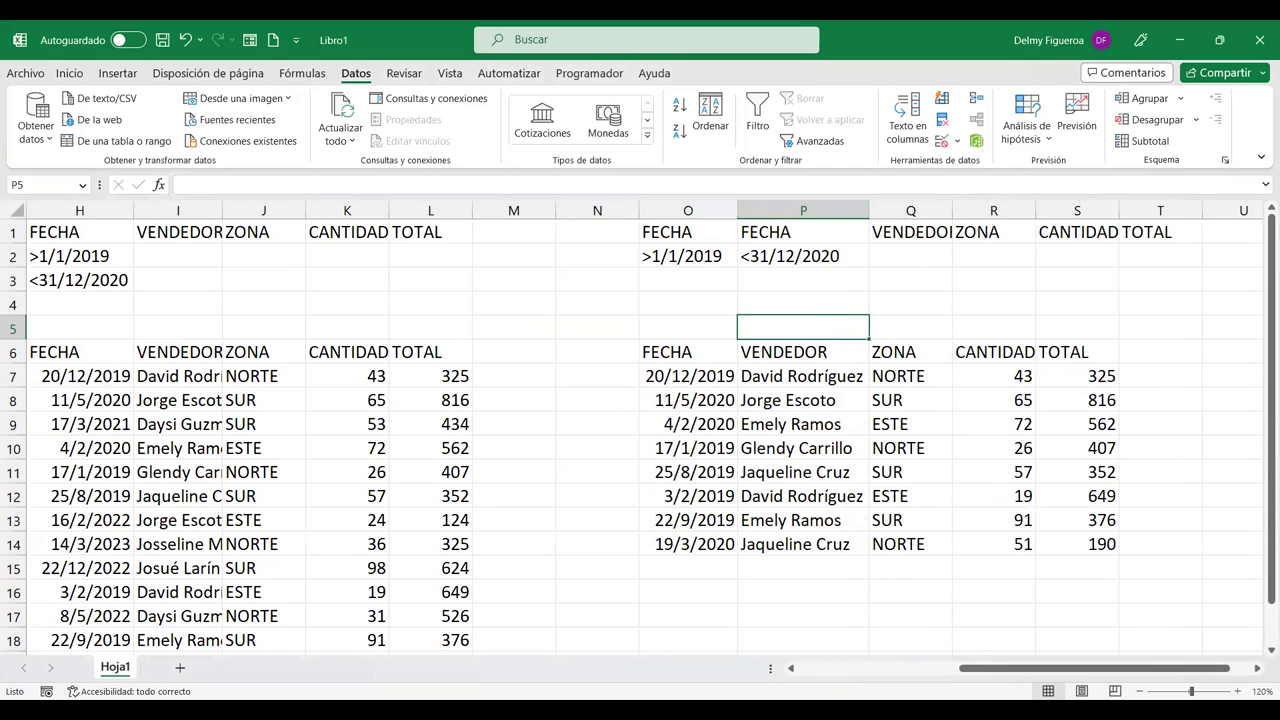
left_click_drag(1095, 668, 1042, 668)
Step: Review the date criteria in H2:H3 and O2:P2 against the table's dates
left_click(316, 255)
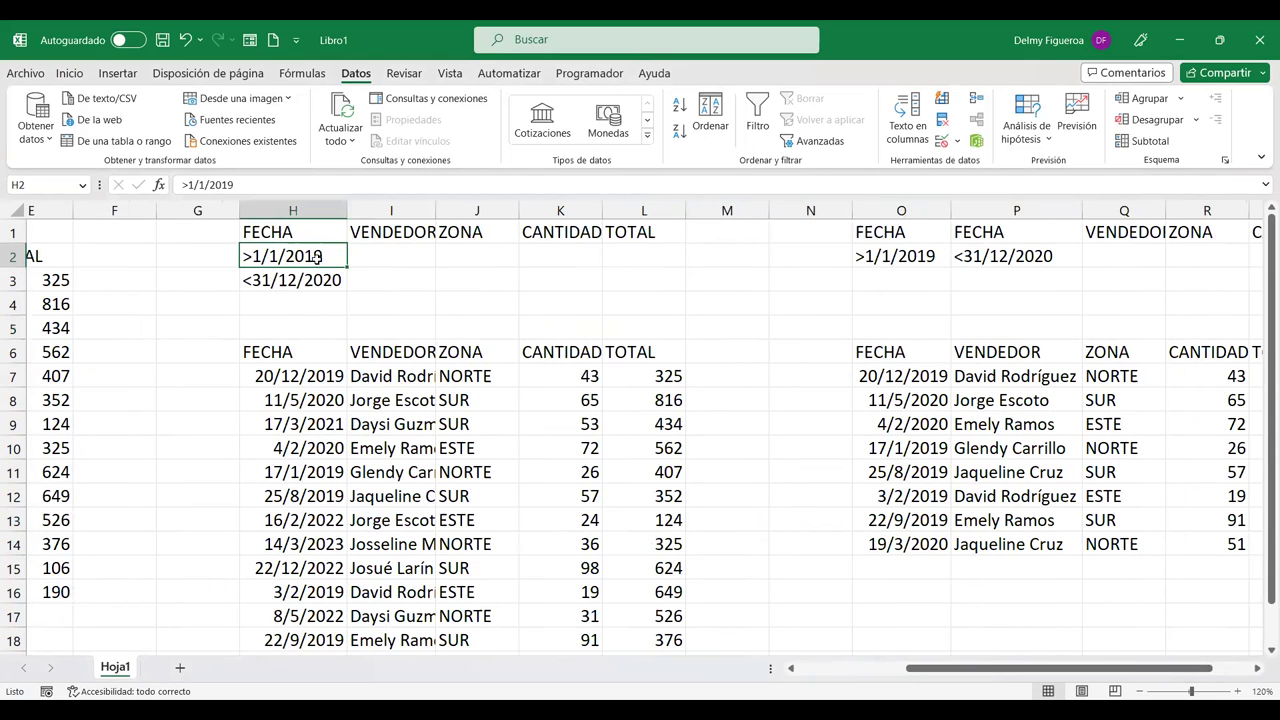
left_click(318, 277)
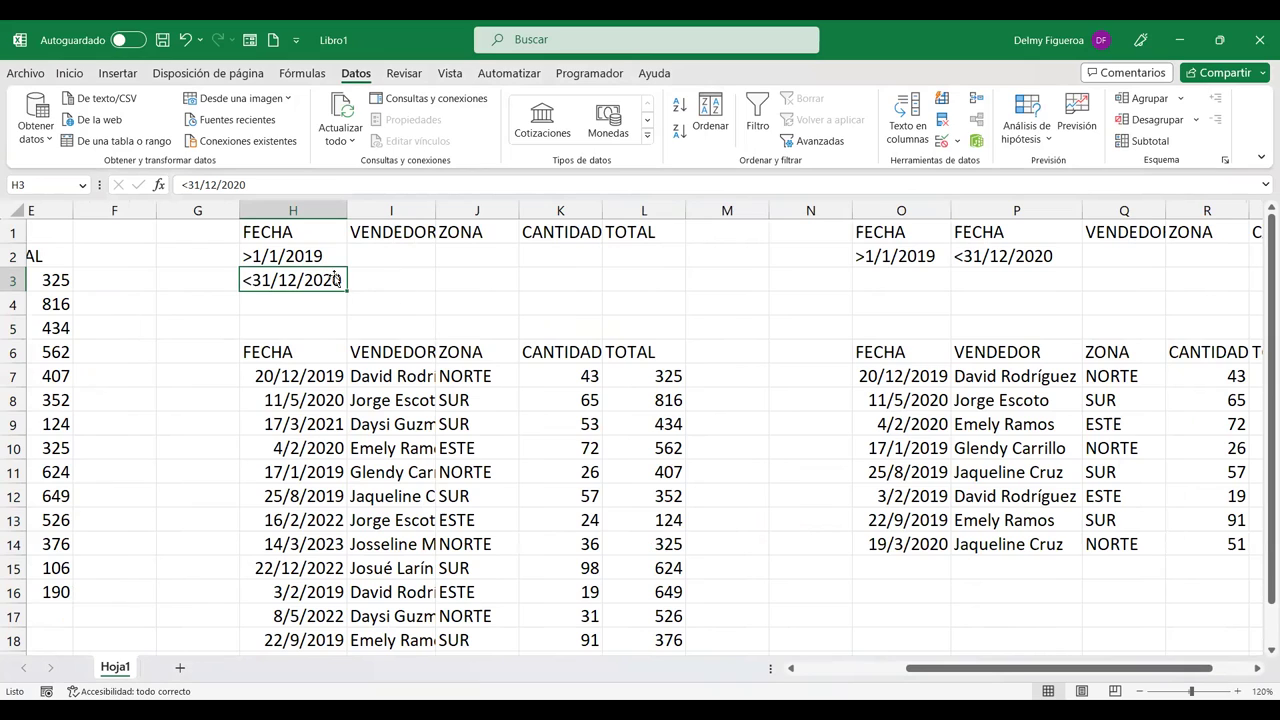
left_click_drag(318, 254, 320, 279)
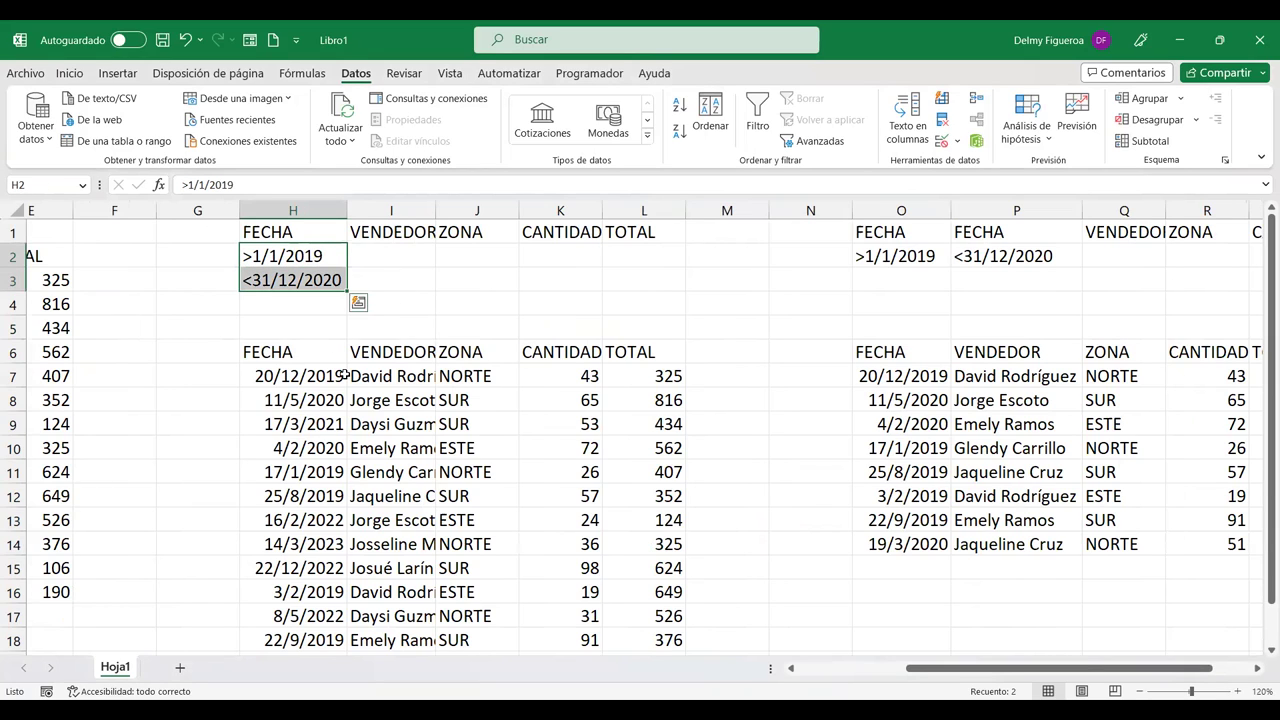
left_click(378, 250)
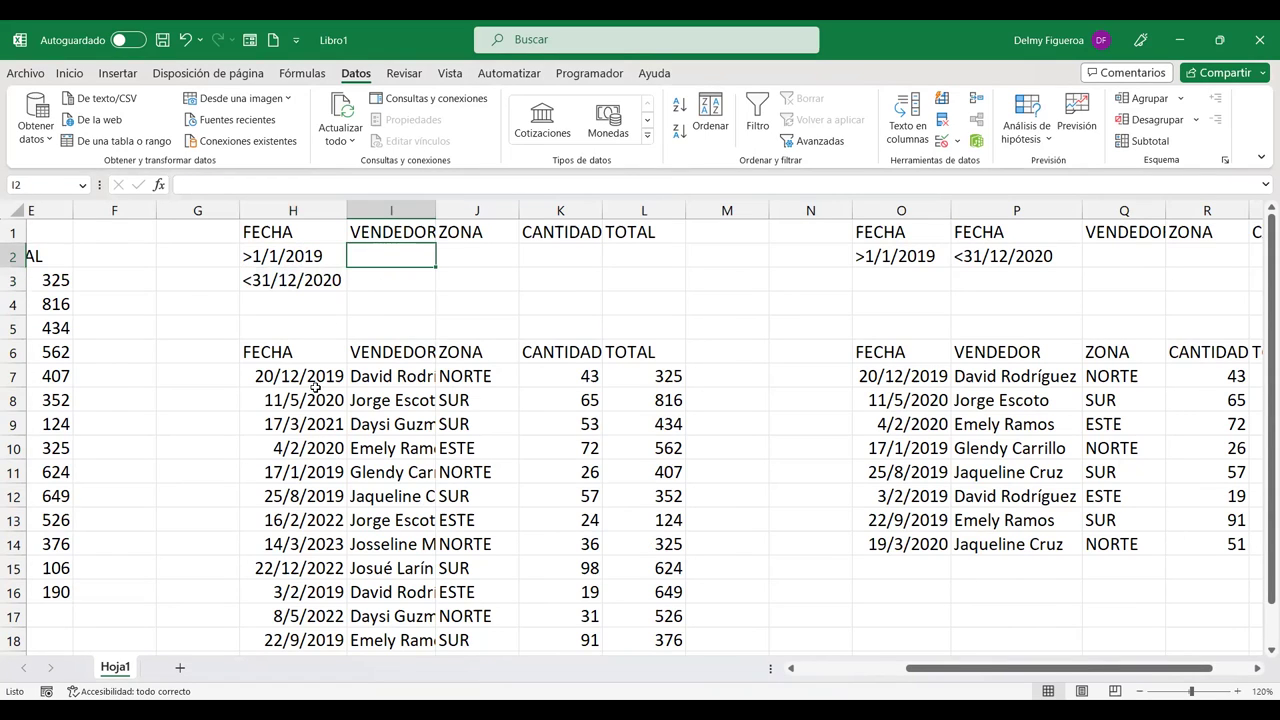
left_click(313, 251)
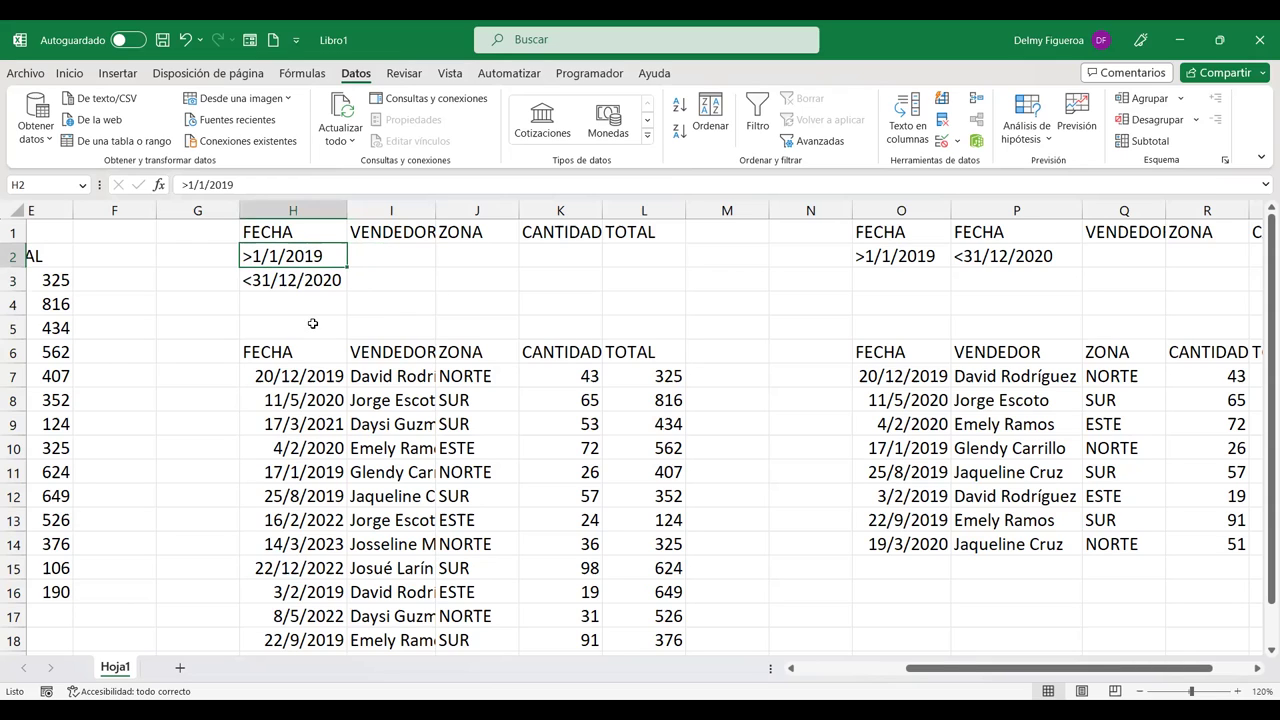
left_click(320, 328)
left_click(323, 372)
left_click(330, 420)
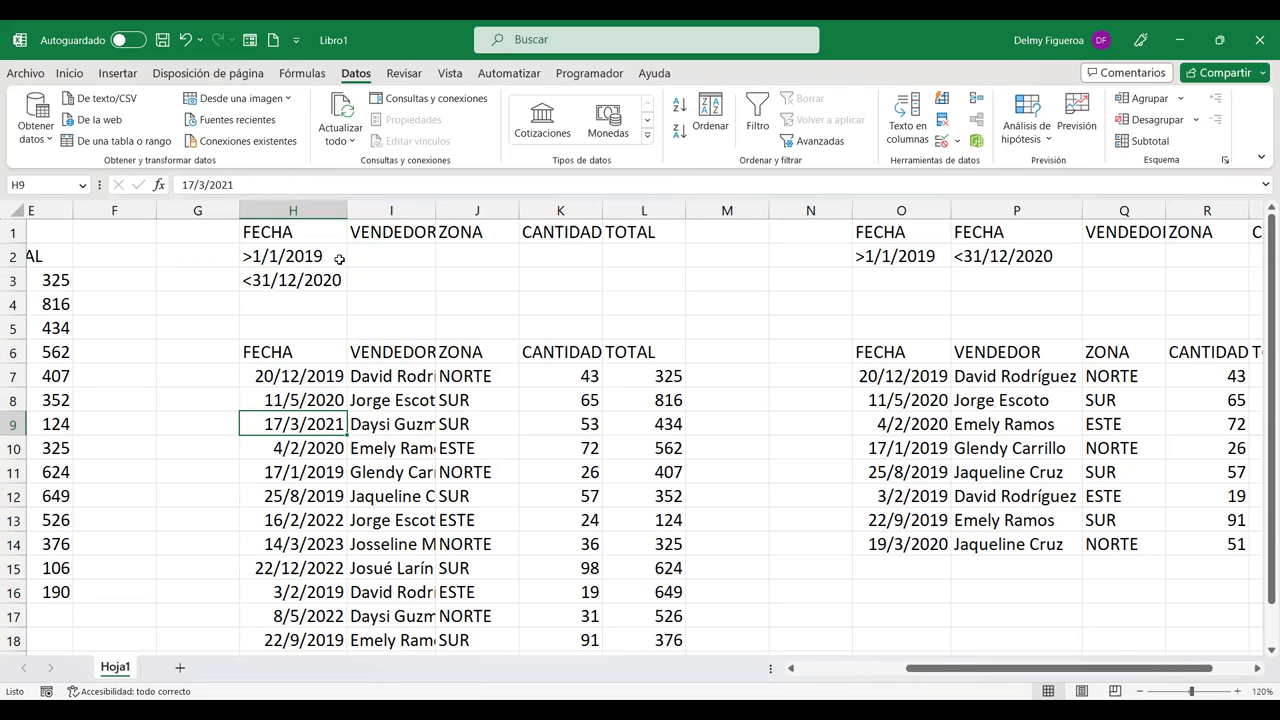
left_click_drag(928, 254, 965, 254)
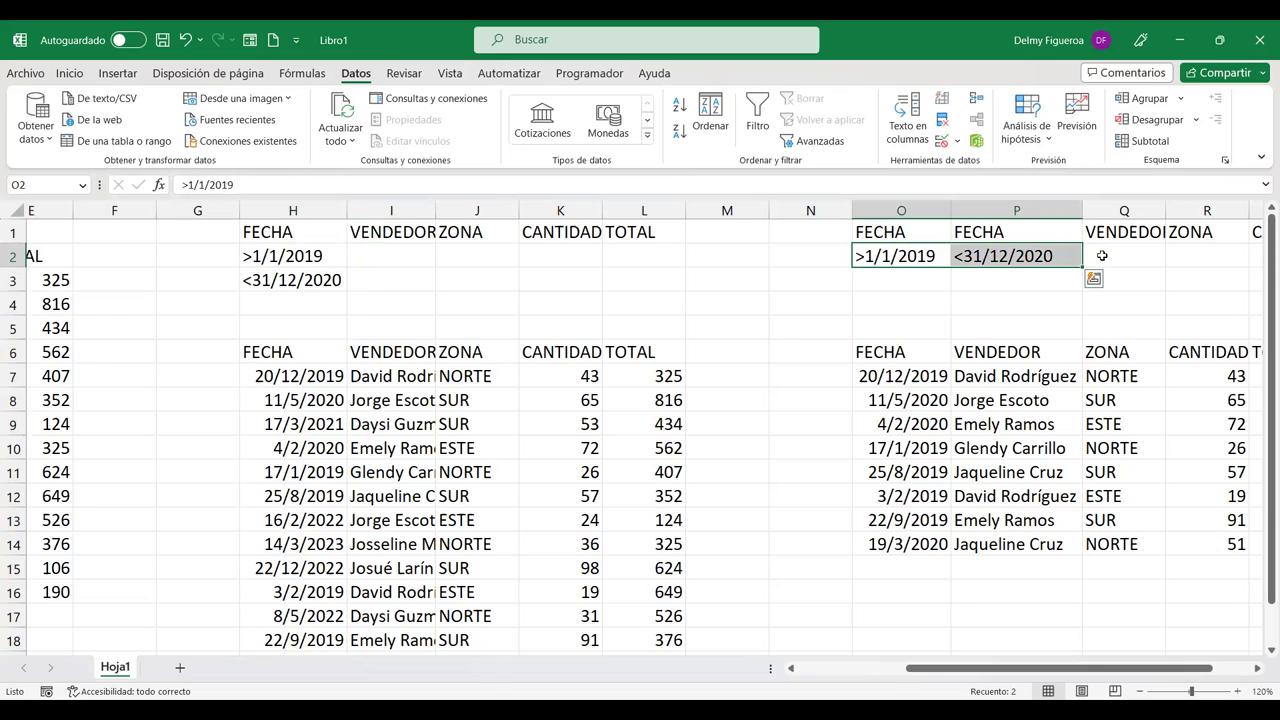
left_click(1100, 256)
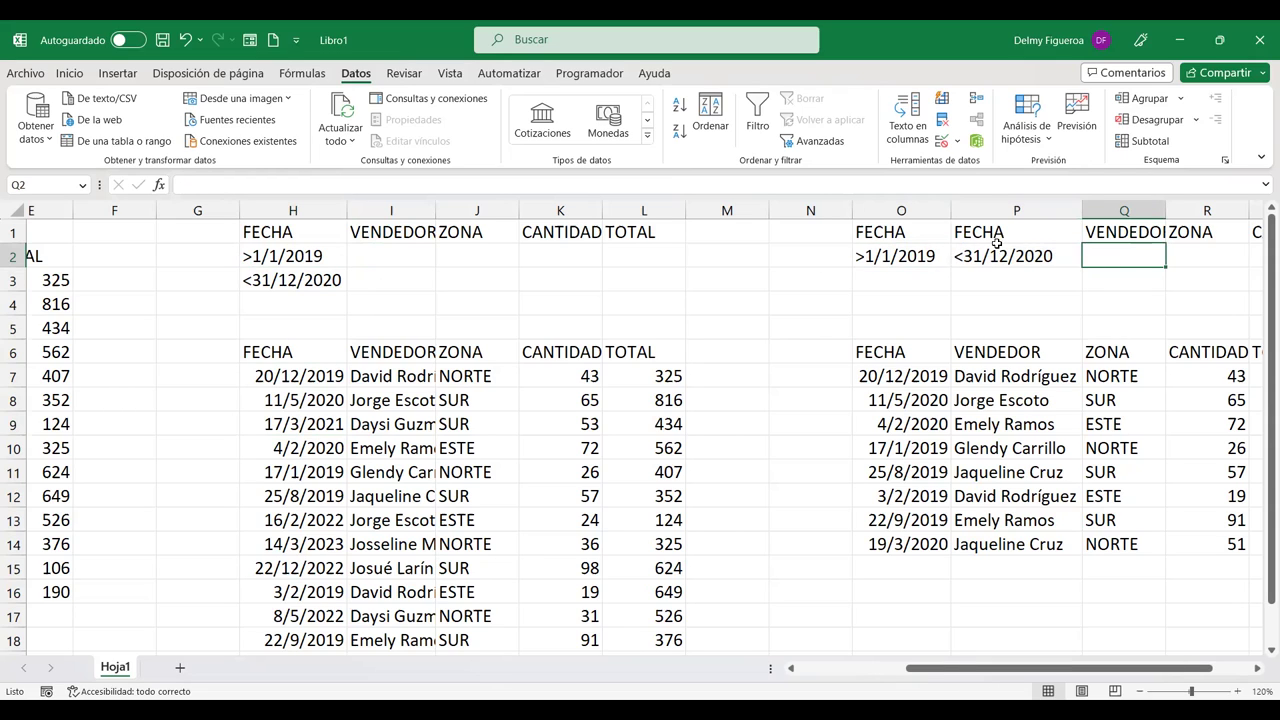
left_click(925, 256)
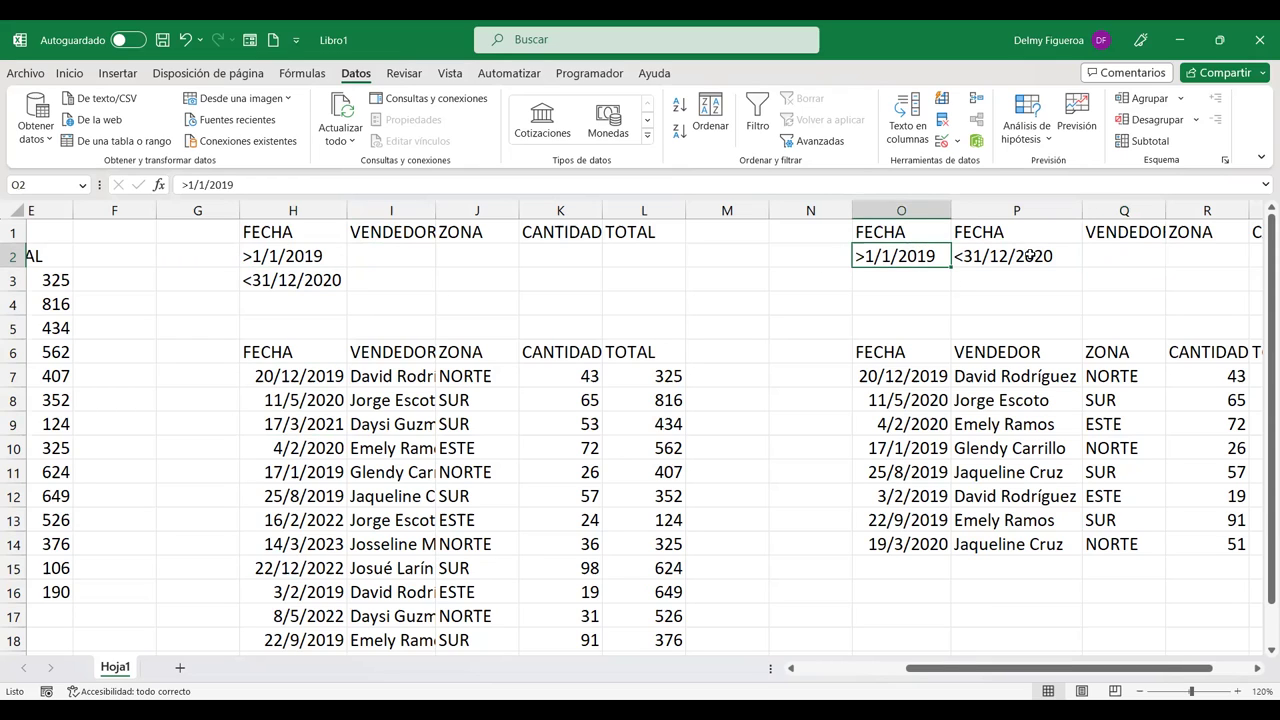
left_click(1030, 256)
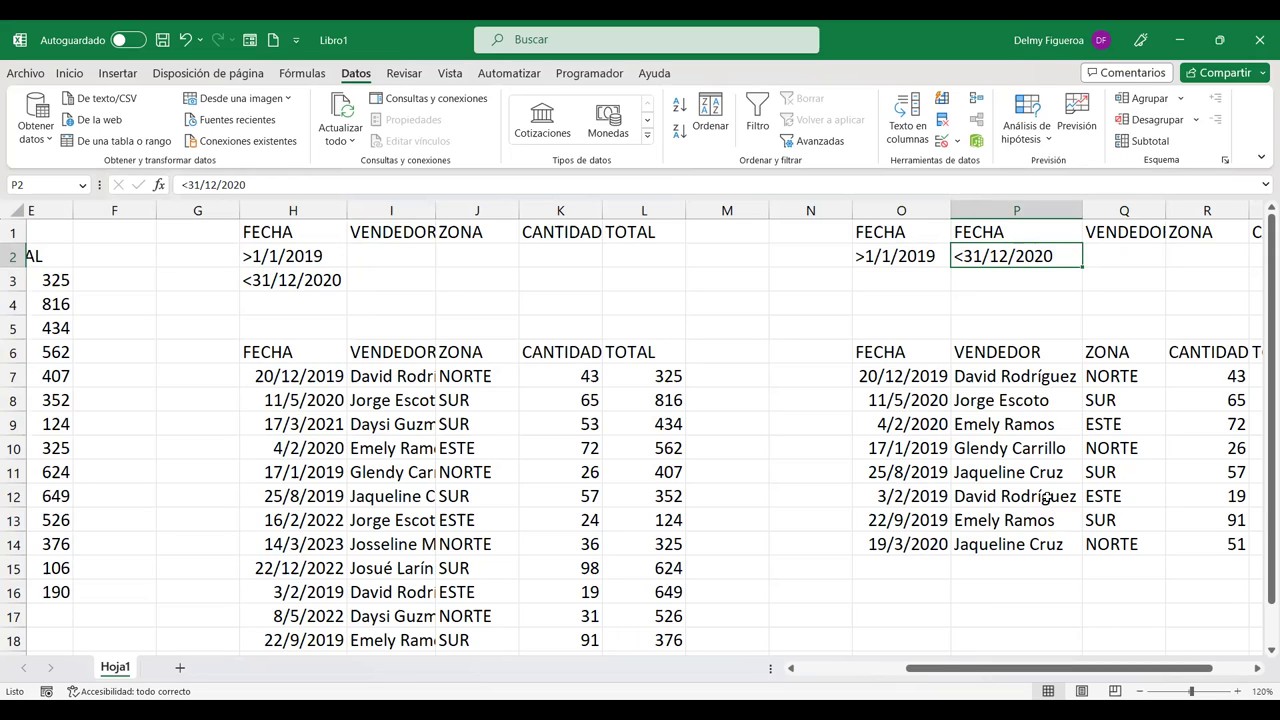
scroll(1022, 616, "left", 5)
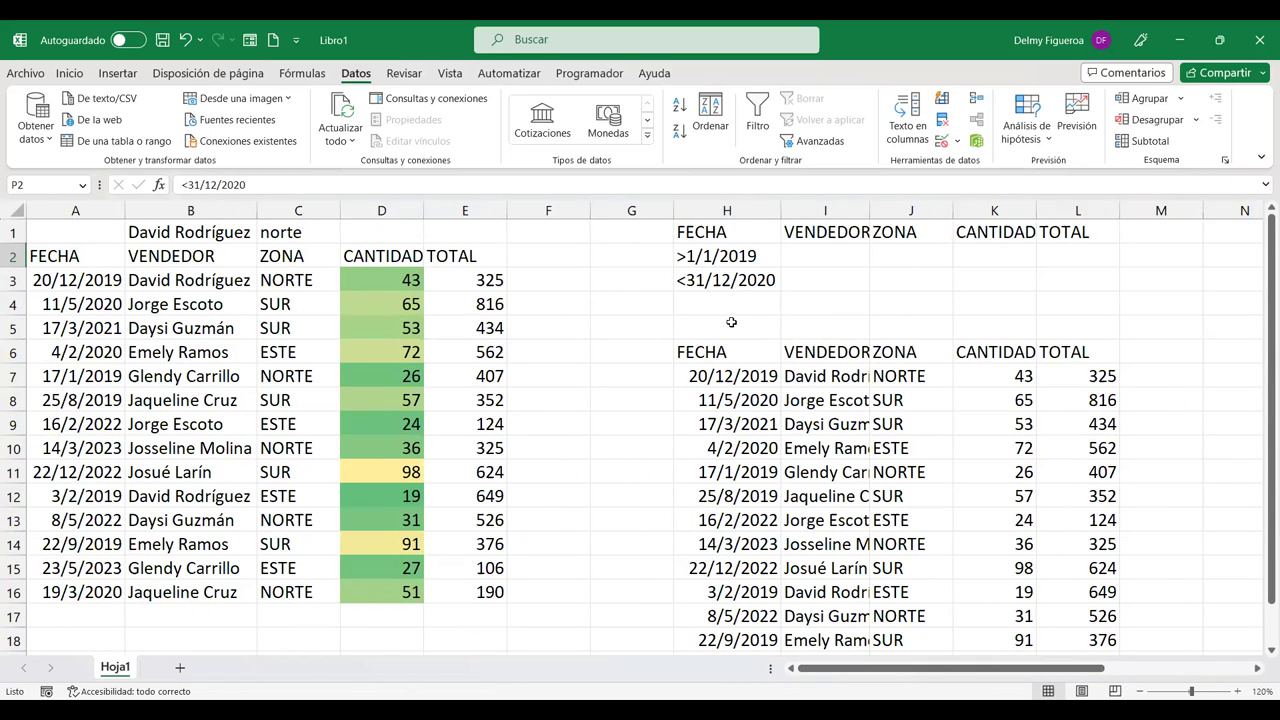
Step: Delete the date criteria from H2:H4 in the first criteria block
left_click(736, 280)
left_click_drag(743, 250, 757, 300)
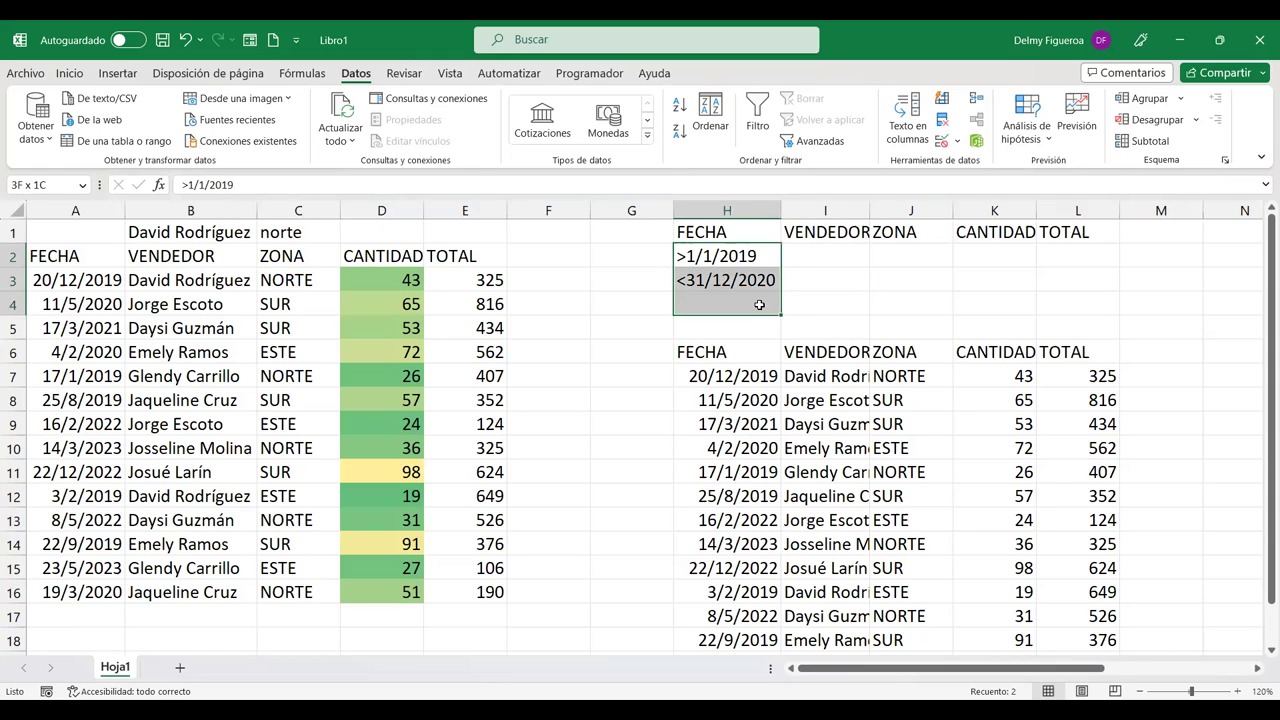
key("Delete")
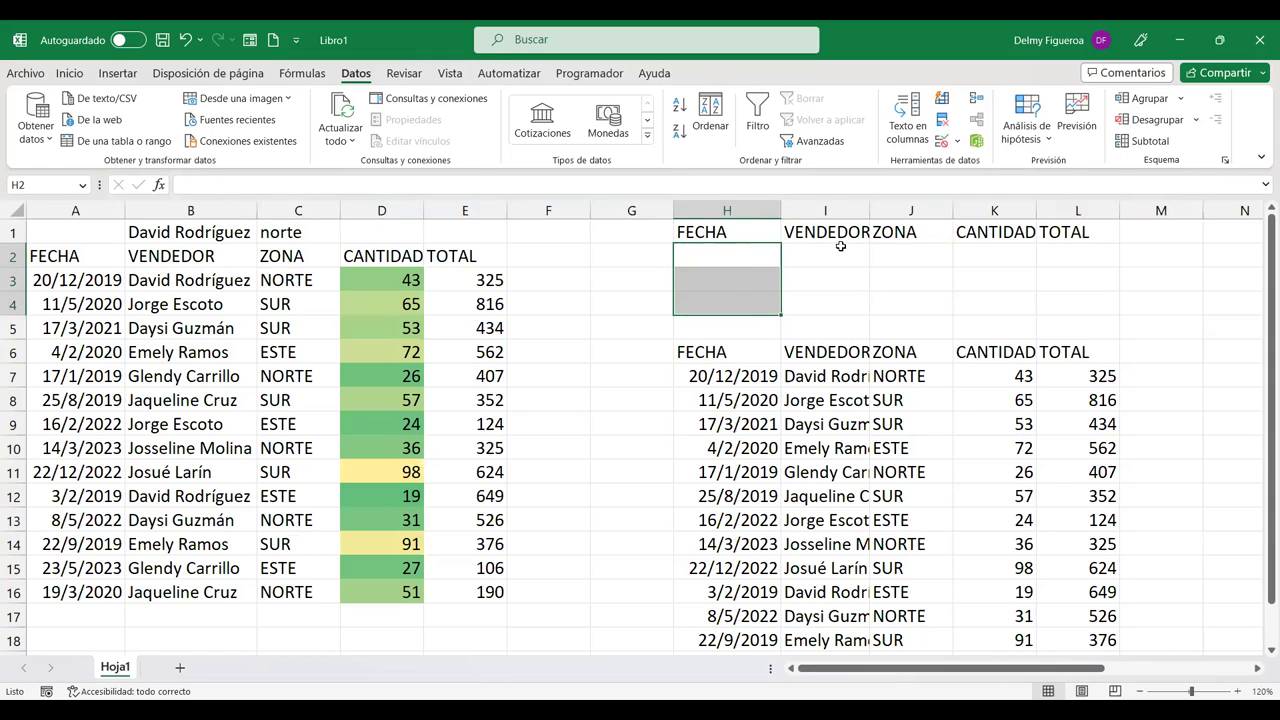
Step: Enter D as the VENDEDOR criterion in I2, widening column I
left_click(840, 250)
double_click(870, 203)
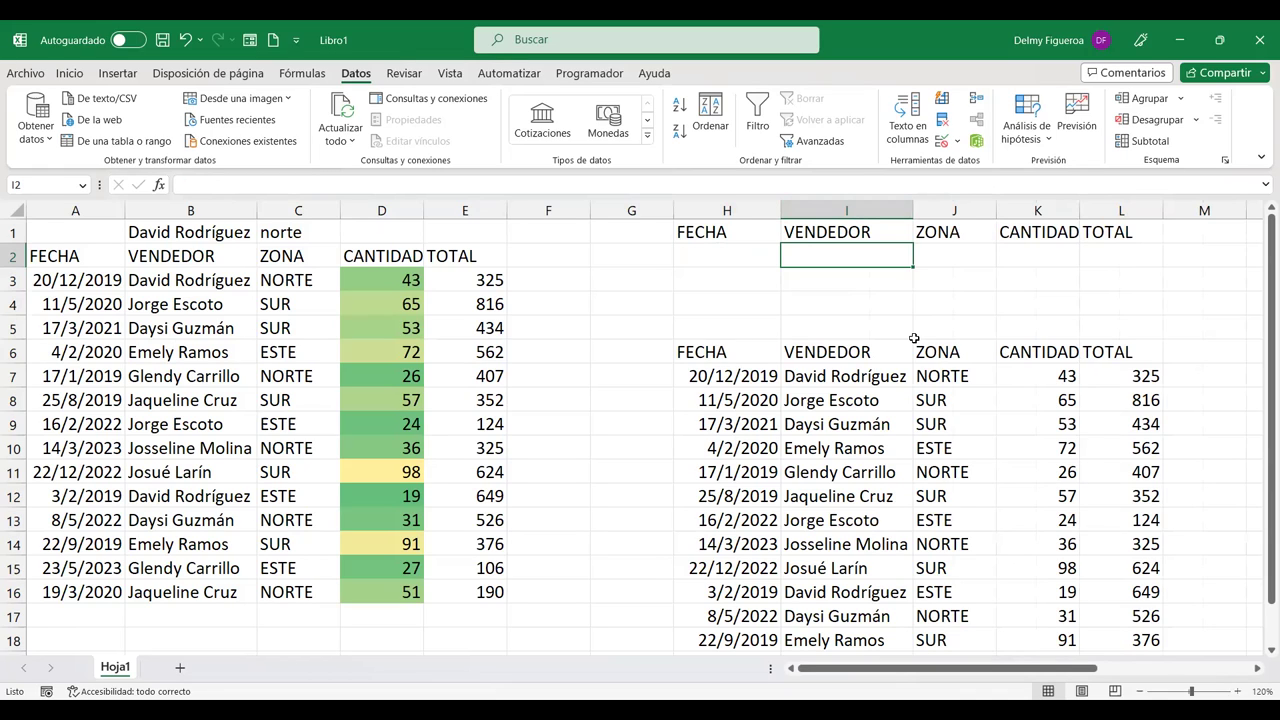
type("D")
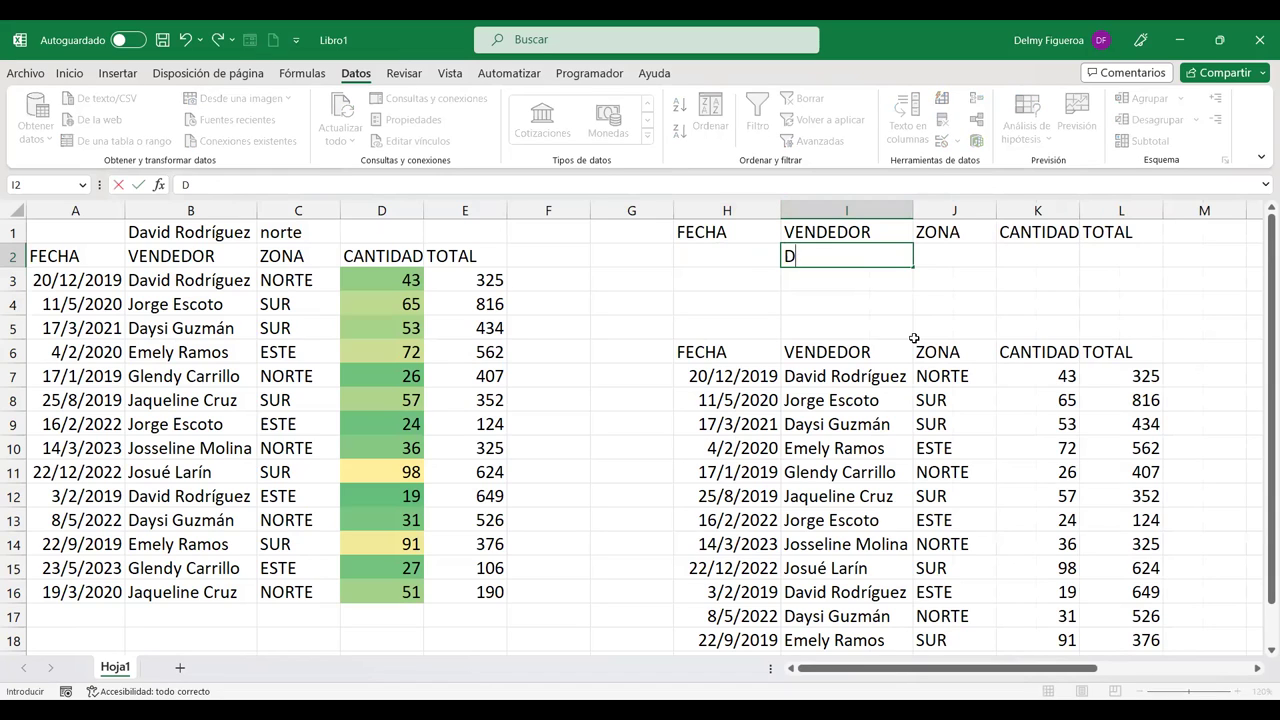
left_click(965, 279)
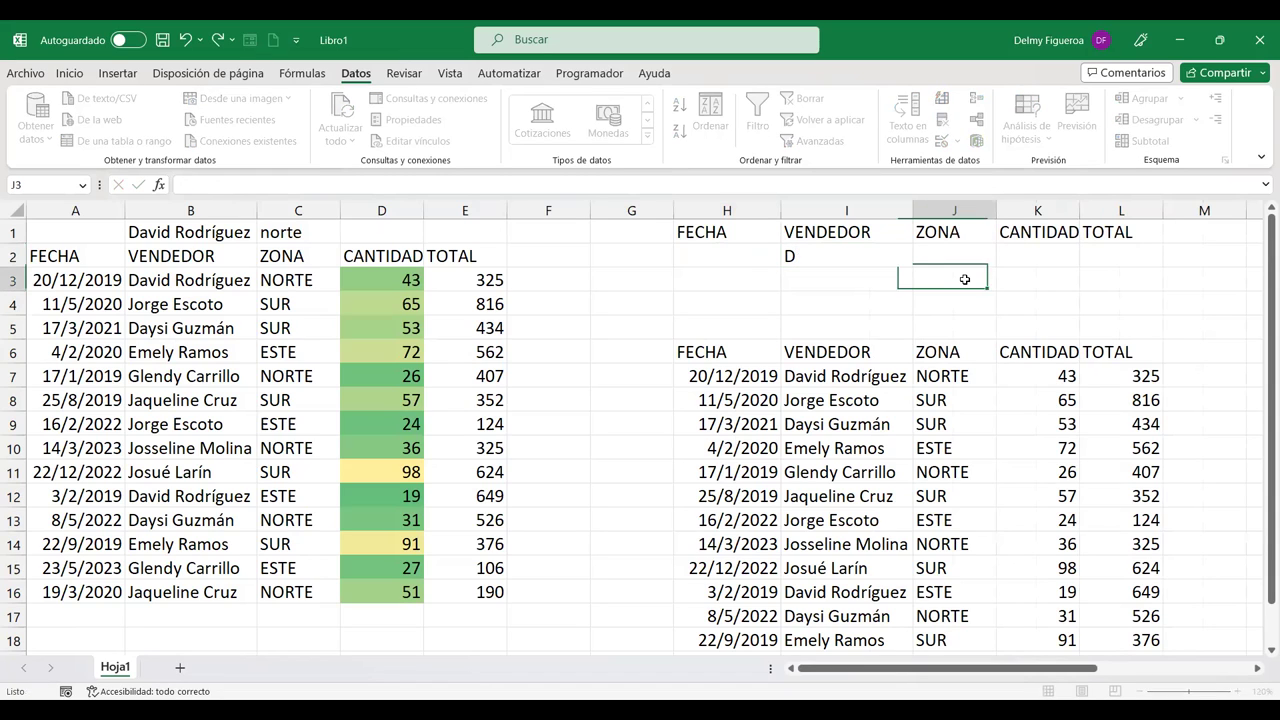
left_click(868, 250)
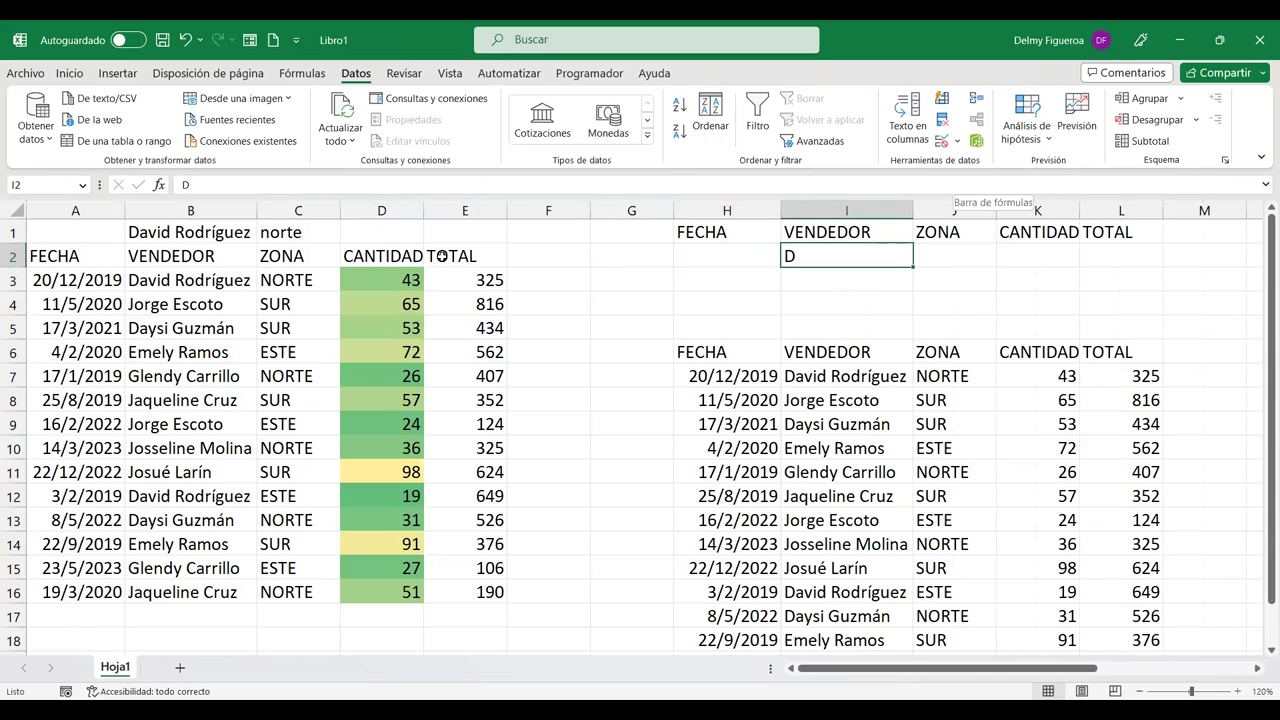
left_click(198, 303)
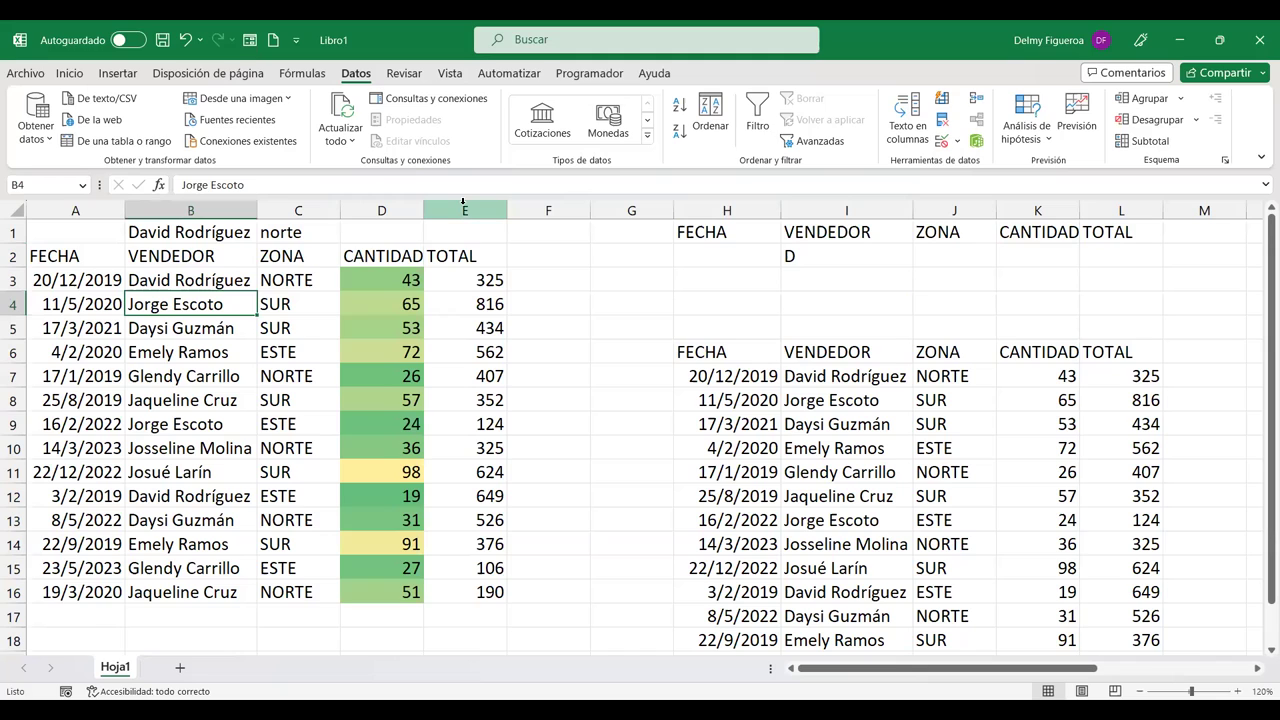
Step: Add AutoFilter dropdowns to the headers and cancel VENDEDOR's custom text filter without a condition
key("ctrl+shift+l")
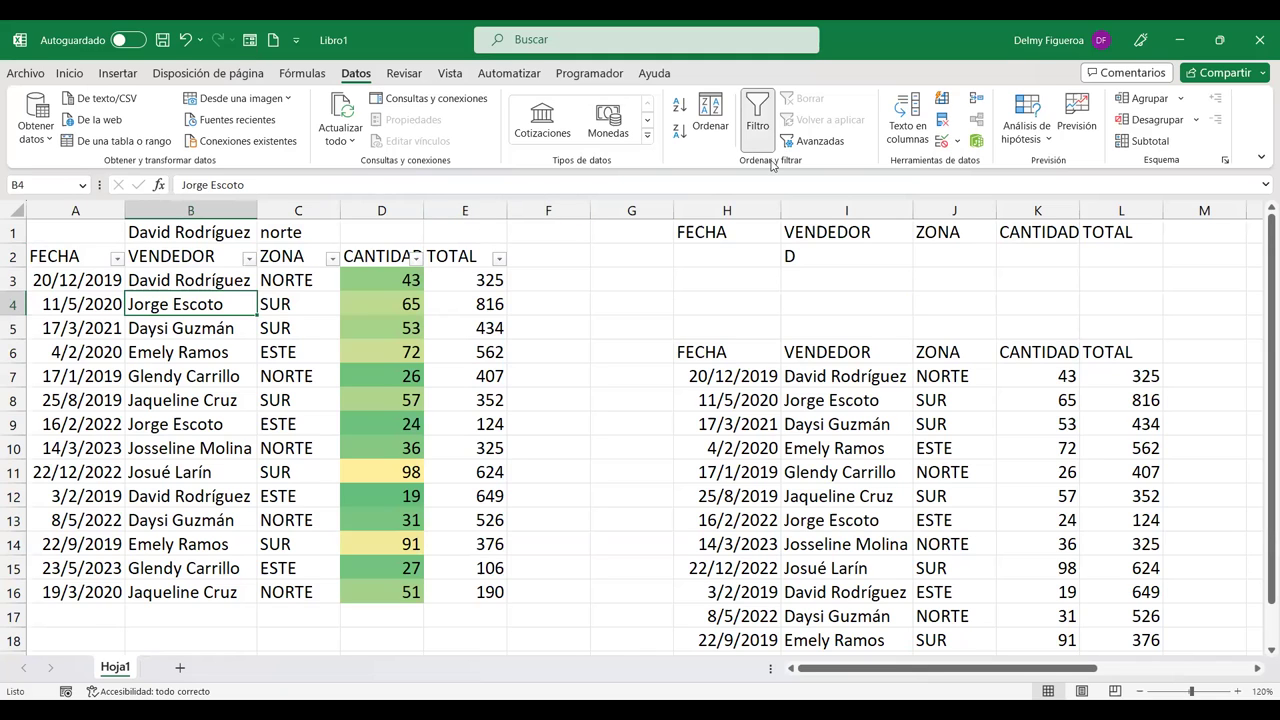
left_click(246, 259)
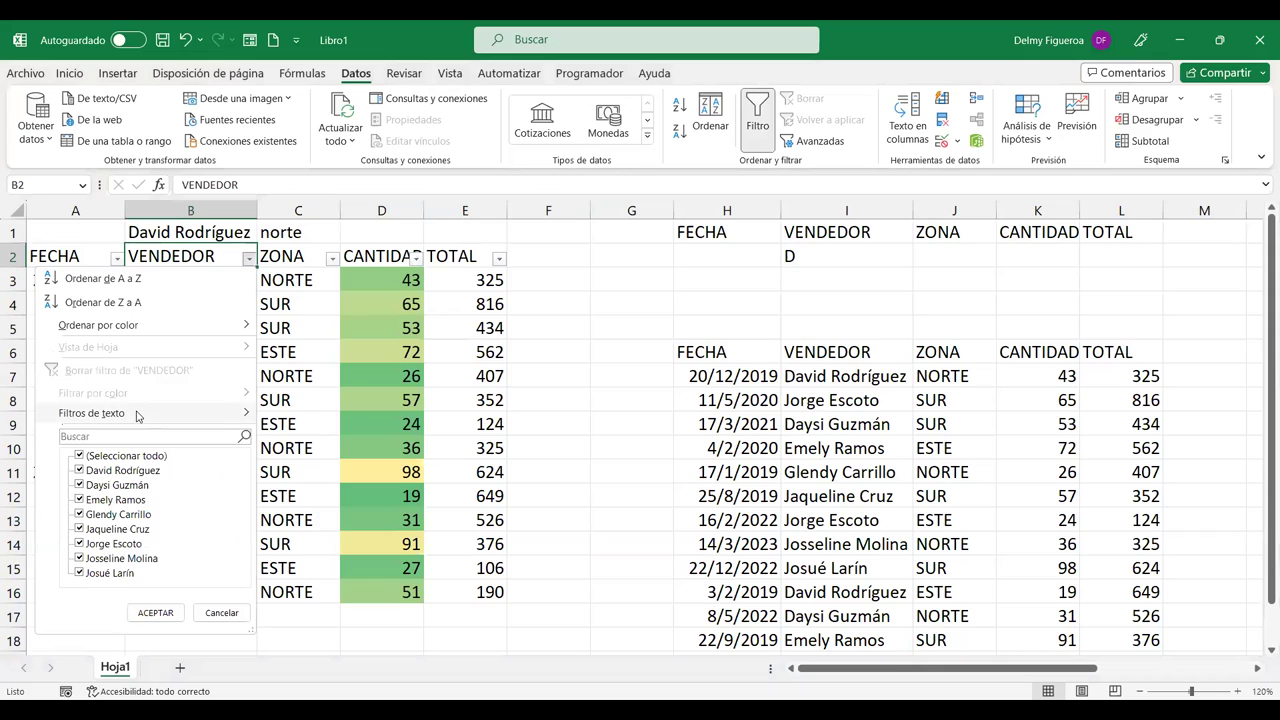
left_click(137, 414)
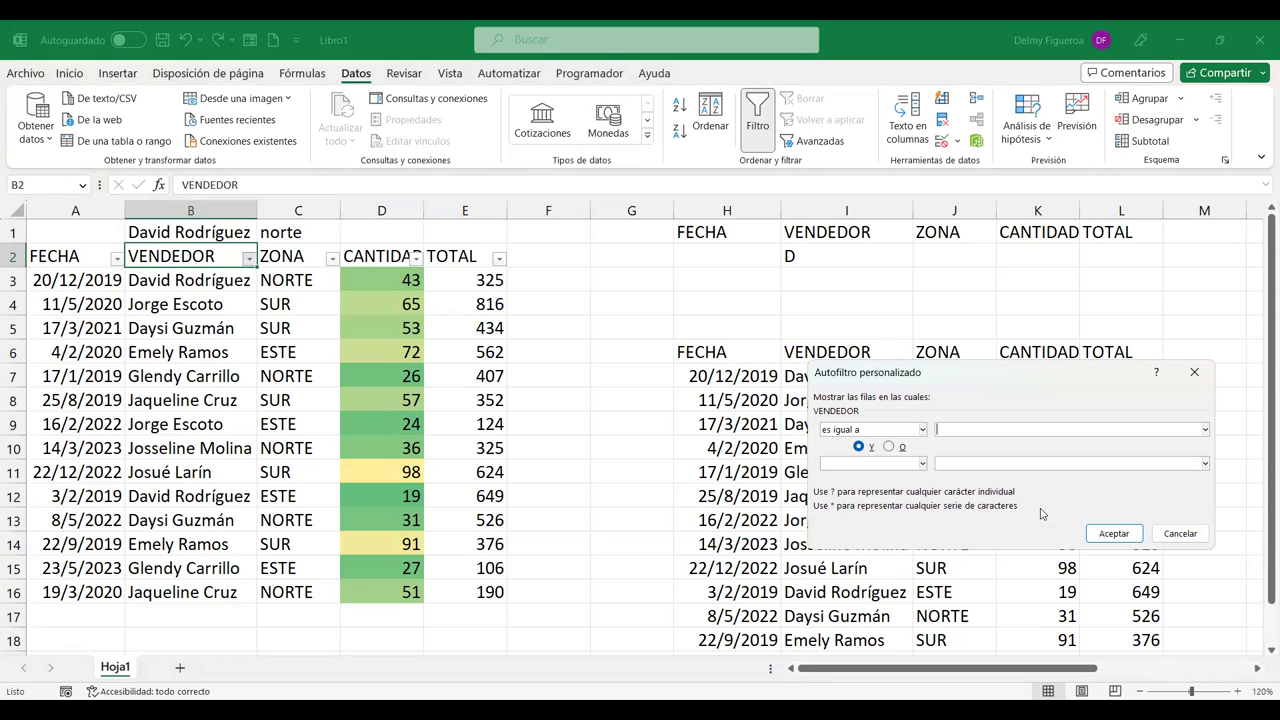
left_click(1194, 537)
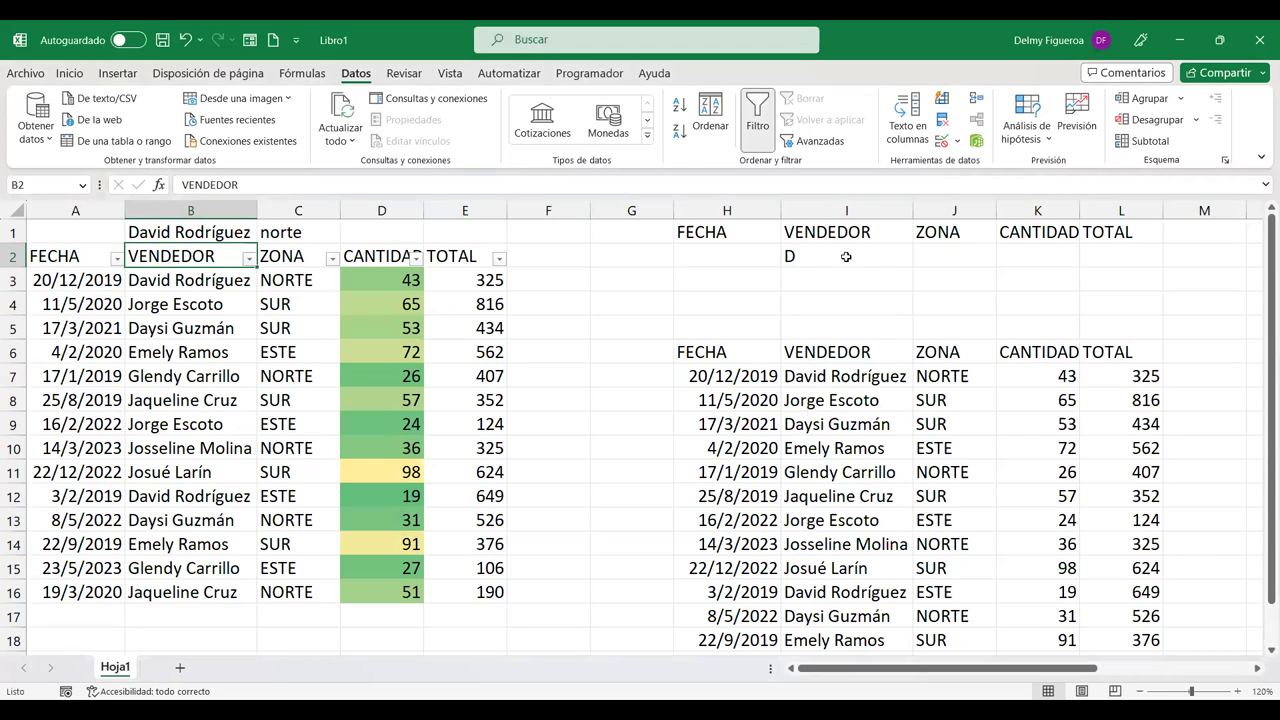
Step: Change the seller criterion in I2 to D*
left_click(845, 255)
type("*")
key("Return")
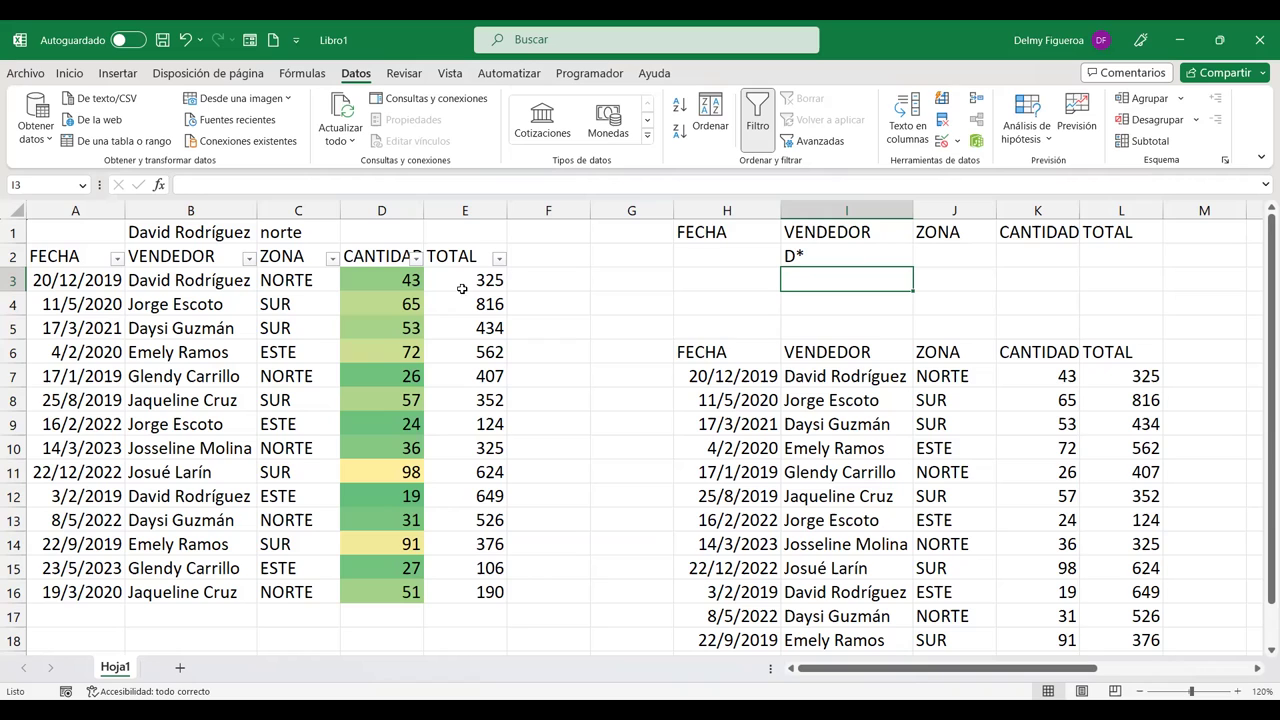
Step: Run Advanced Filter with criteria H1:L2, copying the D* sellers' sales to H24
left_click(835, 146)
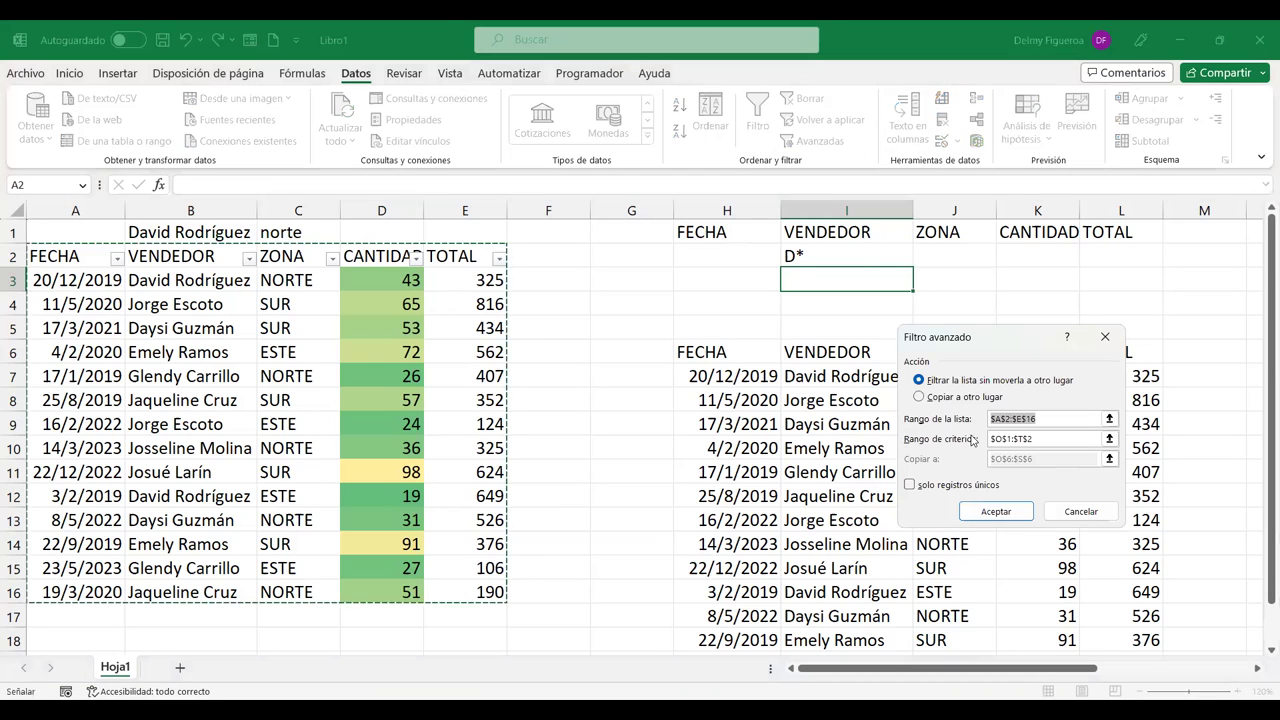
left_click(963, 399)
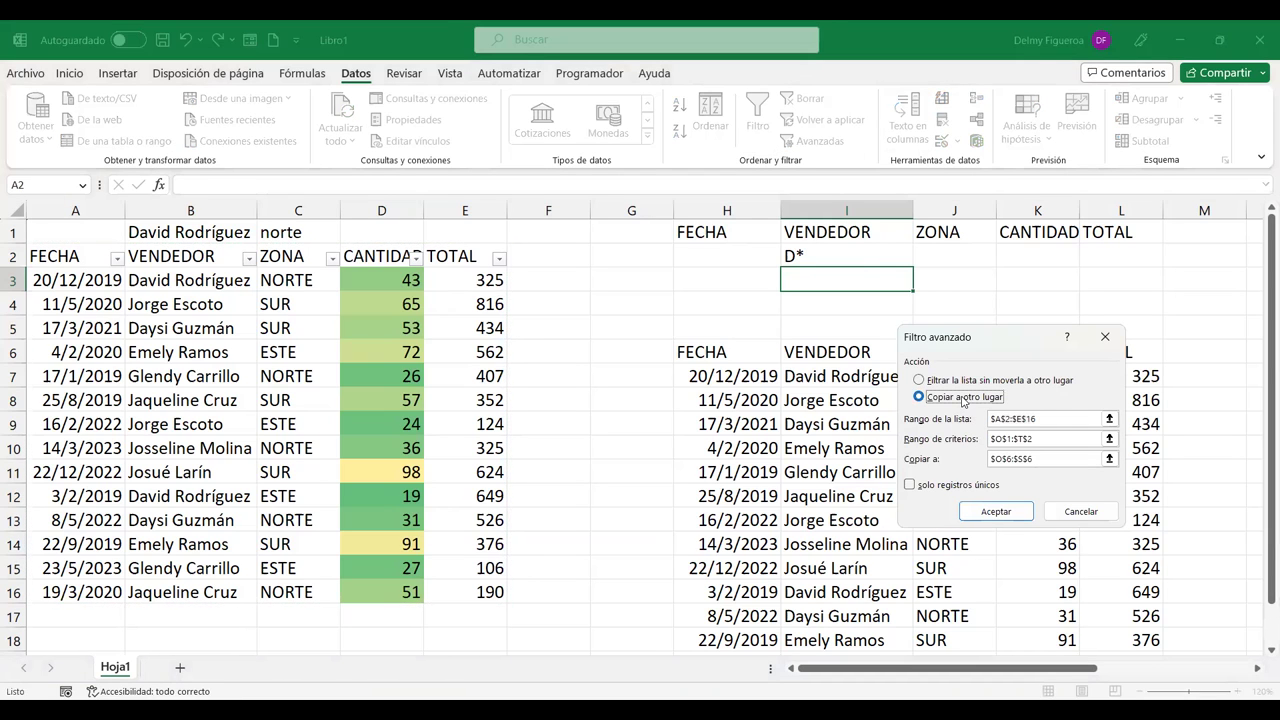
left_click(1050, 419)
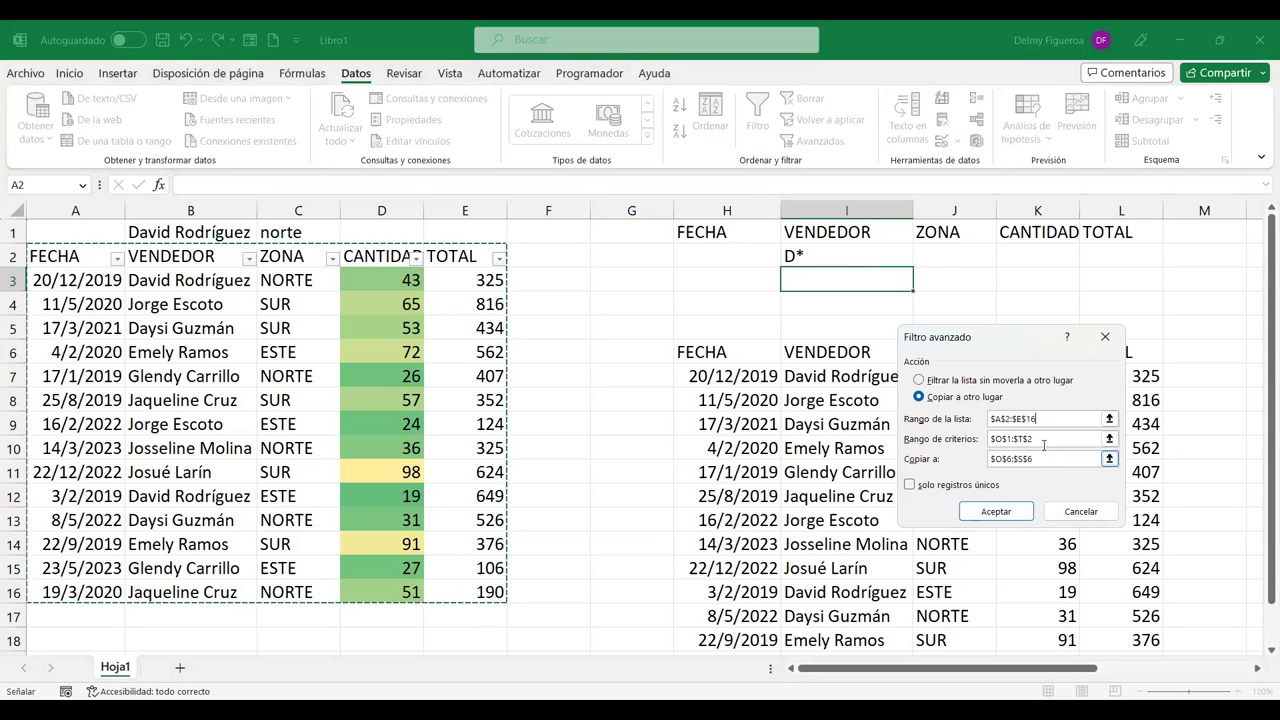
left_click(1045, 439)
left_click_drag(1045, 439, 868, 435)
key("Delete")
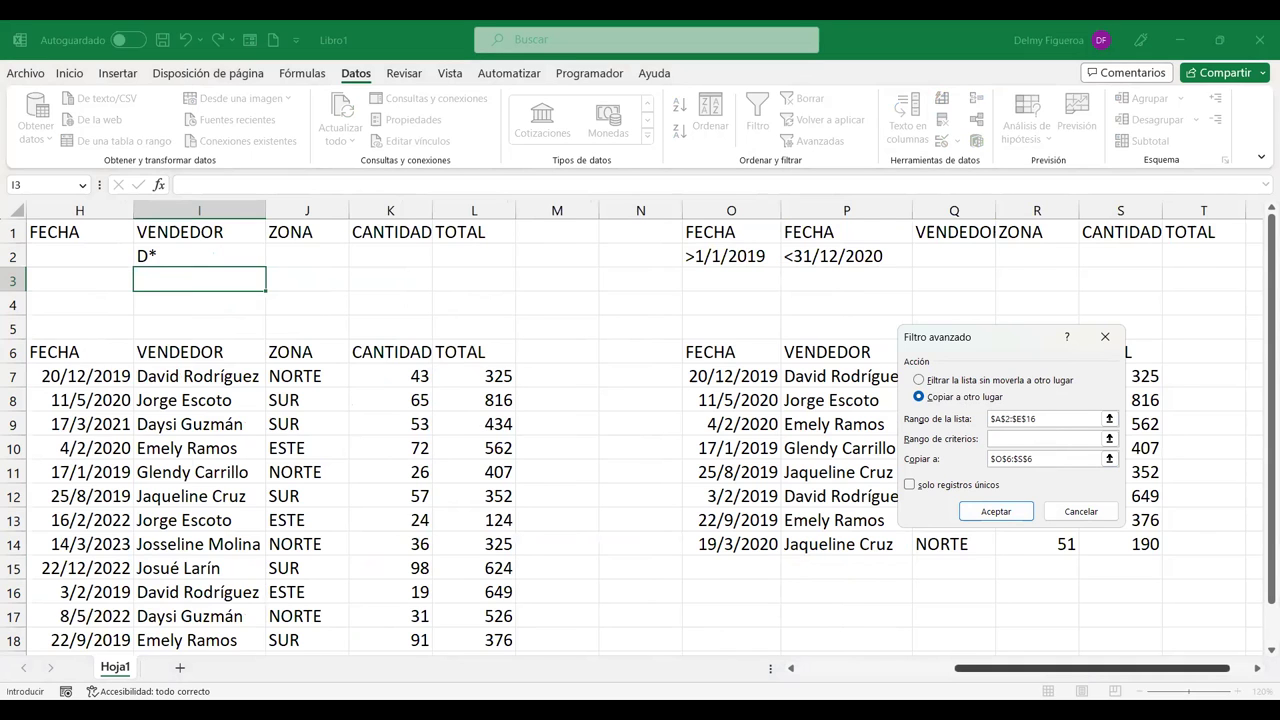
scroll(531, 230, "left", 3)
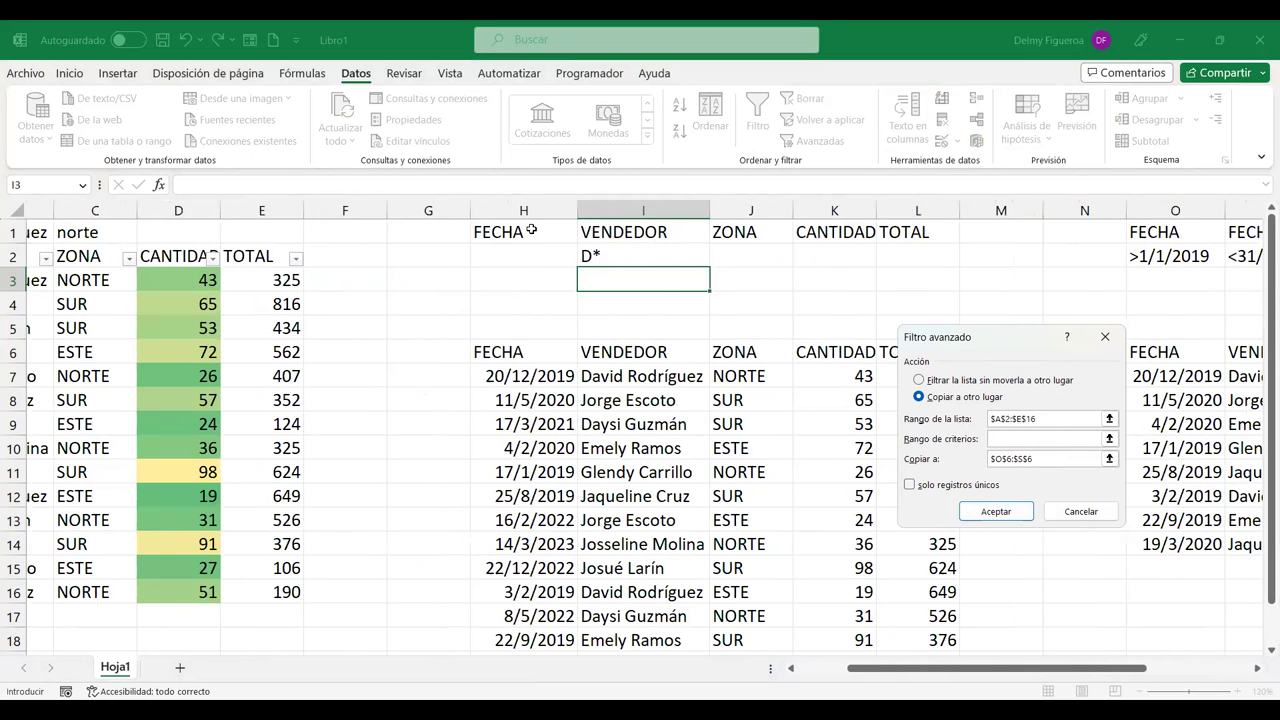
left_click_drag(498, 232, 905, 258)
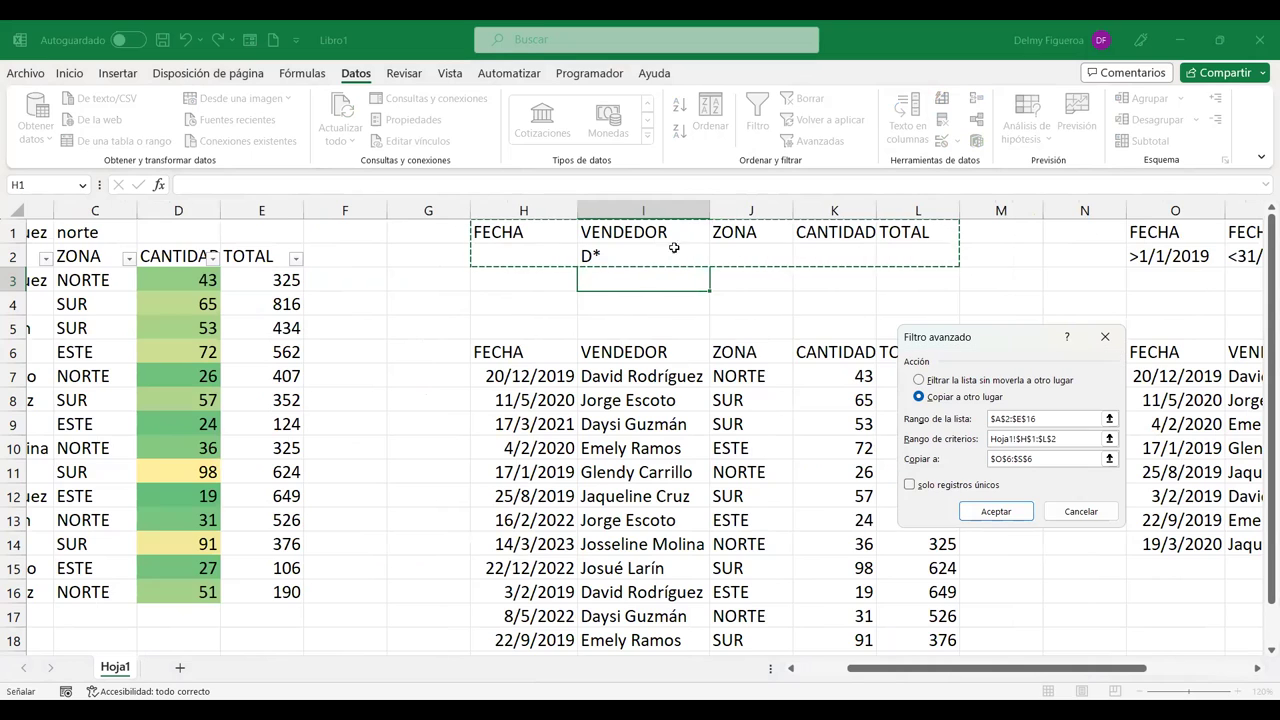
left_click(1045, 458)
key("BackSpace")
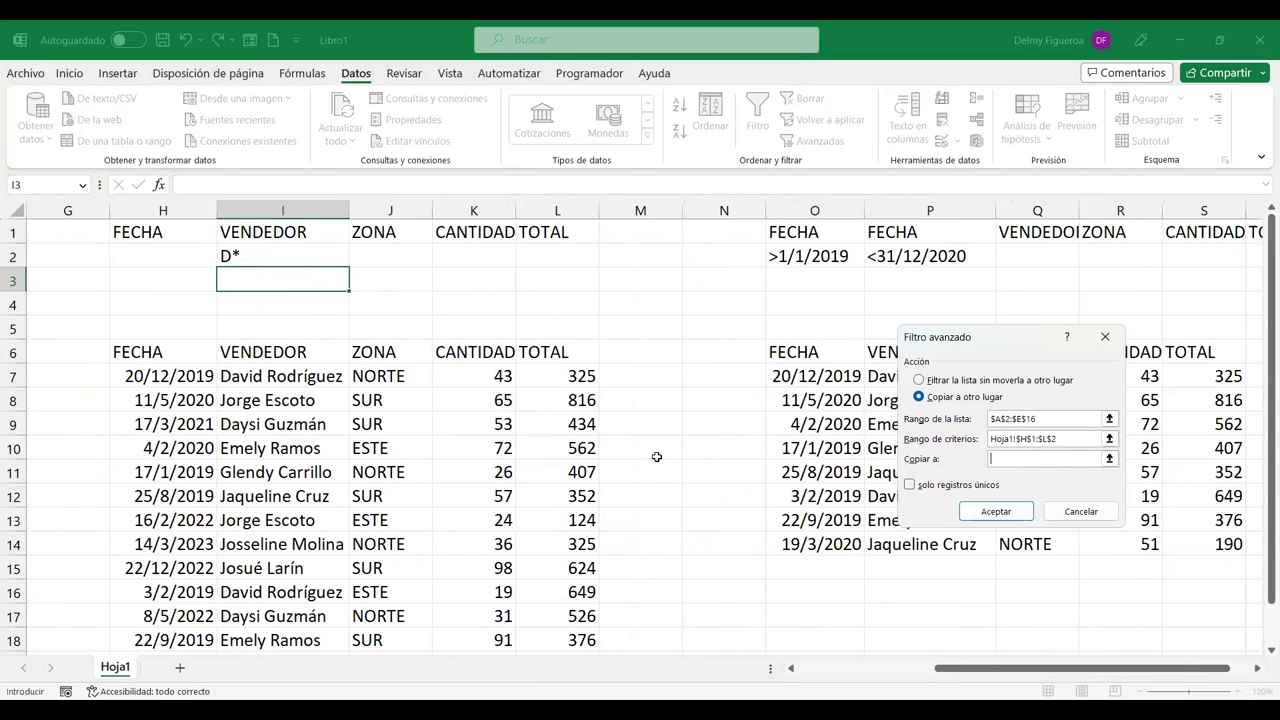
scroll(522, 457, "down", 1)
scroll(522, 457, "down", 1)
scroll(371, 546, "down", 1)
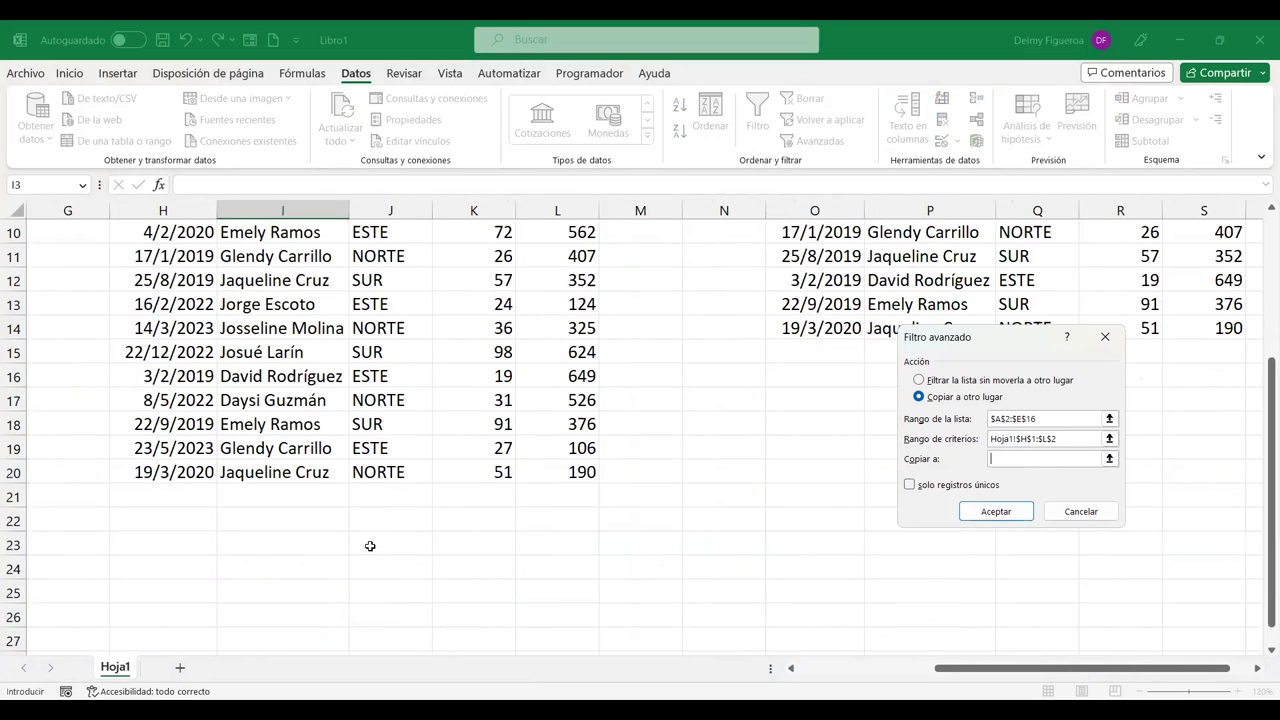
left_click(174, 567)
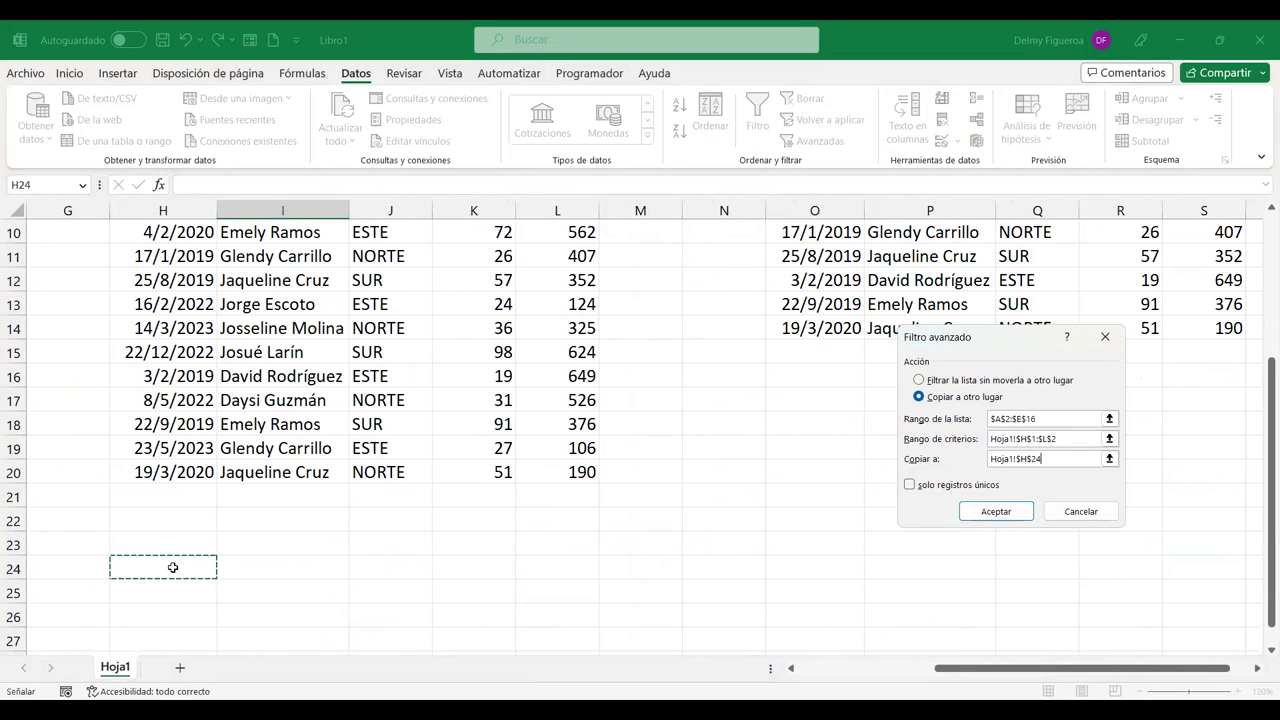
left_click(995, 512)
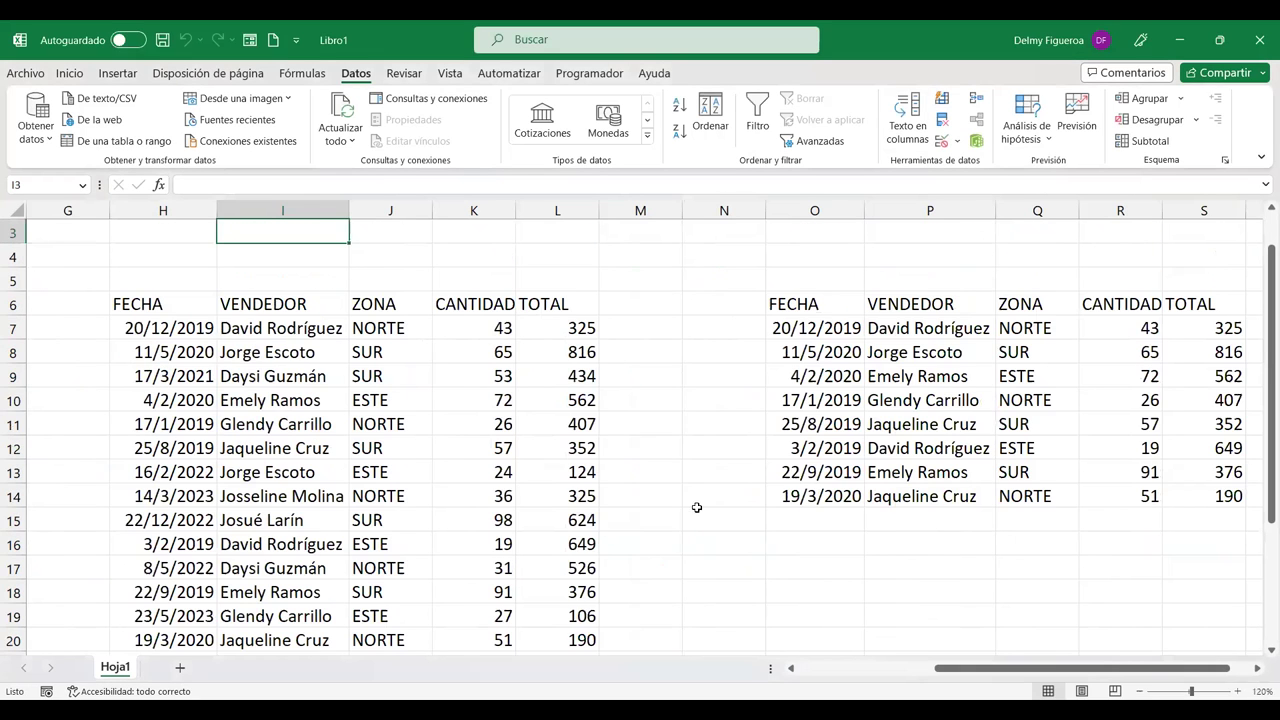
scroll(866, 563, "down", 4)
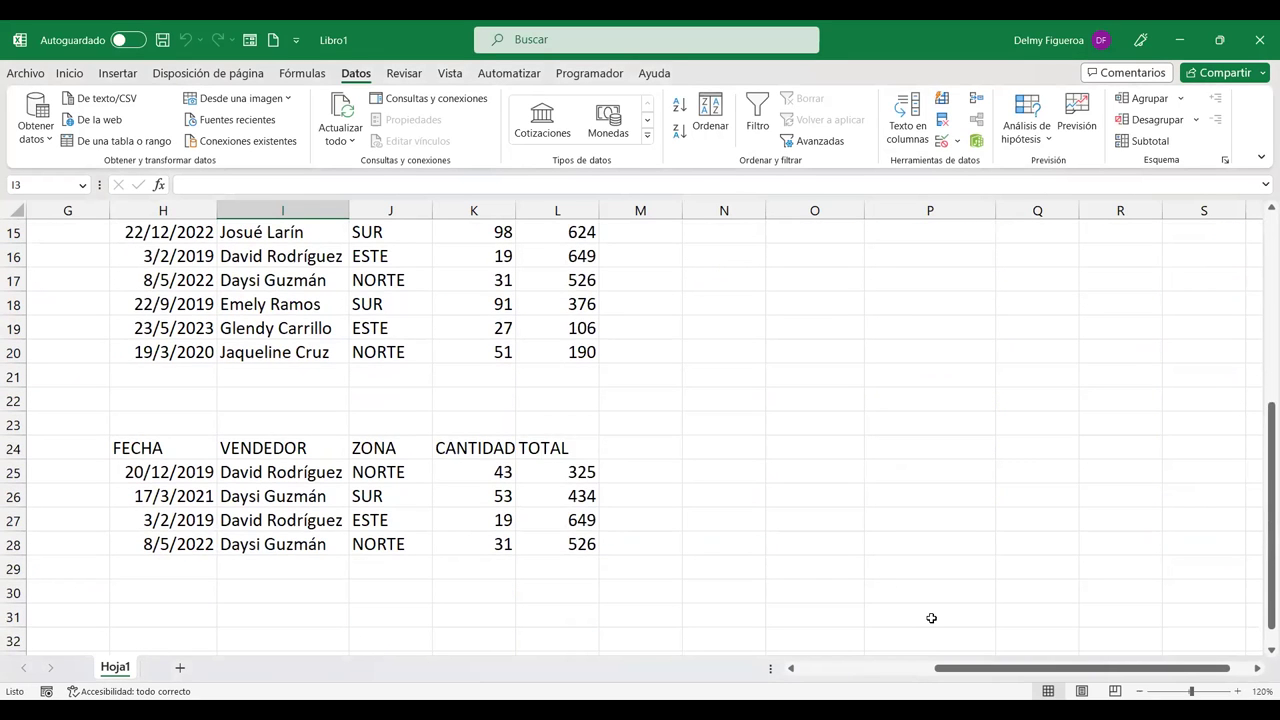
scroll(931, 618, "left", 5)
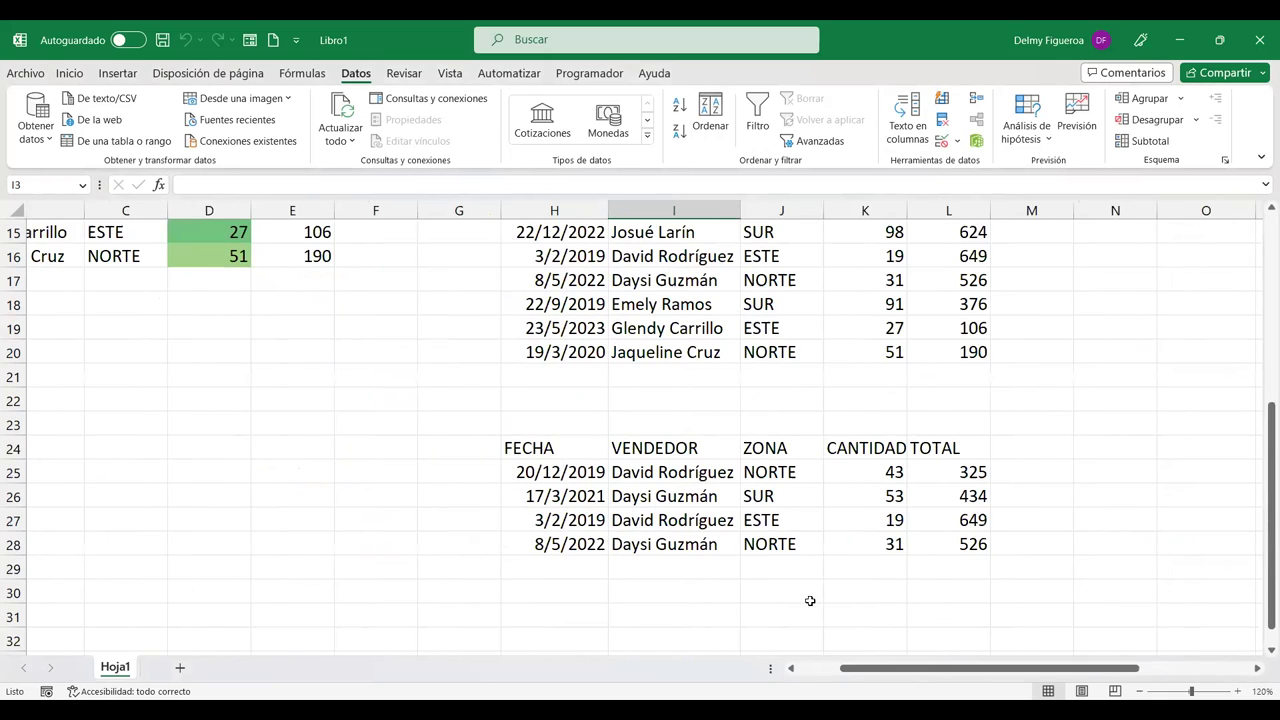
scroll(928, 462, "up", 5)
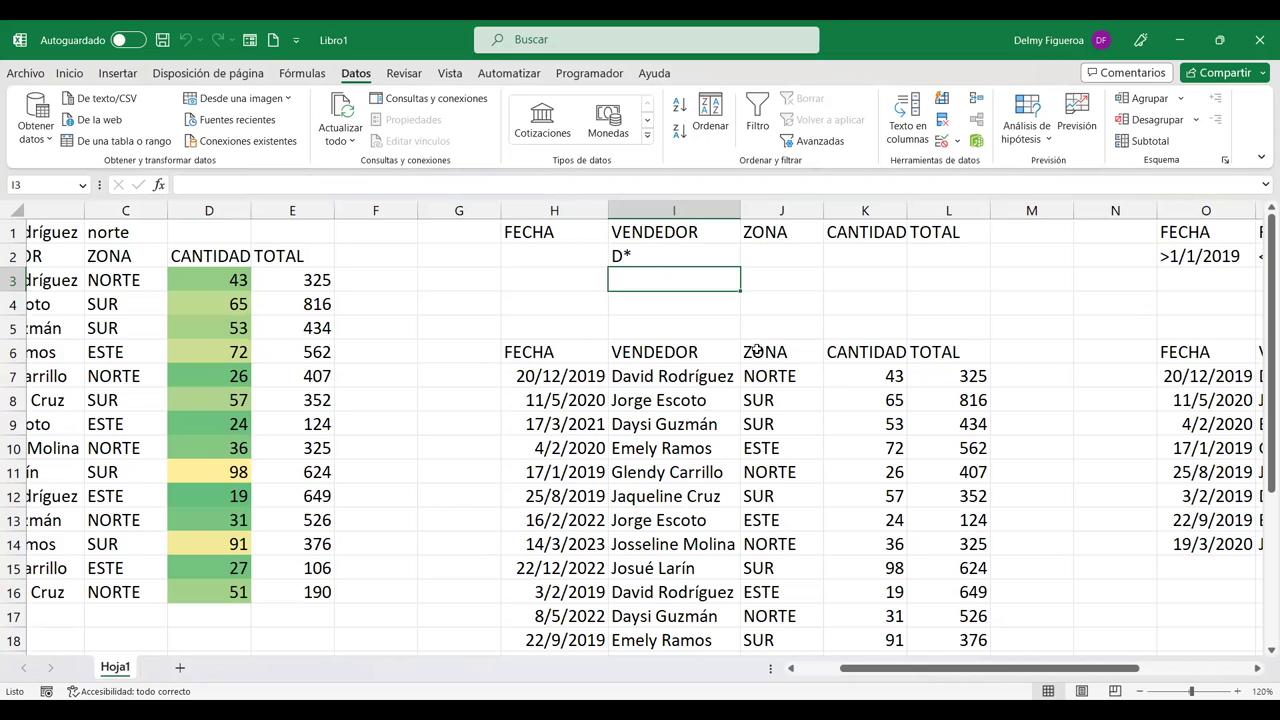
scroll(757, 350, "down", 5)
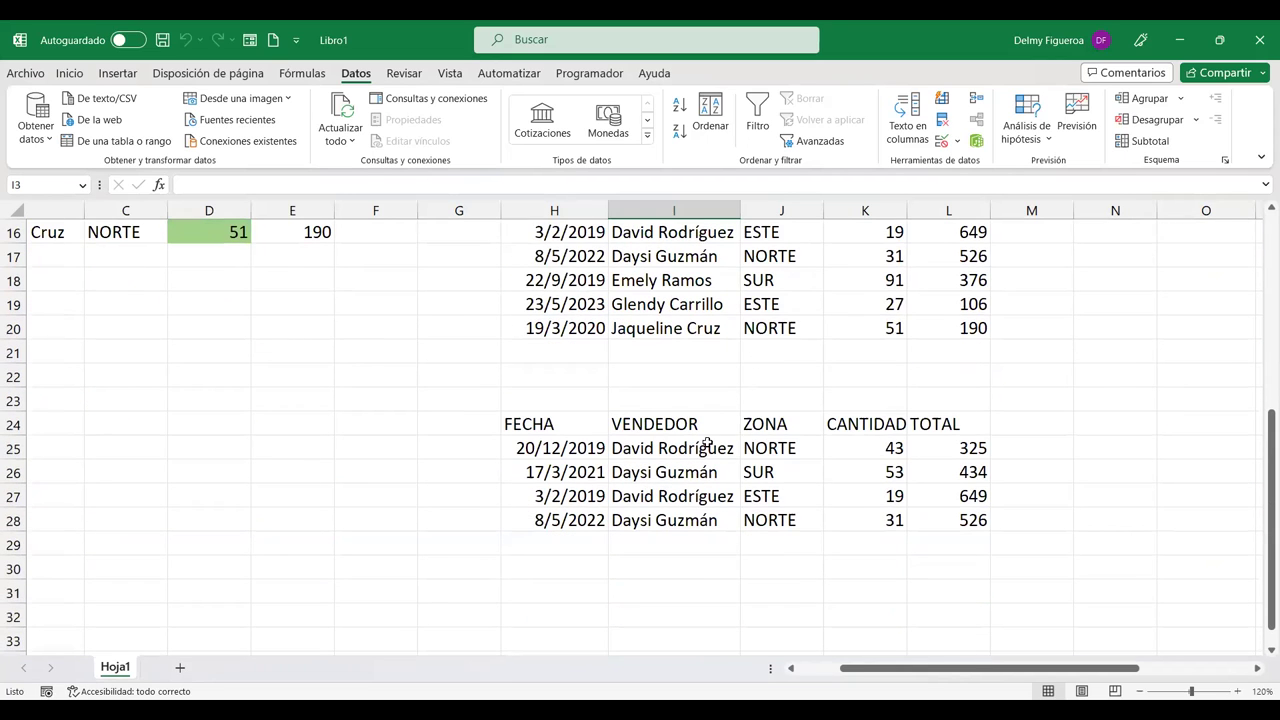
left_click(706, 448)
scroll(889, 604, "left", 2)
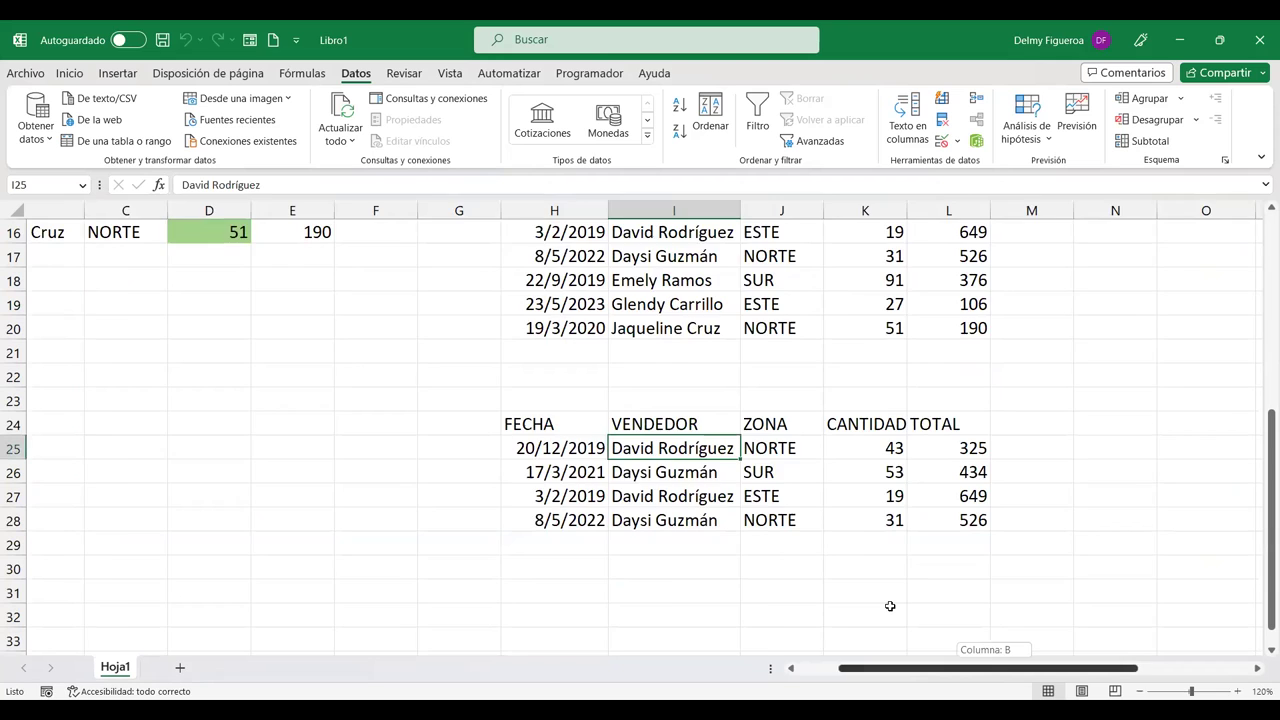
scroll(466, 483, "up", 3)
scroll(466, 483, "up", 2)
scroll(537, 457, "down", 4)
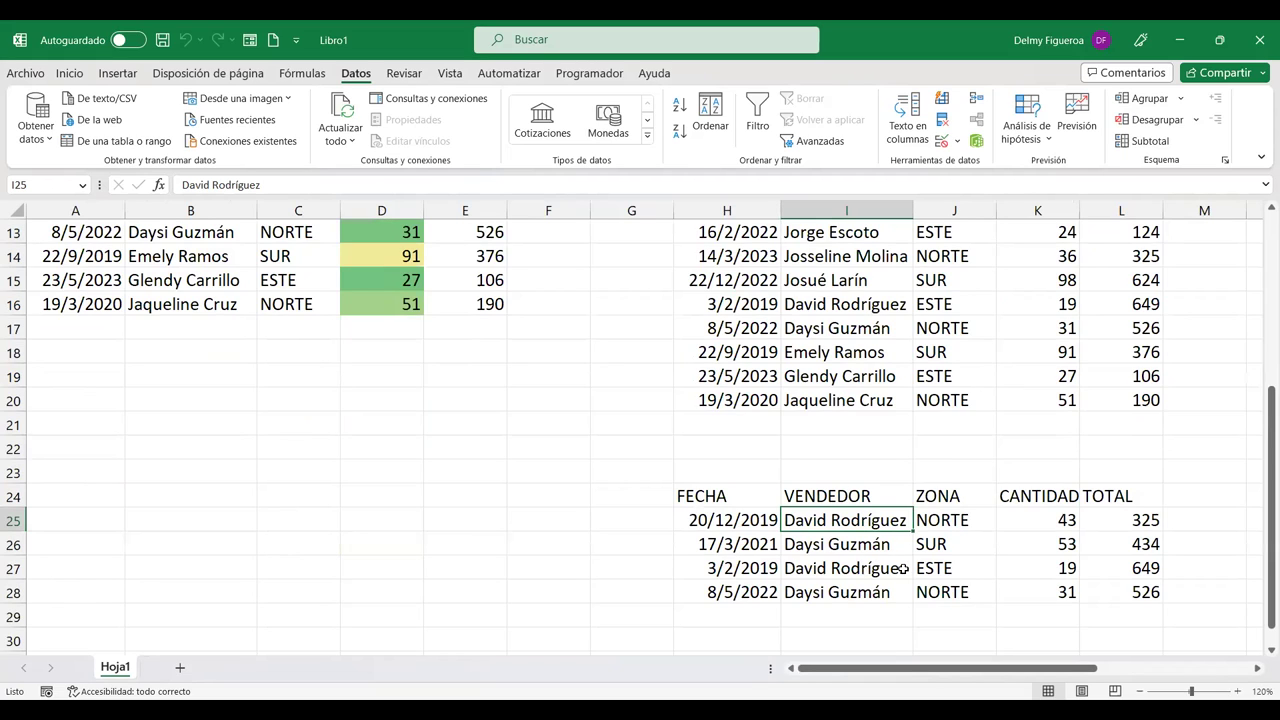
scroll(893, 560, "up", 4)
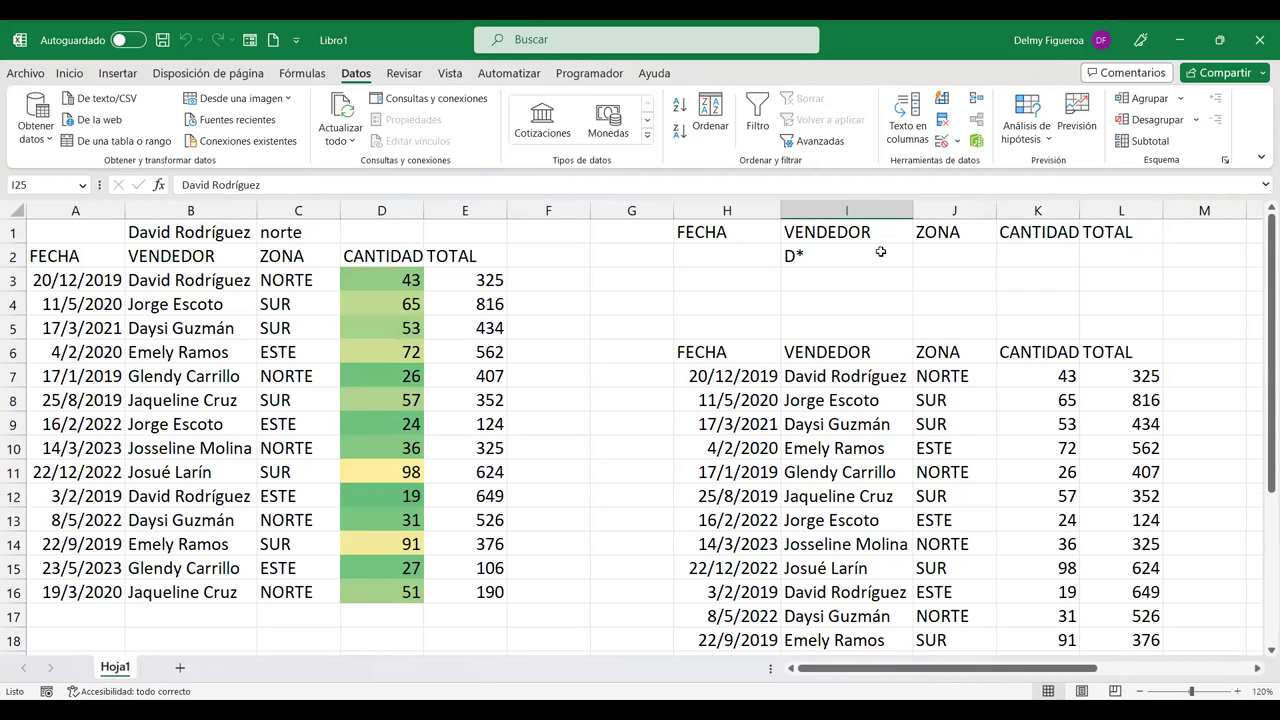
Step: Replace the D* seller criterion with ZONA este in J2 and CANTIDAD >70 in K2
left_click(880, 253)
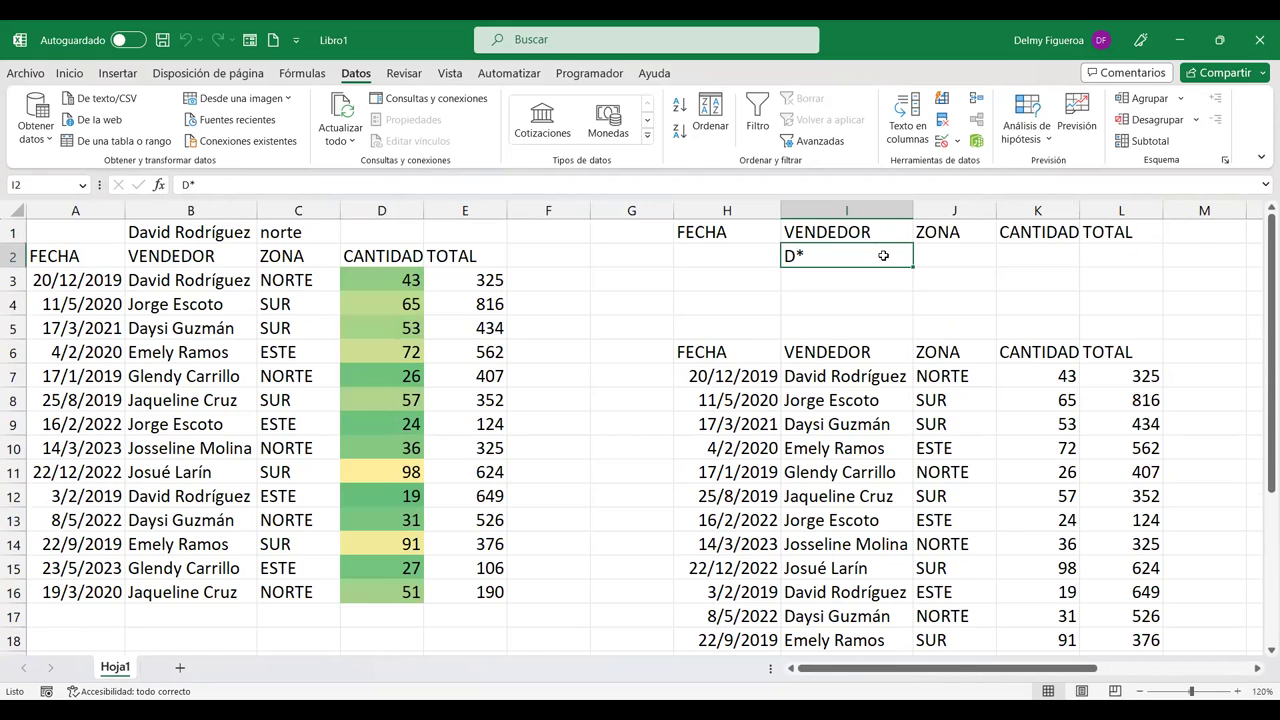
key("Delete")
left_click(948, 256)
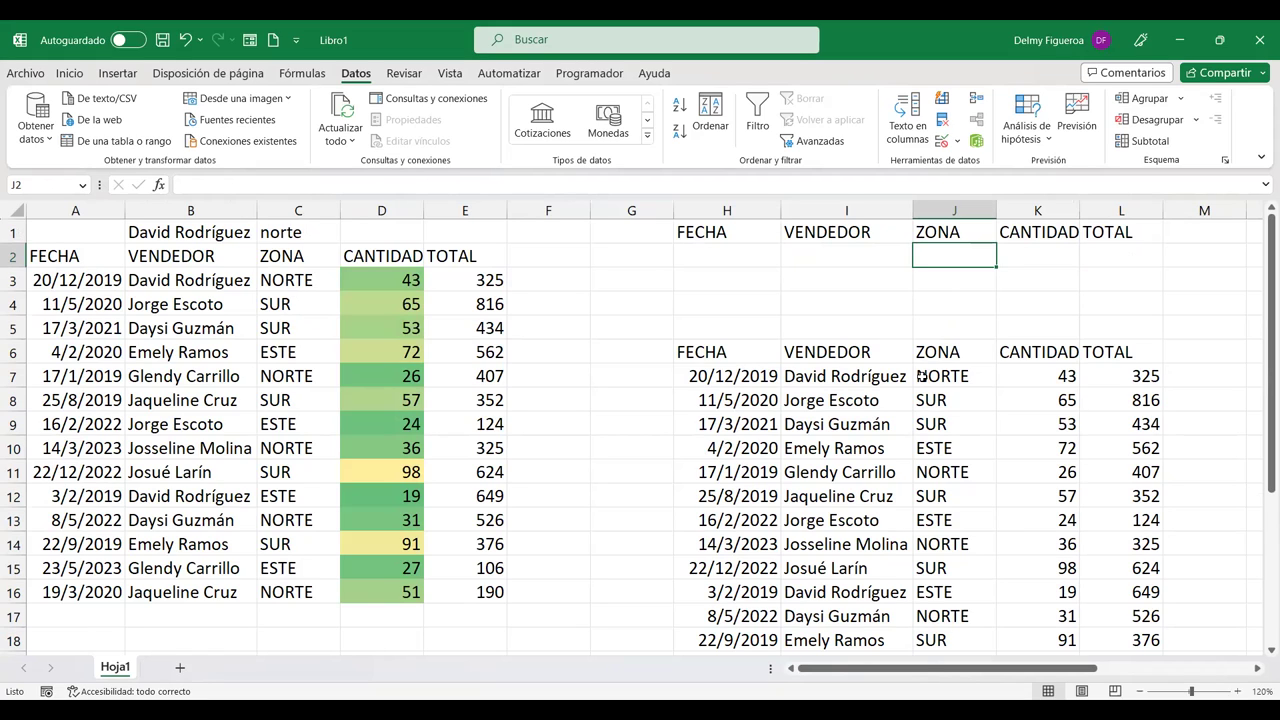
type("este")
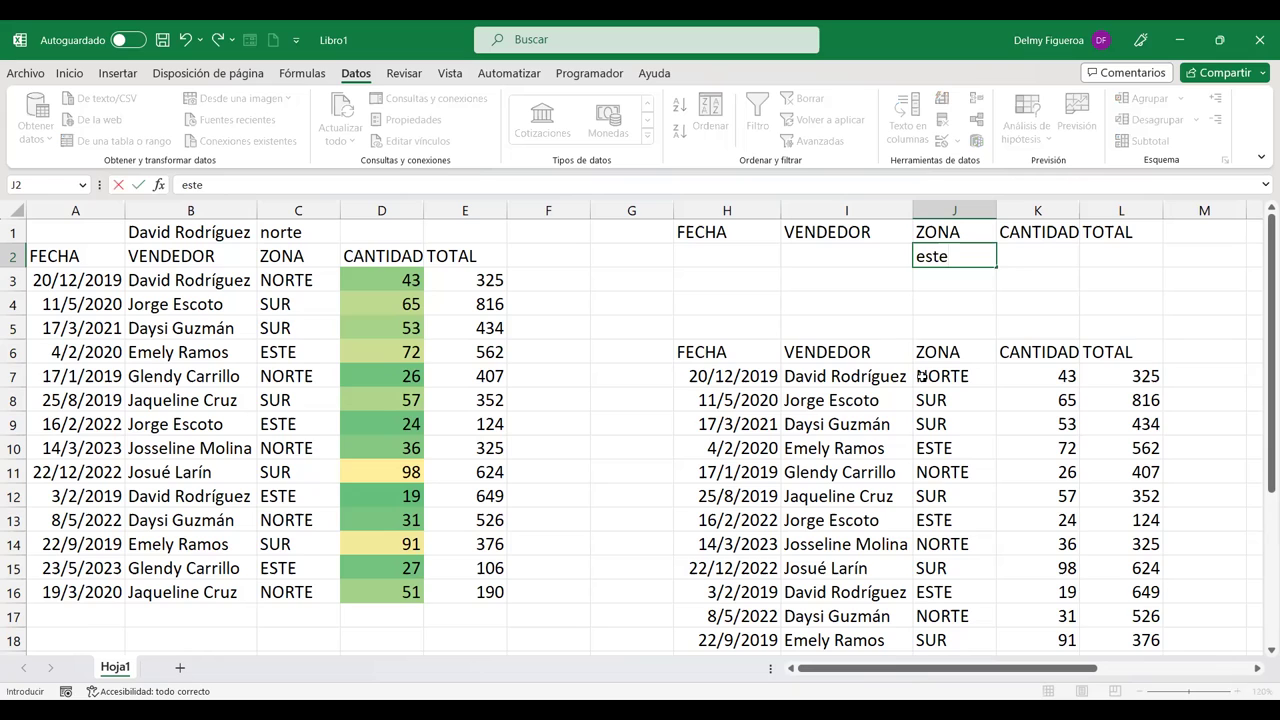
key("Return")
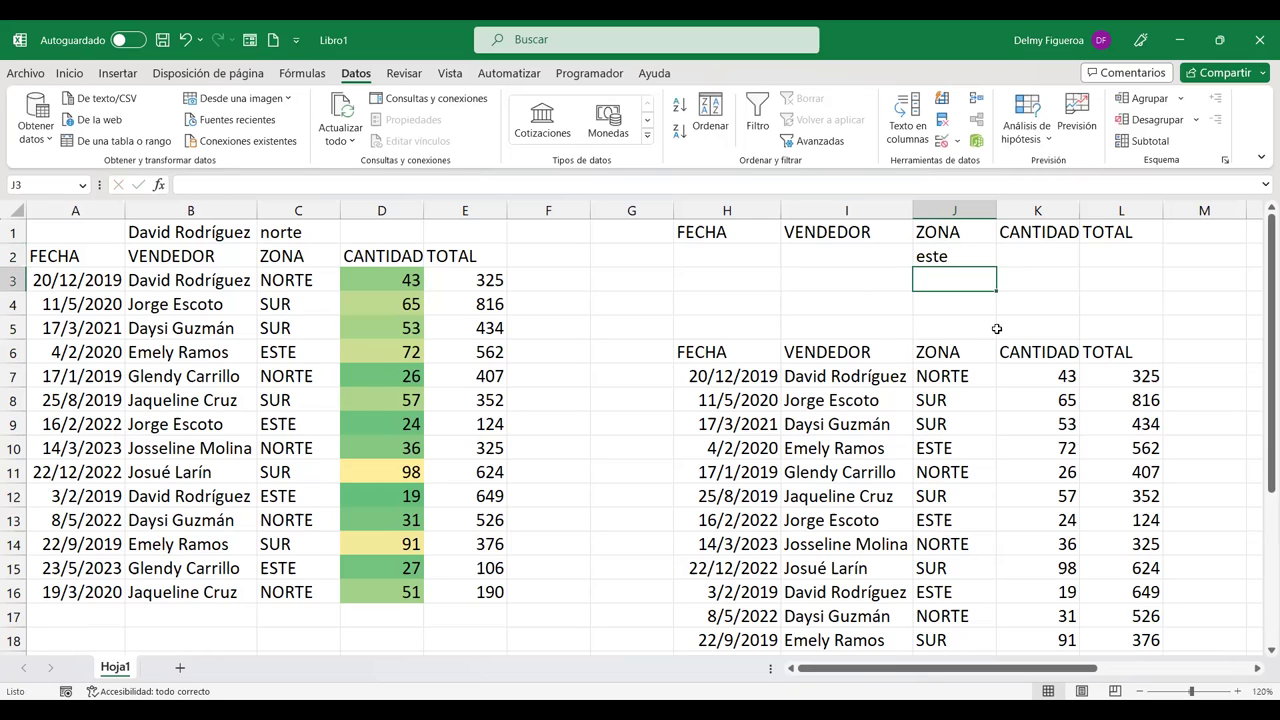
left_click(1050, 258)
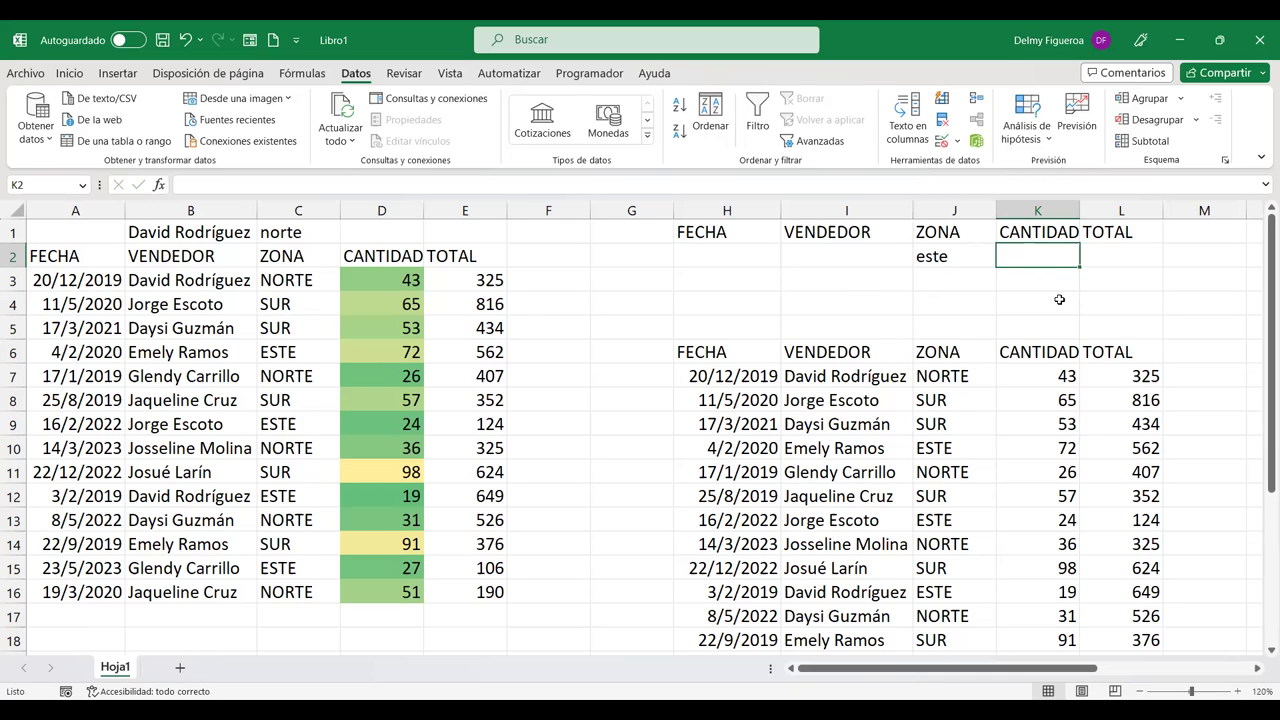
type(">")
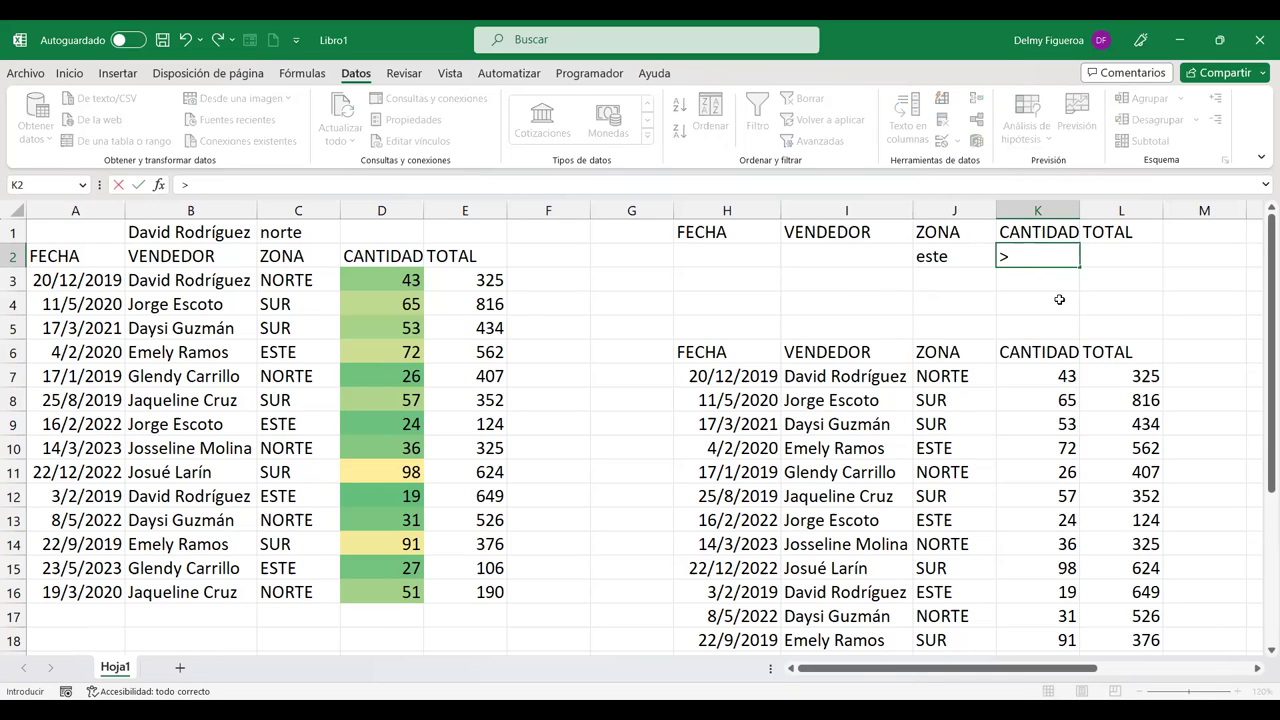
type("70")
key("Return")
left_click_drag(740, 230, 1100, 257)
left_click(1050, 256)
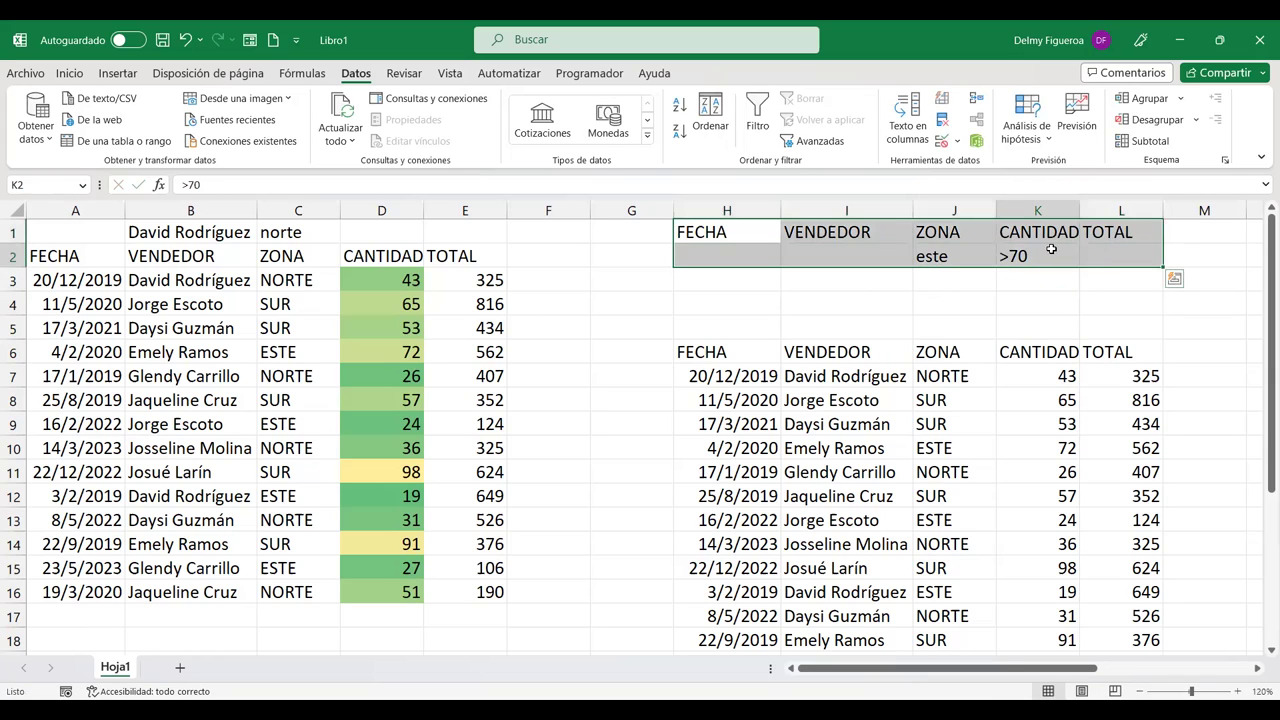
Step: Advanced-filter A2:E16 with criteria H1:L2, copying the matching ESTE sale over 70 units to H32
left_click(820, 141)
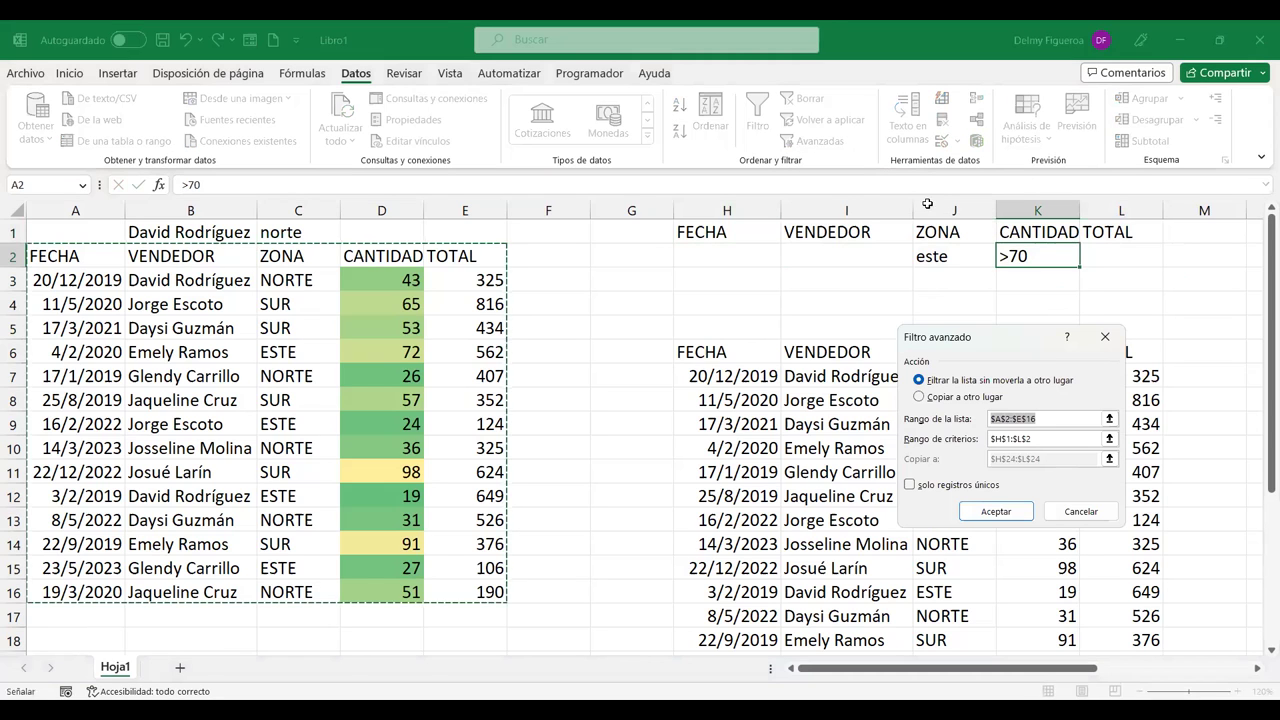
left_click(966, 398)
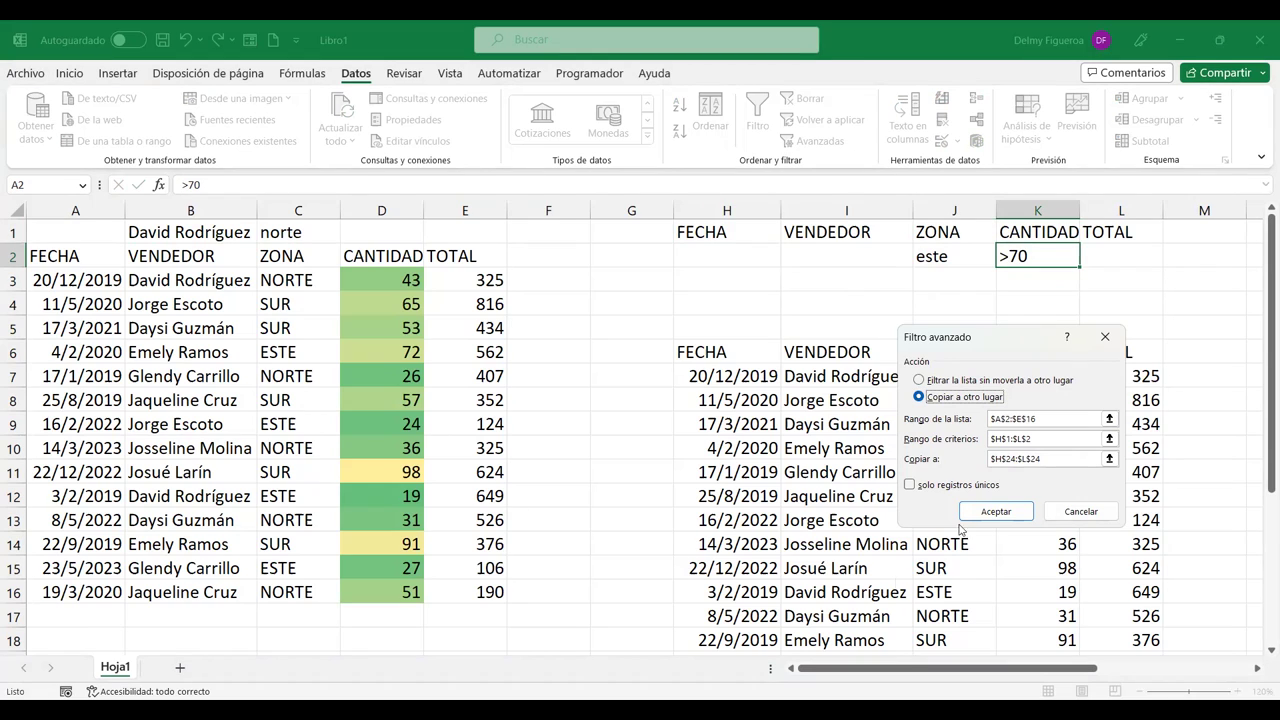
left_click(1045, 418)
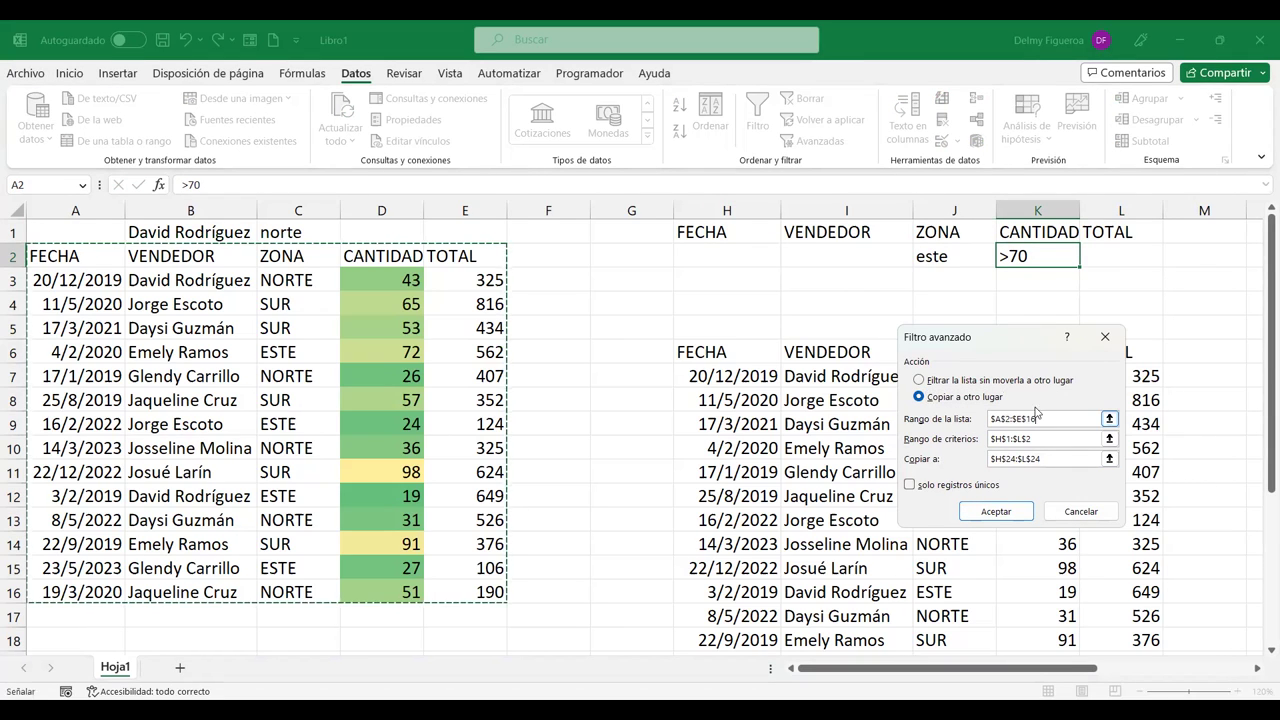
key("ctrl+v")
left_click(1038, 439)
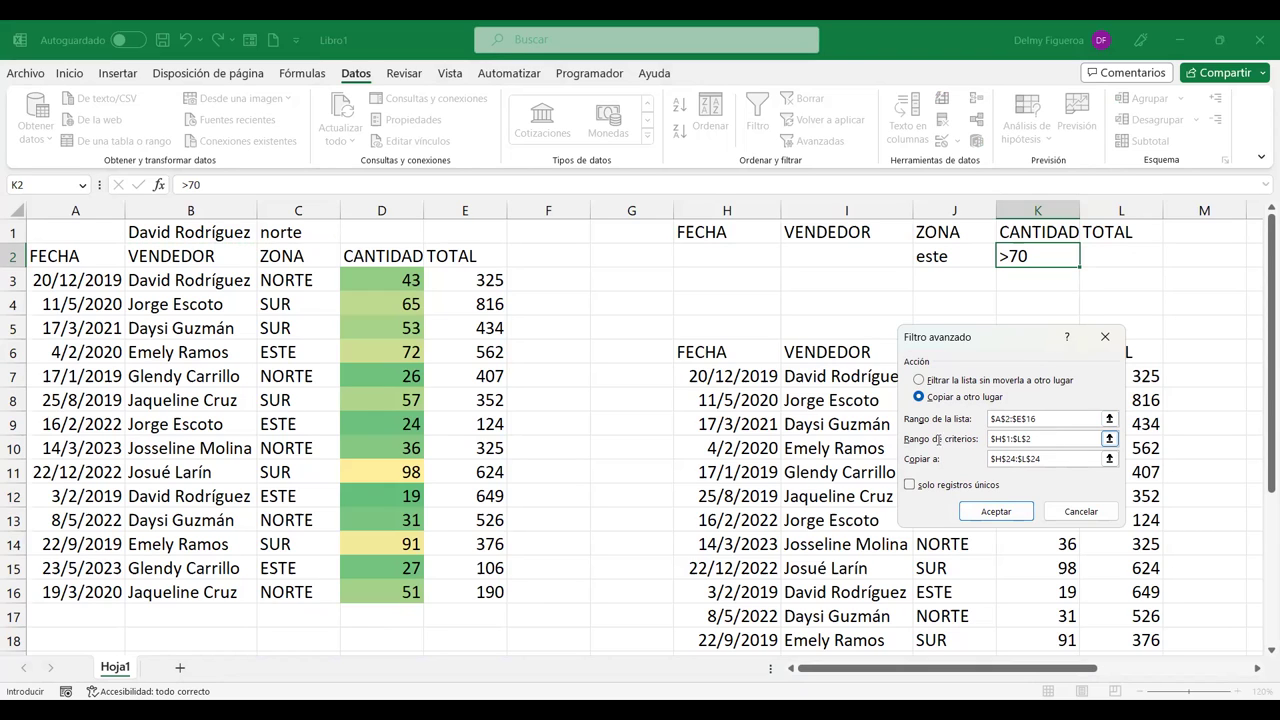
left_click_drag(740, 232, 953, 232)
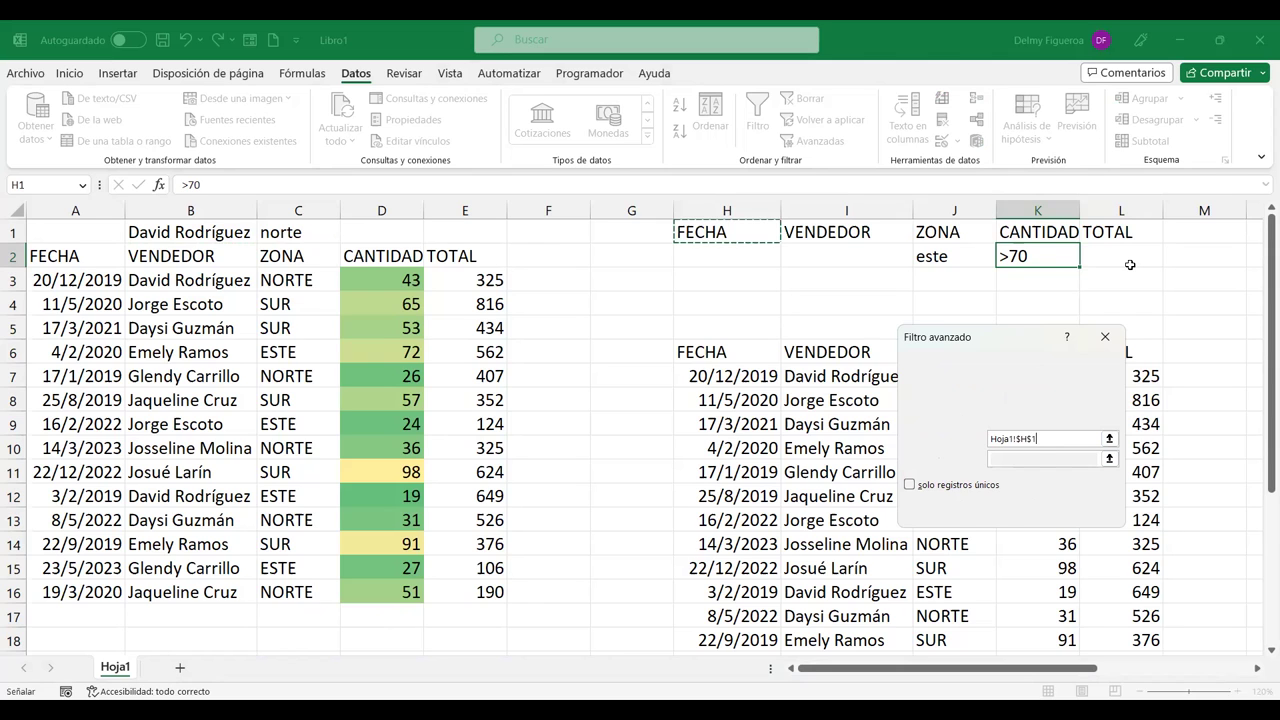
left_click_drag(1130, 265, 1131, 272)
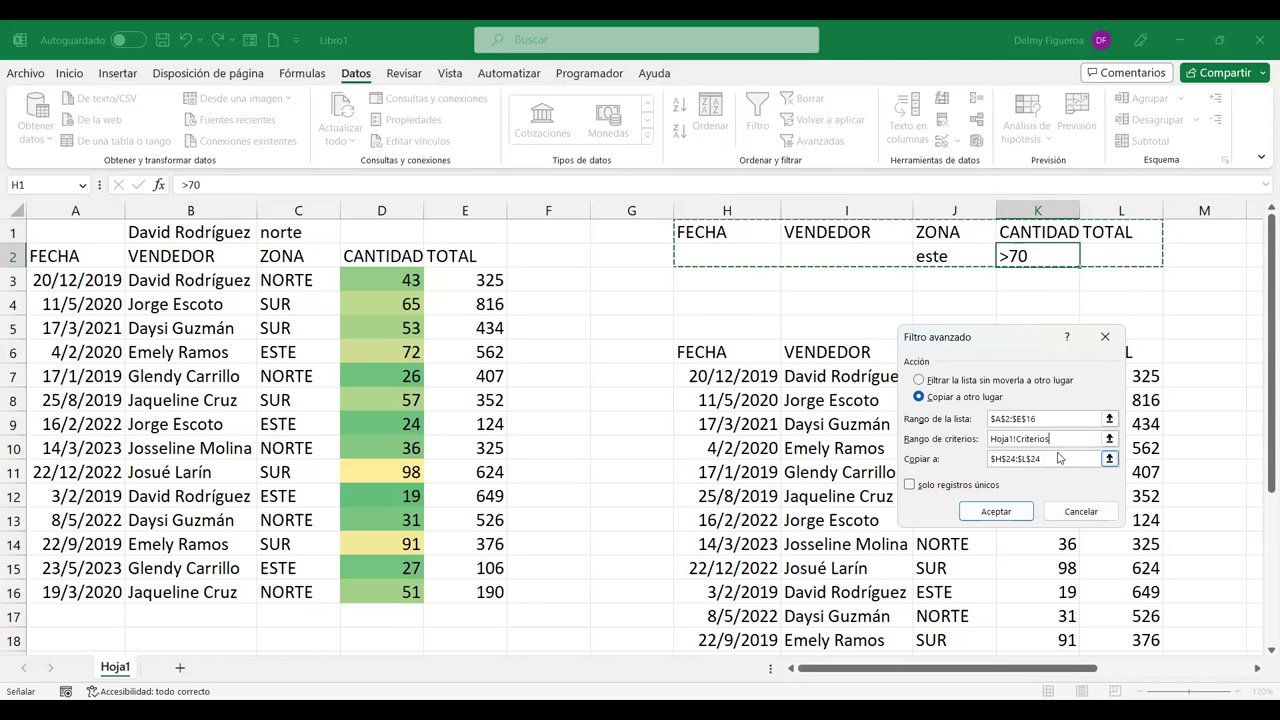
left_click_drag(1060, 458, 915, 462)
key("BackSpace")
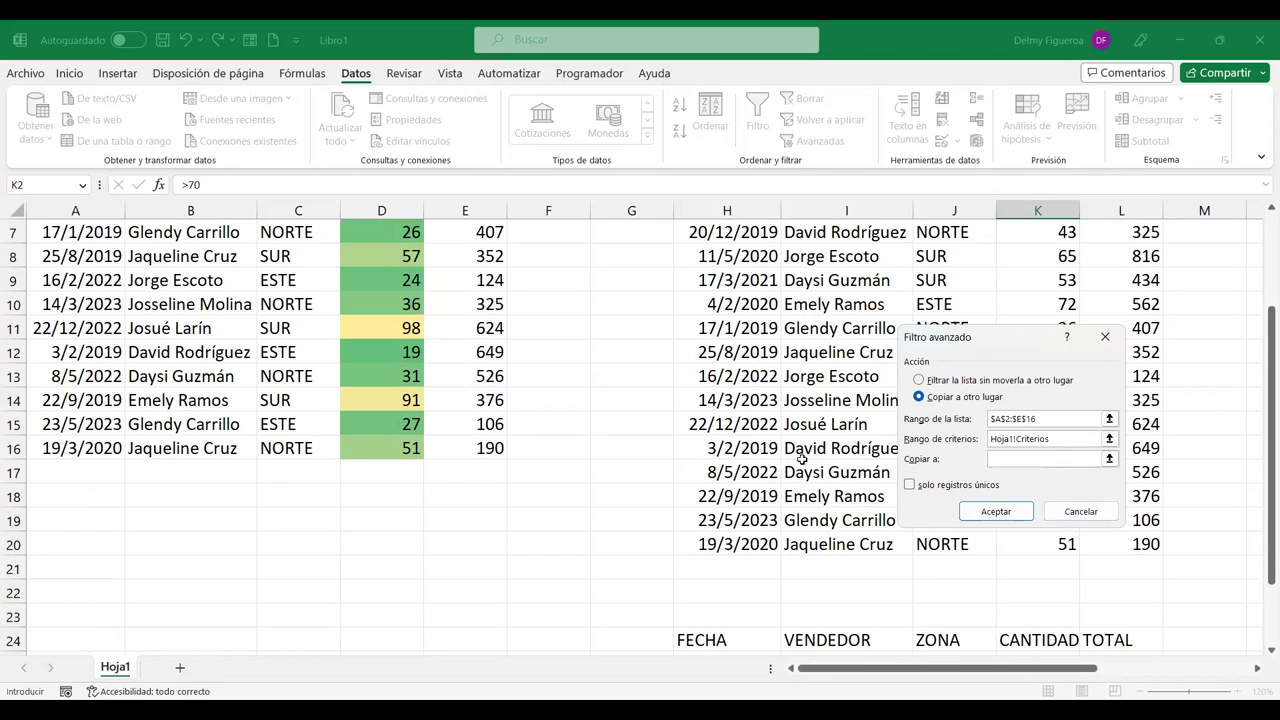
scroll(801, 460, "down", 4)
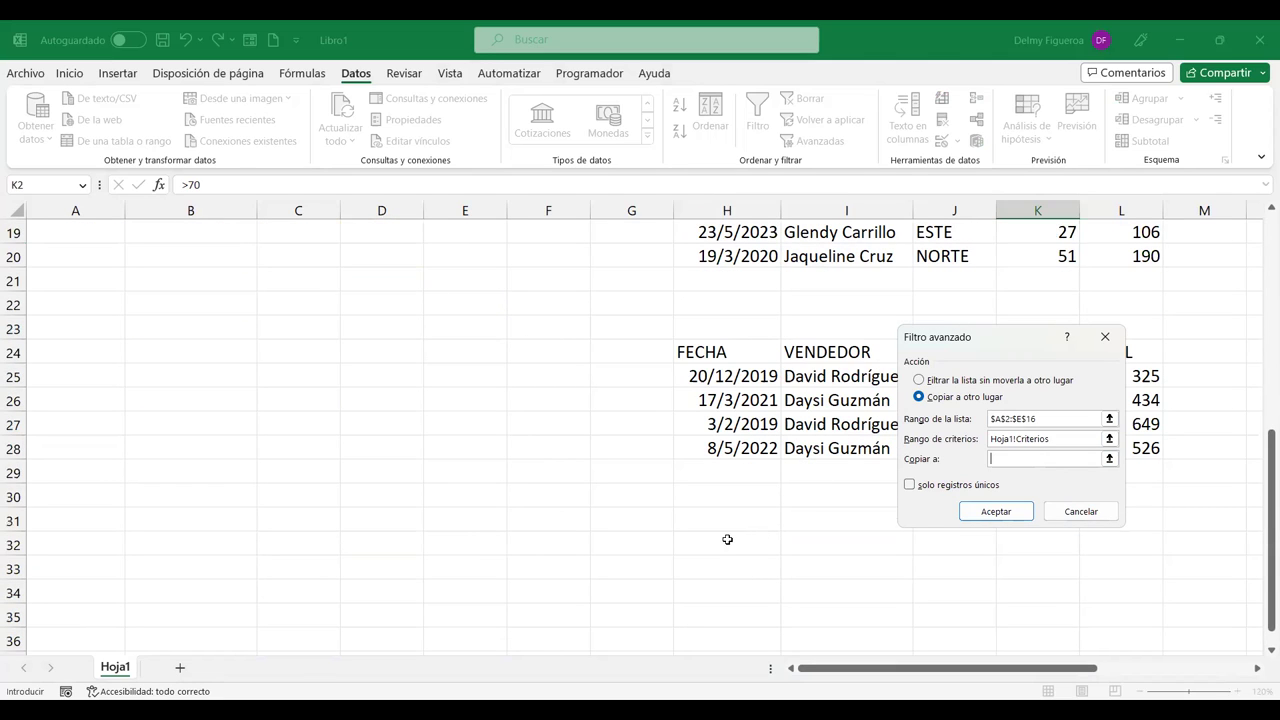
left_click(731, 539)
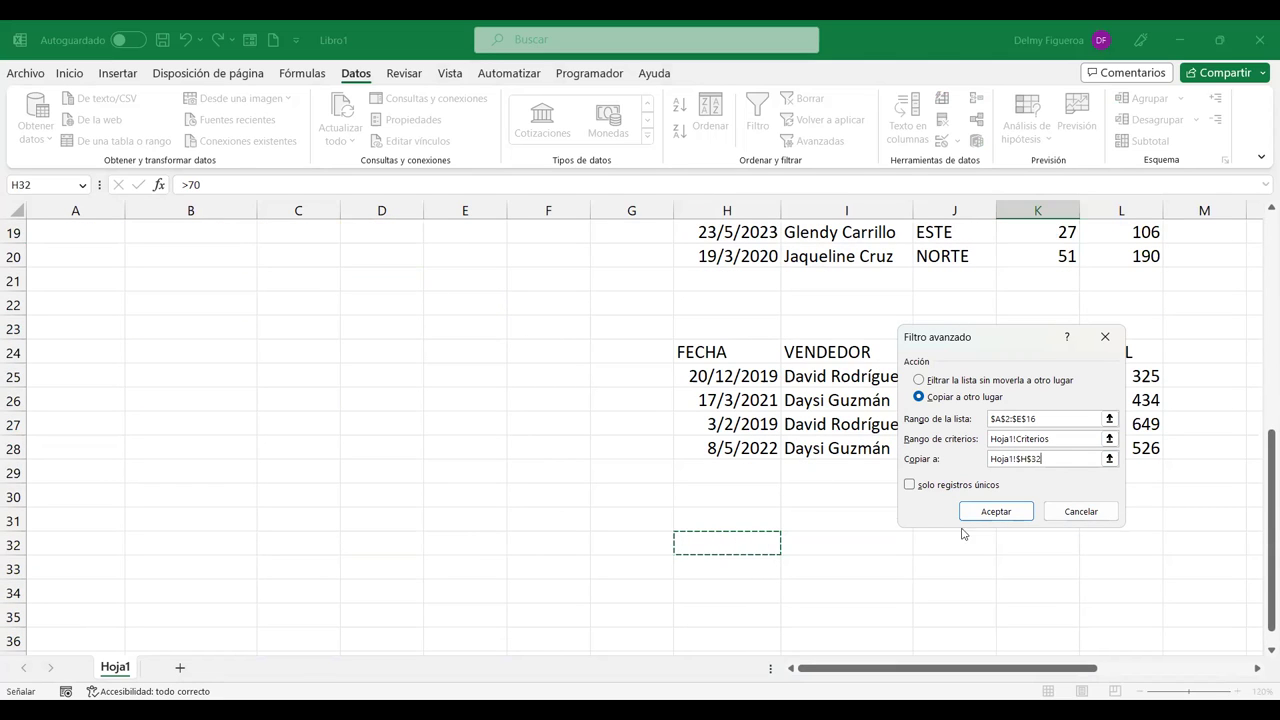
left_click(1006, 513)
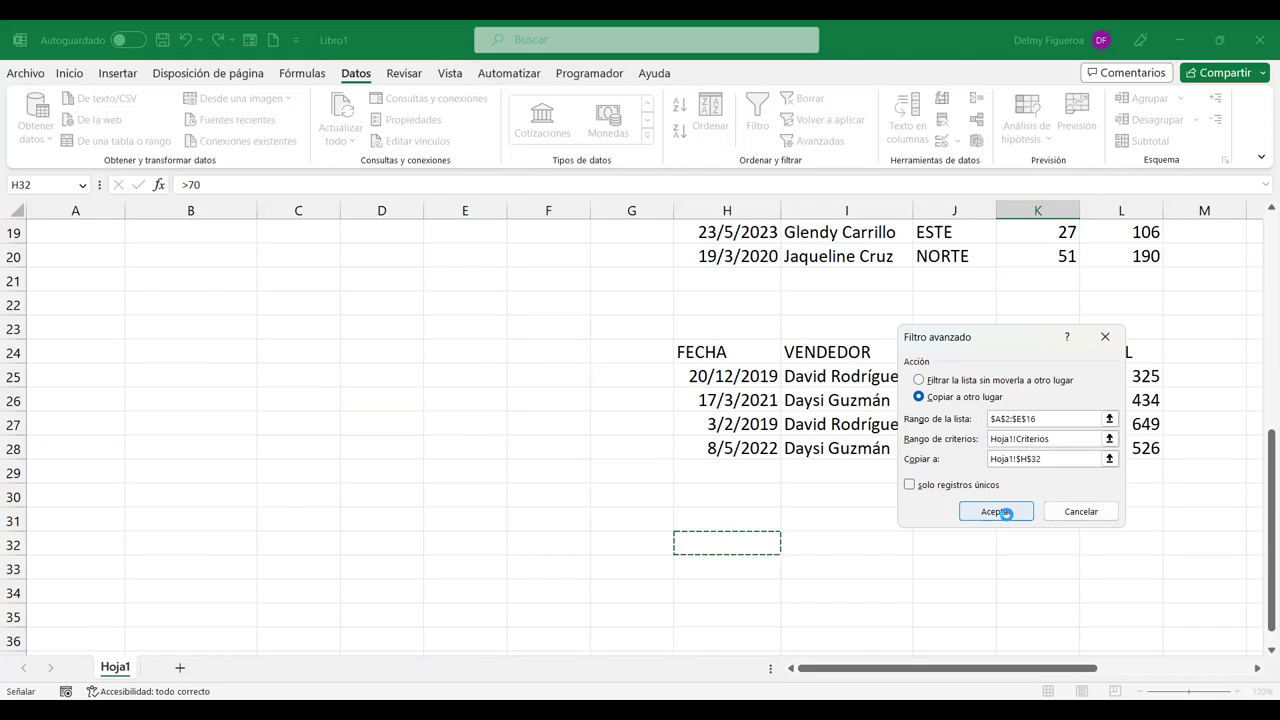
scroll(971, 505, "down", 10)
scroll(971, 505, "up", 1)
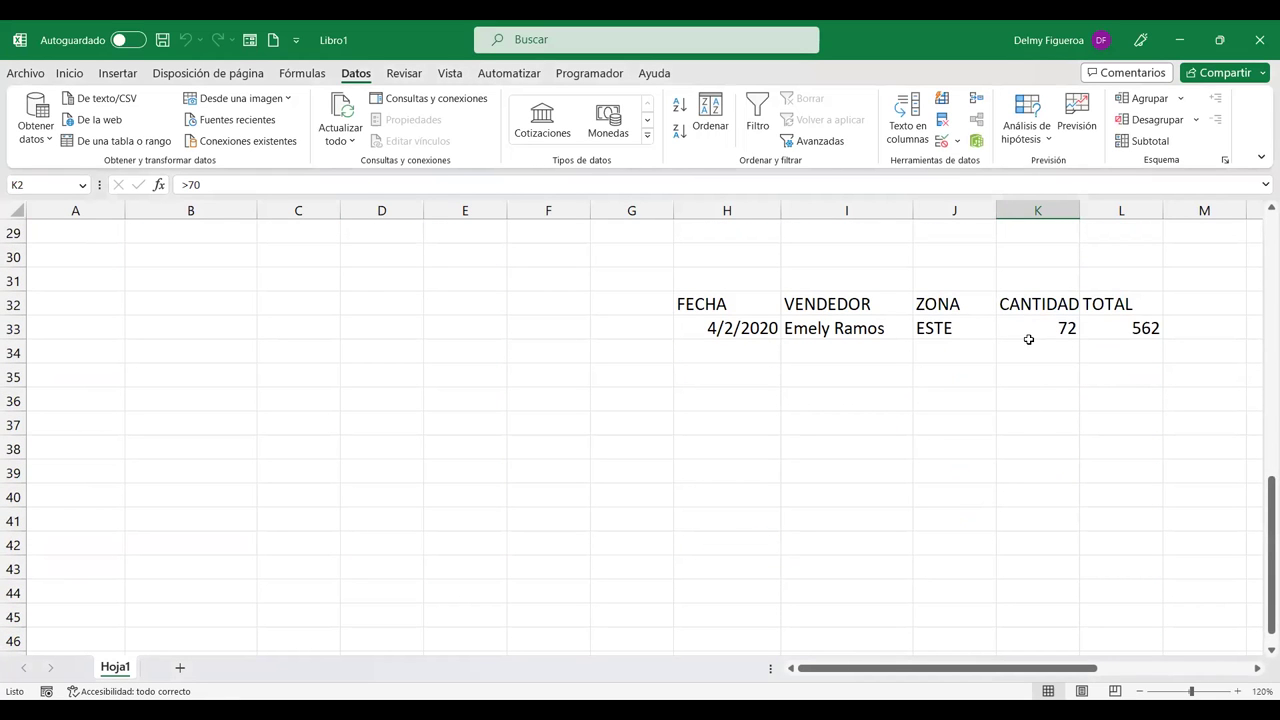
scroll(978, 343, "up", 9)
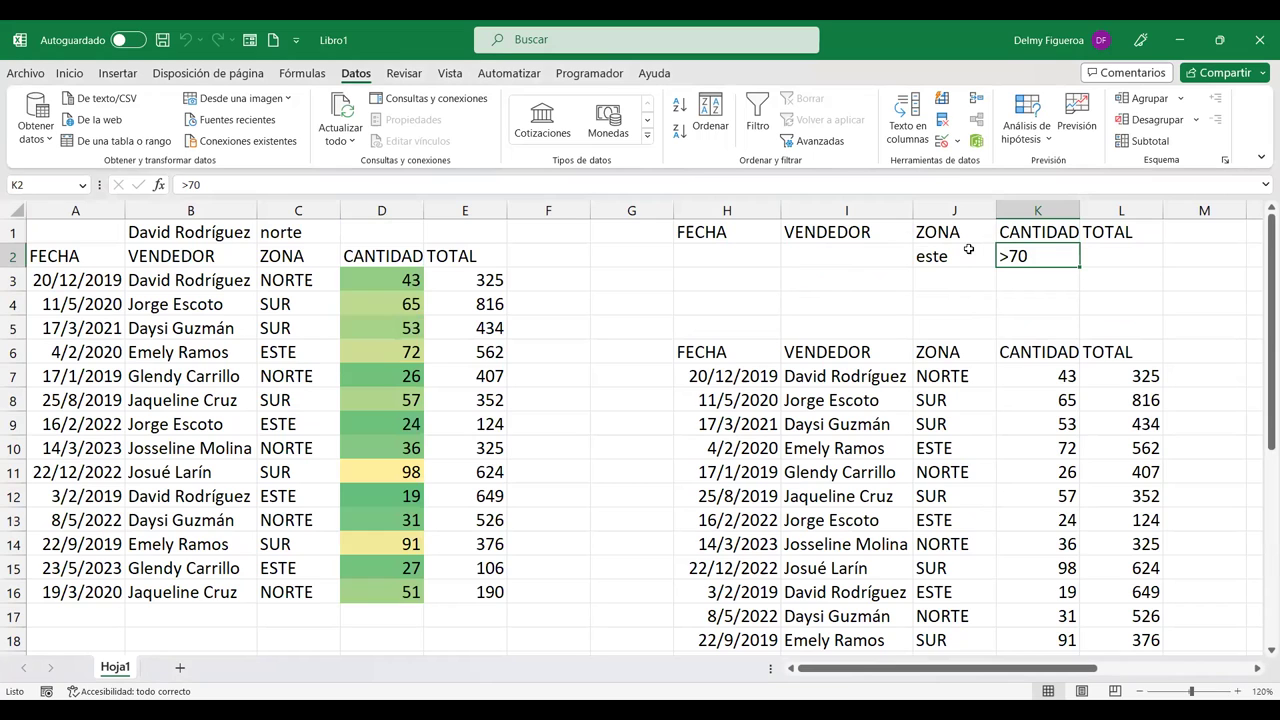
scroll(1056, 383, "down", 9)
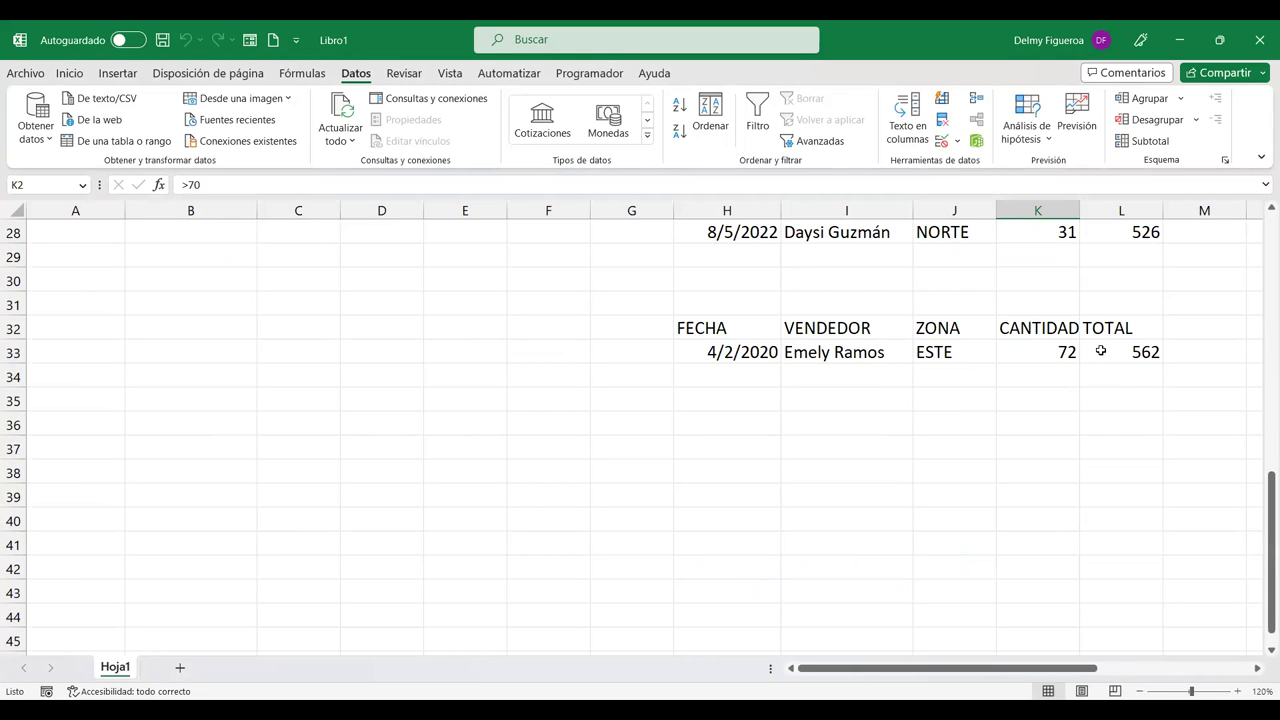
scroll(964, 476, "up", 9)
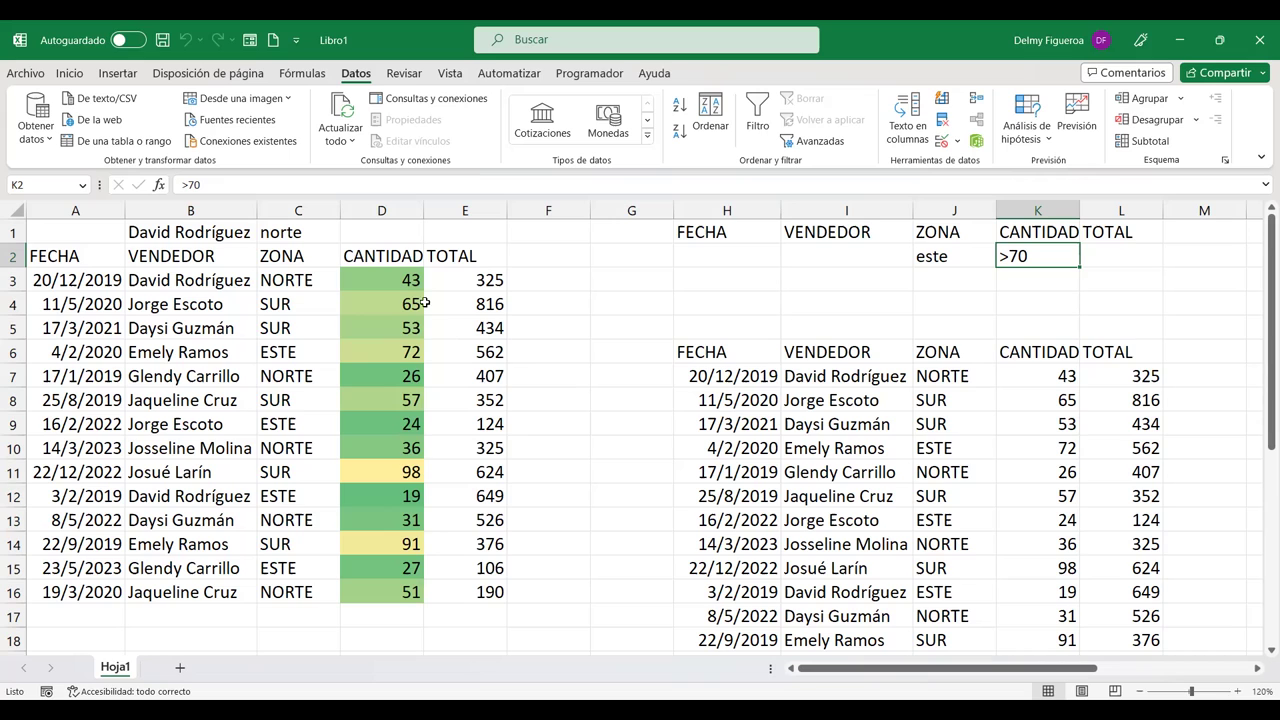
Step: Copy the VENDEDOR header from B2 into H37
left_click(198, 256)
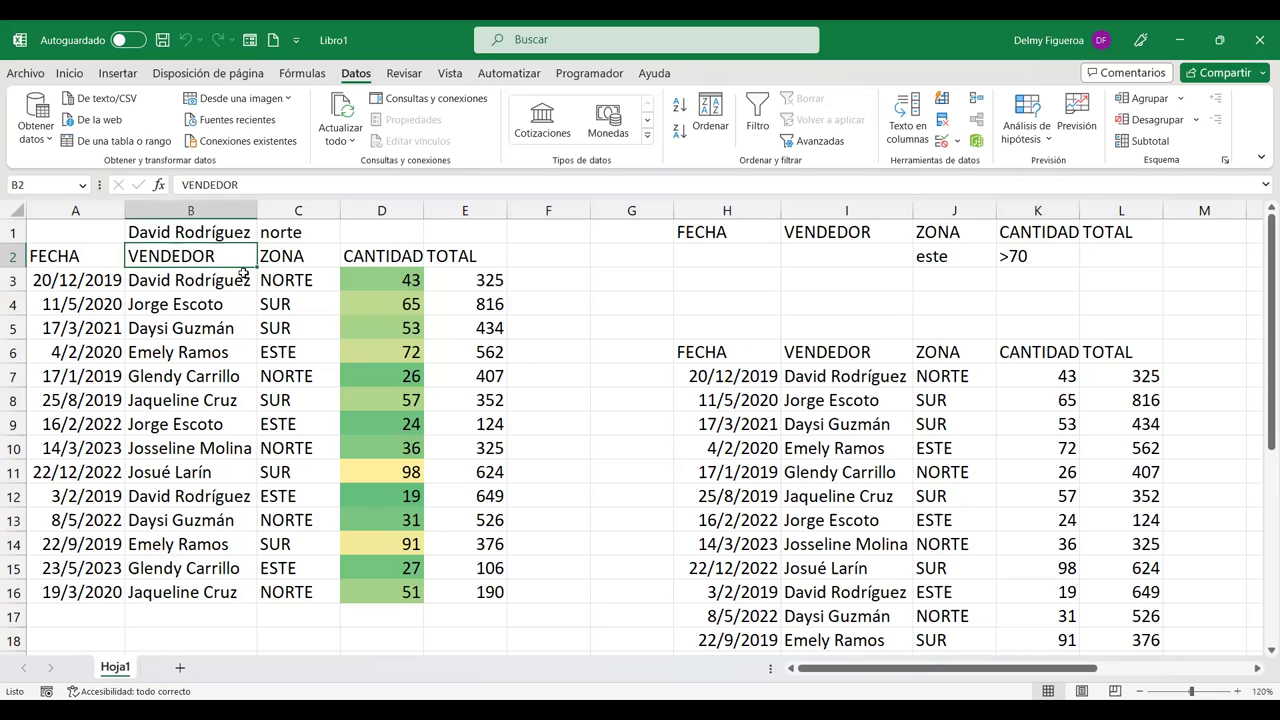
scroll(208, 306, "down", 4)
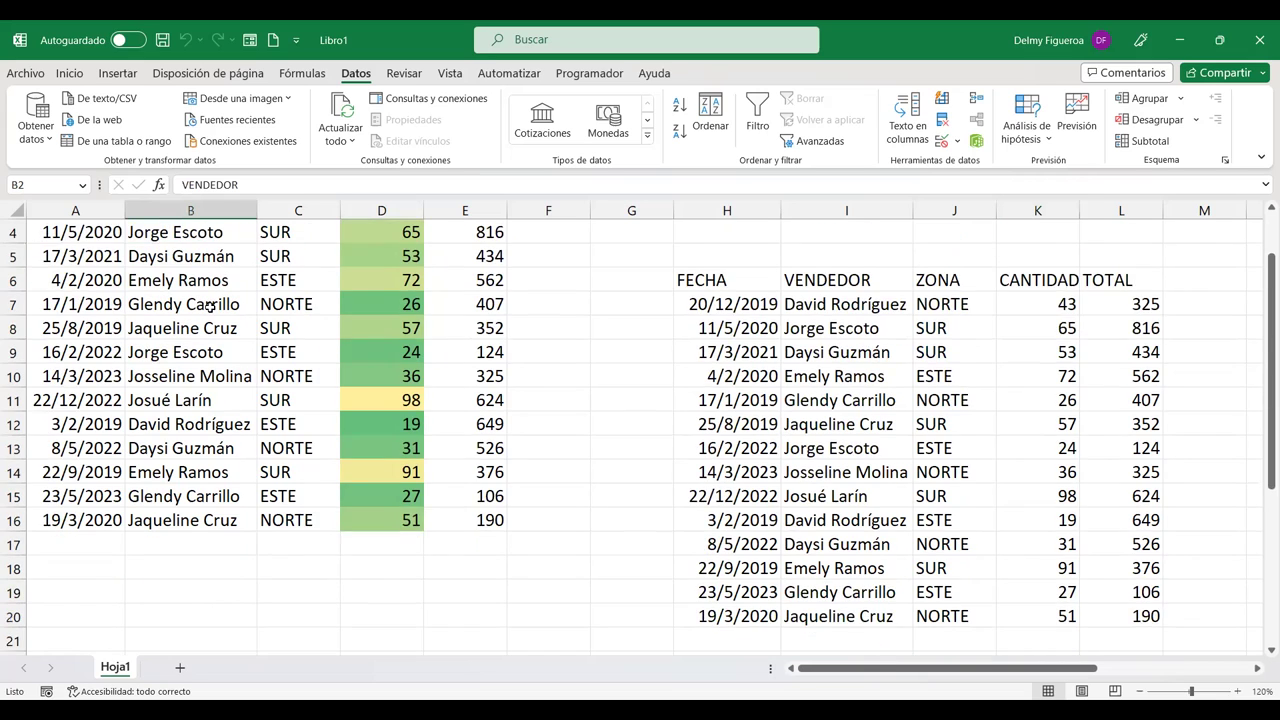
scroll(216, 319, "down", 3)
scroll(216, 319, "up", 3)
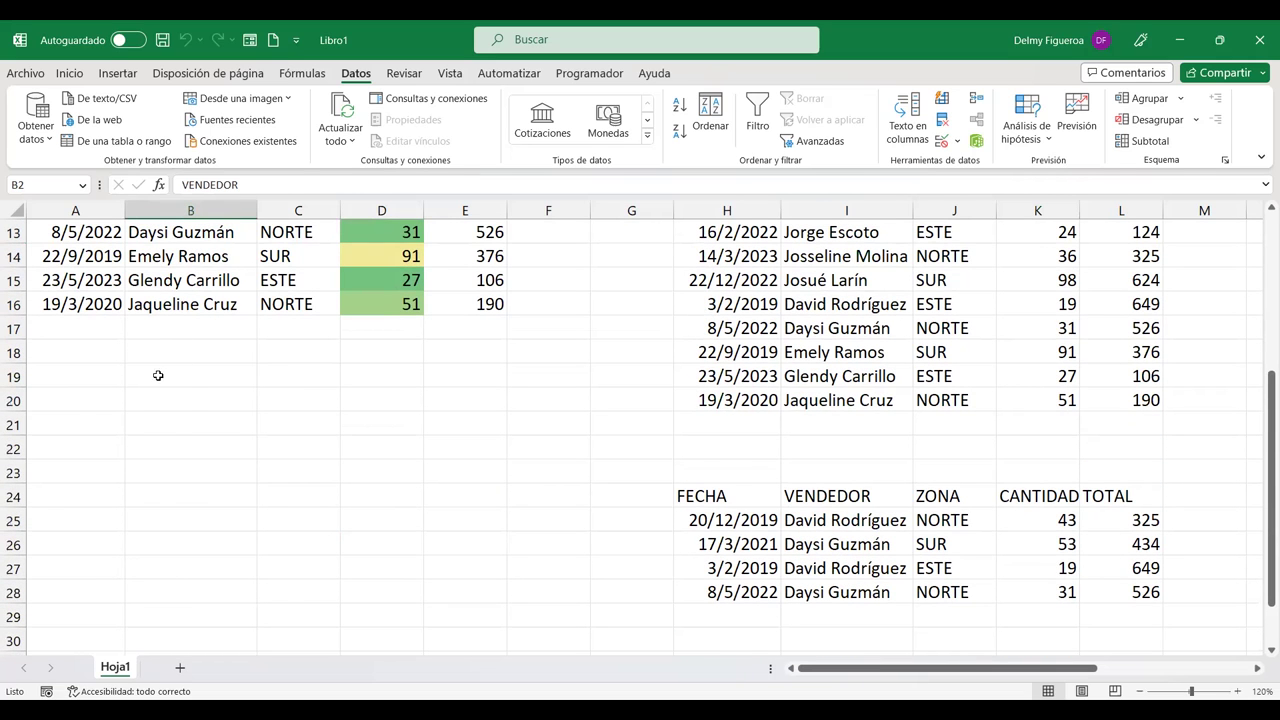
scroll(189, 396, "up", 4)
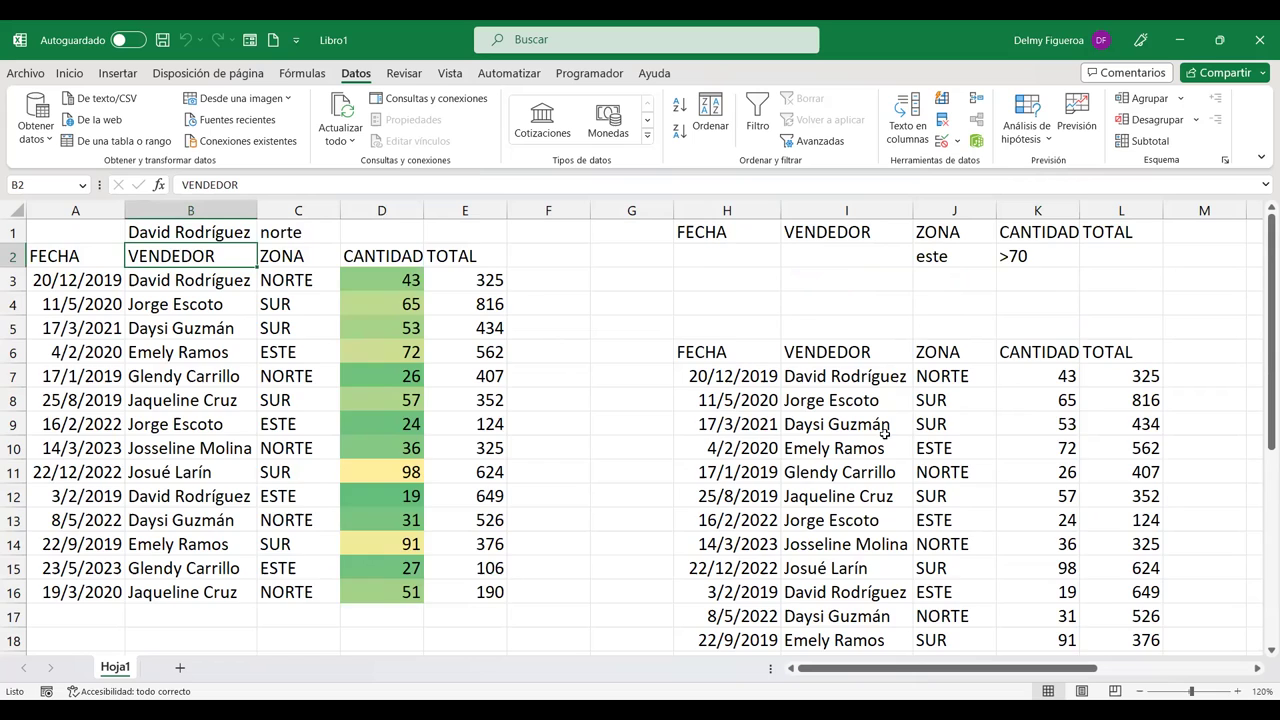
scroll(884, 432, "down", 11)
scroll(720, 414, "up", 3)
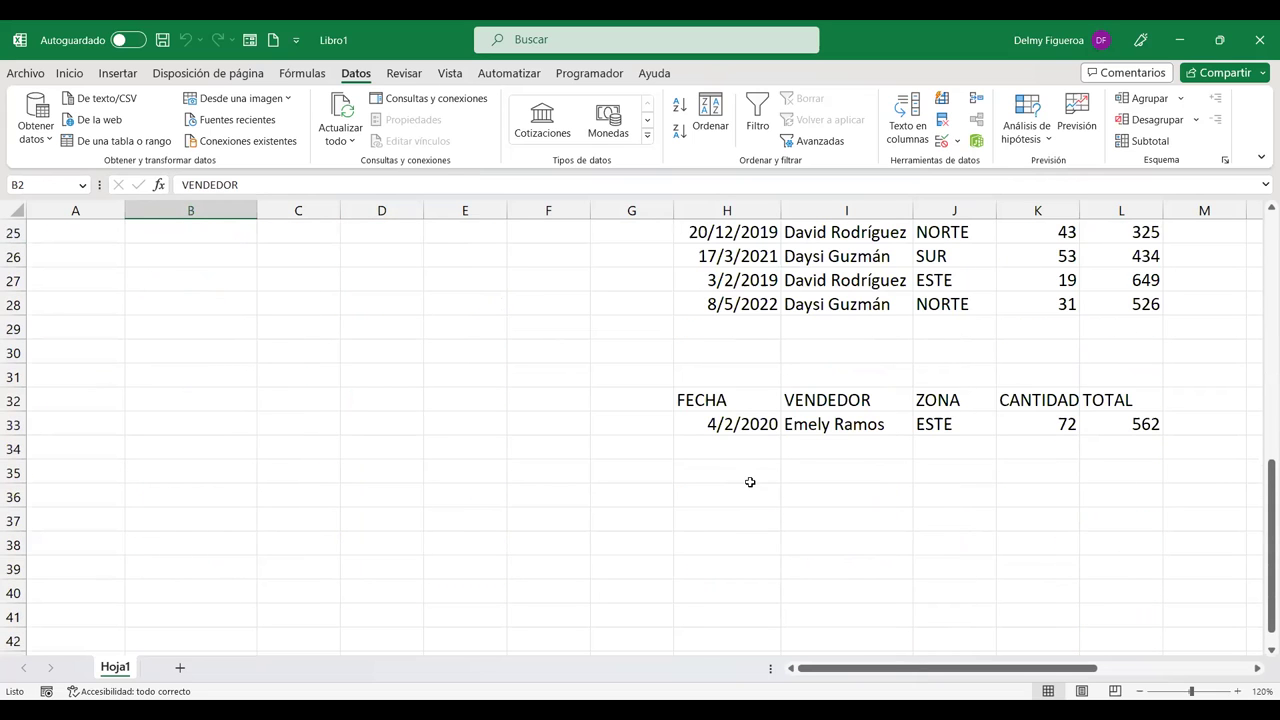
scroll(757, 489, "up", 8)
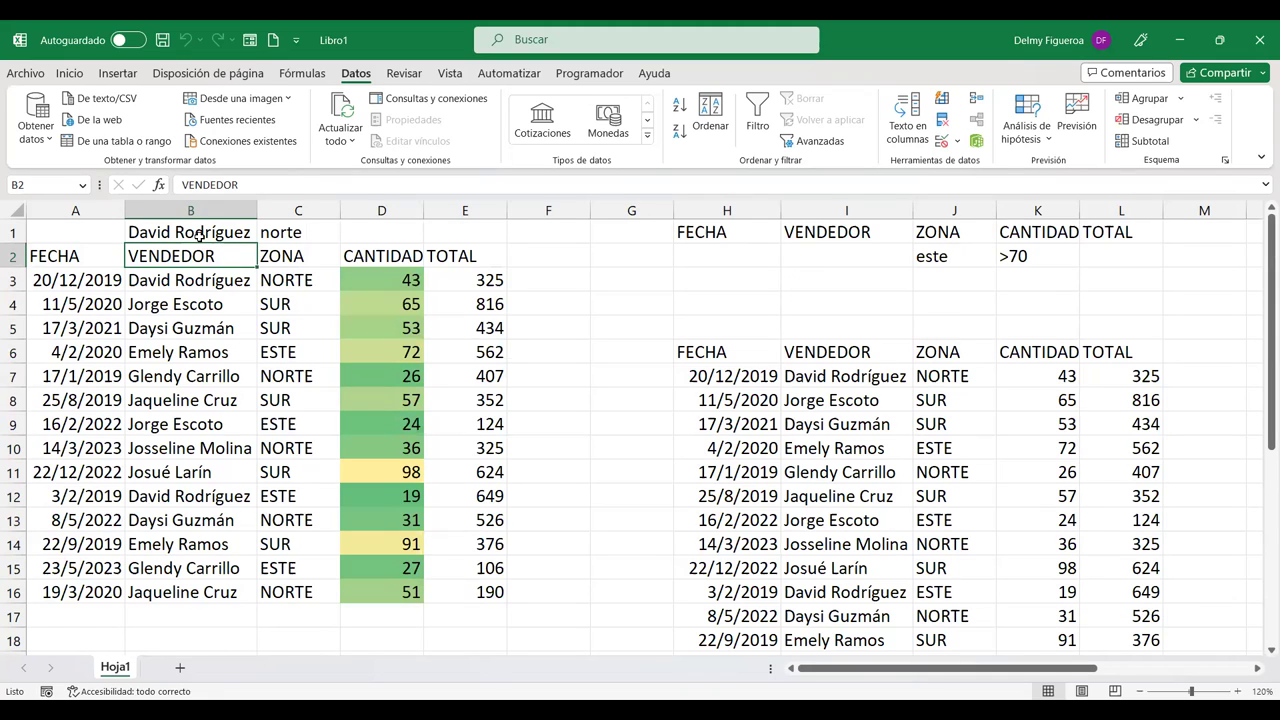
key("ctrl+c")
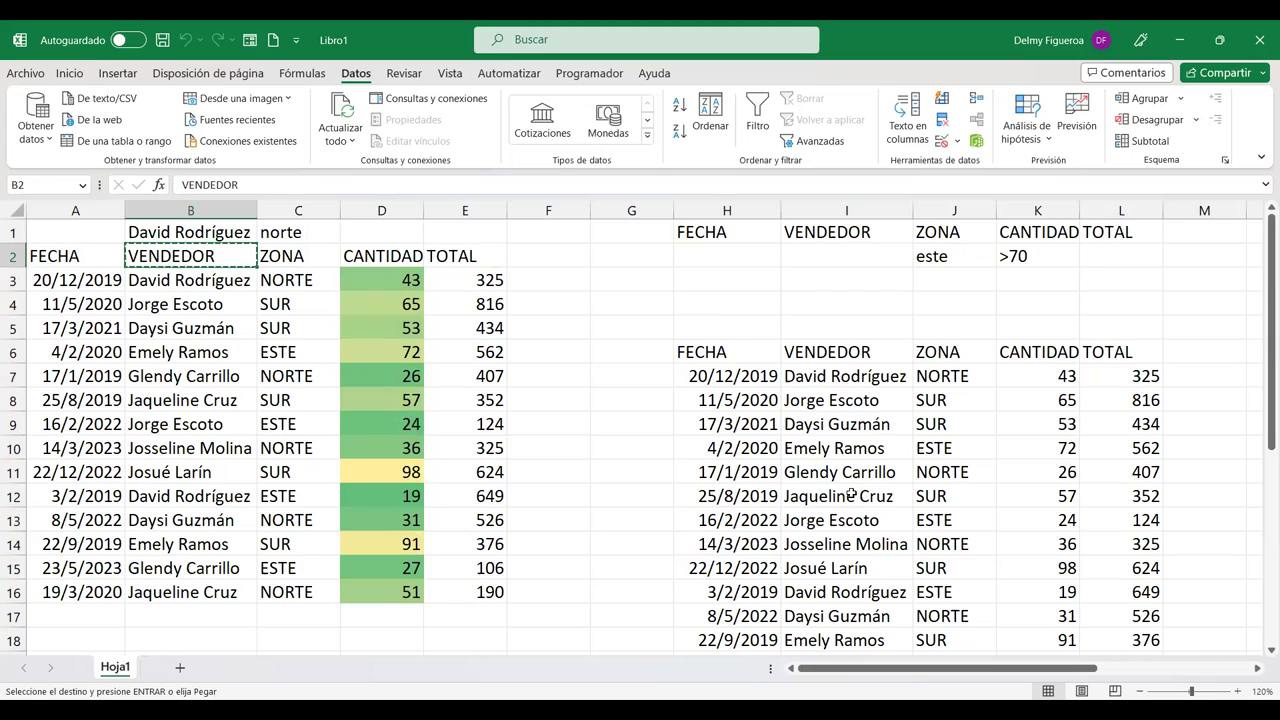
scroll(873, 511, "down", 2)
scroll(873, 511, "down", 6)
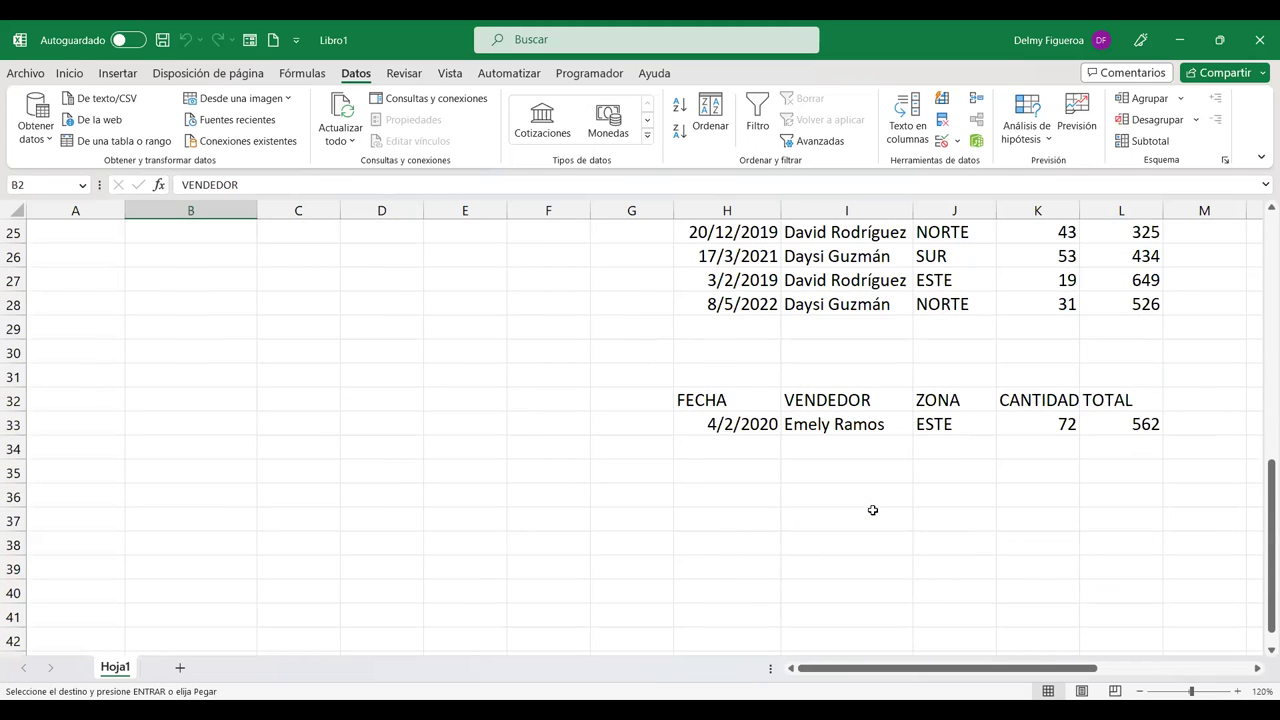
left_click(736, 514)
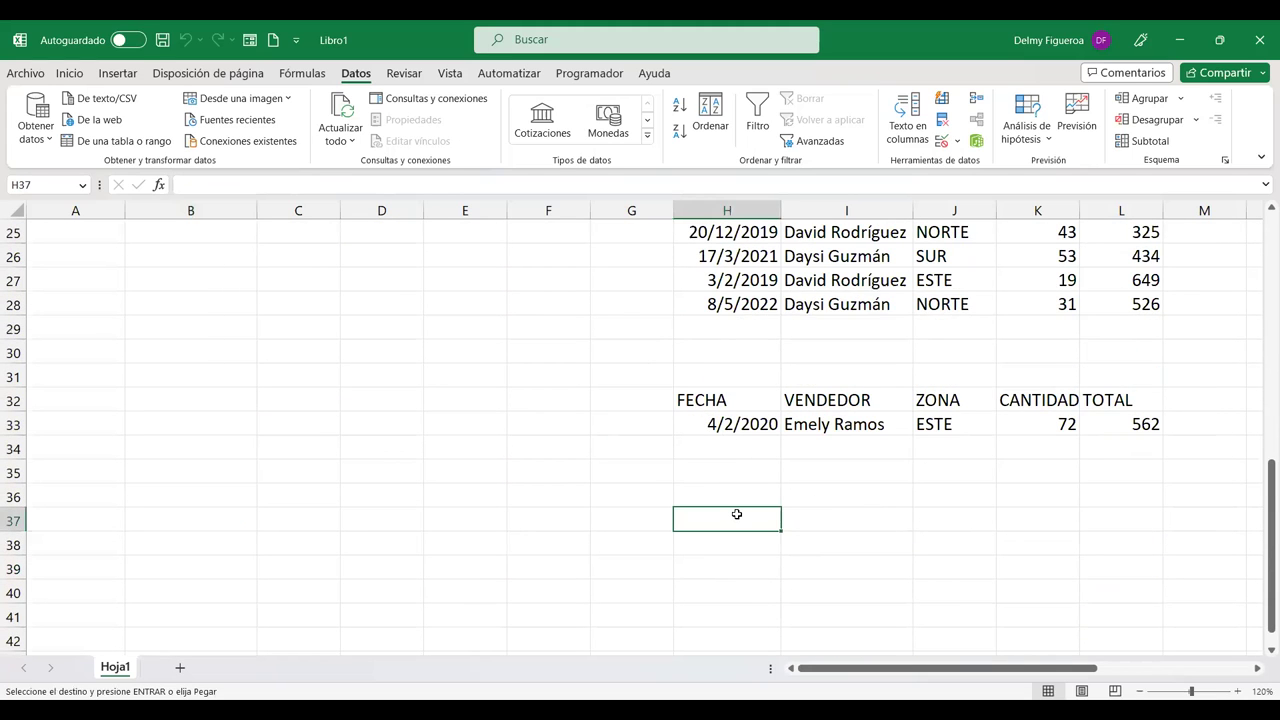
key("ctrl+v")
Step: Copy the TOTAL header from E2 into I37
scroll(740, 530, "up", 8)
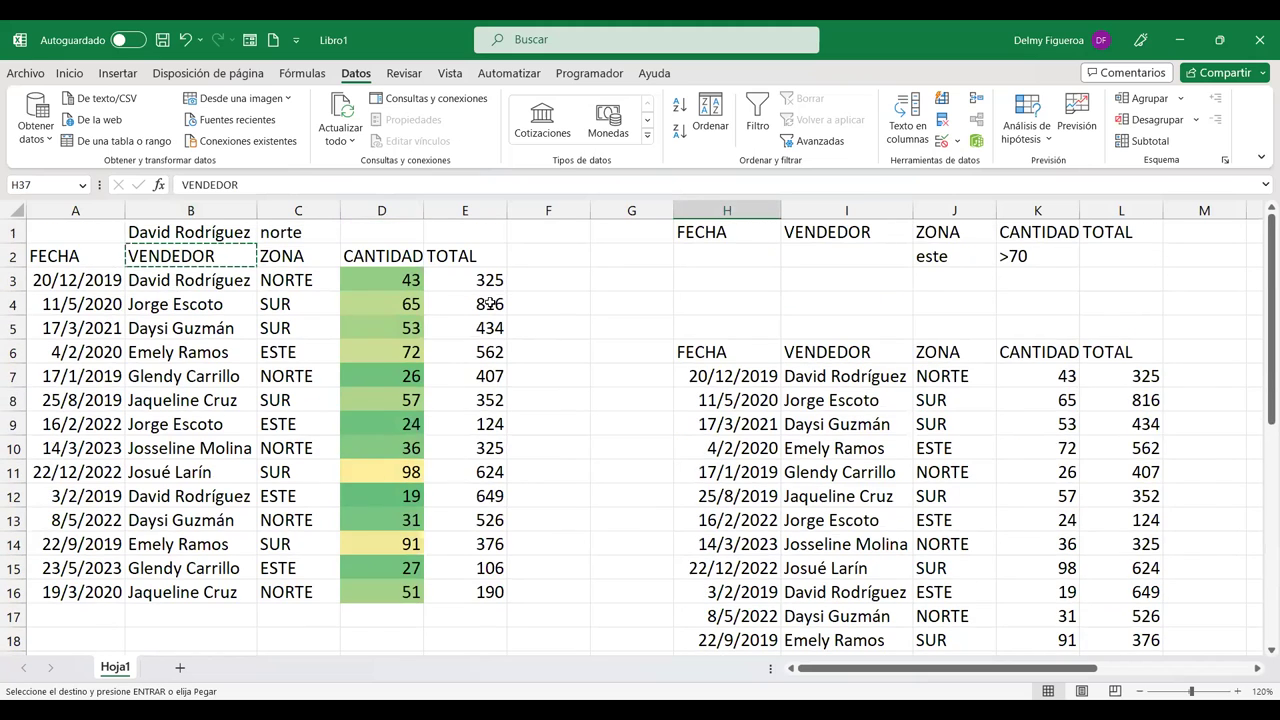
left_click(458, 256)
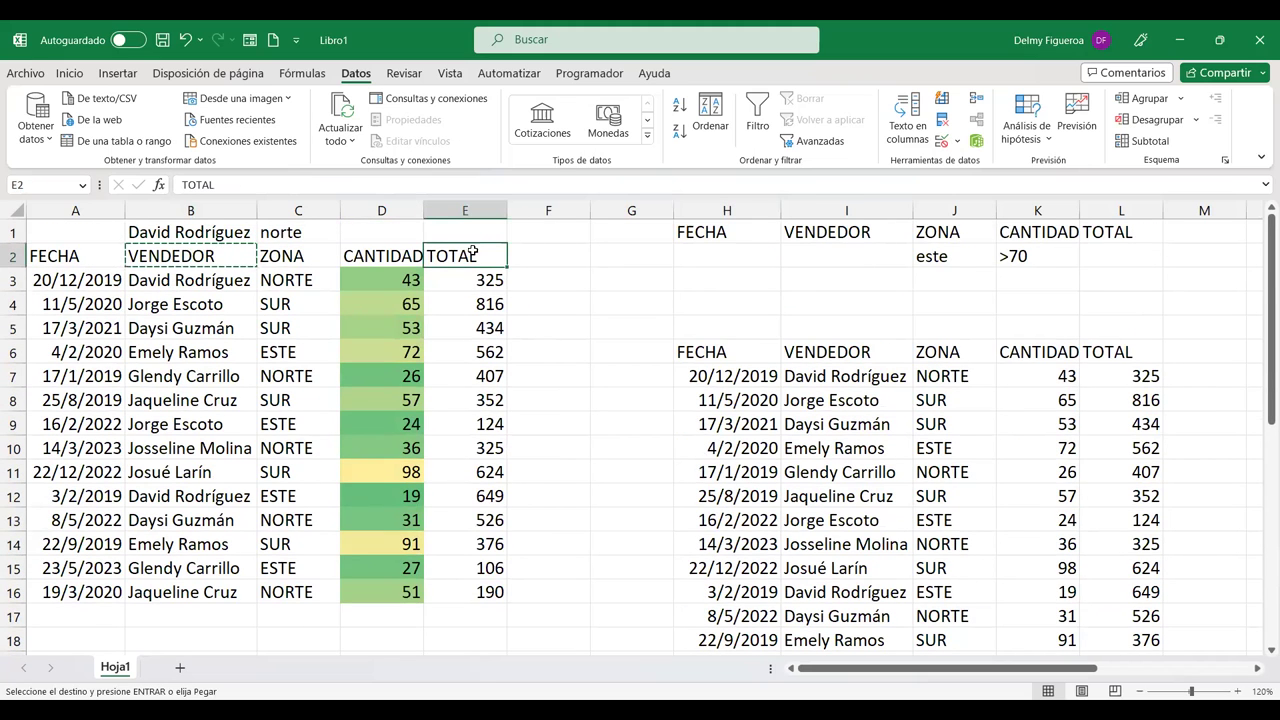
scroll(818, 472, "down", 6)
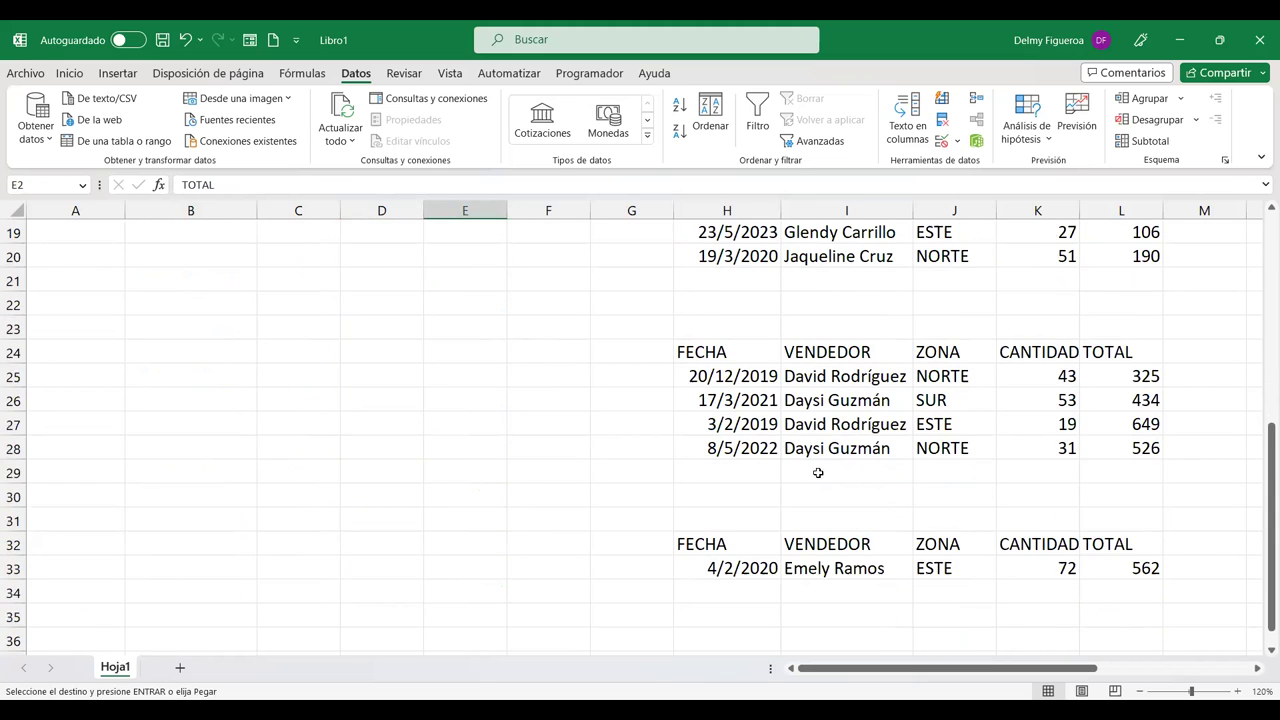
scroll(880, 610, "down", 3)
left_click(814, 446)
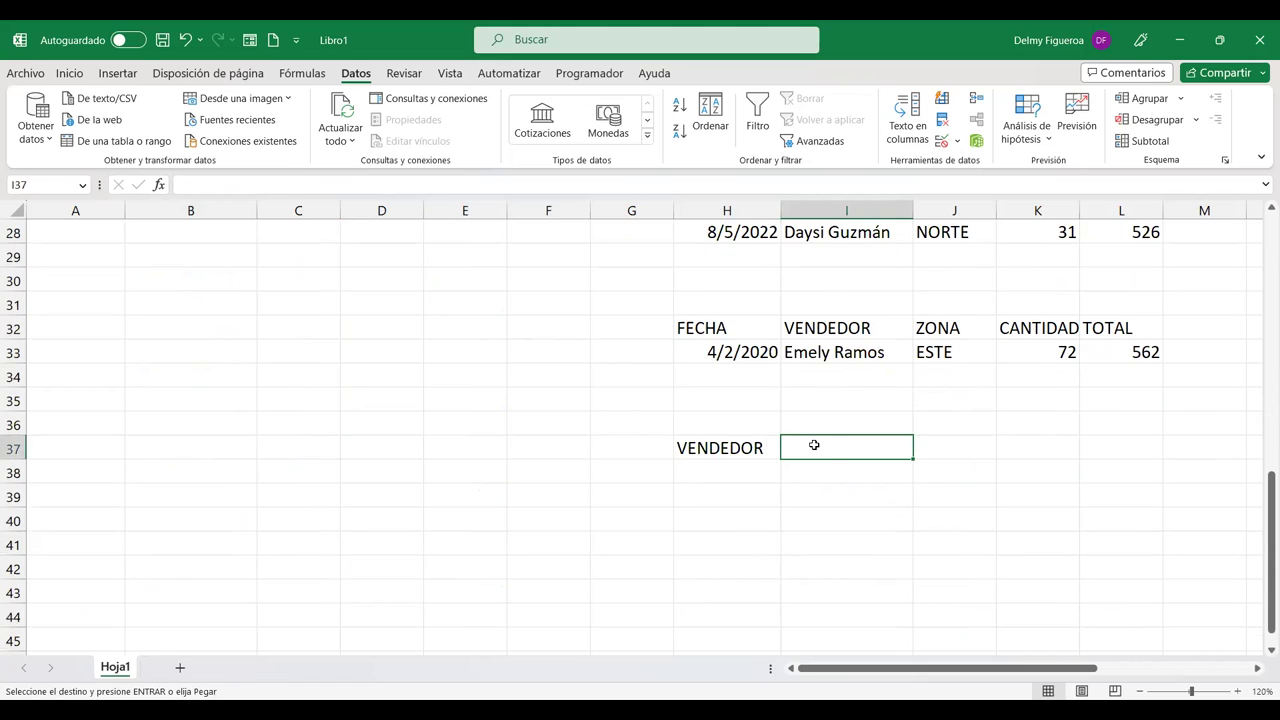
key("ctrl+v")
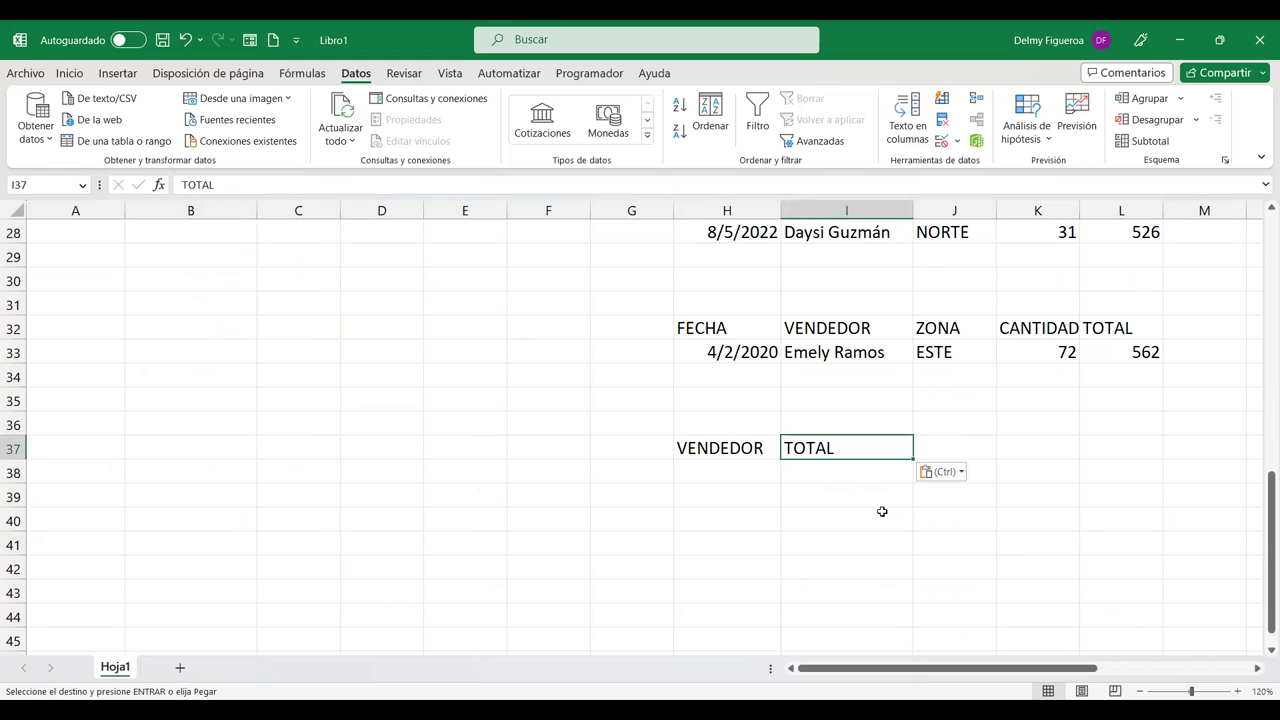
left_click(742, 474)
left_click(836, 470)
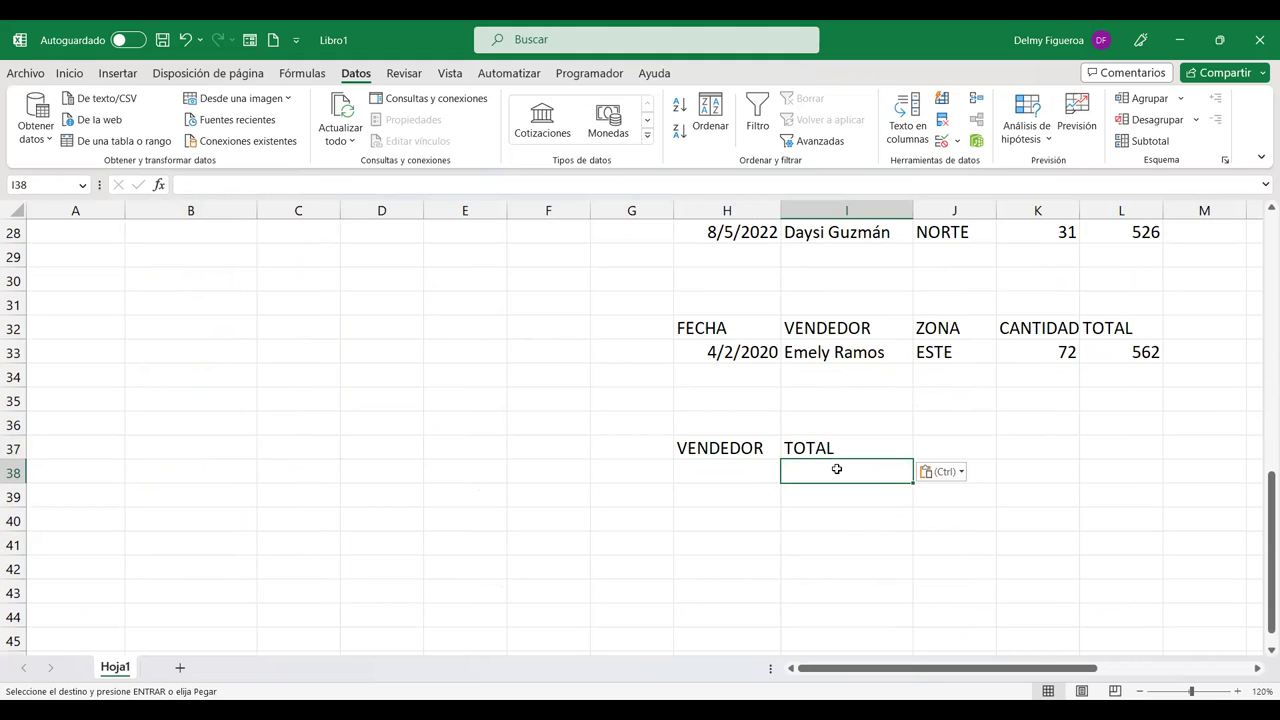
scroll(836, 469, "up", 9)
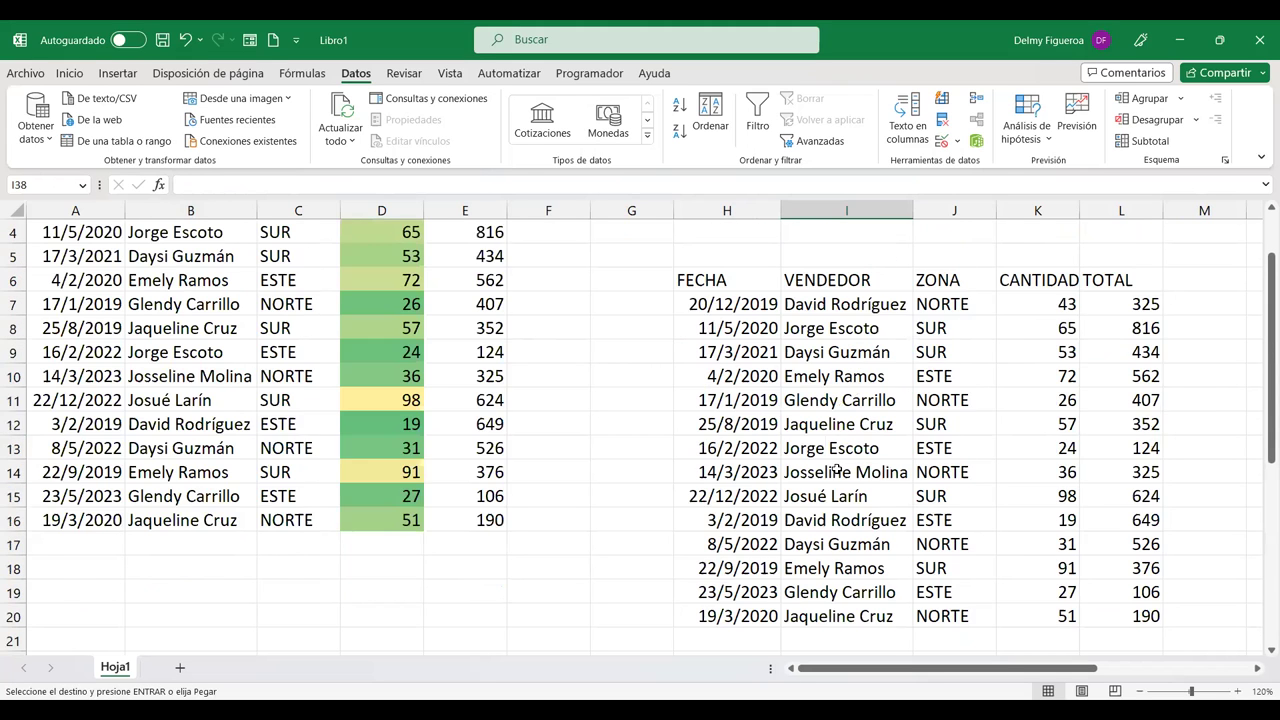
Step: Clear the zone and quantity criteria in J2:K2 and set Advanced Filter's criteria range to H1:L2
left_click_drag(948, 256, 1010, 256)
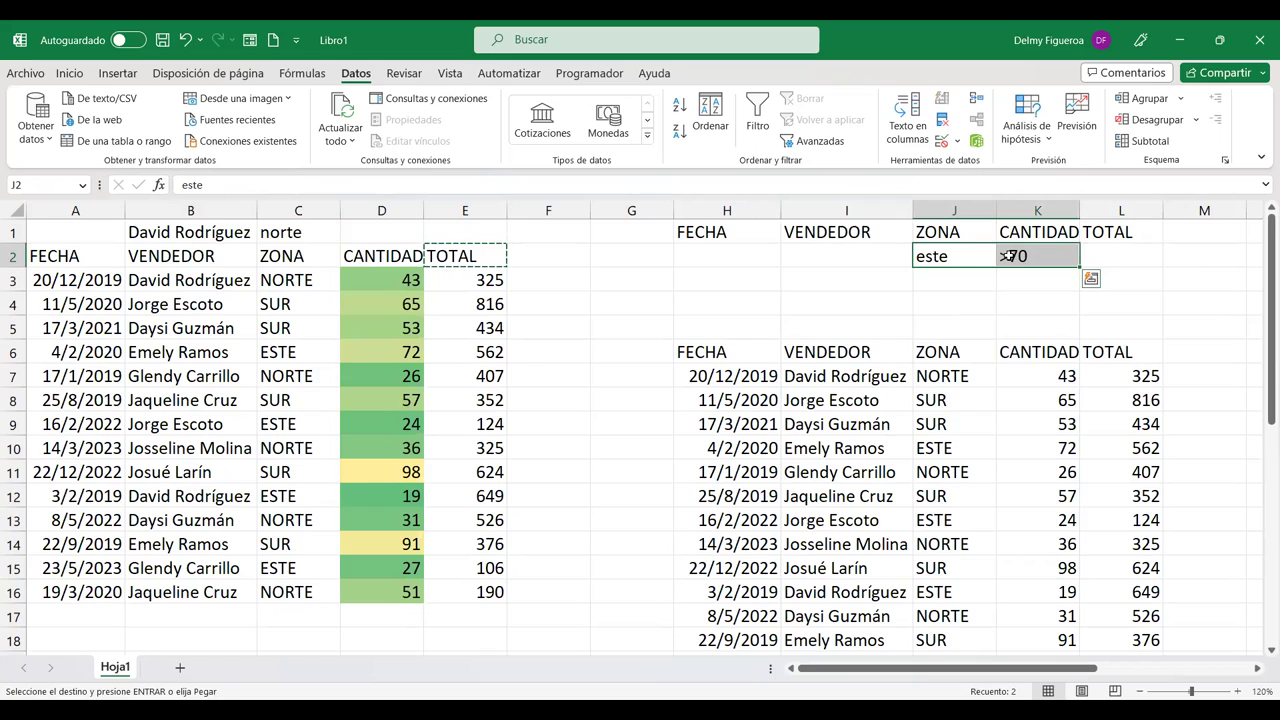
key("Delete")
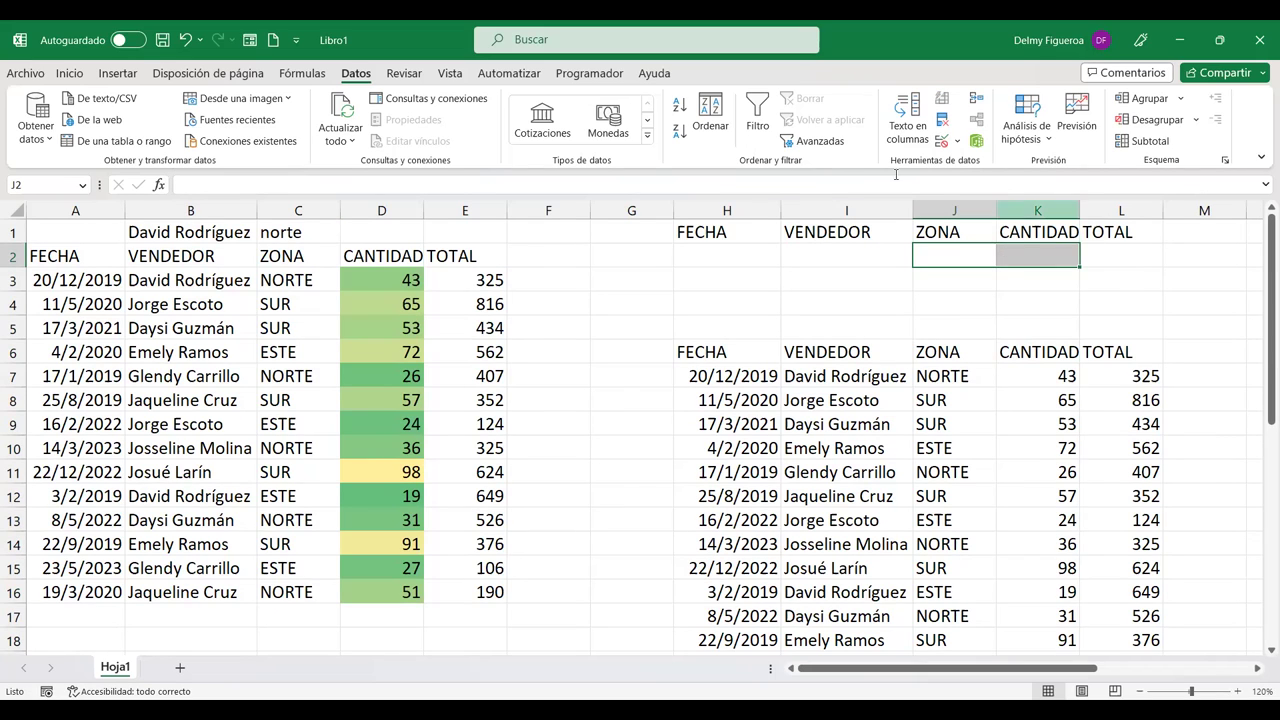
left_click(820, 141)
left_click(962, 398)
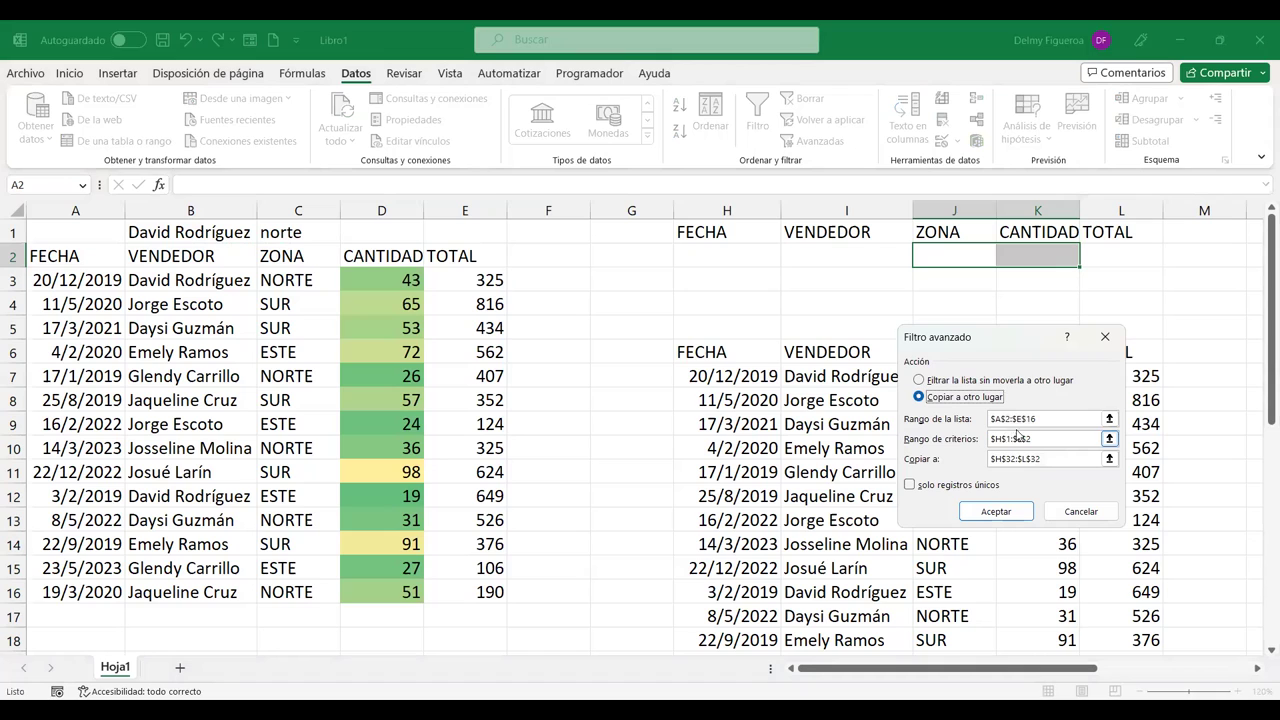
left_click(1049, 420)
left_click(1054, 437)
left_click_drag(1047, 436, 930, 436)
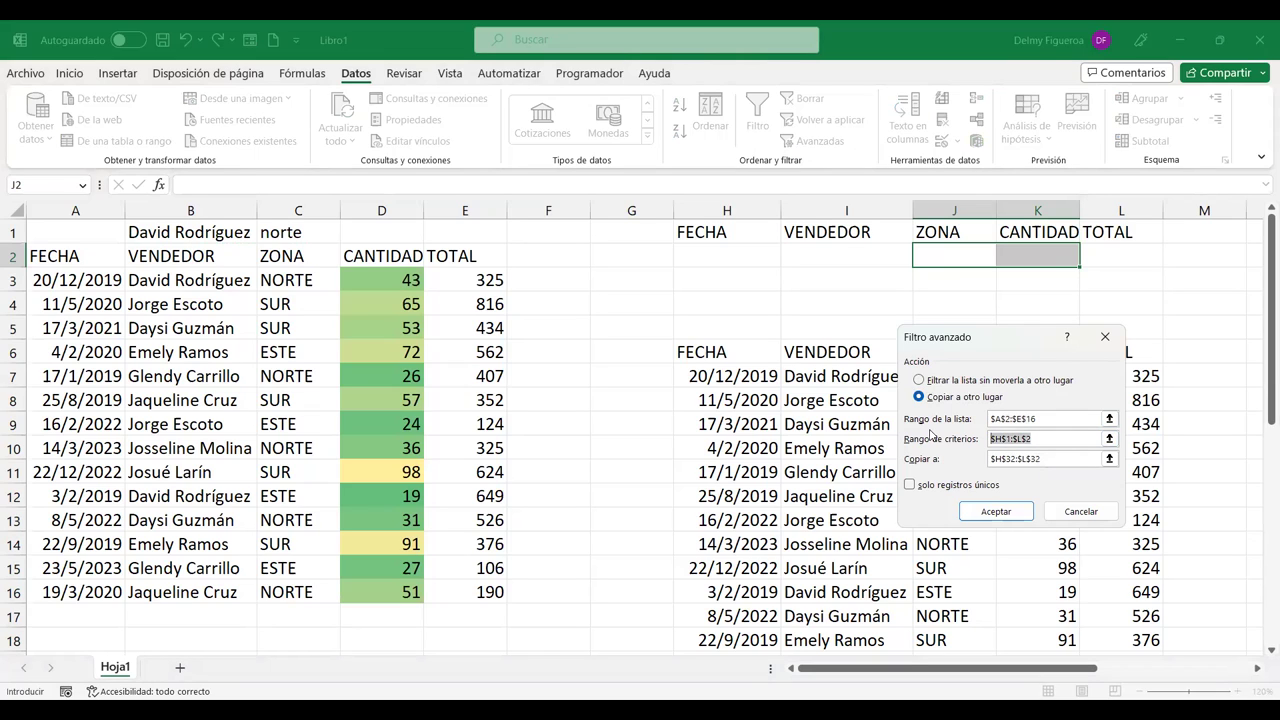
key("BackSpace")
left_click(752, 232)
left_click_drag(879, 232, 1092, 258)
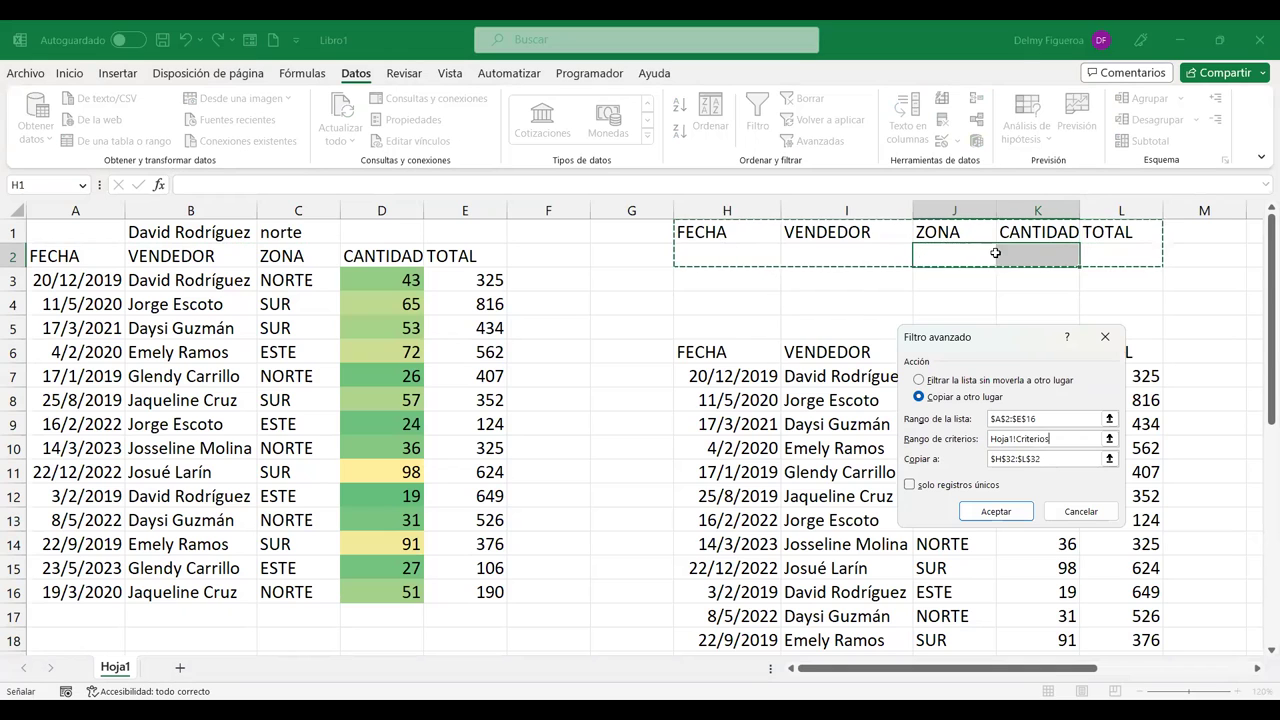
Step: Extract every sale's VENDEDOR and TOTAL under the H37:I37 headings
left_click(1070, 458)
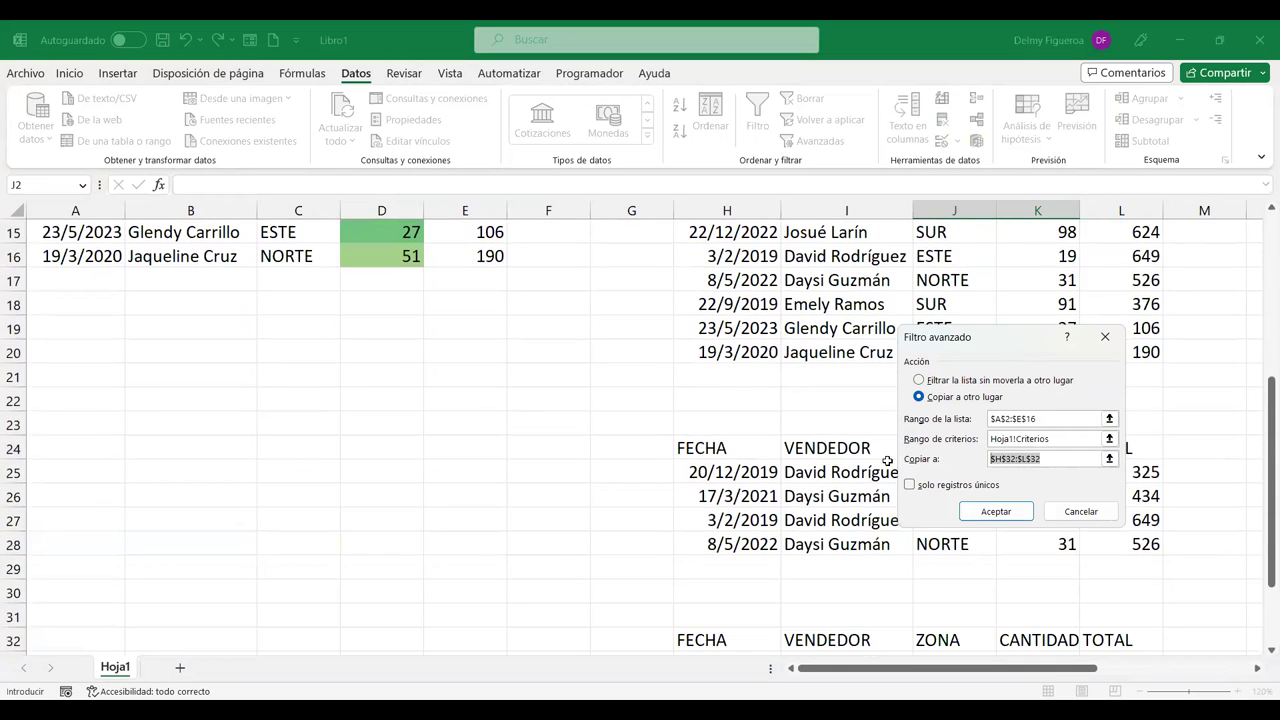
key("BackSpace")
scroll(920, 577, "down", 4)
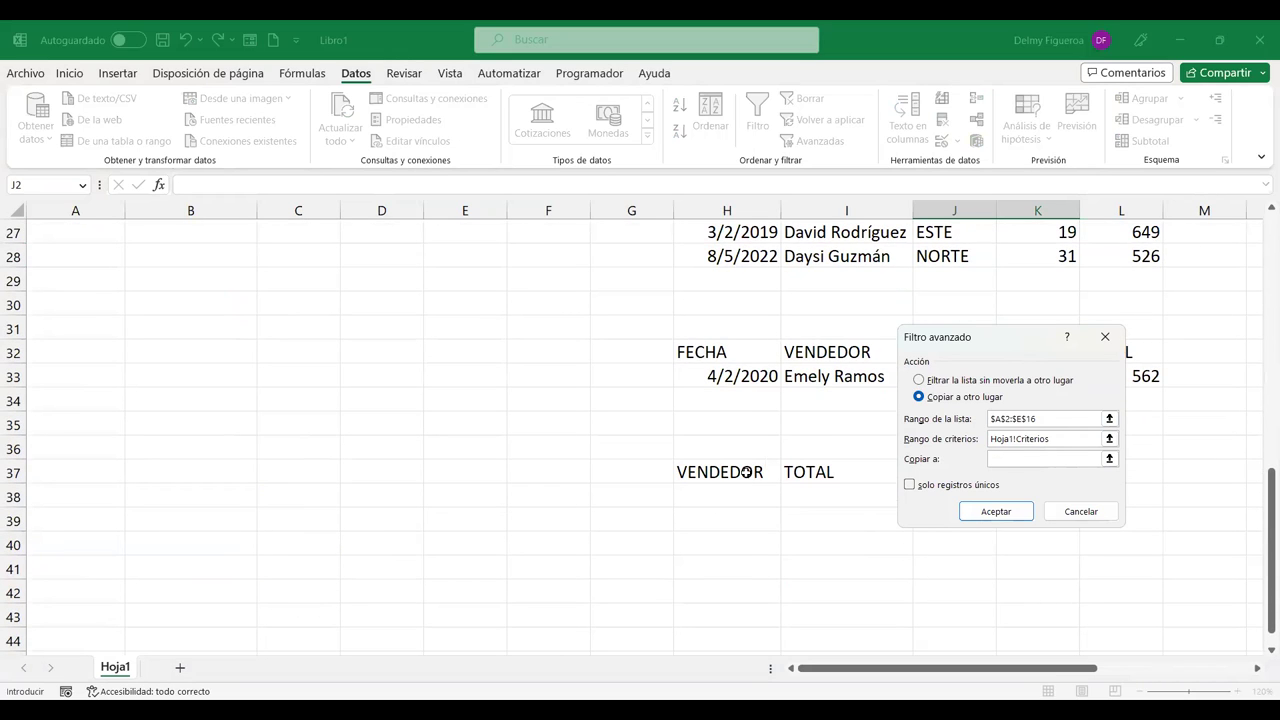
left_click_drag(747, 471, 818, 472)
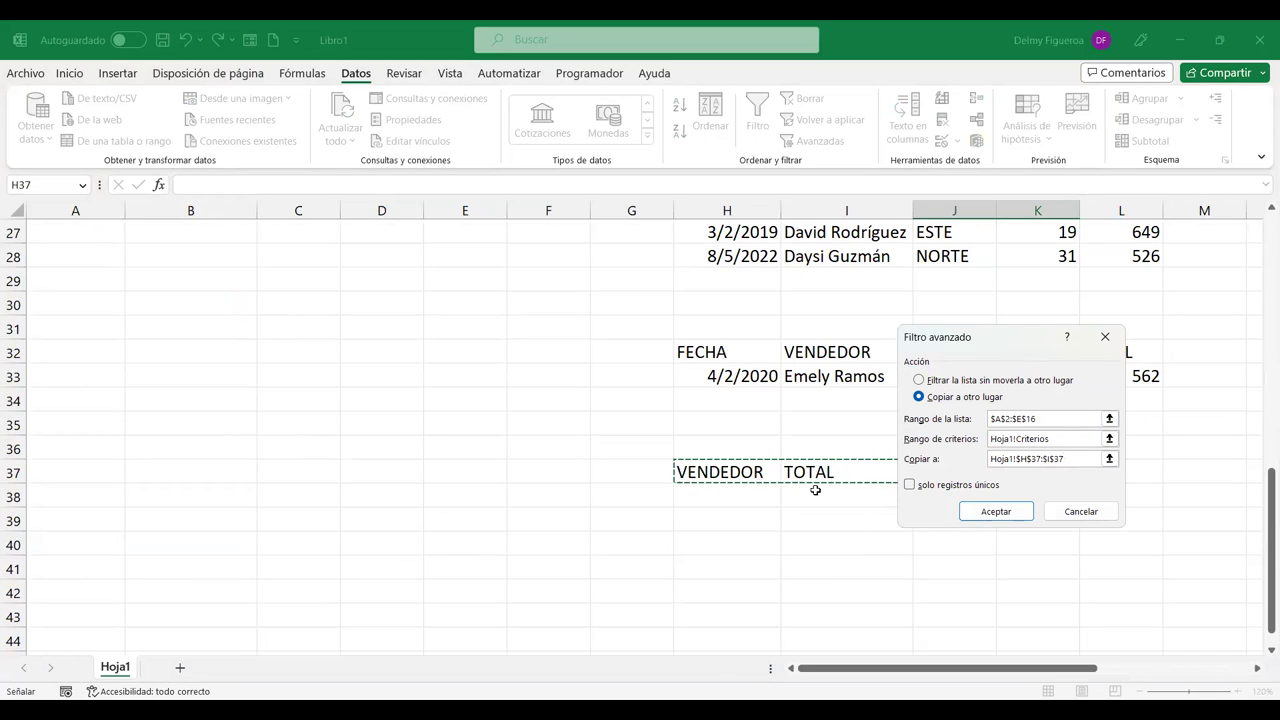
left_click(1013, 512)
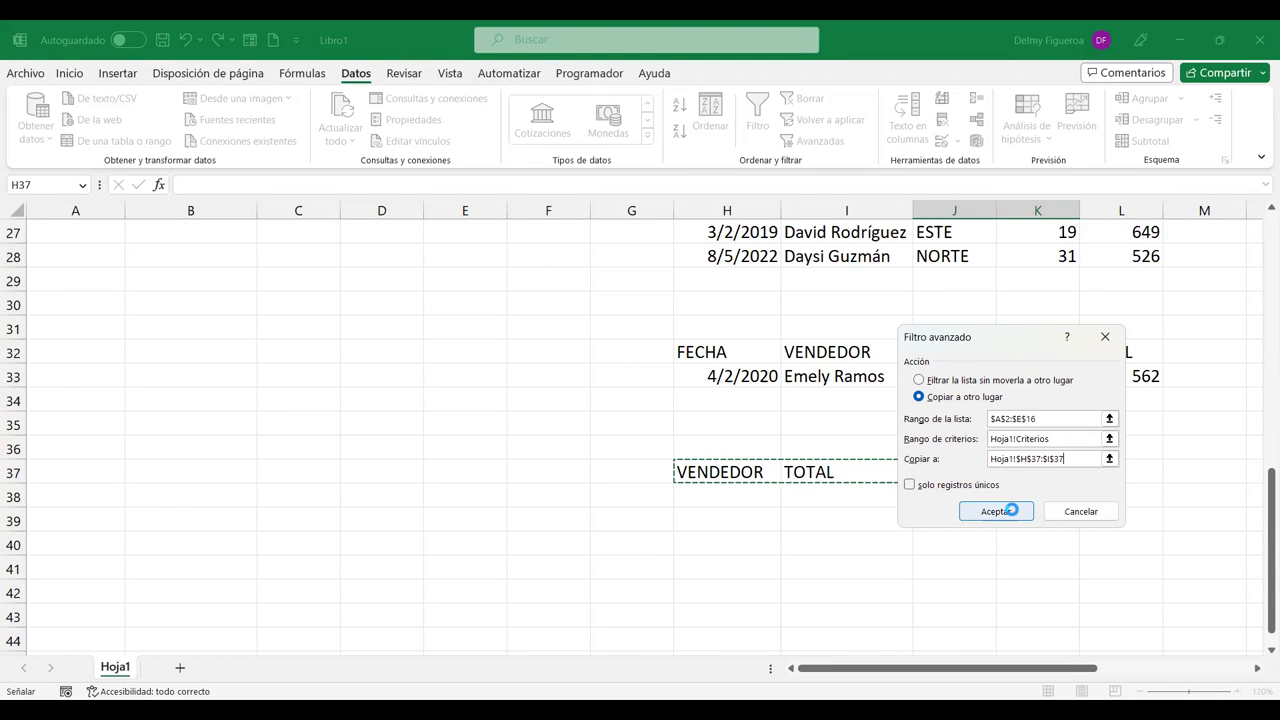
scroll(1007, 497, "up", 2)
left_click(760, 380)
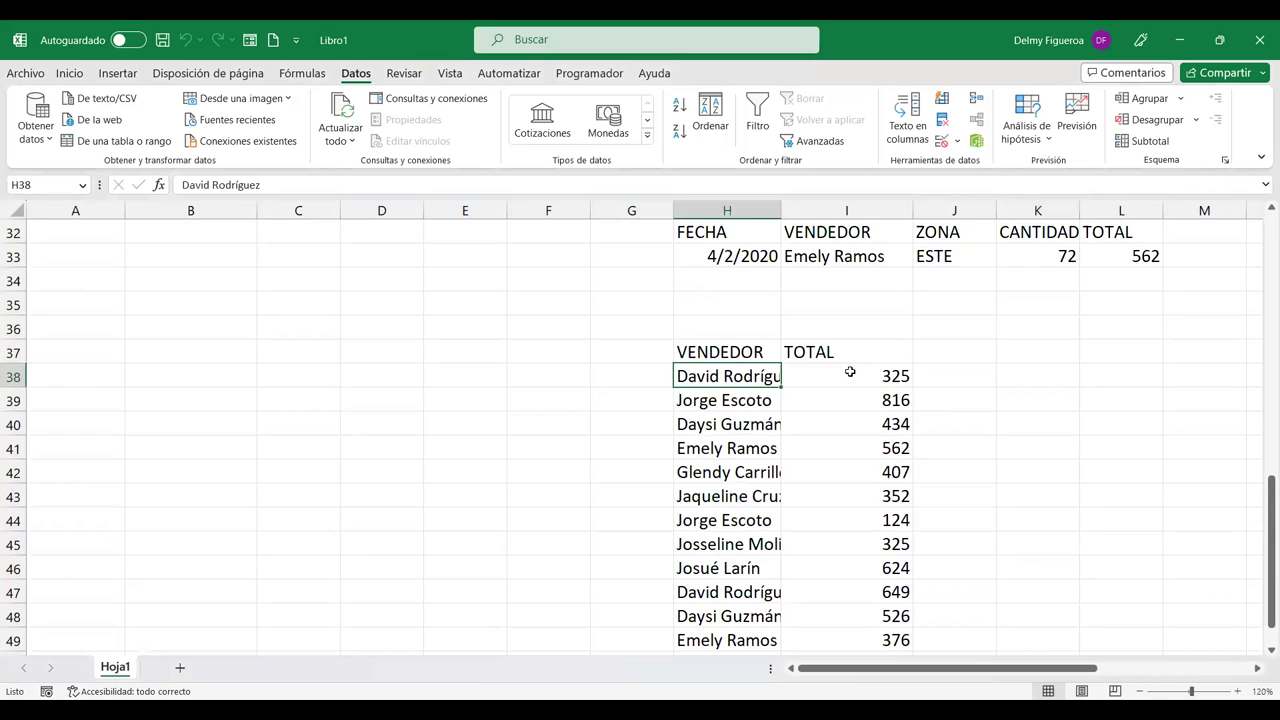
left_click(853, 375)
scroll(857, 379, "down", 3)
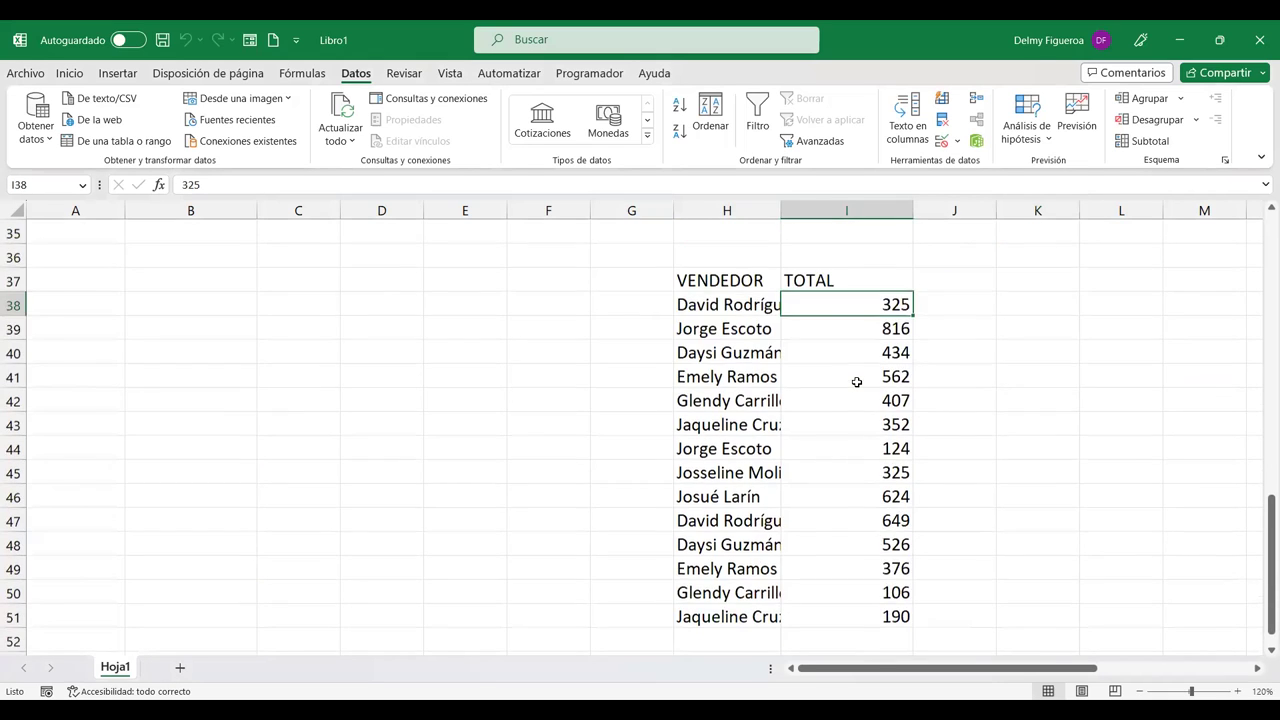
scroll(857, 380, "up", 3)
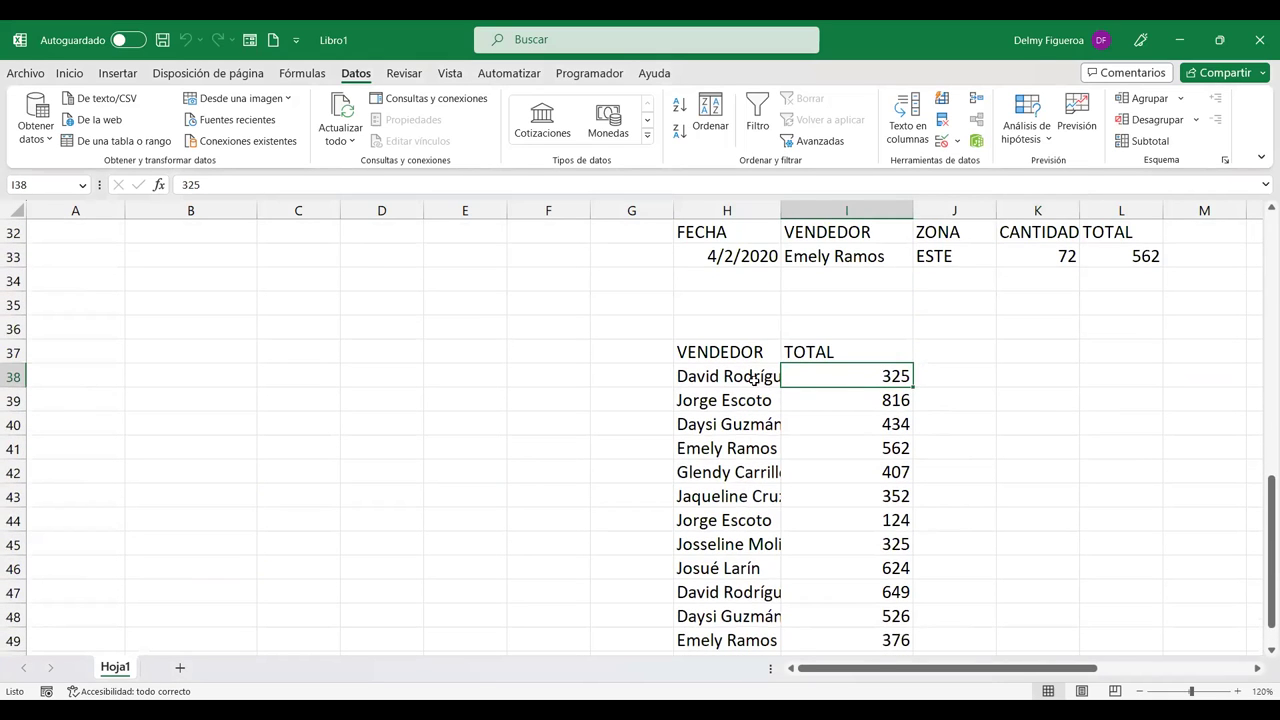
left_click(752, 376)
scroll(765, 400, "up", 10)
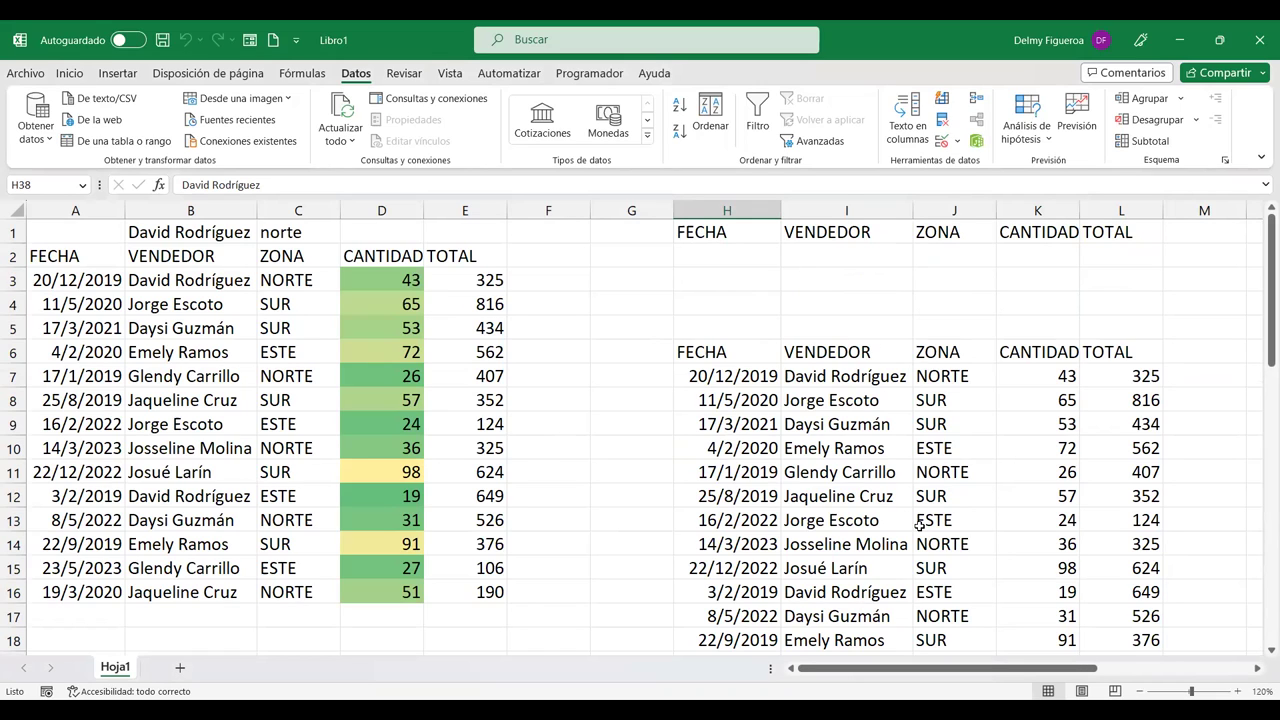
left_click(296, 280)
left_click_drag(757, 231, 1108, 257)
scroll(1106, 267, "down", 11)
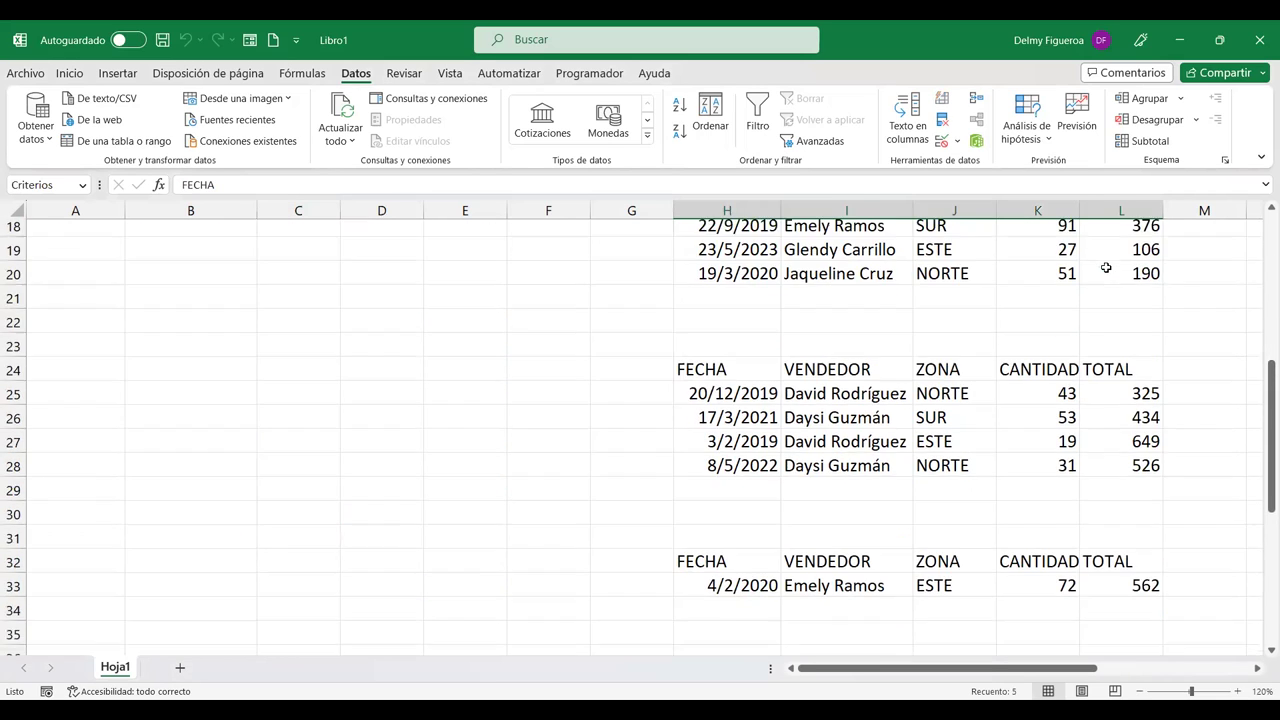
left_click_drag(730, 302, 804, 300)
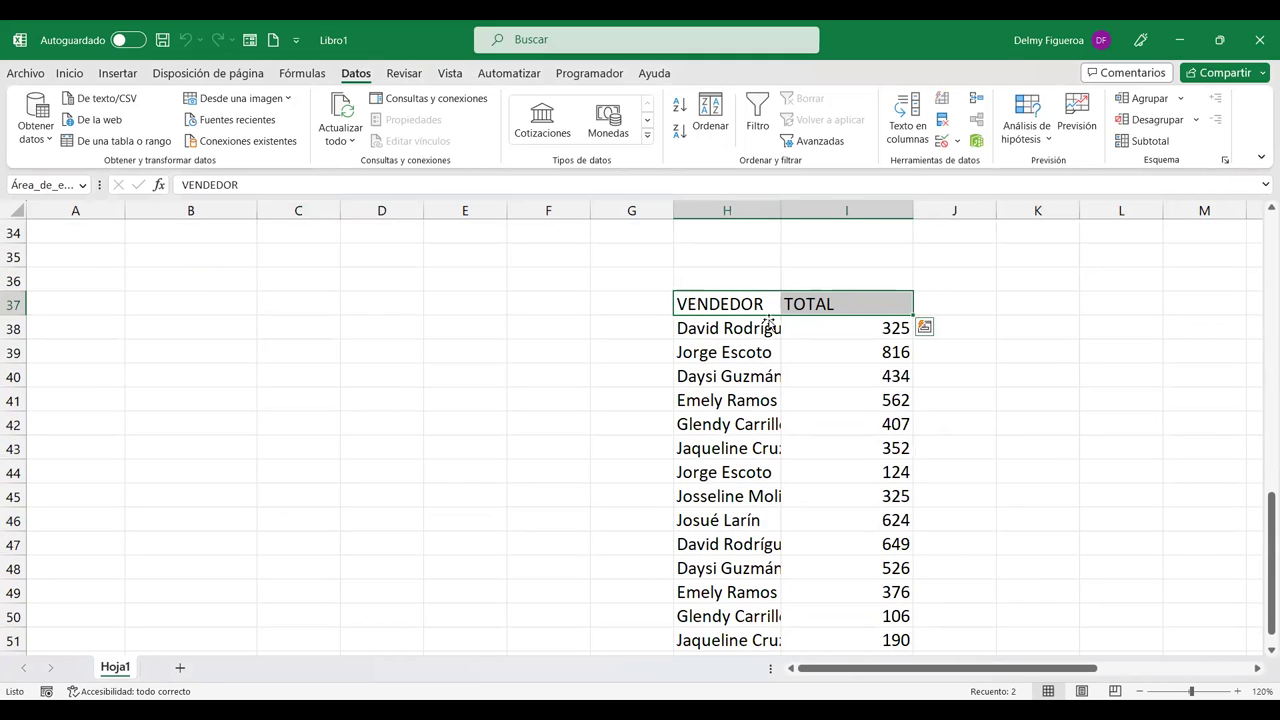
scroll(805, 318, "down", 1)
scroll(805, 318, "down", 2)
scroll(849, 403, "up", 1)
scroll(847, 404, "up", 3)
scroll(865, 400, "up", 1)
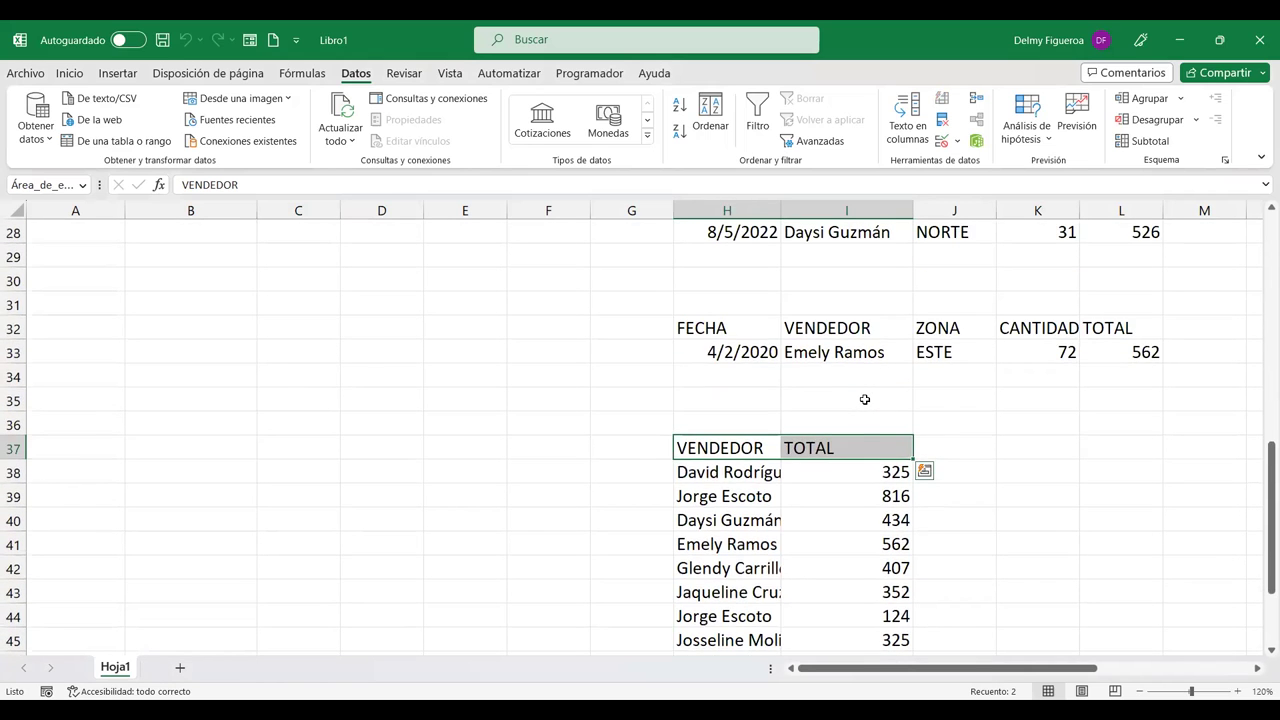
scroll(865, 400, "up", 9)
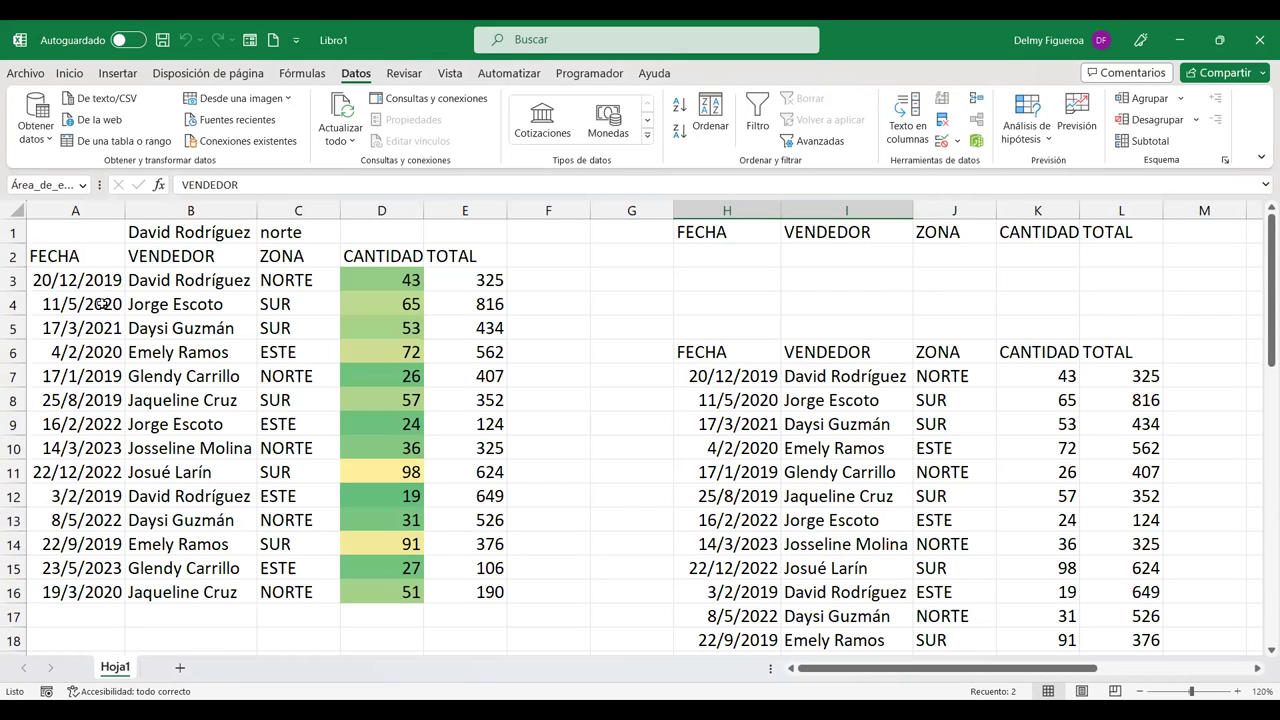
Step: Duplicate the first three sales rows (A3:E5) into rows 17–19 below the table
left_click_drag(96, 278, 464, 330)
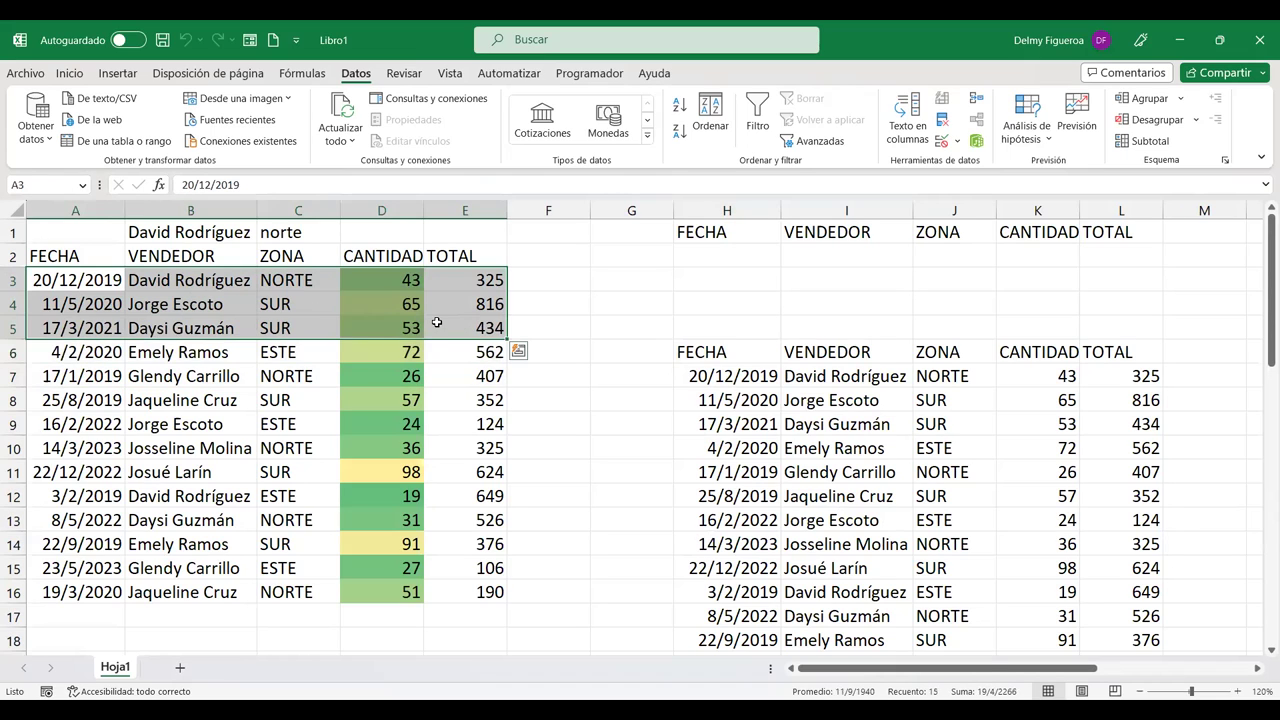
key("ctrl+c")
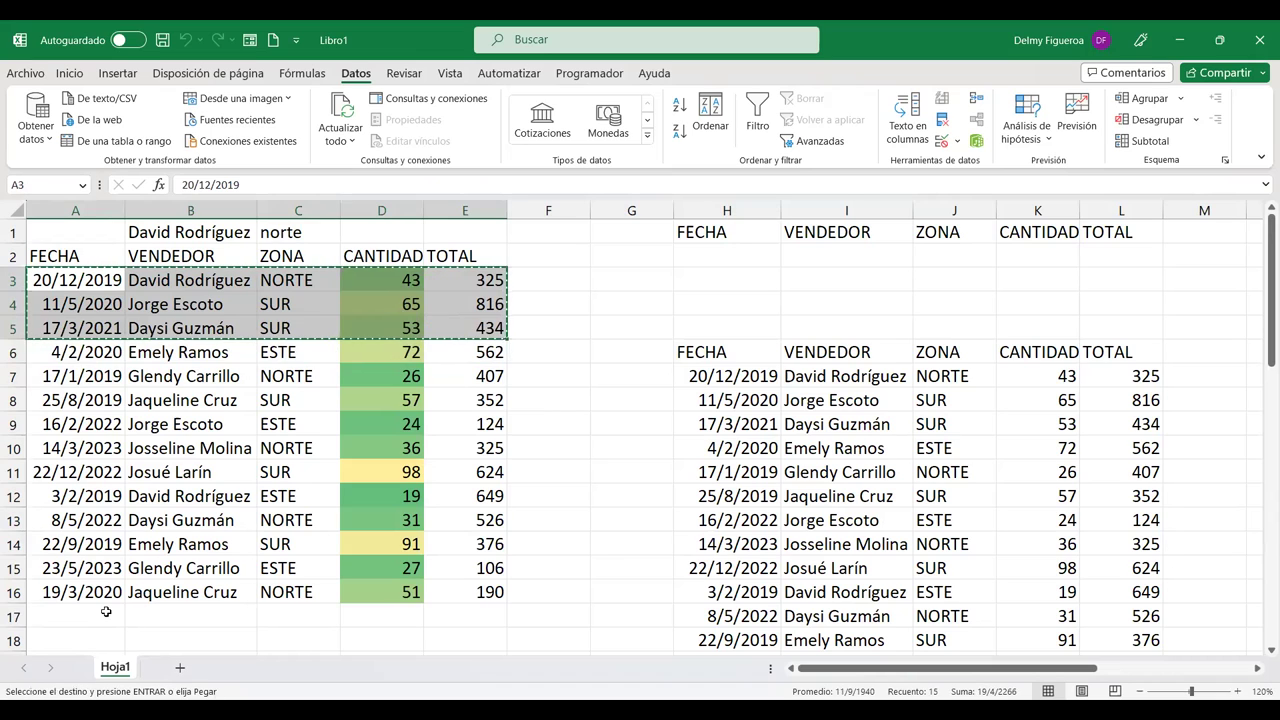
left_click(103, 612)
key("ctrl+v")
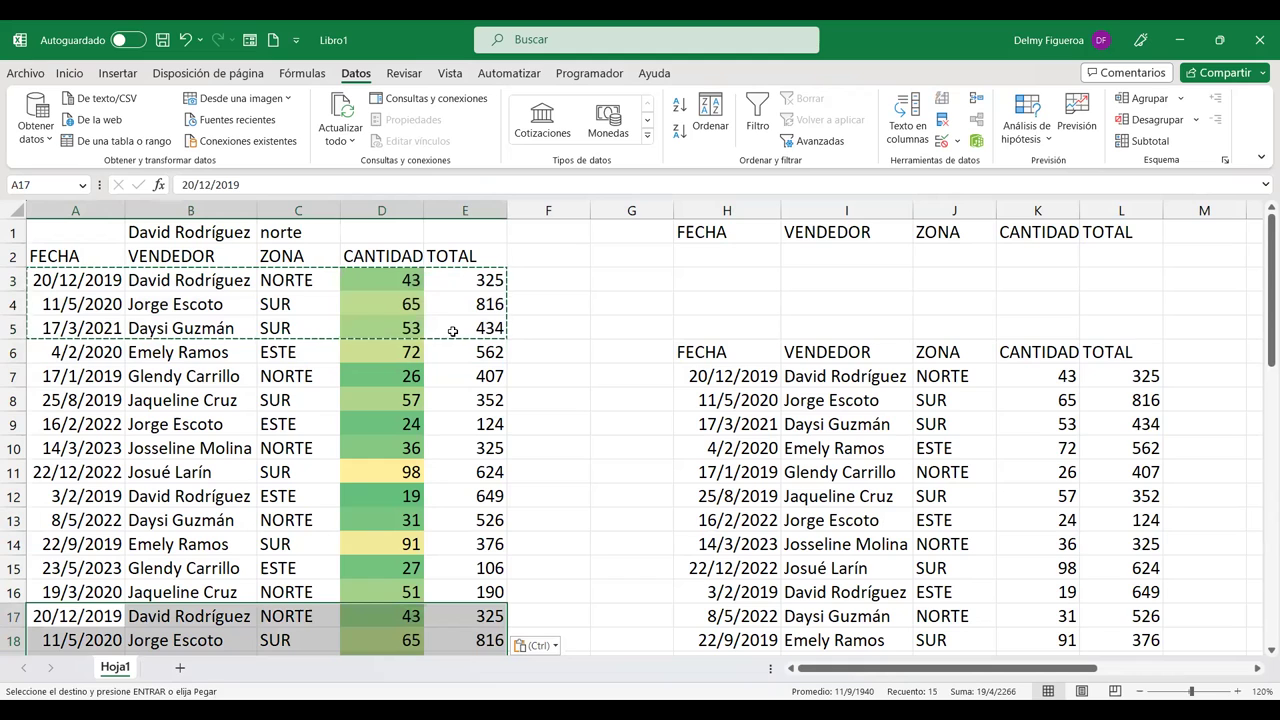
key("Escape")
scroll(445, 430, "down", 2)
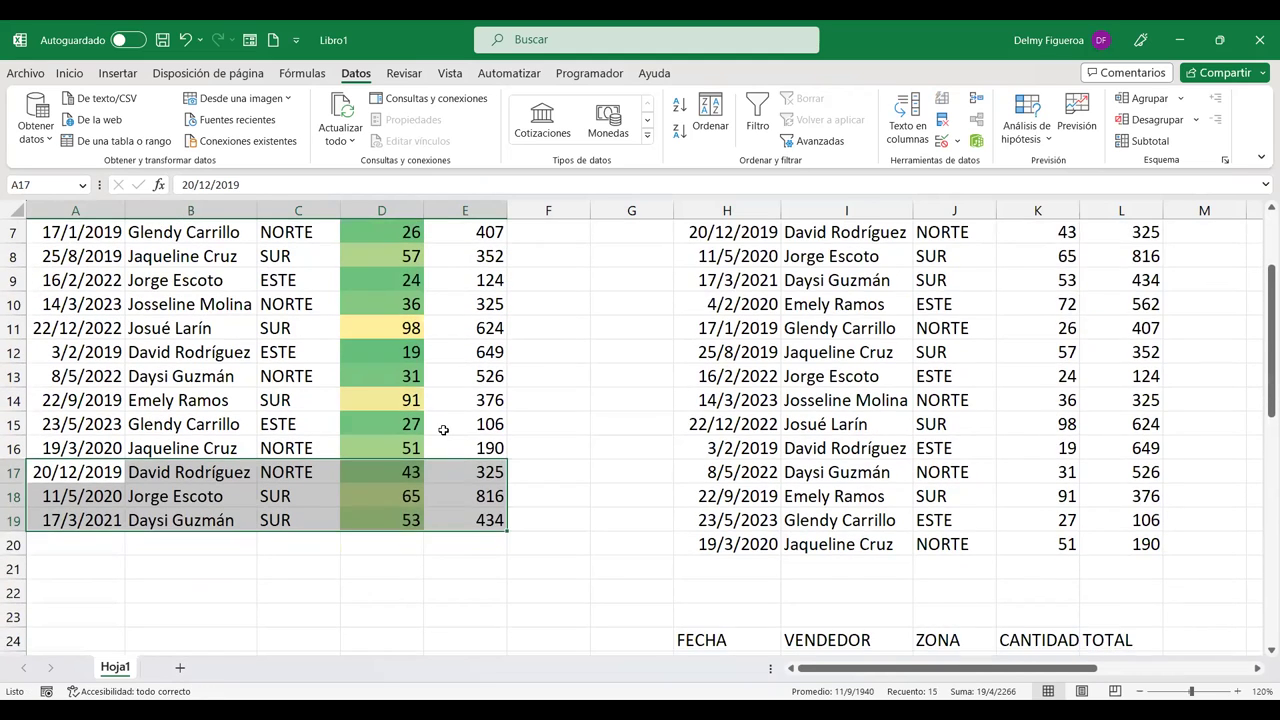
scroll(443, 430, "up", 2)
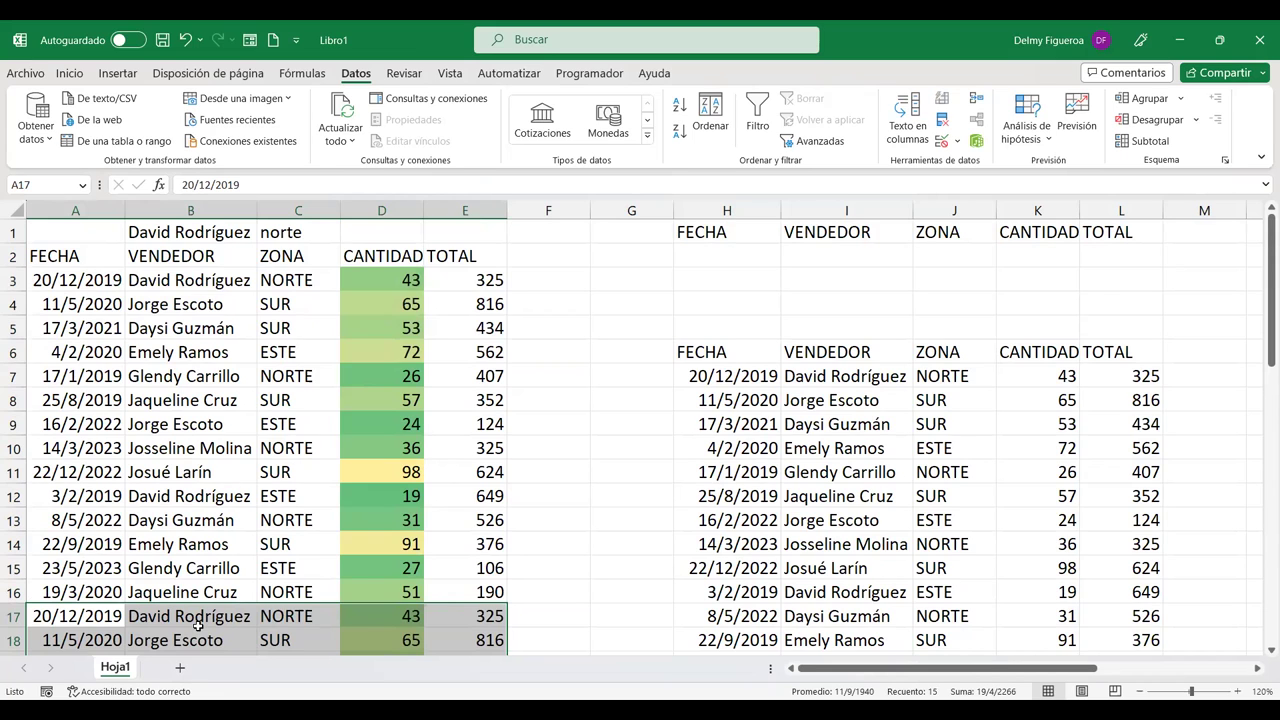
scroll(198, 622, "down", 2)
left_click(203, 512)
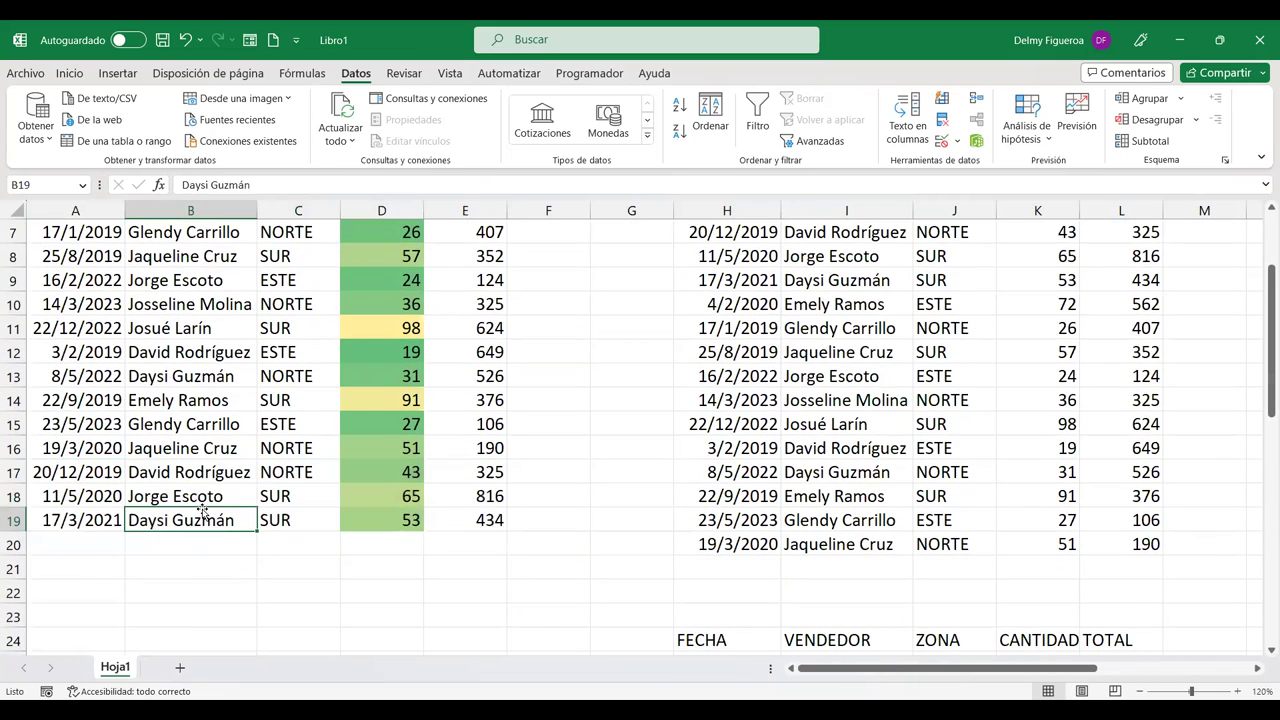
scroll(203, 512, "up", 2)
left_click_drag(96, 284, 103, 612)
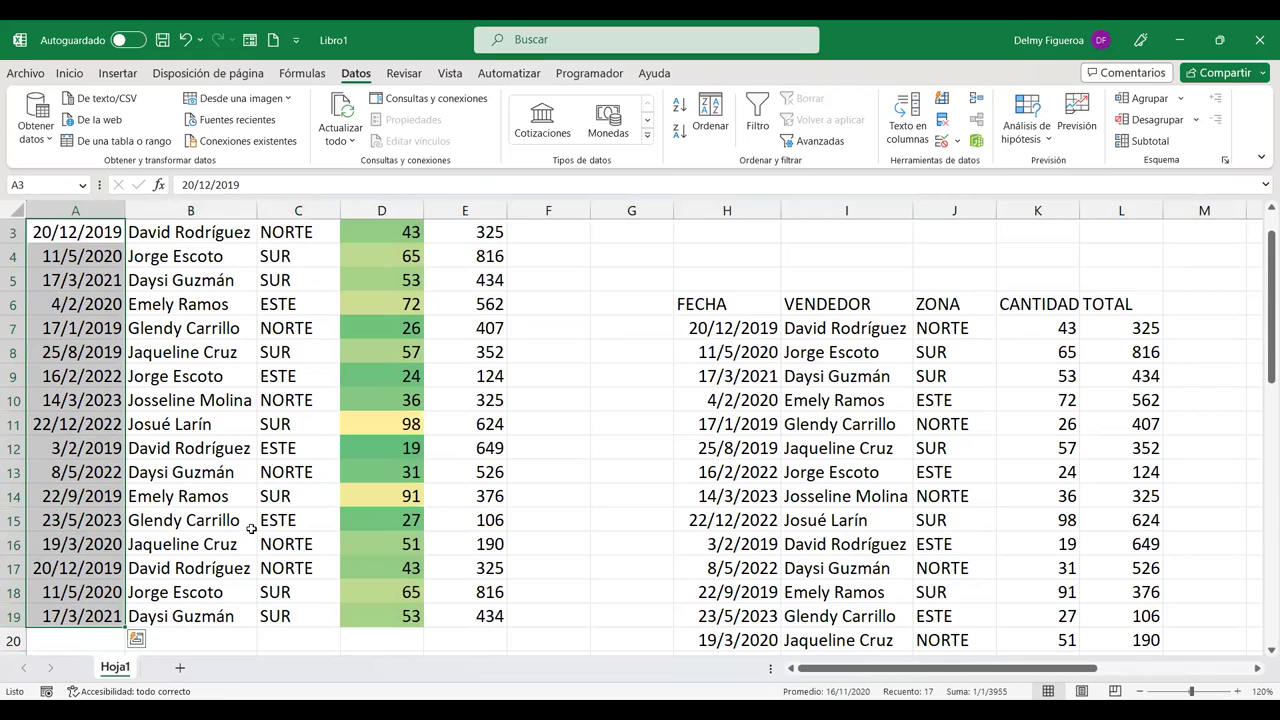
scroll(134, 310, "up", 1)
scroll(134, 310, "down", 3)
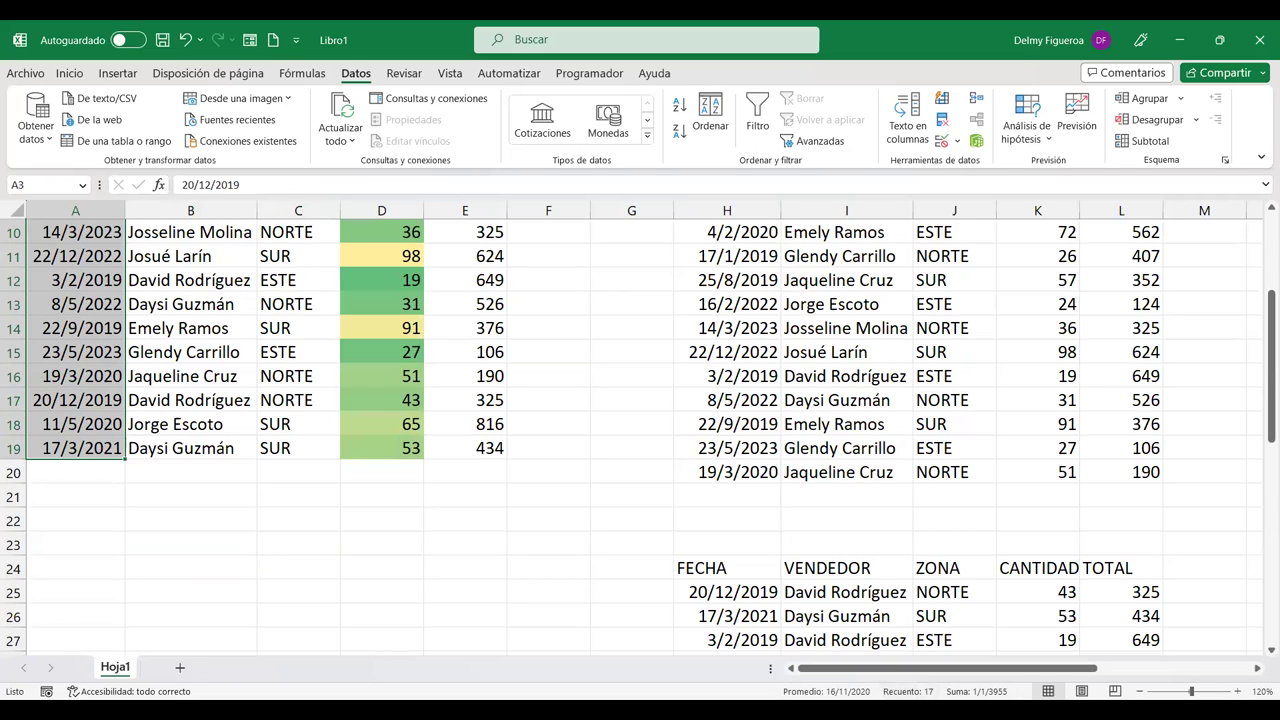
scroll(322, 498, "up", 3)
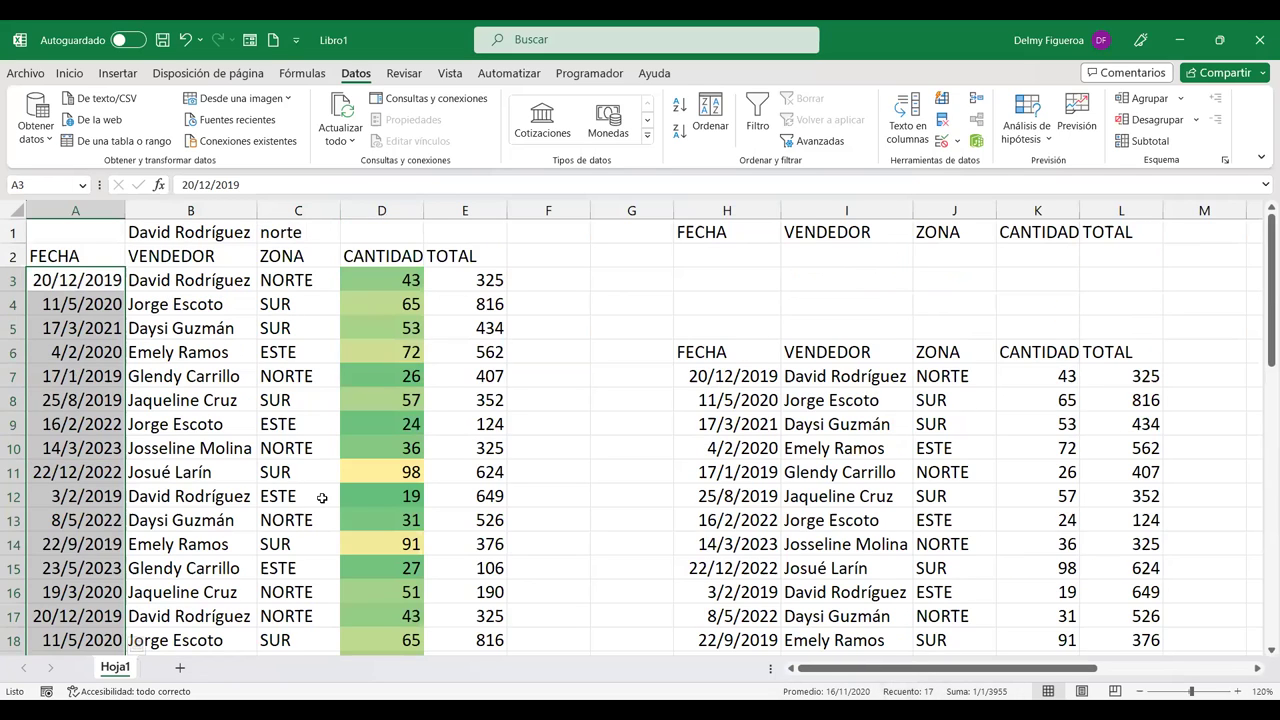
Step: Open Advanced Filter in copy-to-another-location mode and start editing the list range
left_click(221, 281)
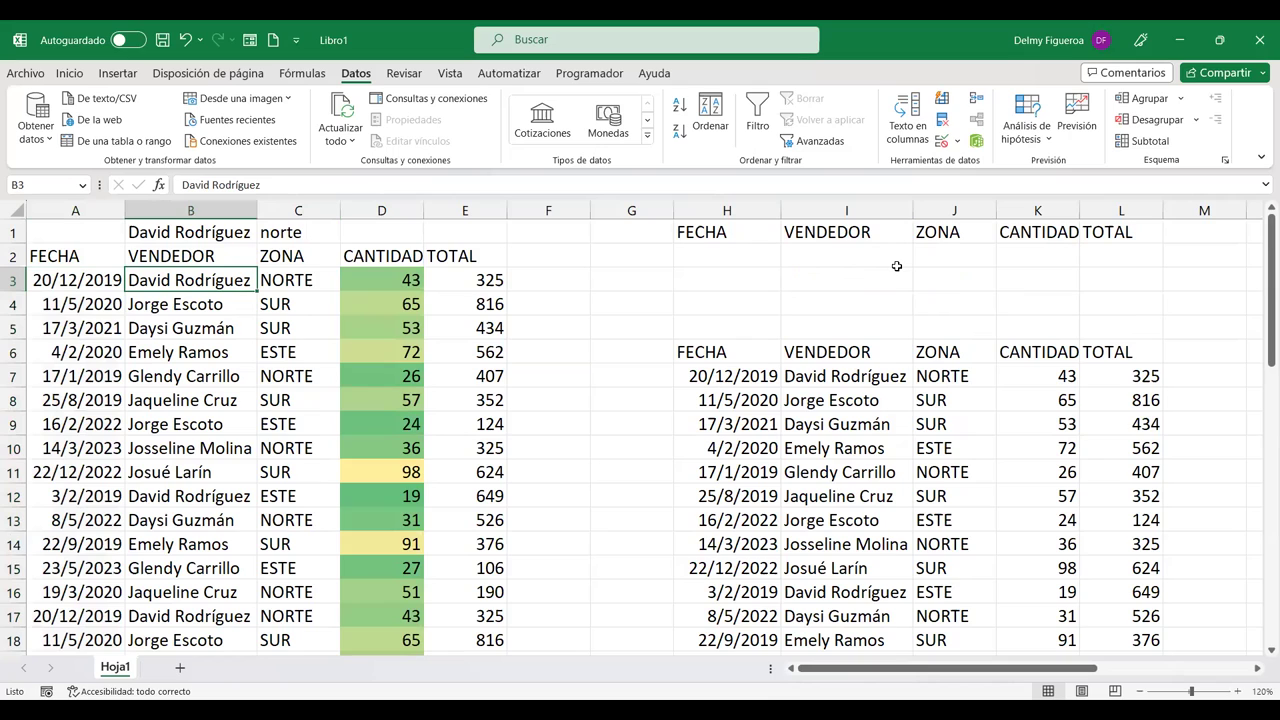
left_click(831, 147)
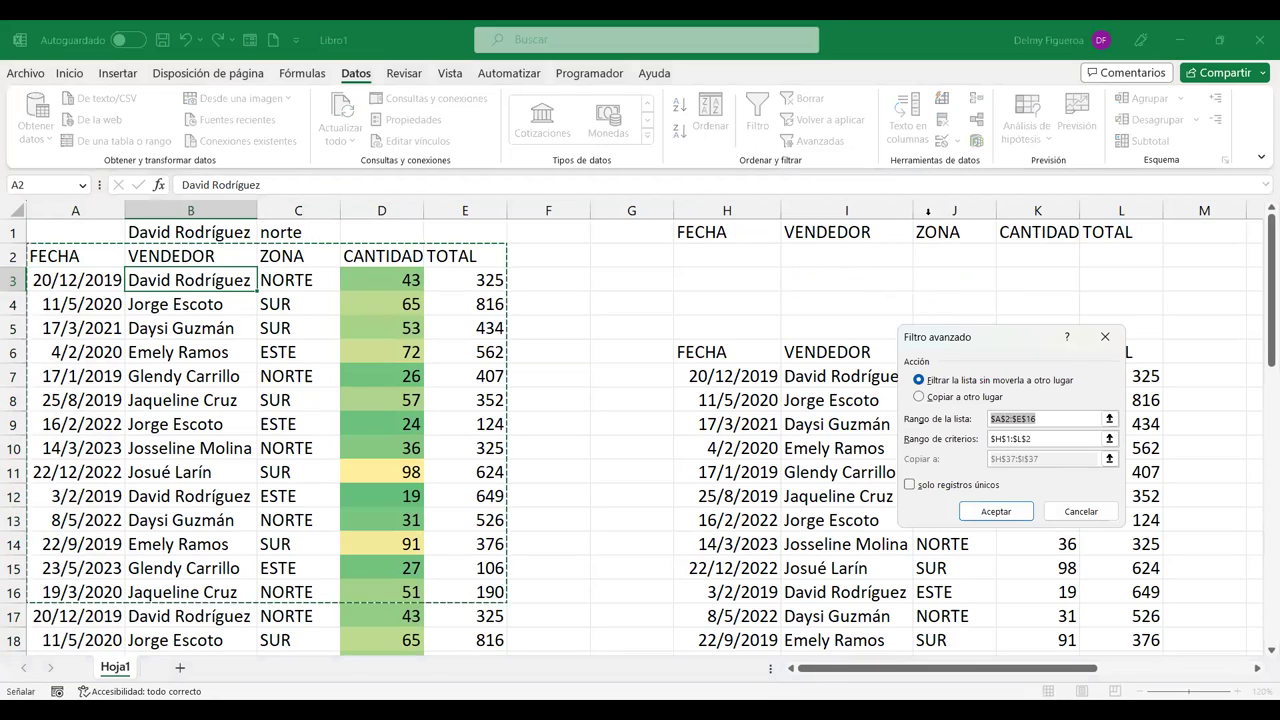
left_click(956, 398)
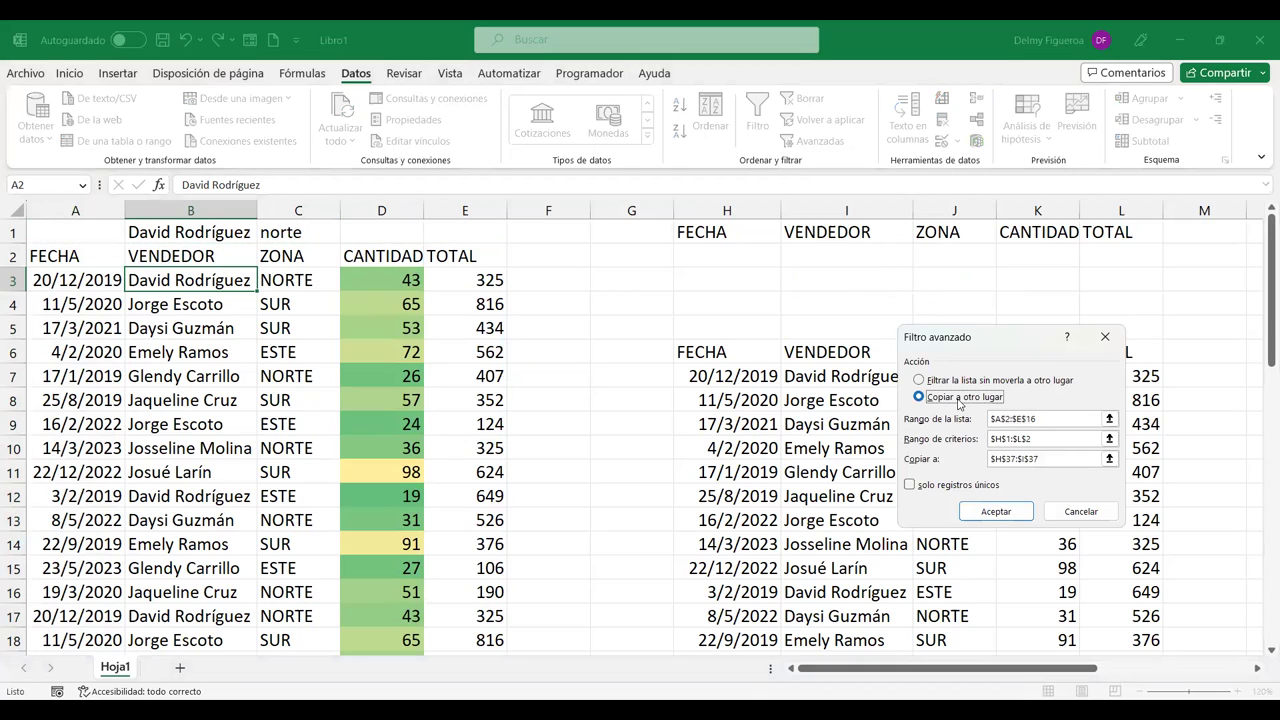
left_click(1062, 418)
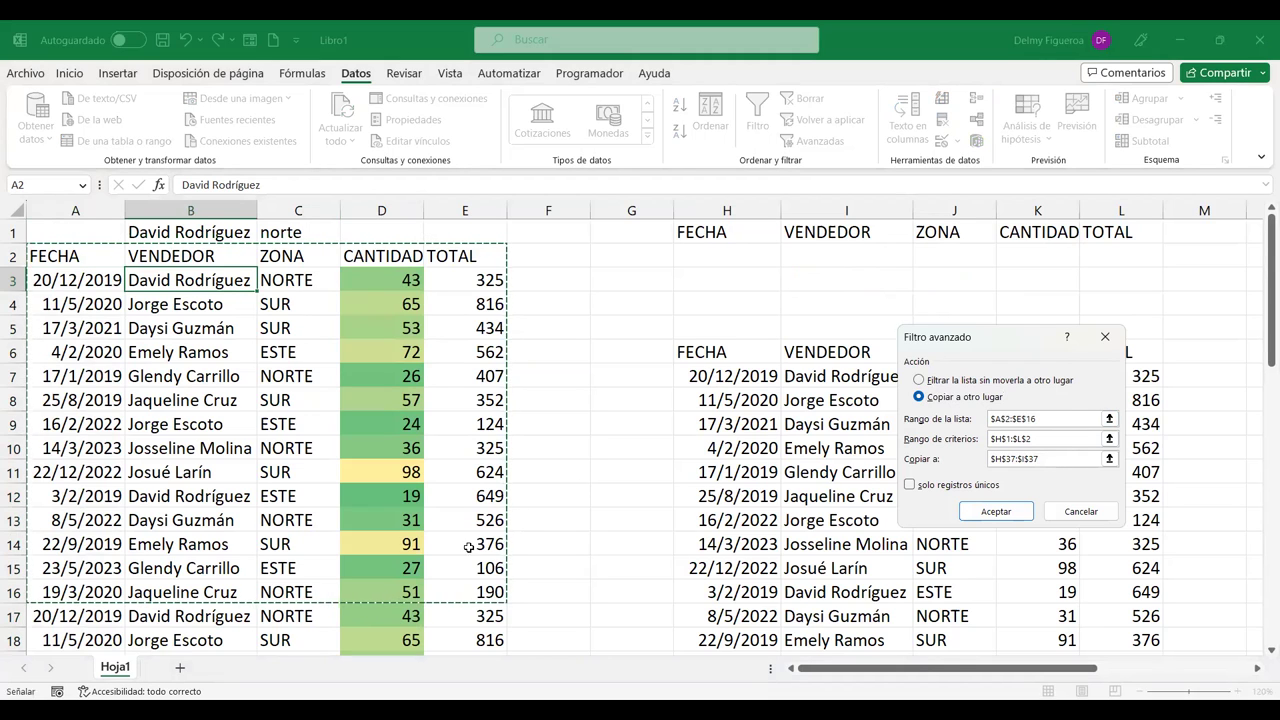
scroll(460, 600, "down", 1)
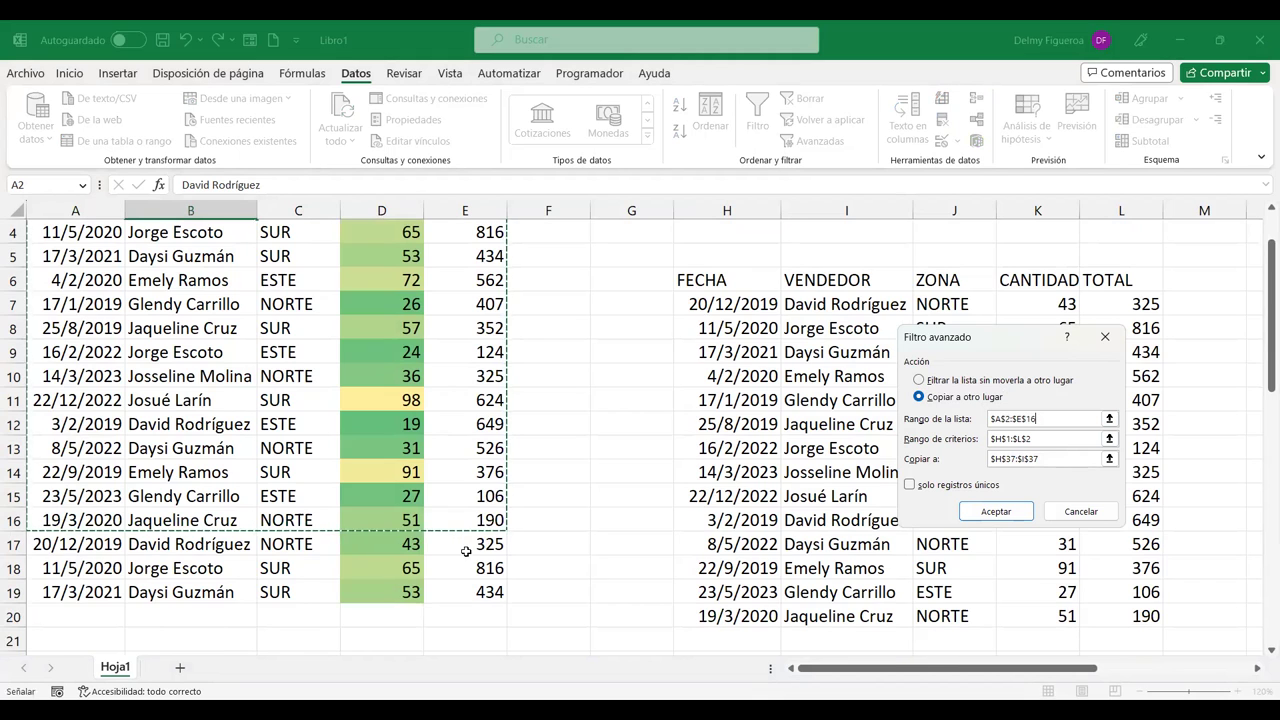
scroll(466, 551, "up", 1)
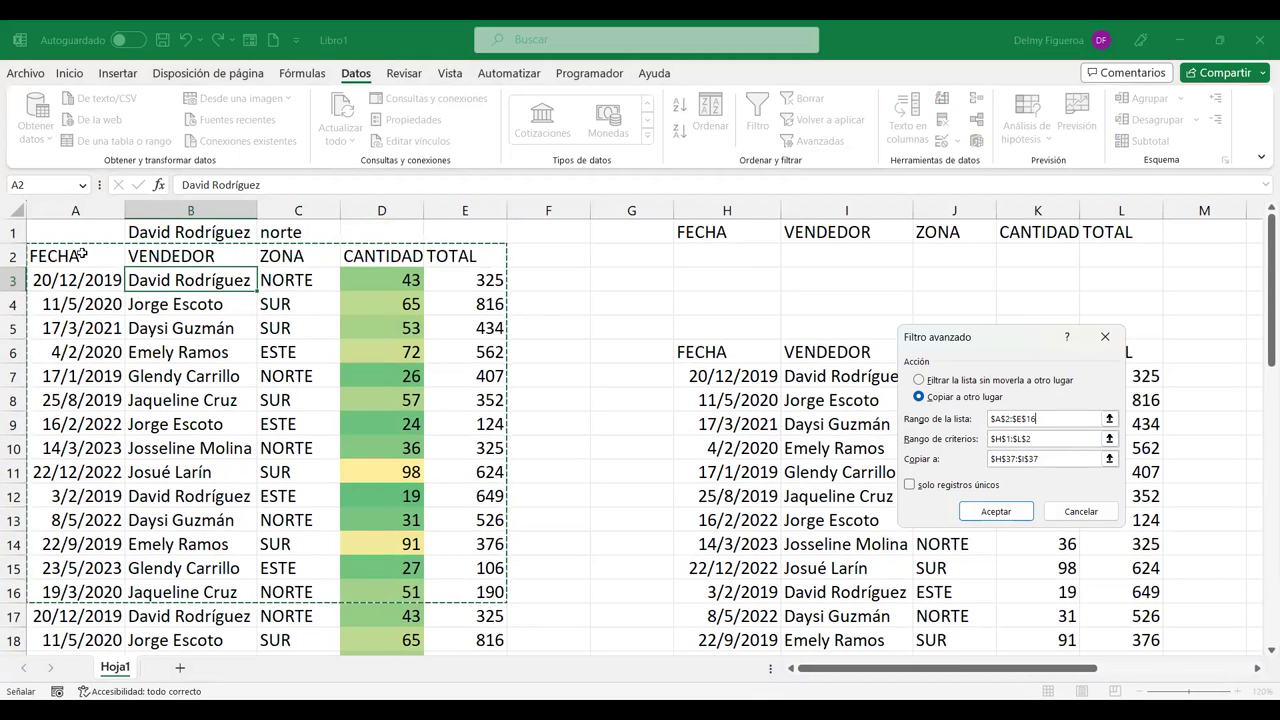
scroll(415, 455, "down", 3)
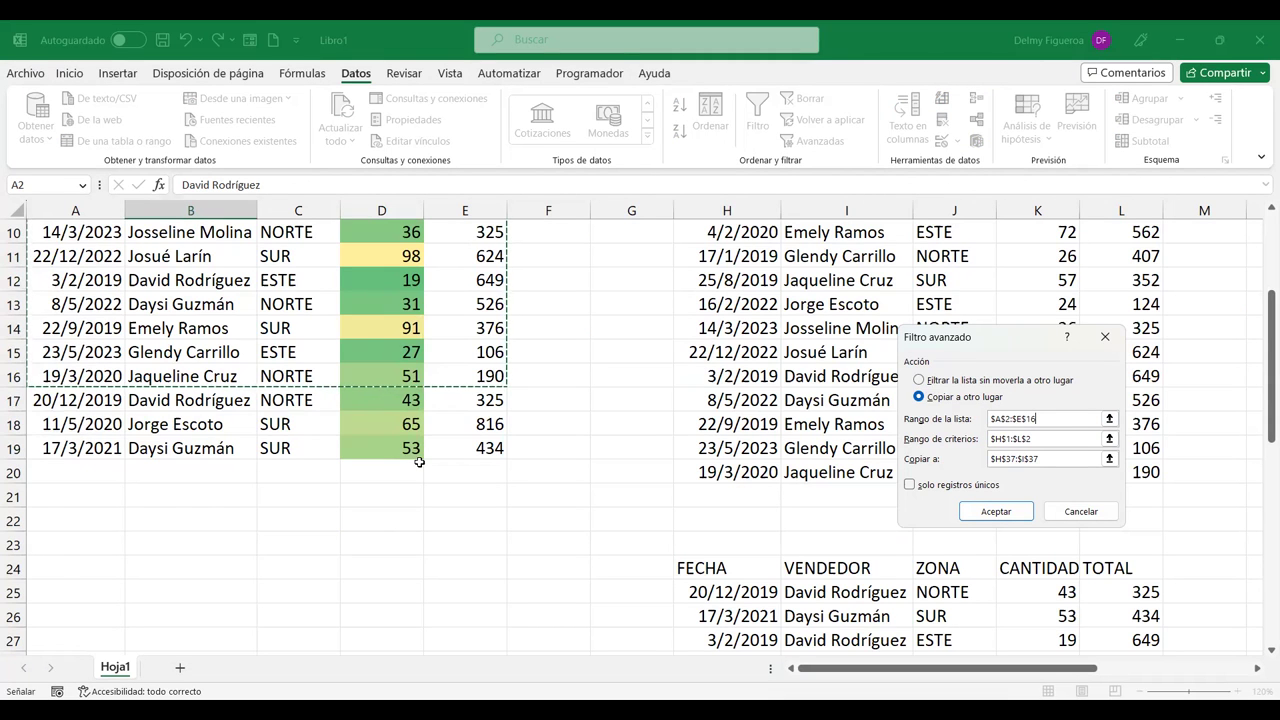
scroll(419, 461, "up", 3)
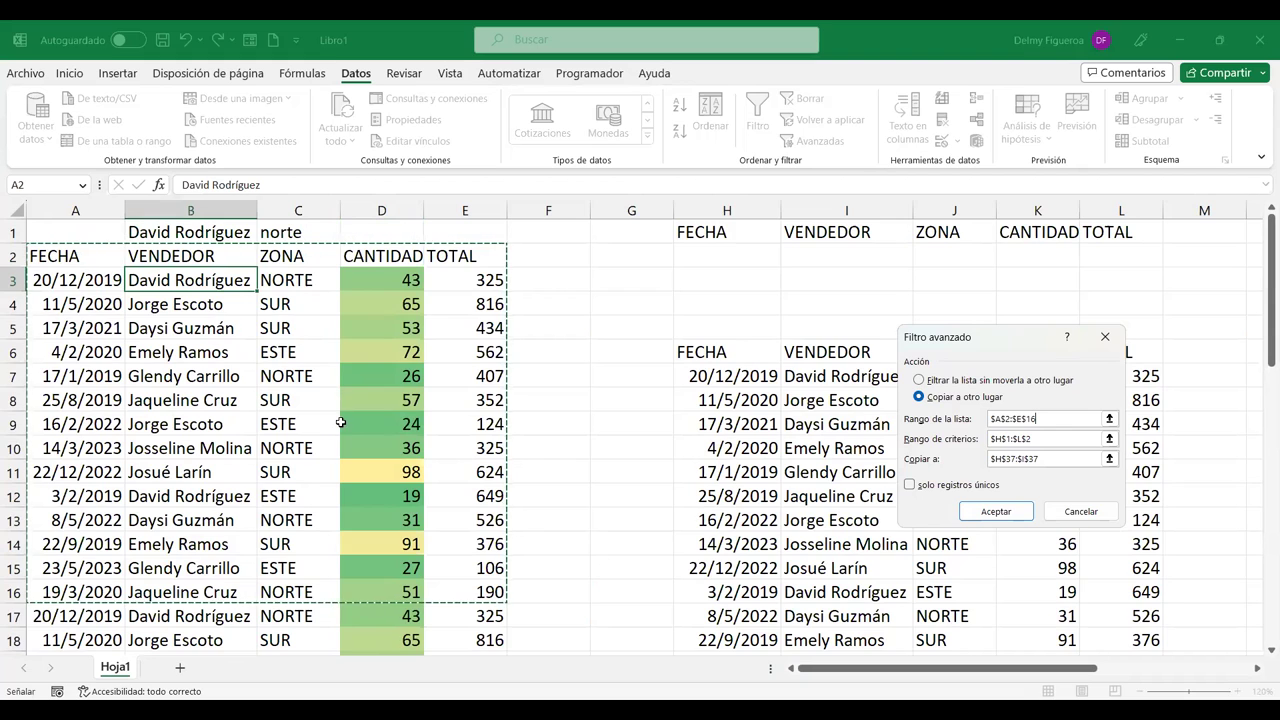
scroll(341, 423, "down", 19)
scroll(343, 426, "up", 13)
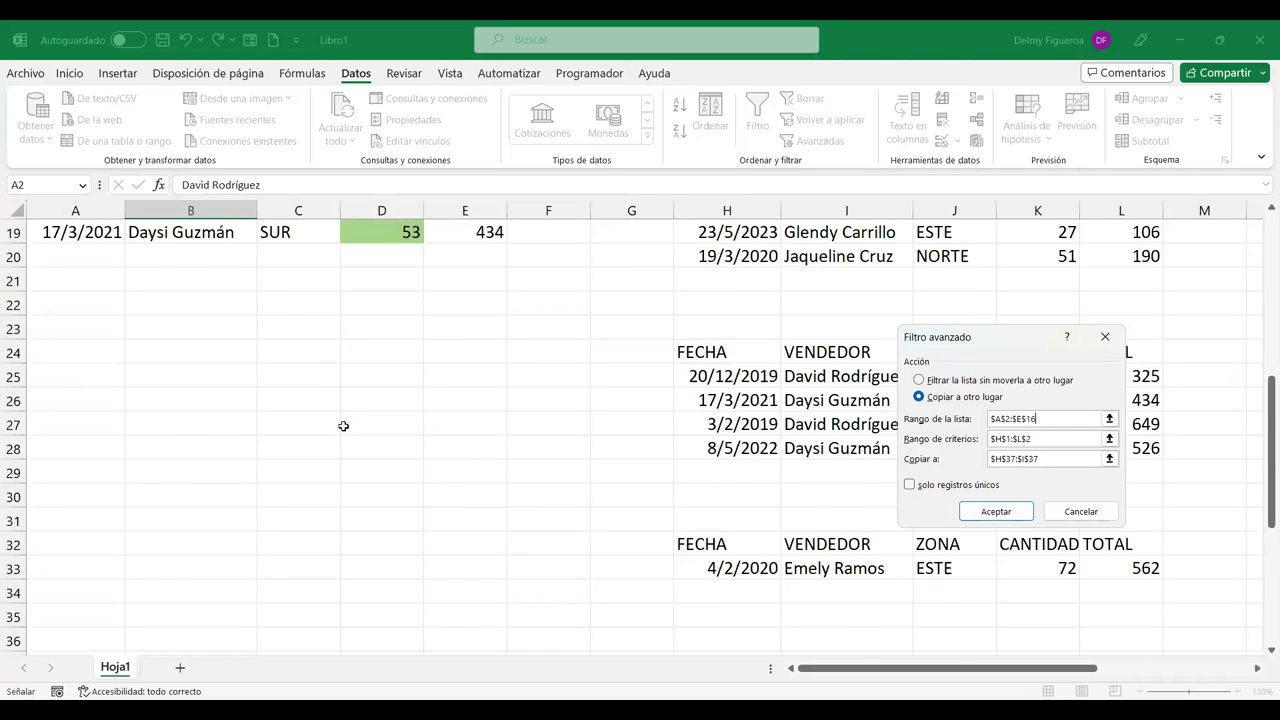
scroll(343, 426, "up", 6)
Step: Extend the list range to A2:E19, keeping the criteria range H1:L2
left_click(100, 254)
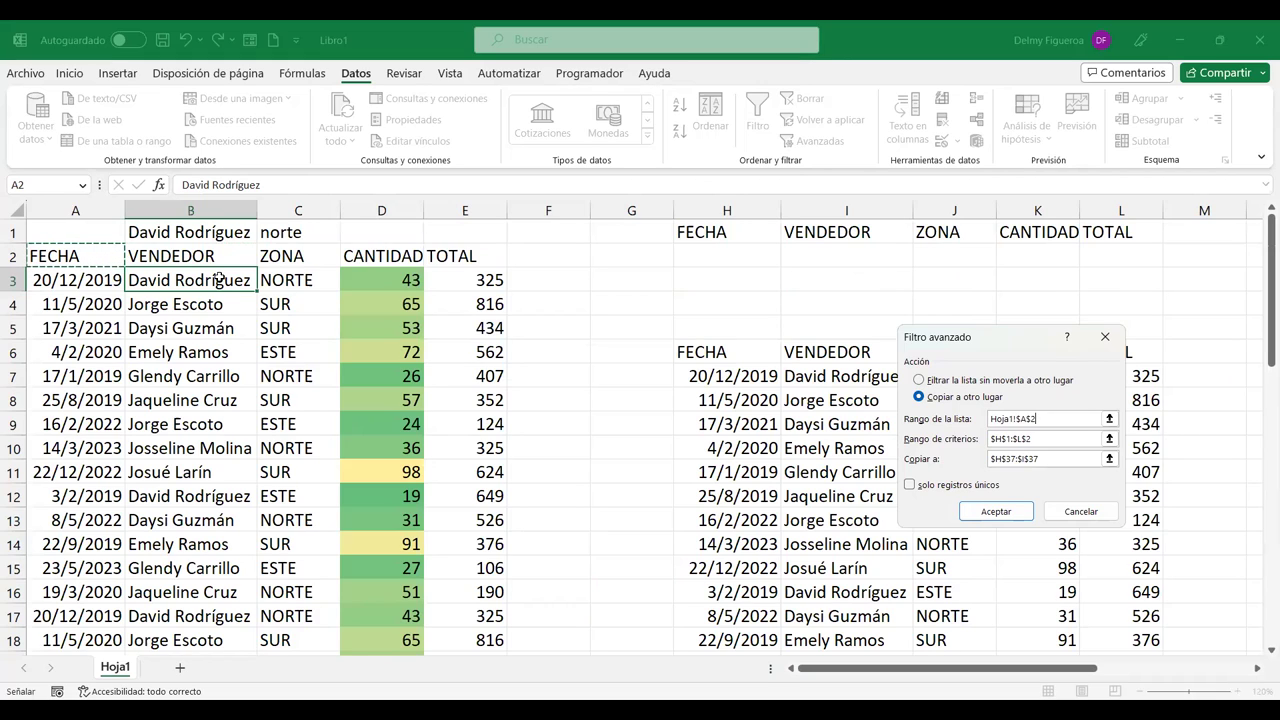
key("ctrl+shift+Right")
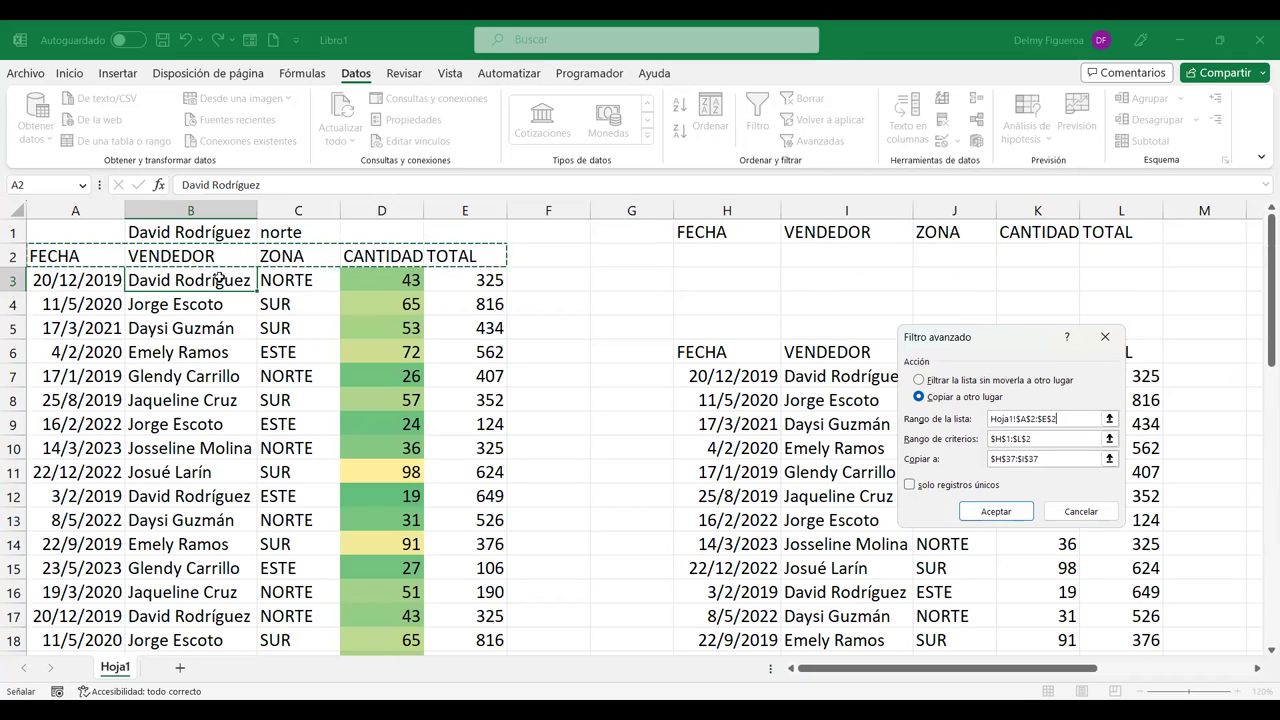
key("ctrl+shift+Down")
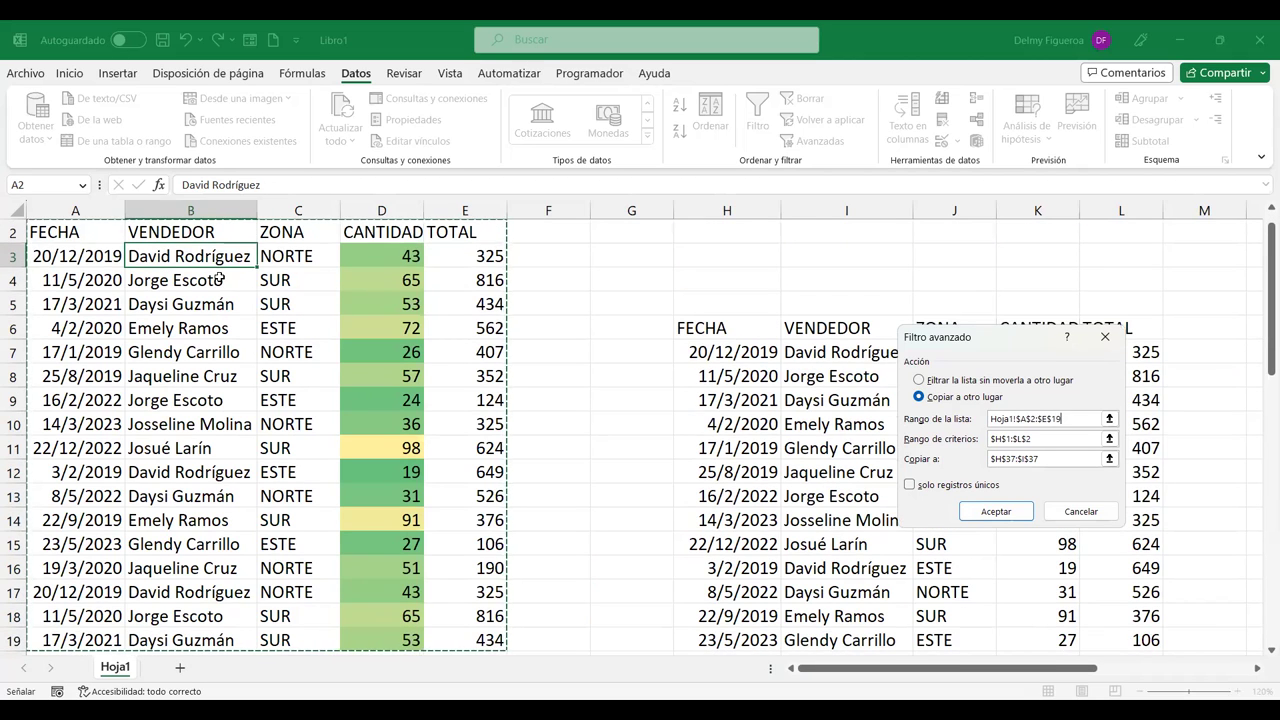
scroll(319, 474, "down", 3)
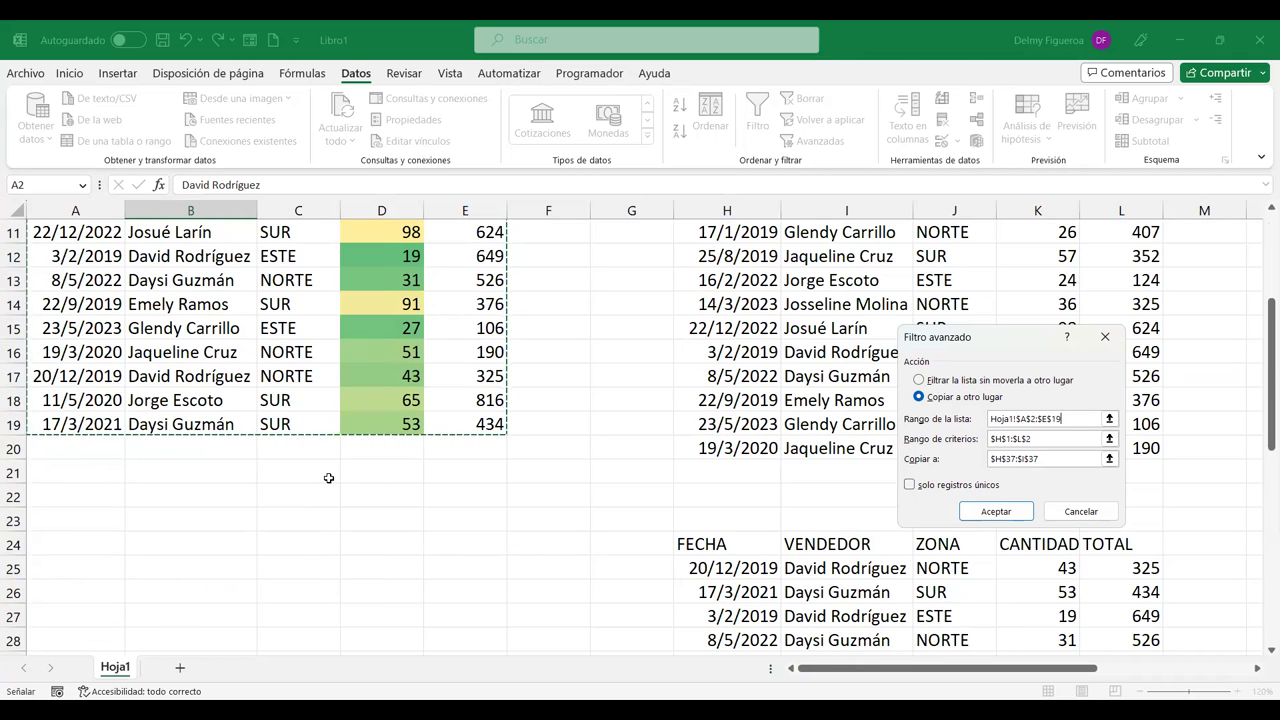
scroll(328, 478, "up", 4)
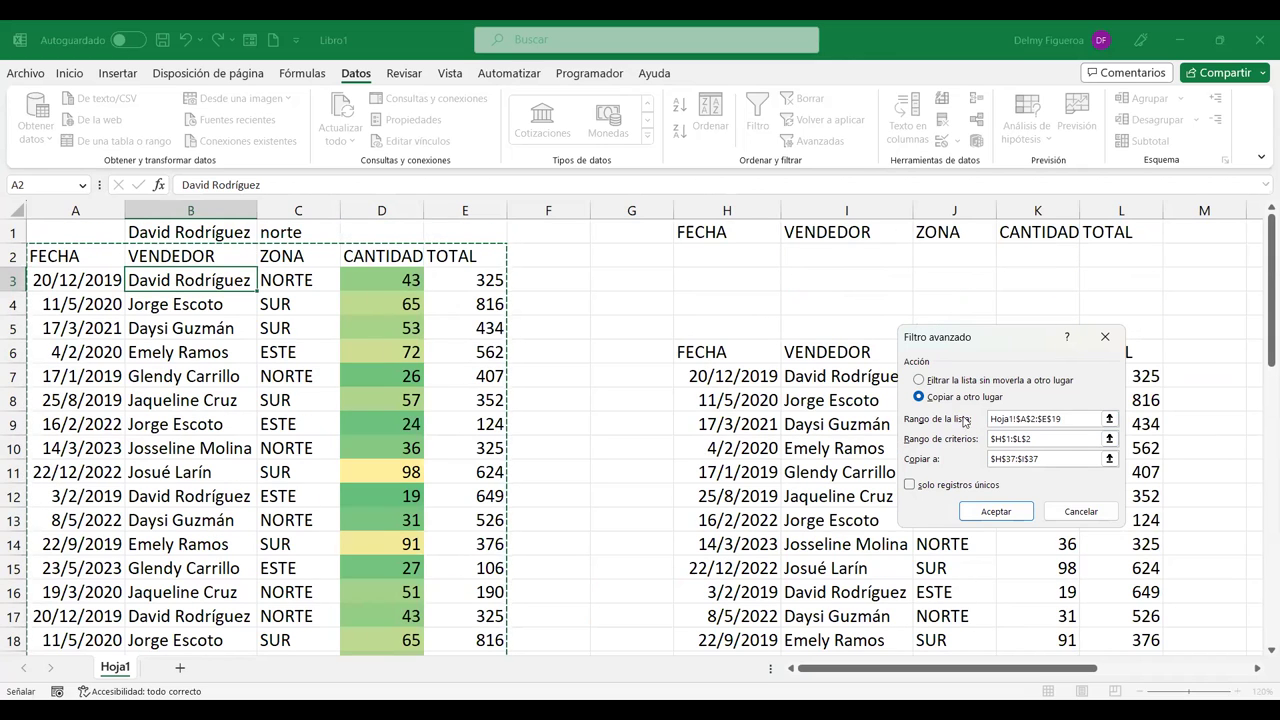
left_click(1076, 437)
left_click(1030, 438)
left_click(1053, 458)
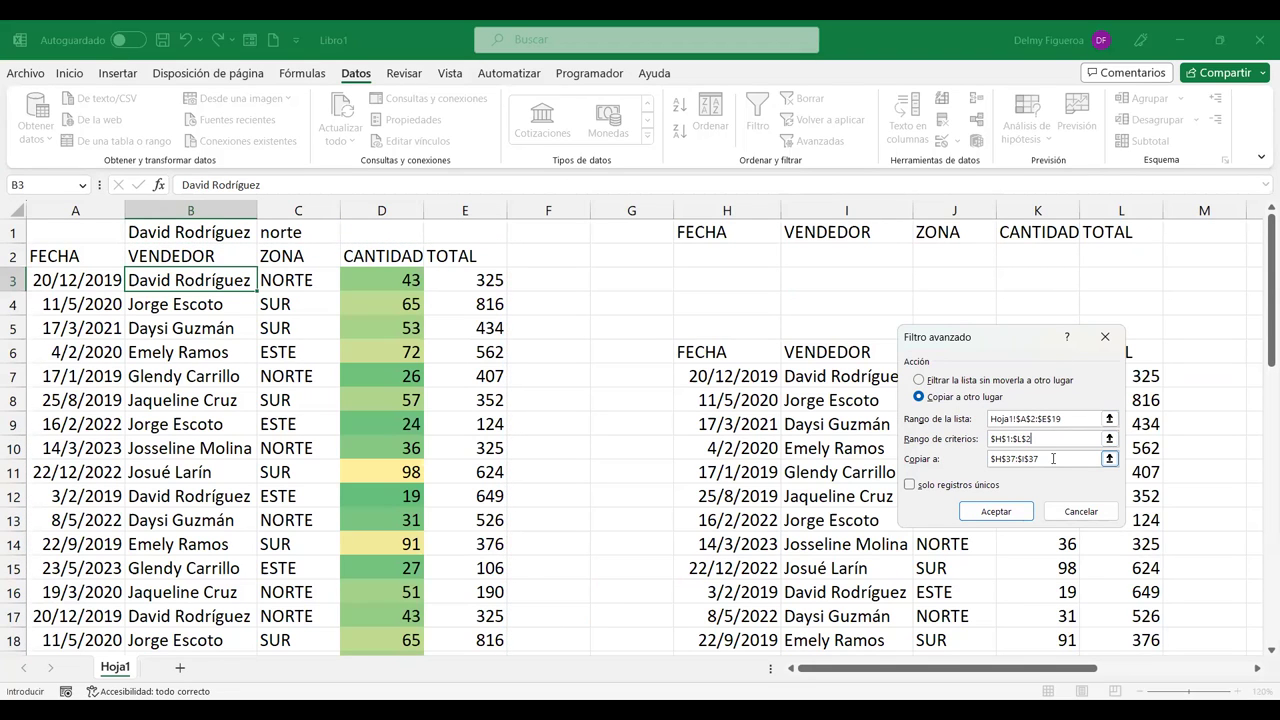
Step: Copy unique records only to H55, dropping the three duplicate sales rows
double_click(1054, 458)
scroll(903, 428, "down", 6)
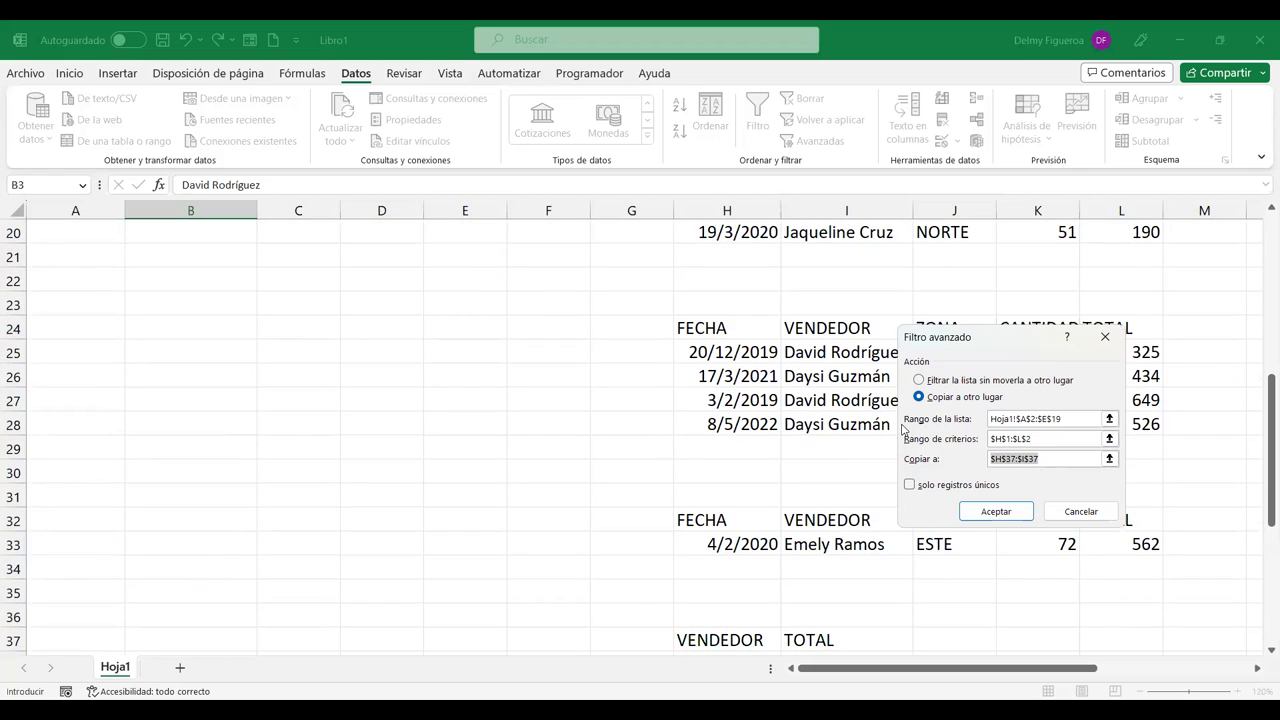
key("BackSpace")
scroll(929, 490, "down", 2)
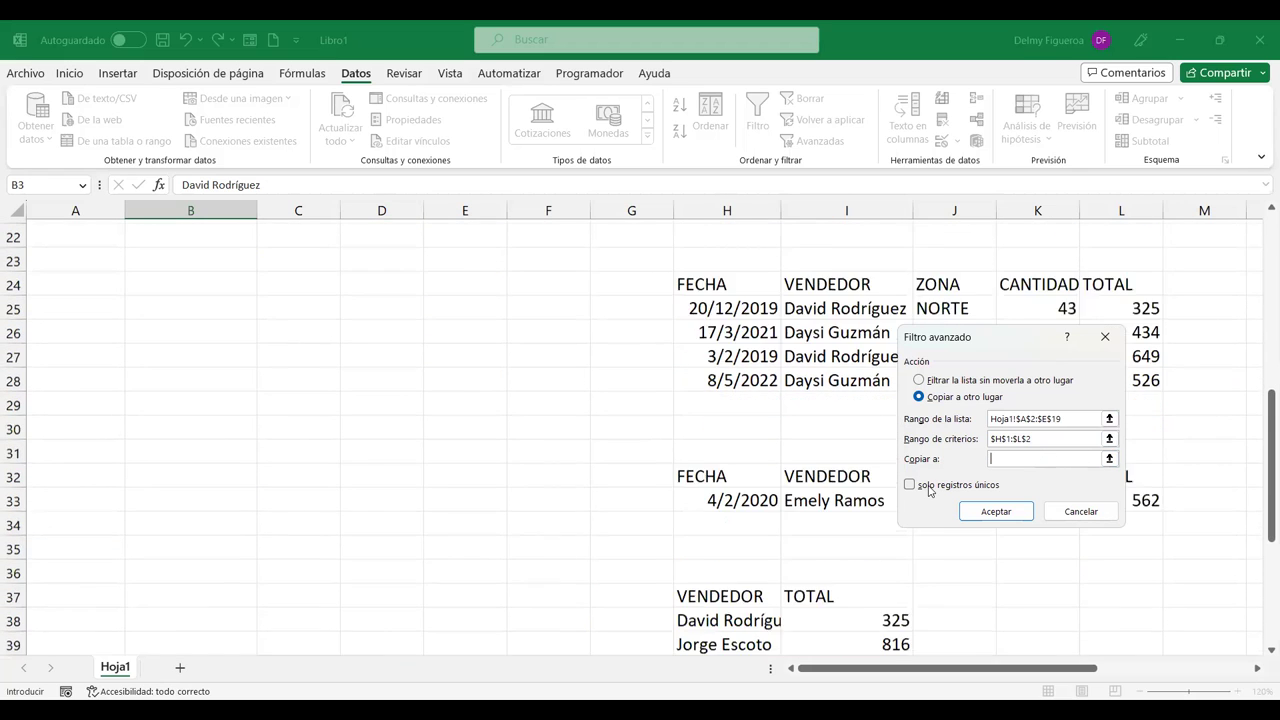
scroll(929, 490, "down", 6)
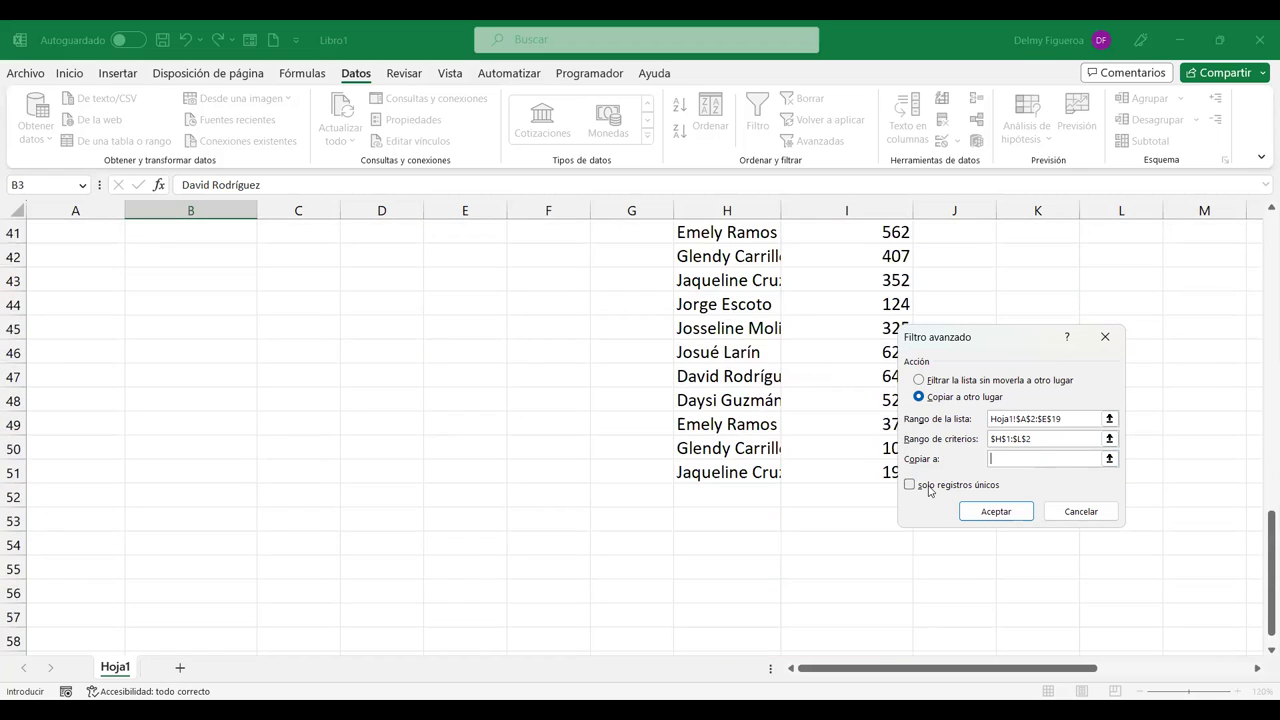
left_click(732, 497)
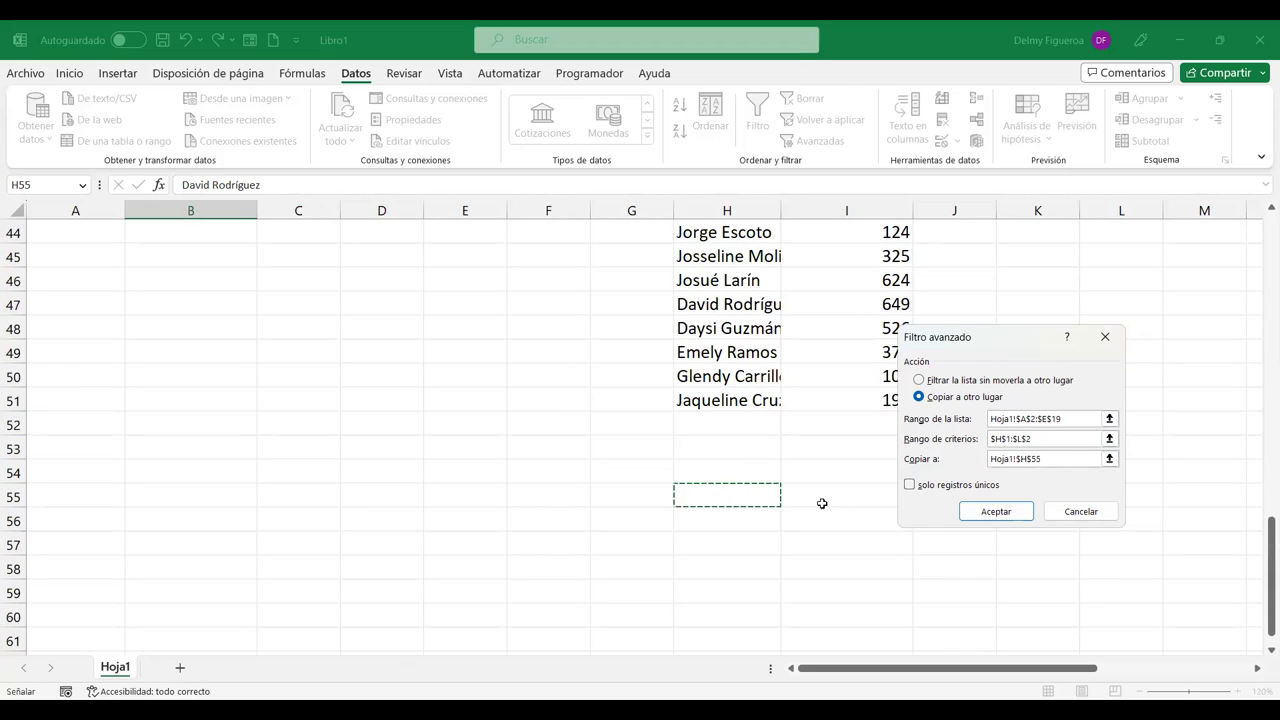
left_click(909, 487)
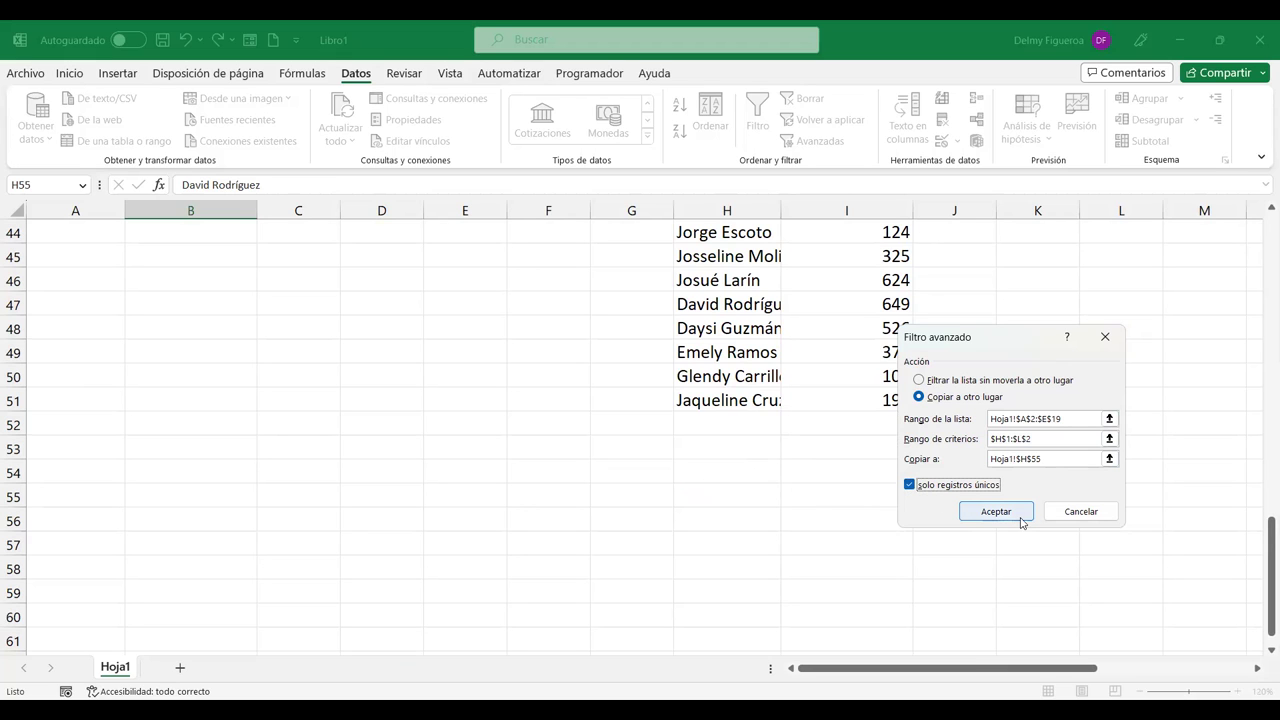
left_click(996, 511)
scroll(1012, 490, "down", 20)
scroll(1010, 485, "up", 4)
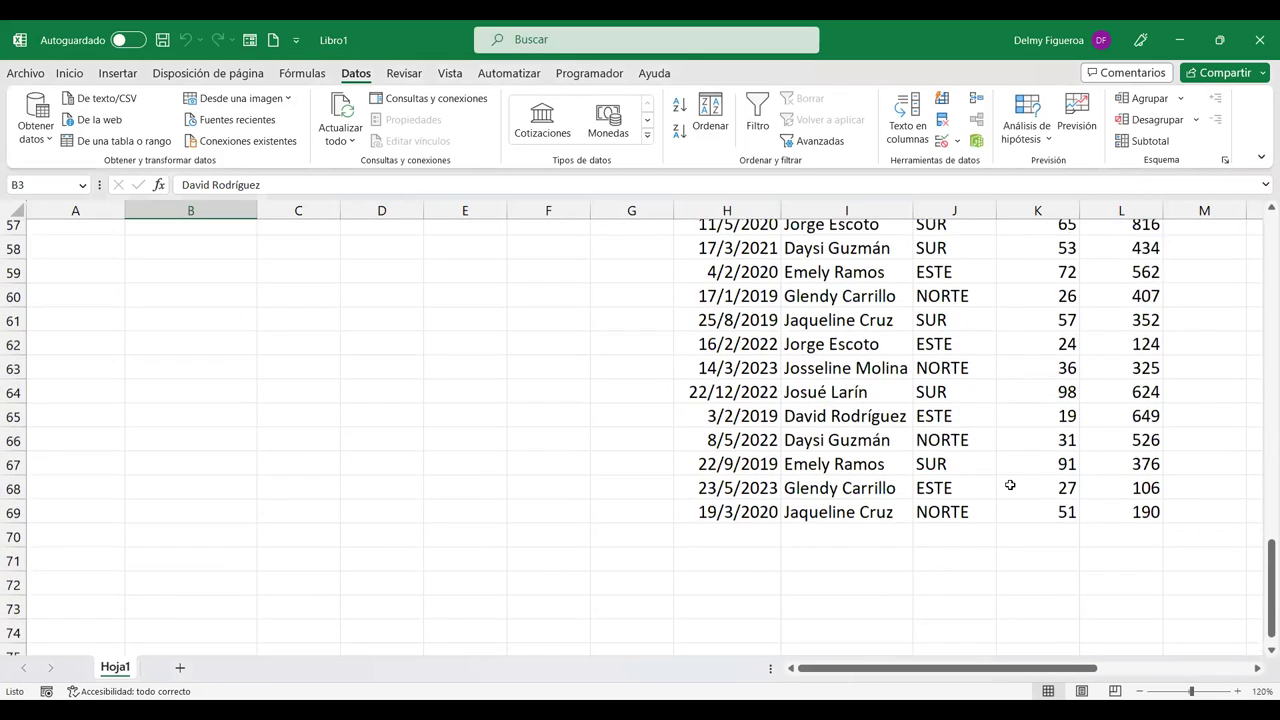
scroll(1010, 485, "down", 1)
left_click_drag(872, 283, 871, 592)
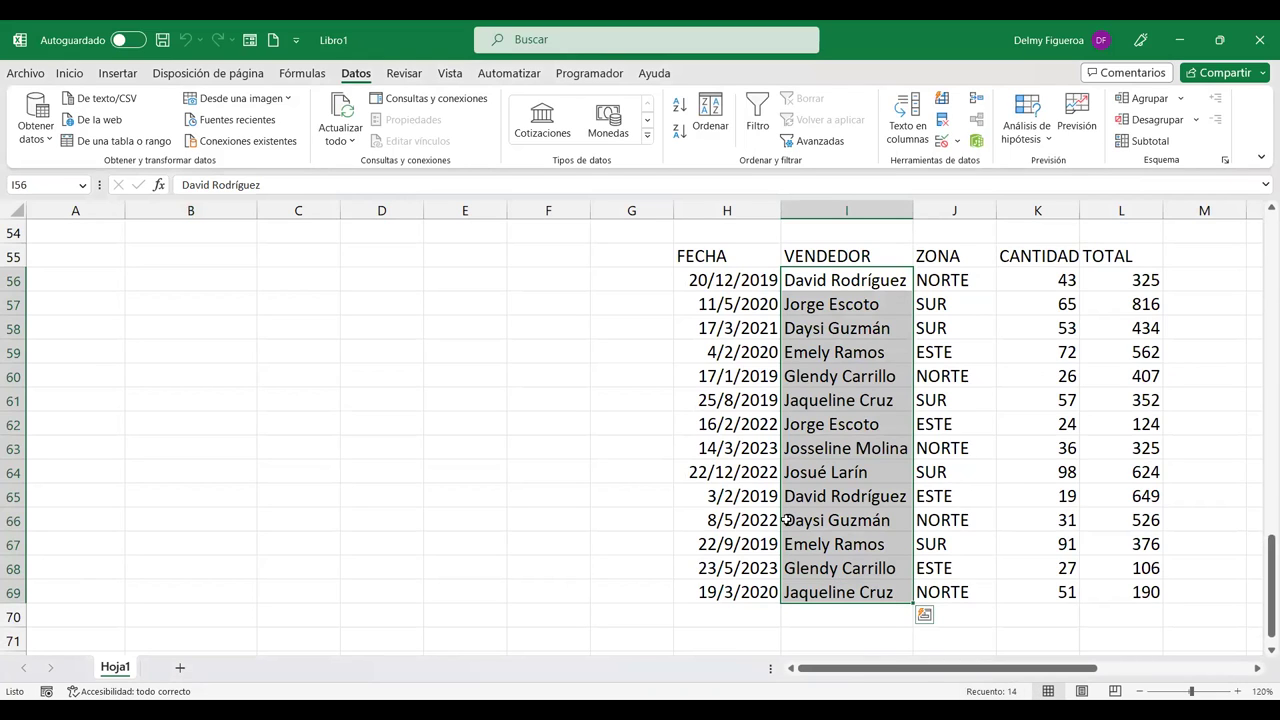
scroll(789, 505, "up", 15)
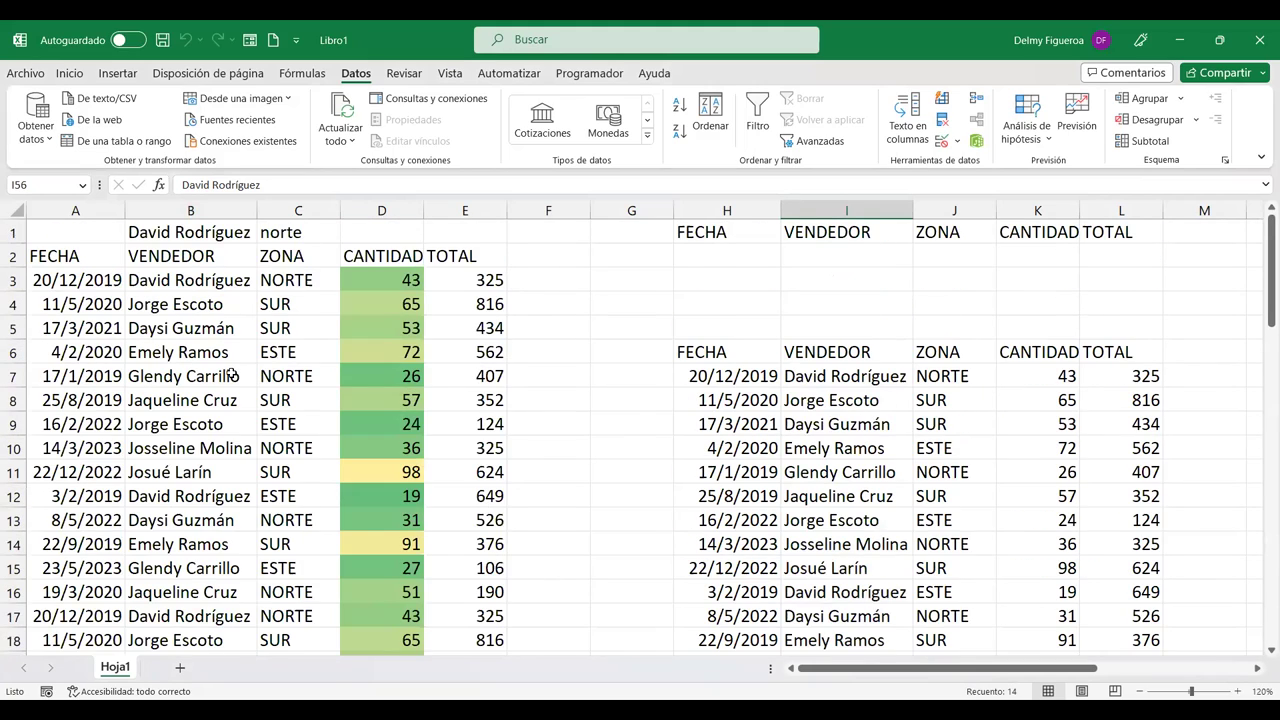
scroll(183, 318, "down", 5)
scroll(183, 317, "down", 13)
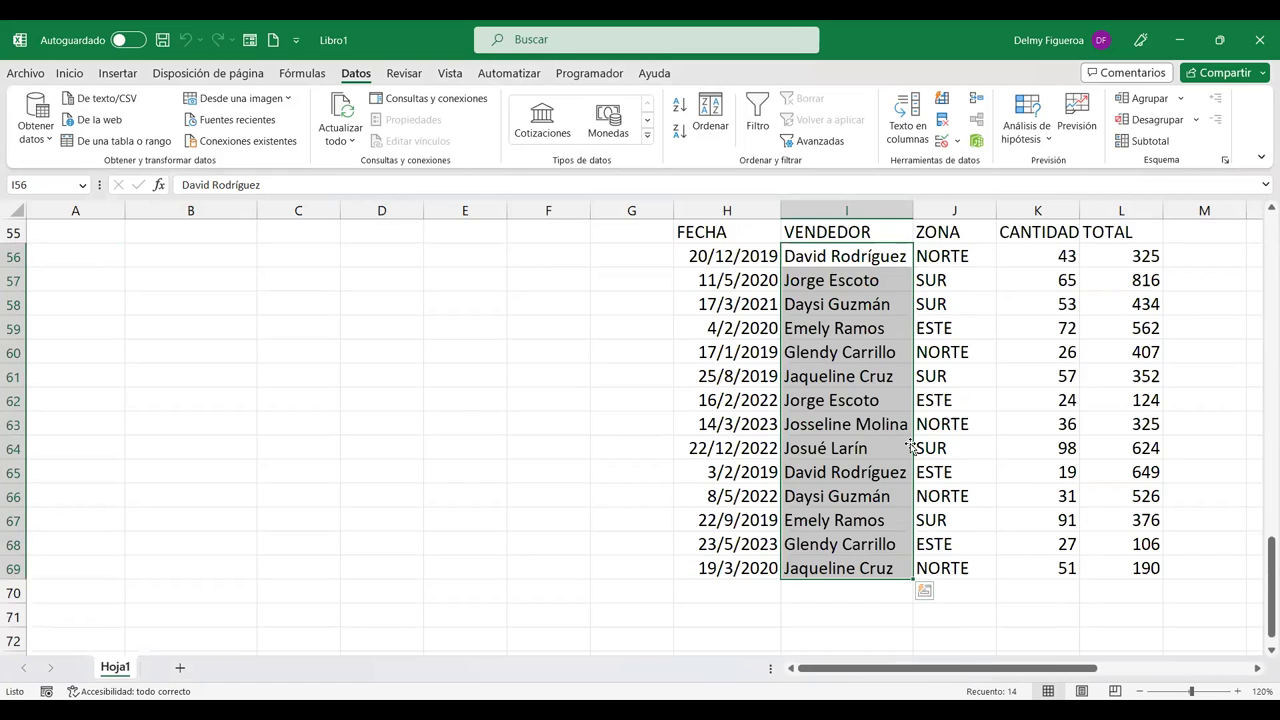
scroll(911, 447, "down", 1)
scroll(911, 447, "up", 2)
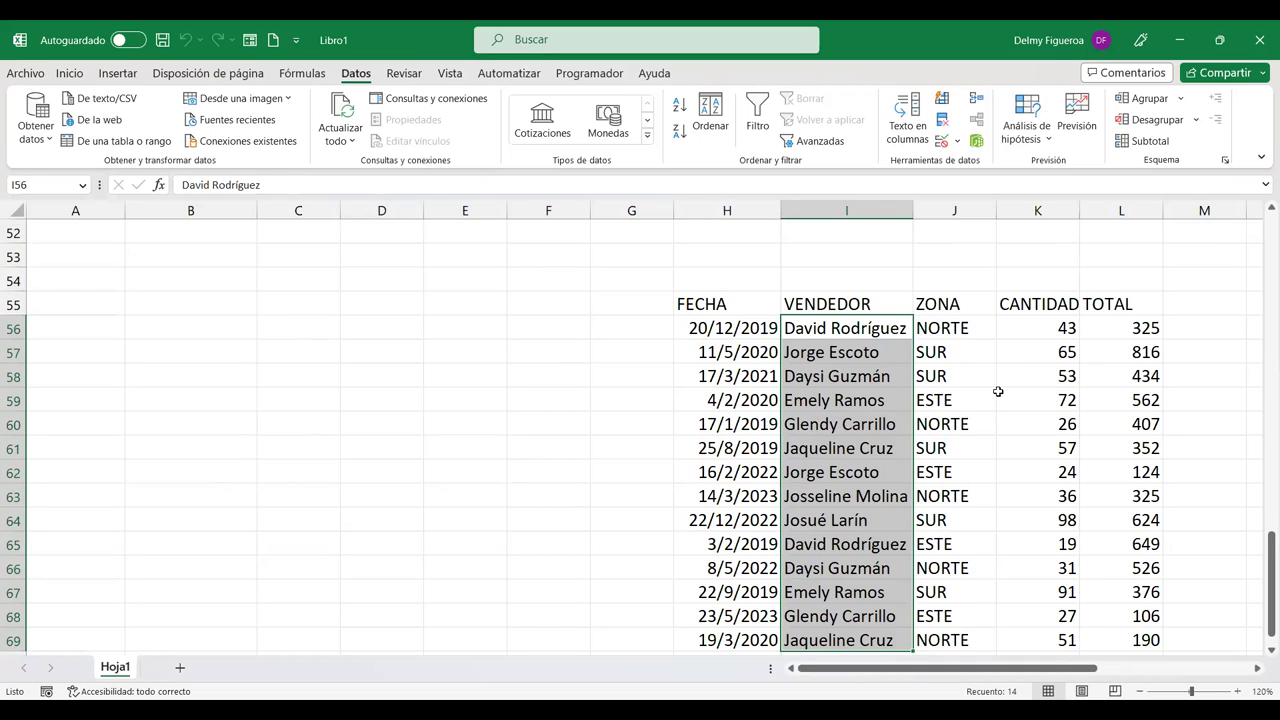
scroll(998, 391, "down", 2)
scroll(995, 408, "up", 19)
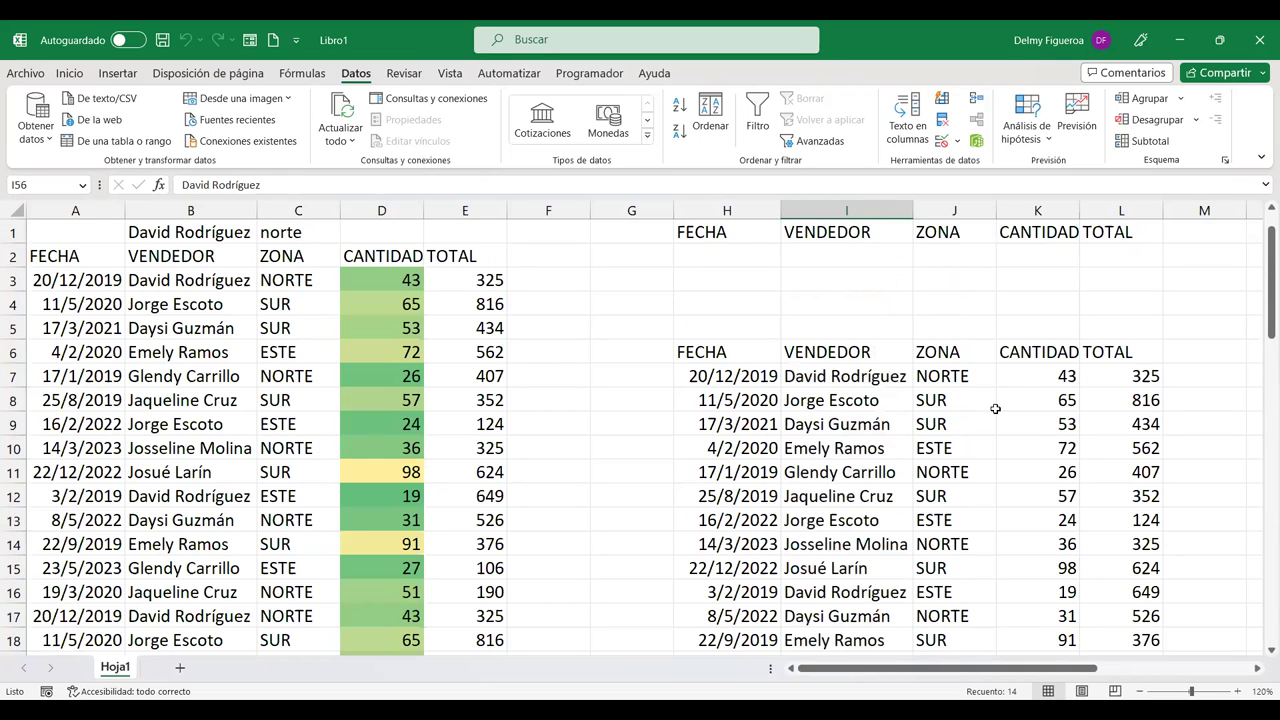
left_click(631, 250)
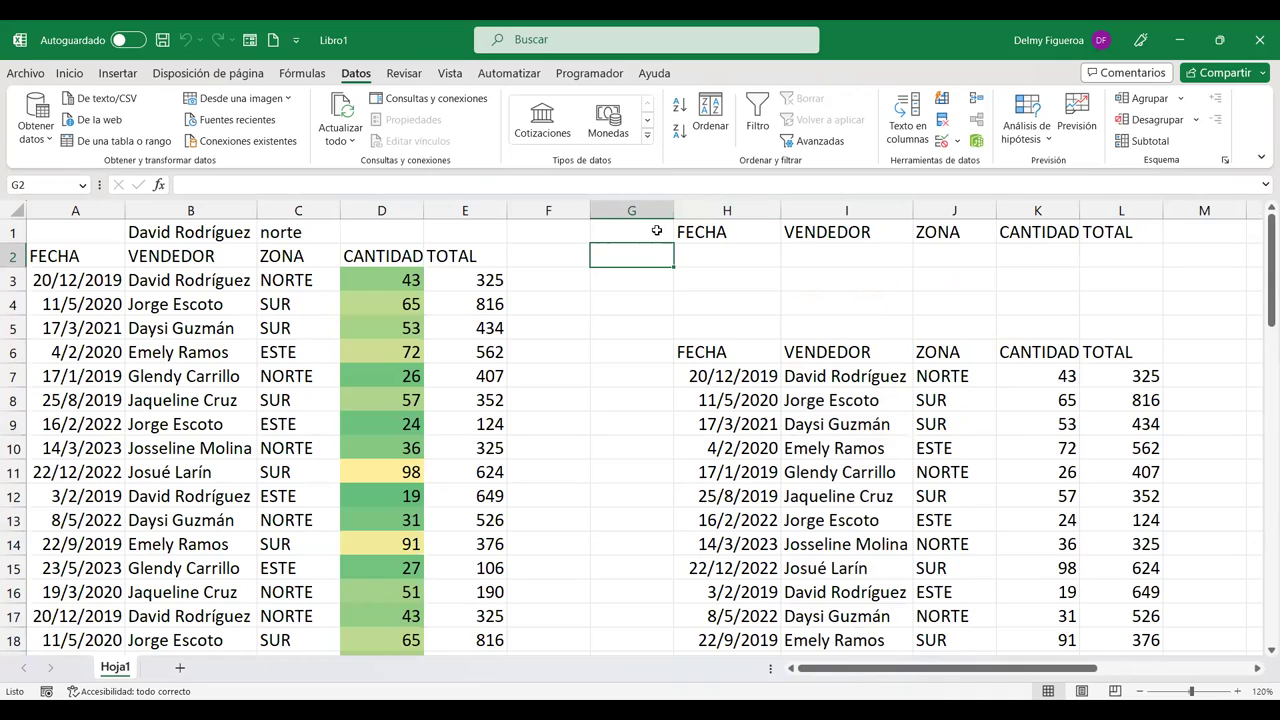
left_click(1212, 266)
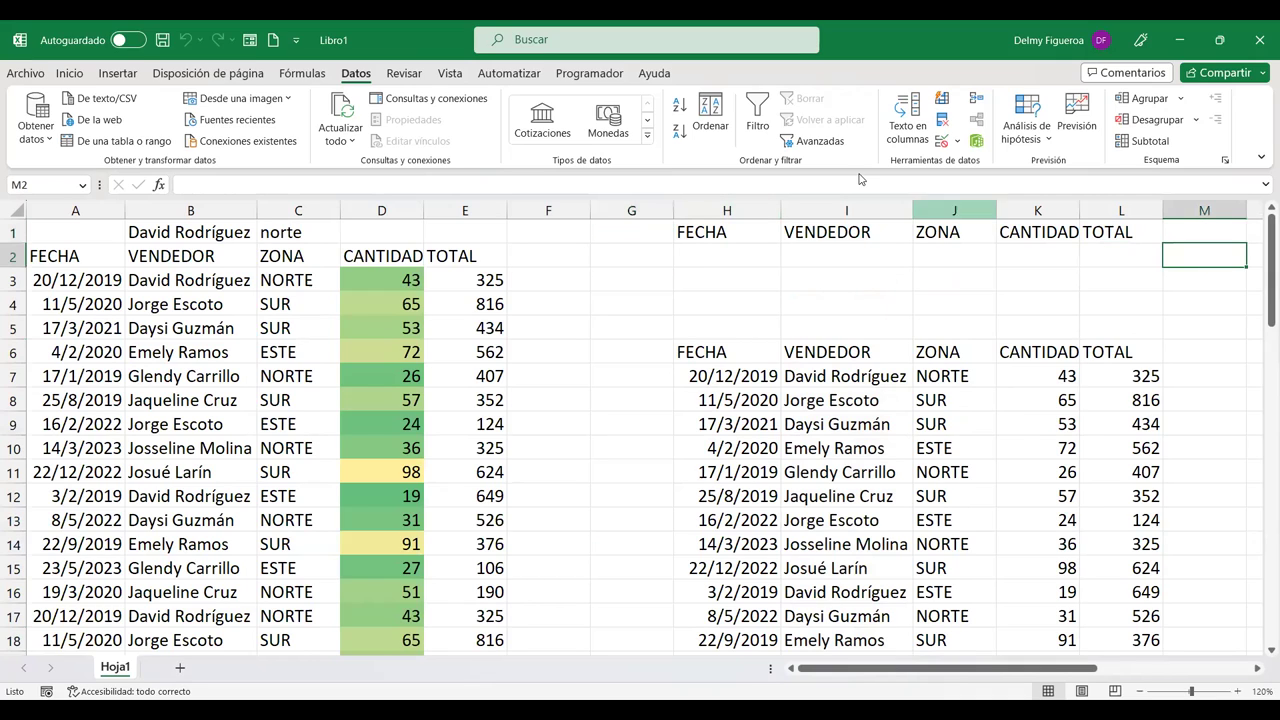
left_click(63, 225)
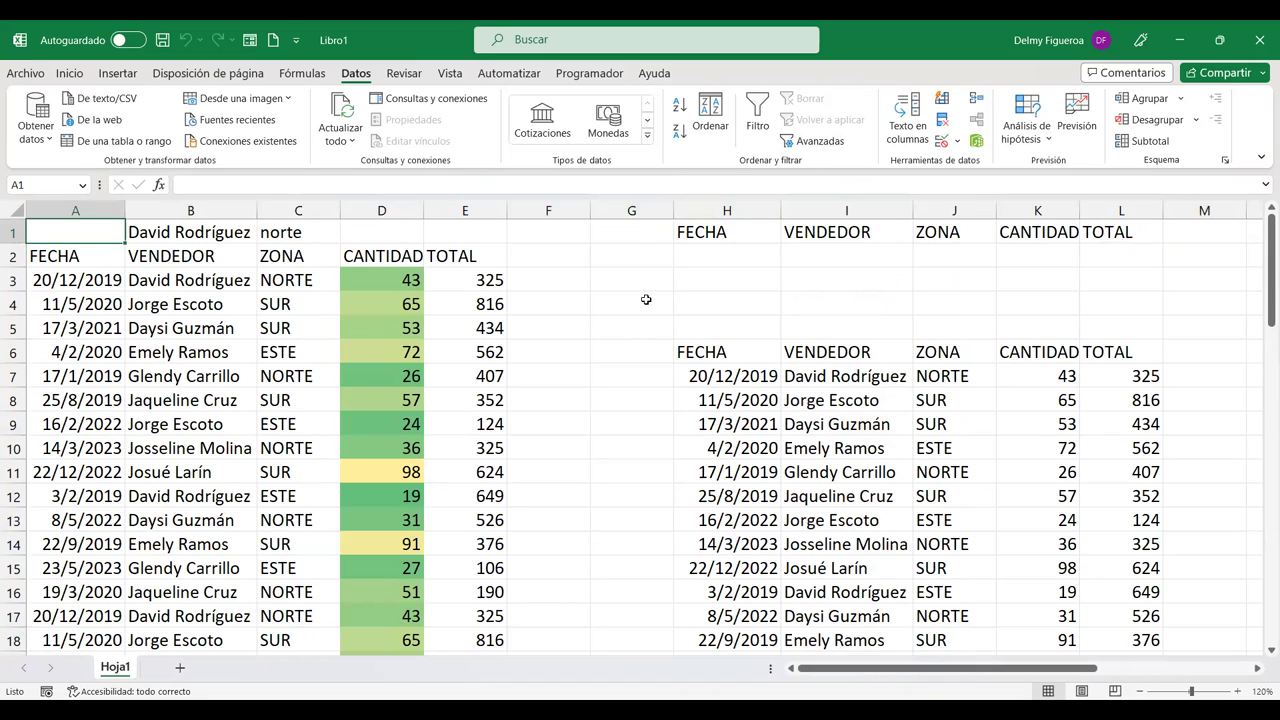
left_click(642, 255)
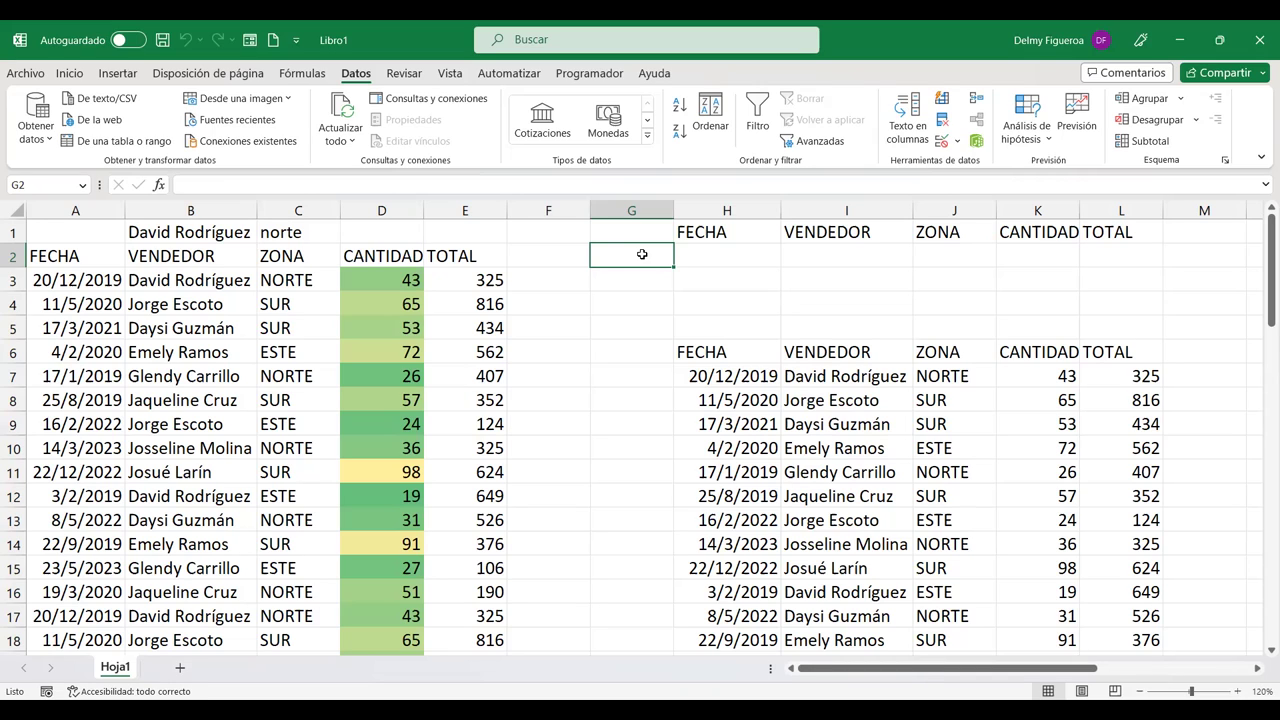
key("ctrl+Home")
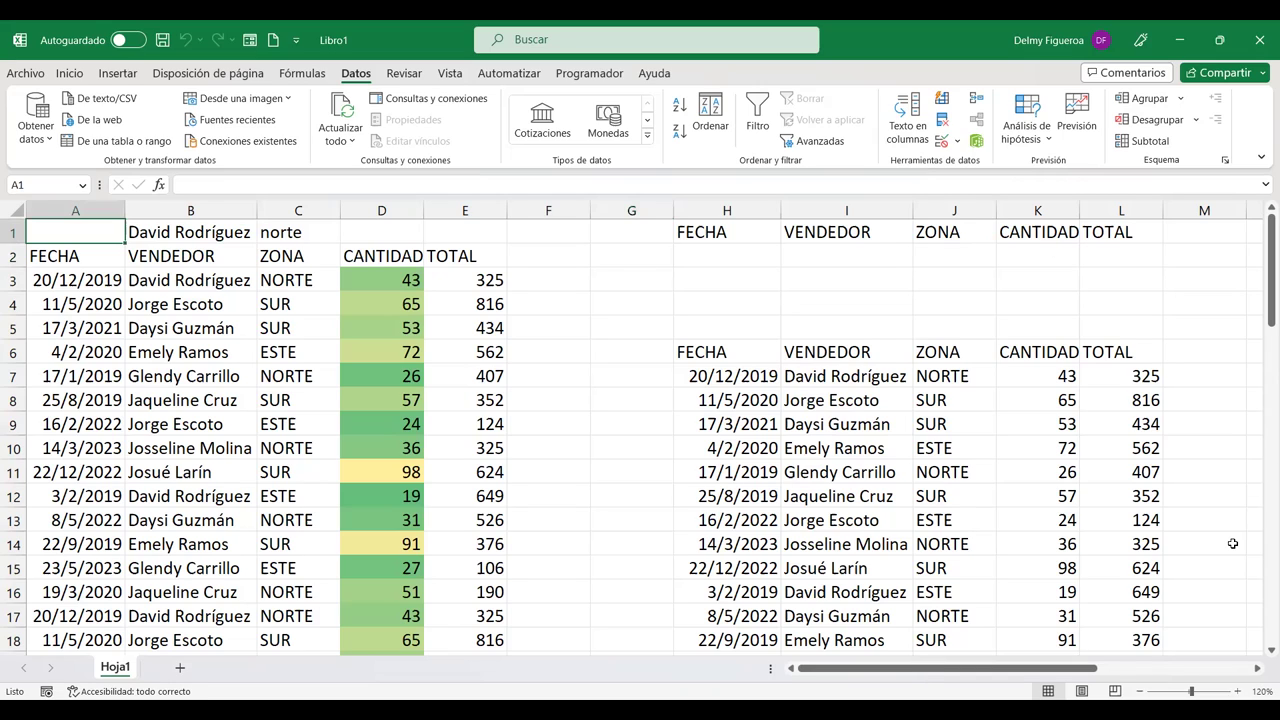
left_click(1123, 281)
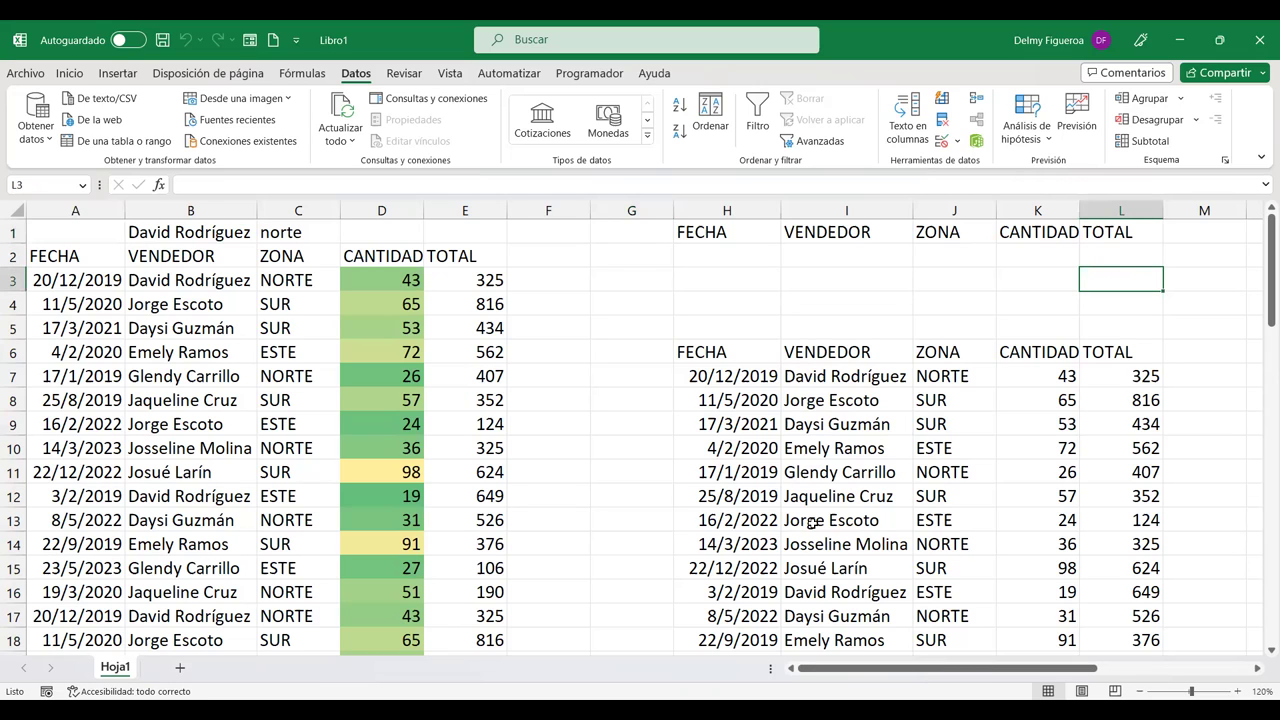